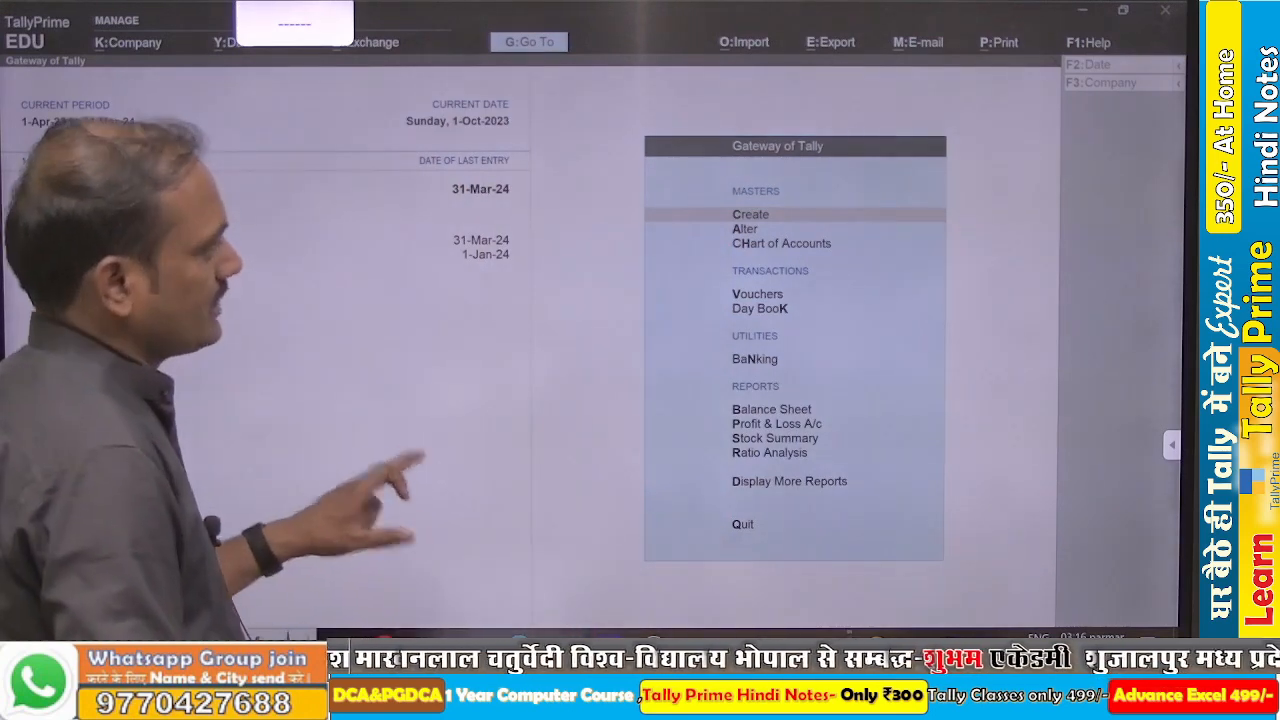
Start voucher entry and bring up the list of other voucher types with the inactive ones included.
{"action": "left_click", "coordinate": [424, 460]}
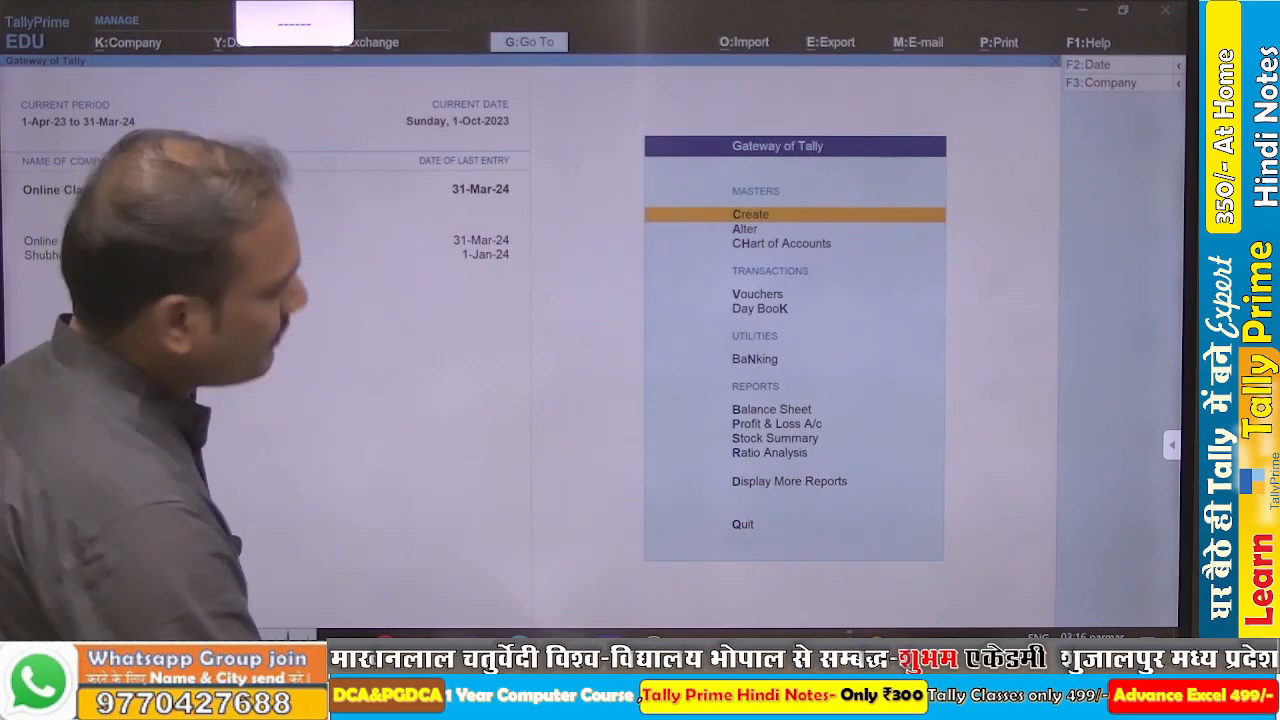
{"action": "key", "text": "v"}
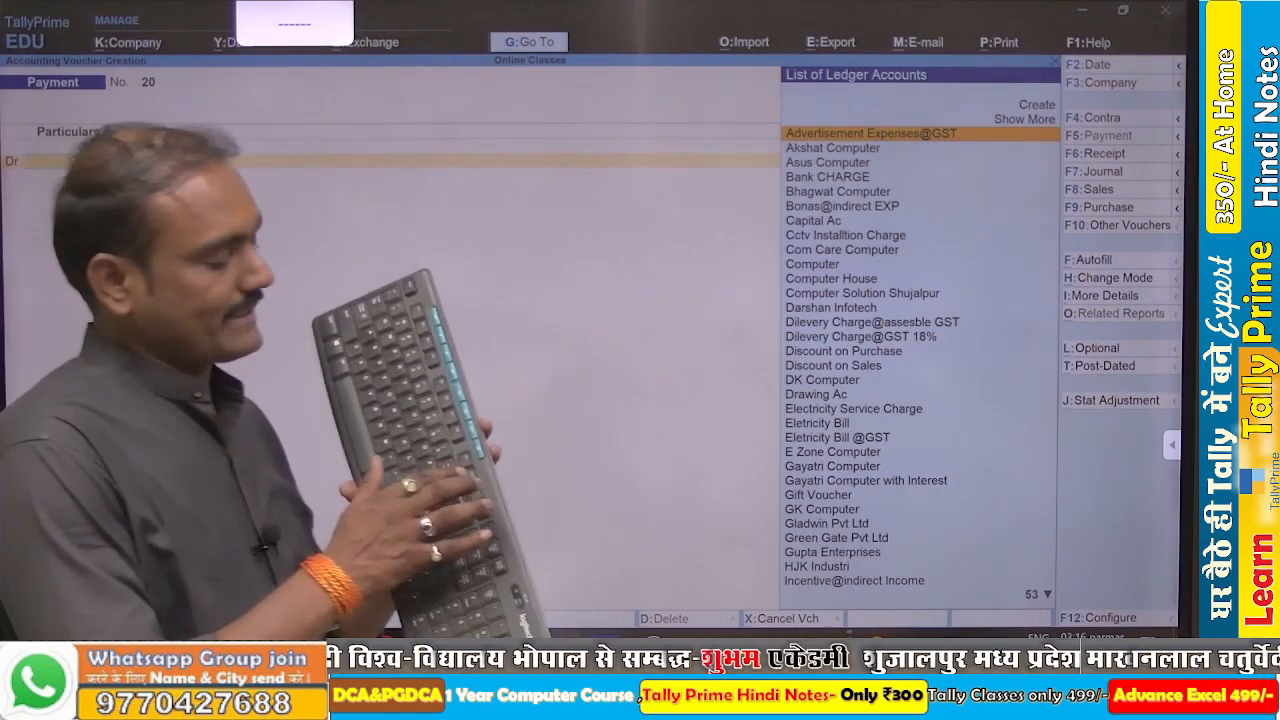
{"action": "key", "text": "F10"}
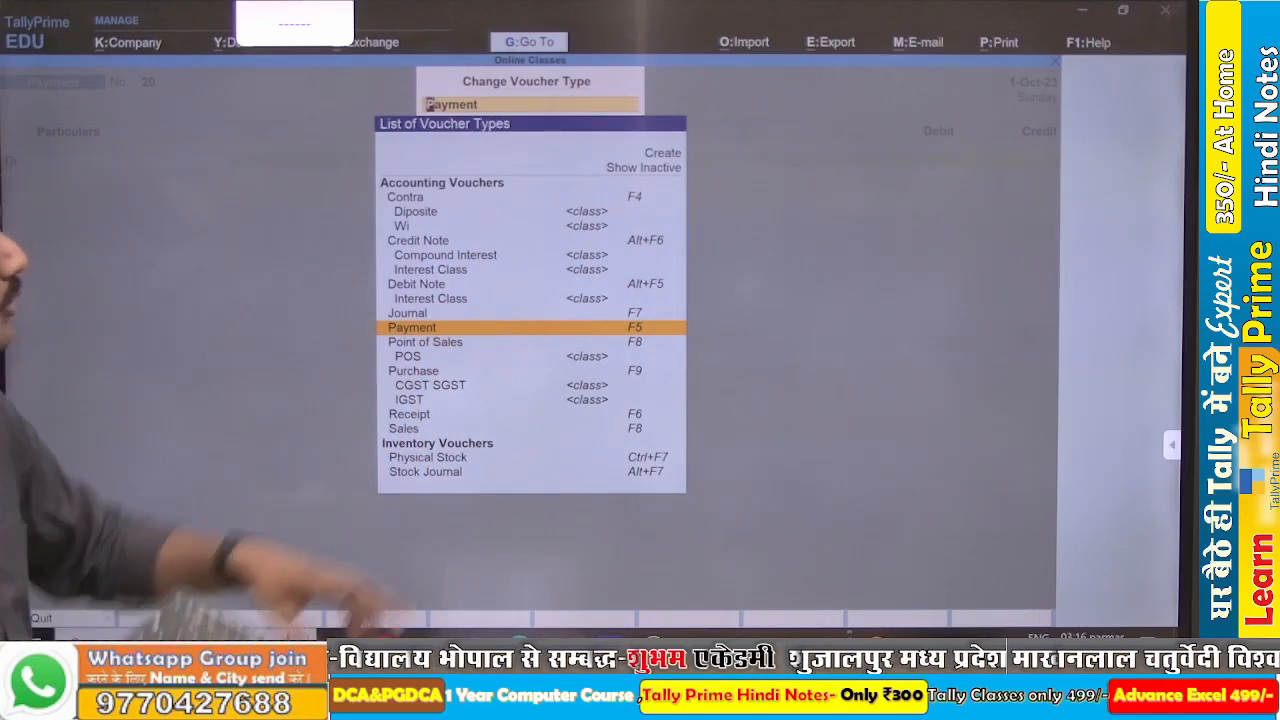
{"action": "left_click", "coordinate": [646, 168]}
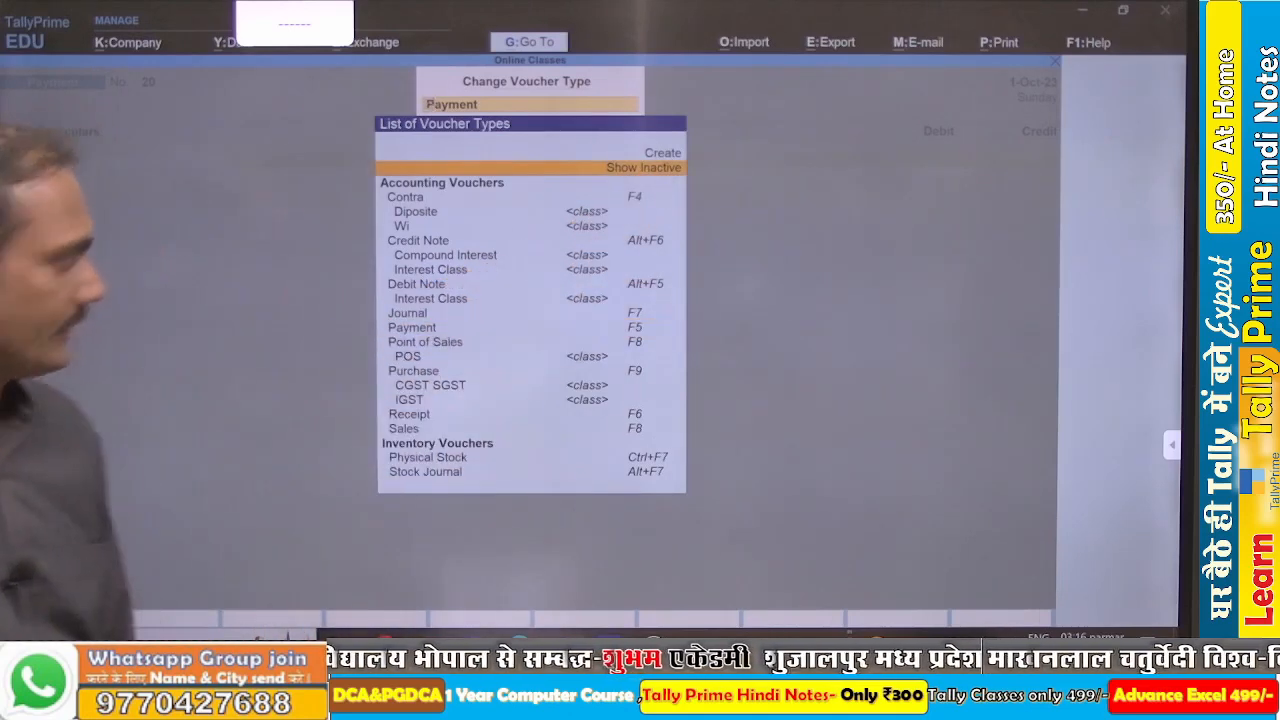
{"action": "key", "text": "Return"}
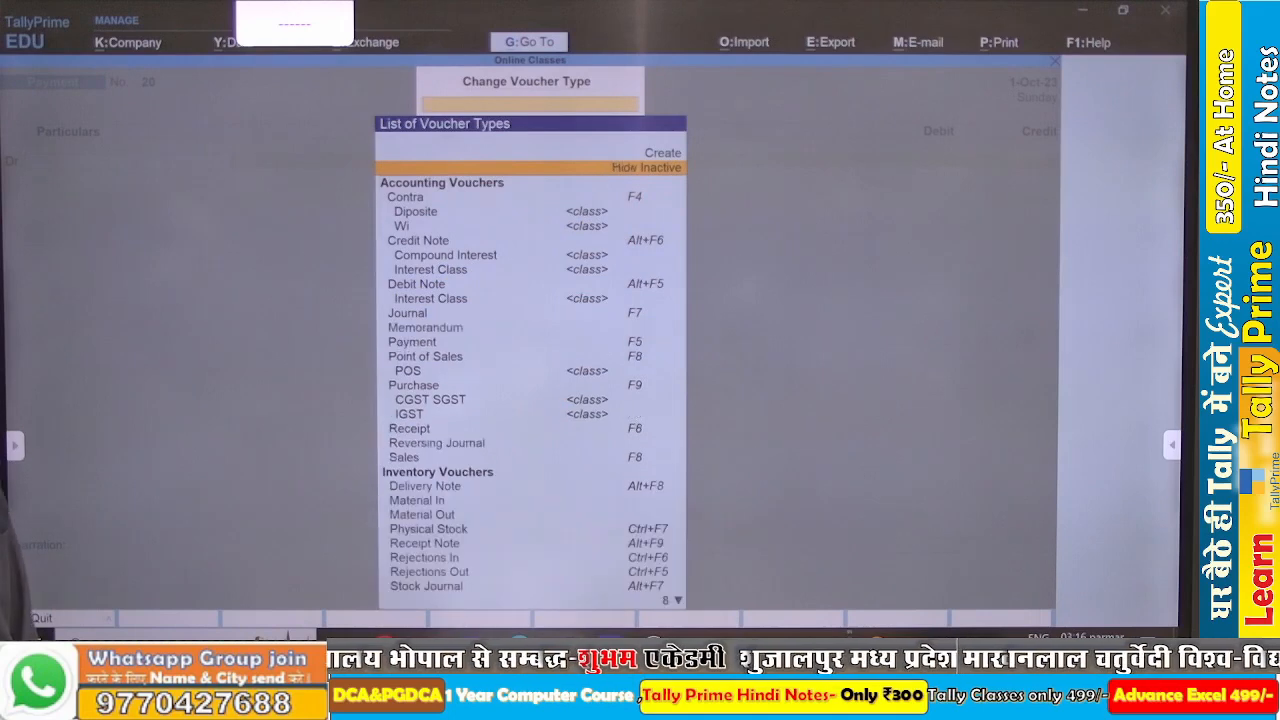
Choose the Purchase Order voucher type and activate it.
{"action": "key", "text": "Down"}
{"action": "key", "text": "Down"}
{"action": "key", "text": "Down"}
{"action": "key", "text": "Down"}
{"action": "key", "text": "Down"}
{"action": "key", "text": "Down"}
{"action": "key", "text": "Down"}
{"action": "key", "text": "Down"}
{"action": "key", "text": "Down"}
{"action": "key", "text": "Down"}
{"action": "key", "text": "Down"}
{"action": "key", "text": "Down"}
{"action": "key", "text": "Down"}
{"action": "key", "text": "Down"}
{"action": "key", "text": "Down"}
{"action": "key", "text": "Down"}
{"action": "key", "text": "Down"}
{"action": "key", "text": "Down"}
{"action": "key", "text": "Down"}
{"action": "key", "text": "Down"}
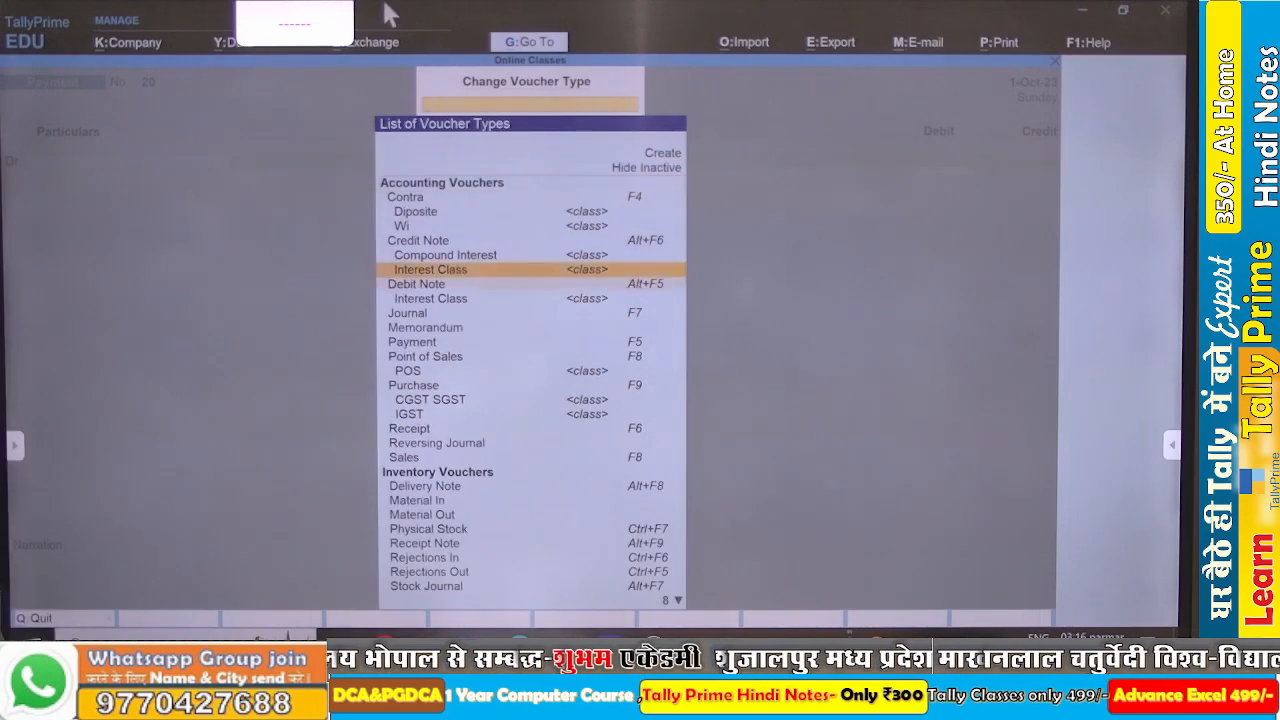
{"action": "key", "text": "Up"}
{"action": "key", "text": "Up"}
{"action": "key", "text": "Up"}
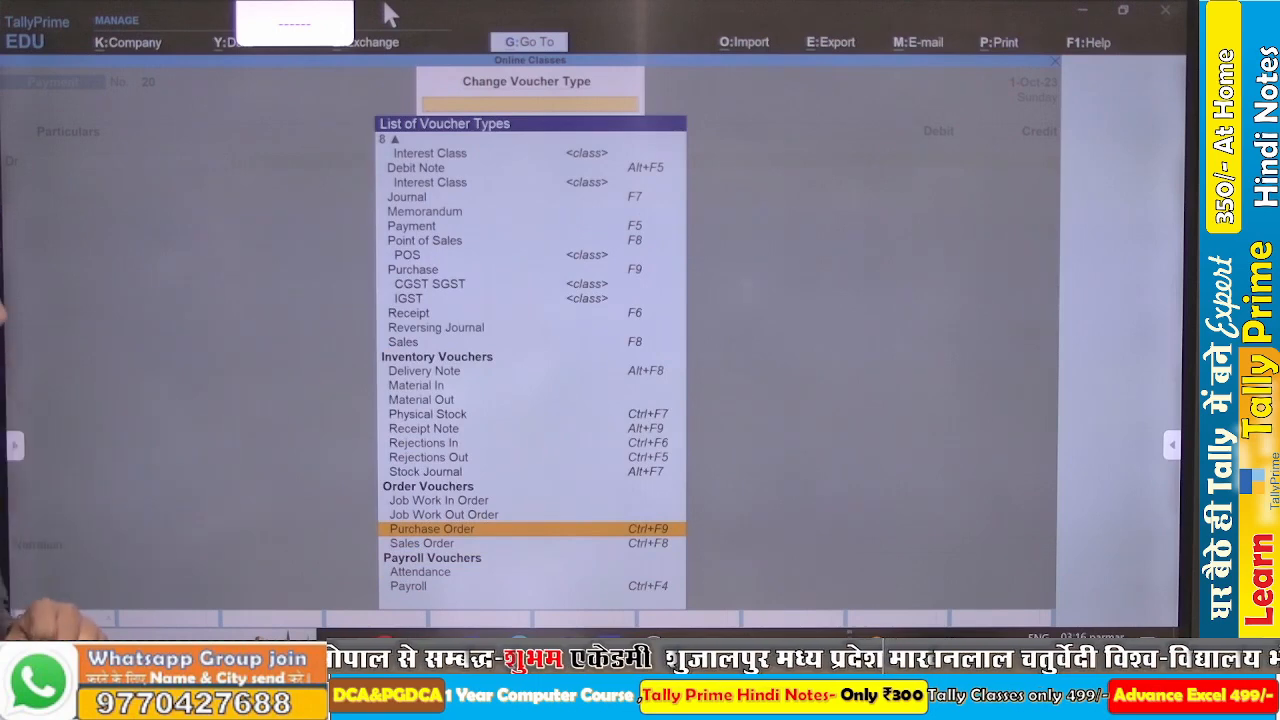
{"action": "key", "text": "Return"}
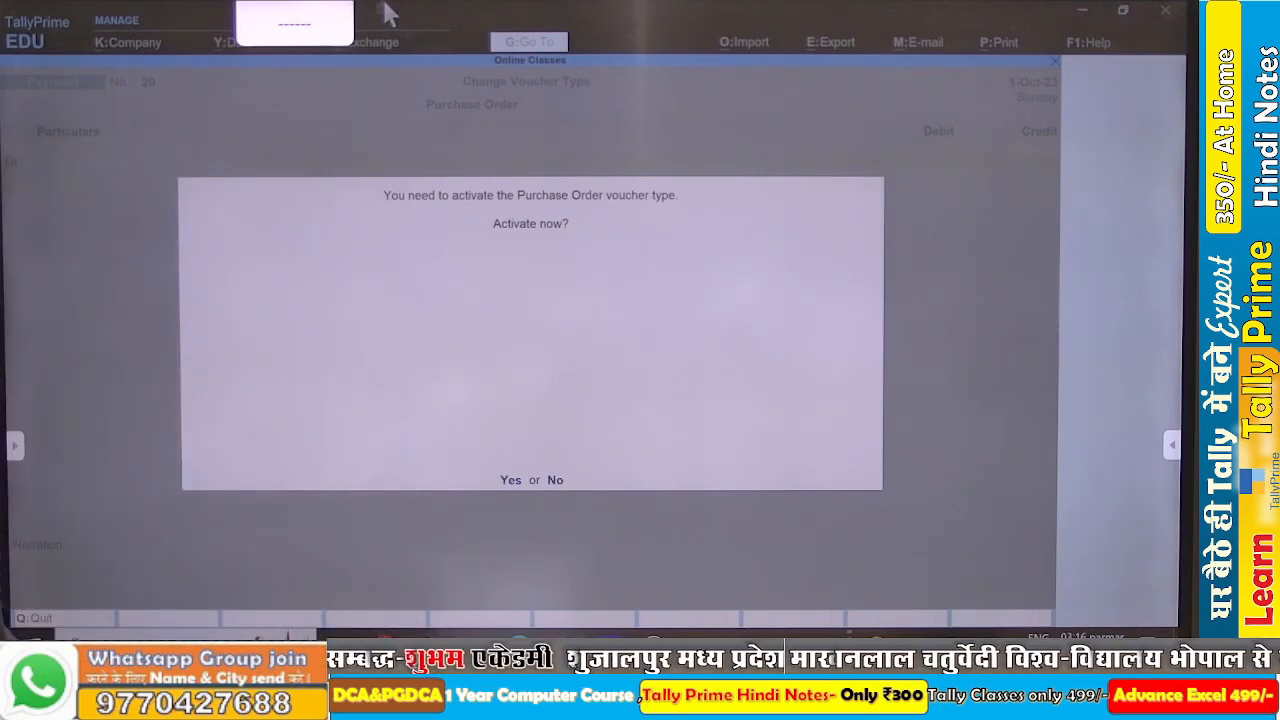
{"action": "key", "text": "Return"}
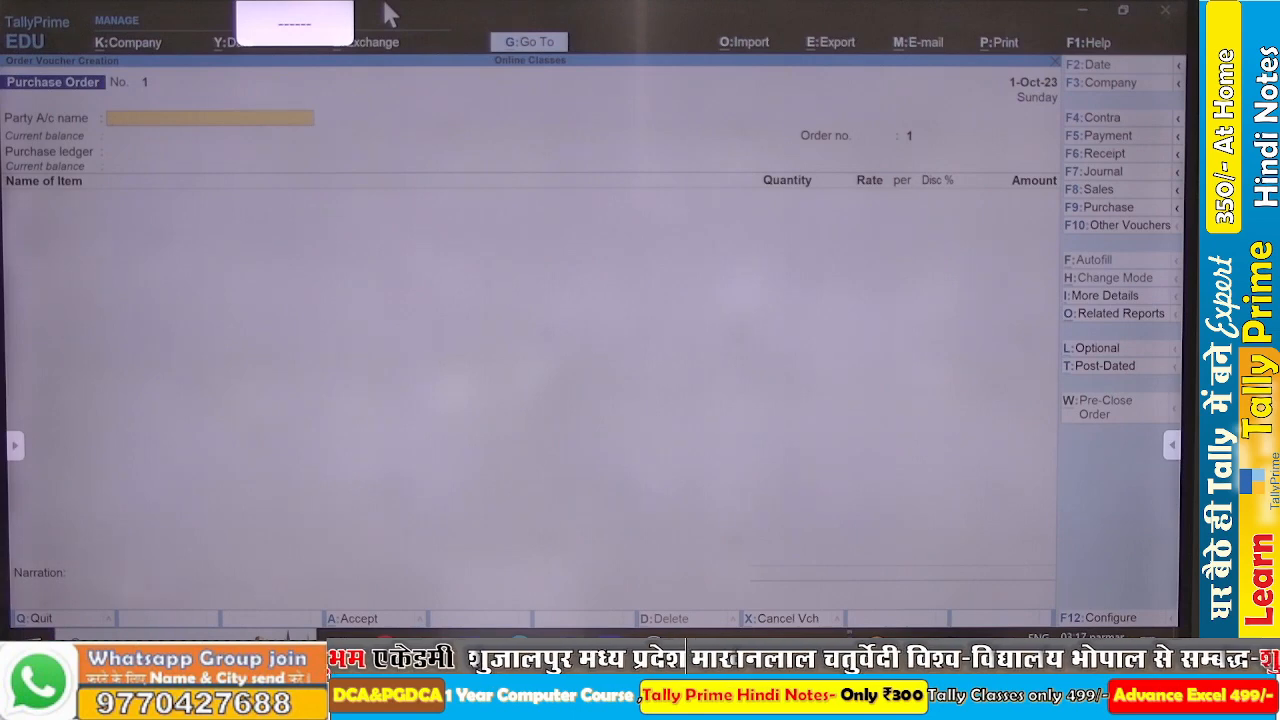
Set the purchase order's party account to Gayatri Computer, accept its party details and enter the order number.
{"action": "type", "text": "Ga"}
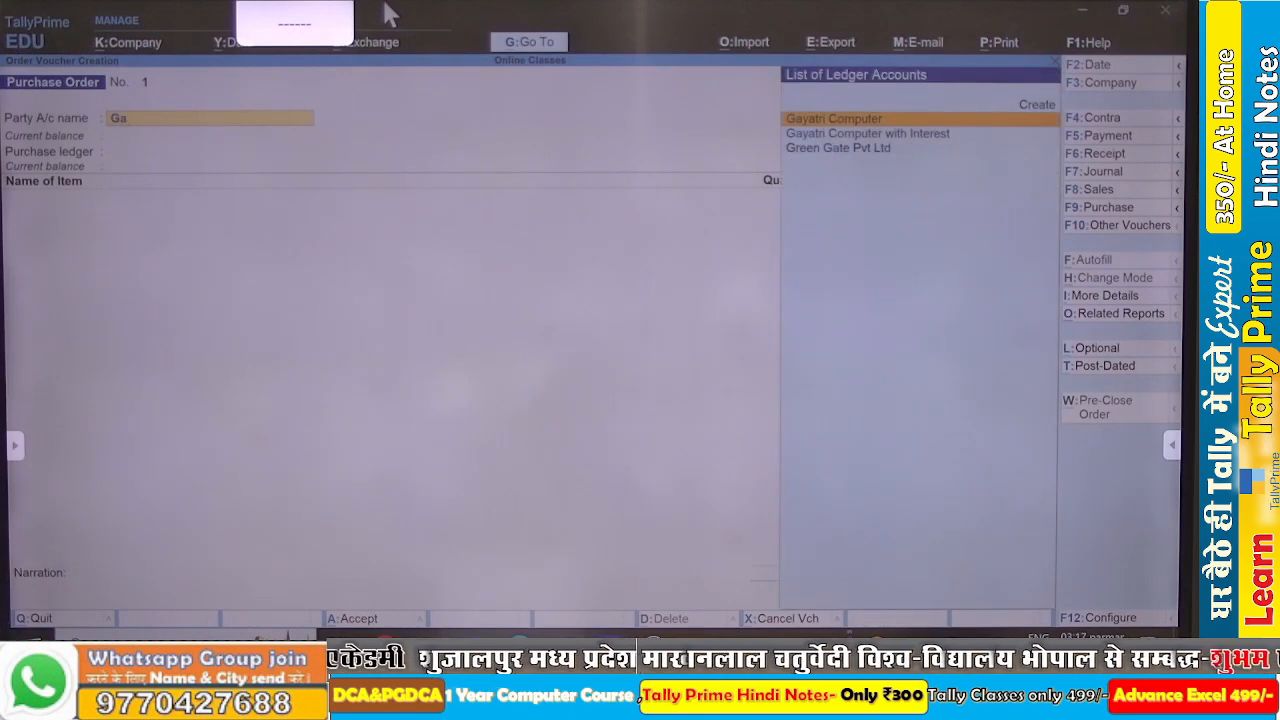
{"action": "key", "text": "Return"}
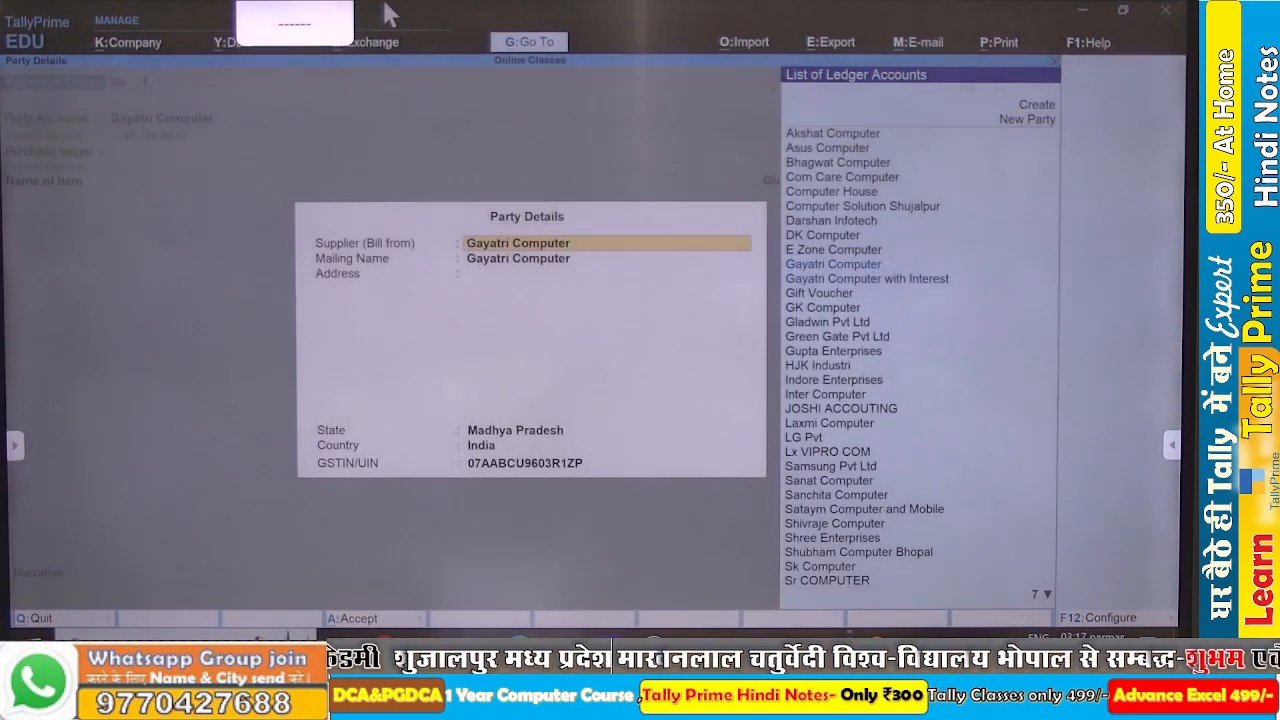
{"action": "key", "text": "ctrl+a"}
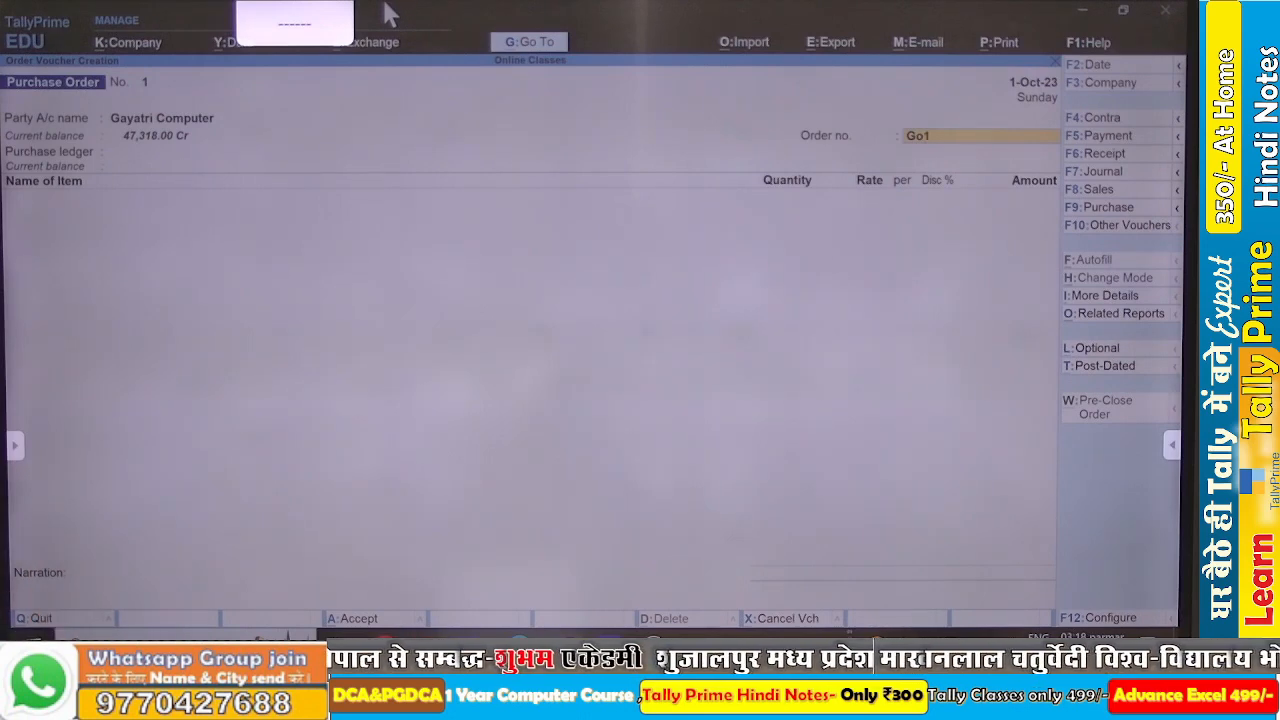
{"action": "key", "text": "Return"}
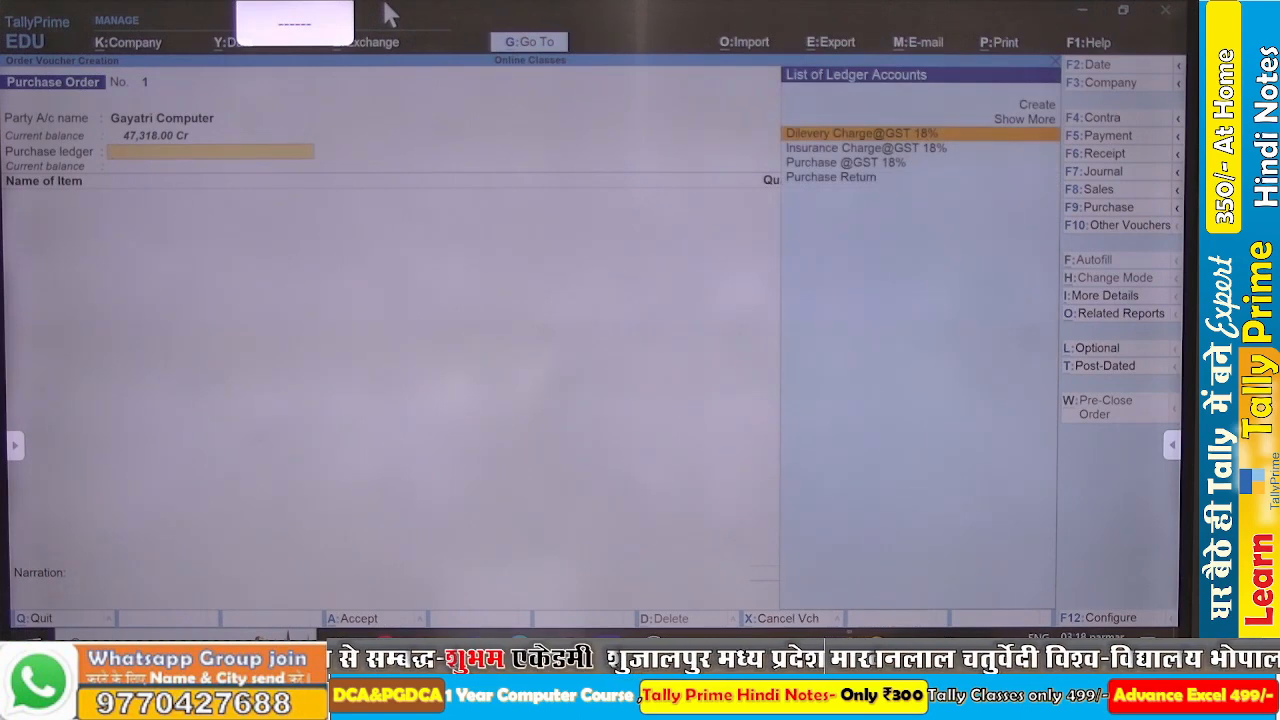
{"action": "key", "text": "Down"}
{"action": "key", "text": "Down"}
{"action": "key", "text": "Return"}
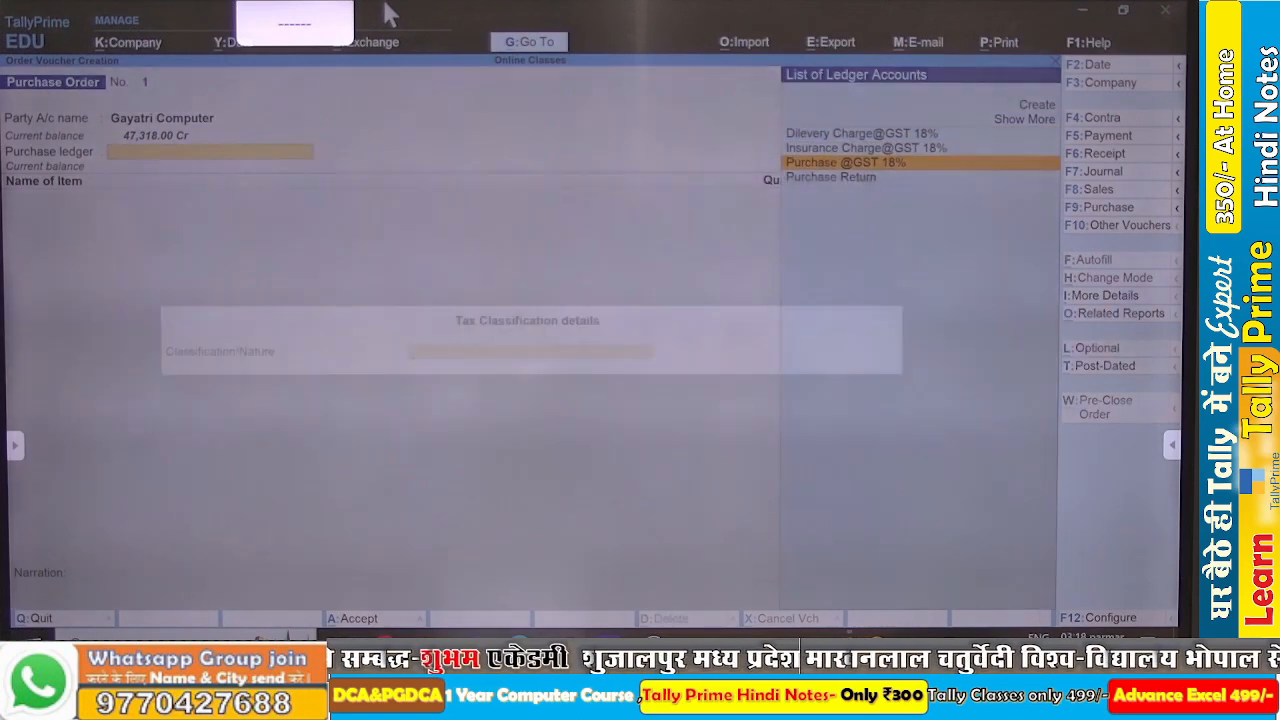
{"action": "type", "text": "Pu"}
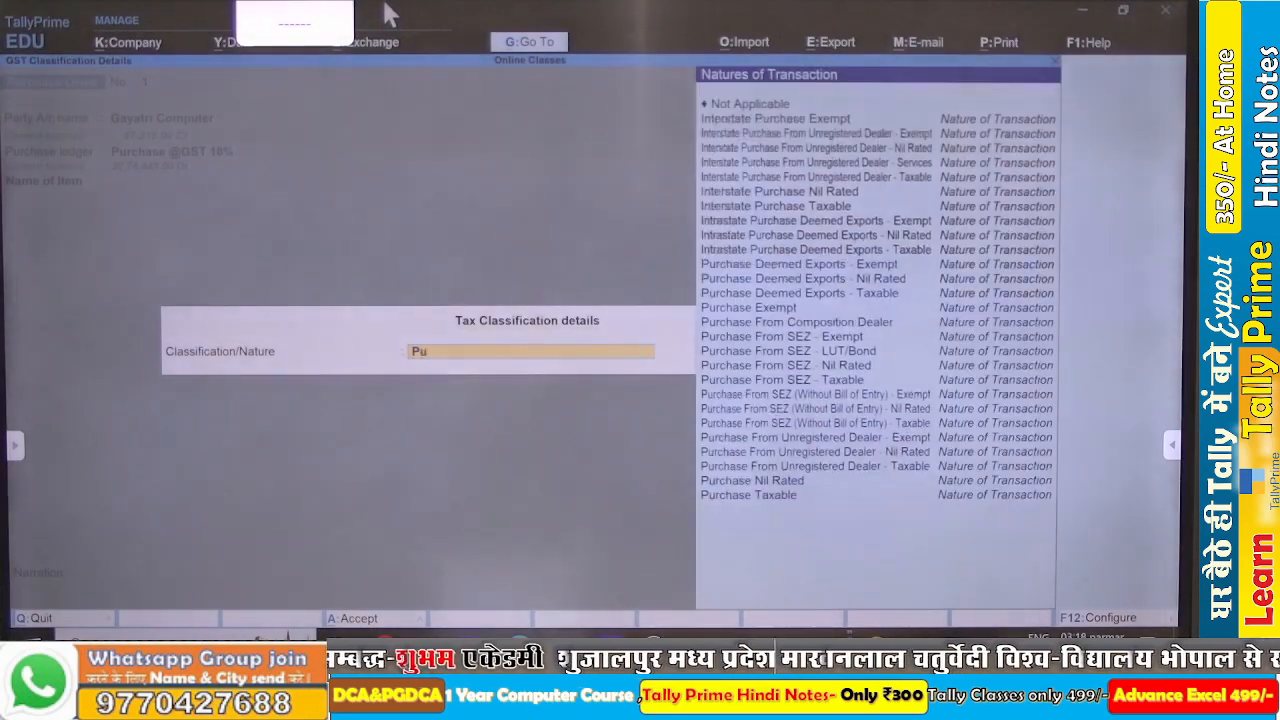
{"action": "key", "text": "Down"}
{"action": "key", "text": "Down"}
{"action": "key", "text": "Down"}
{"action": "key", "text": "Down"}
{"action": "key", "text": "Down"}
{"action": "key", "text": "Down"}
{"action": "key", "text": "Down"}
{"action": "key", "text": "Down"}
{"action": "key", "text": "Down"}
{"action": "key", "text": "Down"}
{"action": "key", "text": "Down"}
{"action": "key", "text": "Down"}
{"action": "key", "text": "Down"}
{"action": "key", "text": "Down"}
{"action": "key", "text": "Down"}
{"action": "key", "text": "Down"}
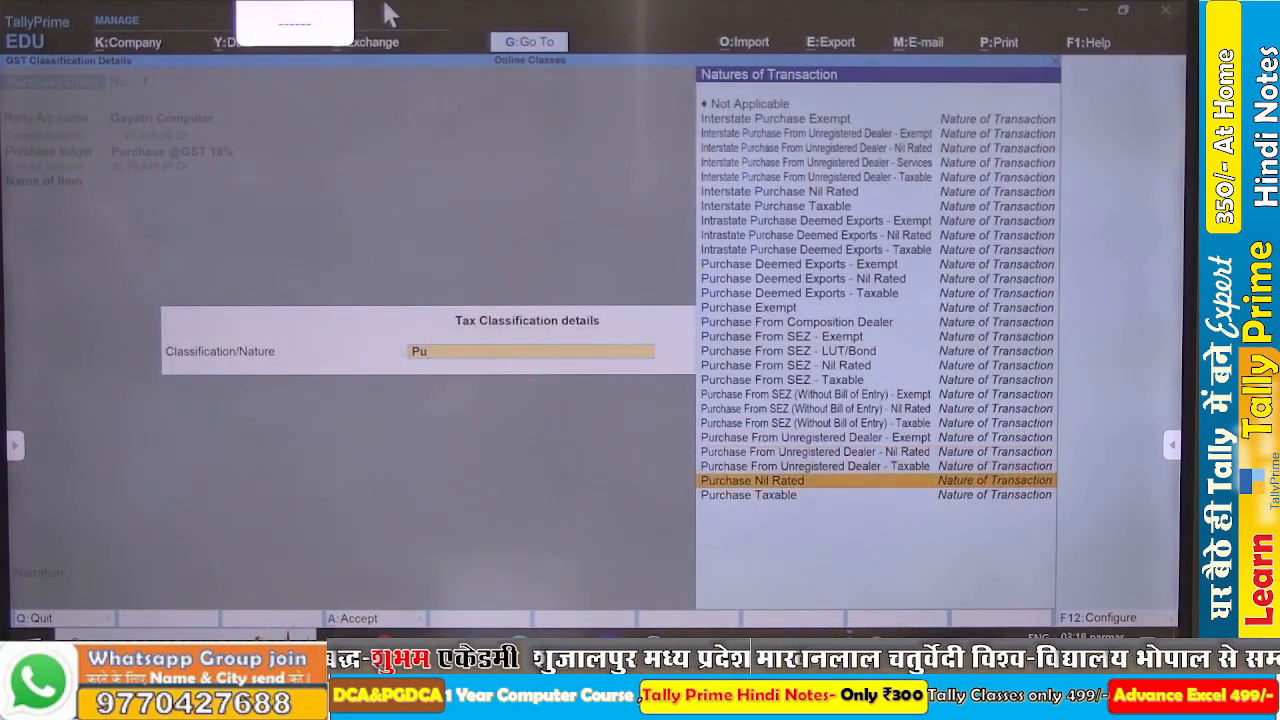
{"action": "key", "text": "Return"}
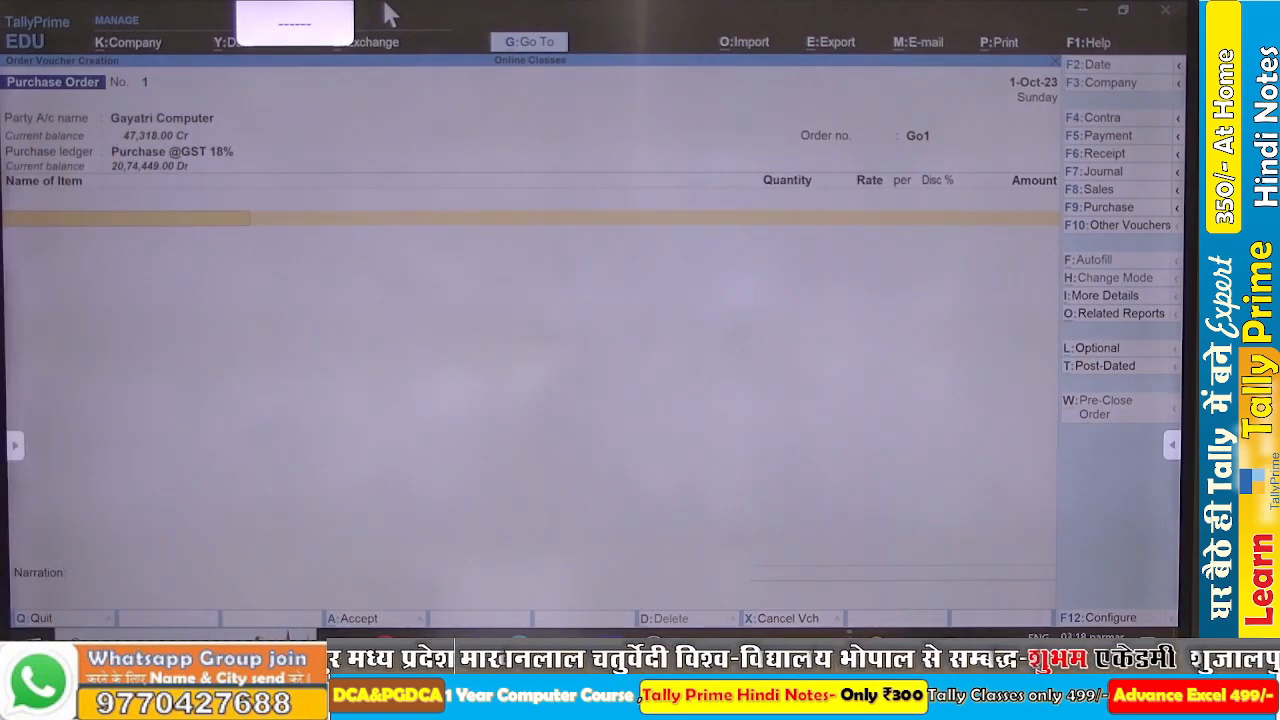
Add the item Laptop Dell I3 11th Gen, due on 2-Oct-23, with 1 PCS at a rate of 40,100.00.
{"action": "type", "text": "La"}
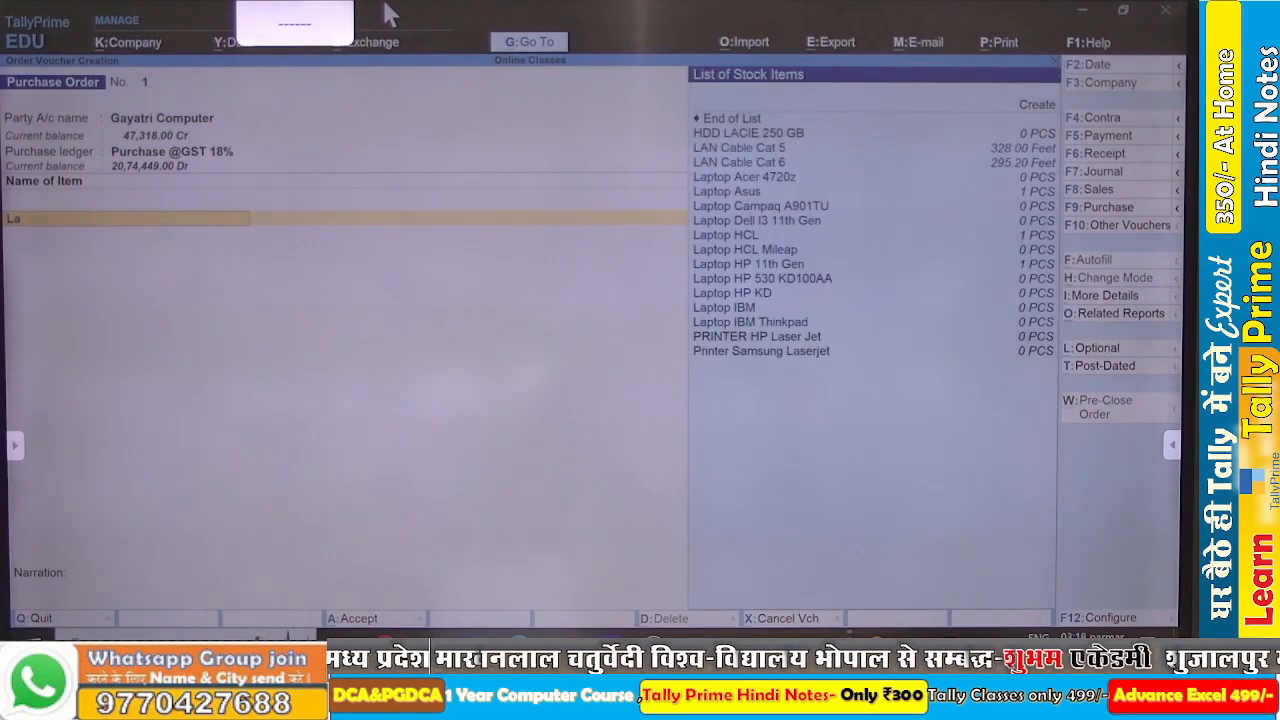
{"action": "key", "text": "Down"}
{"action": "key", "text": "Down"}
{"action": "key", "text": "Down"}
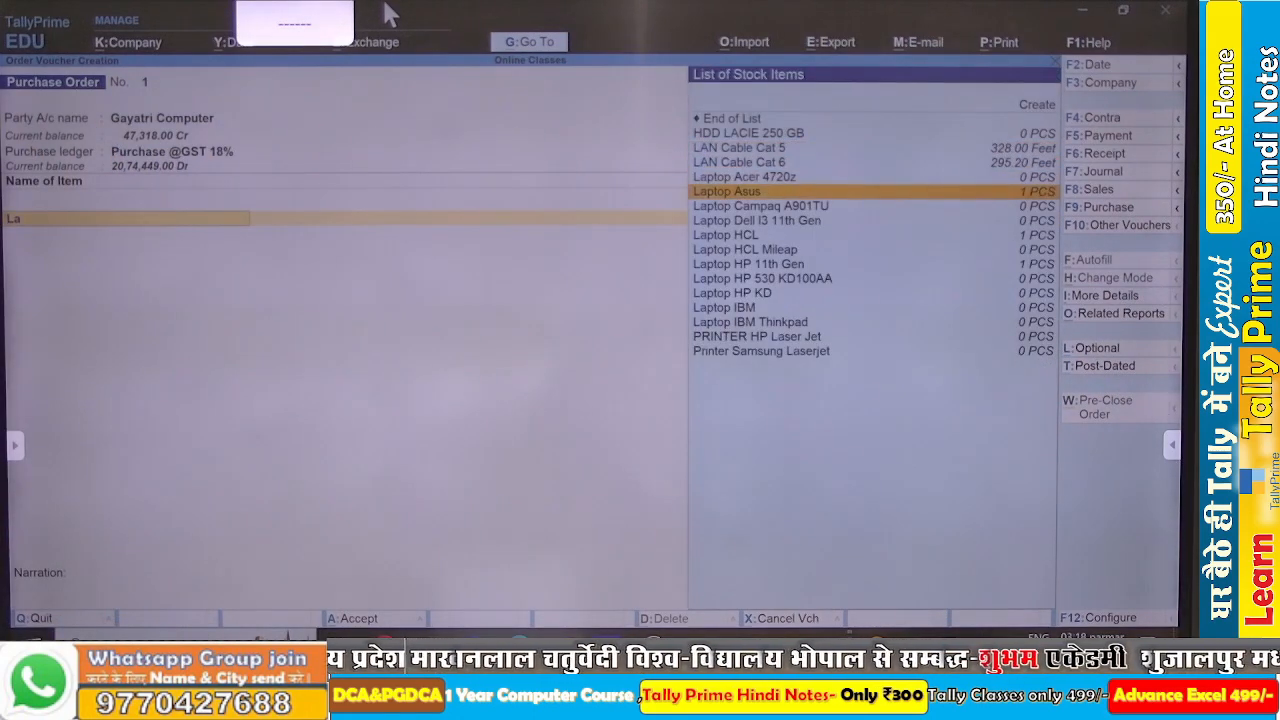
{"action": "key", "text": "Down"}
{"action": "key", "text": "Down"}
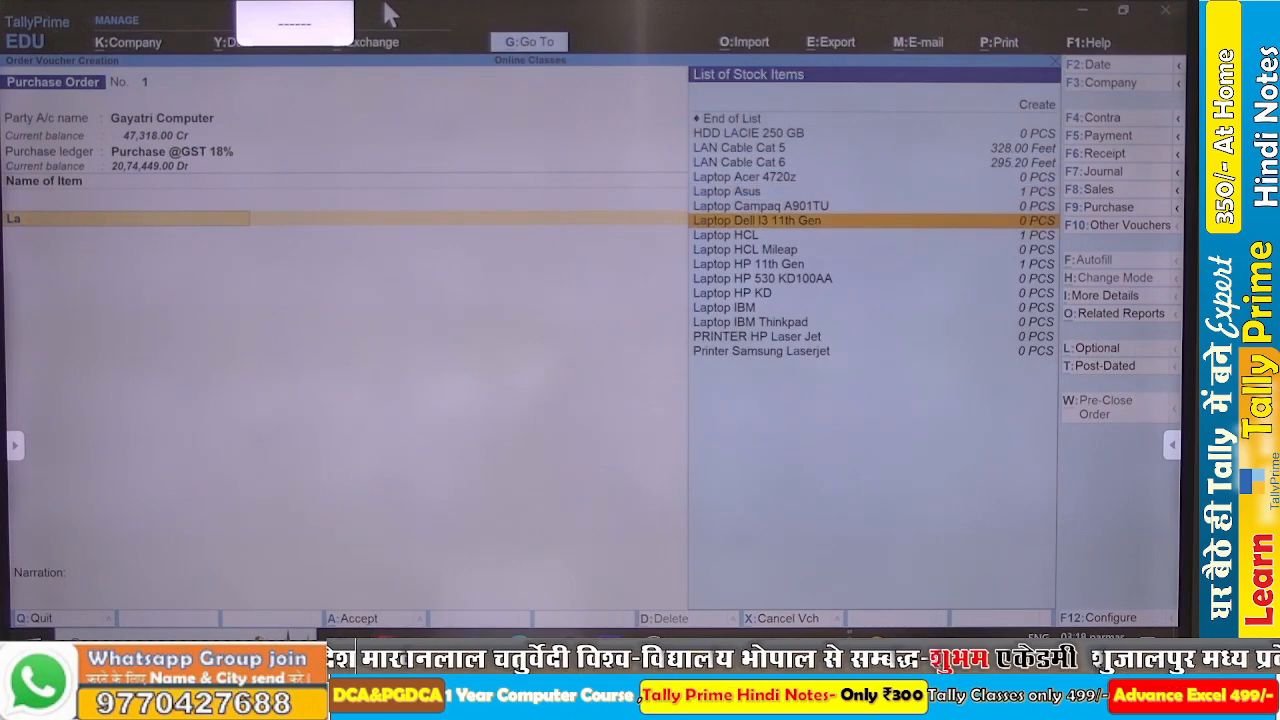
{"action": "key", "text": "Return"}
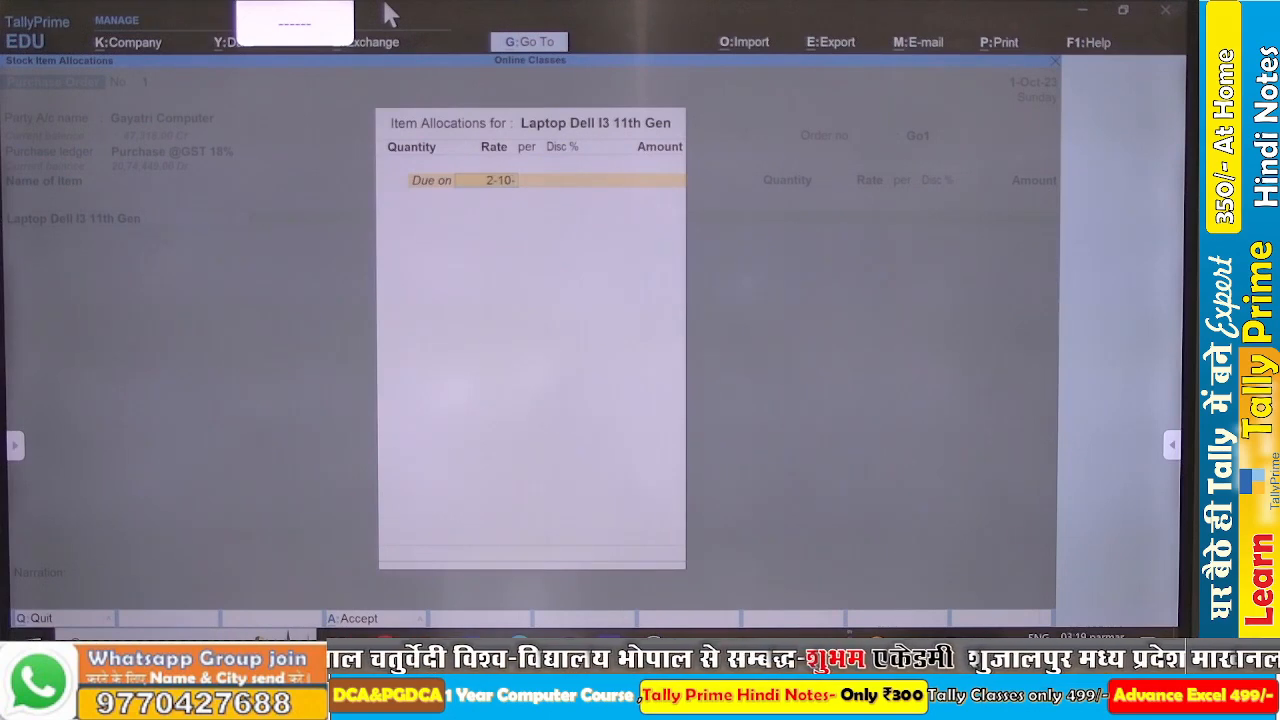
{"action": "key", "text": "Return"}
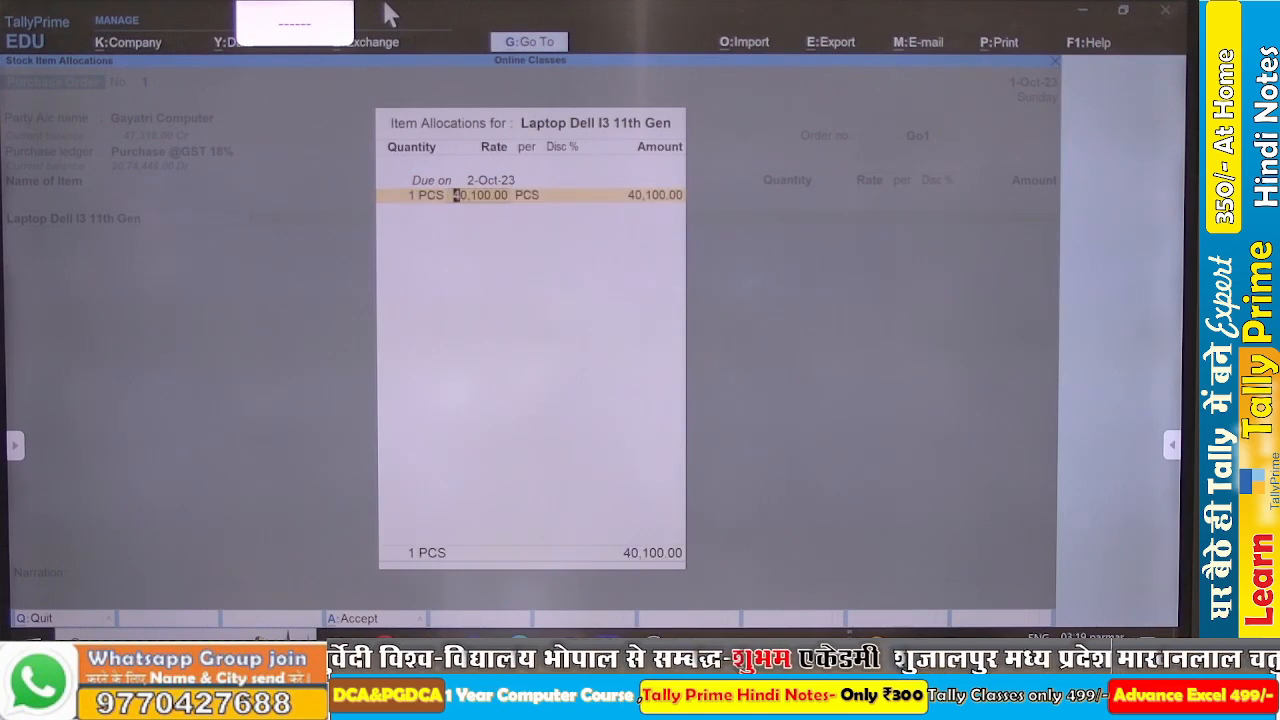
{"action": "key", "text": "Return"}
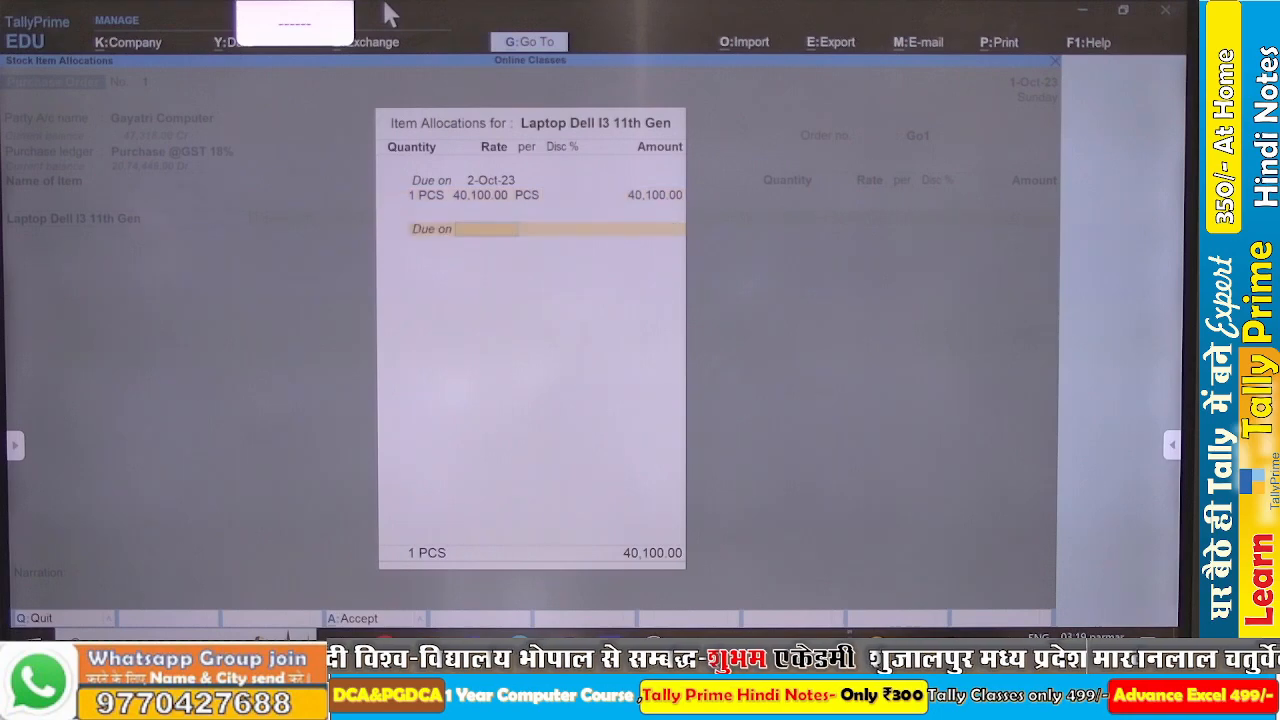
{"action": "key", "text": "Return"}
{"action": "key", "text": "Return"}
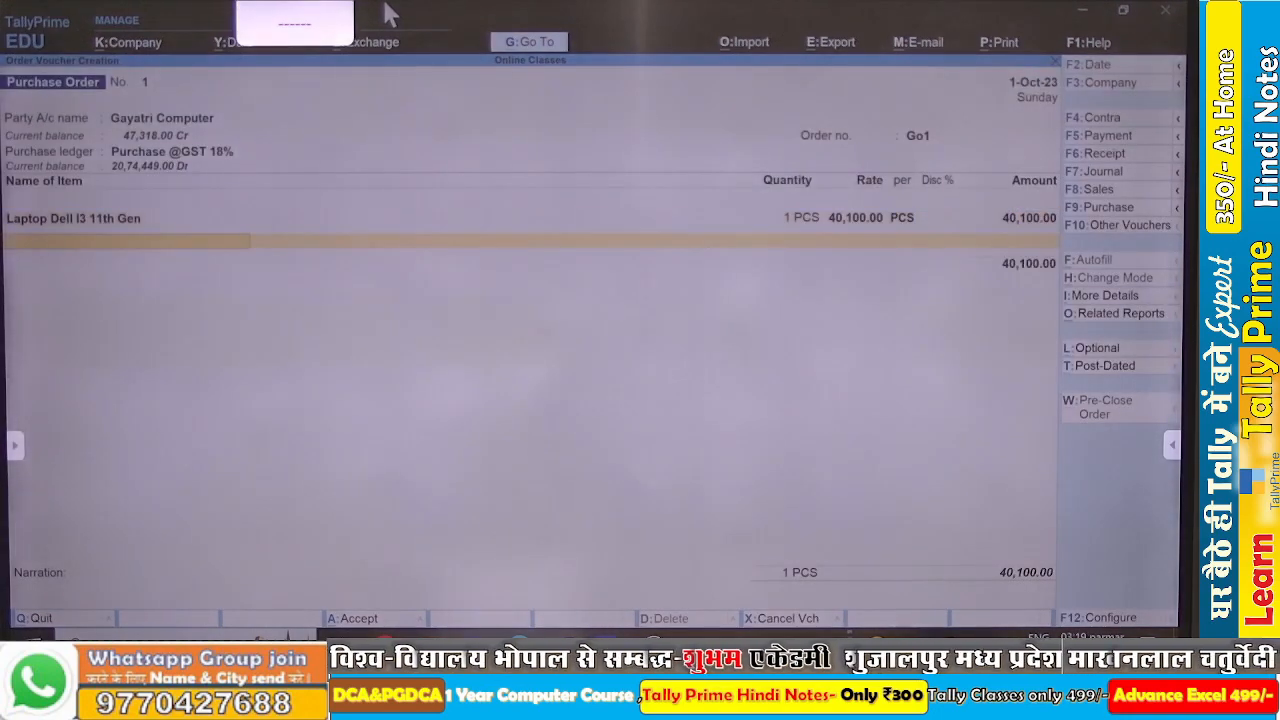
Add the item Keyboard Mouse Logitech Combo, due on 2-Oct-23, with 1 PCS at a rate of 850.00.
{"action": "type", "text": "Ke"}
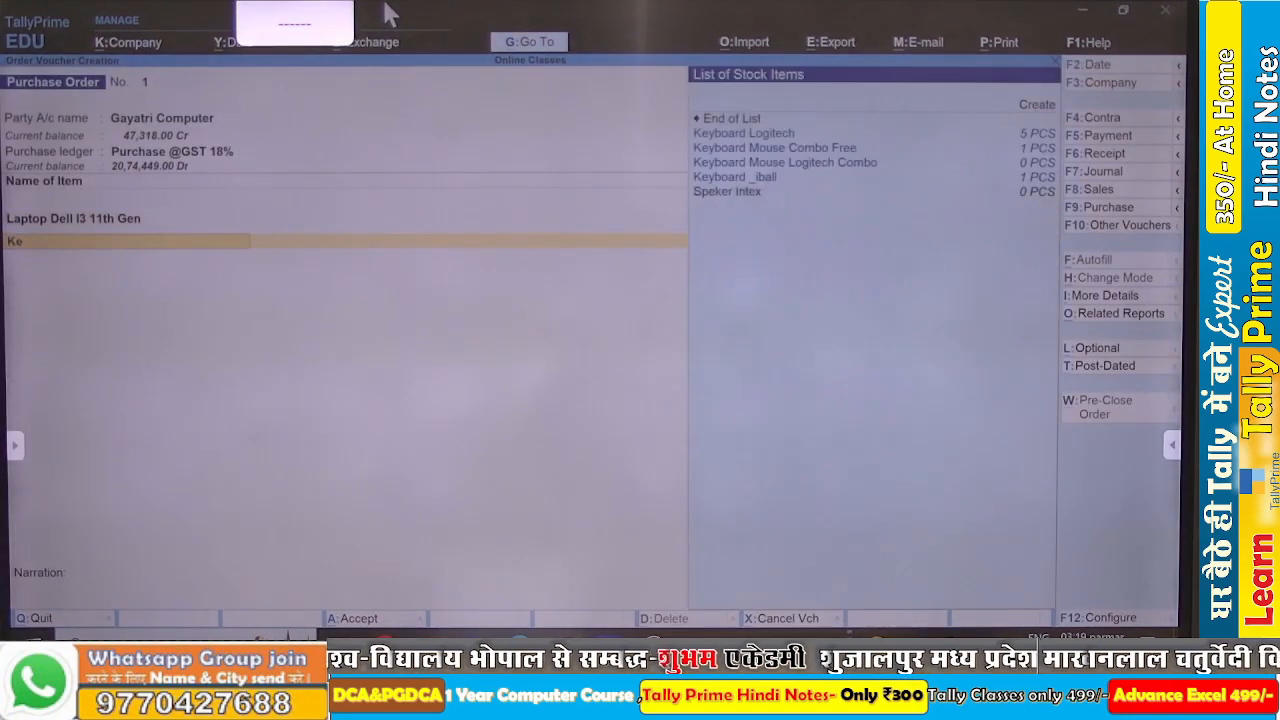
{"action": "key", "text": "Down"}
{"action": "key", "text": "Down"}
{"action": "key", "text": "Down"}
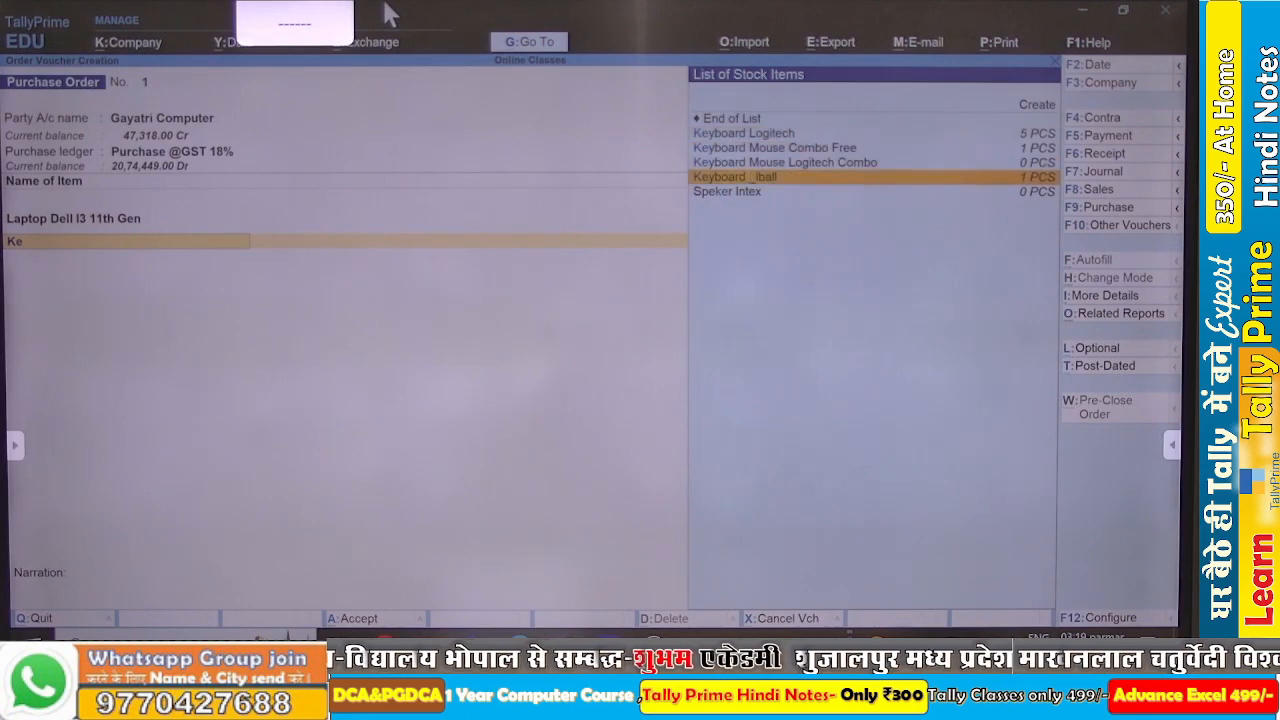
{"action": "key", "text": "Up"}
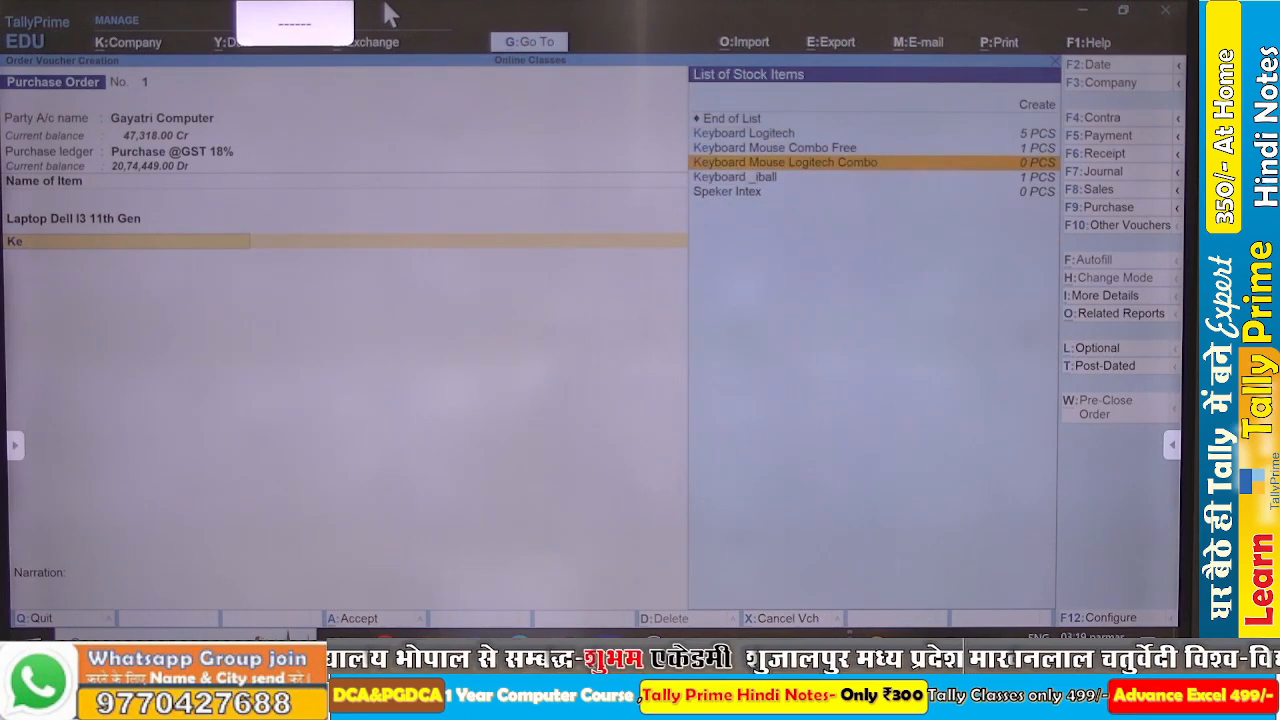
{"action": "key", "text": "Return"}
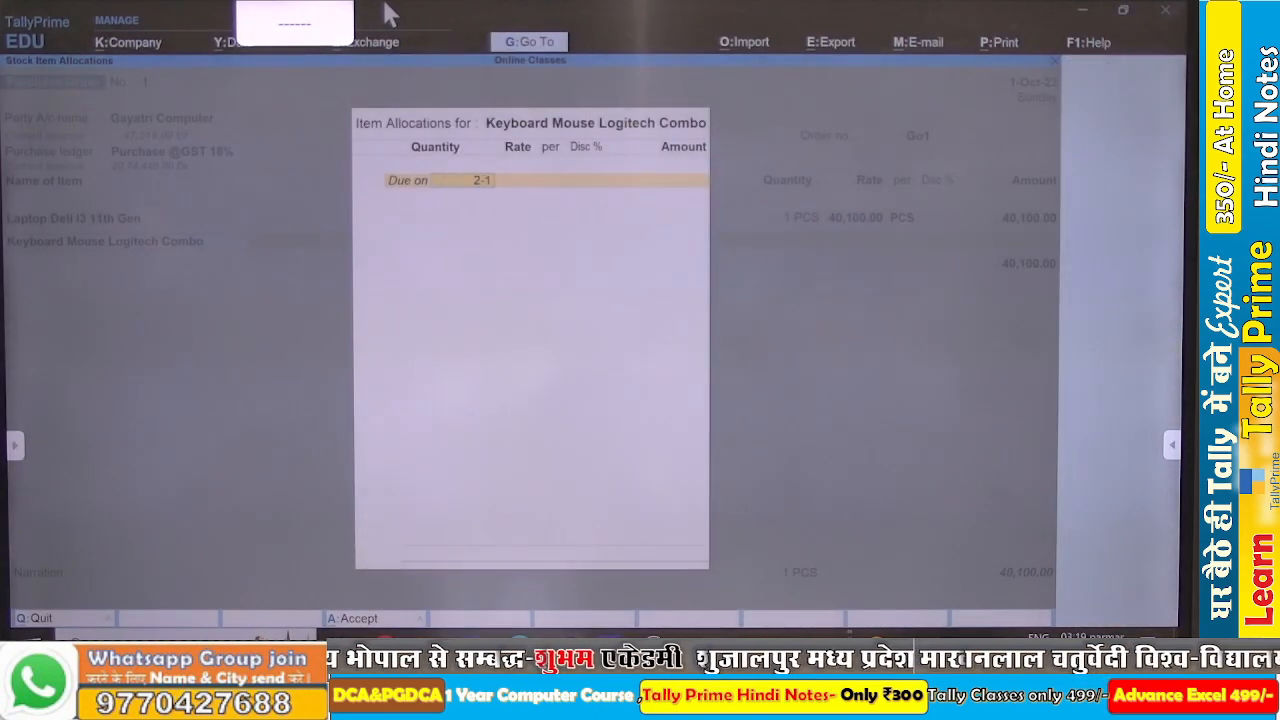
{"action": "type", "text": "2-10-2023"}
{"action": "key", "text": "Return"}
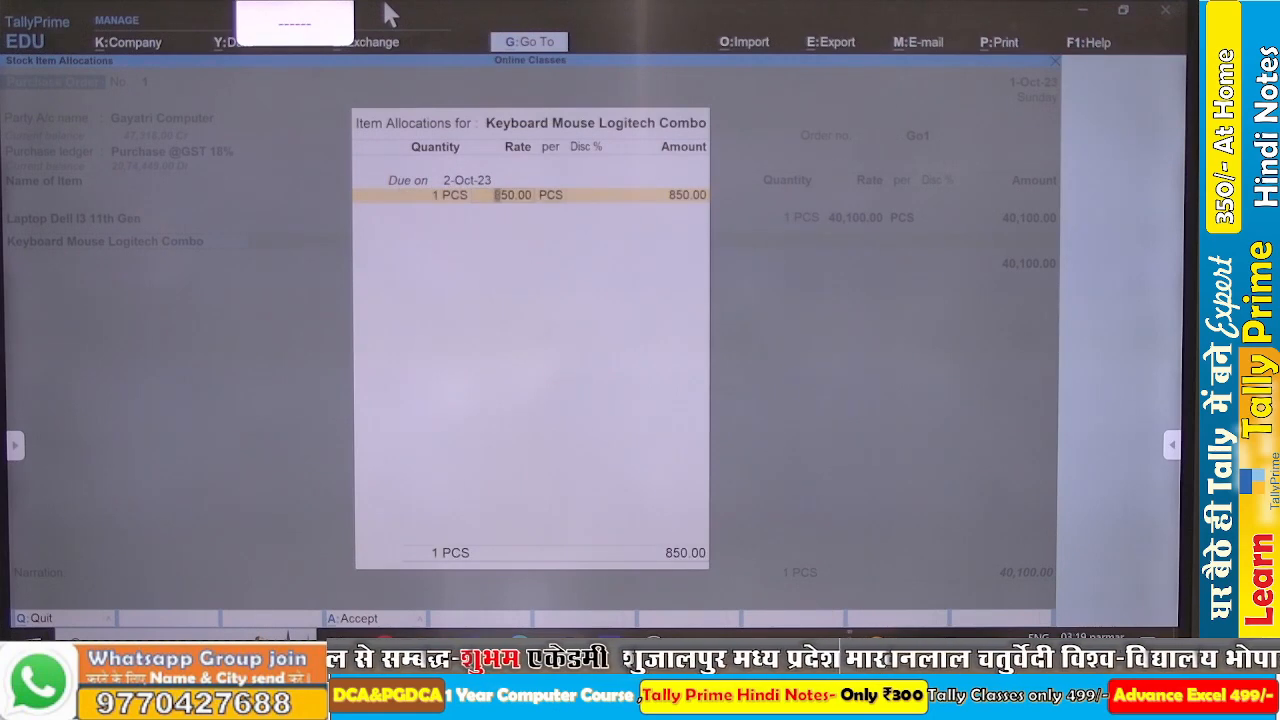
{"action": "key", "text": "Return"}
{"action": "key", "text": "Return"}
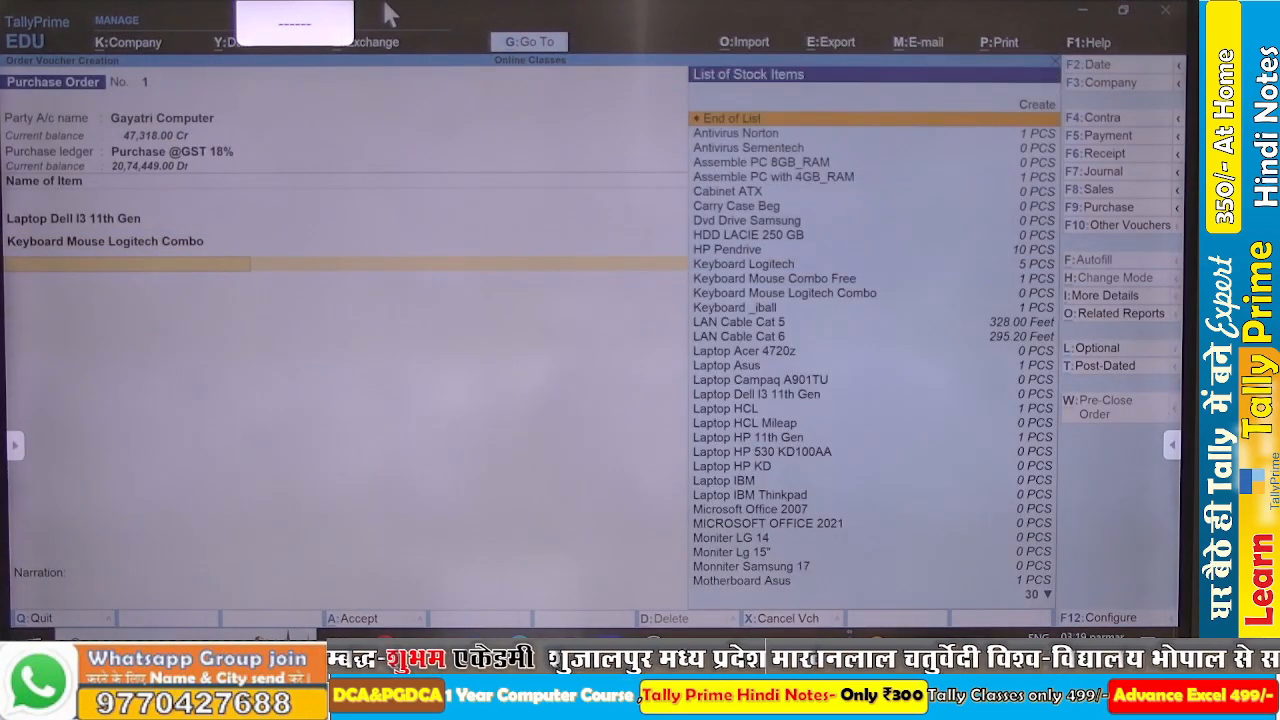
Add the item Moniter LG 14, due on 2-Oct-23, with 1 PCS at a rate of 5,000.00.
{"action": "key", "text": "Down"}
{"action": "key", "text": "Down"}
{"action": "key", "text": "Down"}
{"action": "key", "text": "Down"}
{"action": "key", "text": "Down"}
{"action": "key", "text": "Down"}
{"action": "key", "text": "Down"}
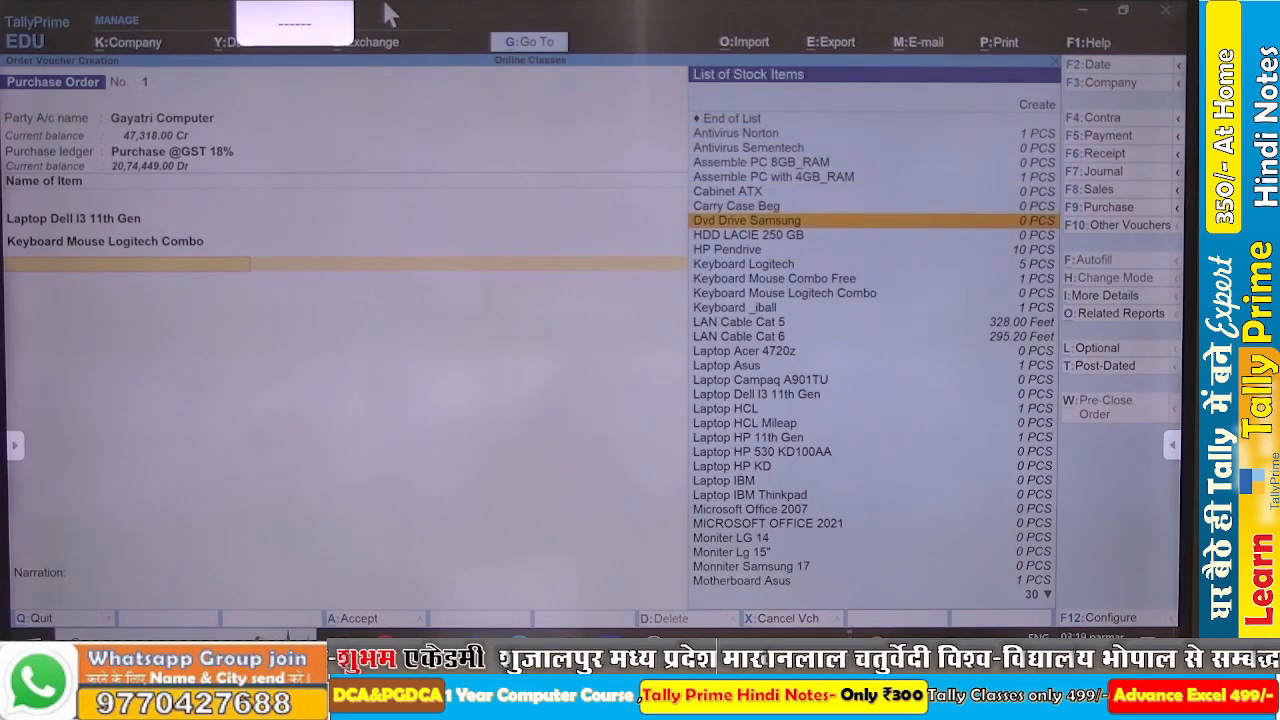
{"action": "key", "text": "Down"}
{"action": "key", "text": "Down"}
{"action": "key", "text": "Down"}
{"action": "key", "text": "Down"}
{"action": "key", "text": "Down"}
{"action": "key", "text": "Down"}
{"action": "key", "text": "Down"}
{"action": "key", "text": "Down"}
{"action": "key", "text": "Down"}
{"action": "key", "text": "Down"}
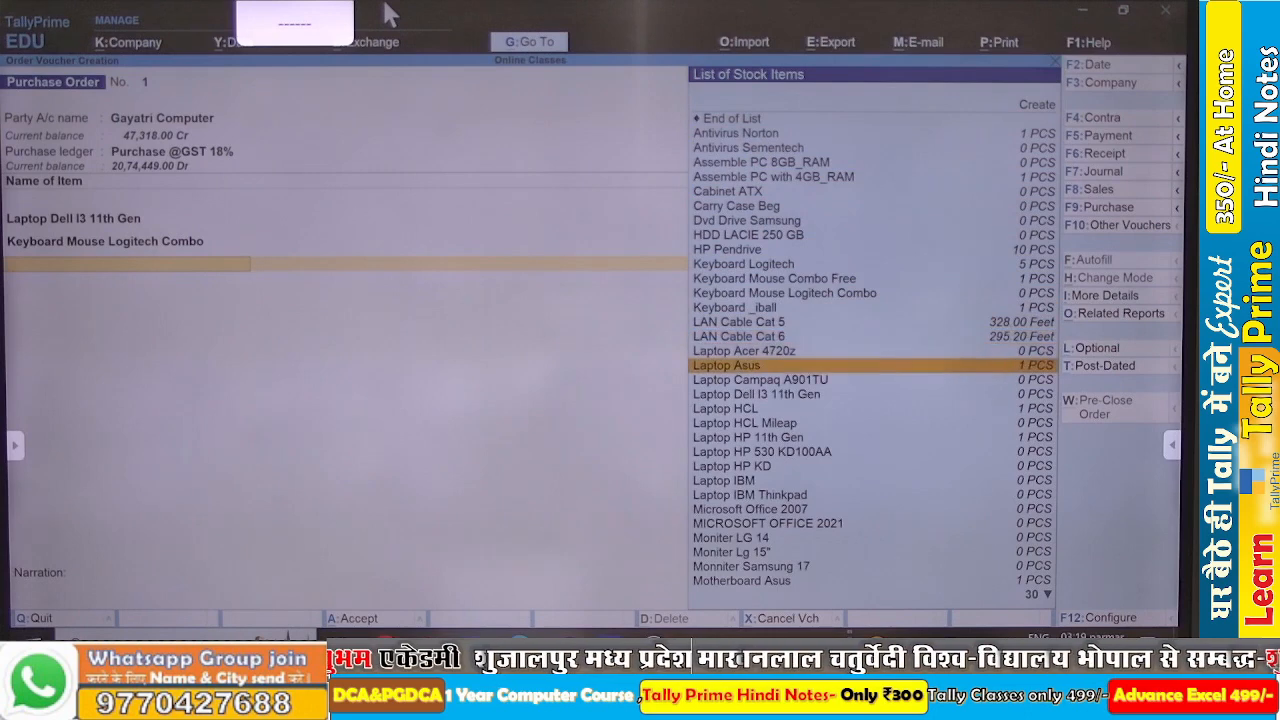
{"action": "key", "text": "Down"}
{"action": "key", "text": "Down"}
{"action": "key", "text": "Down"}
{"action": "key", "text": "Down"}
{"action": "key", "text": "Down"}
{"action": "key", "text": "Down"}
{"action": "key", "text": "Down"}
{"action": "key", "text": "Down"}
{"action": "key", "text": "Down"}
{"action": "key", "text": "Down"}
{"action": "key", "text": "Down"}
{"action": "key", "text": "Down"}
{"action": "key", "text": "Down"}
{"action": "key", "text": "Down"}
{"action": "key", "text": "Down"}
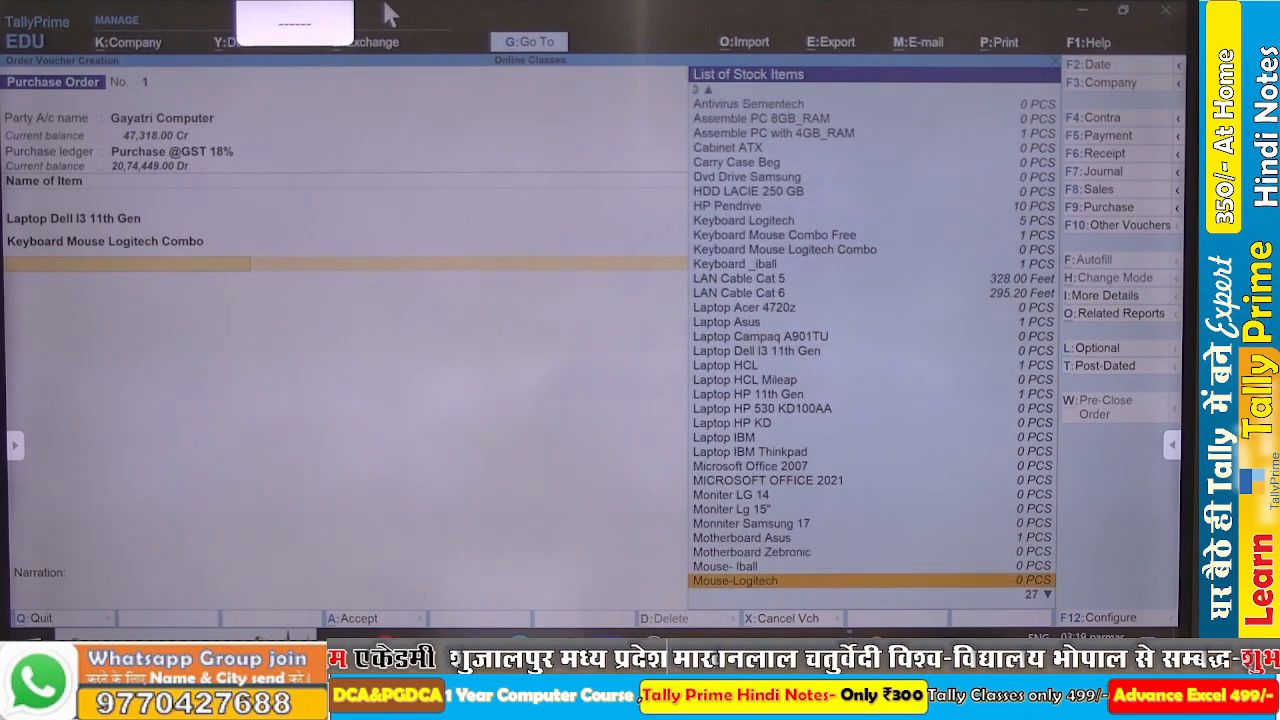
{"action": "key", "text": "Up"}
{"action": "key", "text": "Up"}
{"action": "key", "text": "Up"}
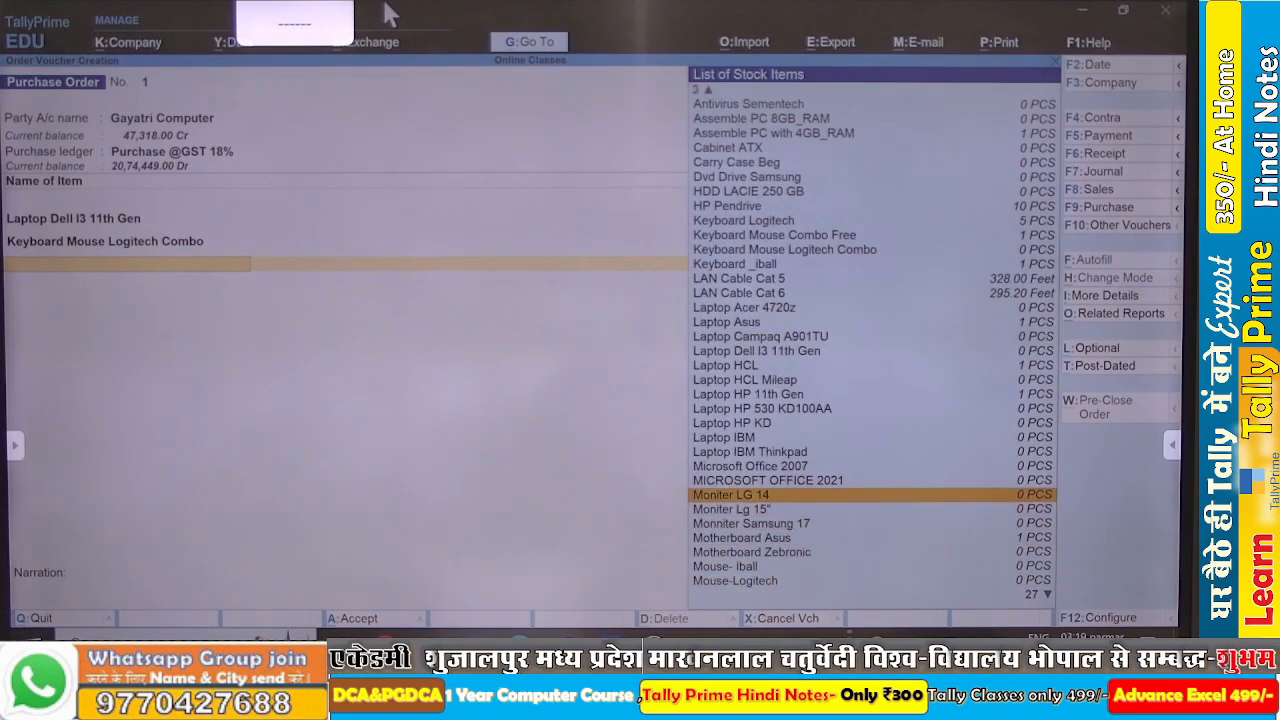
{"action": "key", "text": "Return"}
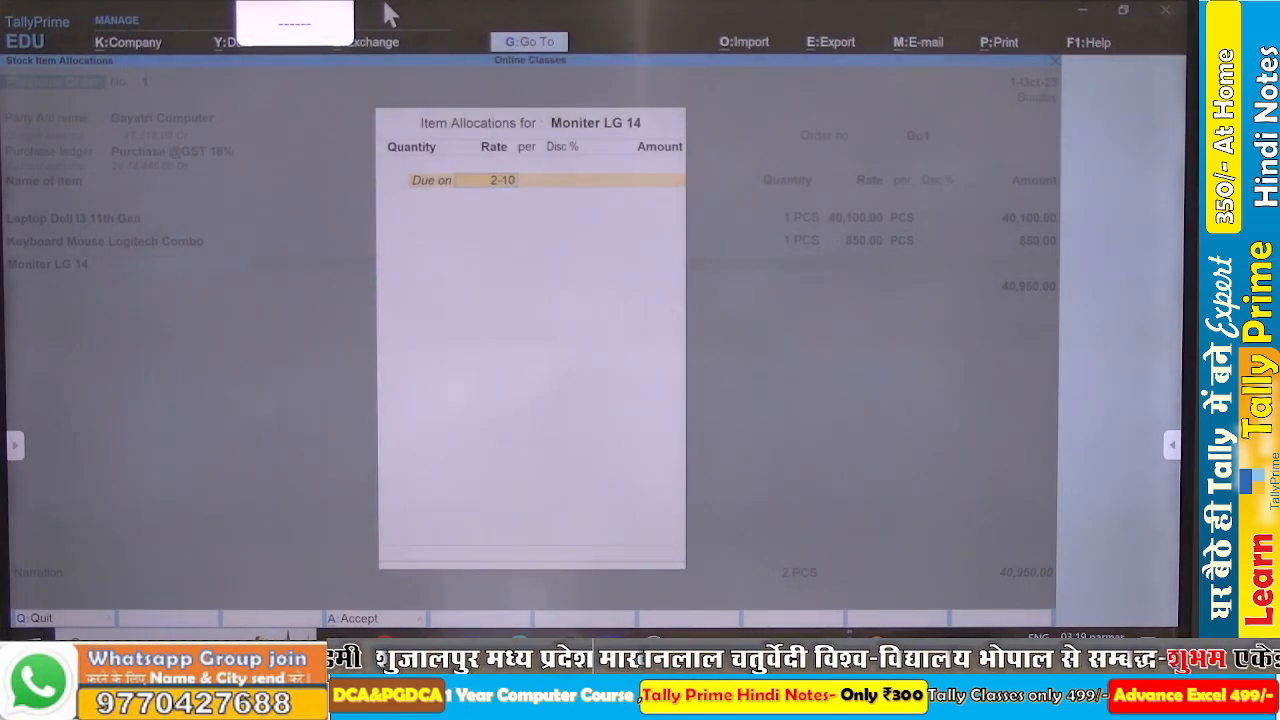
{"action": "key", "text": "Return"}
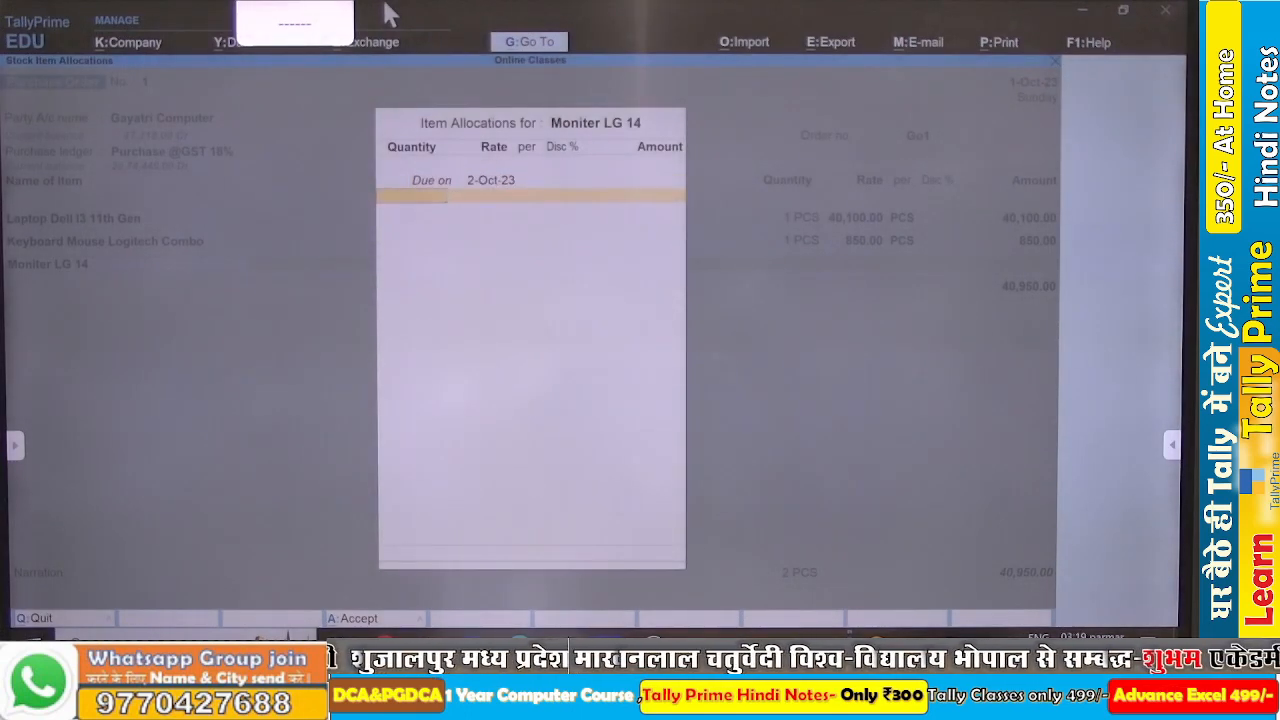
{"action": "key", "text": "Return"}
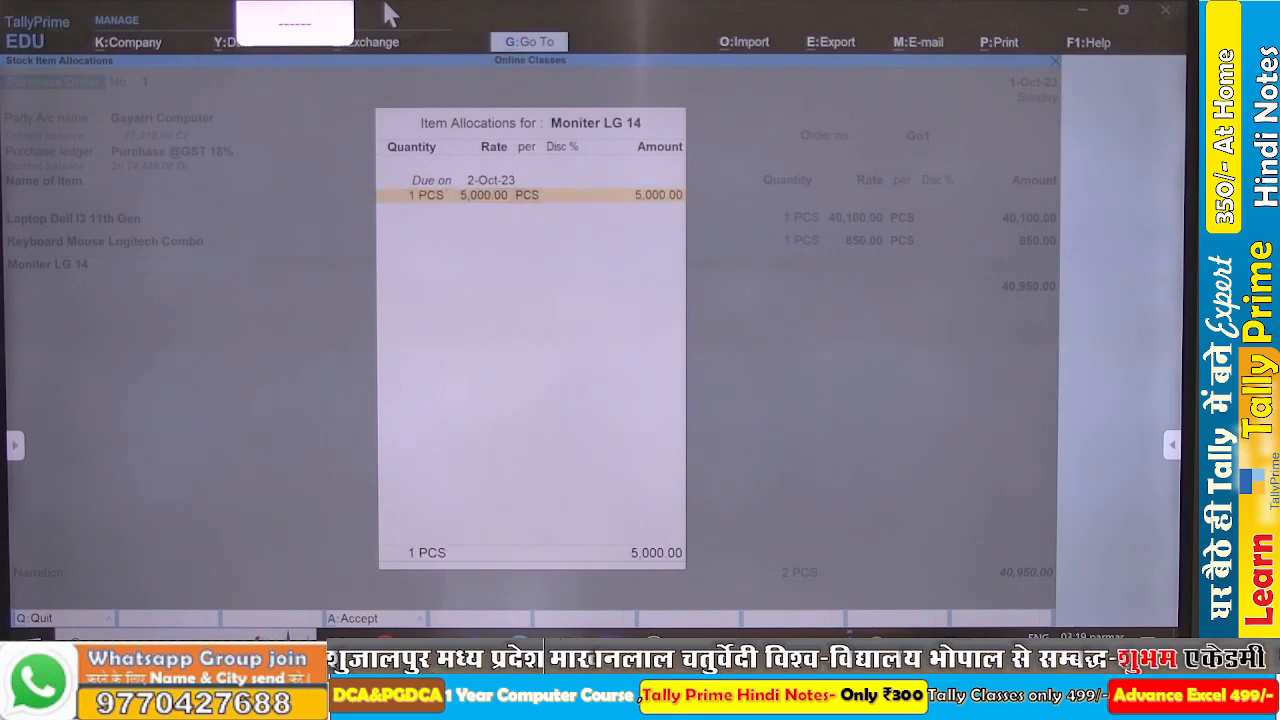
{"action": "key", "text": "Return"}
{"action": "key", "text": "Return"}
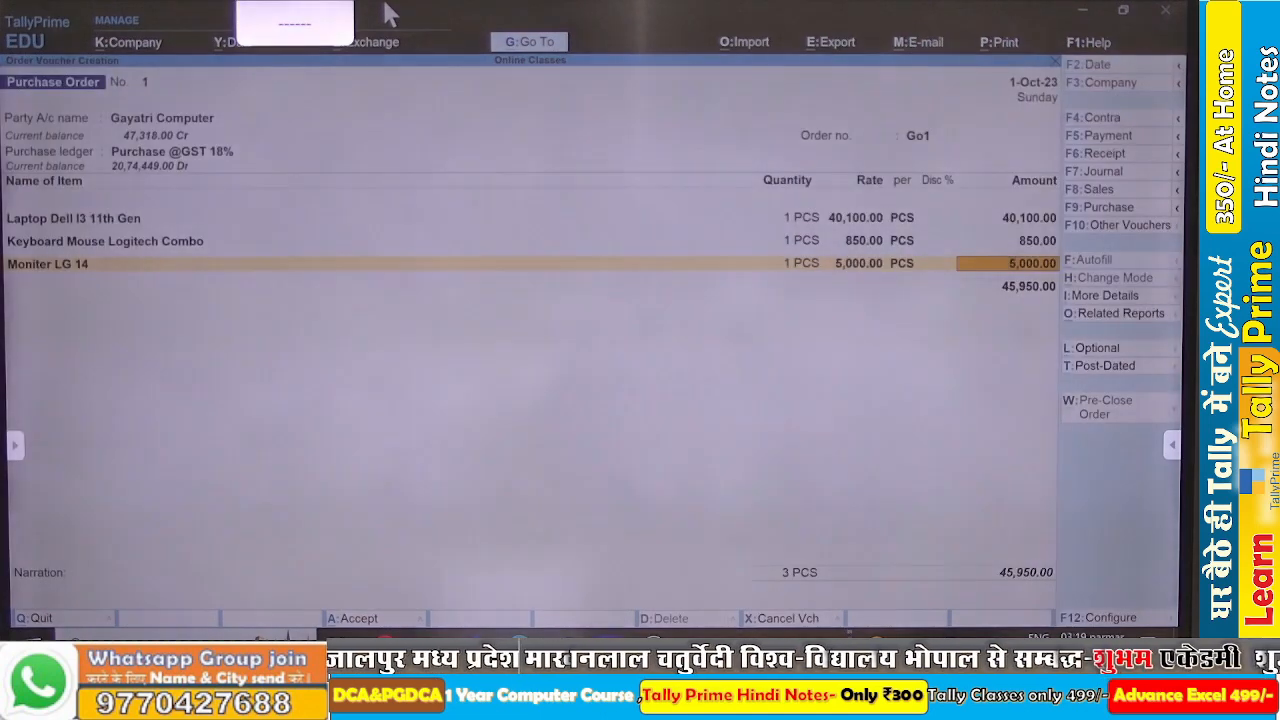
{"action": "key", "text": "Return"}
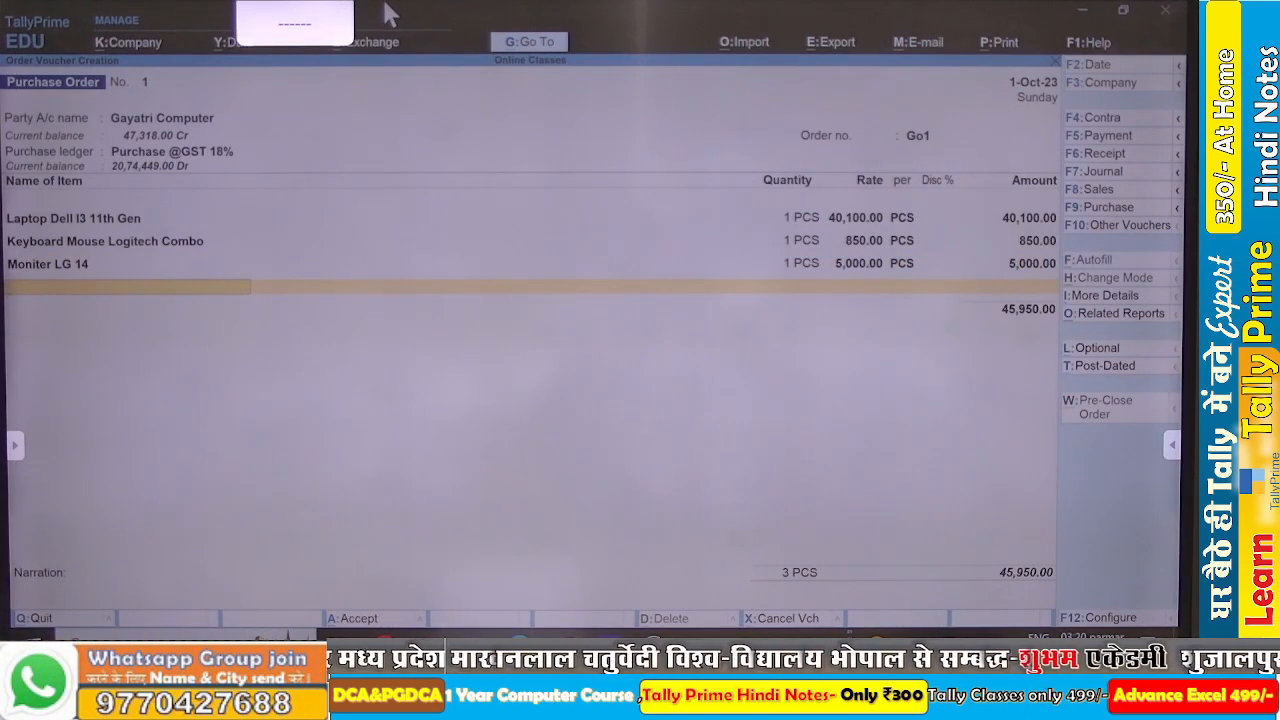
End the item list and add the Input CGST and Input SGST ledgers to the purchase order.
{"action": "key", "text": "Return"}
{"action": "type", "text": "In"}
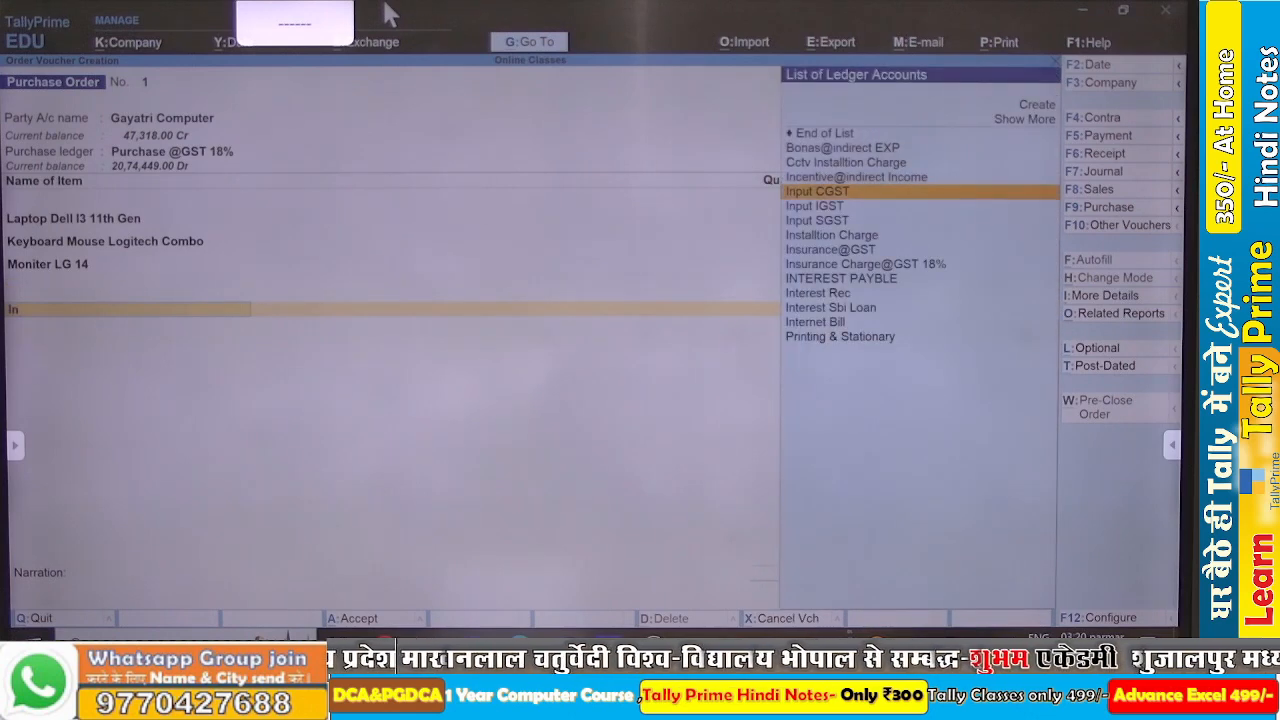
{"action": "key", "text": "Return"}
{"action": "key", "text": "Return"}
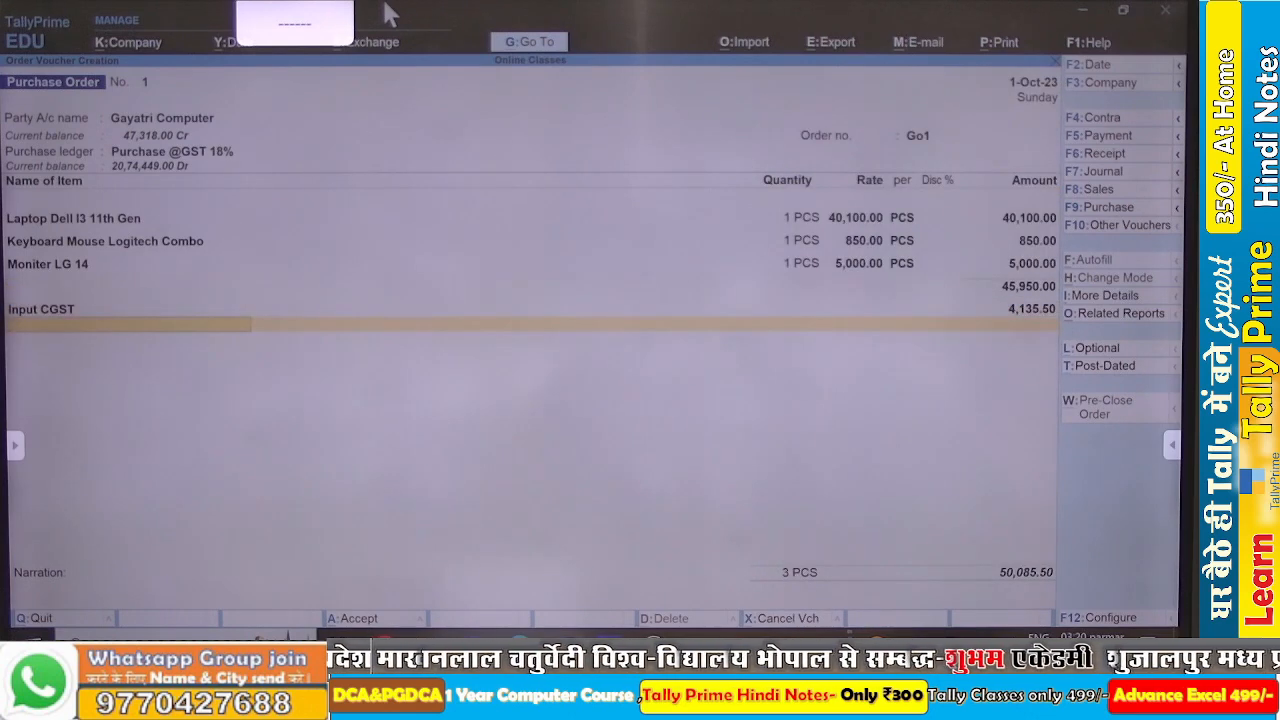
{"action": "type", "text": "In"}
{"action": "key", "text": "Down"}
{"action": "key", "text": "Down"}
{"action": "key", "text": "Down"}
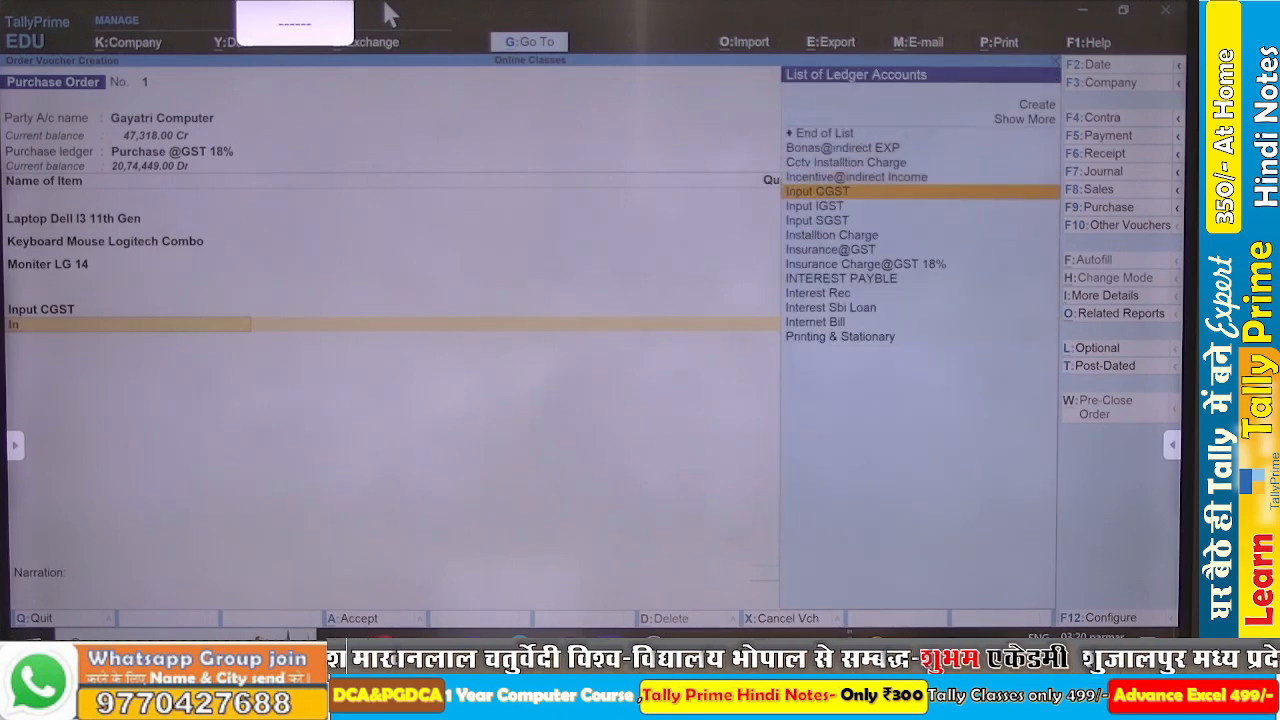
{"action": "key", "text": "Return"}
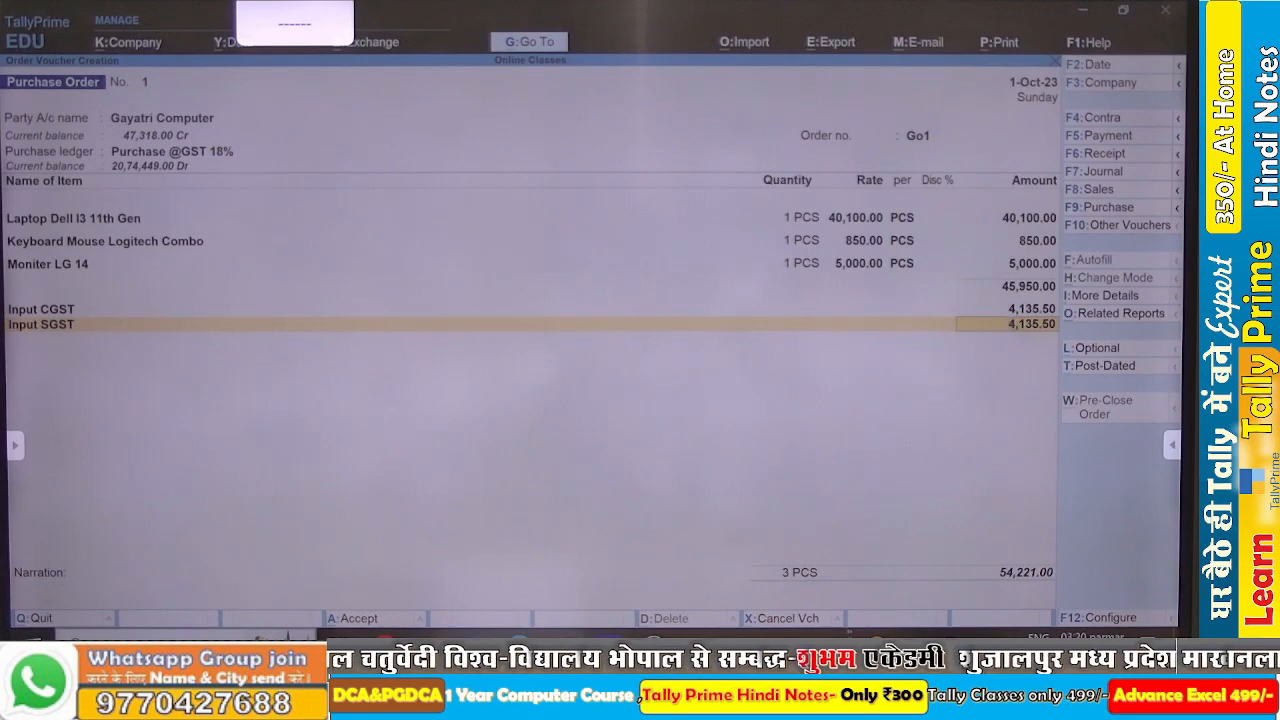
Check the order example in the Word notes, then open Paint maximized and paste the captured purchase order screenshot.
{"action": "left_click", "coordinate": [528, 647]}
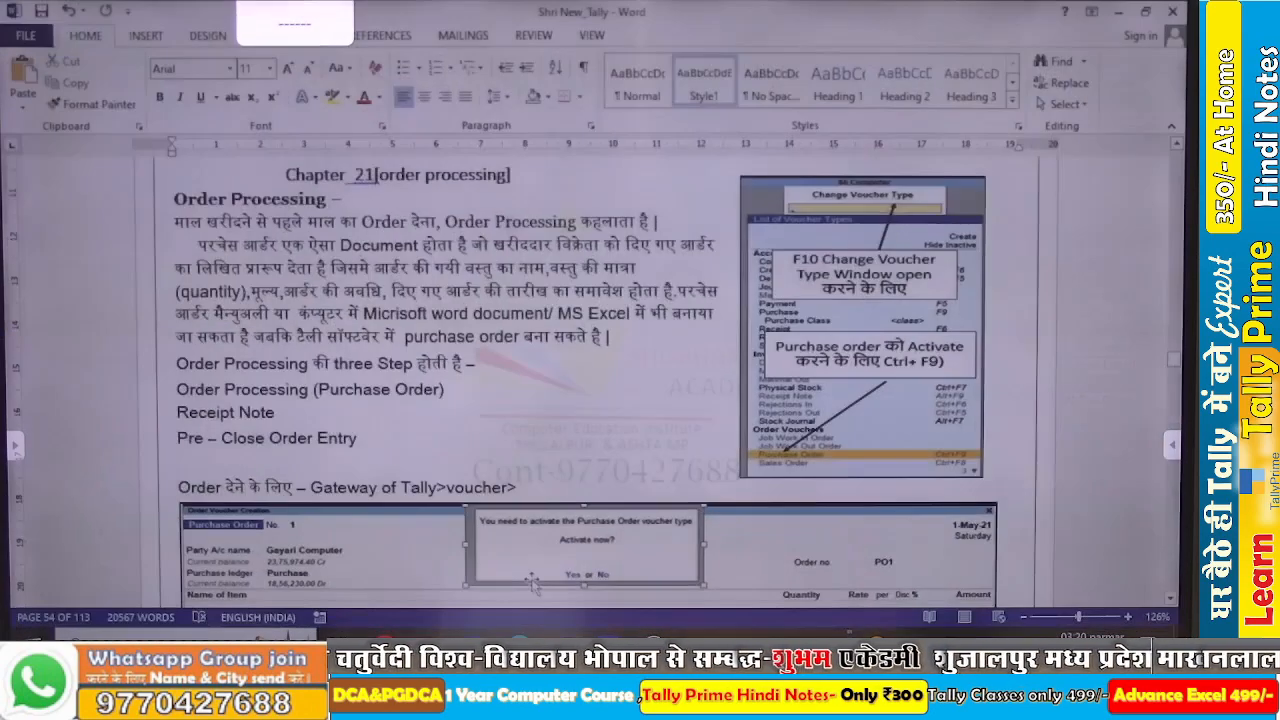
{"action": "scroll", "coordinate": [458, 460], "scroll_direction": "down", "scroll_amount": 3}
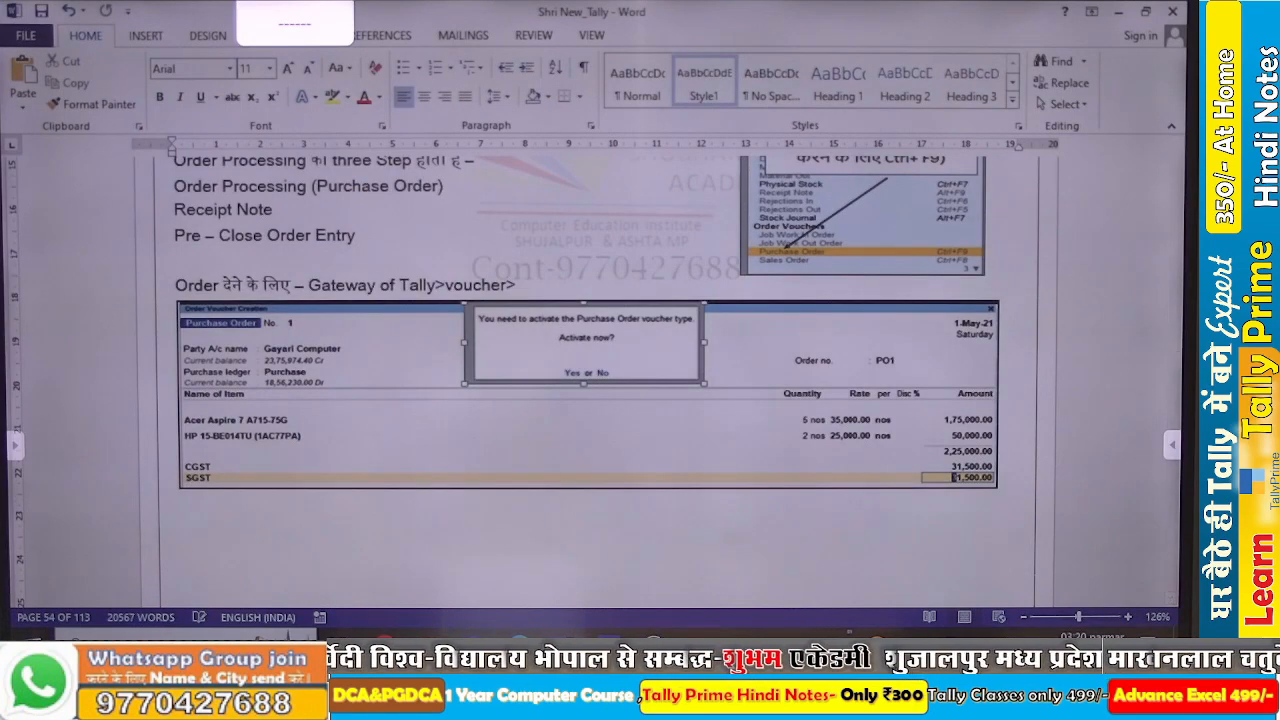
{"action": "mouse_move", "coordinate": [510, 634]}
{"action": "key", "text": "super"}
{"action": "type", "text": "pan"}
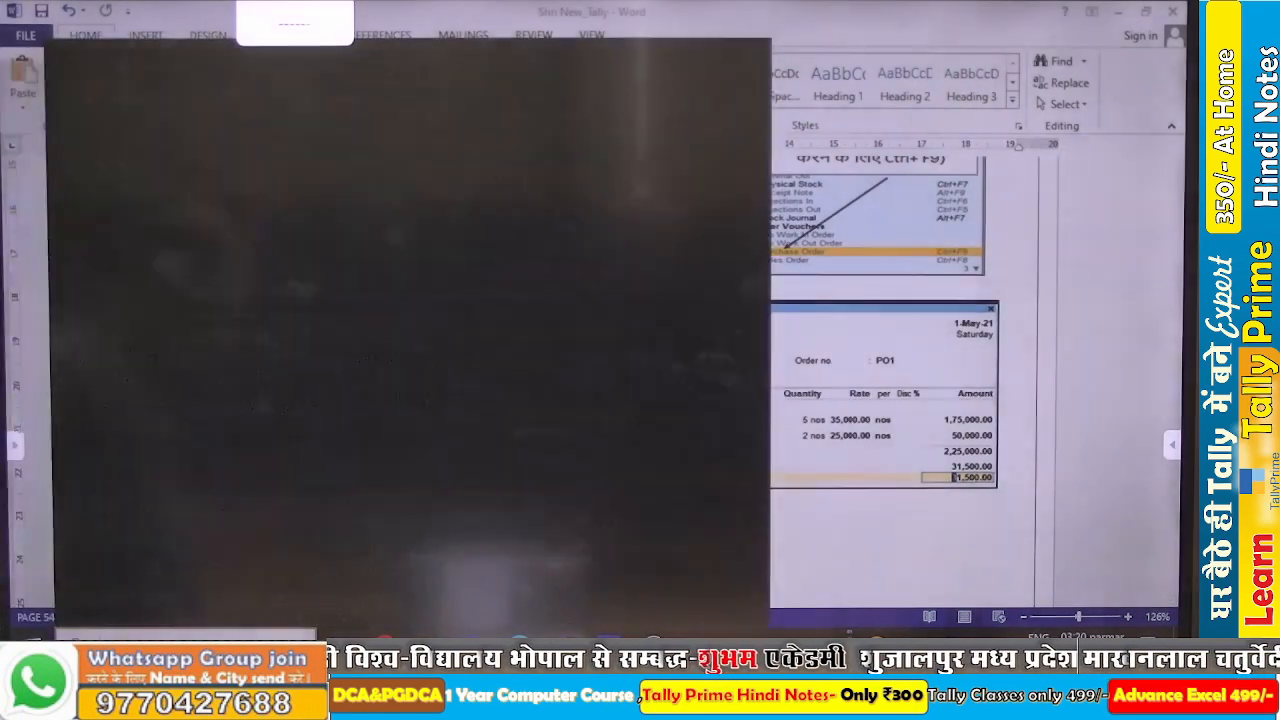
{"action": "key", "text": "Return"}
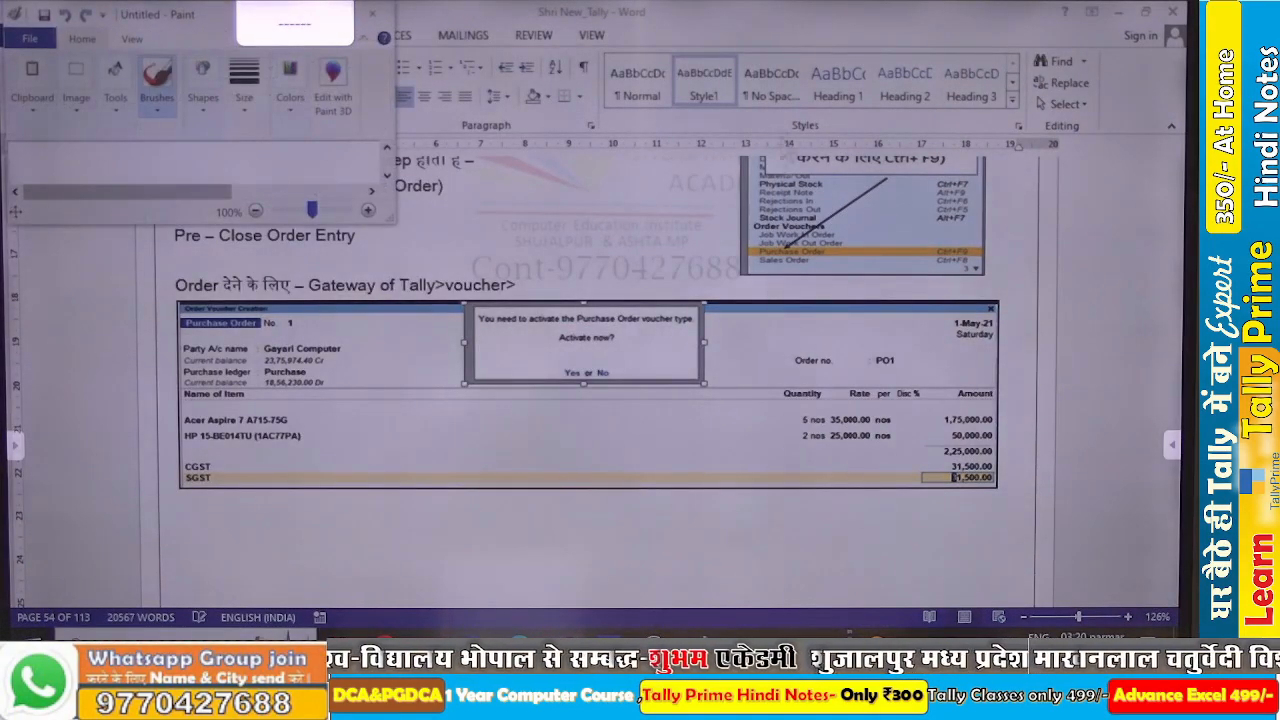
{"action": "left_click", "coordinate": [330, 13]}
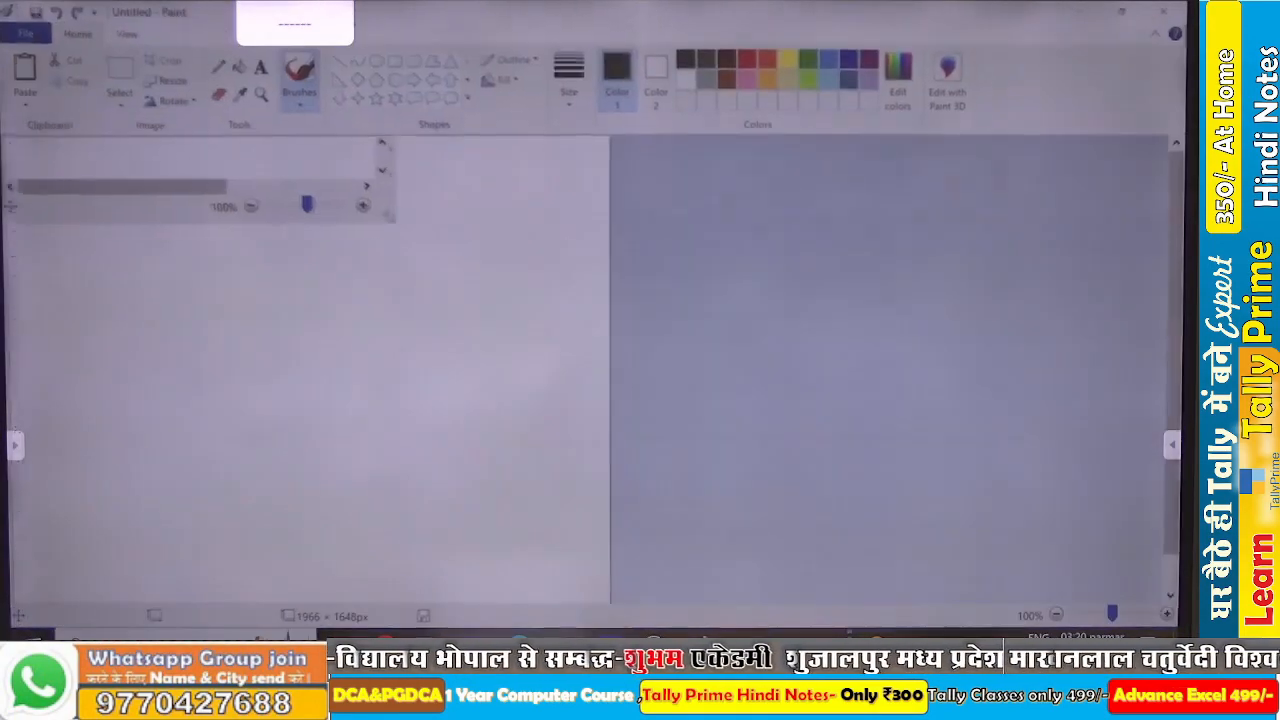
{"action": "key", "text": "ctrl+v"}
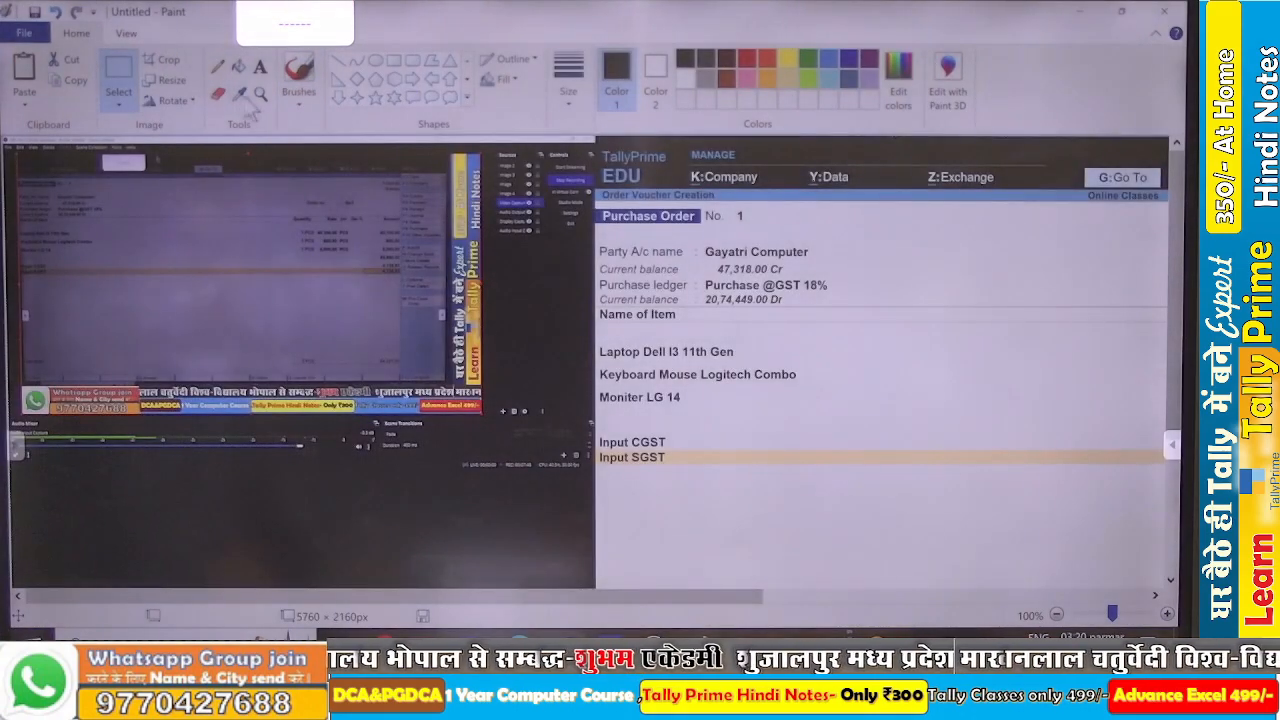
Cut the purchase order area, from its header to the Input SGST line, out of the screenshot with a rectangular selection.
{"action": "left_click", "coordinate": [261, 97]}
{"action": "right_click", "coordinate": [676, 336]}
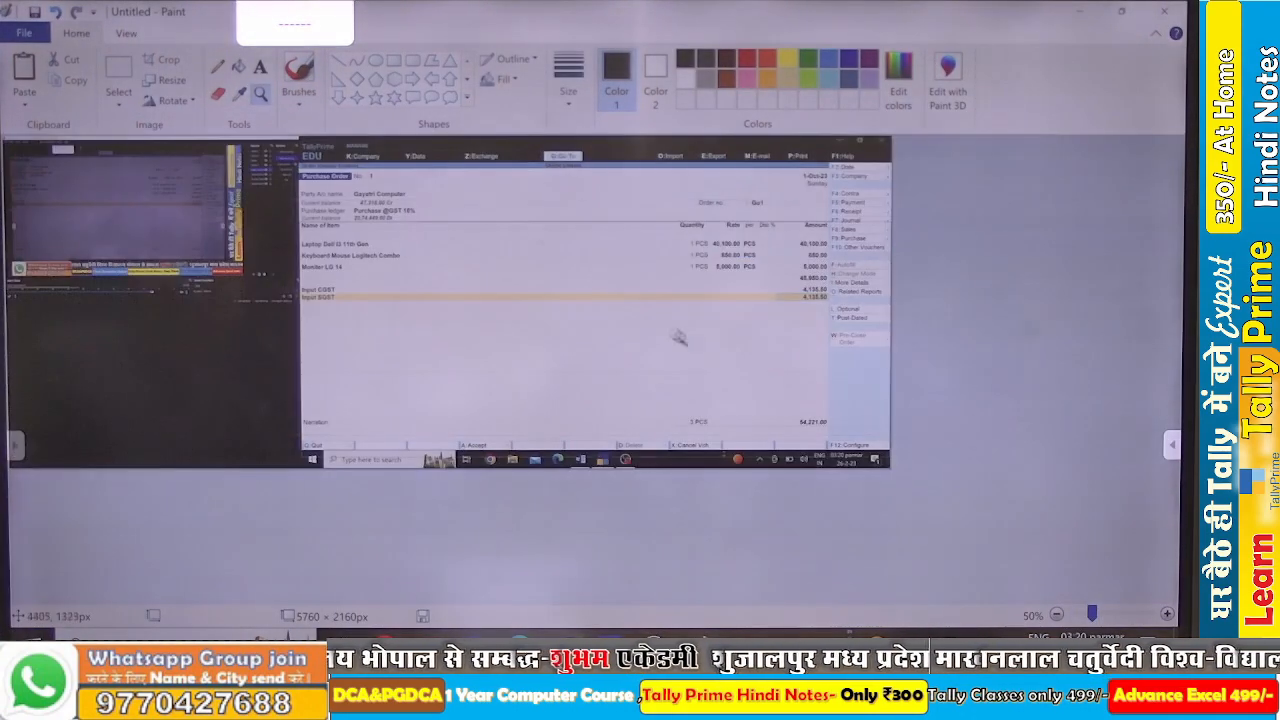
{"action": "left_click", "coordinate": [119, 104]}
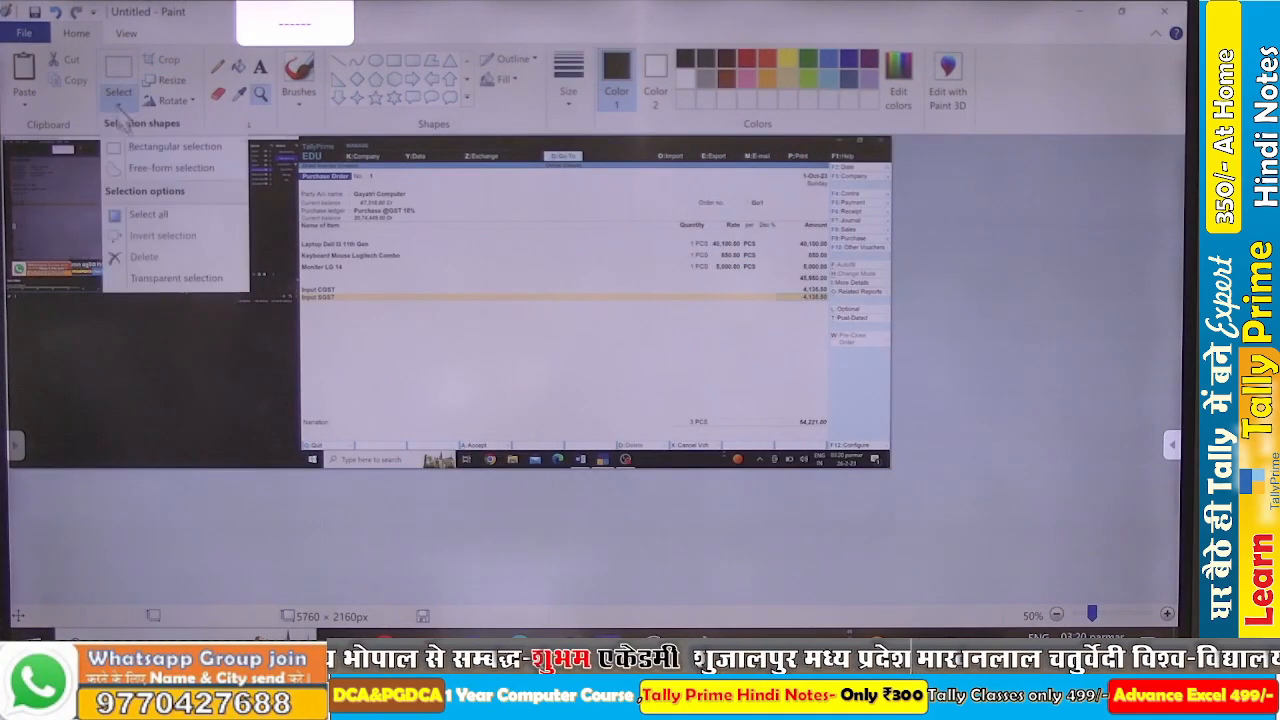
{"action": "left_click", "coordinate": [150, 148]}
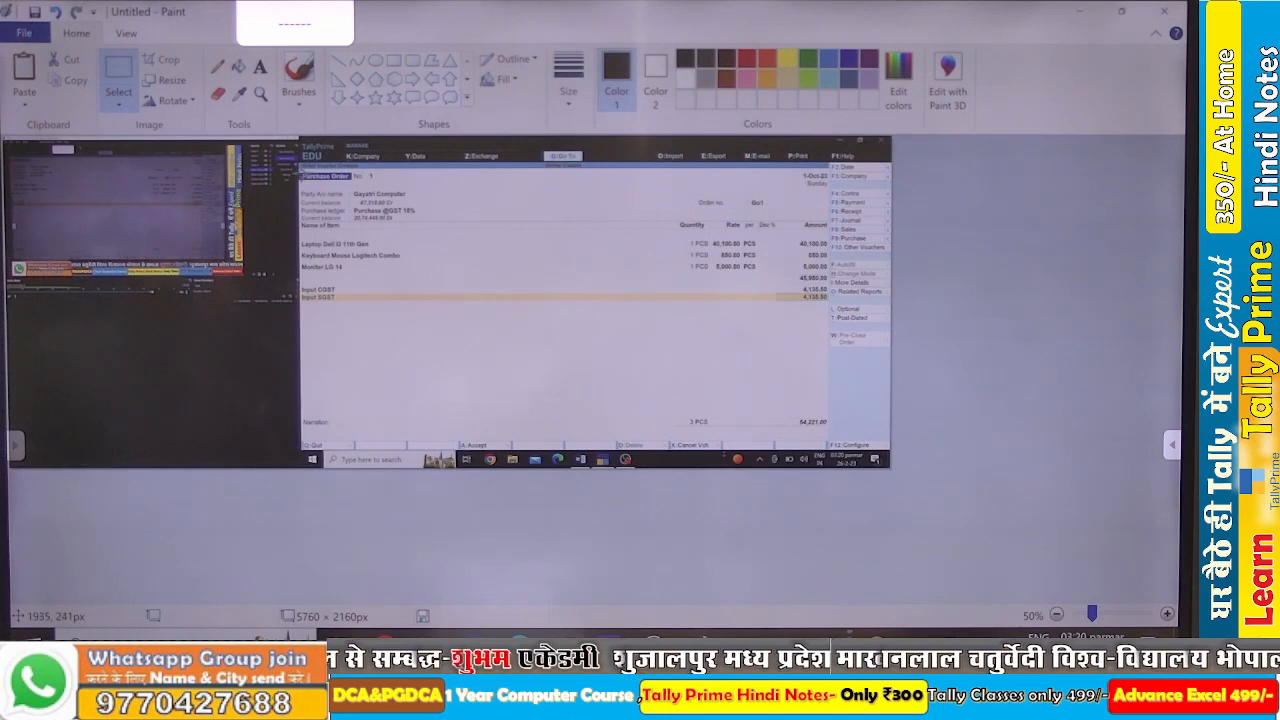
{"action": "left_click_drag", "start_coordinate": [304, 173], "coordinate": [714, 336]}
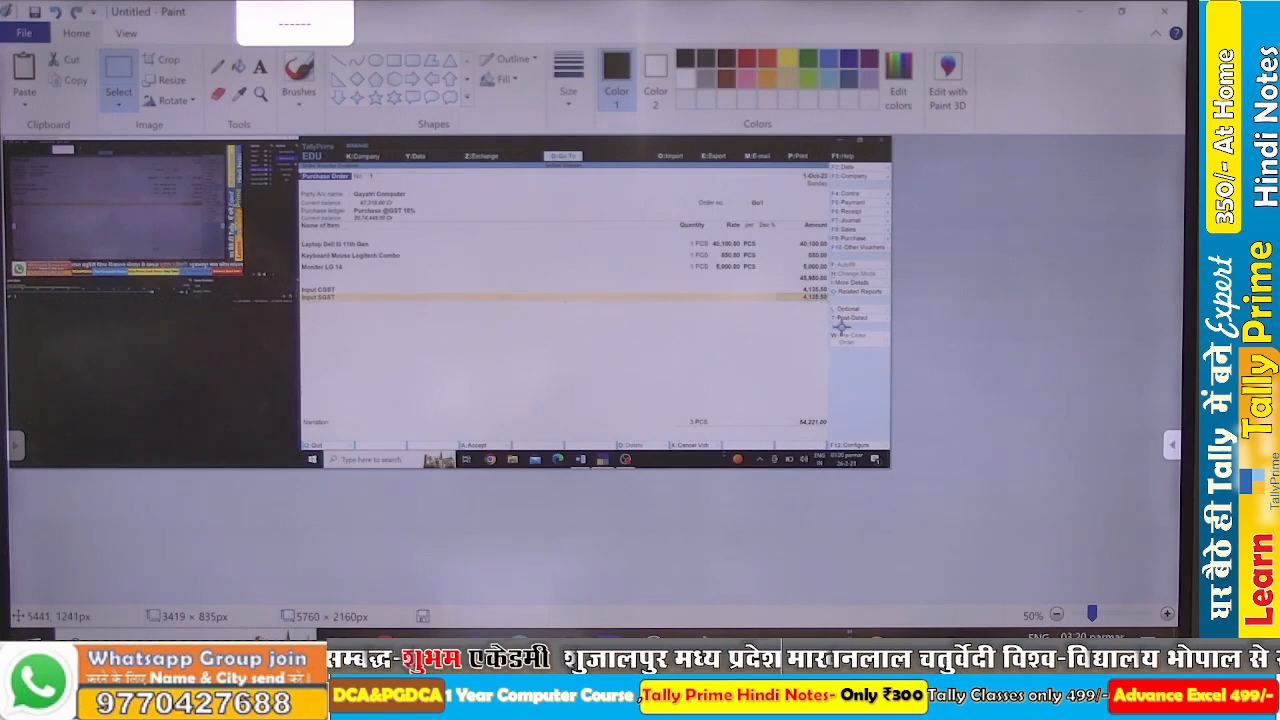
{"action": "key", "text": "Delete"}
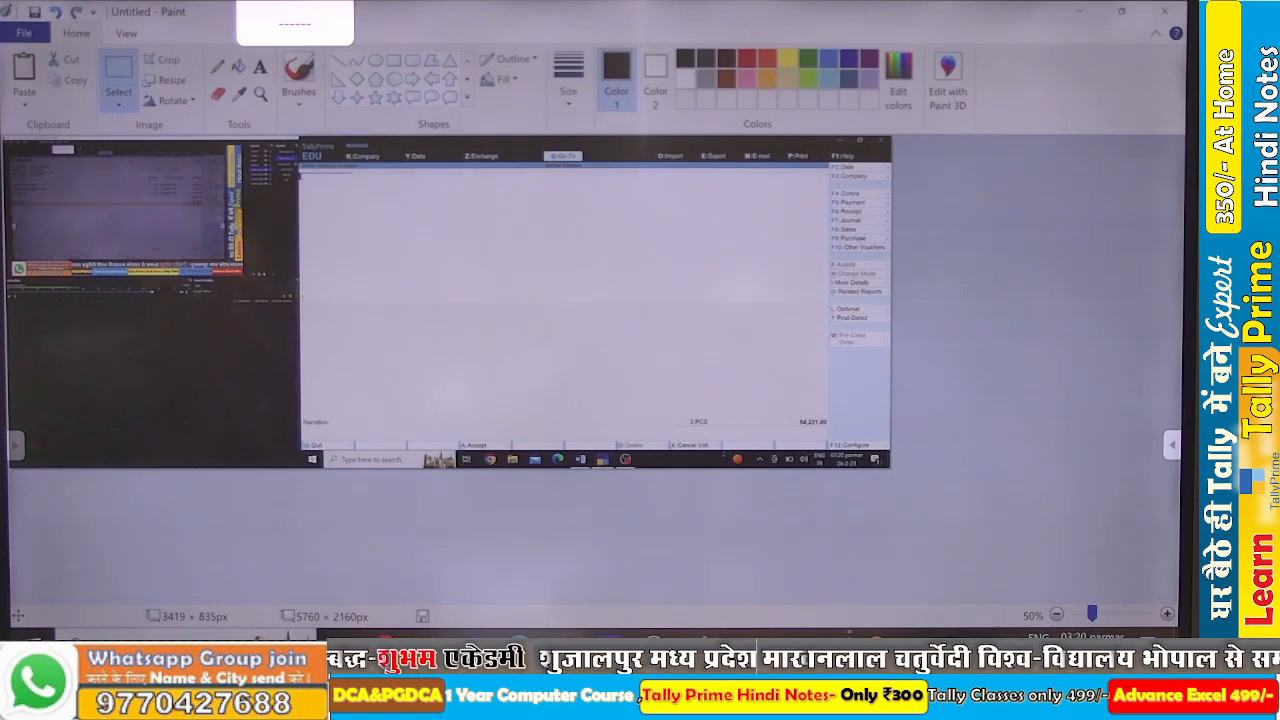
Switch to the Word notes and replace the old purchase order picture below "Gateway of Tally>voucher>" with the cut image.
{"action": "left_click", "coordinate": [565, 645]}
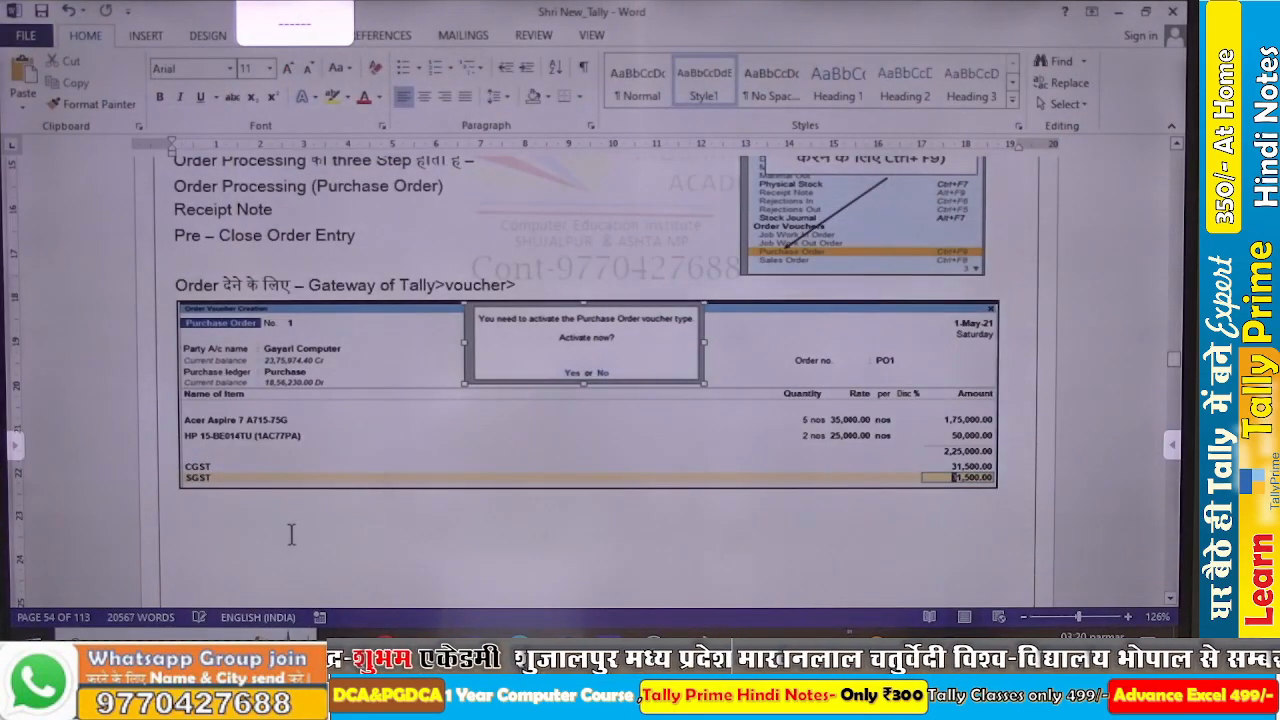
{"action": "left_click", "coordinate": [291, 535]}
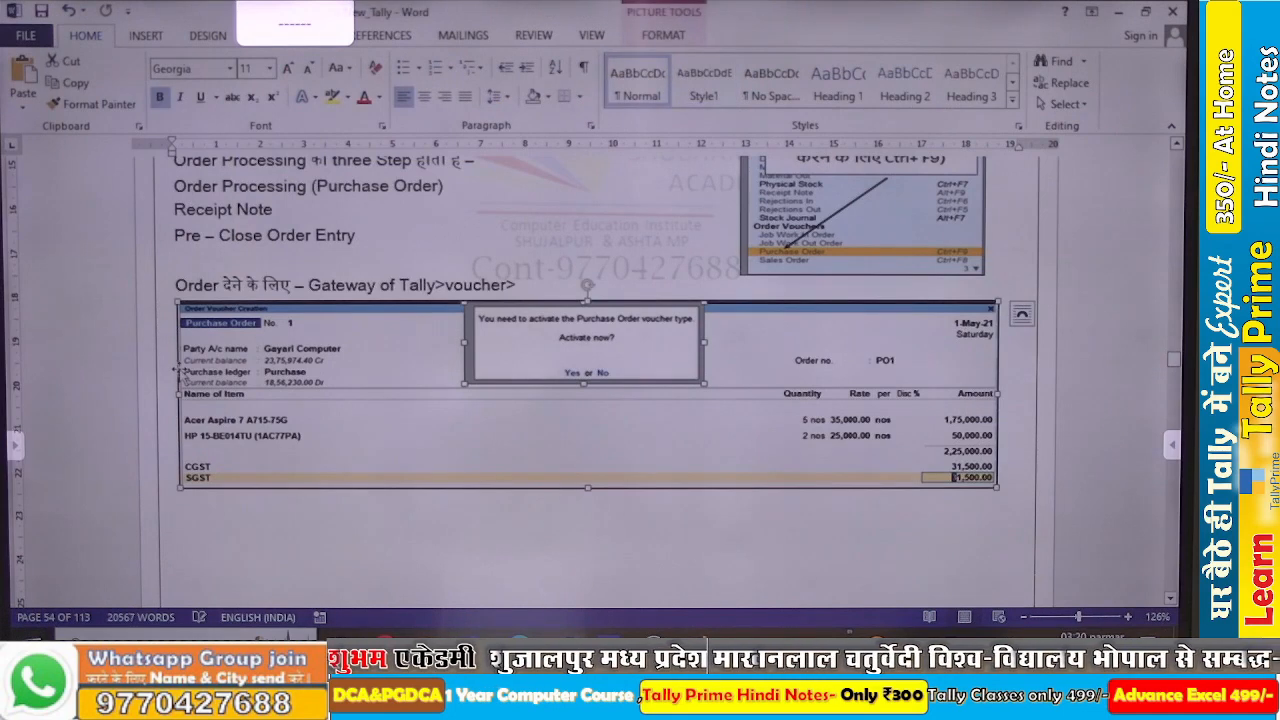
{"action": "key", "text": "Delete"}
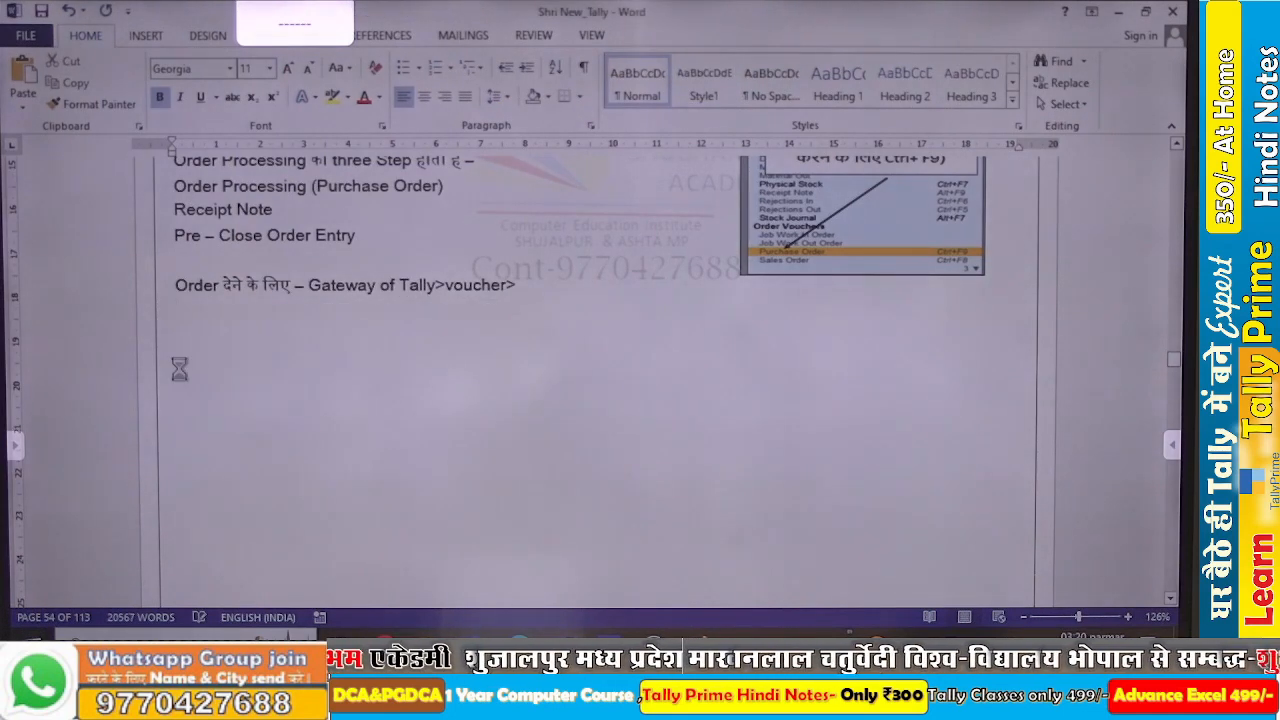
{"action": "key", "text": "ctrl+v"}
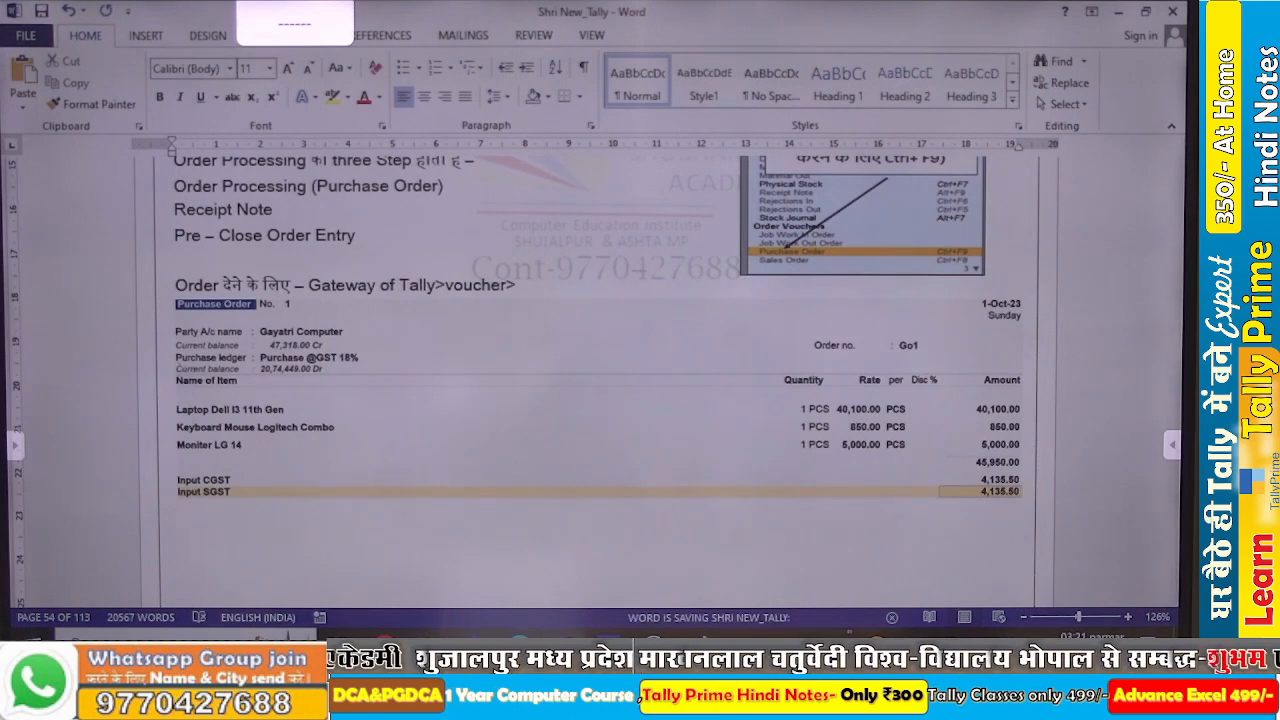
Switch back to TallyPrime and save the Gayatri Computer purchase order.
{"action": "key", "text": "alt+Tab"}
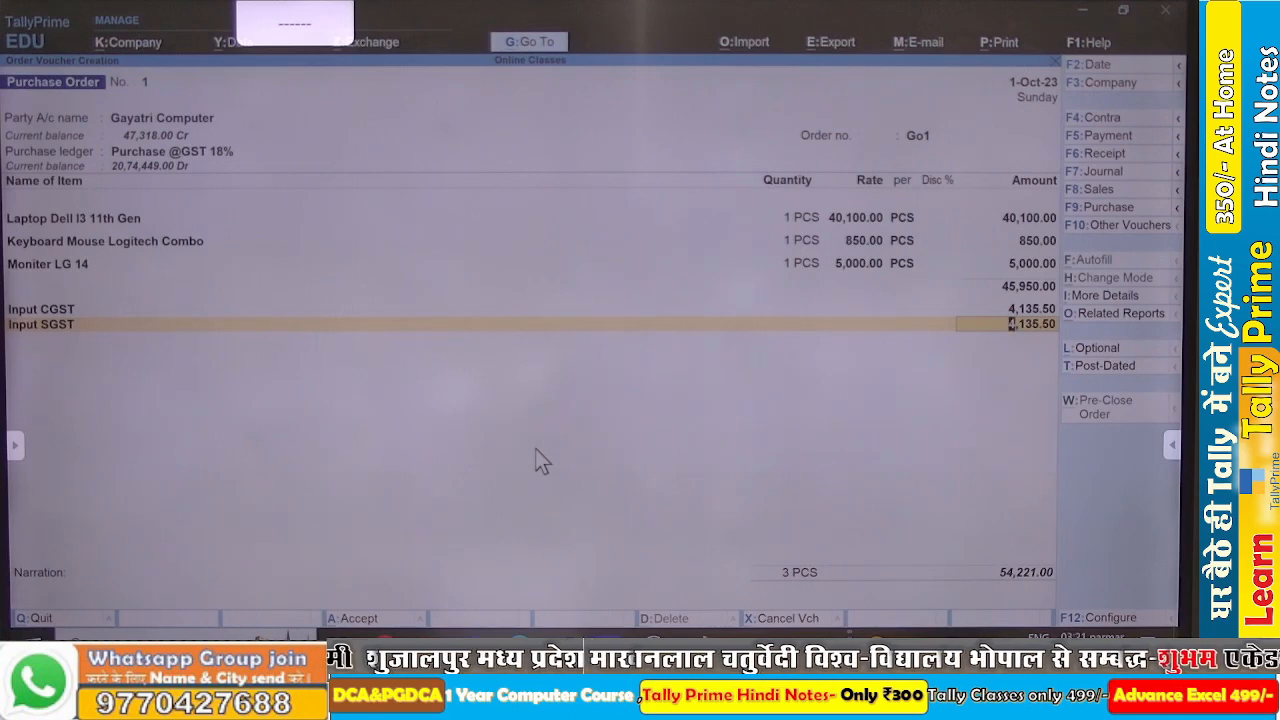
{"action": "key", "text": "ctrl"}
{"action": "key", "text": "ctrl+a"}
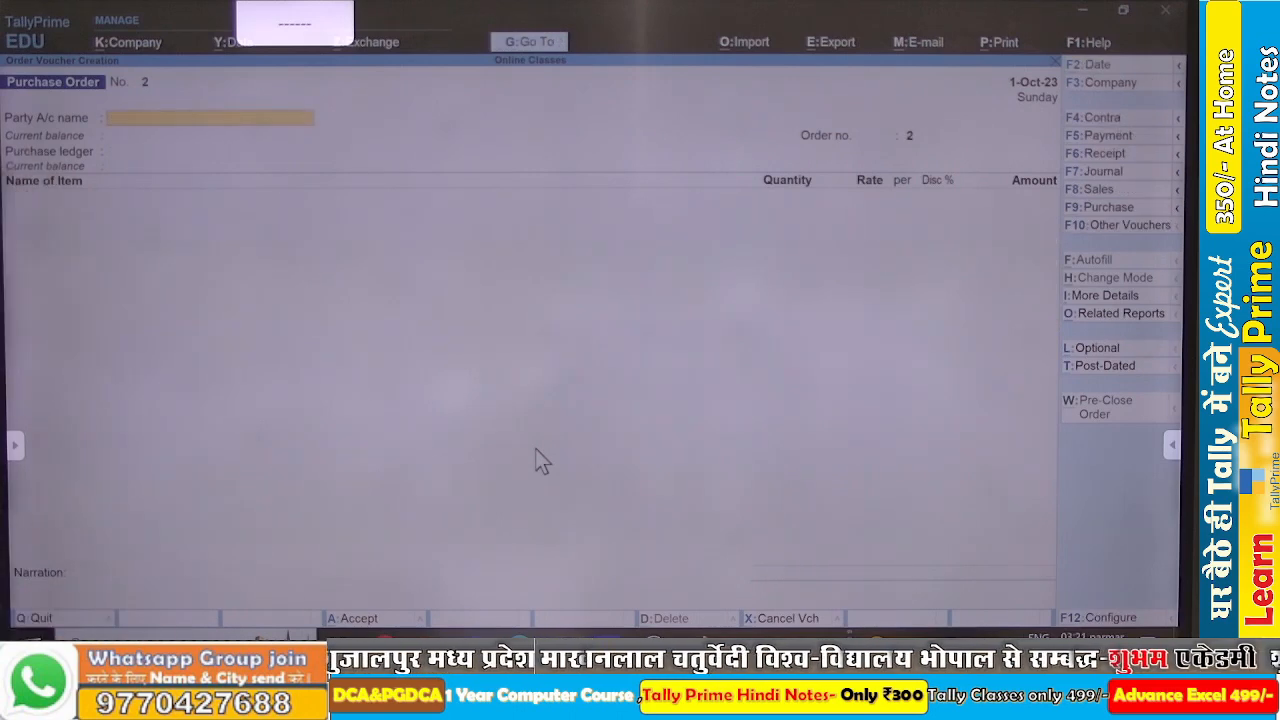
Reopen the saved purchase order, preview its printout and close the preview.
{"action": "key", "text": "Page_Up"}
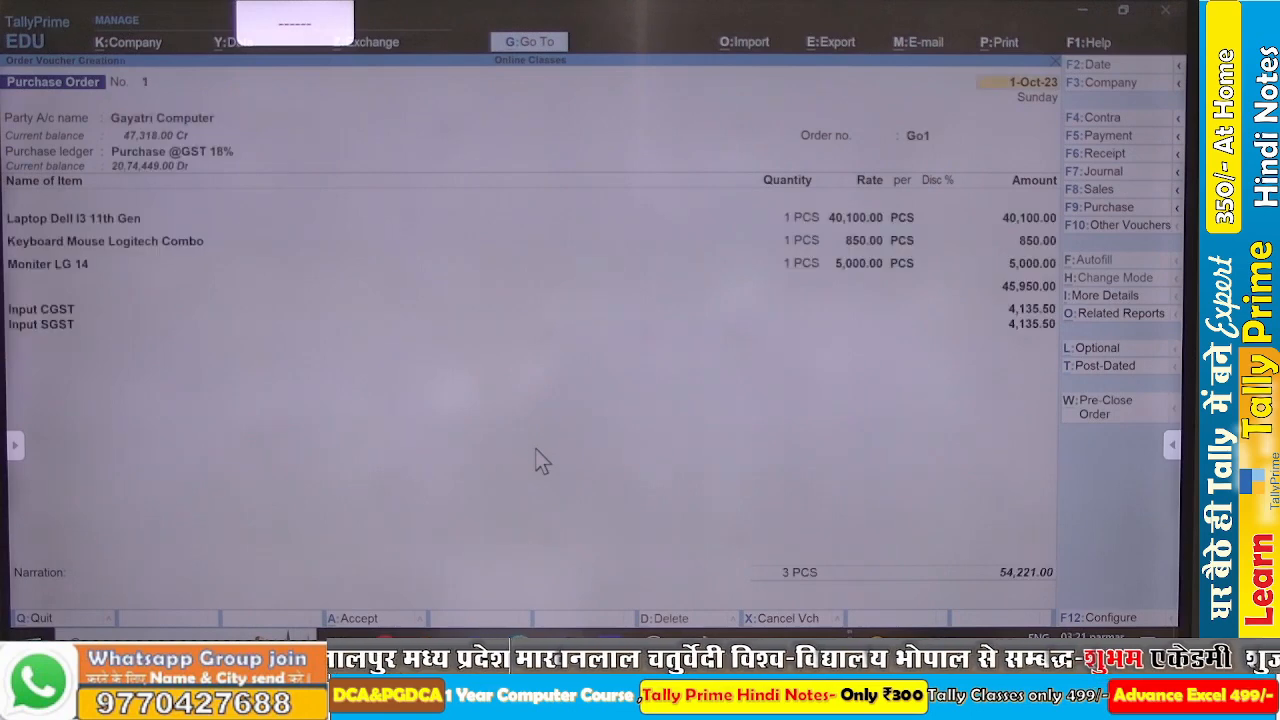
{"action": "key", "text": "ctrl"}
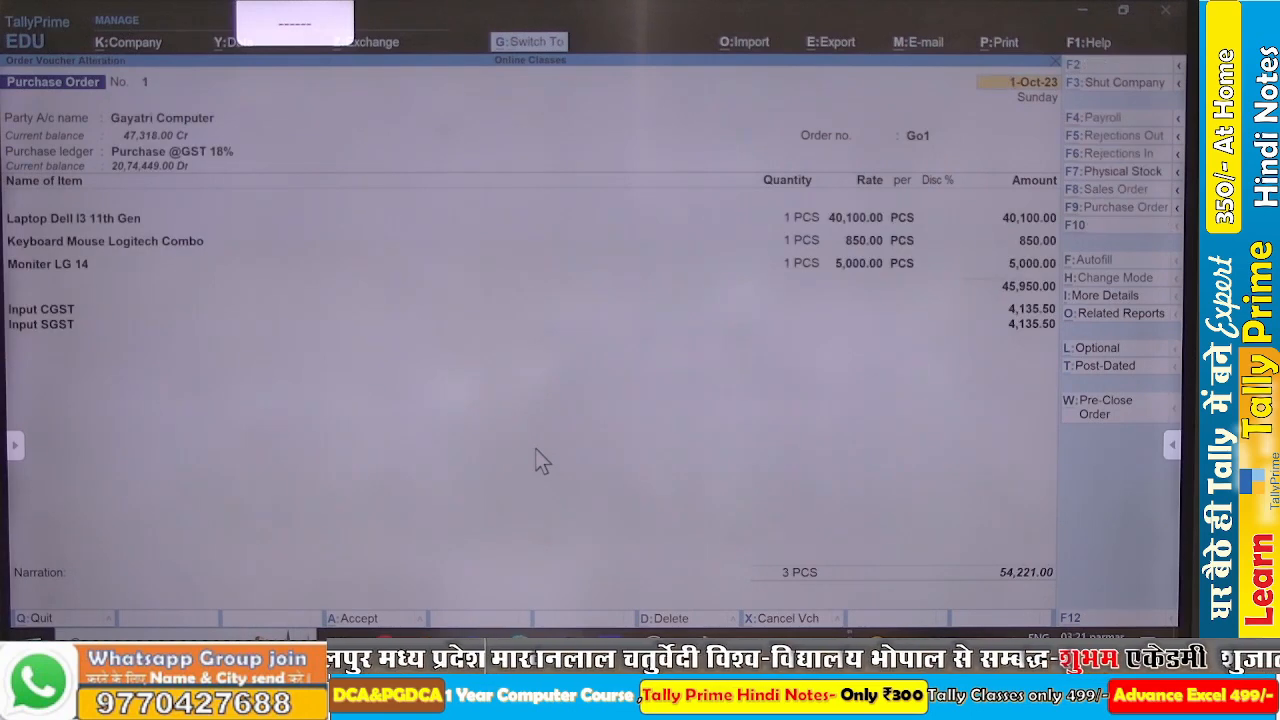
{"action": "key", "text": "ctrl+p"}
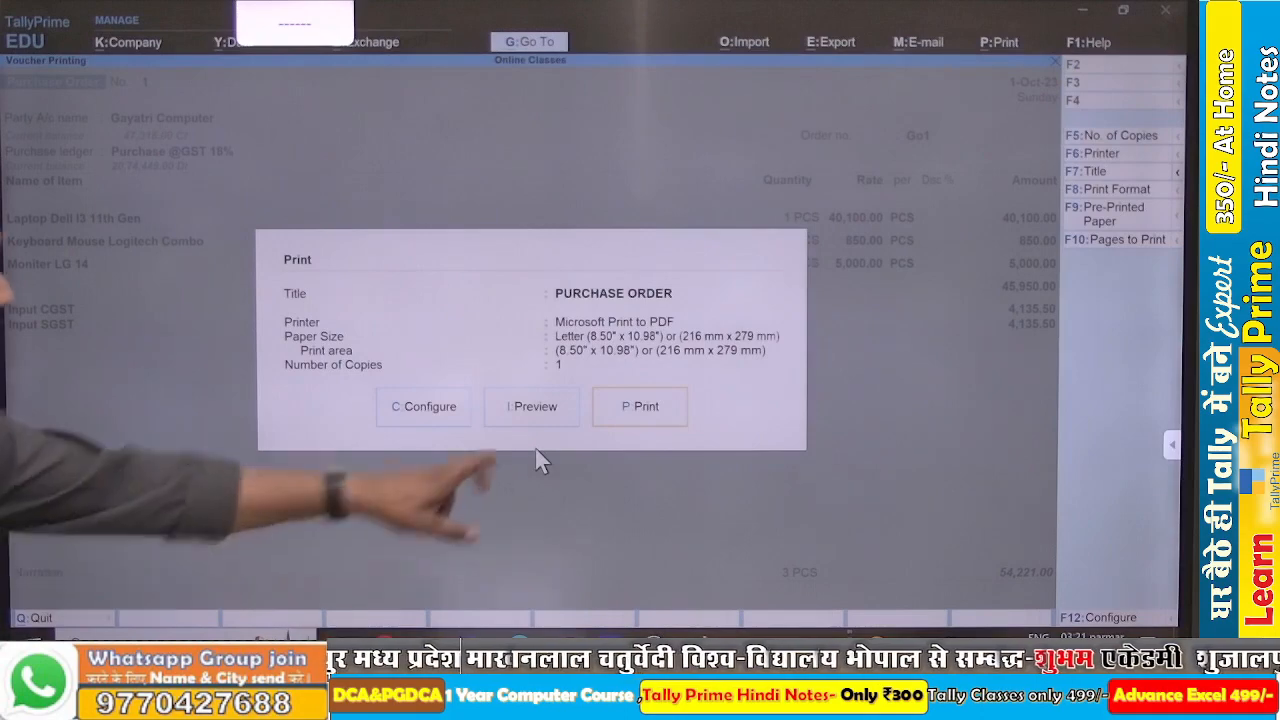
{"action": "key", "text": "i"}
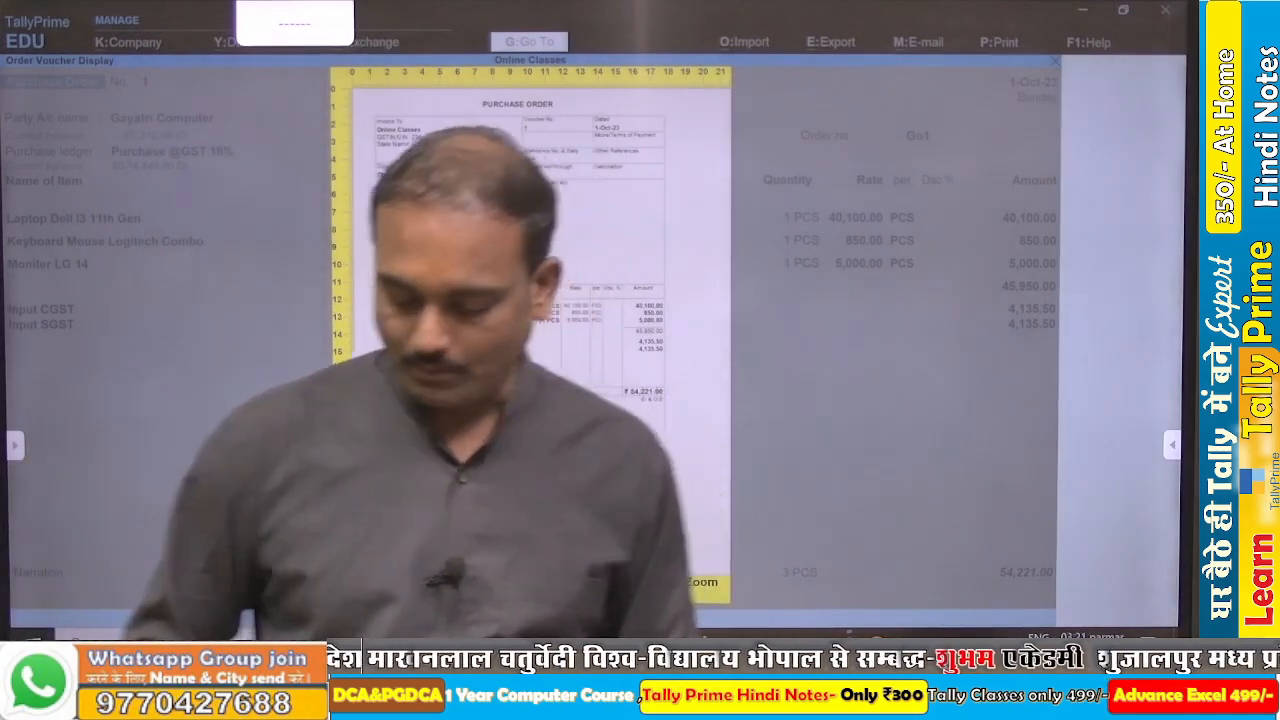
{"action": "key", "text": "Escape"}
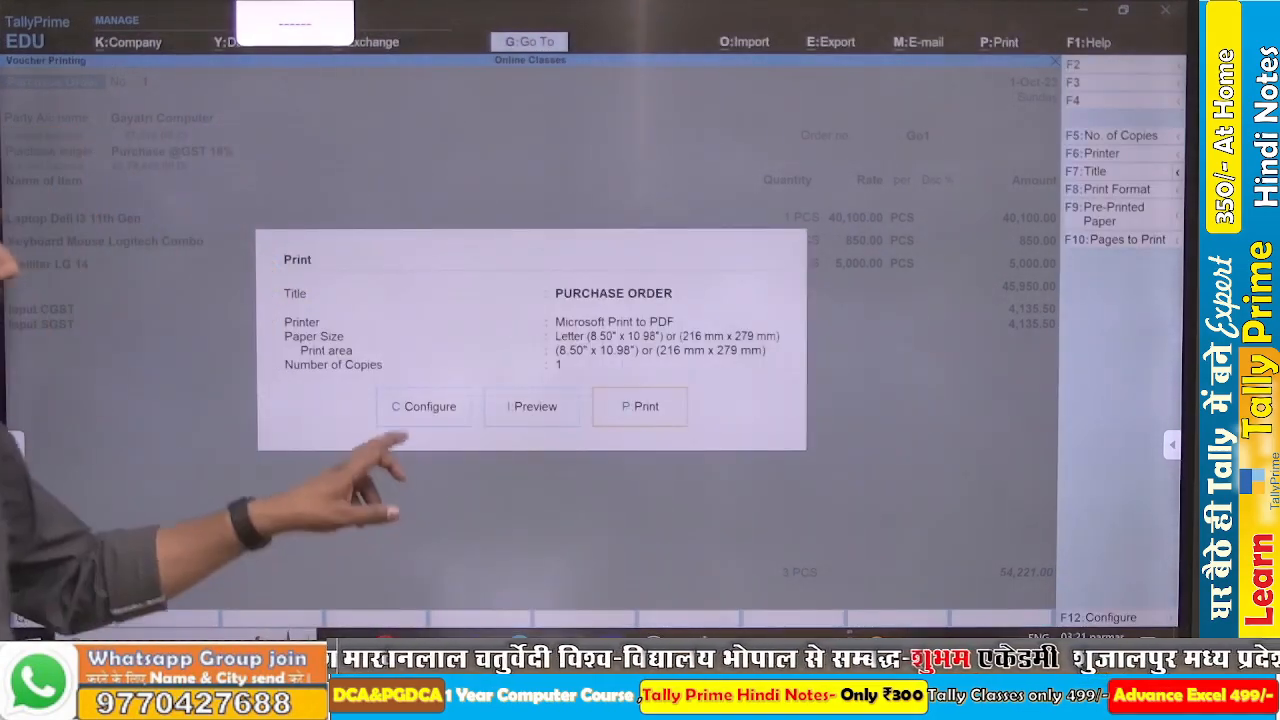
Close the print dialog and accept the Gayatri Computer purchase order.
{"action": "key", "text": "Escape"}
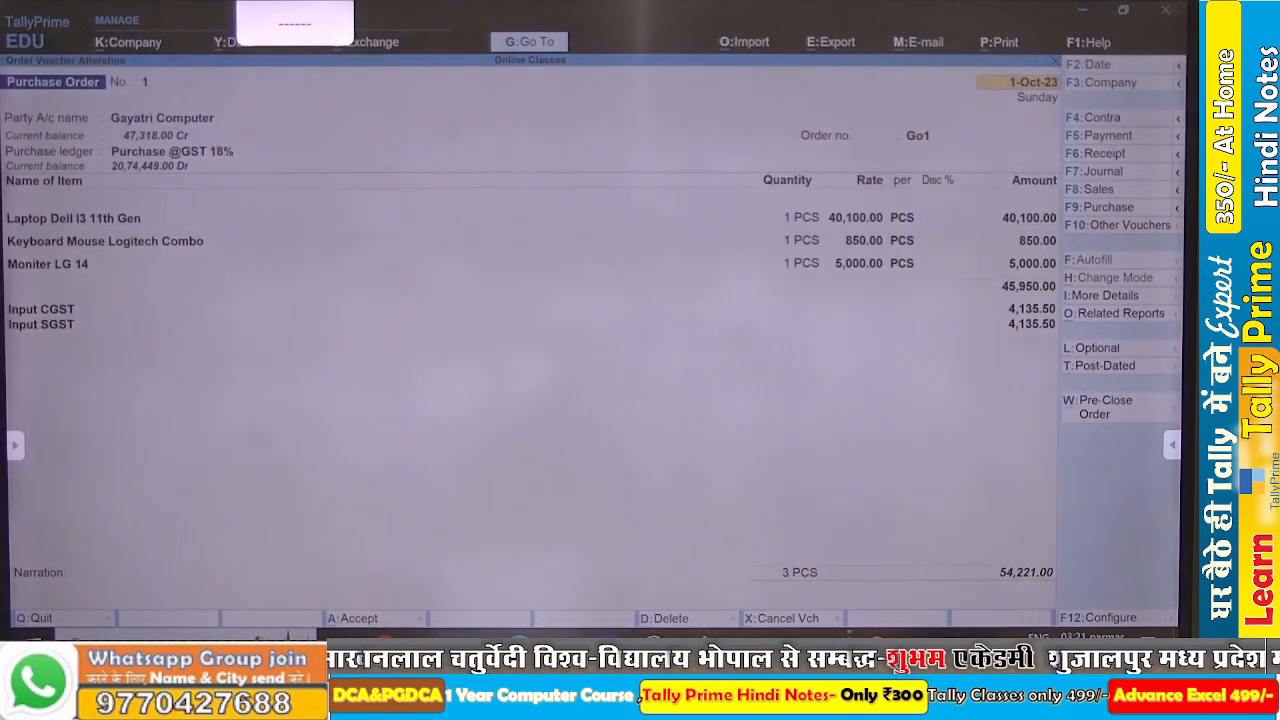
{"action": "key", "text": "ctrl"}
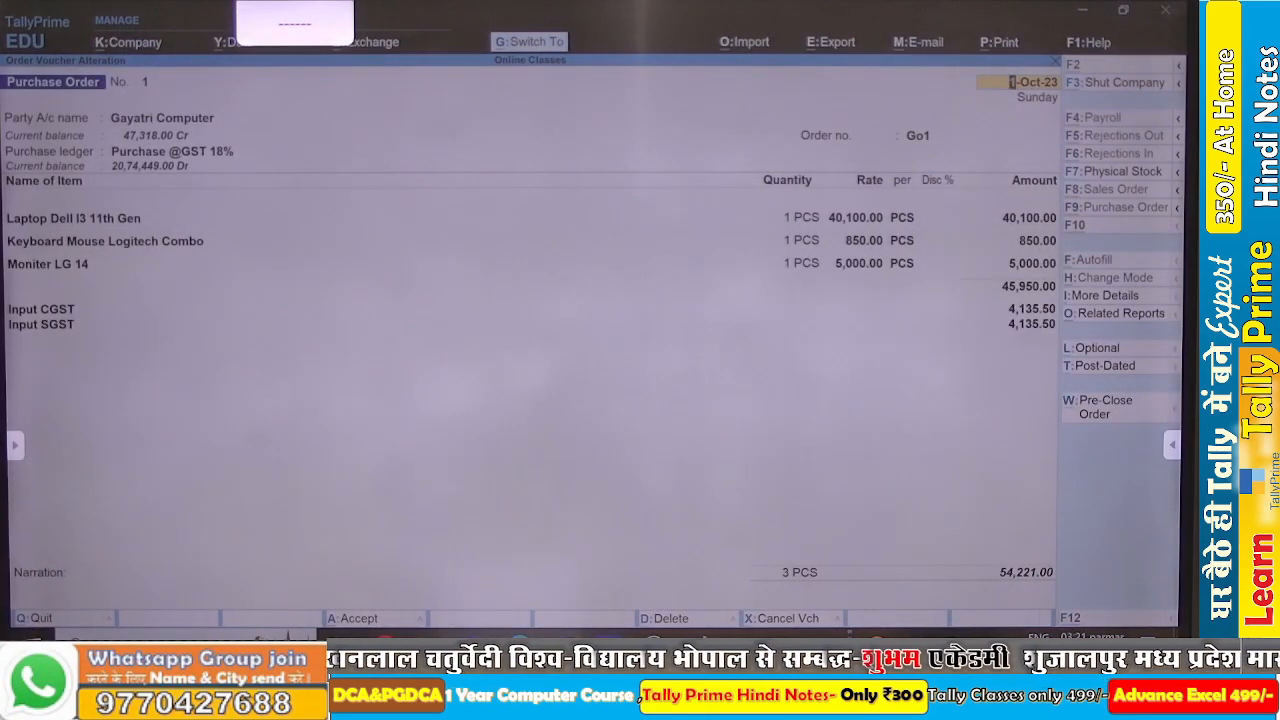
{"action": "key", "text": "ctrl+a"}
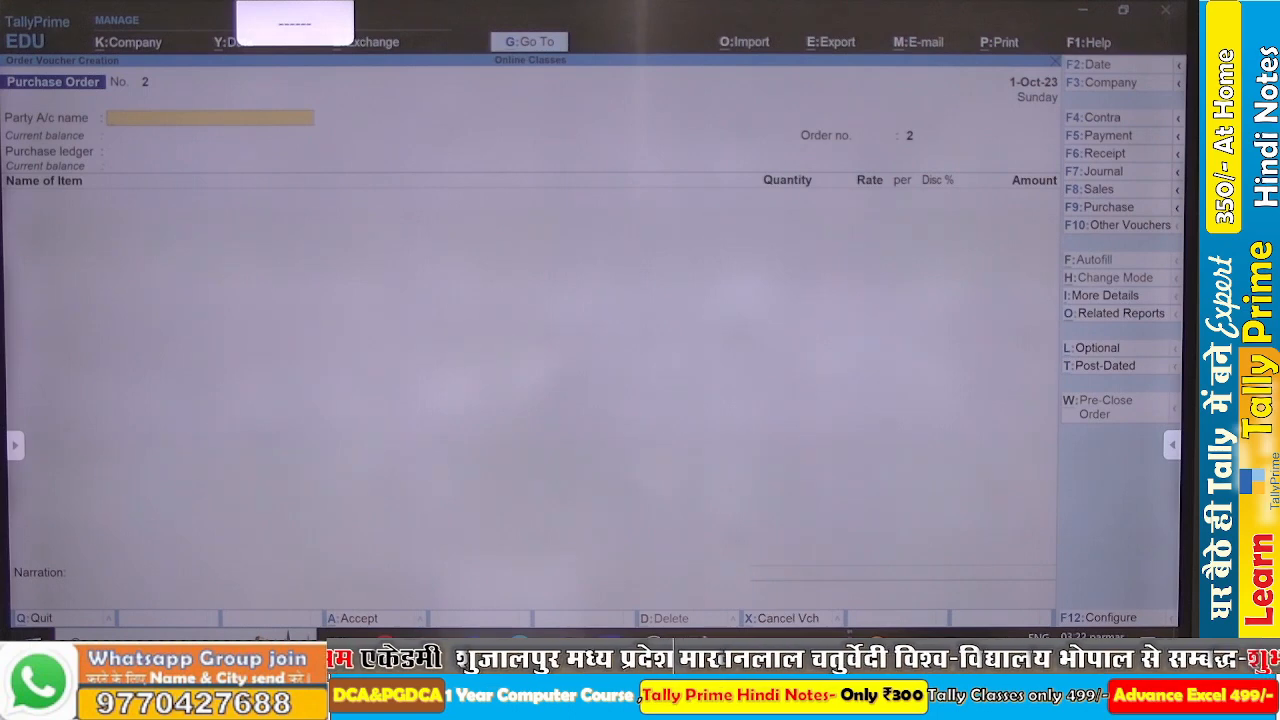
Start changing the voucher type and show the inactive types in the list of voucher types.
{"action": "key", "text": "F10"}
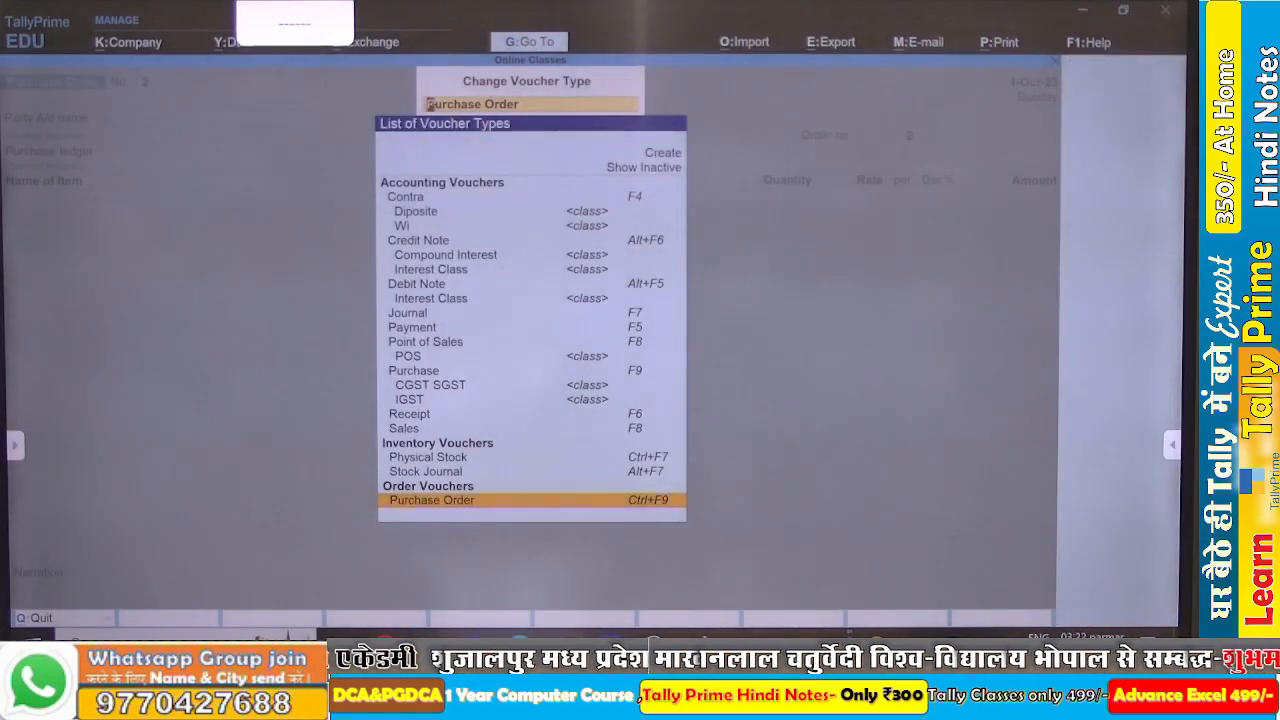
{"action": "key", "text": "Up"}
{"action": "key", "text": "Up"}
{"action": "key", "text": "Up"}
{"action": "key", "text": "Up"}
{"action": "key", "text": "Up"}
{"action": "key", "text": "Up"}
{"action": "key", "text": "Up"}
{"action": "key", "text": "Up"}
{"action": "key", "text": "Up"}
{"action": "key", "text": "Up"}
{"action": "key", "text": "Up"}
{"action": "key", "text": "Up"}
{"action": "key", "text": "Up"}
{"action": "key", "text": "Up"}
{"action": "key", "text": "Up"}
{"action": "key", "text": "Up"}
{"action": "key", "text": "Up"}
{"action": "key", "text": "Up"}
{"action": "key", "text": "Up"}
{"action": "key", "text": "Up"}
{"action": "key", "text": "Down"}
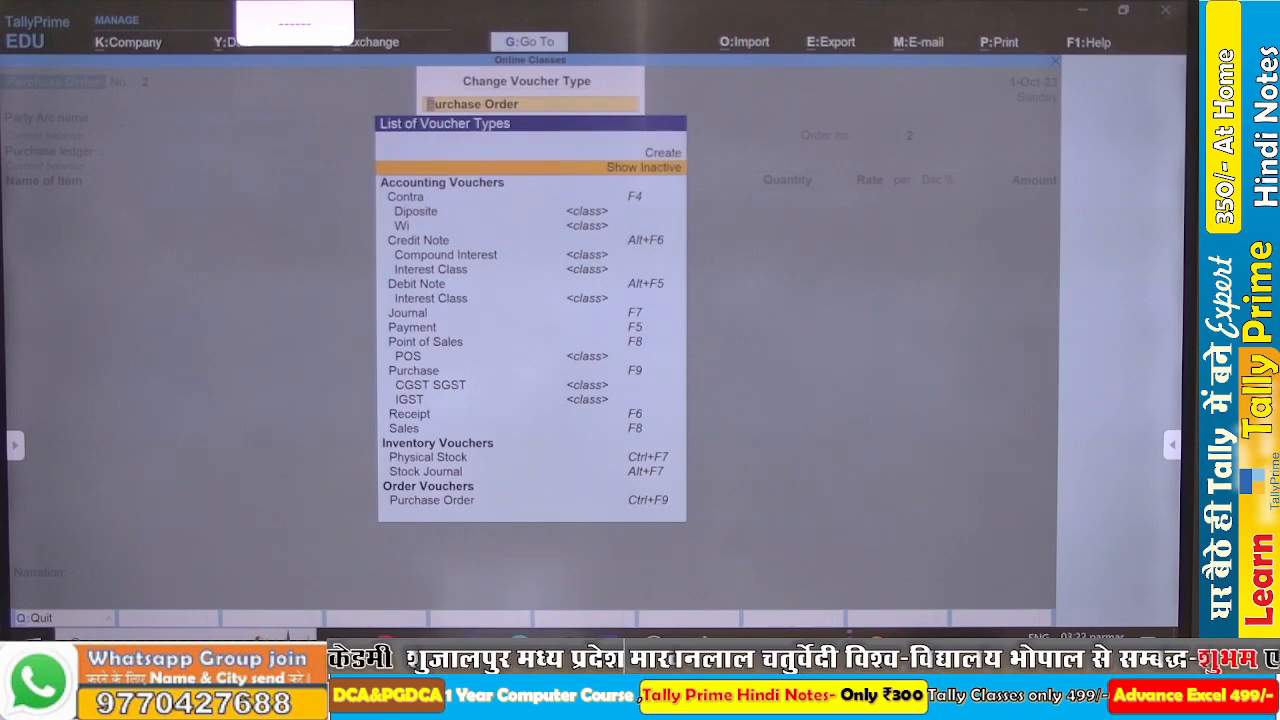
{"action": "key", "text": "Return"}
Choose the Receipt Note voucher type under Inventory Vouchers and activate it.
{"action": "key", "text": "Down"}
{"action": "key", "text": "Down"}
{"action": "key", "text": "Down"}
{"action": "key", "text": "Down"}
{"action": "key", "text": "Down"}
{"action": "key", "text": "Down"}
{"action": "key", "text": "Down"}
{"action": "key", "text": "Down"}
{"action": "key", "text": "Down"}
{"action": "key", "text": "Down"}
{"action": "key", "text": "Down"}
{"action": "key", "text": "Down"}
{"action": "key", "text": "Down"}
{"action": "key", "text": "Down"}
{"action": "key", "text": "Down"}
{"action": "key", "text": "Down"}
{"action": "key", "text": "Down"}
{"action": "key", "text": "Down"}
{"action": "key", "text": "Down"}
{"action": "key", "text": "Down"}
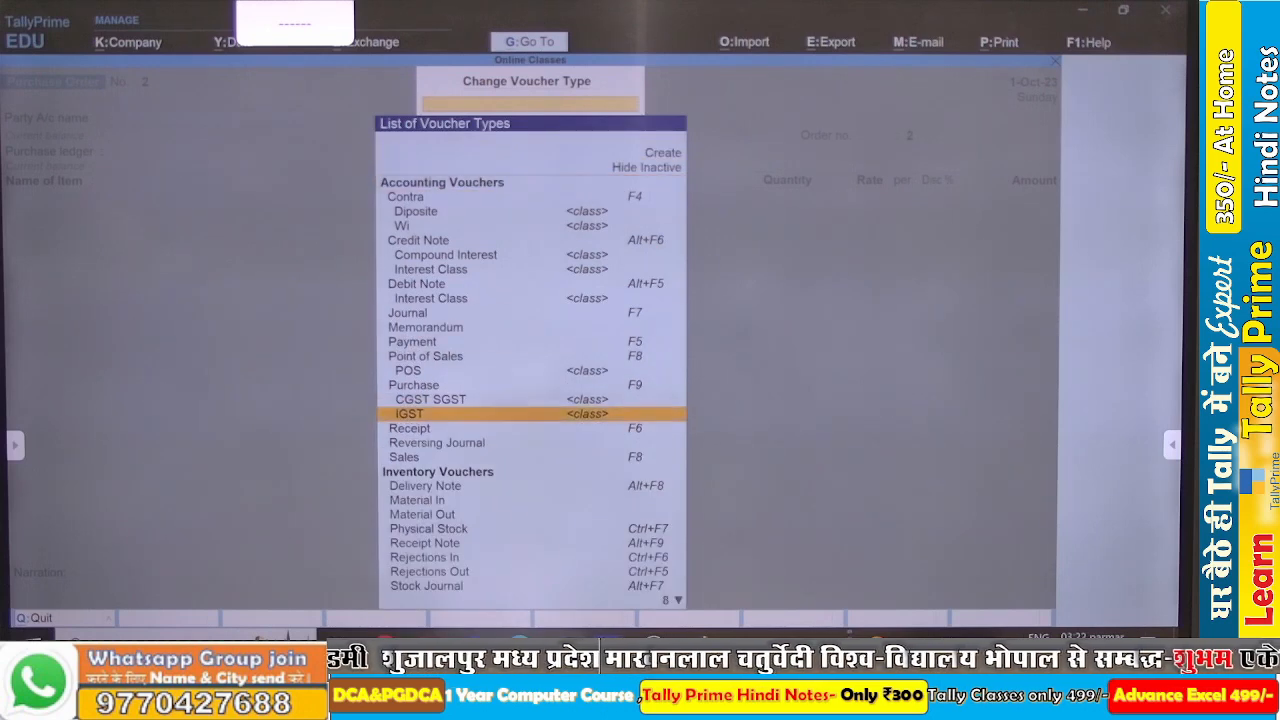
{"action": "key", "text": "Down"}
{"action": "key", "text": "Down"}
{"action": "key", "text": "Down"}
{"action": "key", "text": "Down"}
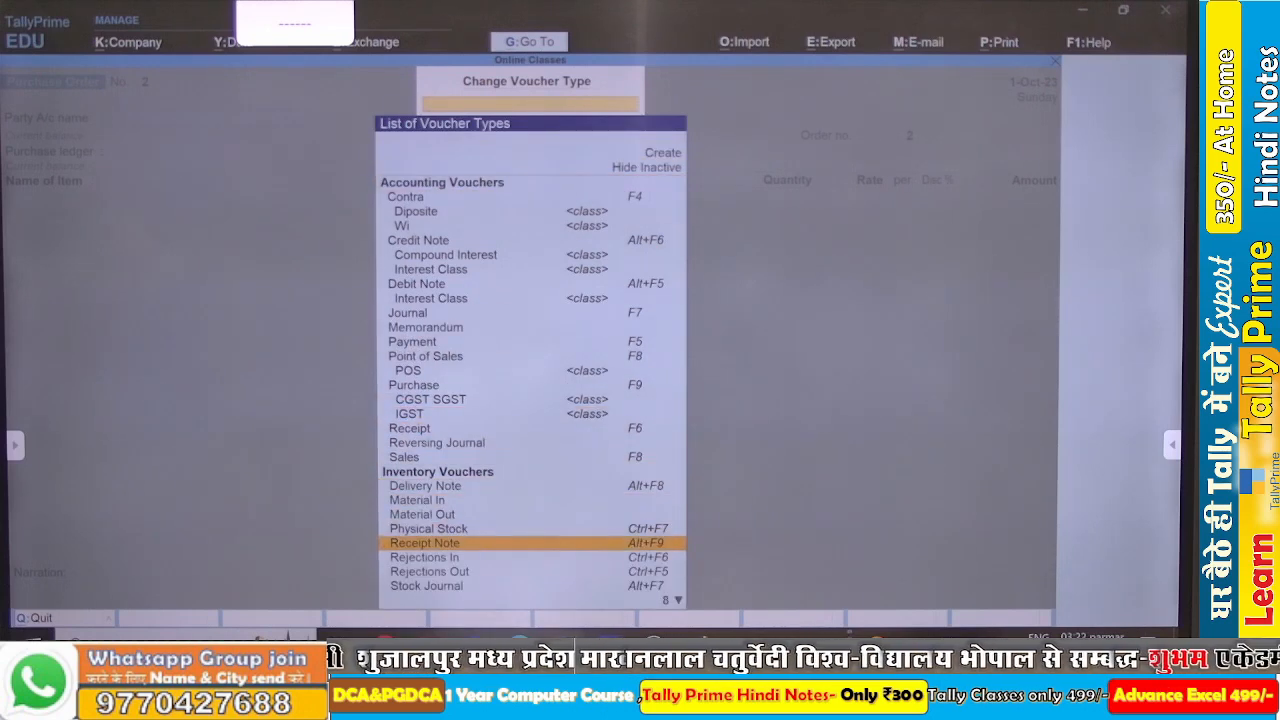
{"action": "key", "text": "Return"}
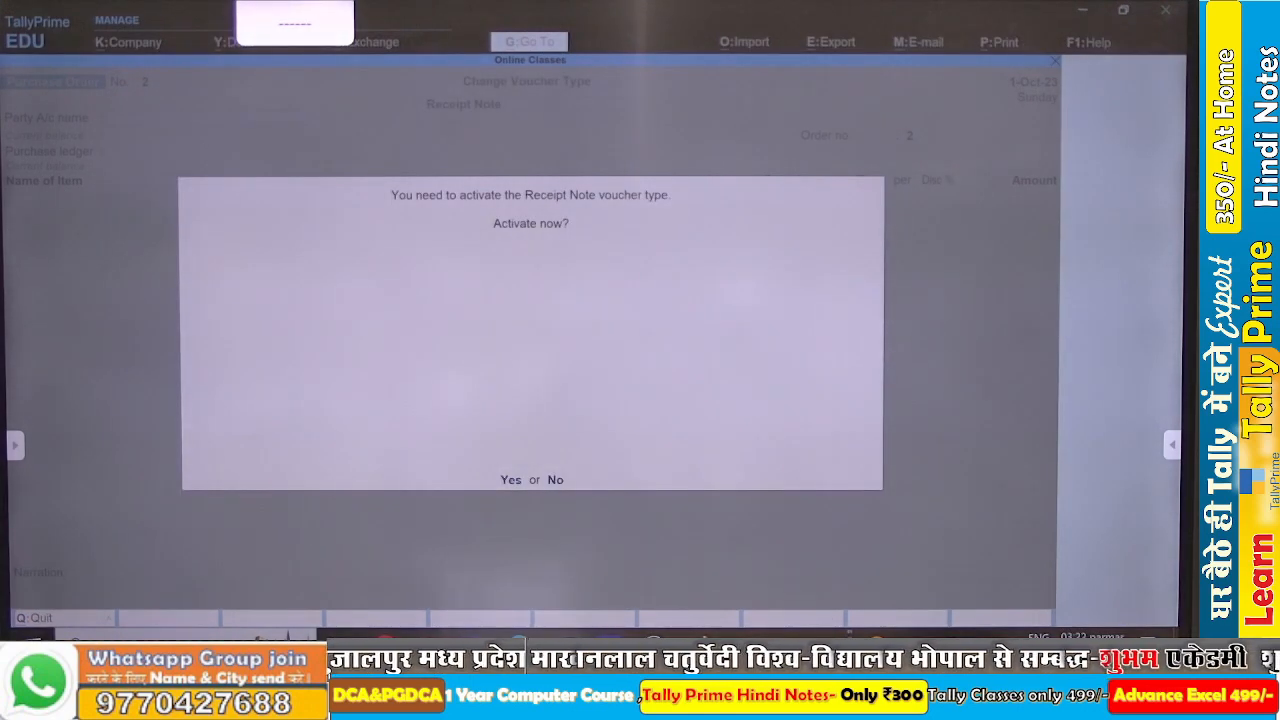
{"action": "key", "text": "y"}
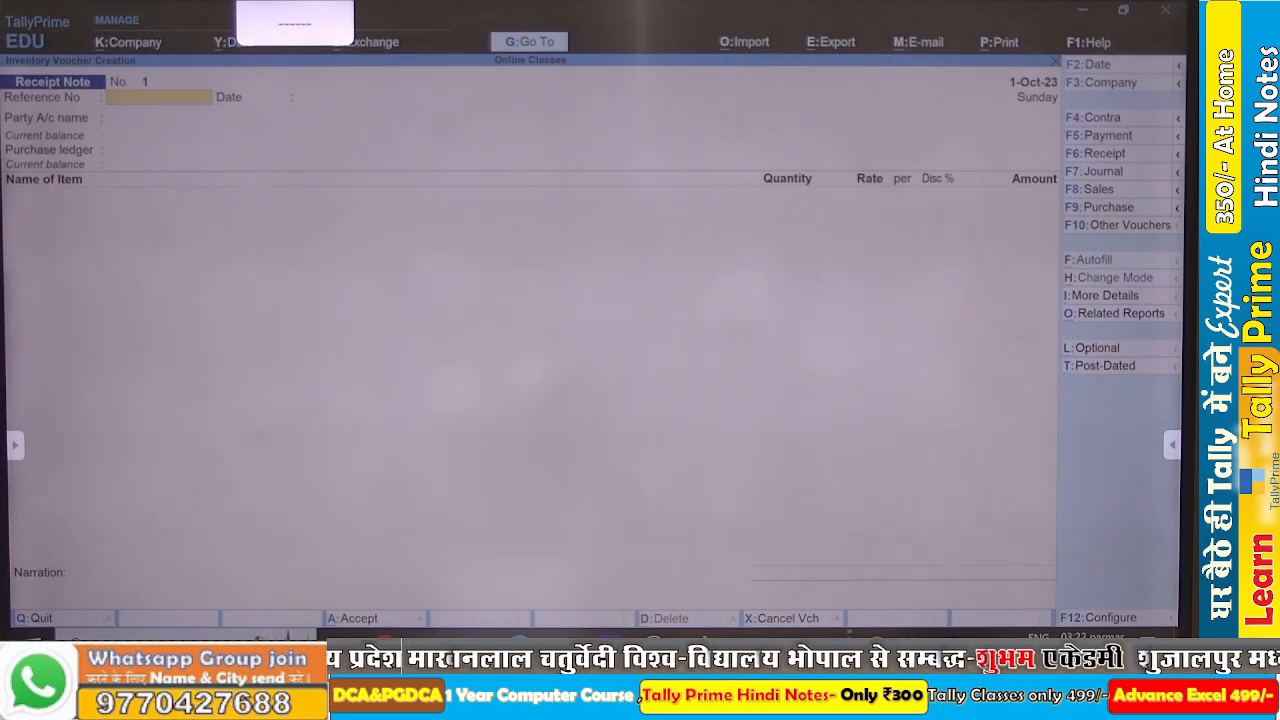
Set Gayatri Computer as the receipt note's party account and accept its party details.
{"action": "key", "text": "Return"}
{"action": "key", "text": "Return"}
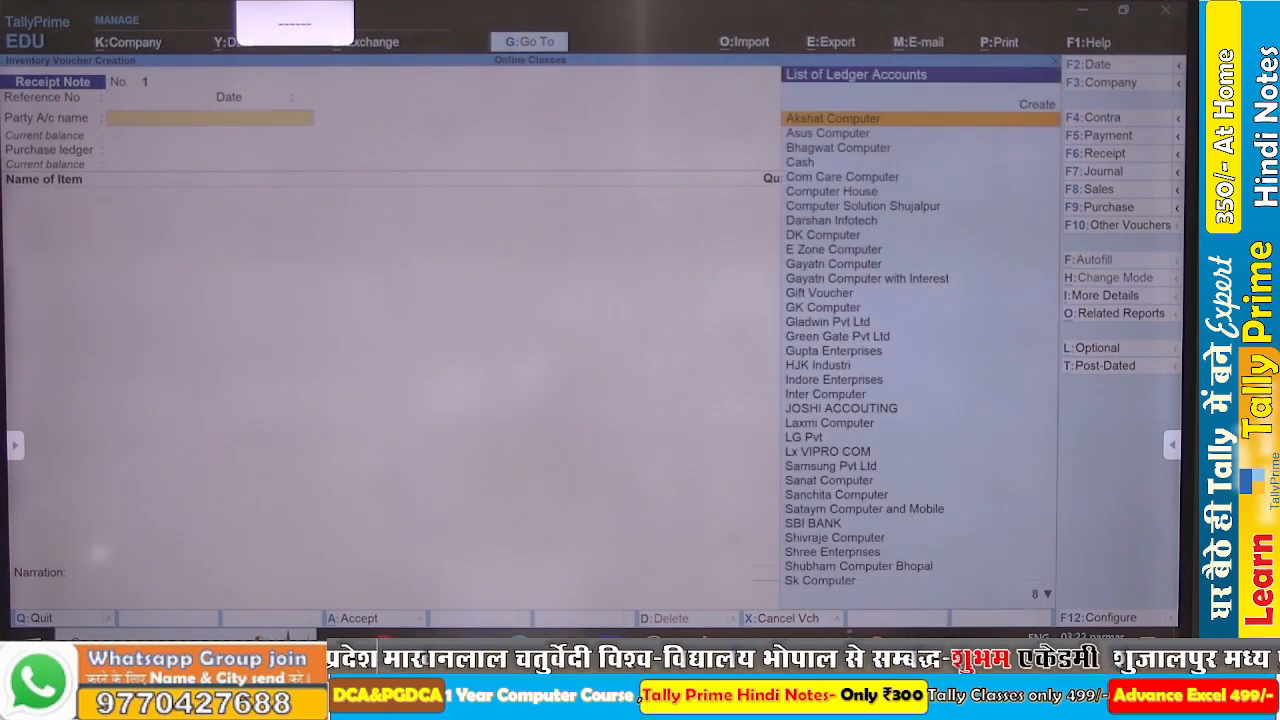
{"action": "type", "text": "Ga"}
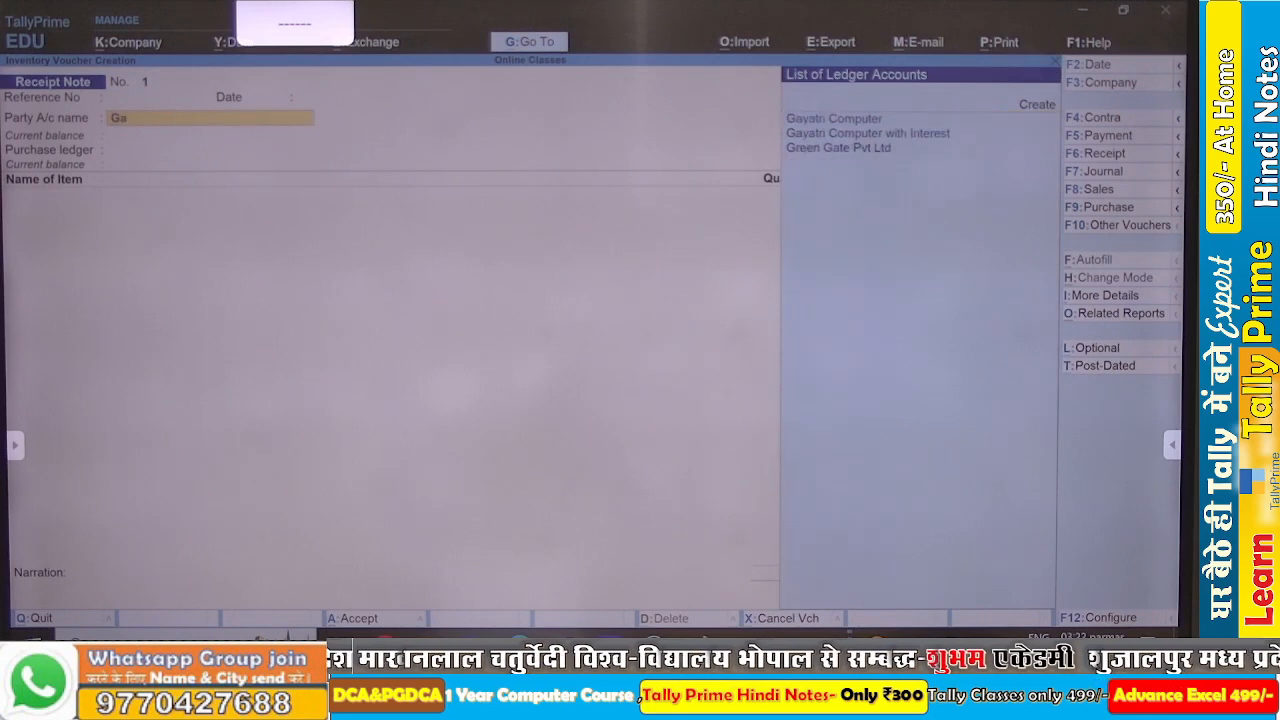
{"action": "key", "text": "Return"}
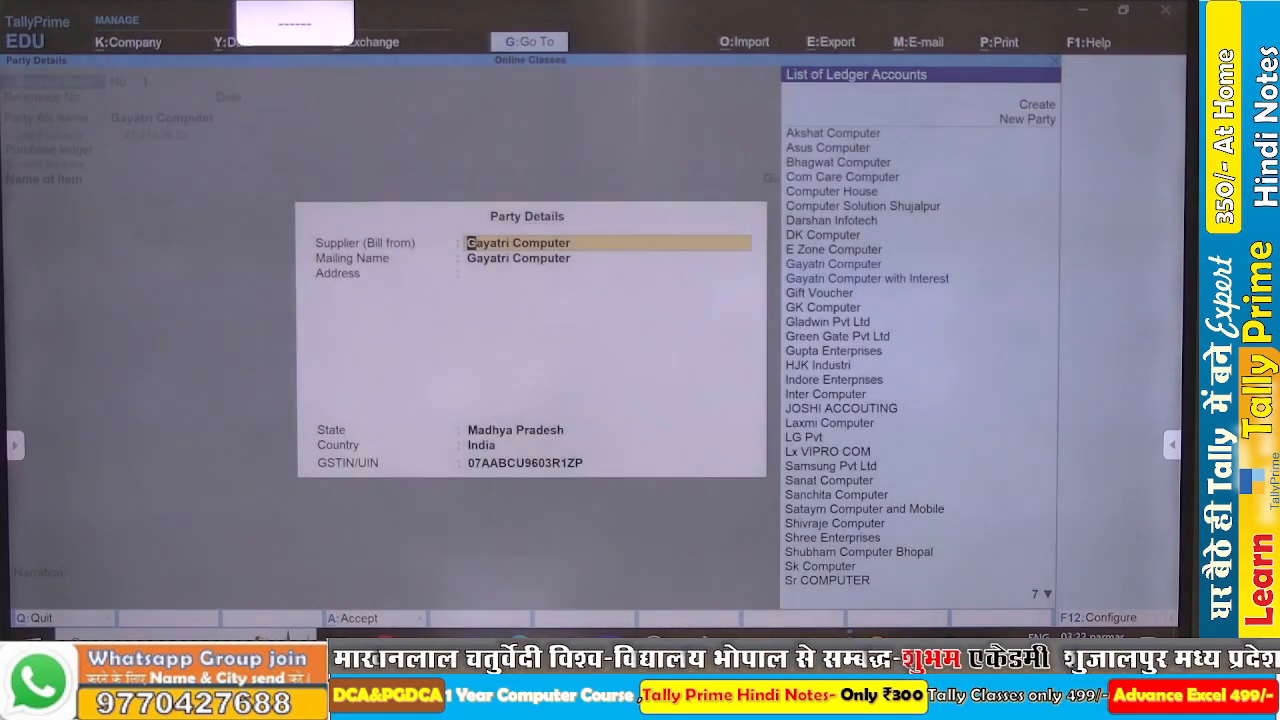
{"action": "key", "text": "ctrl+a"}
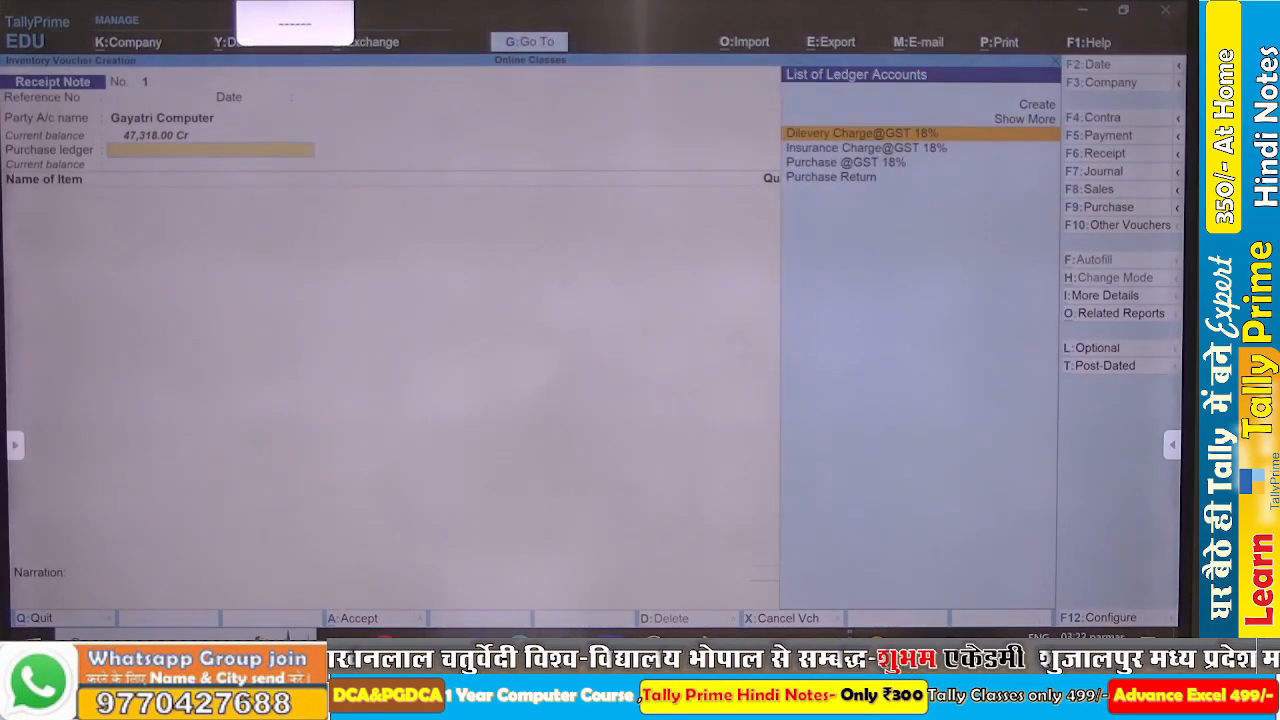
{"action": "key", "text": "Down"}
{"action": "key", "text": "Down"}
{"action": "key", "text": "Down"}
{"action": "key", "text": "Up"}
{"action": "key", "text": "Return"}
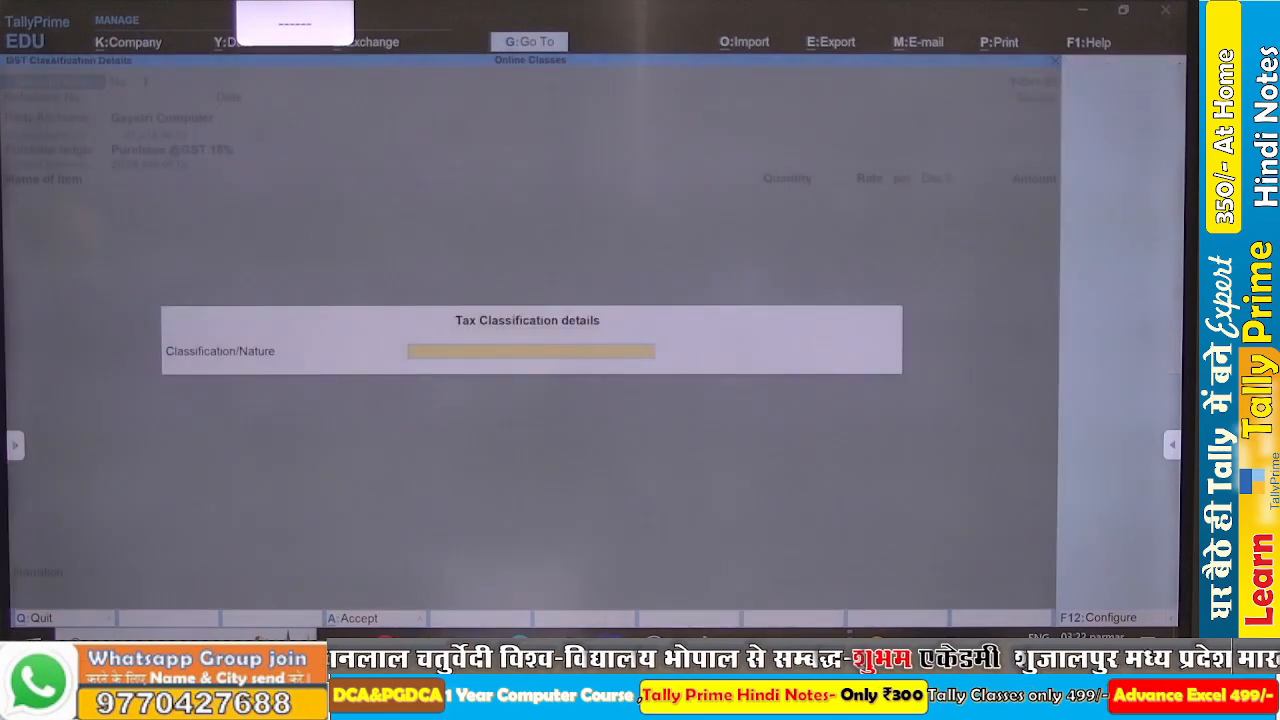
{"action": "type", "text": "Pu"}
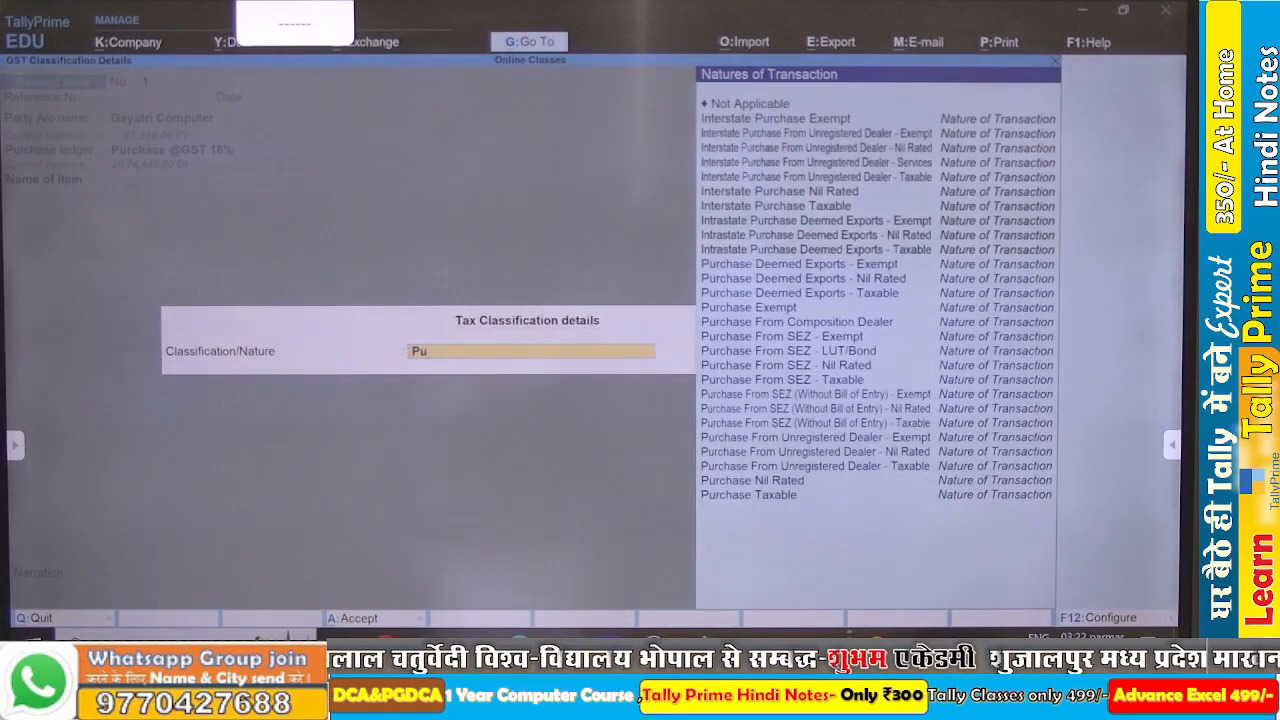
{"action": "key", "text": "Down"}
{"action": "key", "text": "Down"}
{"action": "key", "text": "Down"}
{"action": "key", "text": "Down"}
{"action": "key", "text": "Down"}
{"action": "key", "text": "Down"}
{"action": "key", "text": "Down"}
{"action": "key", "text": "Down"}
{"action": "key", "text": "Down"}
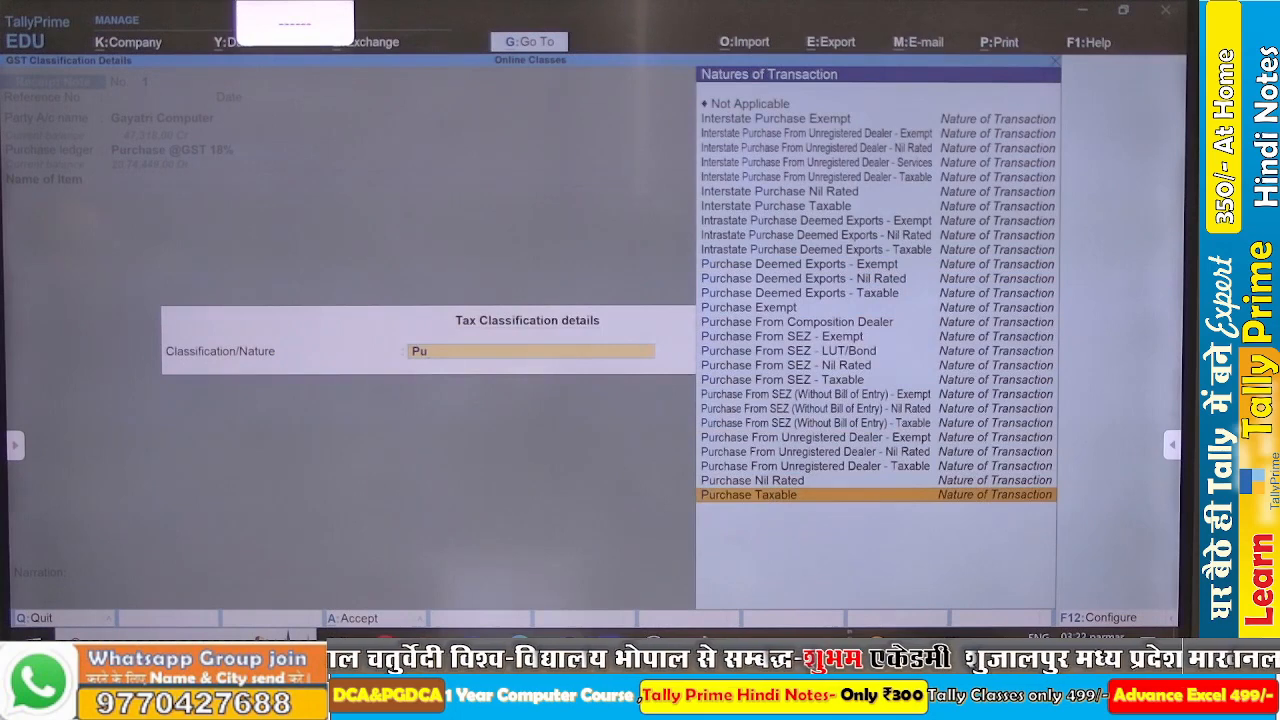
{"action": "key", "text": "Return"}
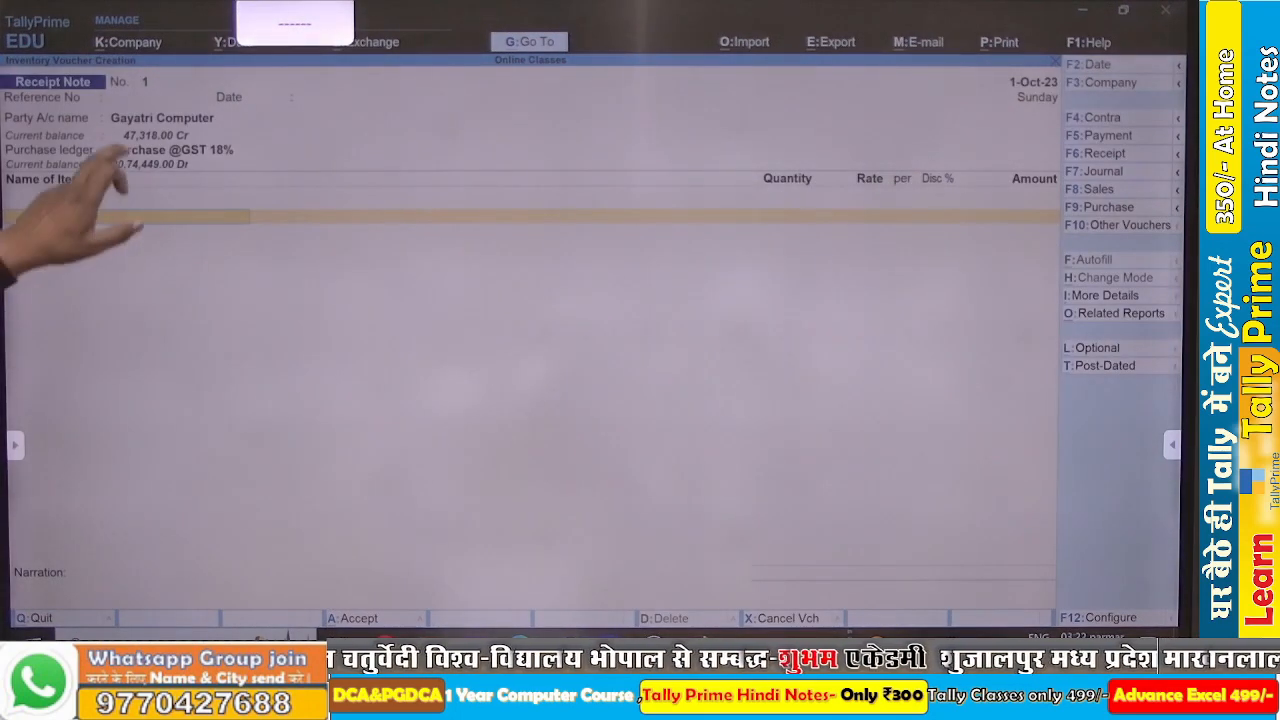
Enter the purchase order's number as the receipt note's reference number and set the reference date to 2-10-2023.
{"action": "left_click", "coordinate": [132, 98]}
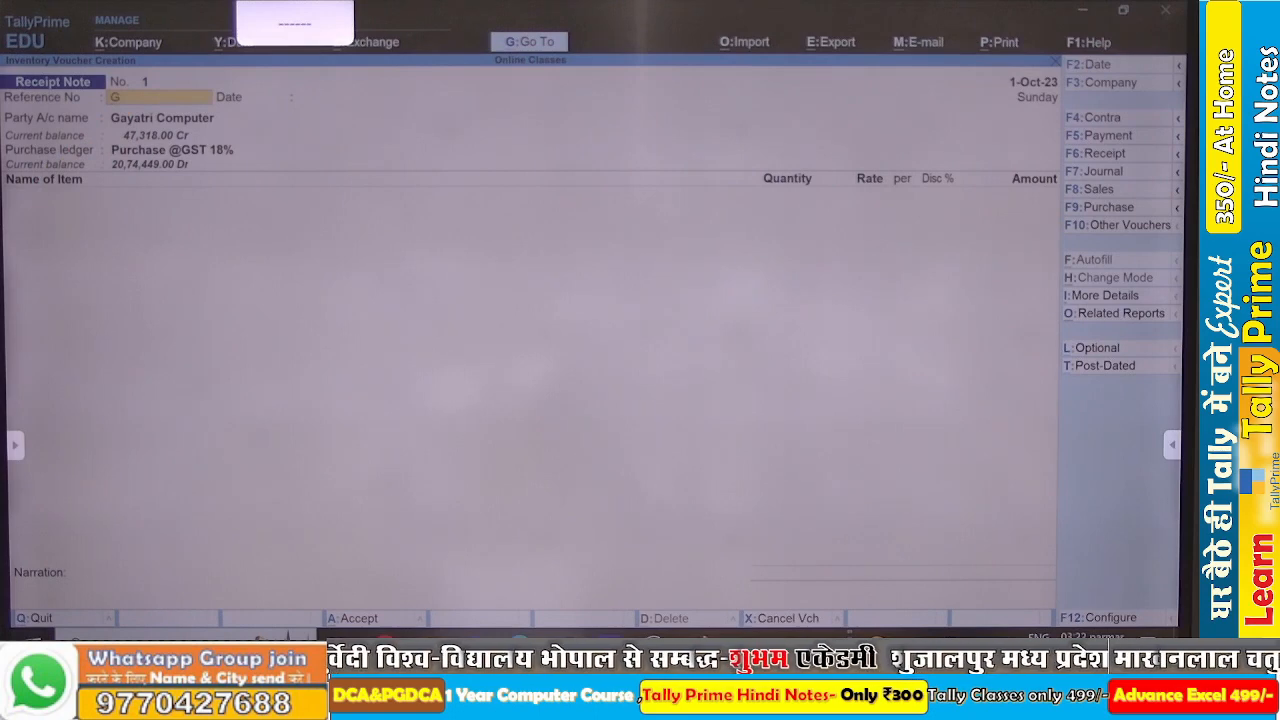
{"action": "key", "text": "Return"}
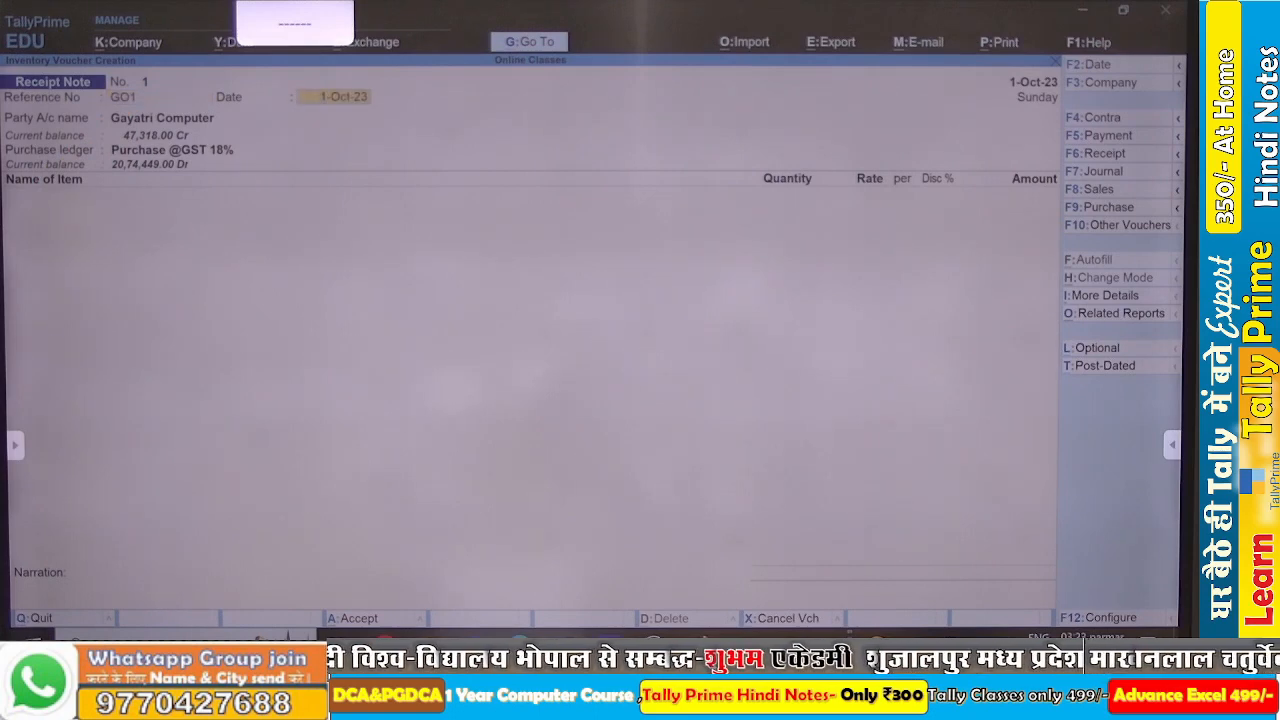
{"action": "key", "text": "Return"}
{"action": "key", "text": "BackSpace"}
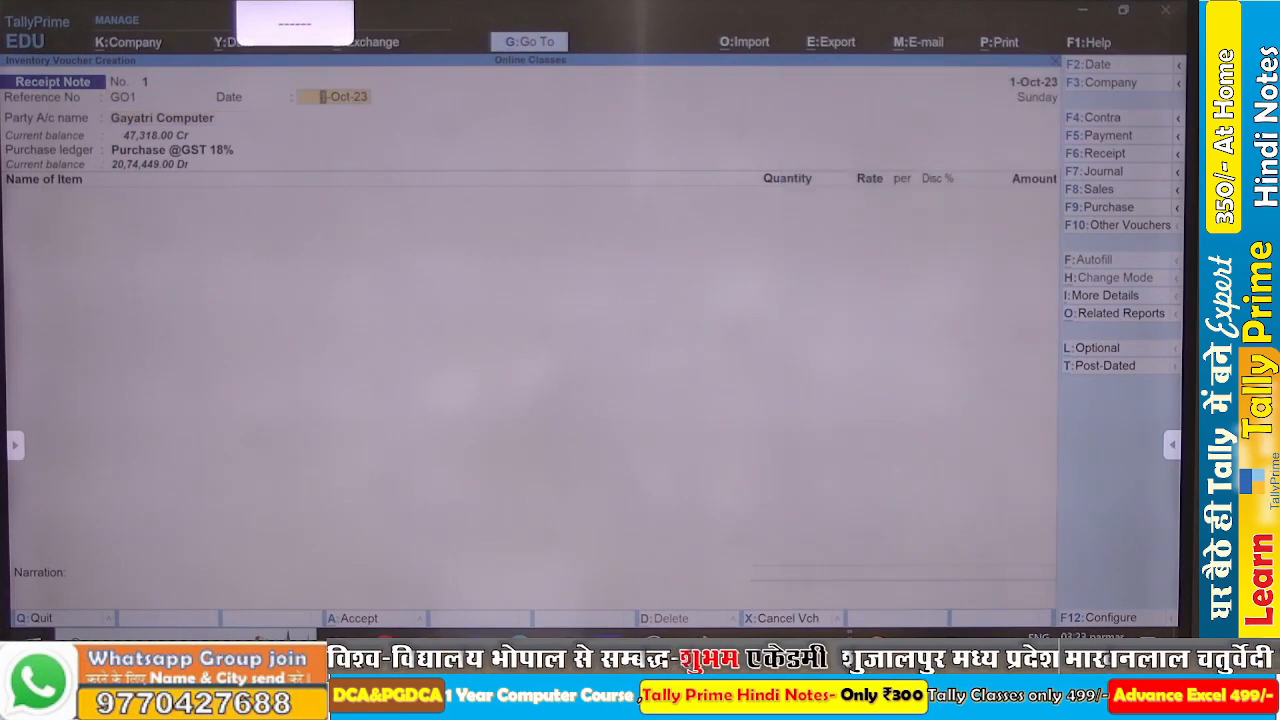
{"action": "type", "text": "2-10-2023"}
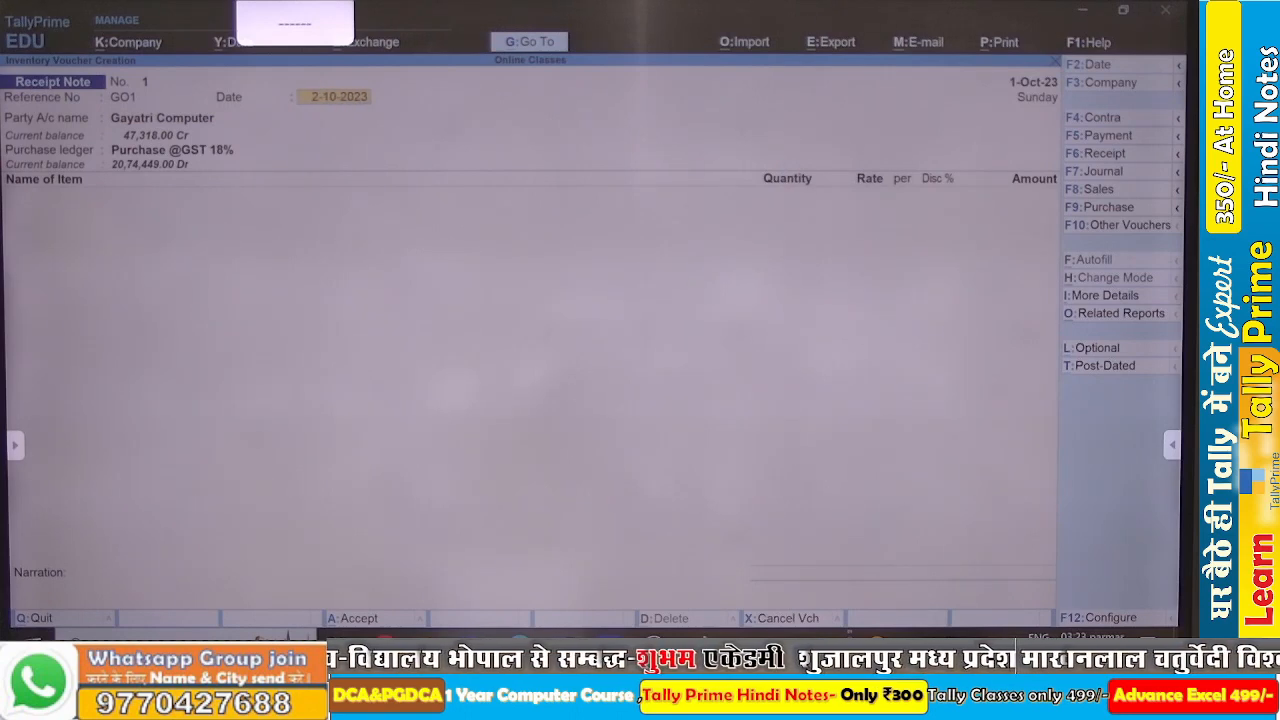
{"action": "key", "text": "Return"}
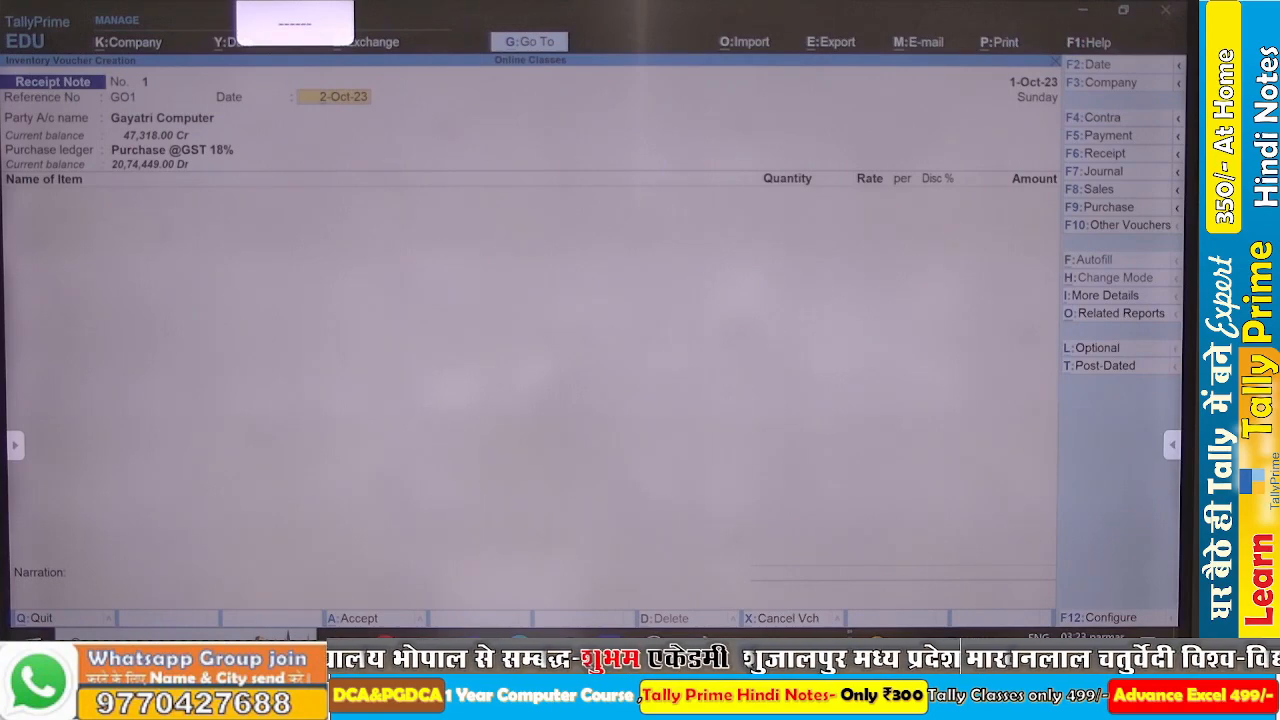
Set the voucher date to 2-10-2023 and reconfirm the party and purchase ledger to reach the item lines.
{"action": "key", "text": "F2"}
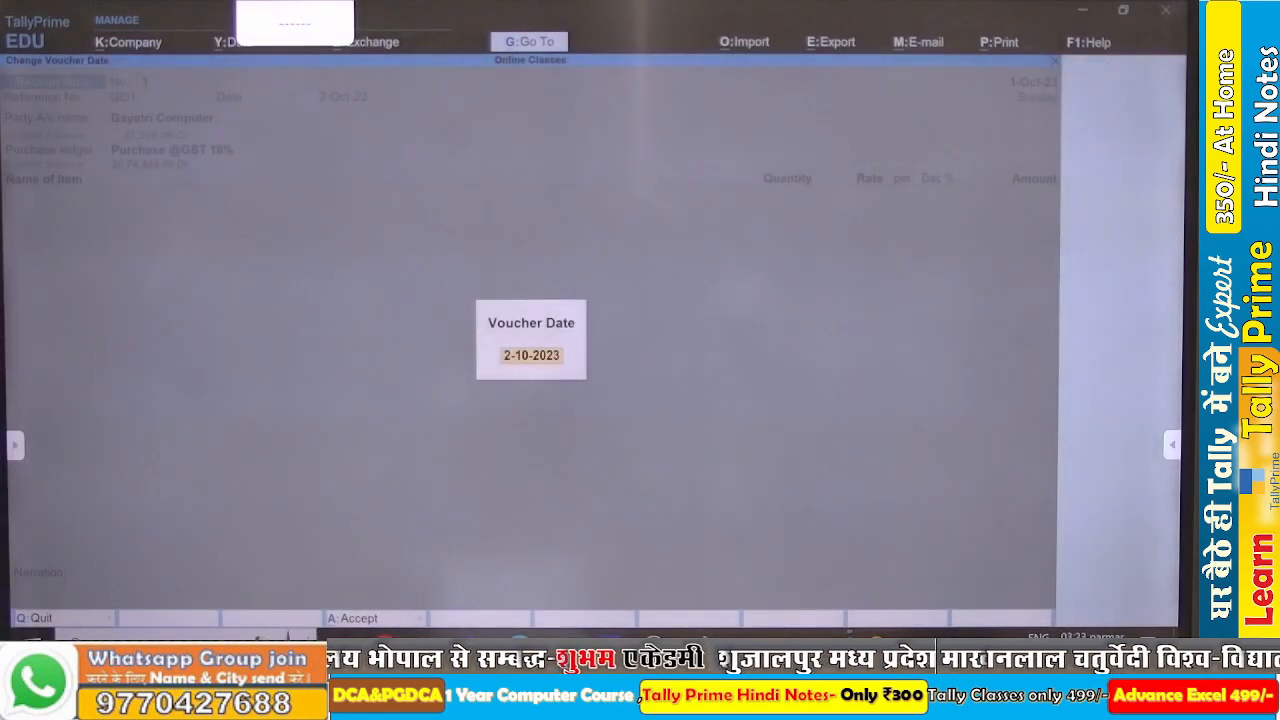
{"action": "key", "text": "Return"}
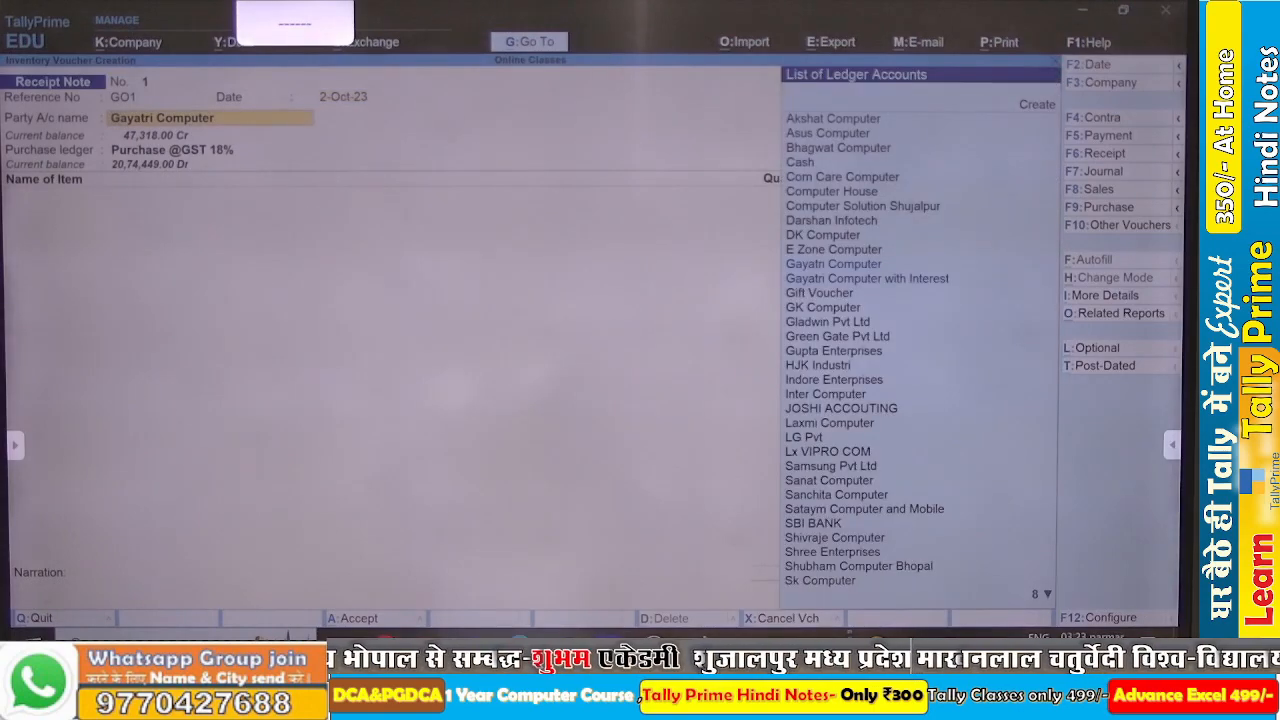
{"action": "key", "text": "Return"}
{"action": "key", "text": "ctrl+a"}
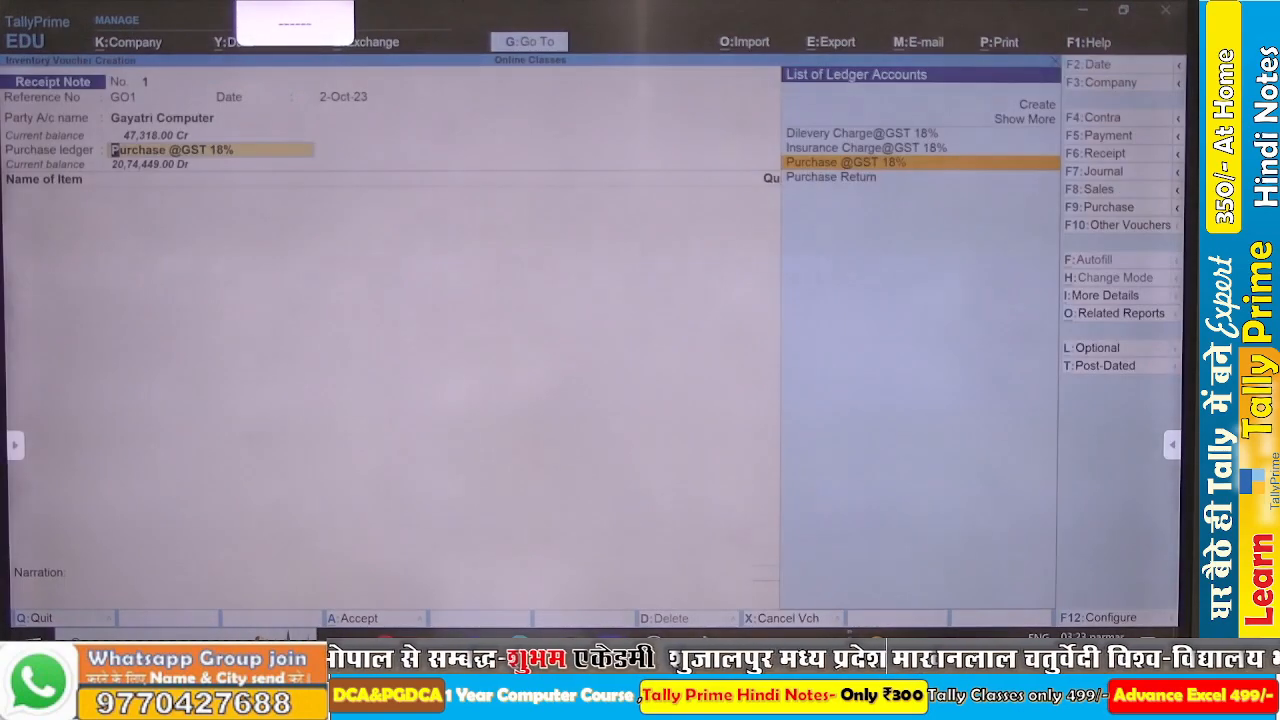
{"action": "key", "text": "Return"}
{"action": "key", "text": "Return"}
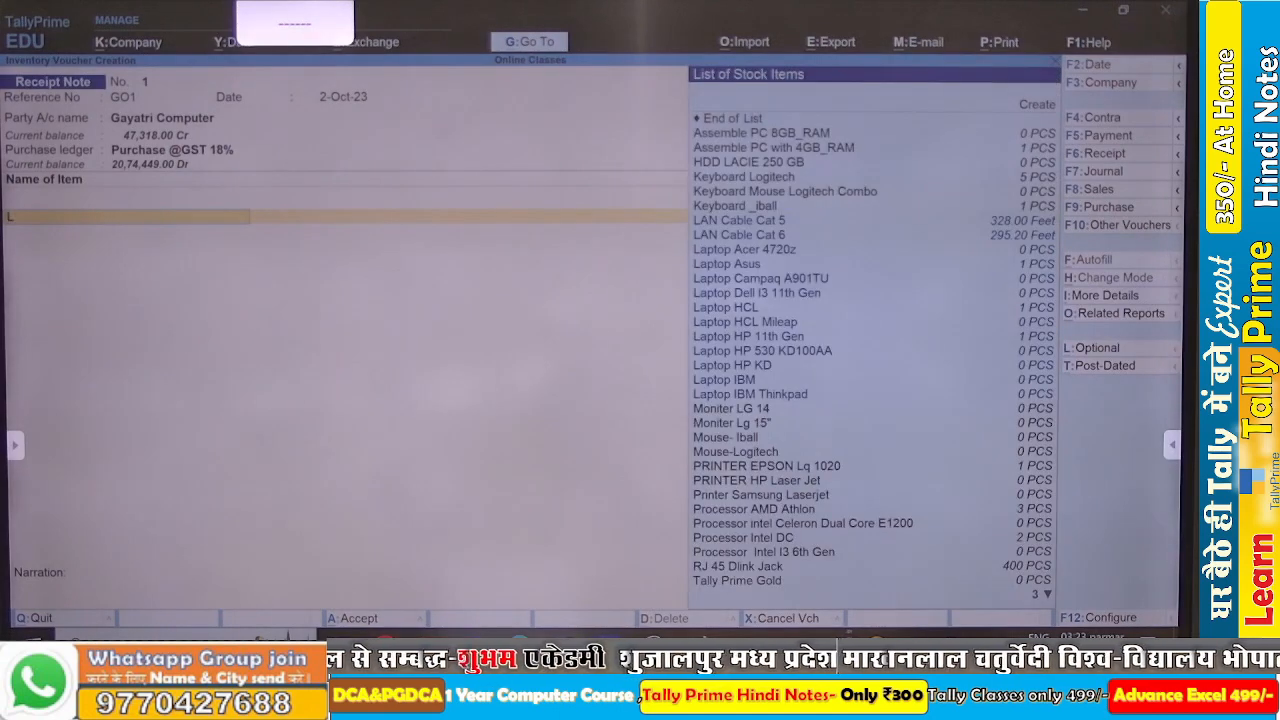
Add Laptop Dell I3 11th Gen, allocated to the tracking number matching the reference and to the existing purchase order due 2-Oct-23.
{"action": "type", "text": "La"}
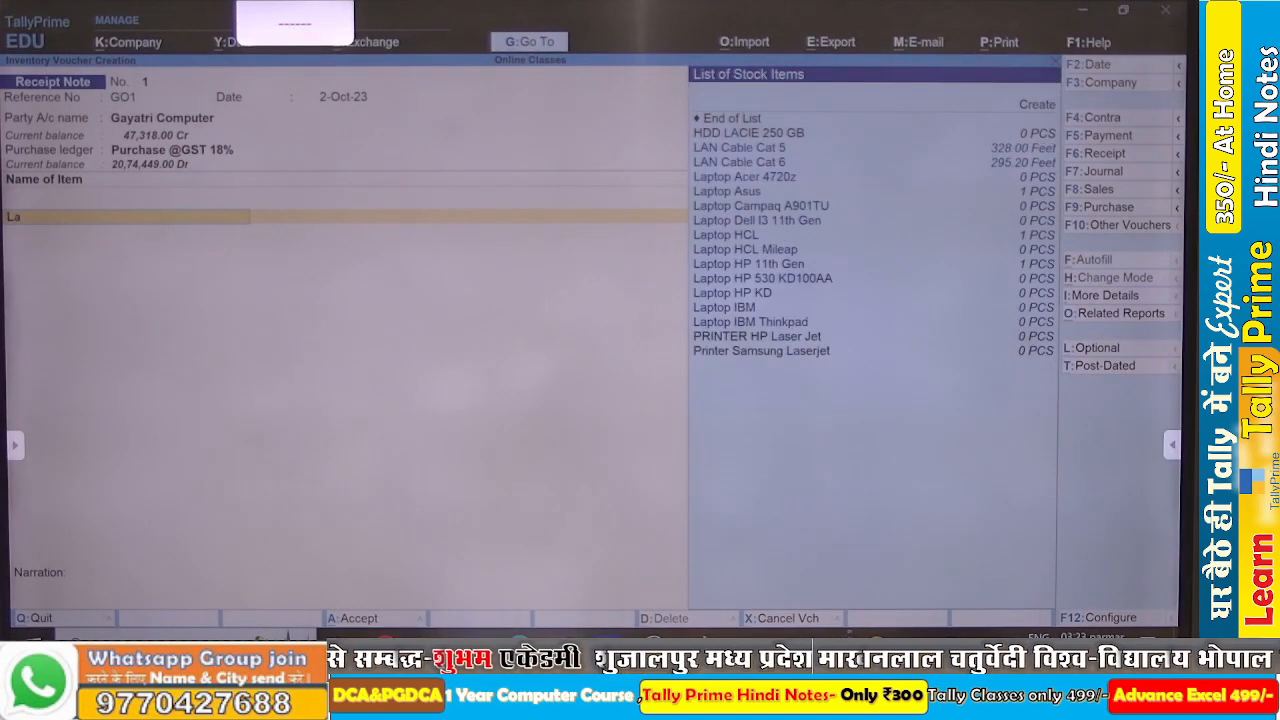
{"action": "key", "text": "Down"}
{"action": "key", "text": "Down"}
{"action": "key", "text": "Down"}
{"action": "key", "text": "Down"}
{"action": "key", "text": "Down"}
{"action": "key", "text": "Down"}
{"action": "key", "text": "Return"}
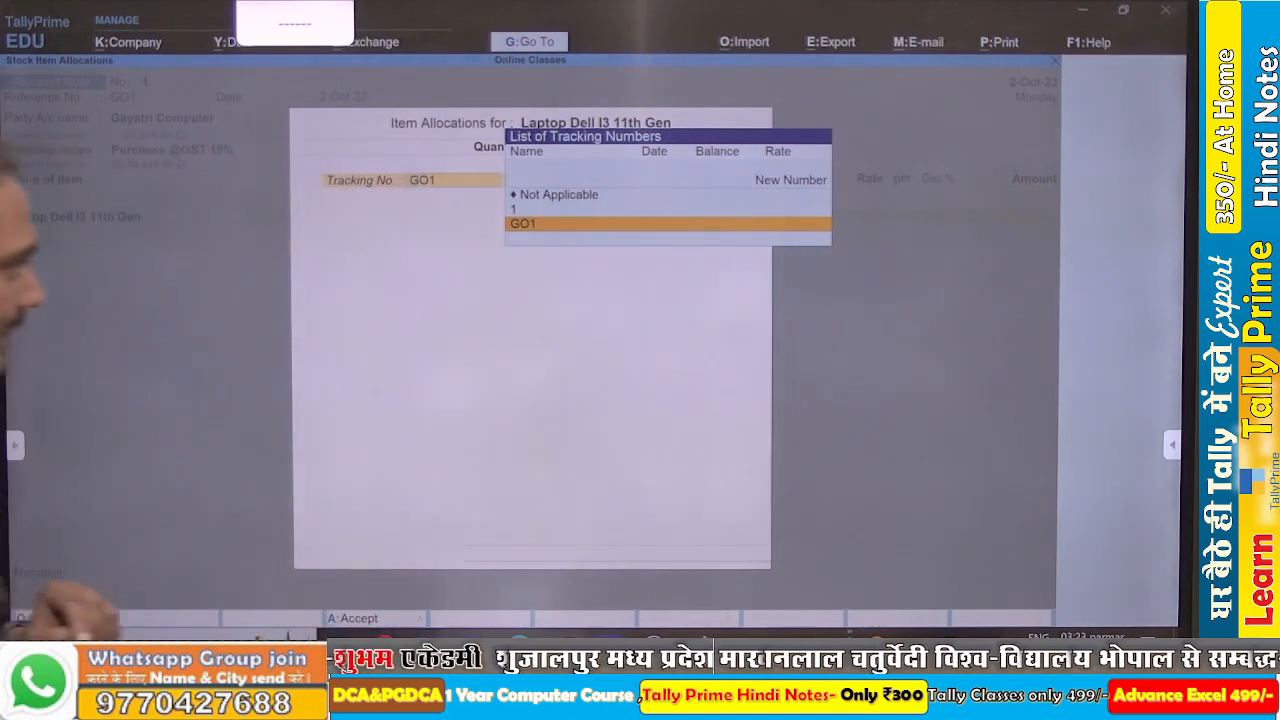
{"action": "key", "text": "Return"}
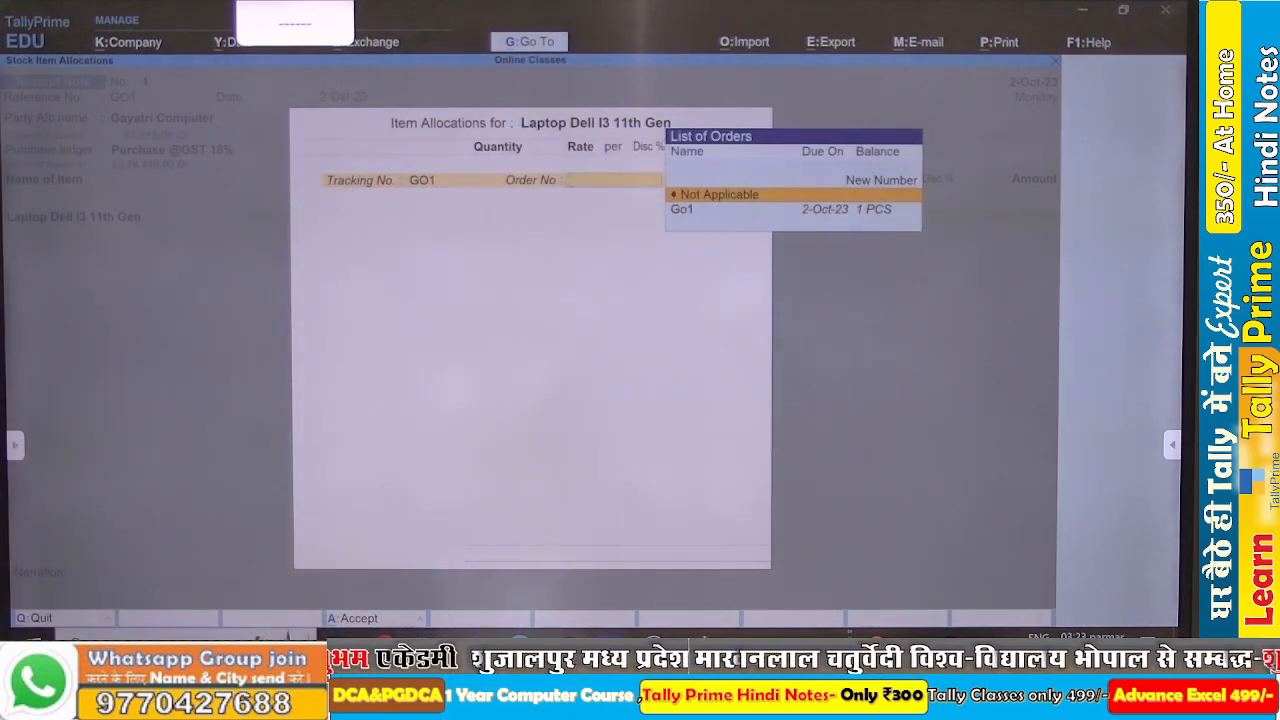
{"action": "key", "text": "Down"}
{"action": "key", "text": "Return"}
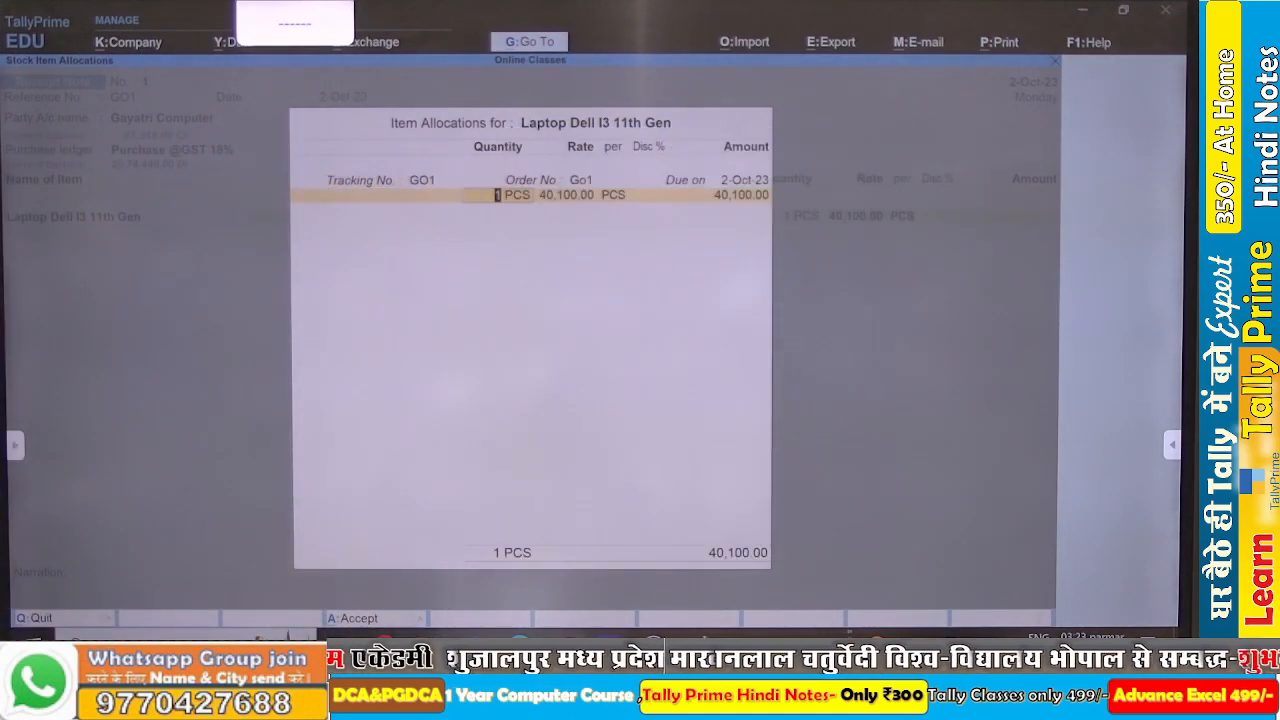
Keep the laptop's quantity at 1 PCS, set its rate to 40,200 and finish the item allocation.
{"action": "key", "text": "Return"}
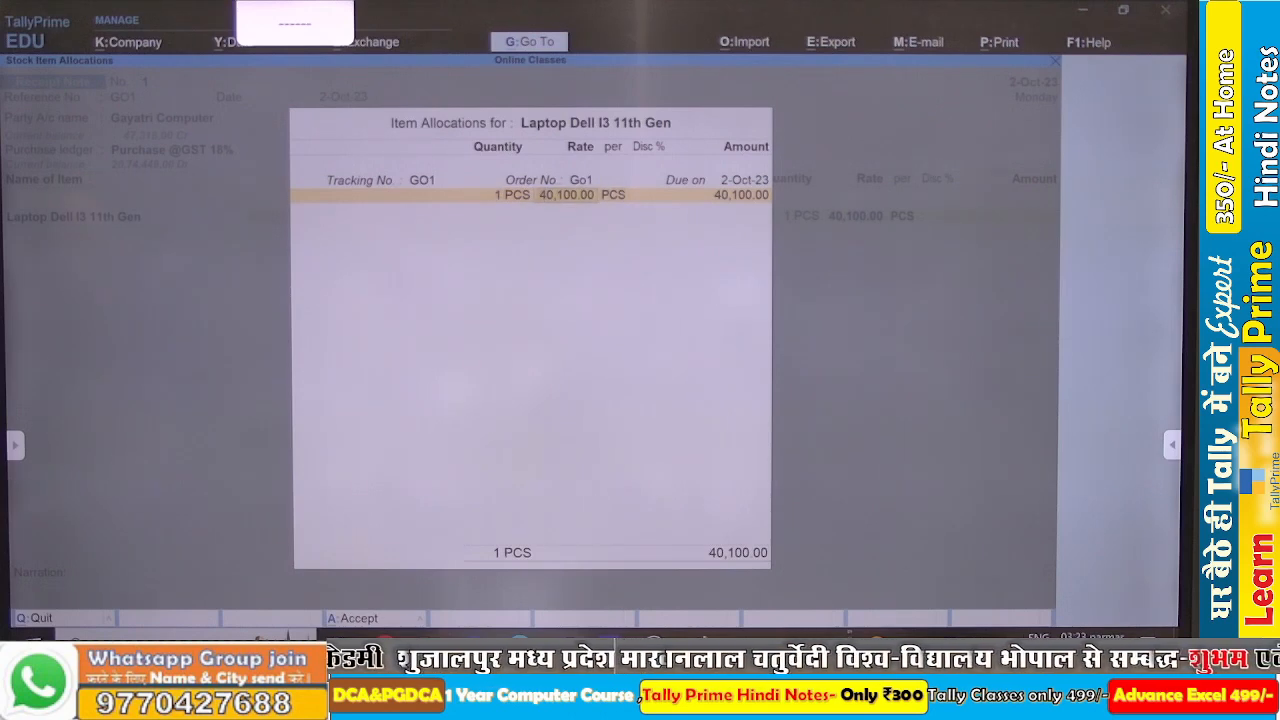
{"action": "type", "text": "40"}
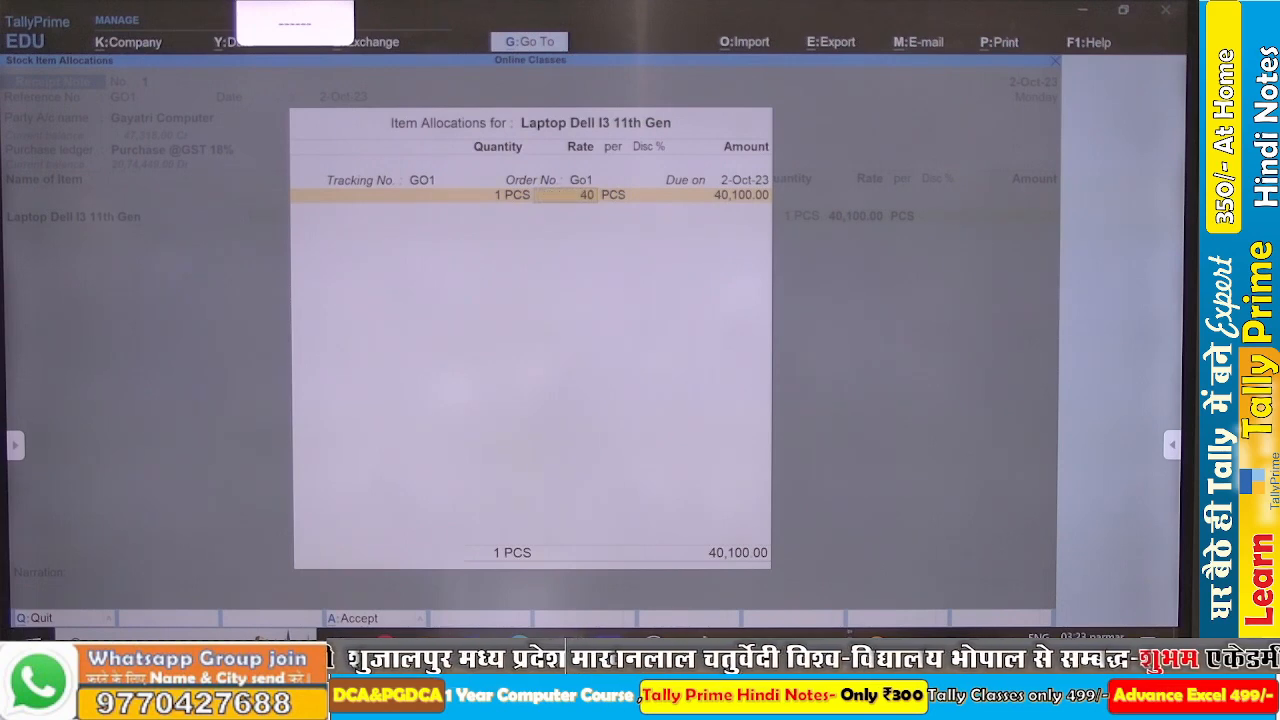
{"action": "type", "text": ",200"}
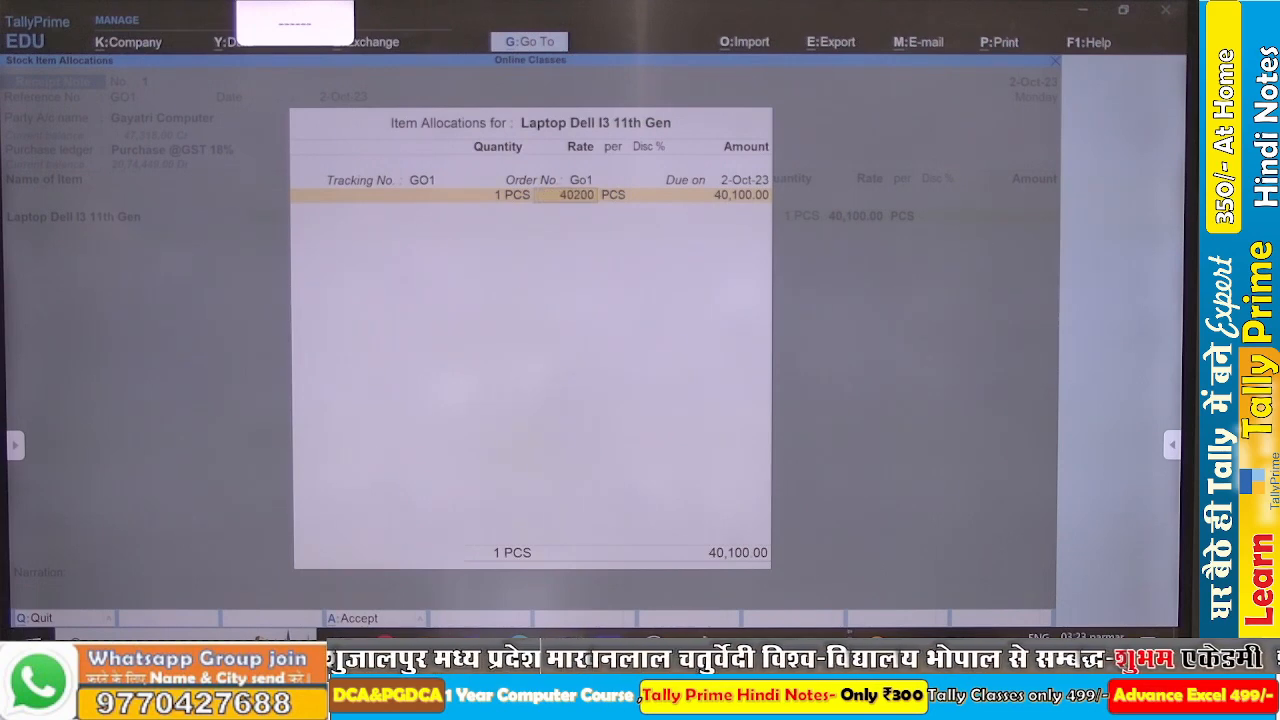
{"action": "key", "text": "Return"}
{"action": "key", "text": "Return"}
{"action": "key", "text": "Return"}
{"action": "key", "text": "Return"}
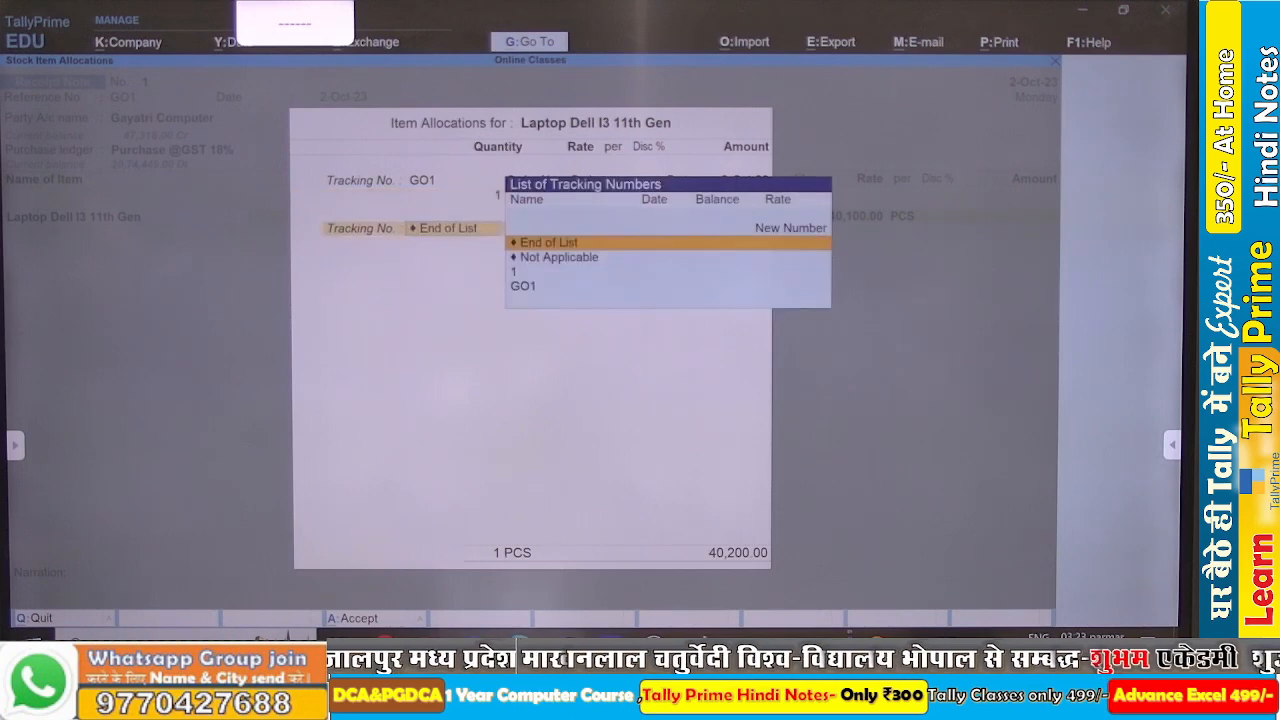
{"action": "key", "text": "Return"}
{"action": "key", "text": "Return"}
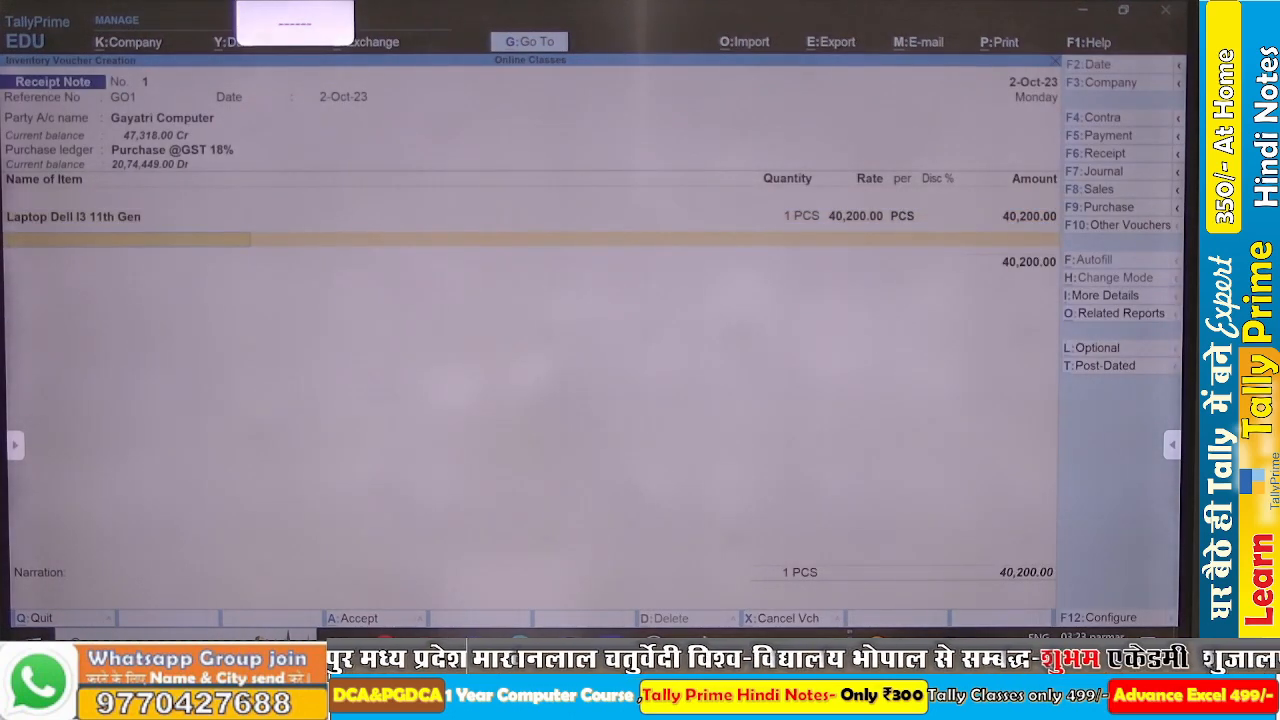
Add Keyboard Mouse Logitech Combo as the second item of the receipt note.
{"action": "key", "text": "space"}
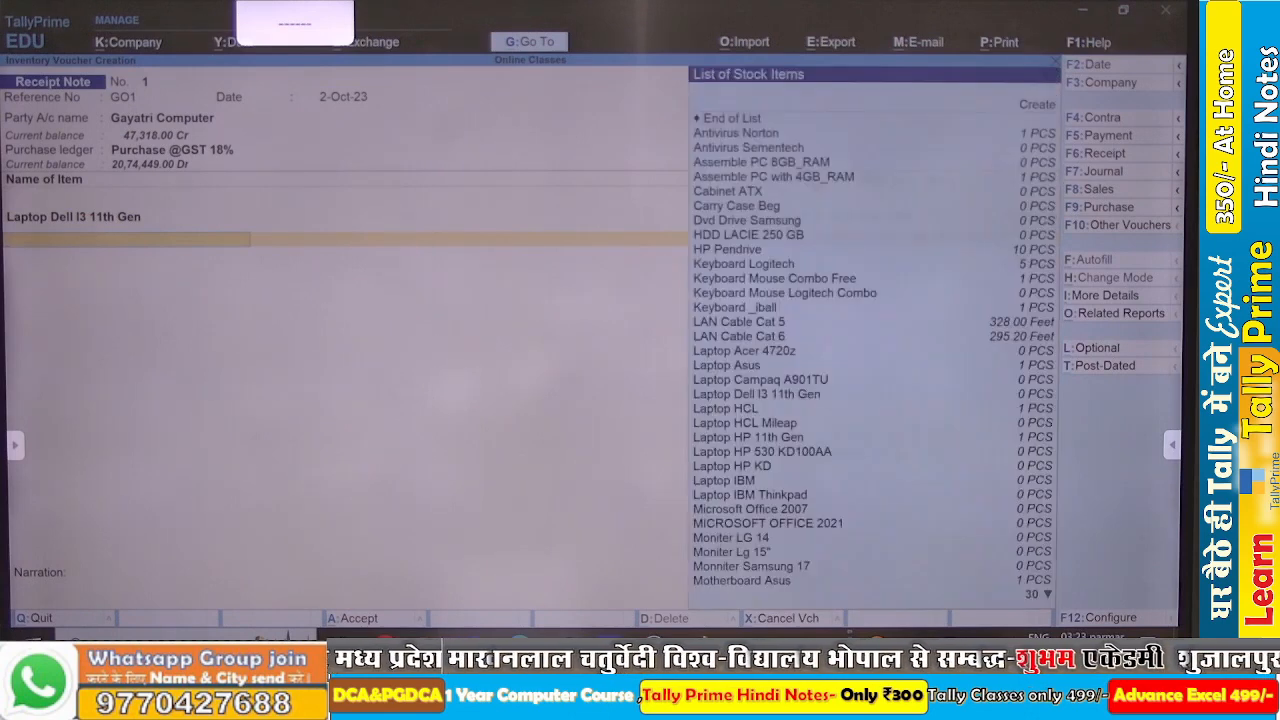
{"action": "key", "text": "Down"}
{"action": "key", "text": "Down"}
{"action": "key", "text": "Down"}
{"action": "key", "text": "Down"}
{"action": "key", "text": "Down"}
{"action": "key", "text": "Down"}
{"action": "key", "text": "Down"}
{"action": "key", "text": "Down"}
{"action": "key", "text": "Down"}
{"action": "key", "text": "Down"}
{"action": "key", "text": "Down"}
{"action": "key", "text": "Down"}
{"action": "key", "text": "Down"}
{"action": "key", "text": "Down"}
{"action": "key", "text": "Down"}
{"action": "key", "text": "Down"}
{"action": "key", "text": "Down"}
{"action": "key", "text": "Down"}
{"action": "key", "text": "Down"}
{"action": "key", "text": "Down"}
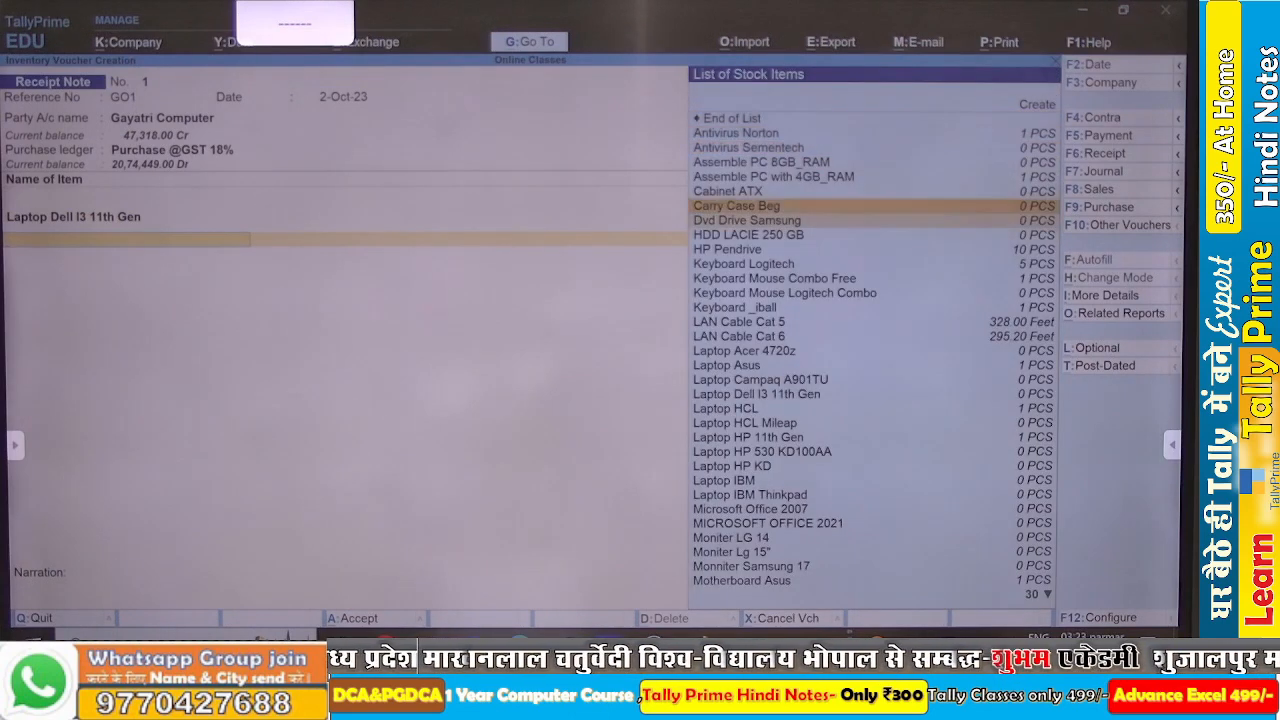
{"action": "key", "text": "Down"}
{"action": "key", "text": "Down"}
{"action": "key", "text": "Down"}
{"action": "key", "text": "Down"}
{"action": "key", "text": "Down"}
{"action": "key", "text": "Down"}
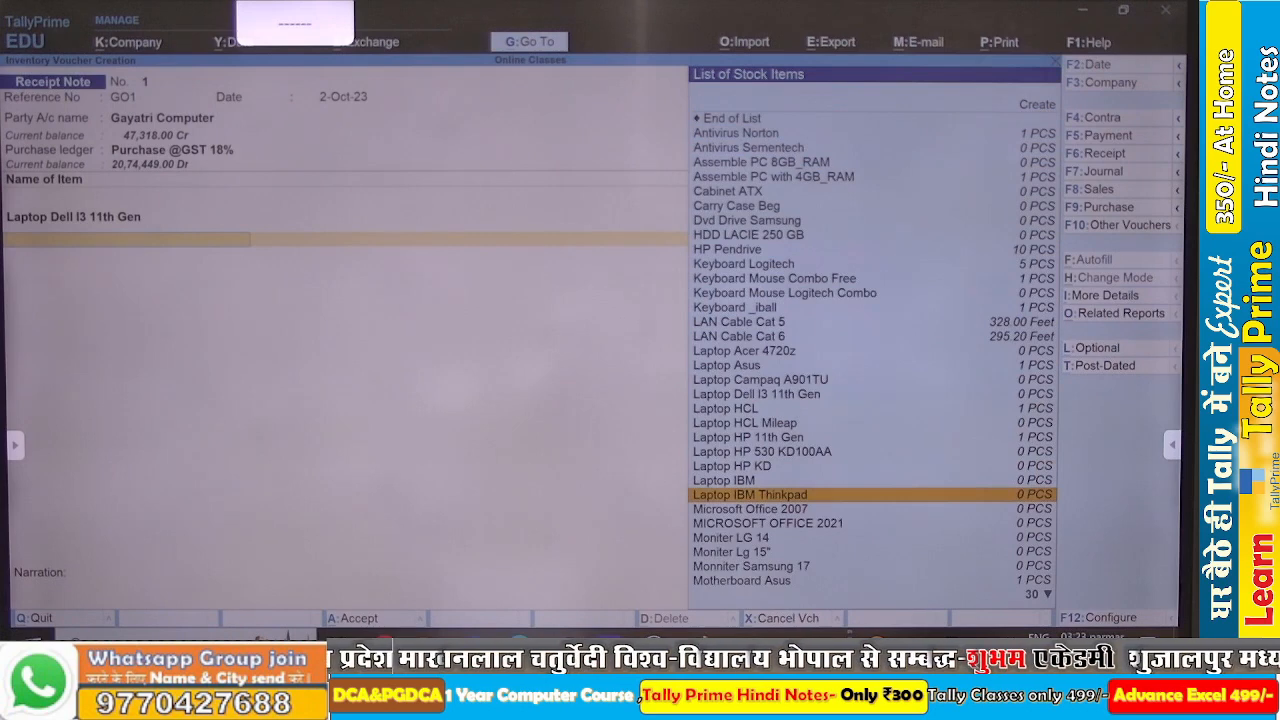
{"action": "type", "text": "Key"}
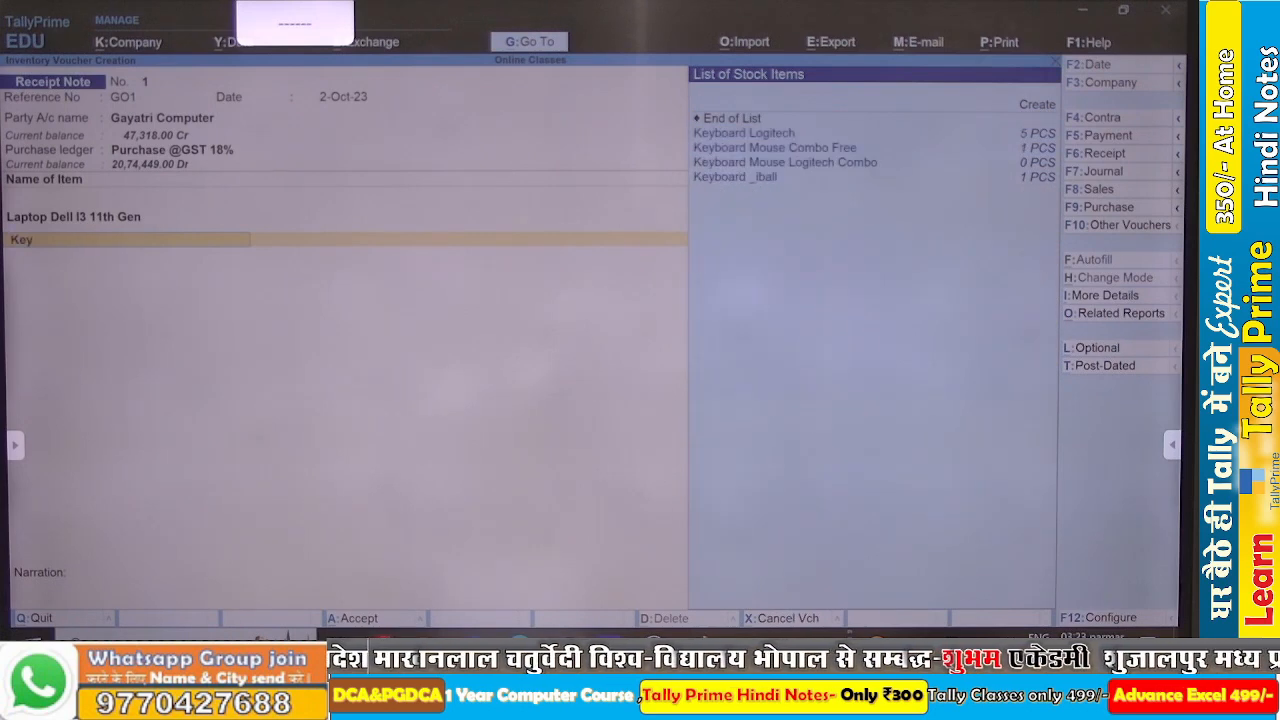
{"action": "key", "text": "Down"}
{"action": "key", "text": "Down"}
{"action": "key", "text": "Down"}
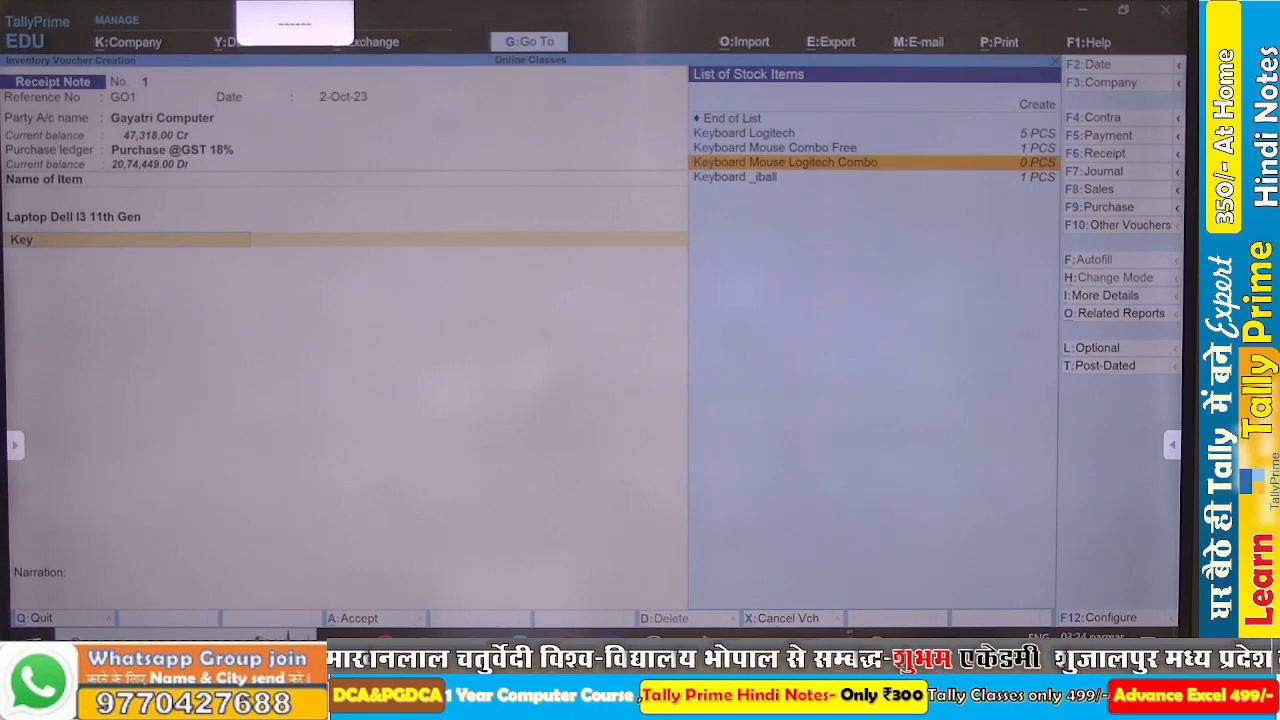
{"action": "key", "text": "Return"}
Allocate the combo to the matching tracking number and existing order due 2-Oct-23, keep 1 PCS at 850, and end the item list.
{"action": "key", "text": "Return"}
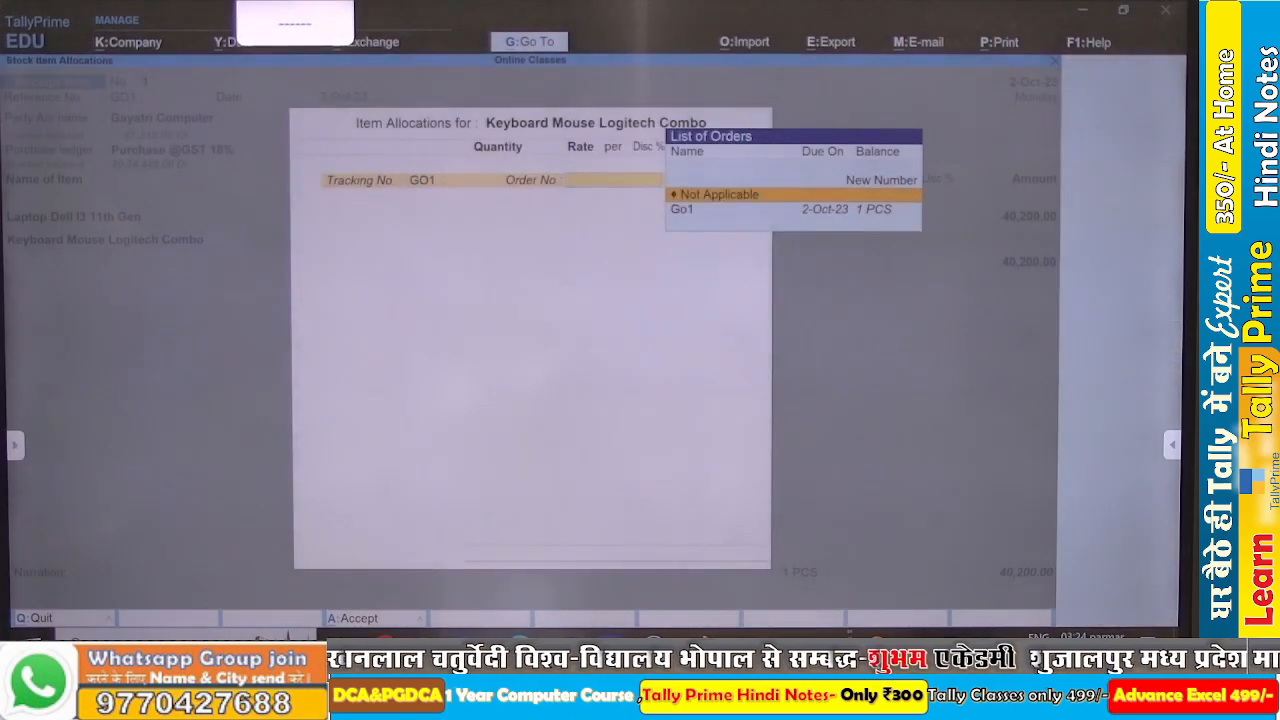
{"action": "key", "text": "Down"}
{"action": "key", "text": "Return"}
{"action": "key", "text": "Return"}
{"action": "key", "text": "Return"}
{"action": "key", "text": "Return"}
{"action": "key", "text": "Return"}
{"action": "key", "text": "Return"}
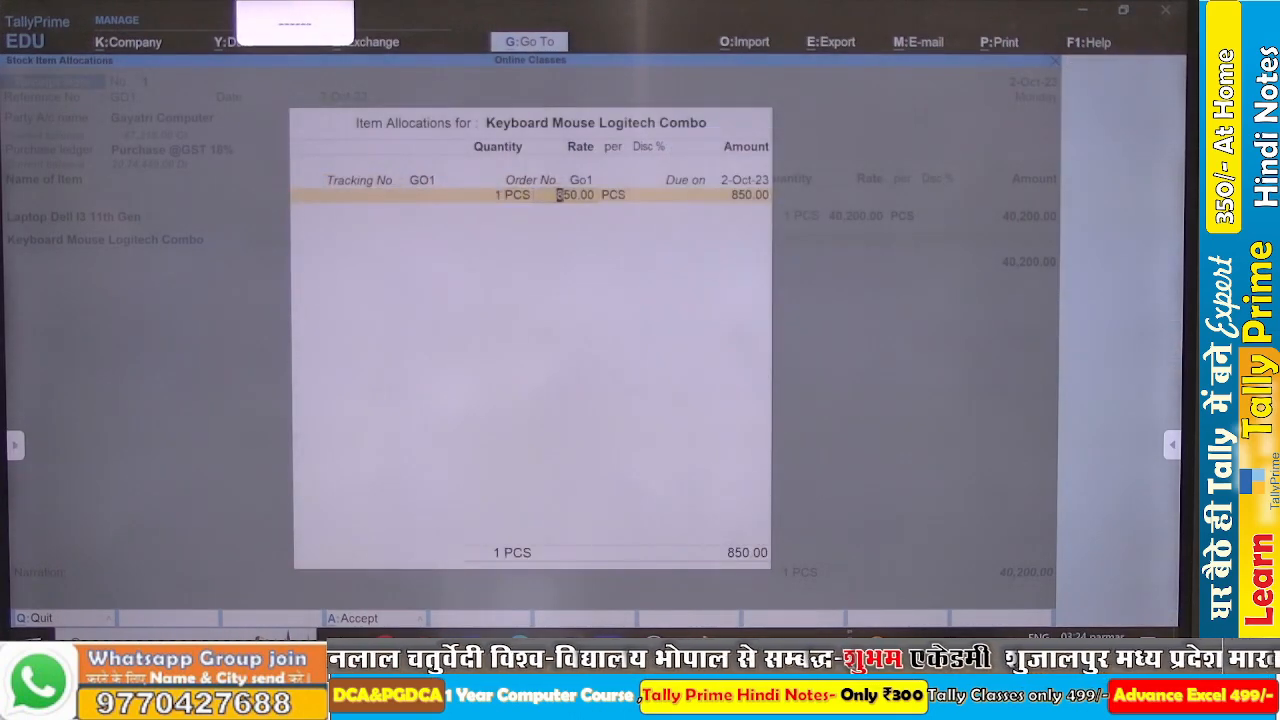
{"action": "key", "text": "Return"}
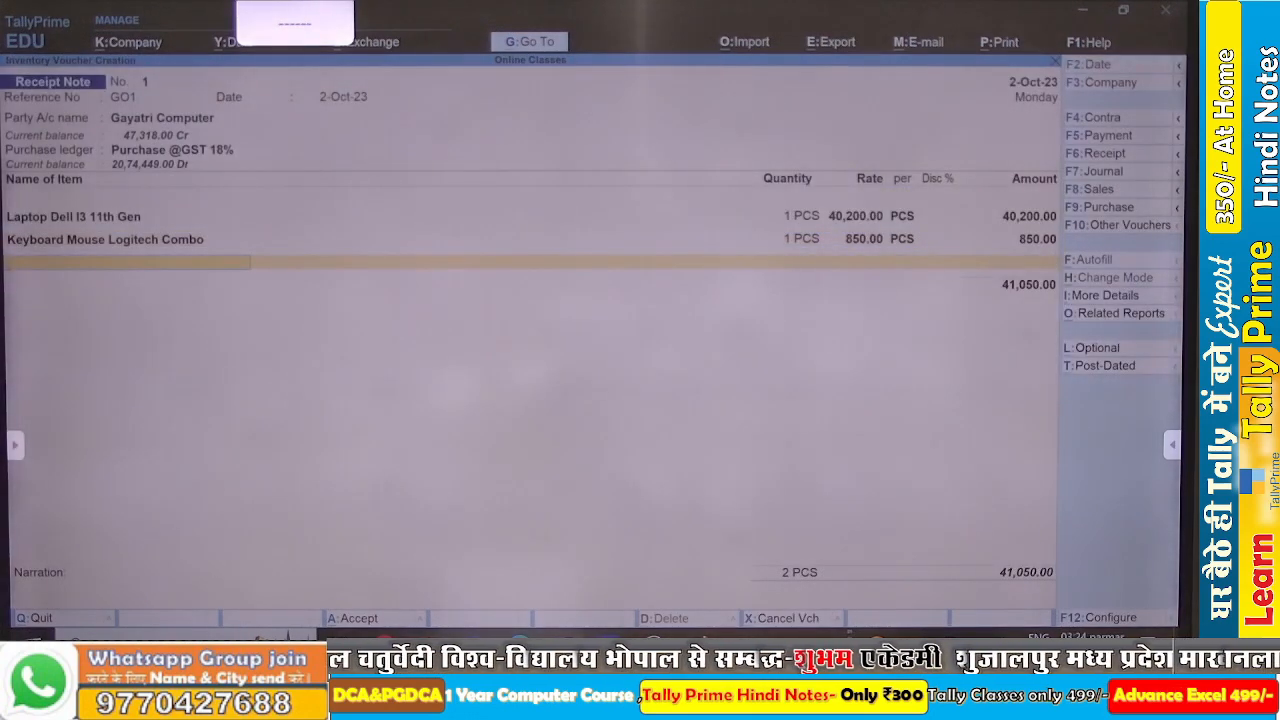
{"action": "key", "text": "Return"}
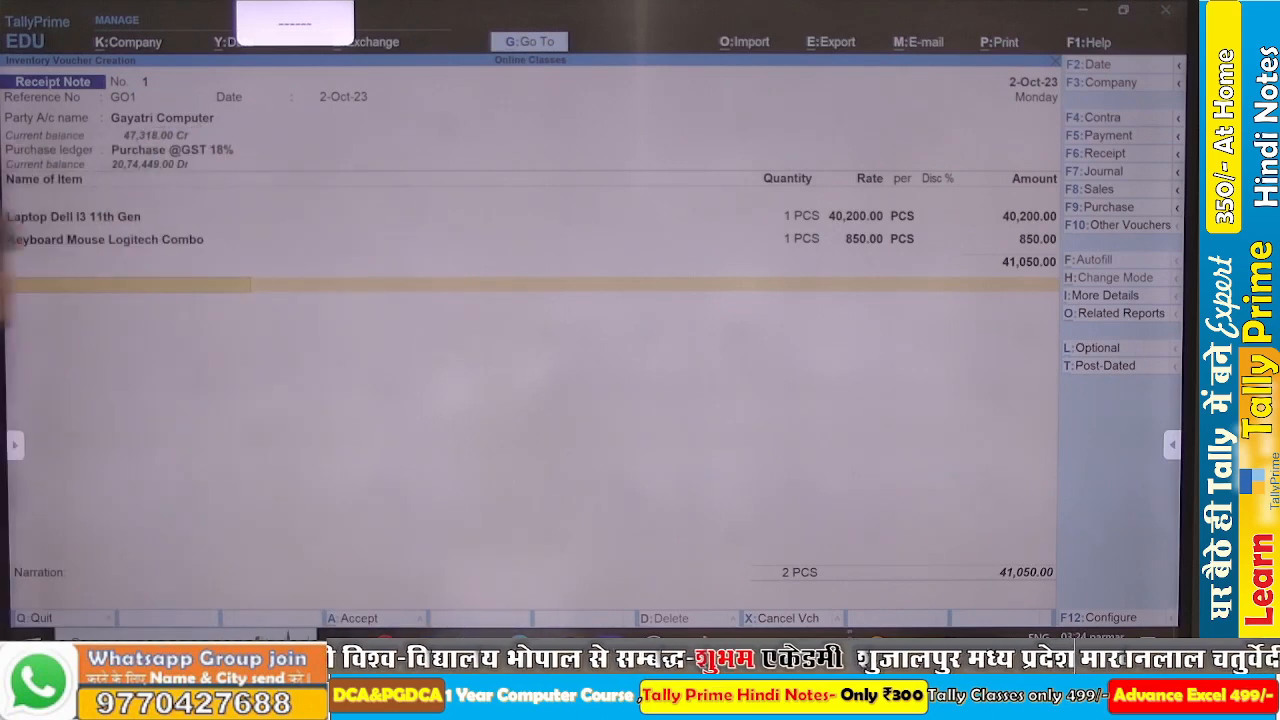
Add the Input CGST and Input SGST tax ledgers below the receipt note's items.
{"action": "type", "text": "In"}
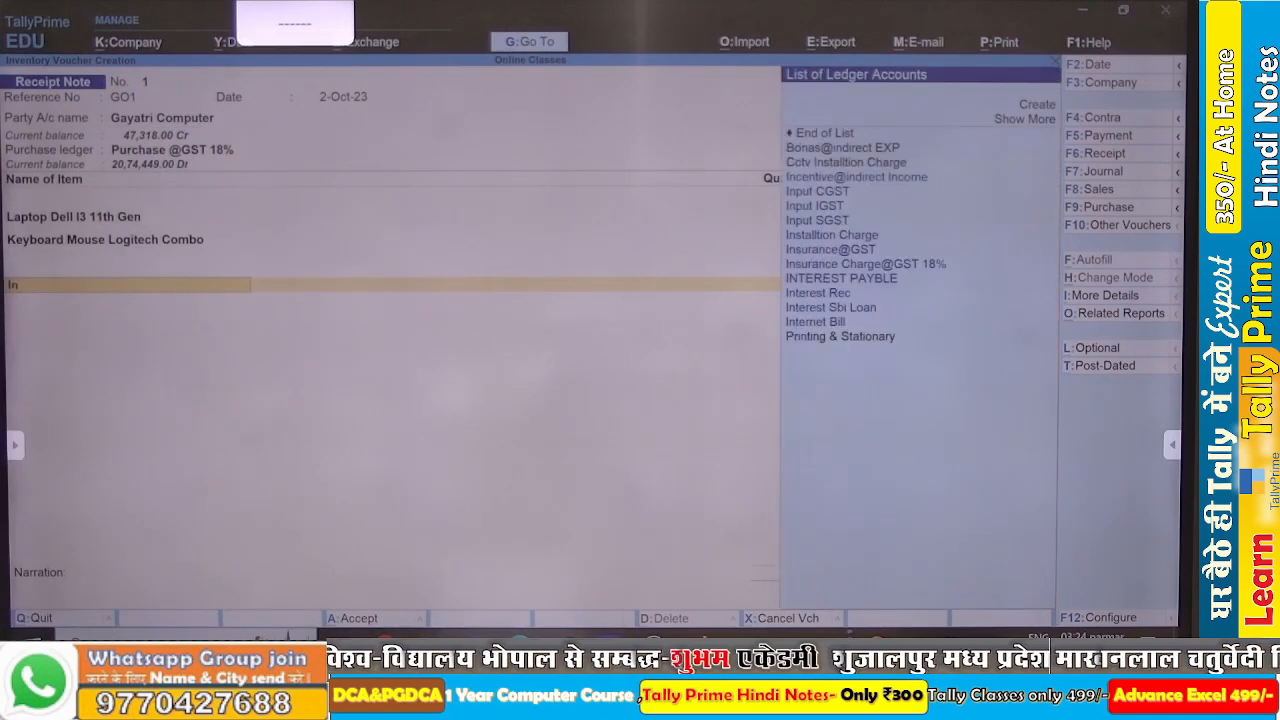
{"action": "key", "text": "Down"}
{"action": "key", "text": "Down"}
{"action": "key", "text": "Down"}
{"action": "key", "text": "Down"}
{"action": "key", "text": "Down"}
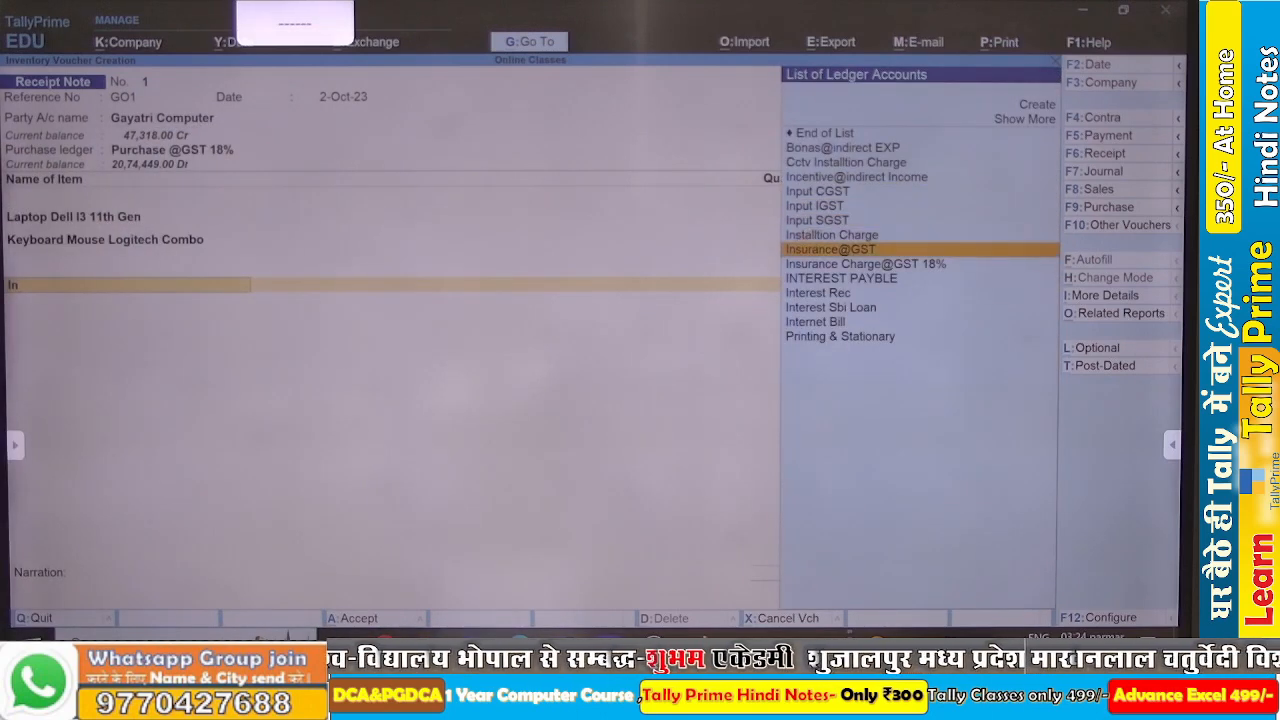
{"action": "key", "text": "Up"}
{"action": "key", "text": "Up"}
{"action": "key", "text": "Up"}
{"action": "key", "text": "Up"}
{"action": "key", "text": "Up"}
{"action": "key", "text": "Down"}
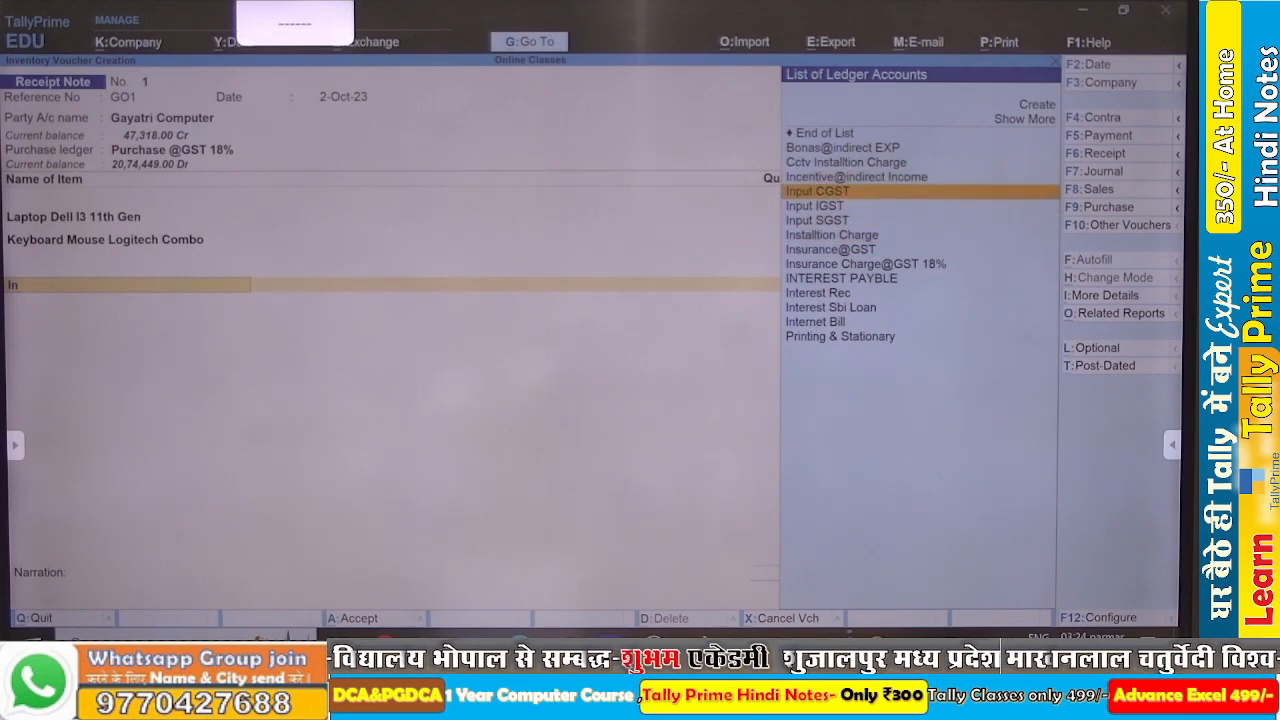
{"action": "key", "text": "Return"}
{"action": "key", "text": "Return"}
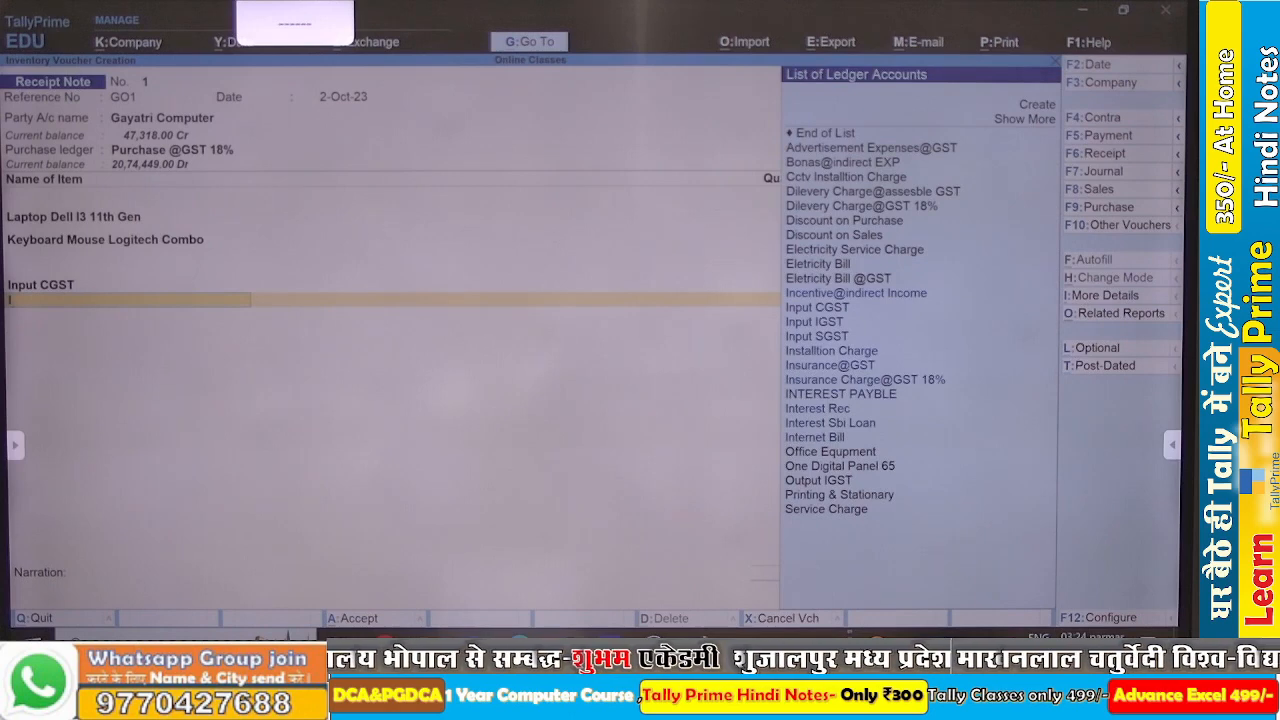
{"action": "key", "text": "Down"}
{"action": "key", "text": "Down"}
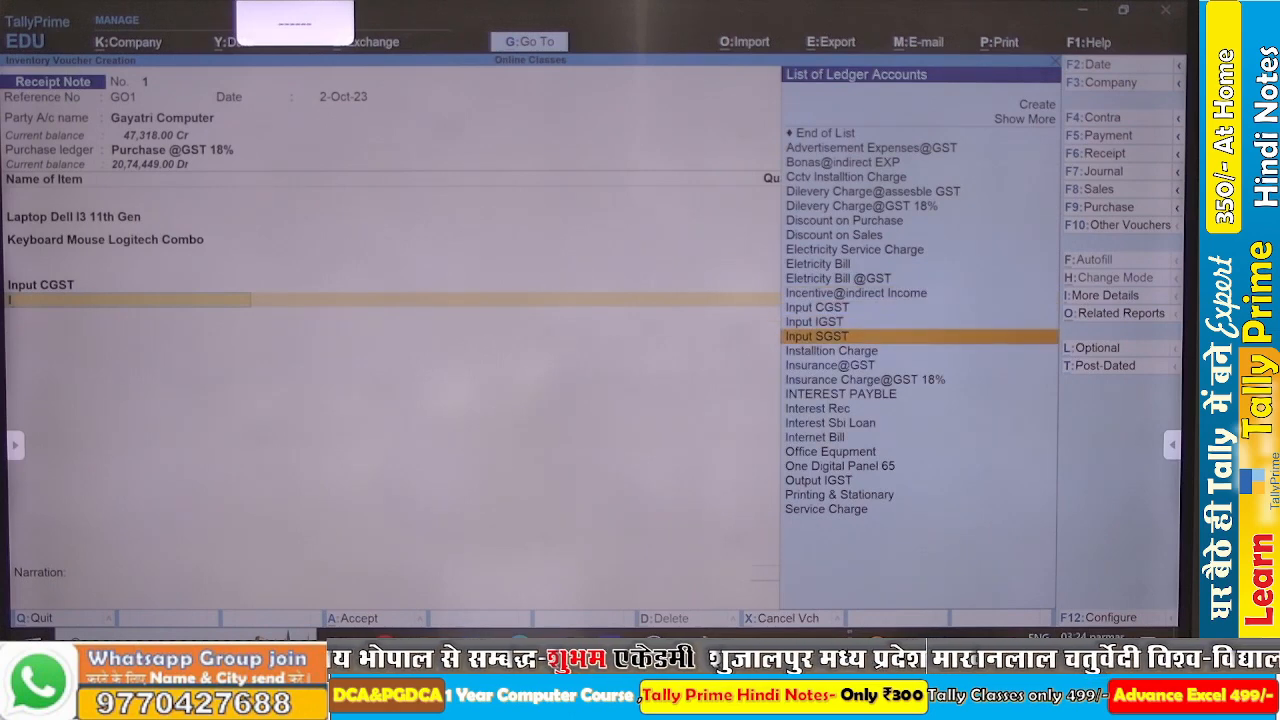
{"action": "key", "text": "Return"}
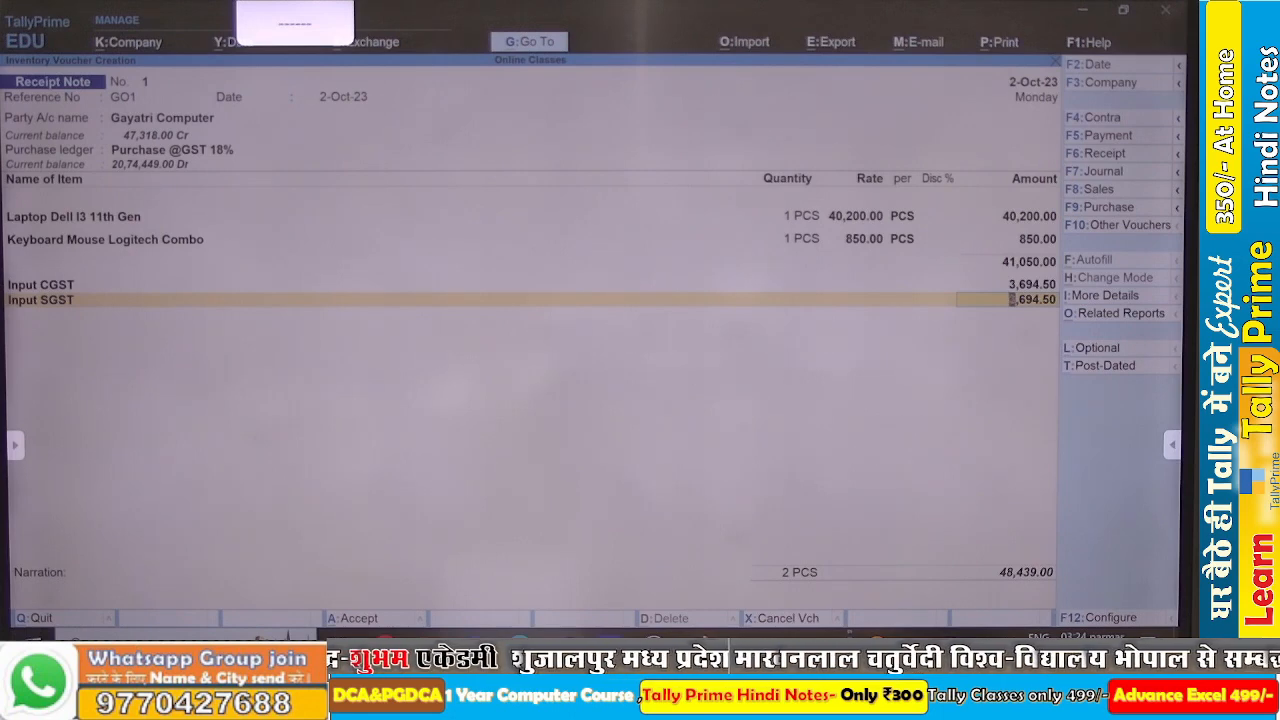
Switch to Paint, paste the receipt note screenshot and move its totals line up directly below the Input SGST row.
{"action": "key", "text": "alt+Tab"}
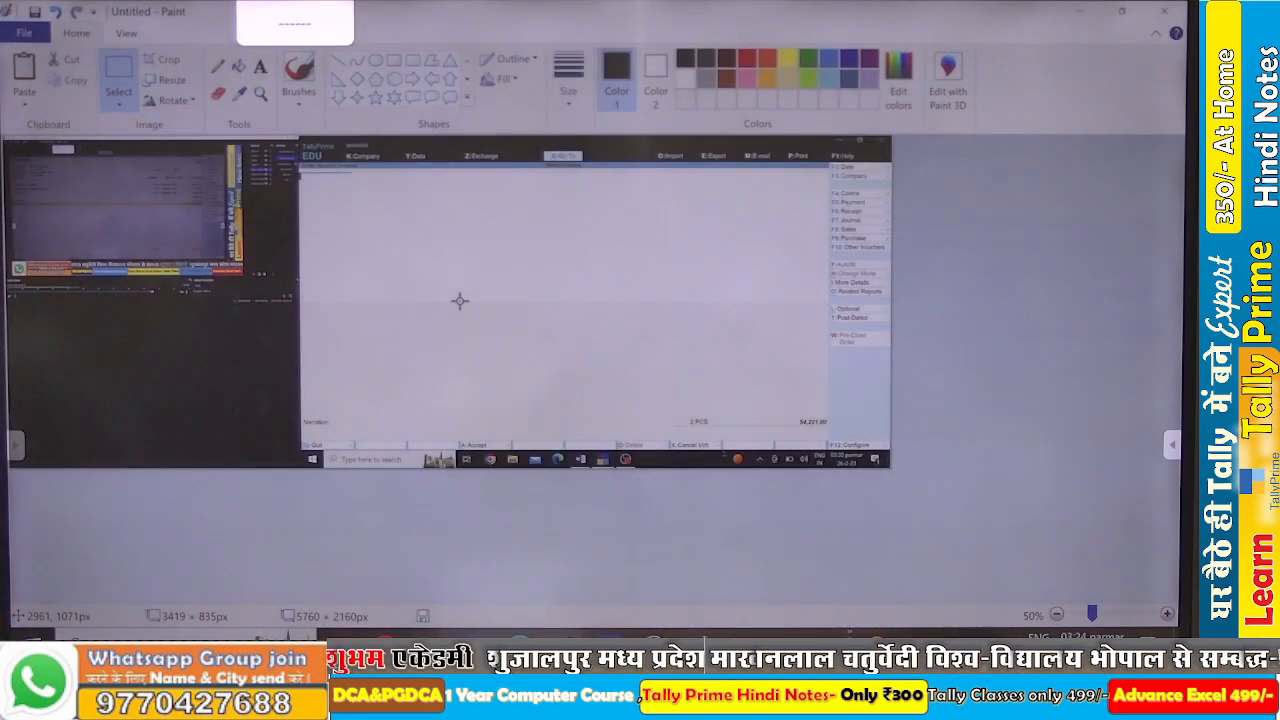
{"action": "key", "text": "ctrl+v"}
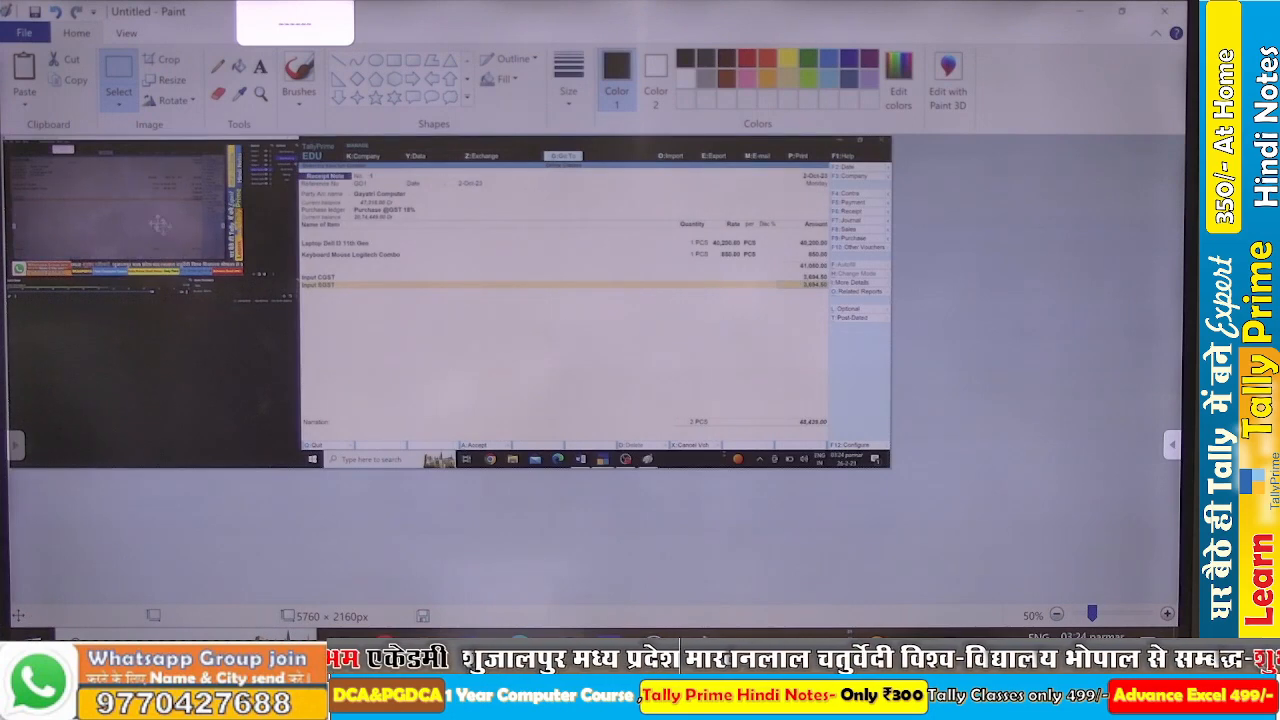
{"action": "left_click", "coordinate": [124, 107]}
{"action": "left_click", "coordinate": [147, 150]}
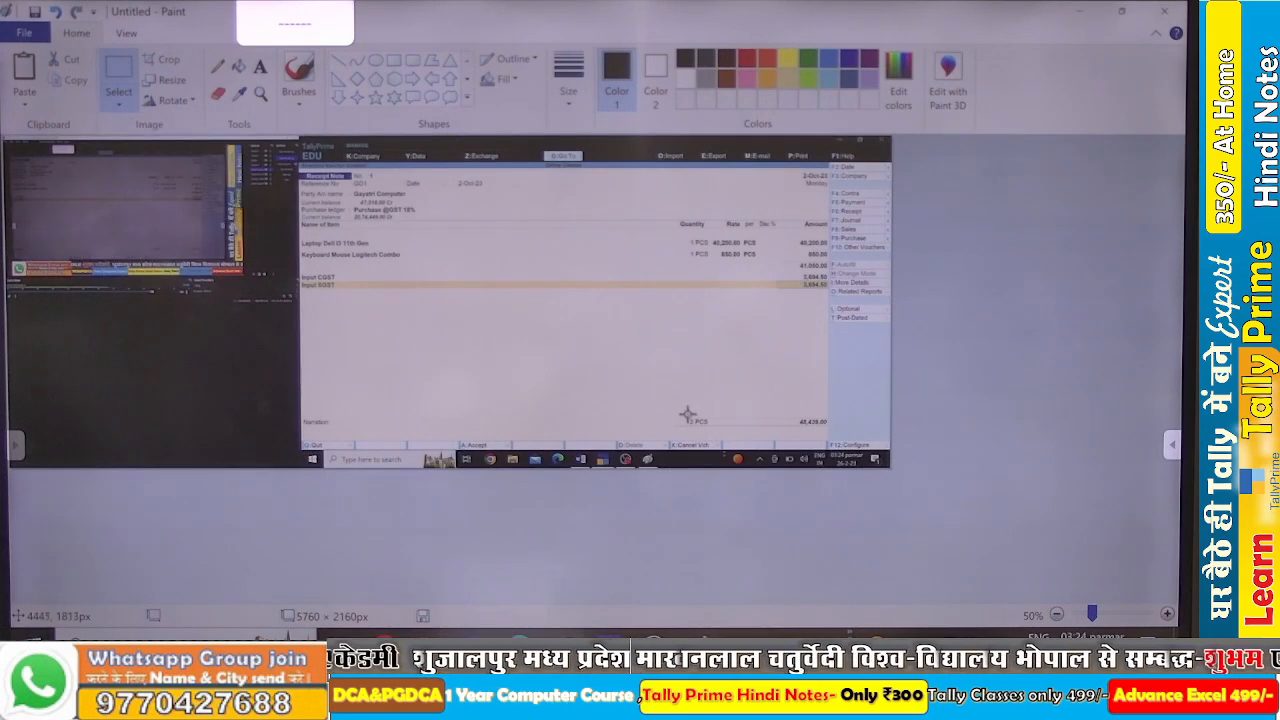
{"action": "mouse_move", "coordinate": [687, 414]}
{"action": "left_mouse_down"}
{"action": "mouse_move", "coordinate": [792, 450]}
{"action": "mouse_move", "coordinate": [812, 427]}
{"action": "mouse_move", "coordinate": [828, 436]}
{"action": "mouse_move", "coordinate": [794, 296]}
{"action": "mouse_move", "coordinate": [809, 300]}
{"action": "left_mouse_up"}
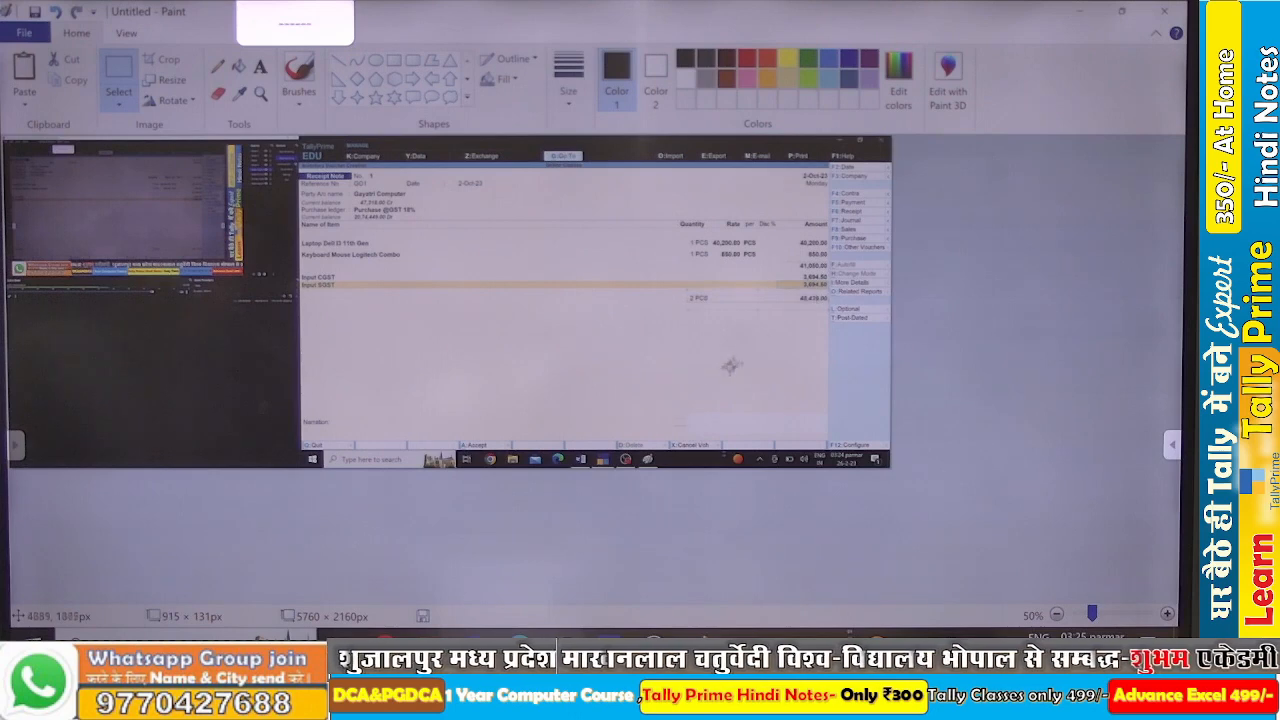
Cut out the voucher area from the Receipt Note heading down to the totals line, about 3431 × 849 px.
{"action": "left_click", "coordinate": [273, 169]}
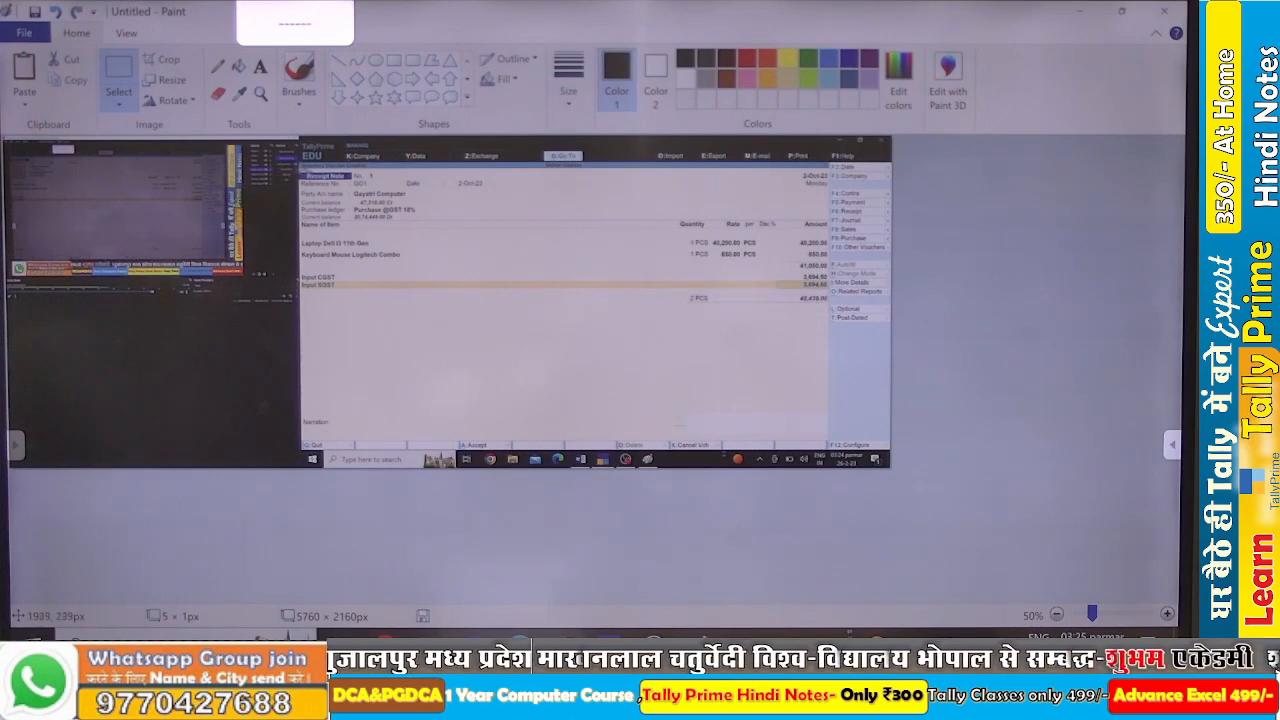
{"action": "mouse_move", "coordinate": [303, 174]}
{"action": "left_mouse_down"}
{"action": "mouse_move", "coordinate": [594, 296]}
{"action": "mouse_move", "coordinate": [760, 337]}
{"action": "mouse_move", "coordinate": [786, 300]}
{"action": "mouse_move", "coordinate": [835, 304]}
{"action": "left_mouse_up"}
{"action": "key", "text": "Delete"}
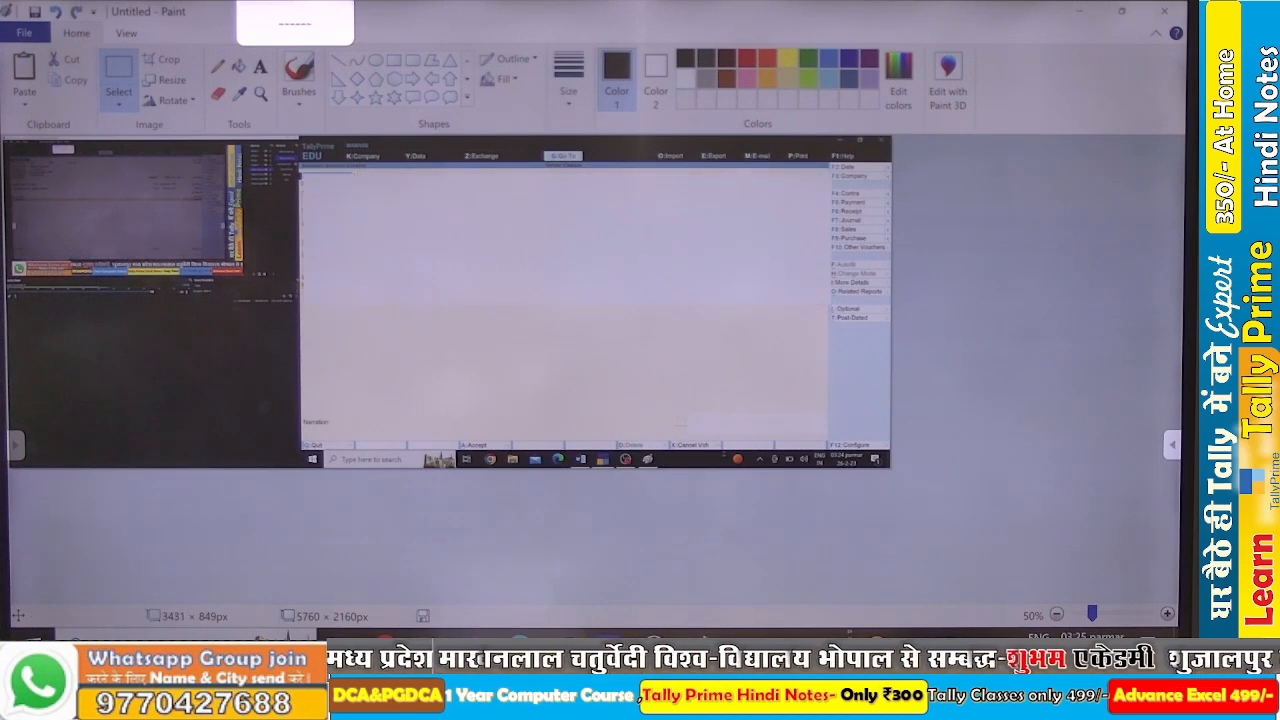
Switch to the Shri New_Tally document in Word, paste the receipt note picture above the F10 (Other Voucher) heading and save.
{"action": "left_click", "coordinate": [565, 646]}
{"action": "scroll", "coordinate": [477, 480], "scroll_direction": "down", "scroll_amount": 3}
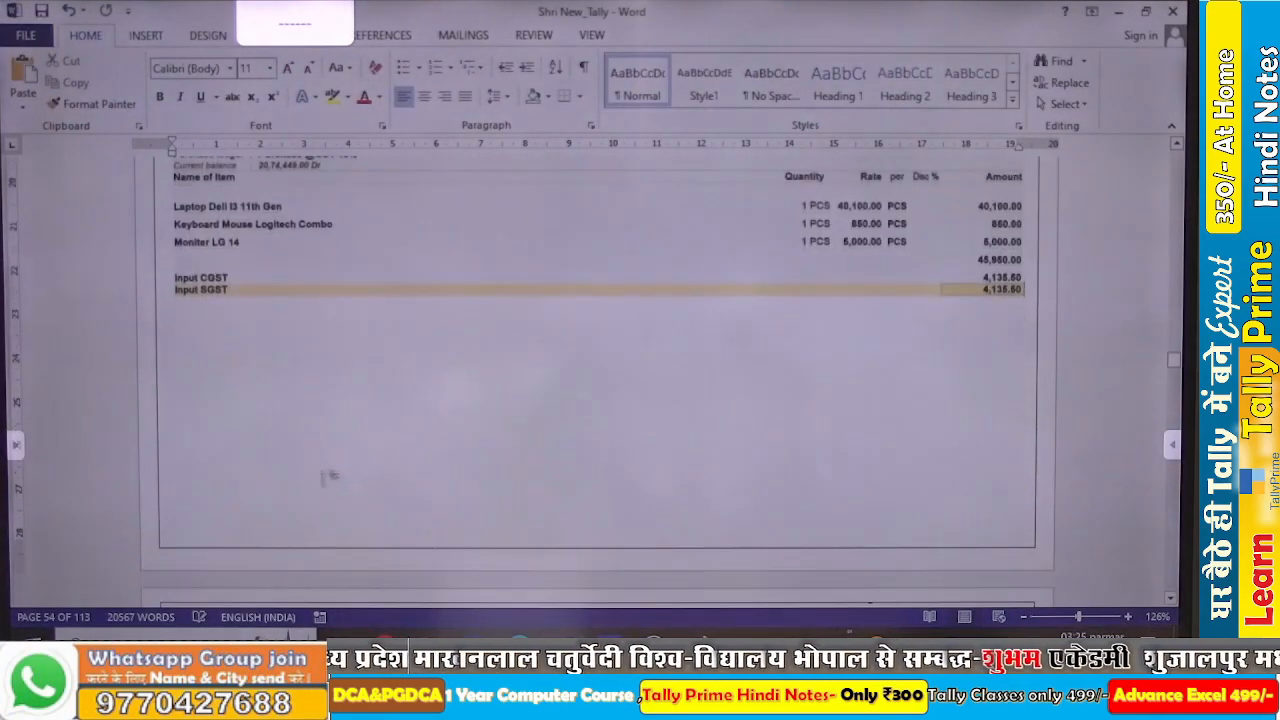
{"action": "scroll", "coordinate": [300, 420], "scroll_direction": "down", "scroll_amount": 5}
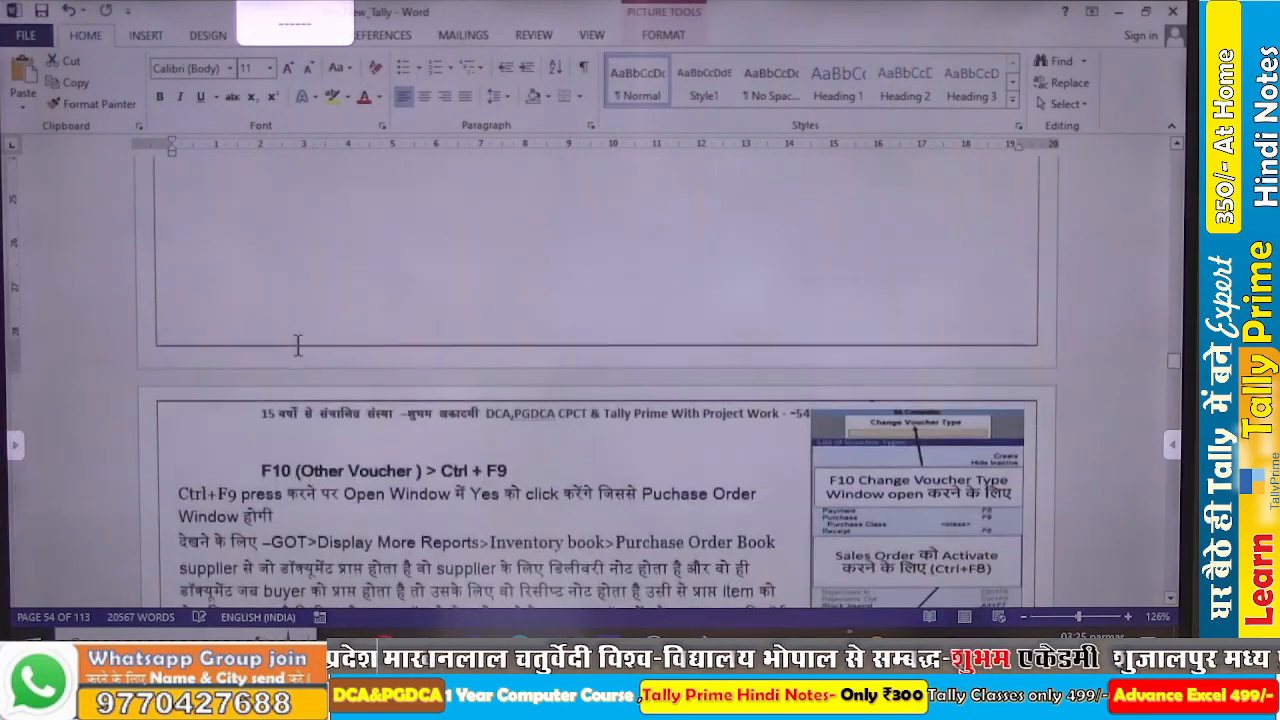
{"action": "left_click", "coordinate": [200, 455]}
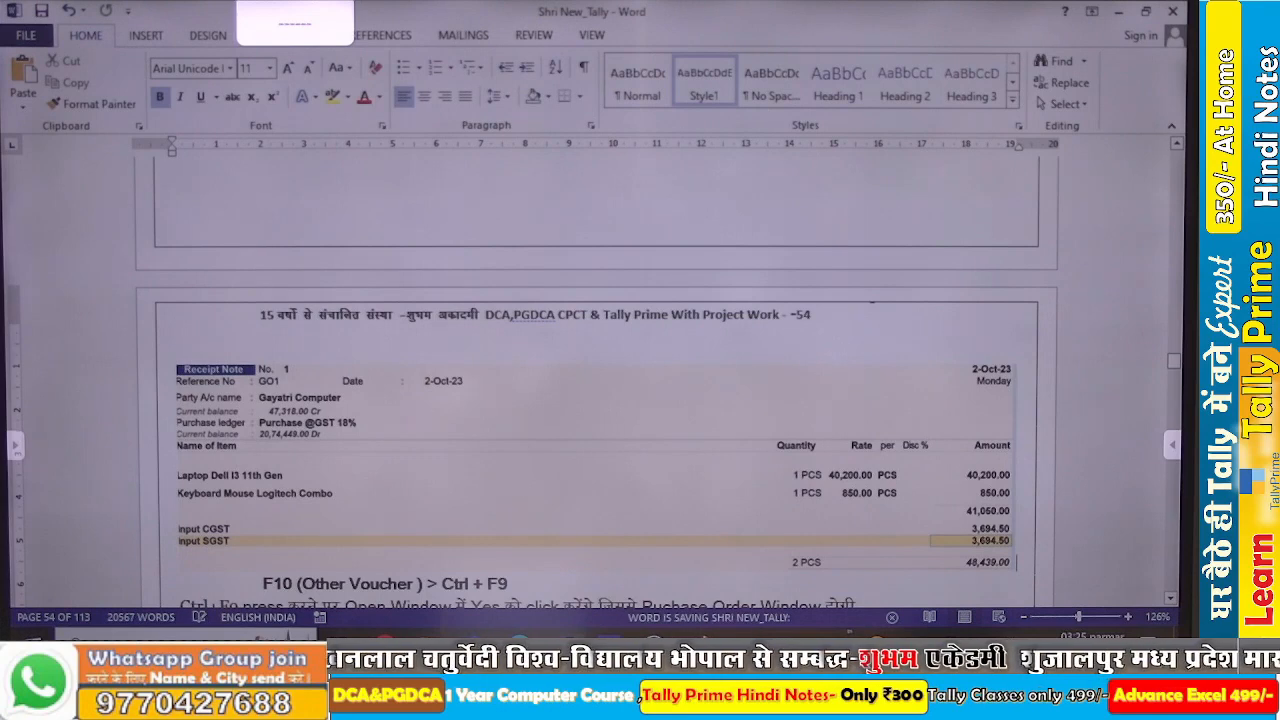
Switch back to TallyPrime, save the receipt note and start a Purchase voucher with voucher class Not Applicable.
{"action": "key", "text": "alt+Tab"}
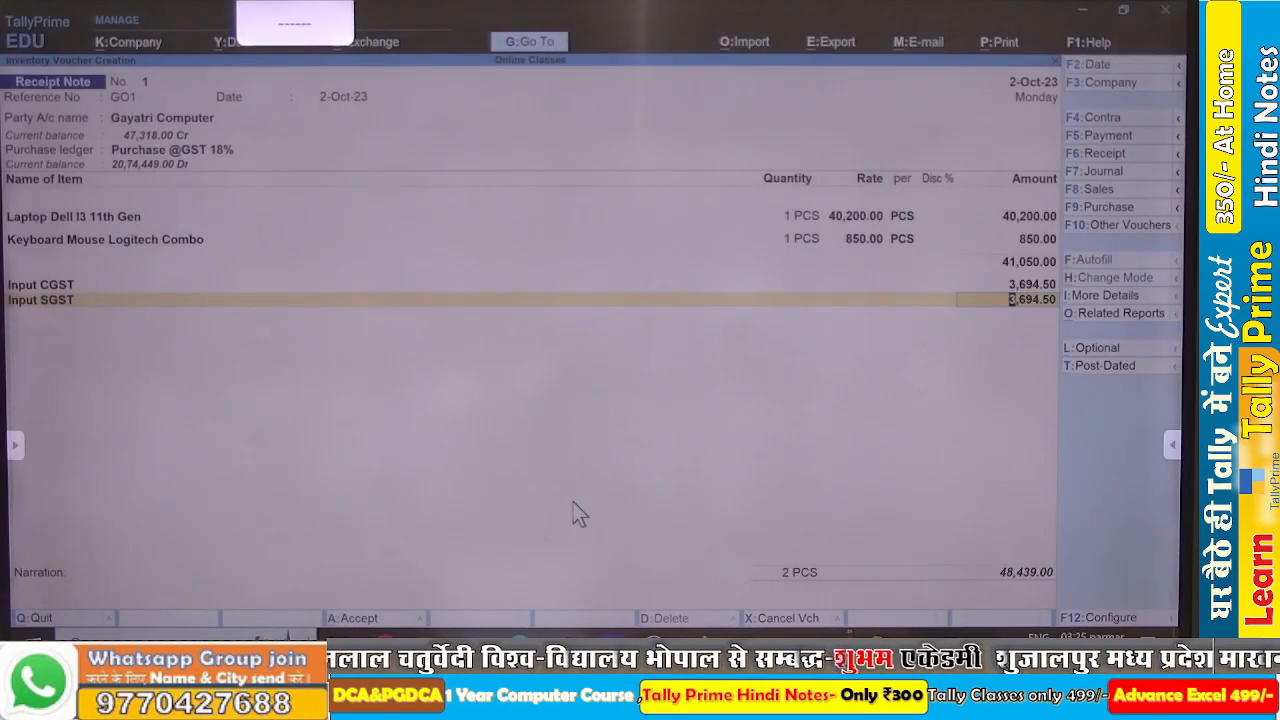
{"action": "key", "text": "ctrl+a"}
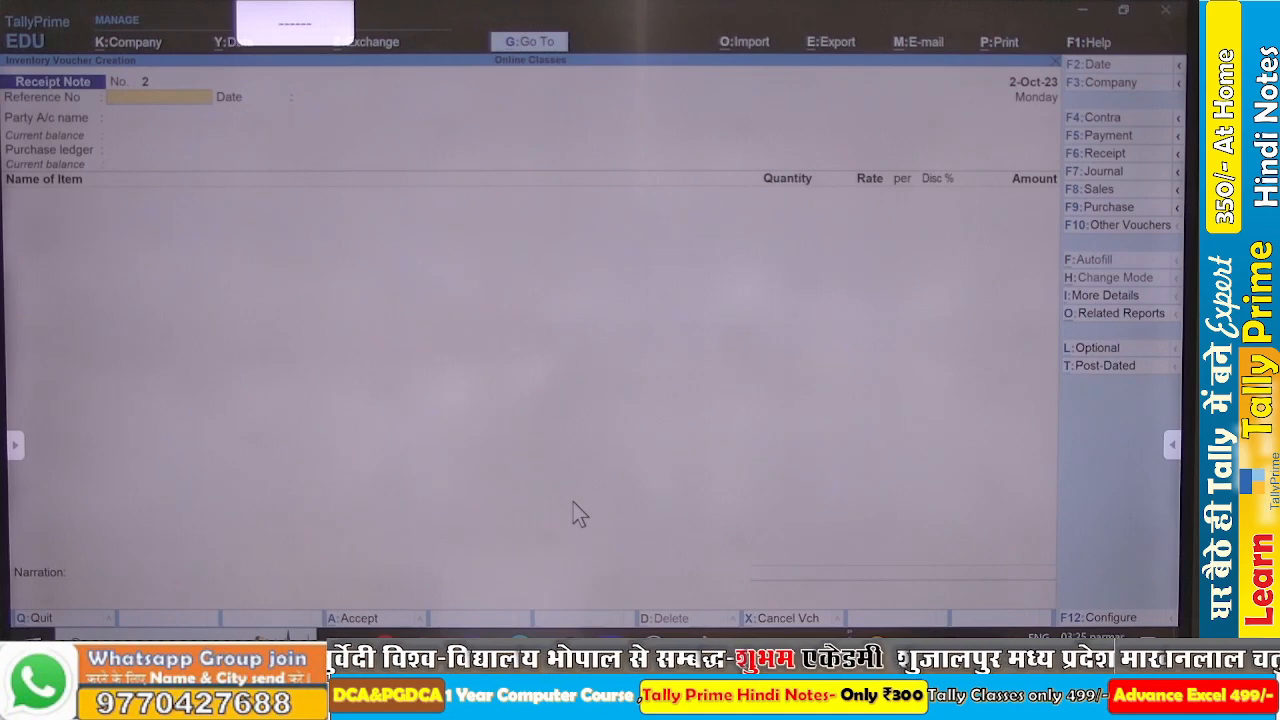
{"action": "key", "text": "F9"}
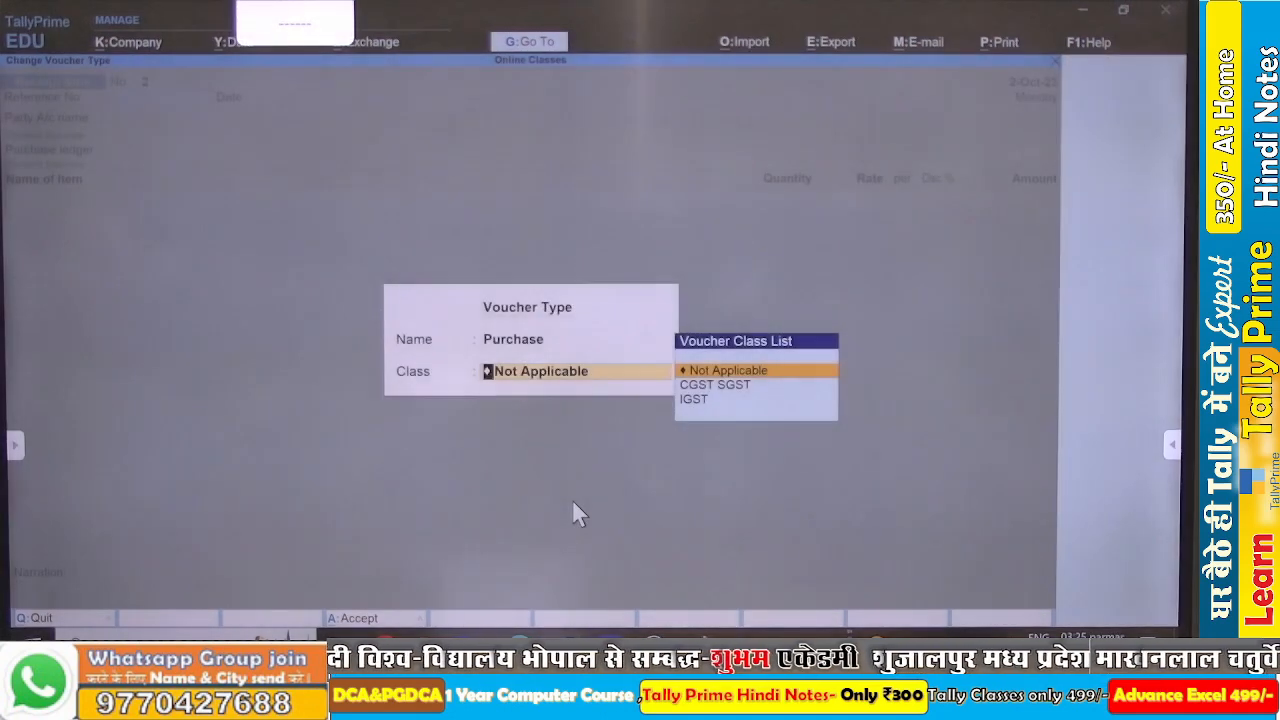
{"action": "key", "text": "Return"}
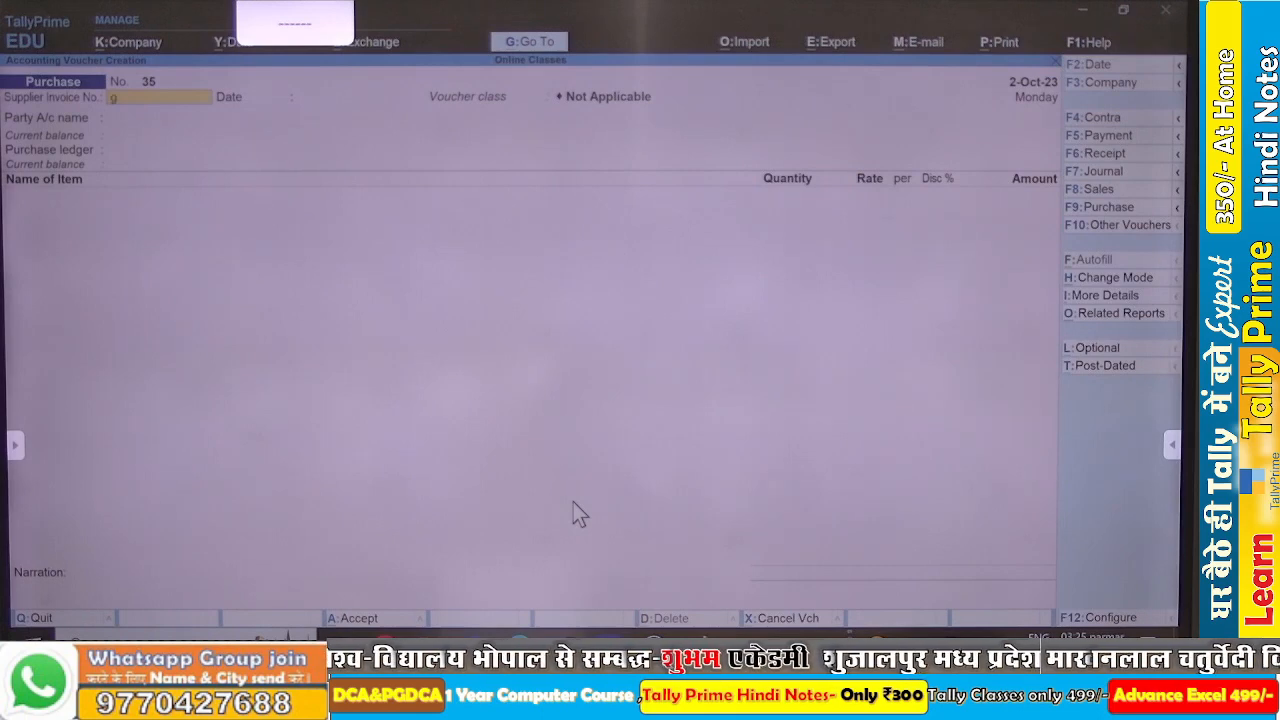
Enter the purchase order's number as supplier invoice number, keep the date 2-Oct-23 and set Gayatri Computer as the party with its default details.
{"action": "key", "text": "Return"}
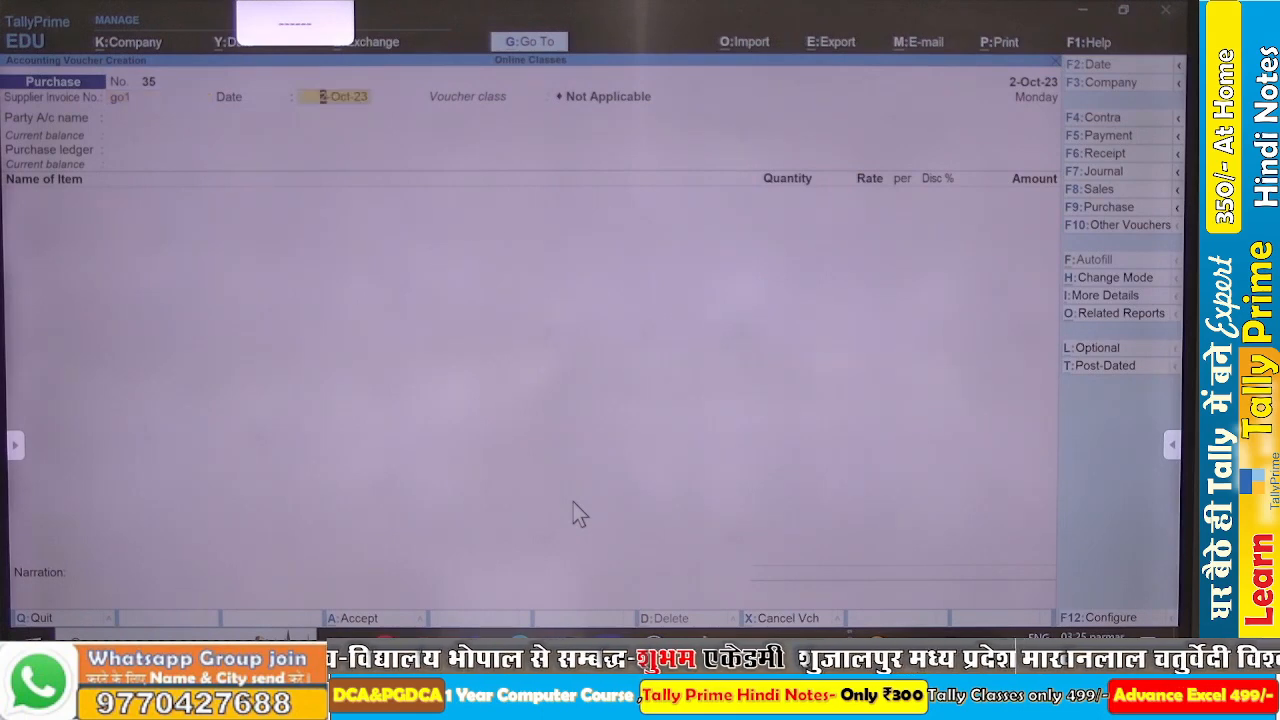
{"action": "key", "text": "Return"}
{"action": "key", "text": "Return"}
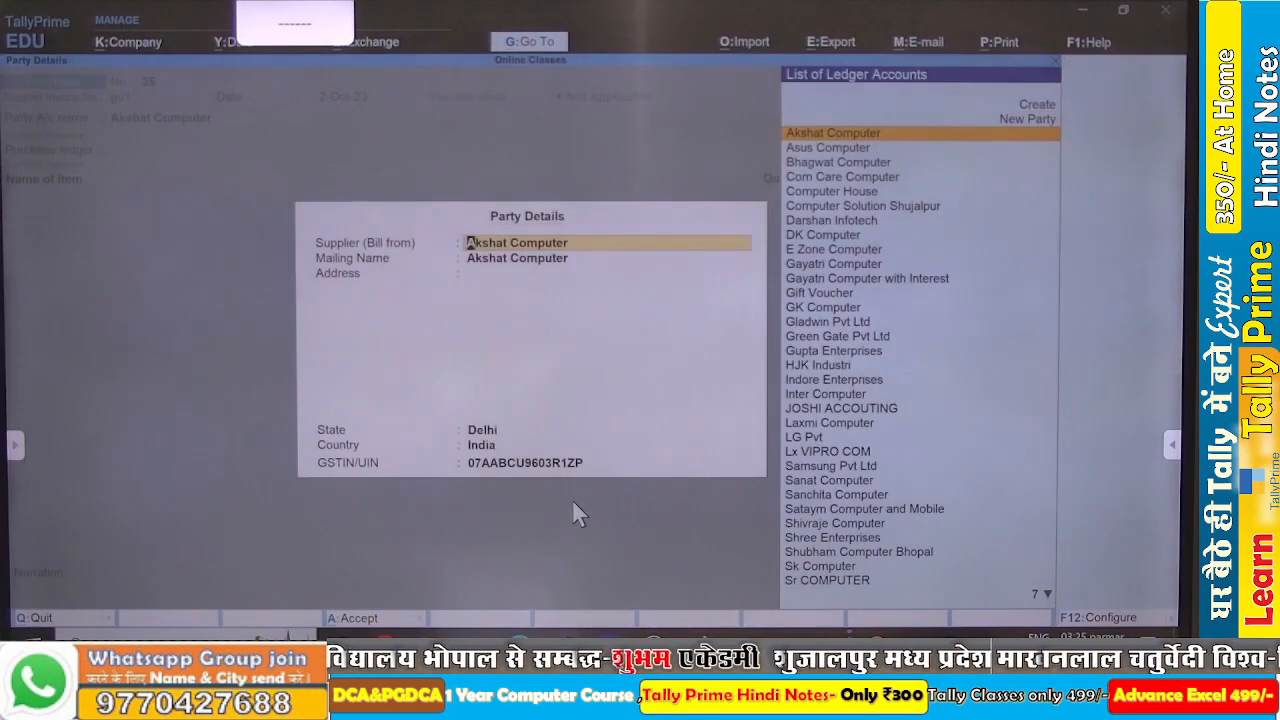
{"action": "key", "text": "ctrl+a"}
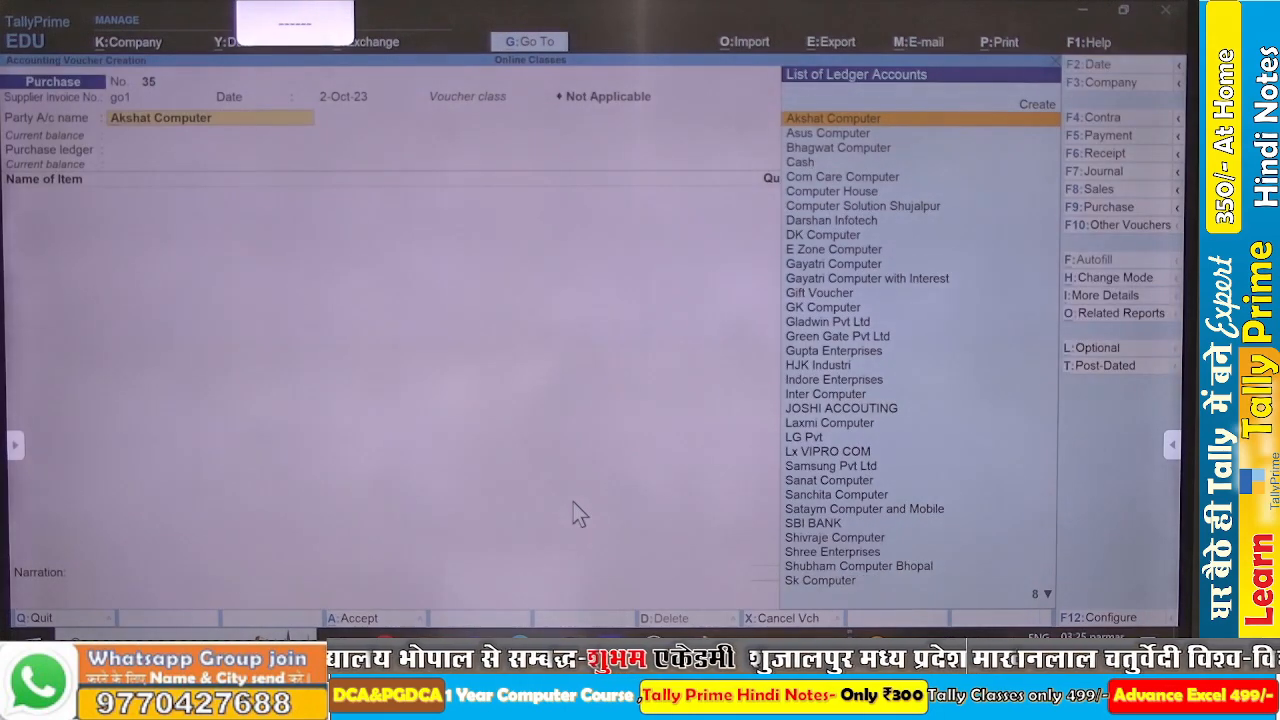
{"action": "type", "text": "Ga"}
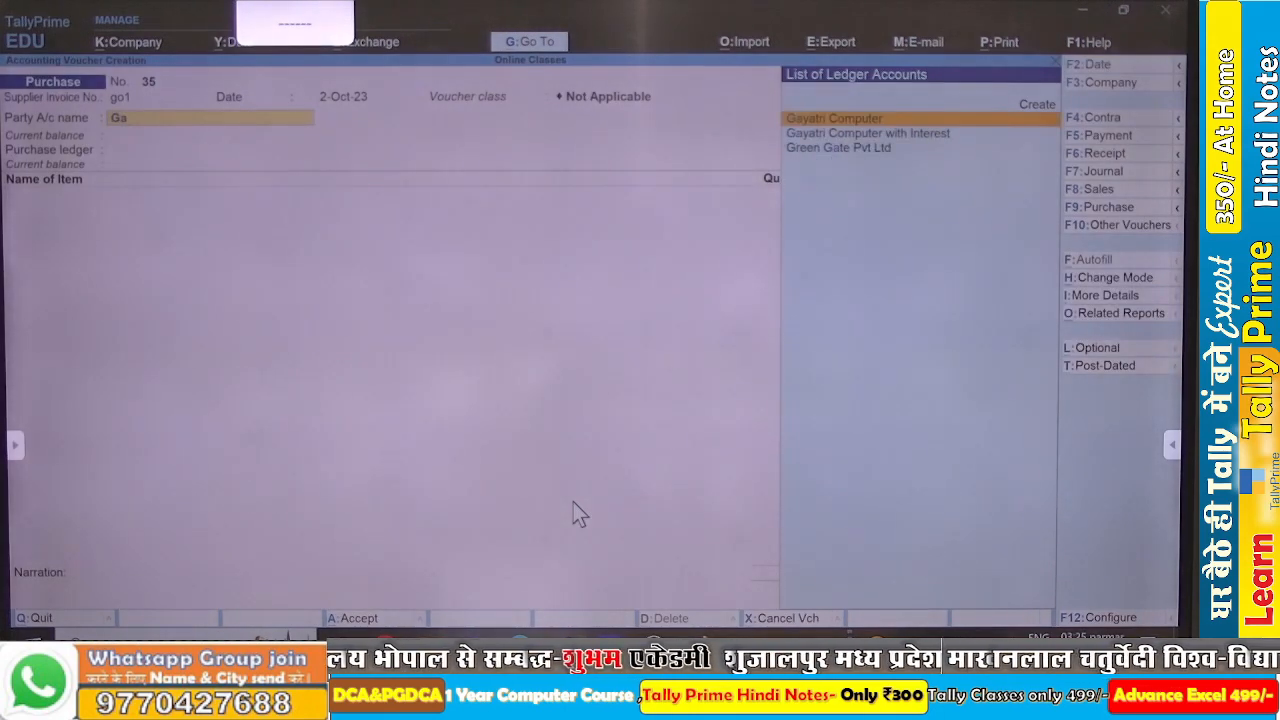
{"action": "key", "text": "Return"}
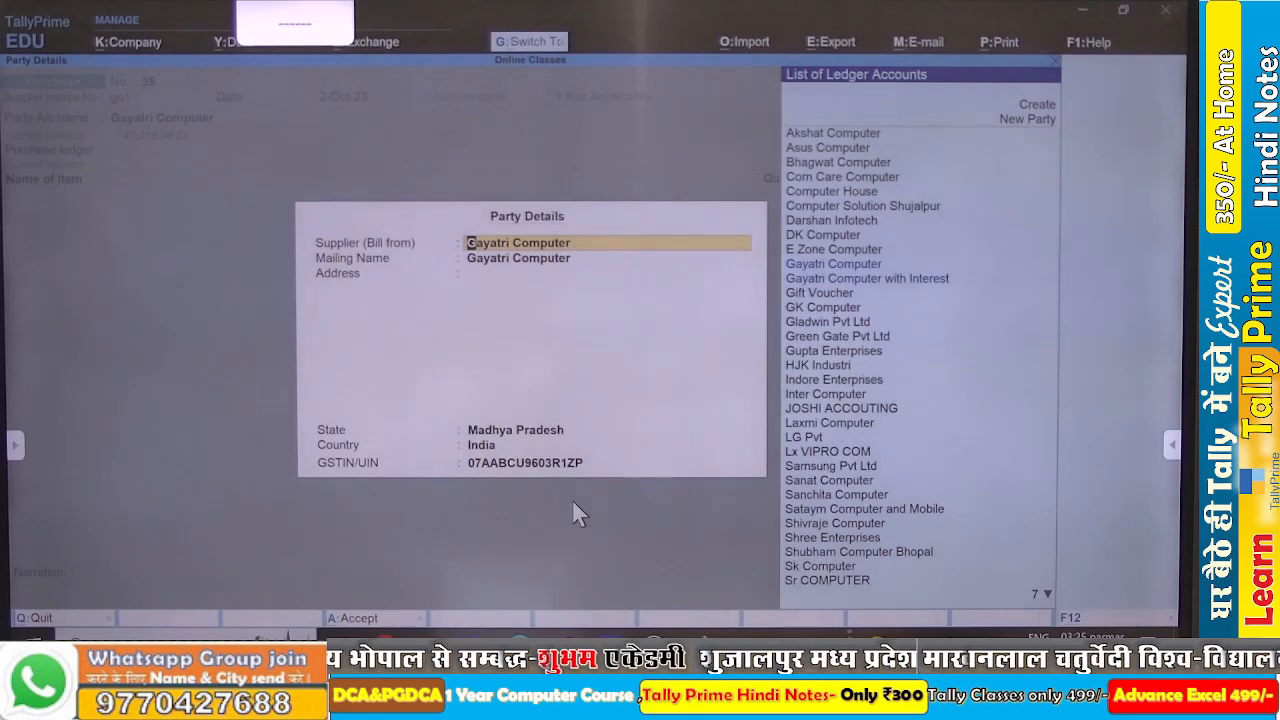
{"action": "key", "text": "ctrl+a"}
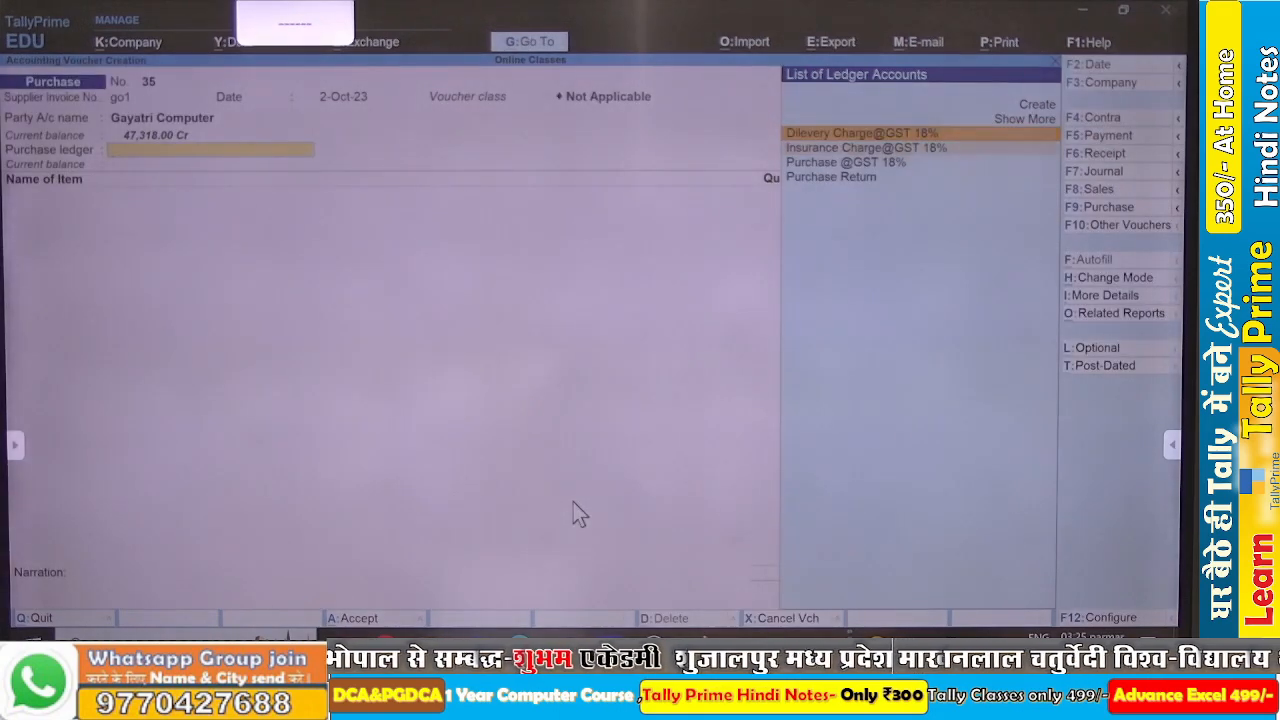
{"action": "key", "text": "Down"}
{"action": "key", "text": "Down"}
{"action": "key", "text": "Down"}
{"action": "key", "text": "Up"}
{"action": "key", "text": "Return"}
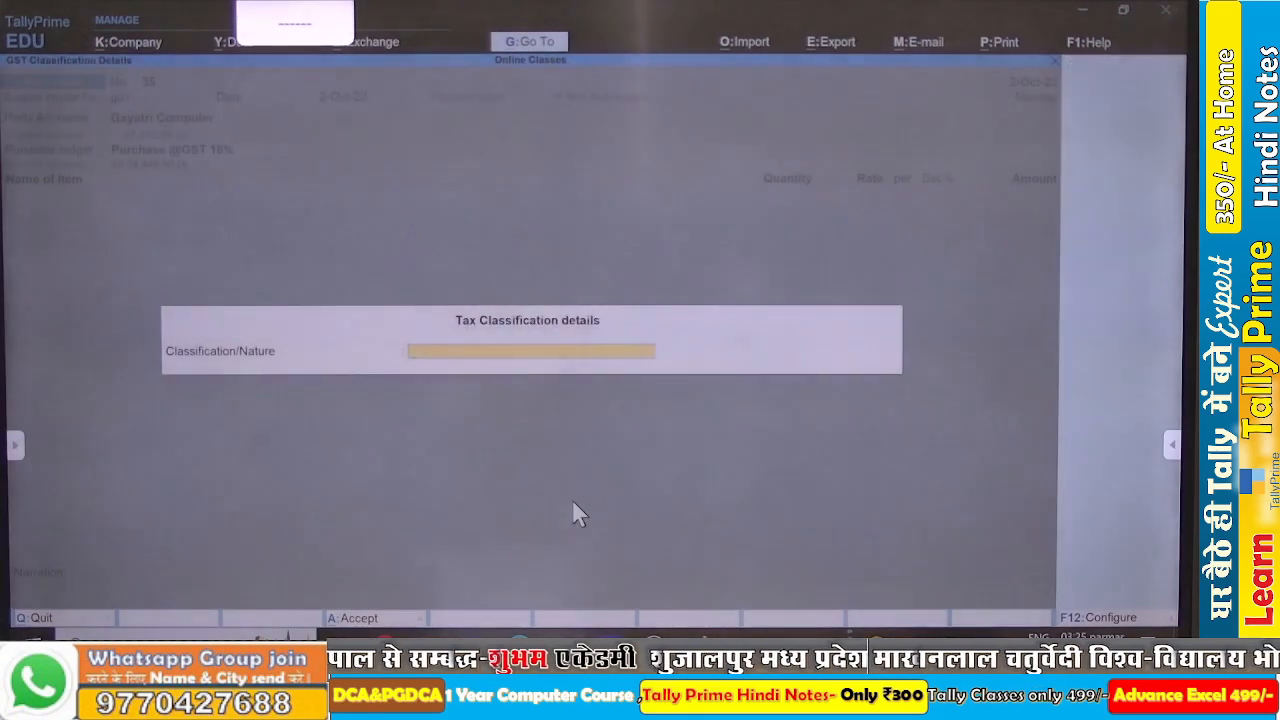
Set the purchase's tax classification to Purchase Taxable.
{"action": "type", "text": "Pu"}
{"action": "key", "text": "Down"}
{"action": "key", "text": "Down"}
{"action": "key", "text": "Down"}
{"action": "key", "text": "Down"}
{"action": "key", "text": "Down"}
{"action": "key", "text": "Down"}
{"action": "key", "text": "Down"}
{"action": "key", "text": "Down"}
{"action": "key", "text": "Down"}
{"action": "key", "text": "Down"}
{"action": "key", "text": "Down"}
{"action": "key", "text": "Down"}
{"action": "key", "text": "Down"}
{"action": "key", "text": "Down"}
{"action": "key", "text": "Down"}
{"action": "key", "text": "Down"}
{"action": "key", "text": "Down"}
{"action": "key", "text": "Down"}
{"action": "key", "text": "Down"}
{"action": "key", "text": "Down"}
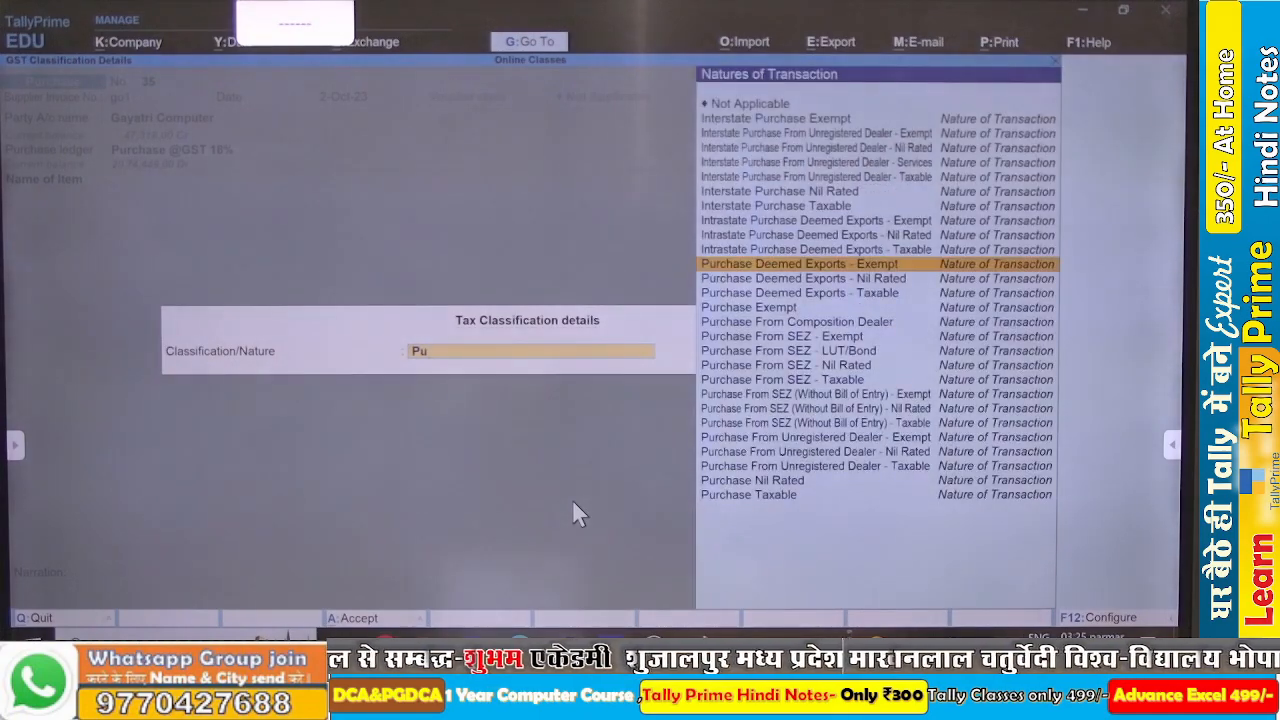
{"action": "key", "text": "Return"}
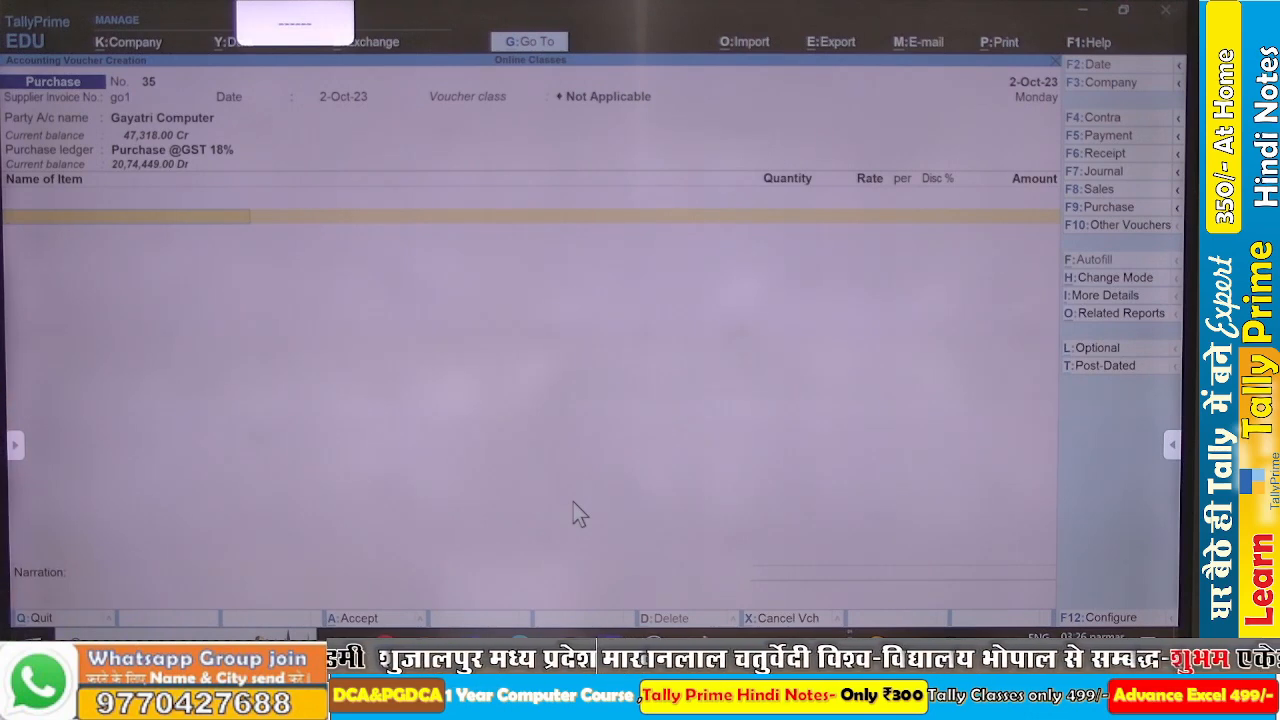
Try to add Laptop Dell I3 11th Gen against its receipt note tracking number, and discard the unfinished Purchase voucher.
{"action": "type", "text": "La"}
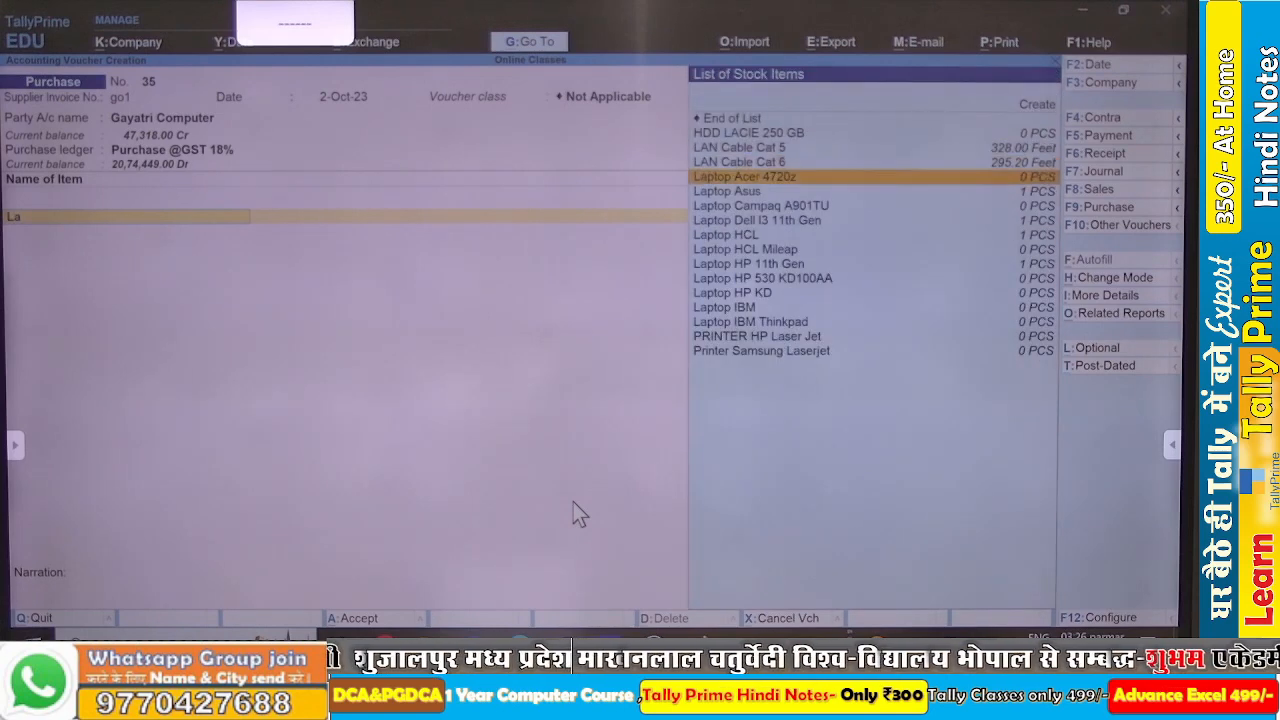
{"action": "key", "text": "Down"}
{"action": "key", "text": "Down"}
{"action": "key", "text": "Down"}
{"action": "key", "text": "Return"}
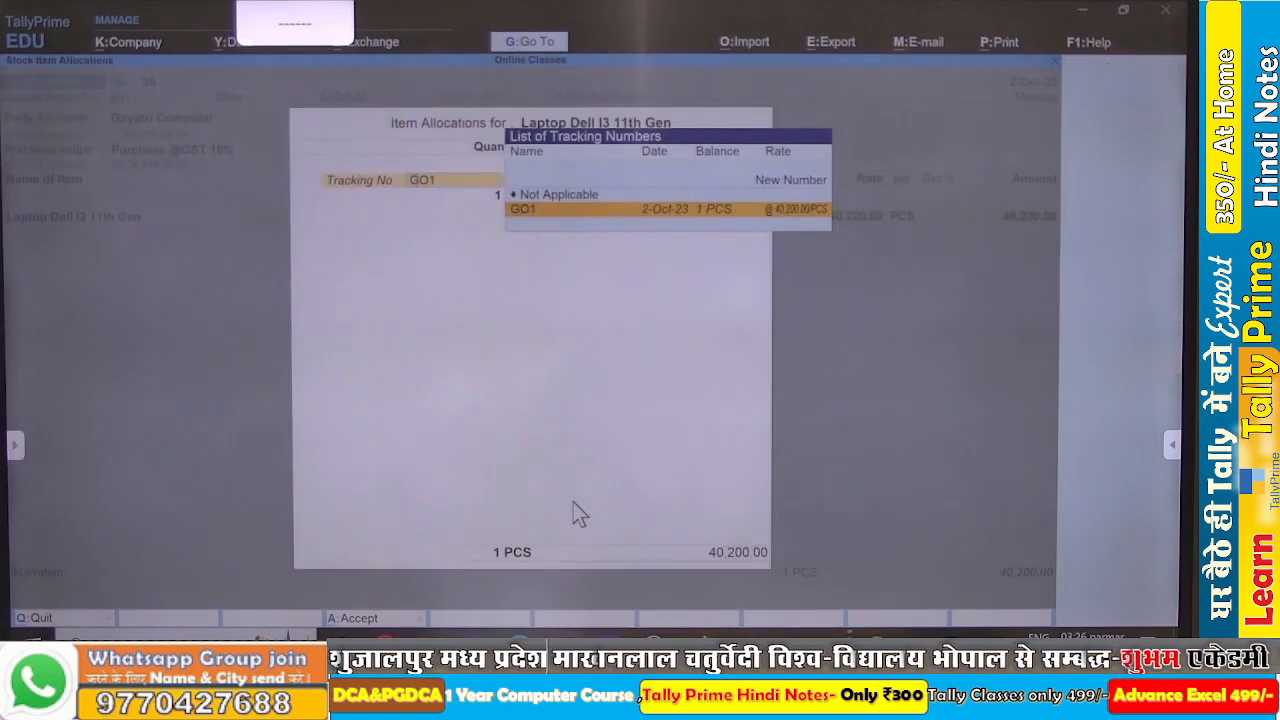
{"action": "key", "text": "Escape"}
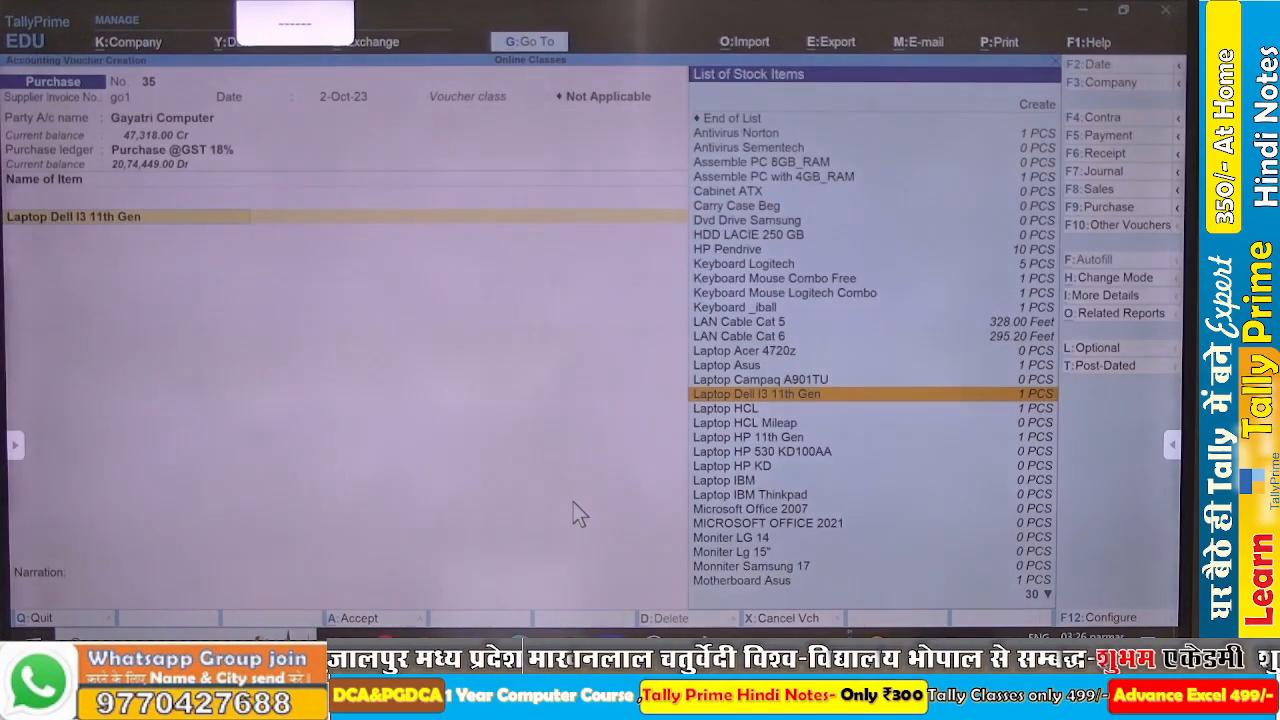
{"action": "key", "text": "BackSpace"}
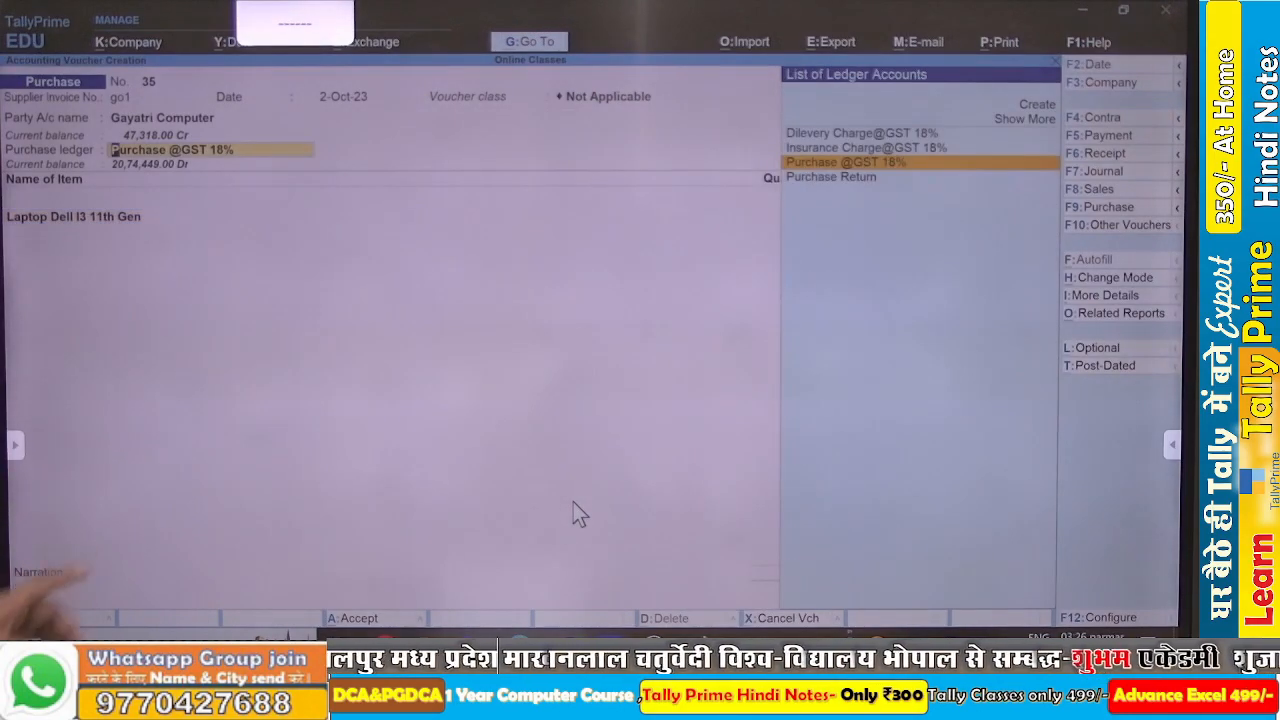
{"action": "key", "text": "Return"}
{"action": "key", "text": "Return"}
{"action": "key", "text": "Return"}
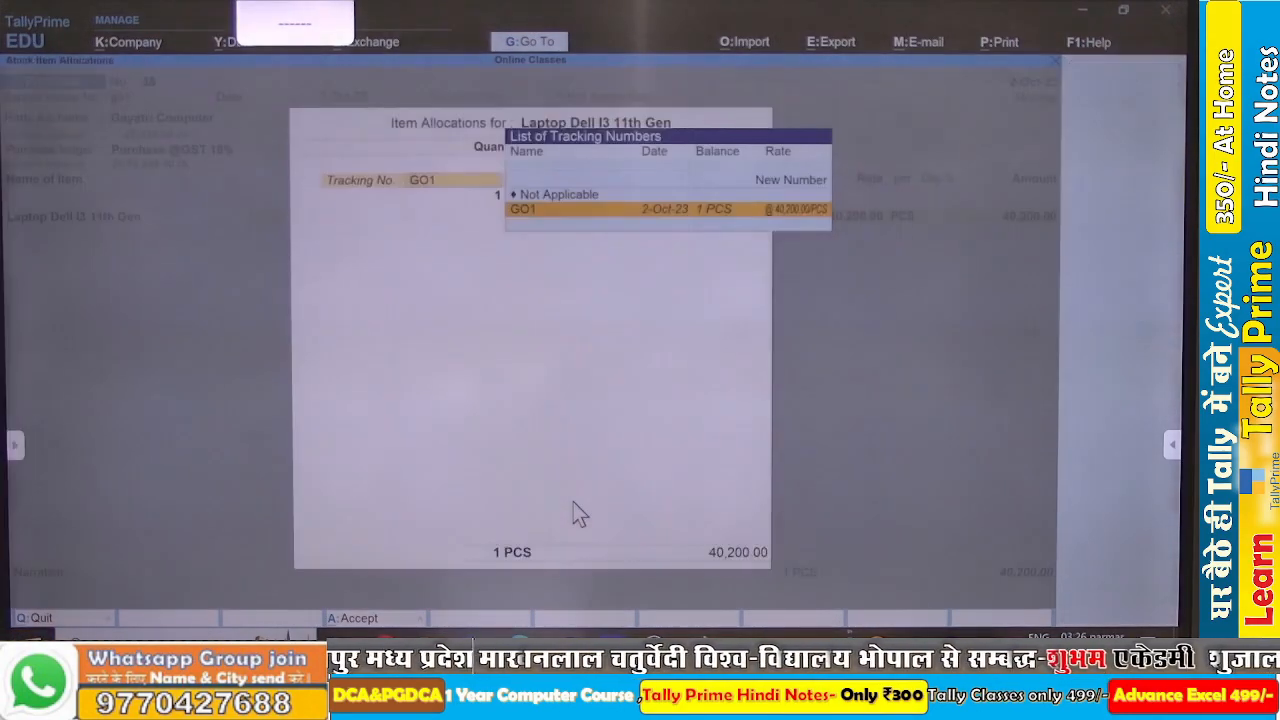
{"action": "key", "text": "Escape"}
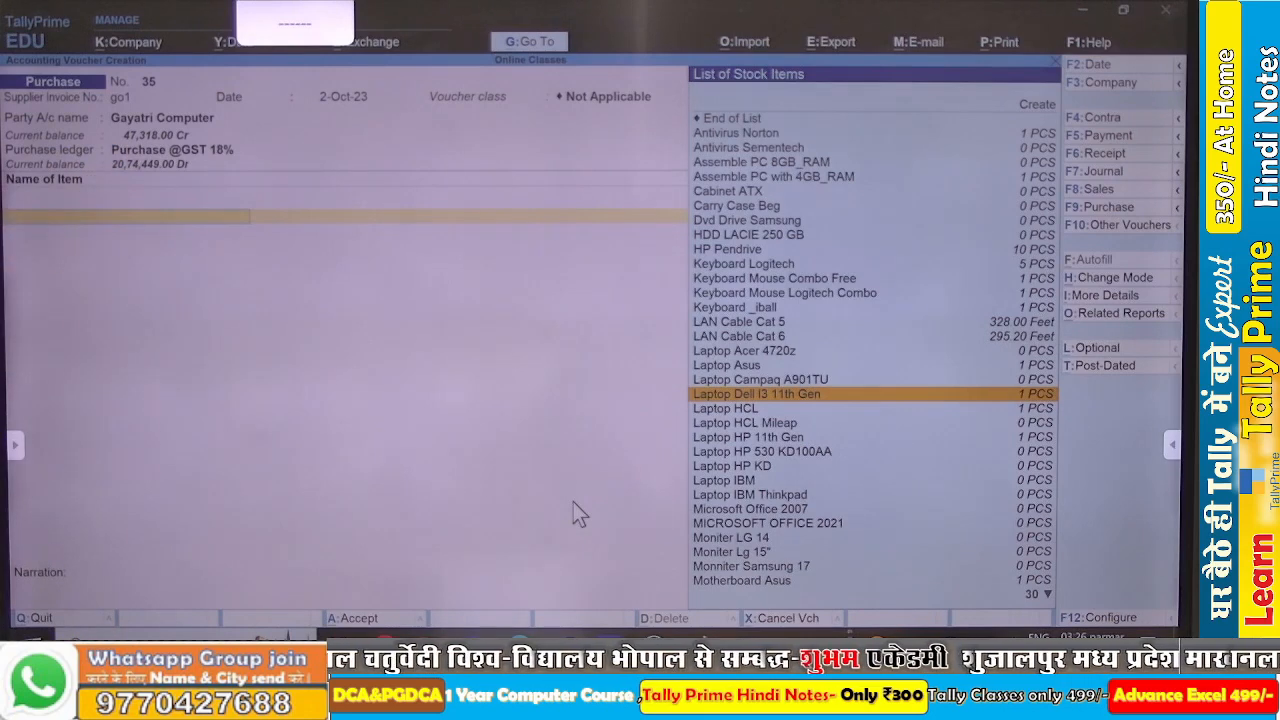
{"action": "key", "text": "Escape"}
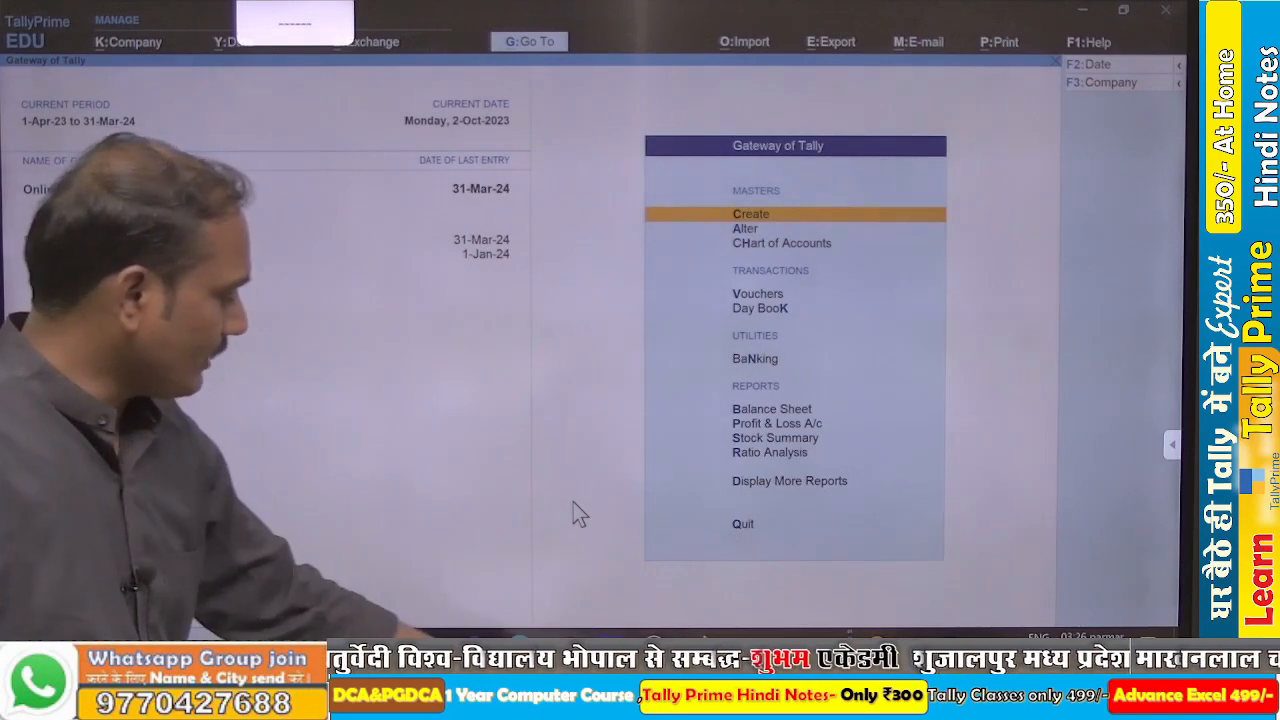
Glance at the receipt note in Word, return to TallyPrime and start a new Purchase voucher with supplier invoice number 0, dated 2-Oct-23.
{"action": "key", "text": "alt+Tab"}
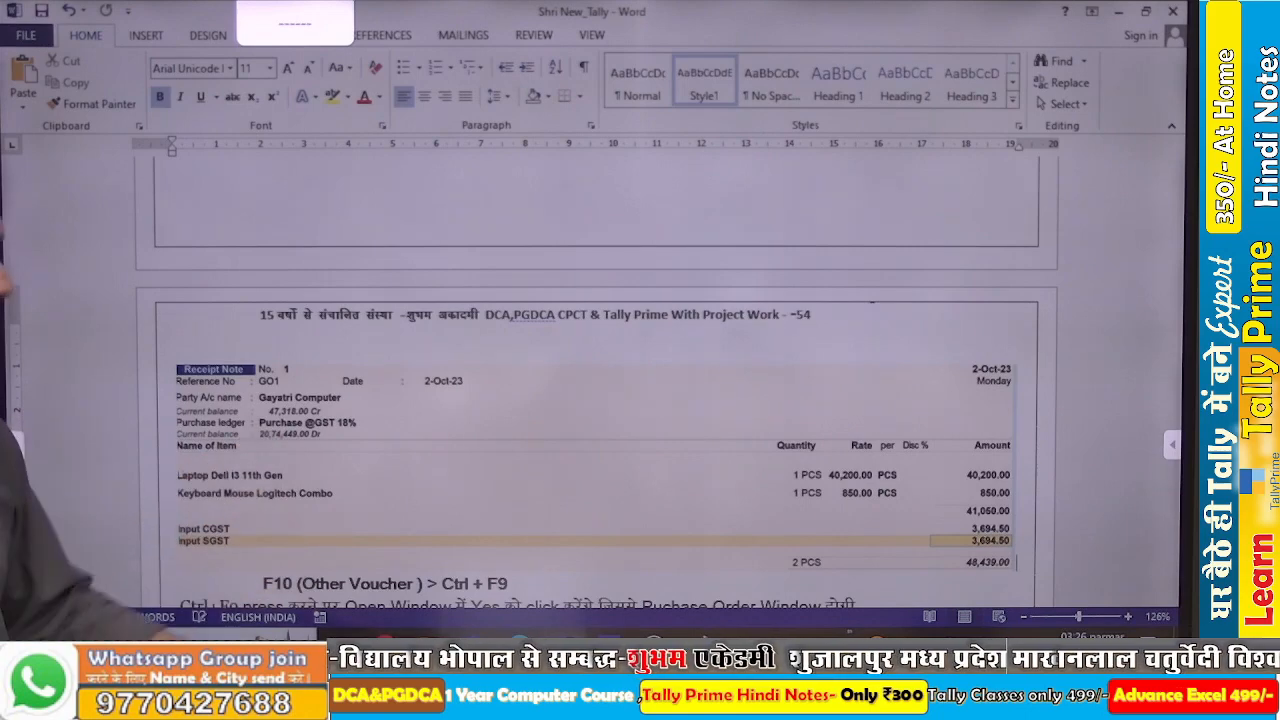
{"action": "left_click", "coordinate": [430, 639]}
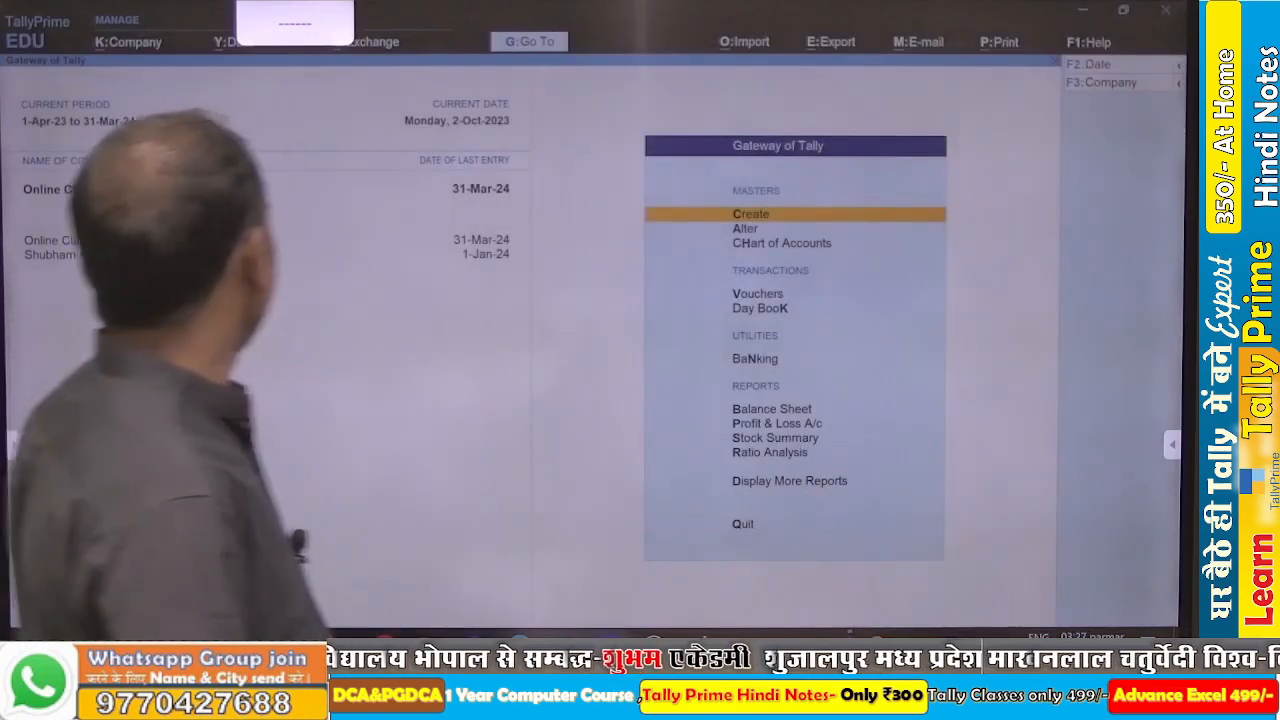
{"action": "key", "text": "v"}
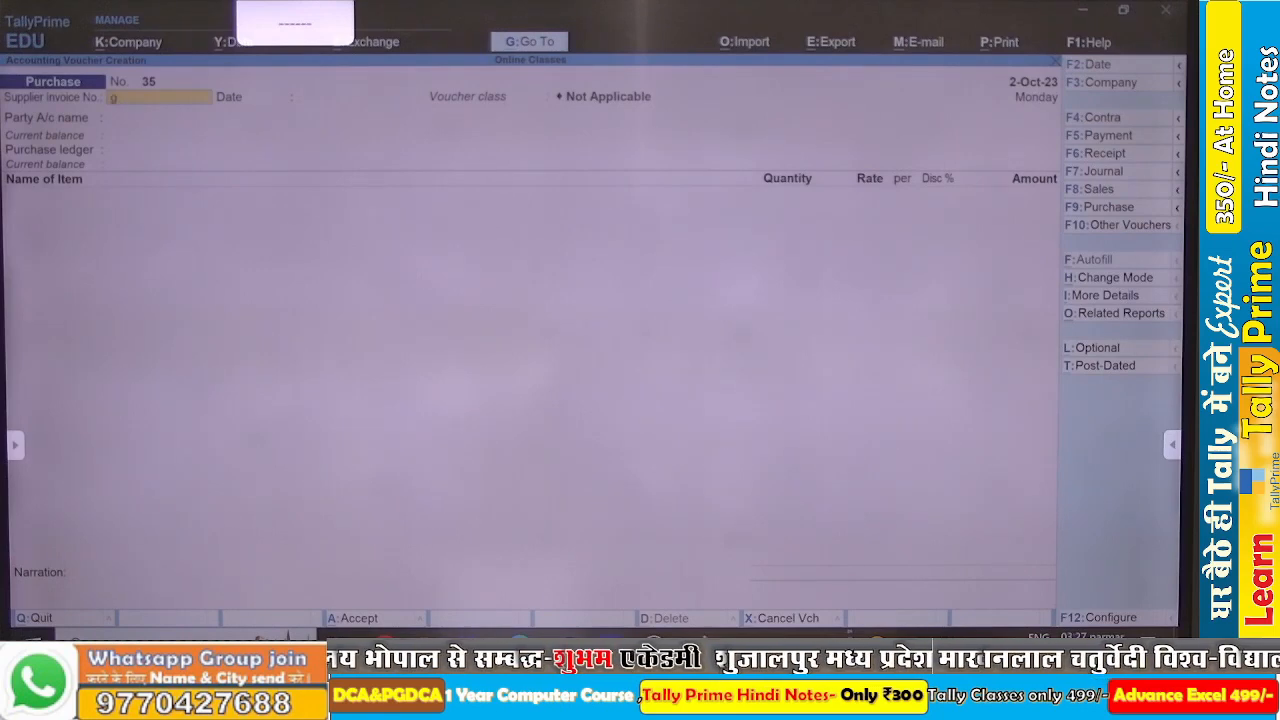
{"action": "type", "text": "go1"}
{"action": "key", "text": "Return"}
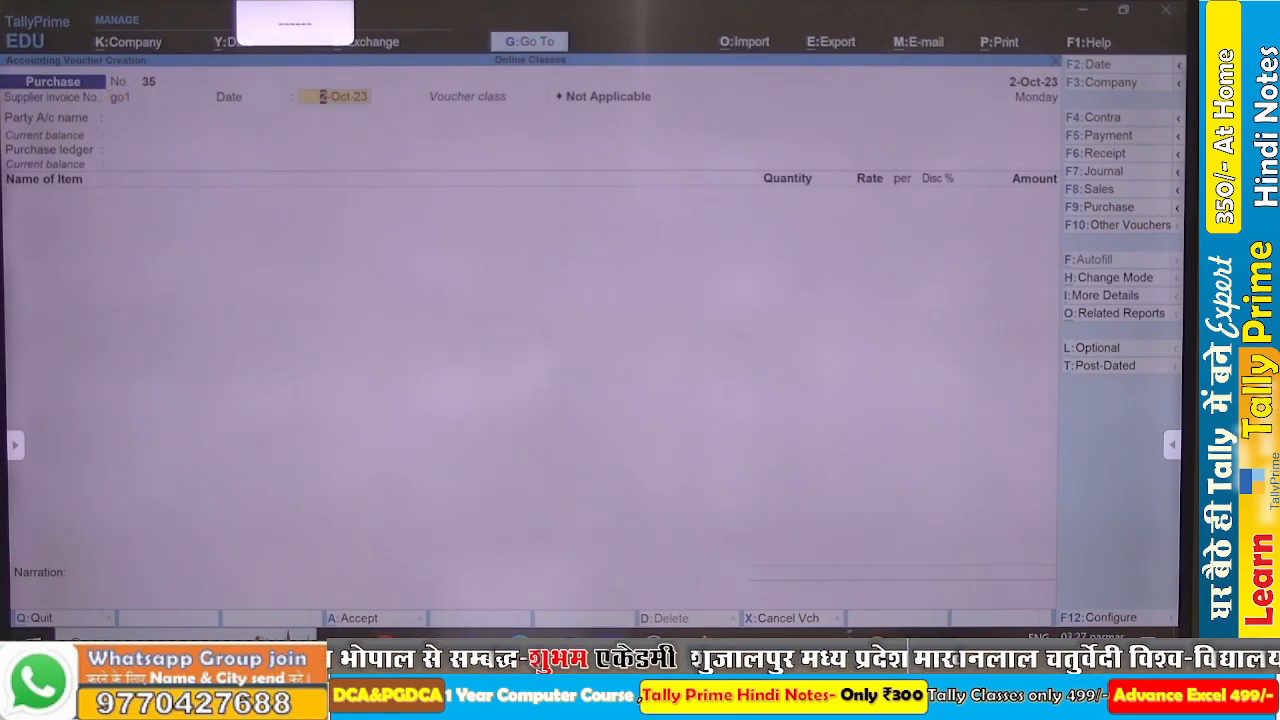
{"action": "key", "text": "Return"}
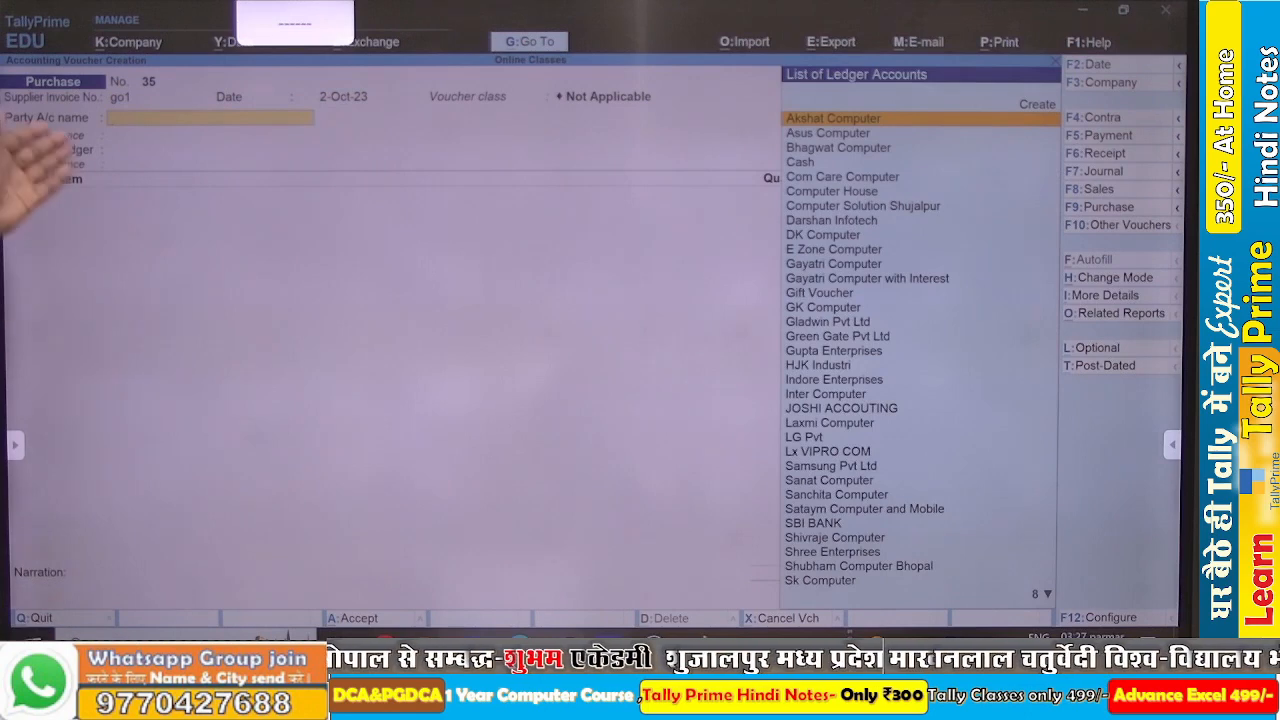
{"action": "key", "text": "BackSpace"}
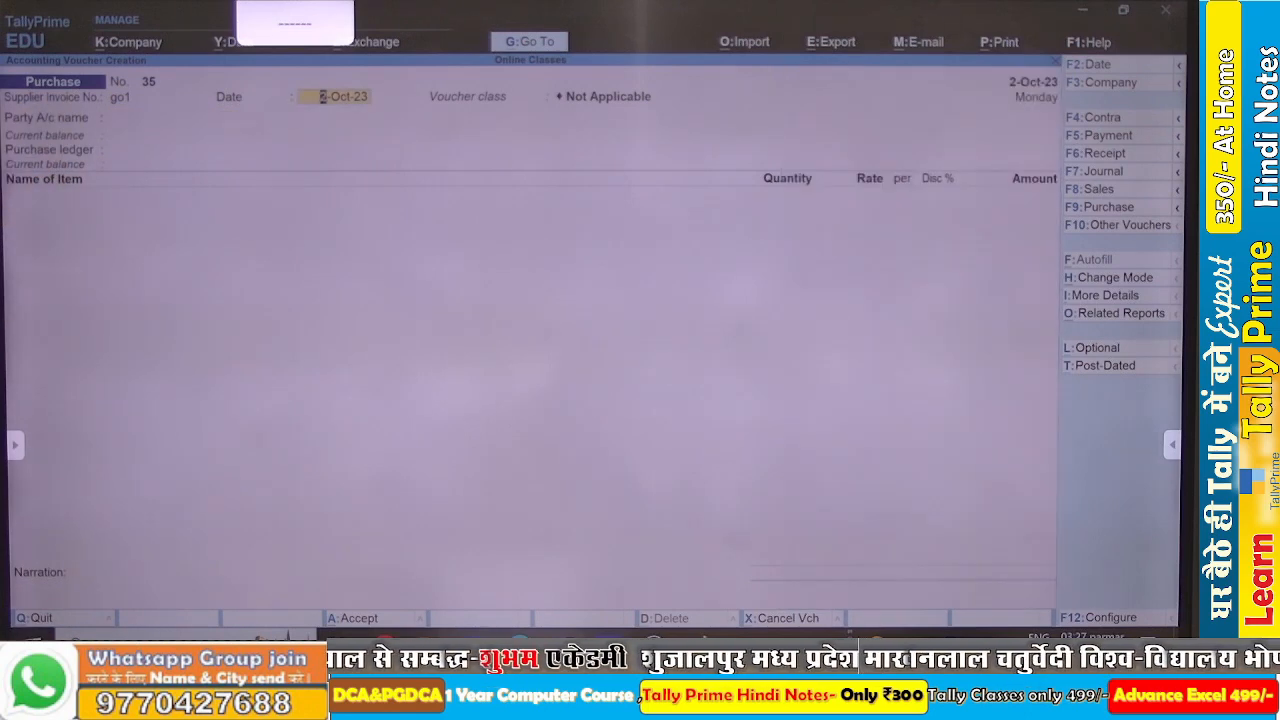
{"action": "key", "text": "BackSpace"}
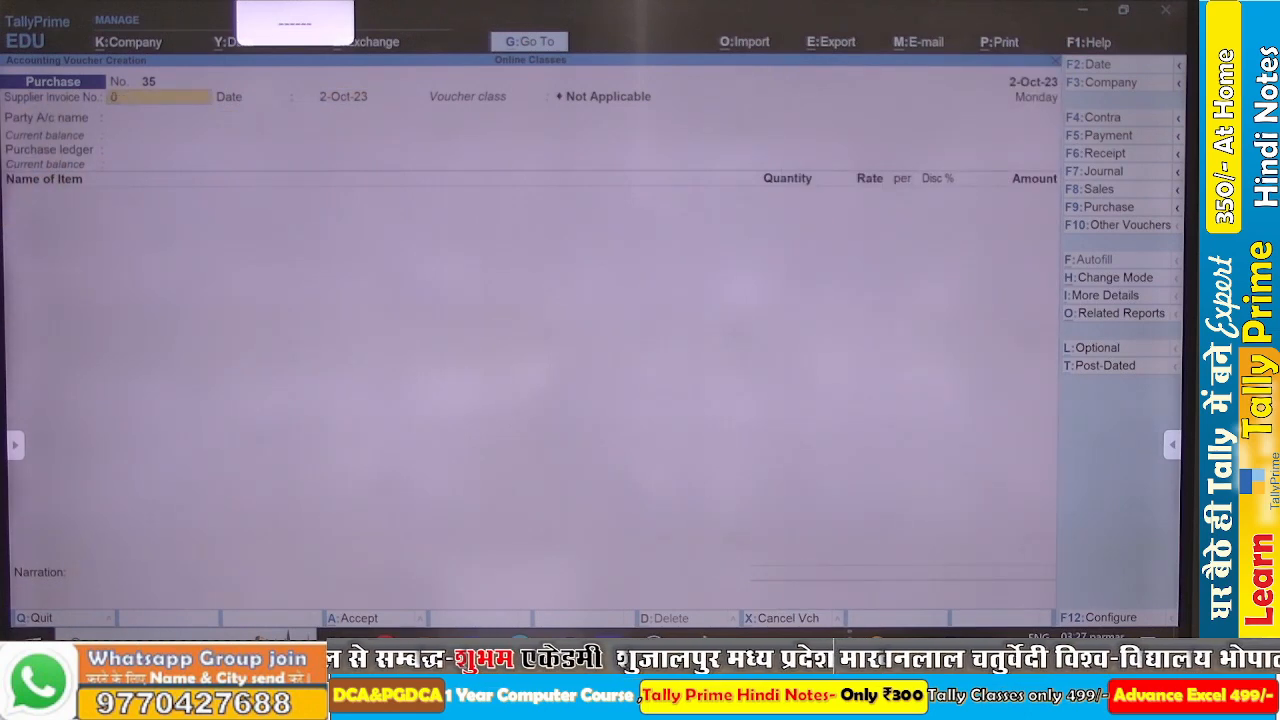
{"action": "key", "text": "Return"}
{"action": "key", "text": "Return"}
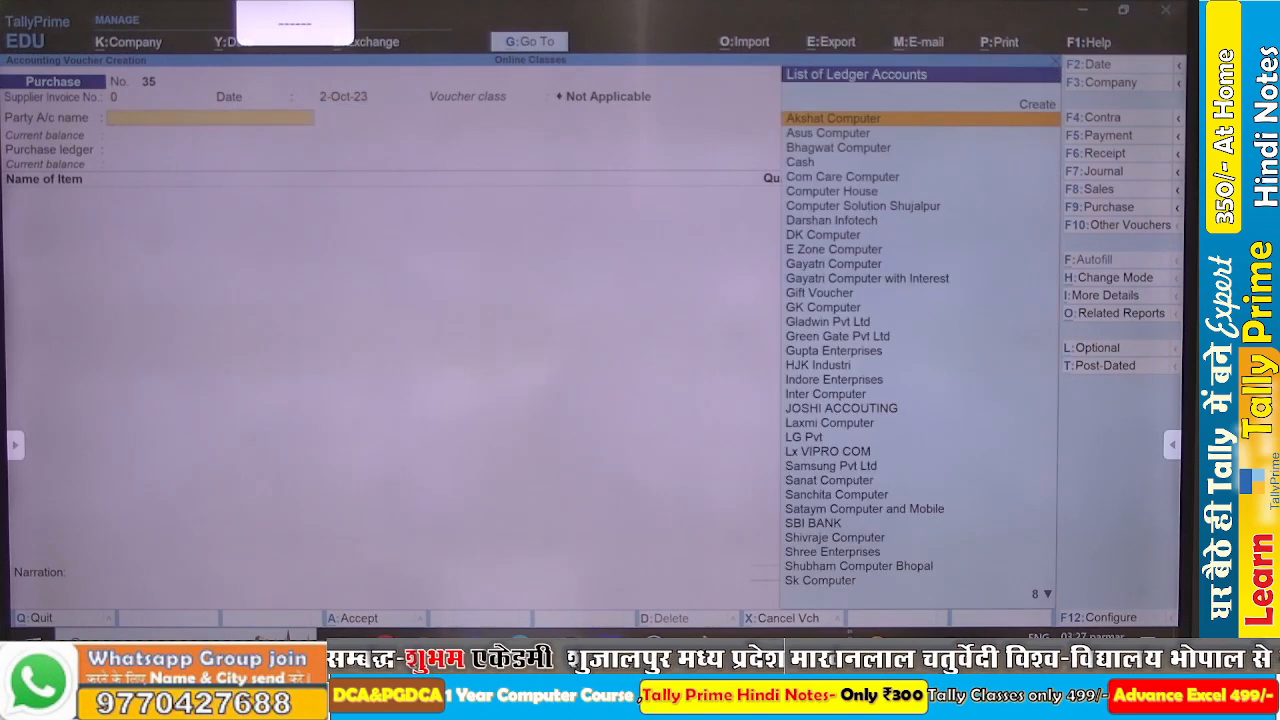
{"action": "type", "text": "ga"}
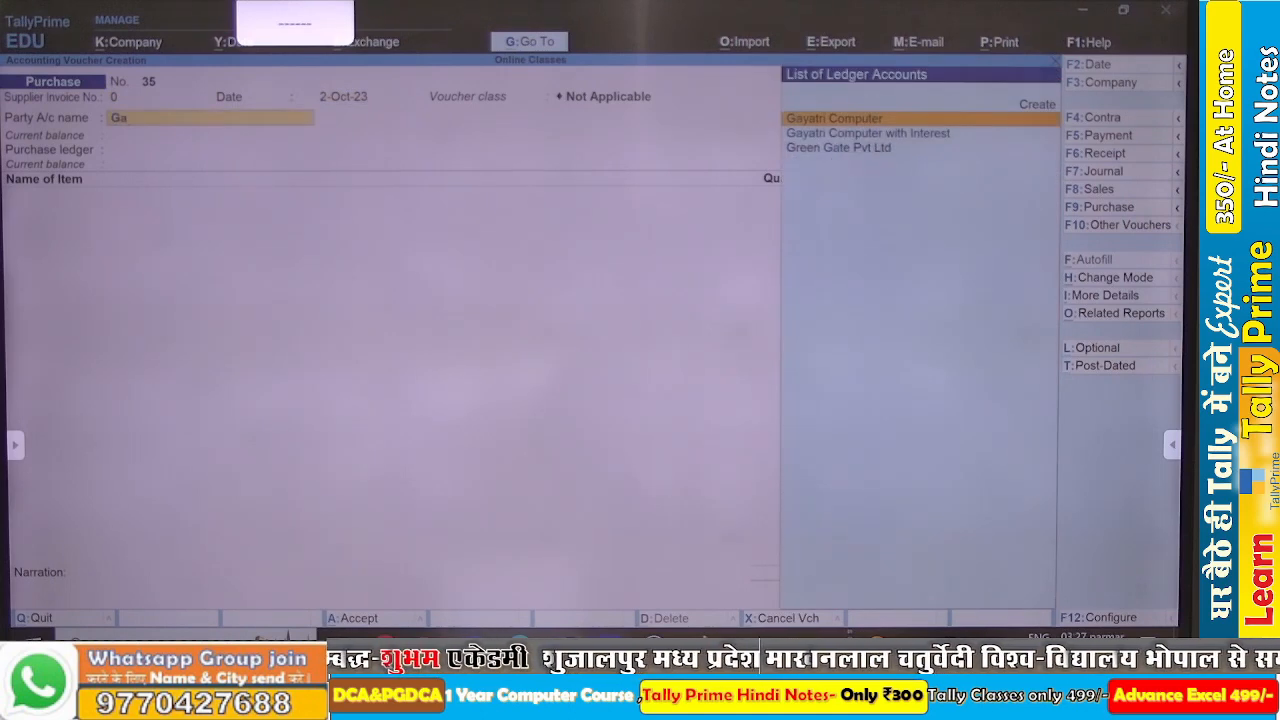
{"action": "key", "text": "Return"}
{"action": "key", "text": "ctrl+a"}
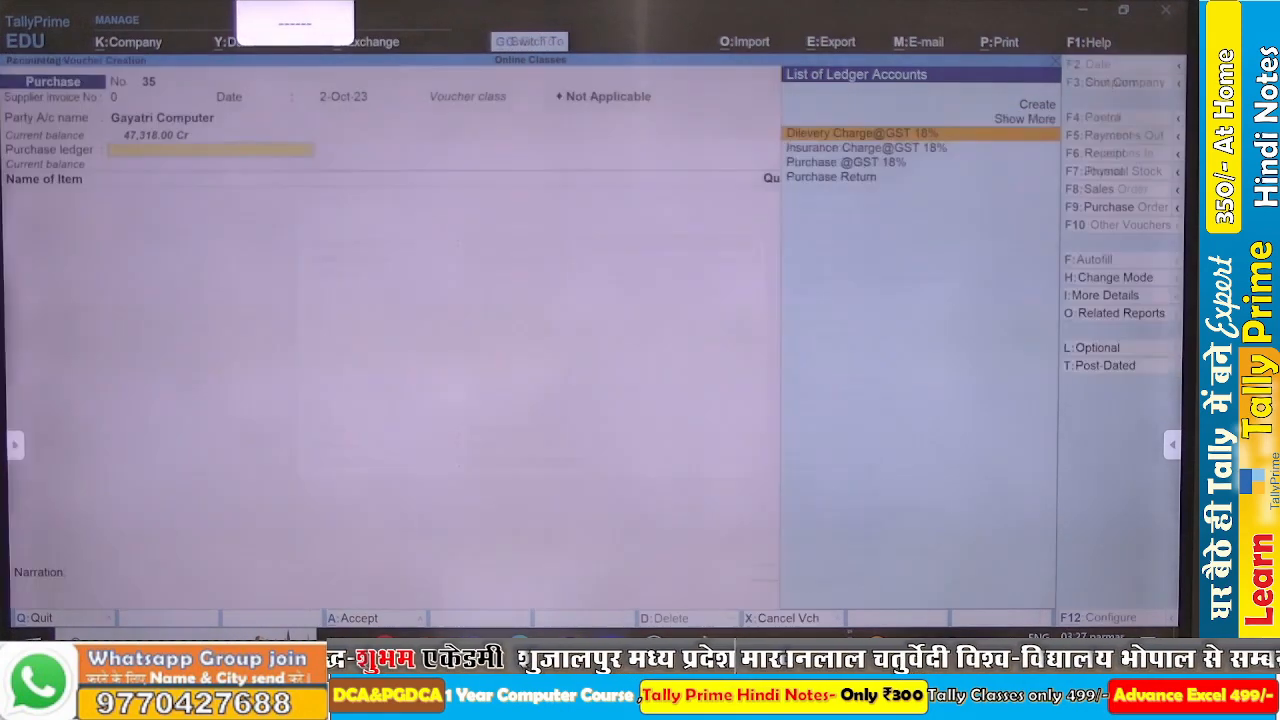
{"action": "type", "text": "p"}
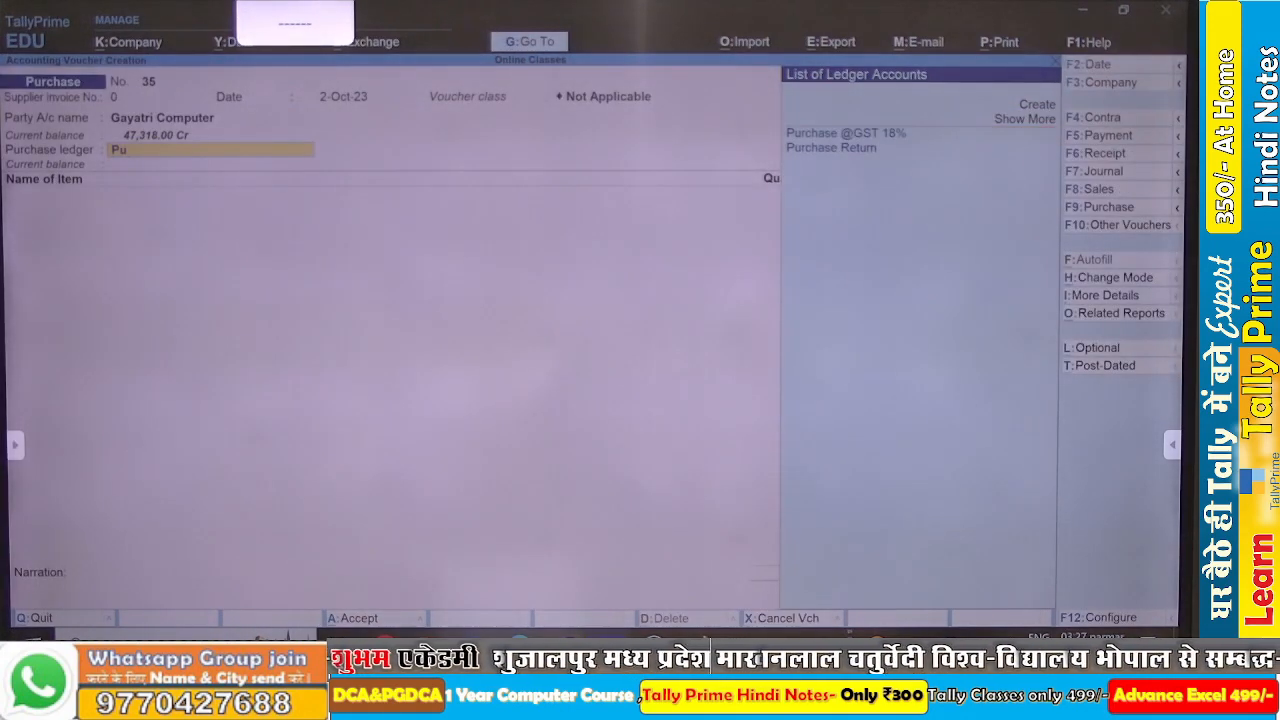
{"action": "key", "text": "Down"}
{"action": "key", "text": "Return"}
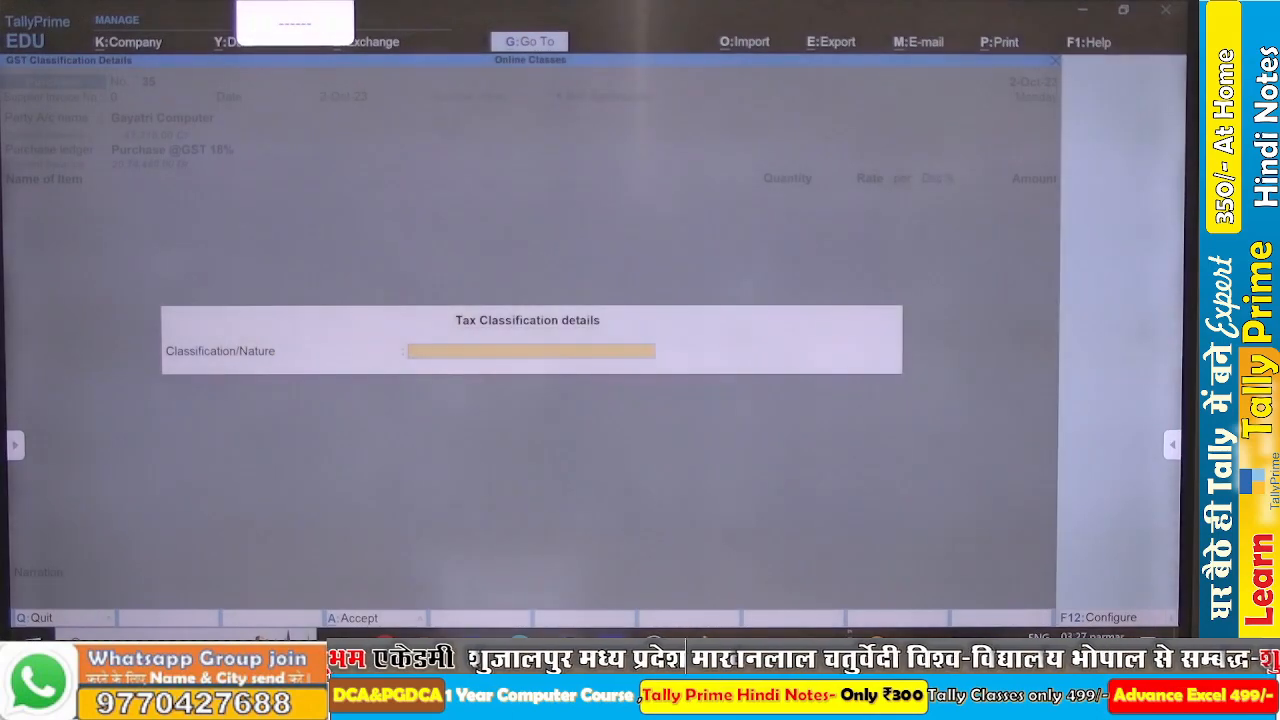
Classify the new voucher's nature of transaction as Purchase Taxable.
{"action": "type", "text": "pu"}
{"action": "key", "text": "Down"}
{"action": "key", "text": "Down"}
{"action": "key", "text": "Down"}
{"action": "key", "text": "Down"}
{"action": "key", "text": "Down"}
{"action": "key", "text": "Down"}
{"action": "key", "text": "Down"}
{"action": "key", "text": "Down"}
{"action": "key", "text": "Down"}
{"action": "key", "text": "Down"}
{"action": "key", "text": "Down"}
{"action": "key", "text": "Down"}
{"action": "key", "text": "Down"}
{"action": "key", "text": "Down"}
{"action": "key", "text": "Down"}
{"action": "key", "text": "Down"}
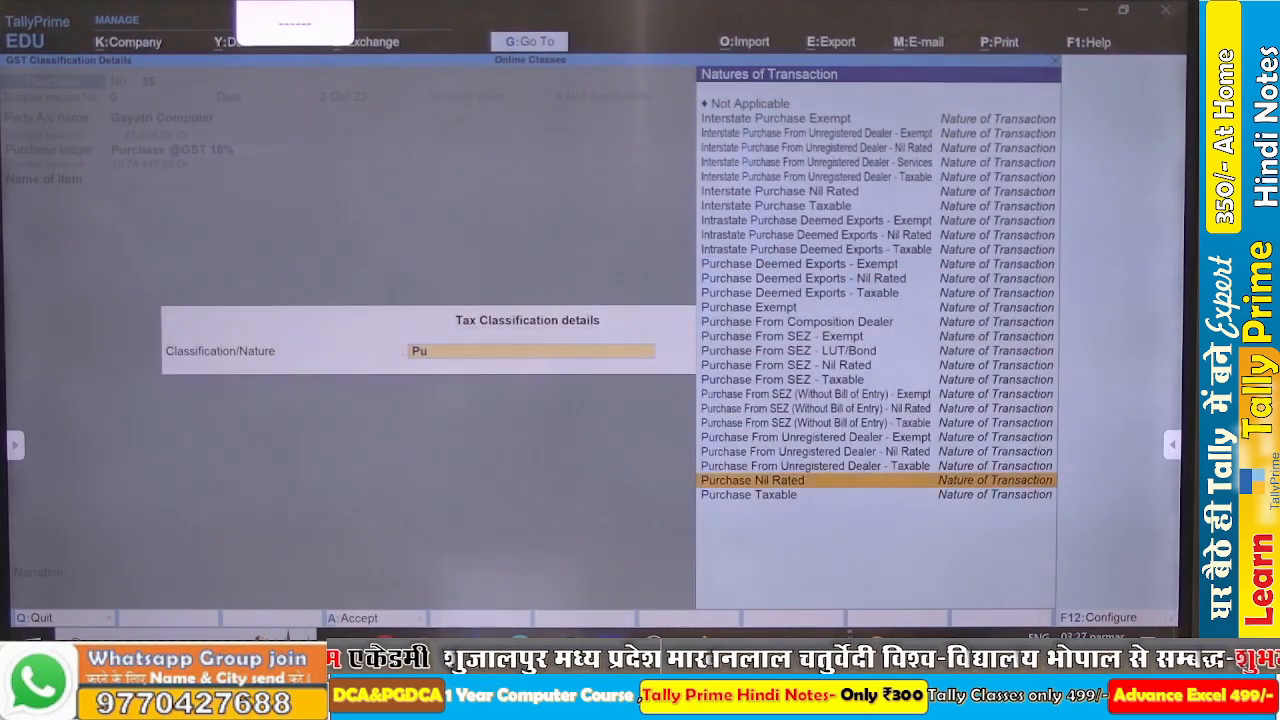
{"action": "key", "text": "Return"}
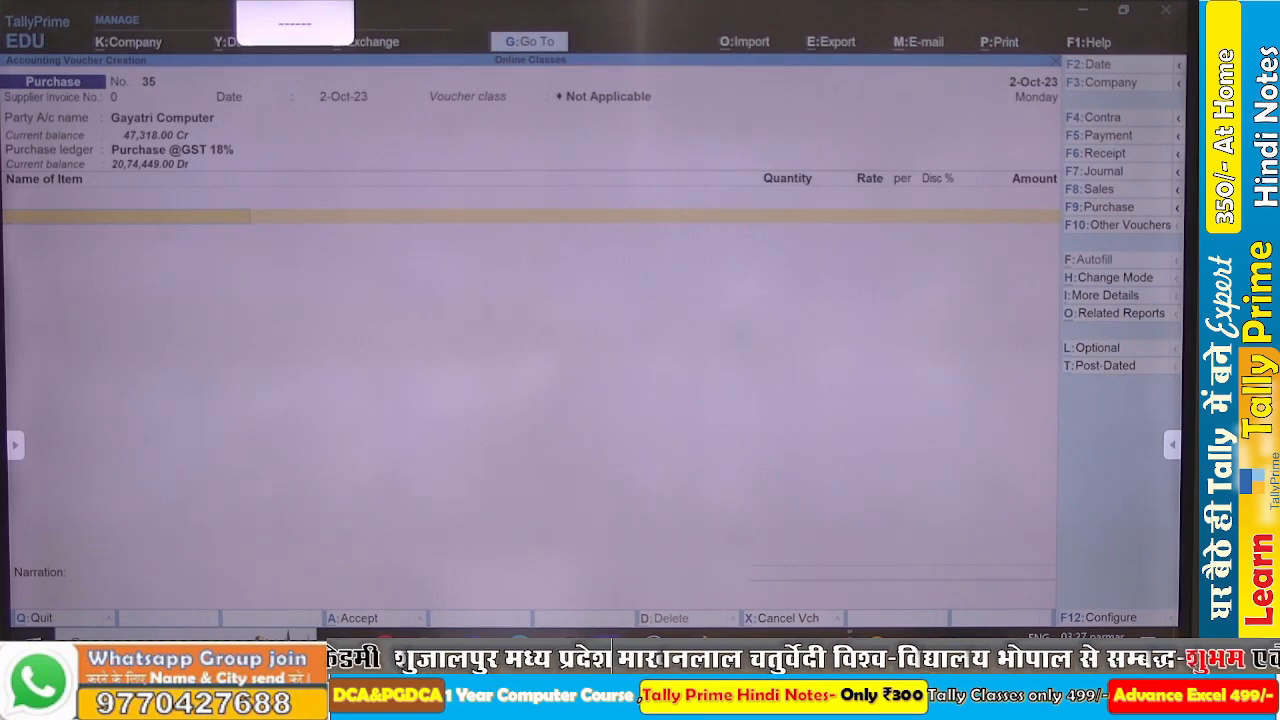
Add Laptop Dell I3 11th Gen against the receipt note's tracking number, with 1 PCS at 40,200.00.
{"action": "type", "text": "La"}
{"action": "key", "text": "Down"}
{"action": "key", "text": "Down"}
{"action": "key", "text": "Down"}
{"action": "key", "text": "Down"}
{"action": "key", "text": "Down"}
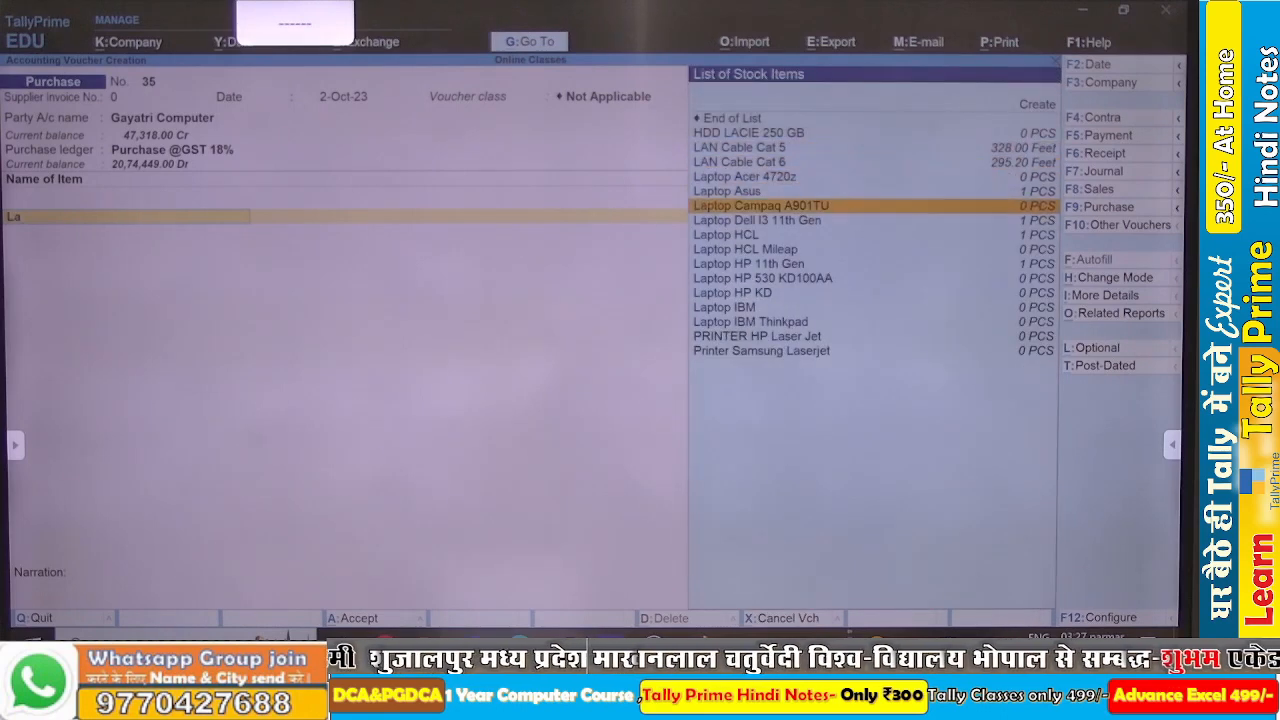
{"action": "key", "text": "Down"}
{"action": "key", "text": "Down"}
{"action": "key", "text": "Down"}
{"action": "key", "text": "Down"}
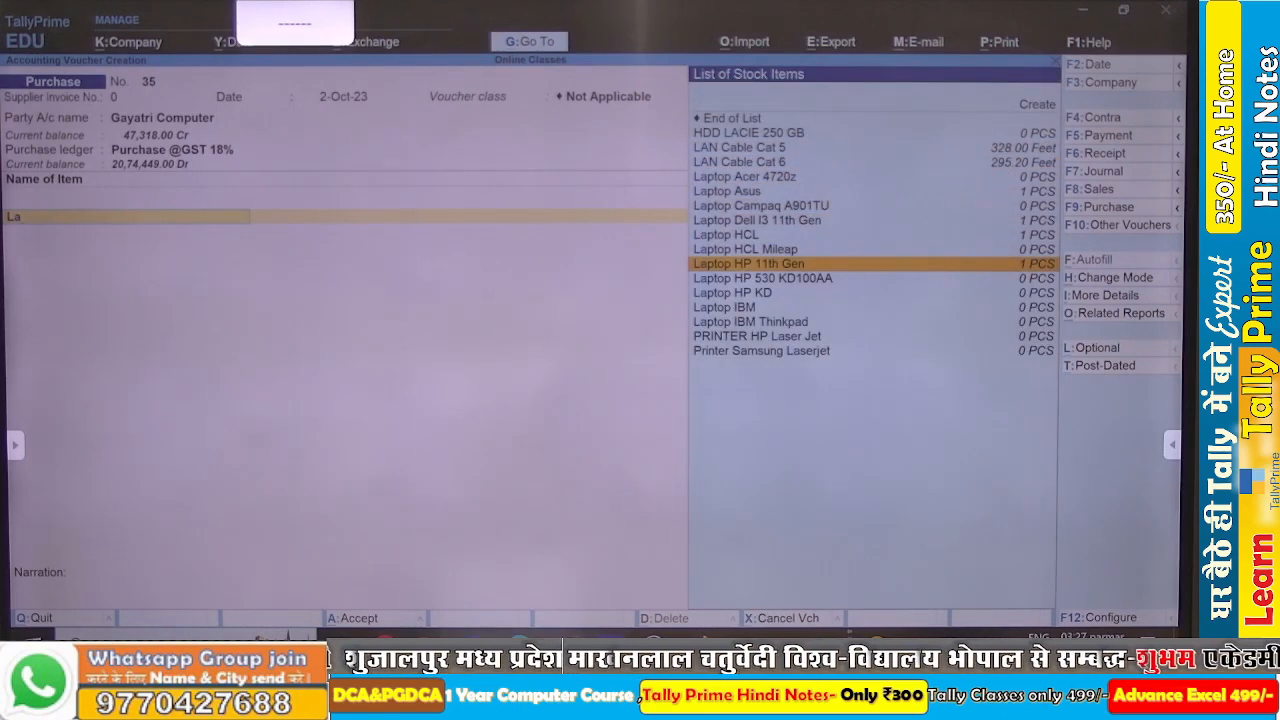
{"action": "key", "text": "Up"}
{"action": "key", "text": "Up"}
{"action": "key", "text": "Up"}
{"action": "key", "text": "Return"}
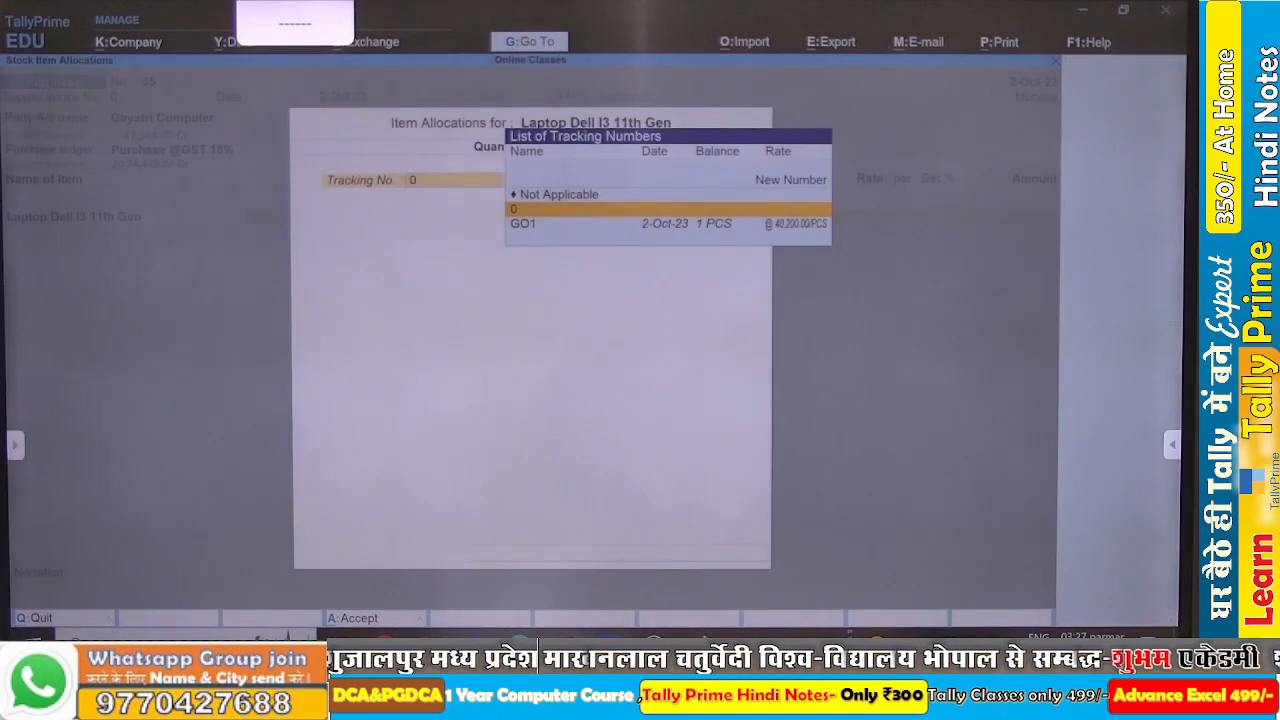
{"action": "key", "text": "Down"}
{"action": "key", "text": "Return"}
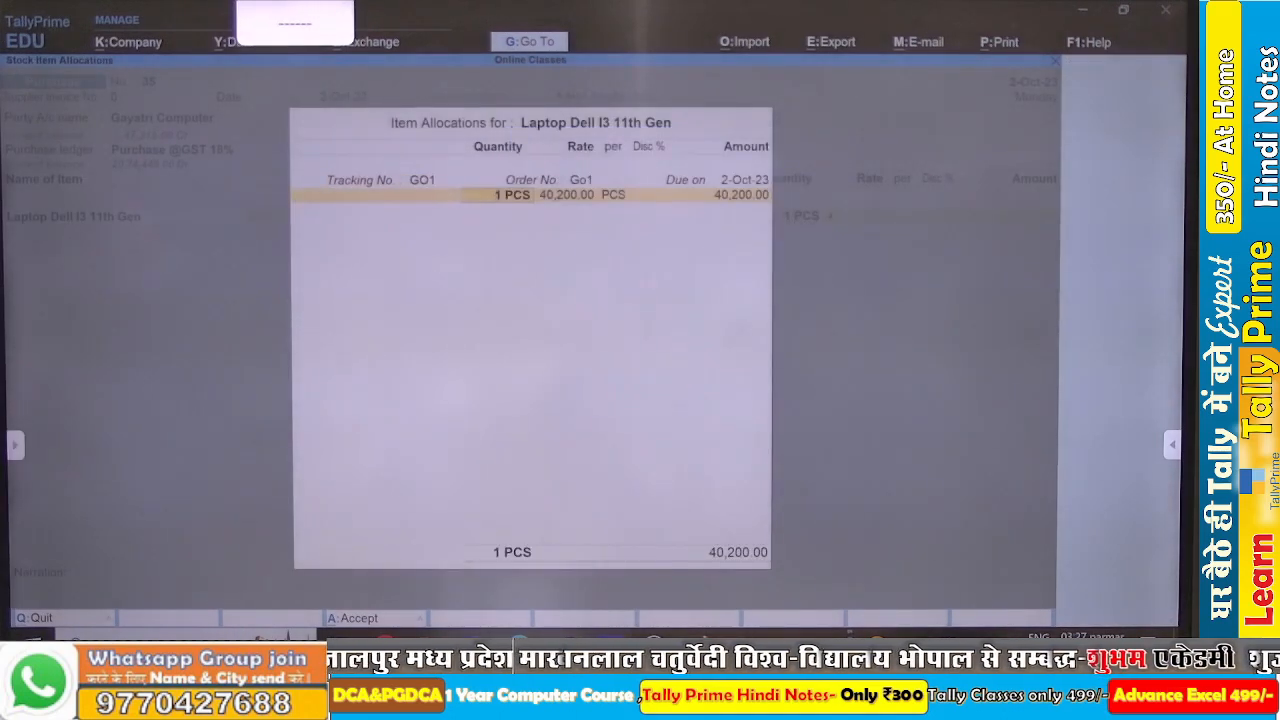
{"action": "key", "text": "Return"}
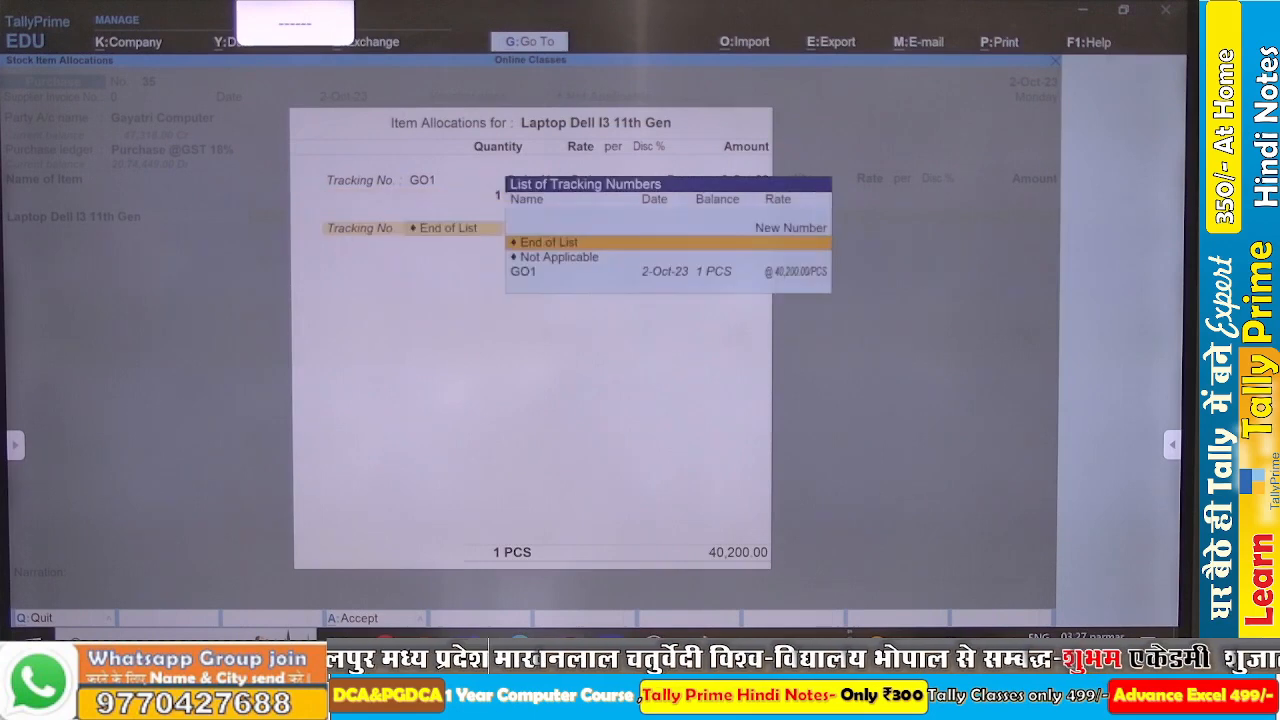
{"action": "key", "text": "Return"}
{"action": "key", "text": "Return"}
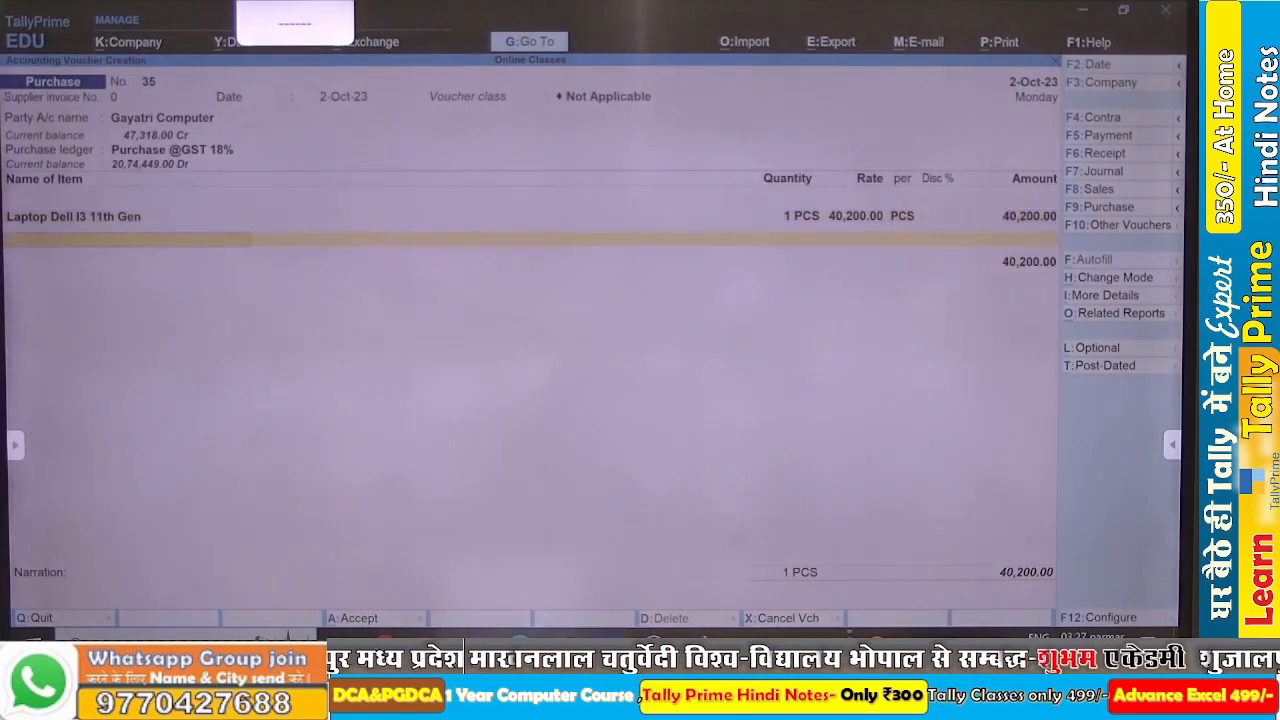
{"action": "key", "text": "BackSpace"}
{"action": "key", "text": "Return"}
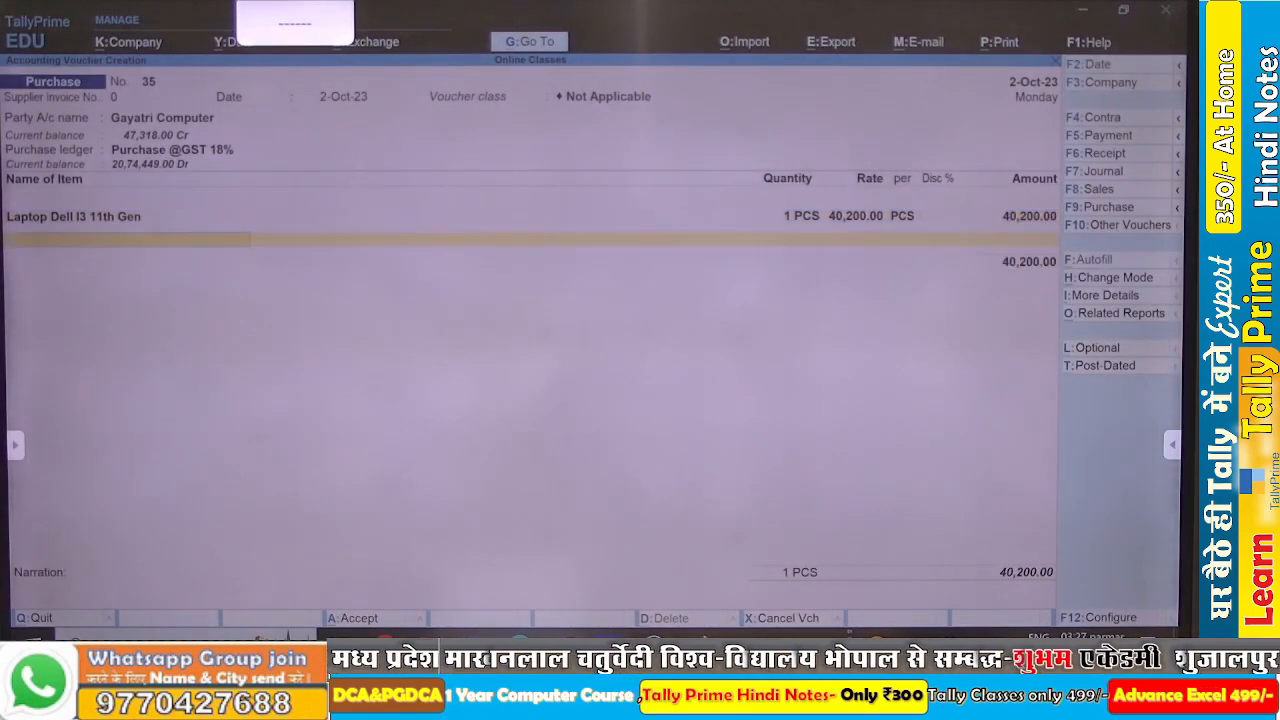
Add Keyboard Mouse Logitech Combo against the receipt note's tracking number, with 1 PCS at 850.00, and end the item list.
{"action": "type", "text": "Ke"}
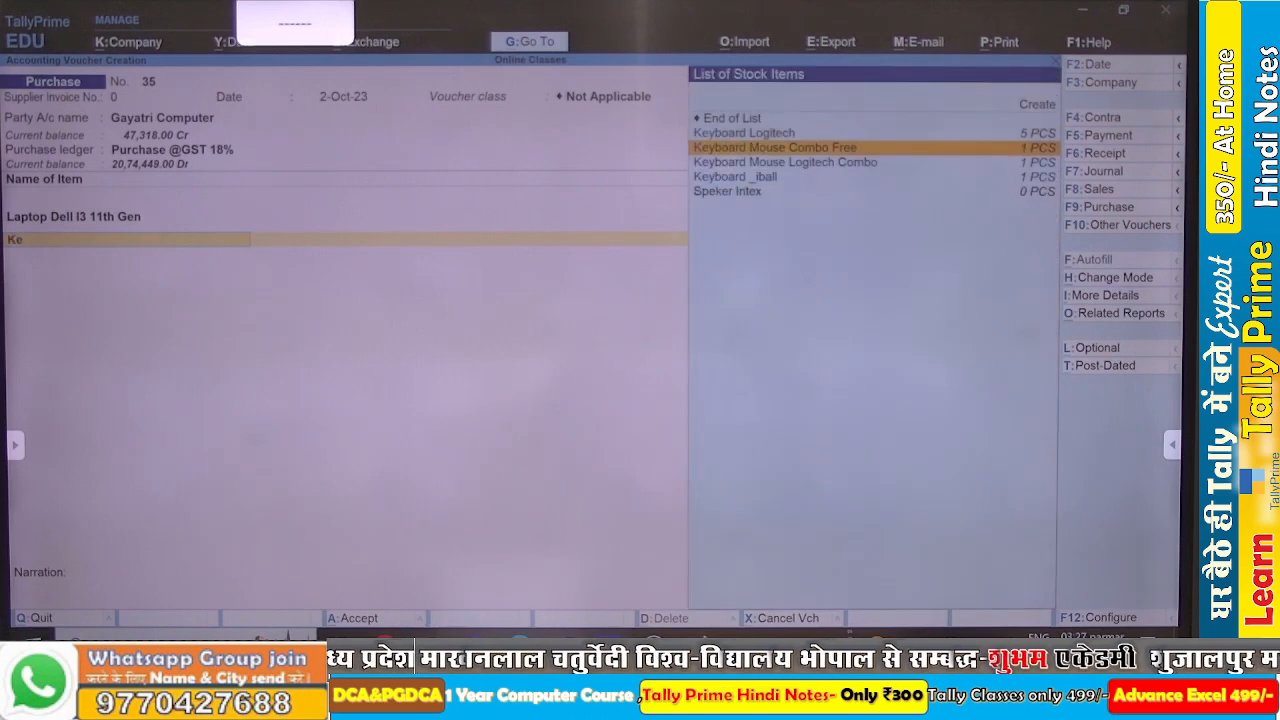
{"action": "key", "text": "Down"}
{"action": "key", "text": "Return"}
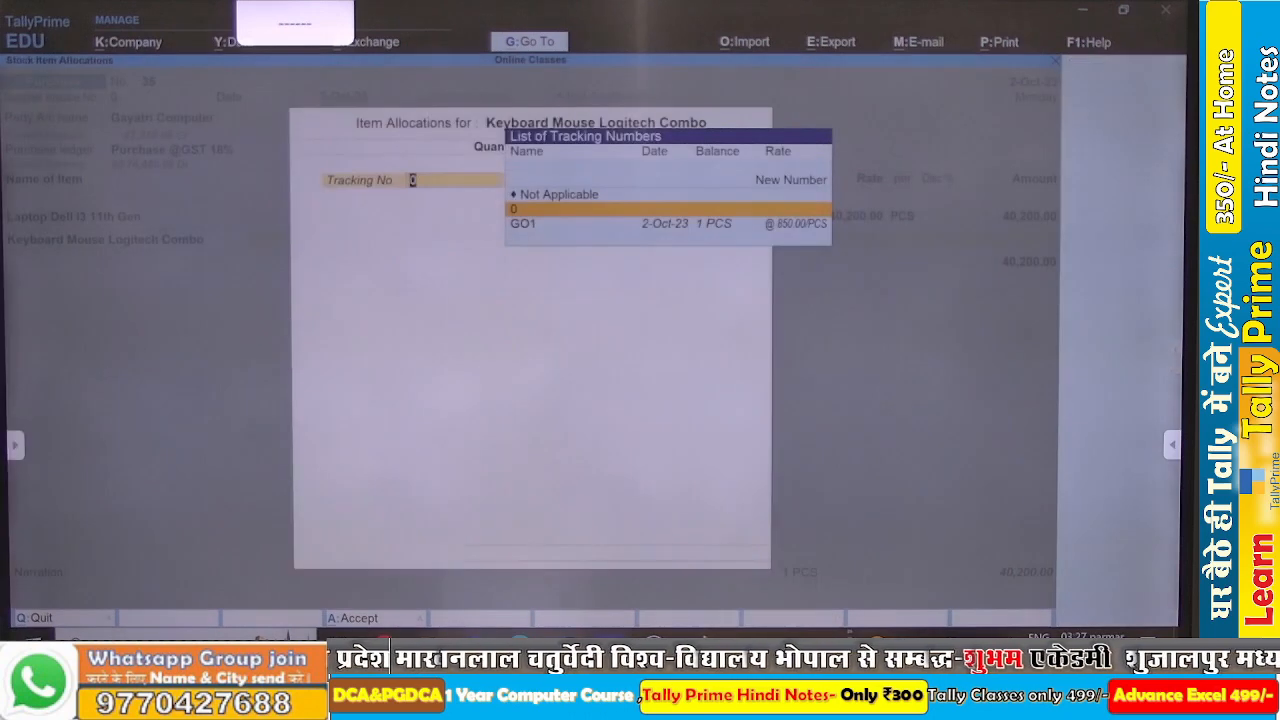
{"action": "key", "text": "Down"}
{"action": "key", "text": "Return"}
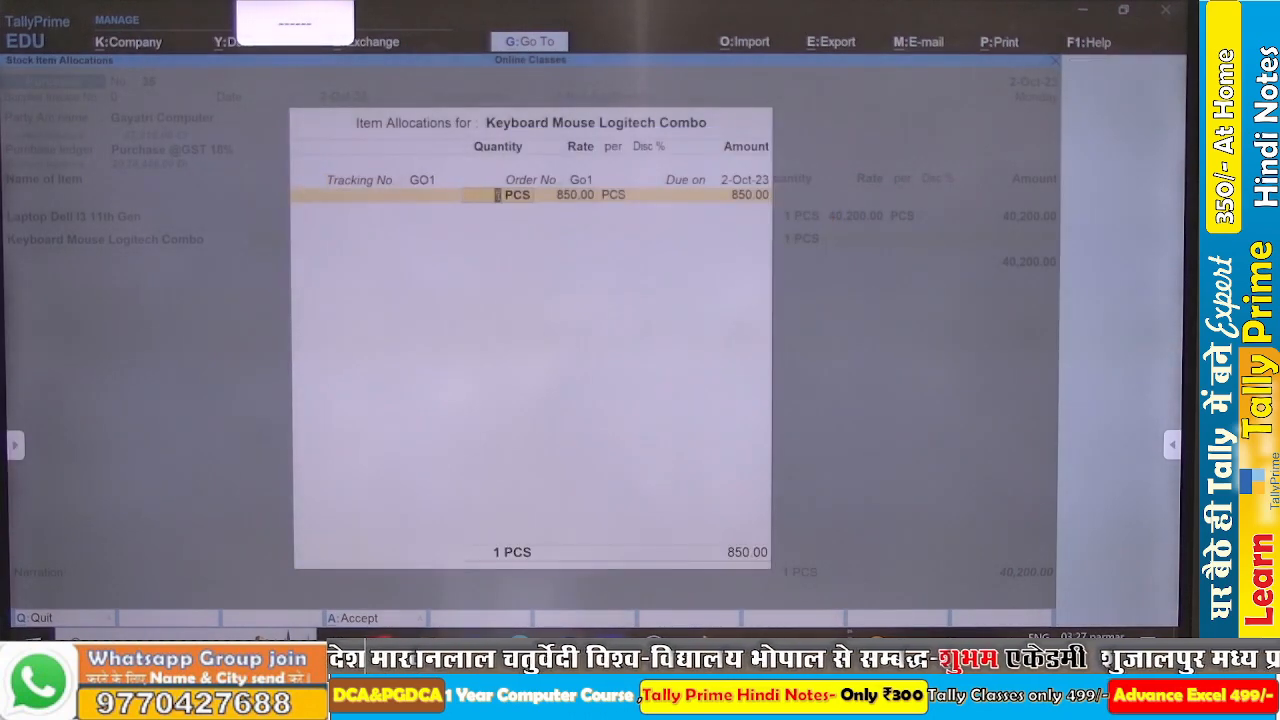
{"action": "key", "text": "Return"}
{"action": "key", "text": "Return"}
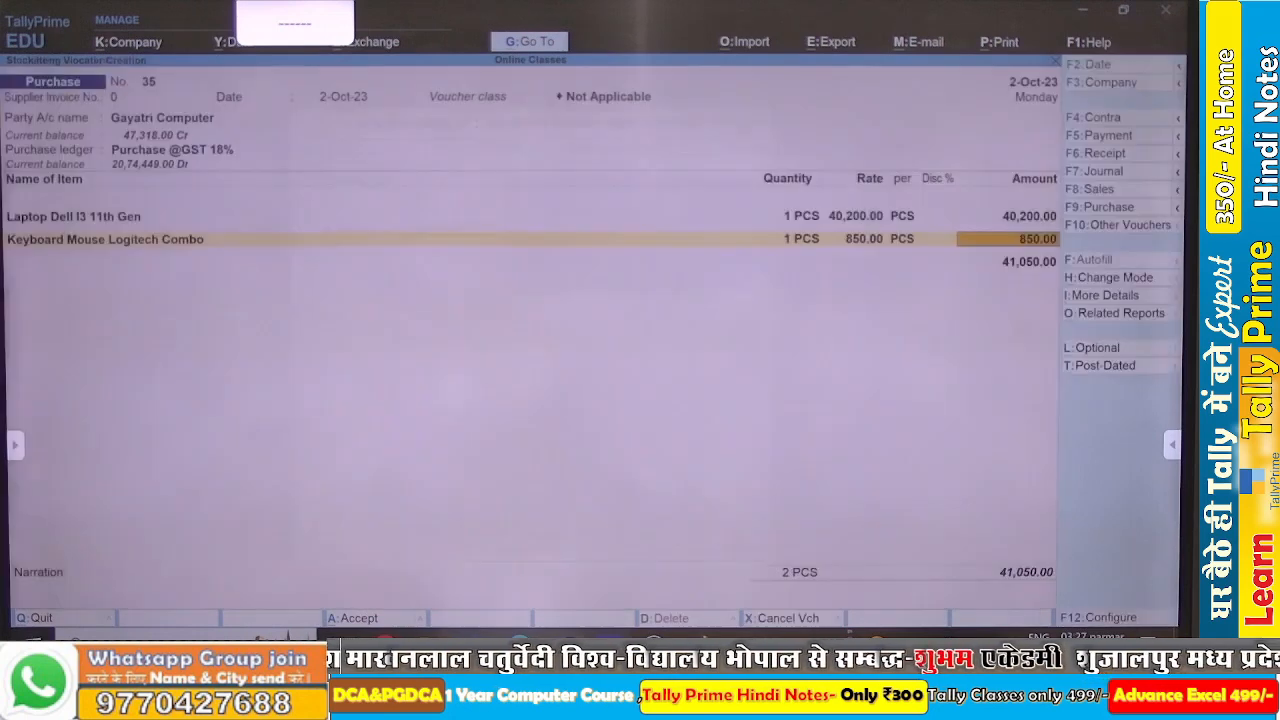
{"action": "key", "text": "Return"}
{"action": "key", "text": "Return"}
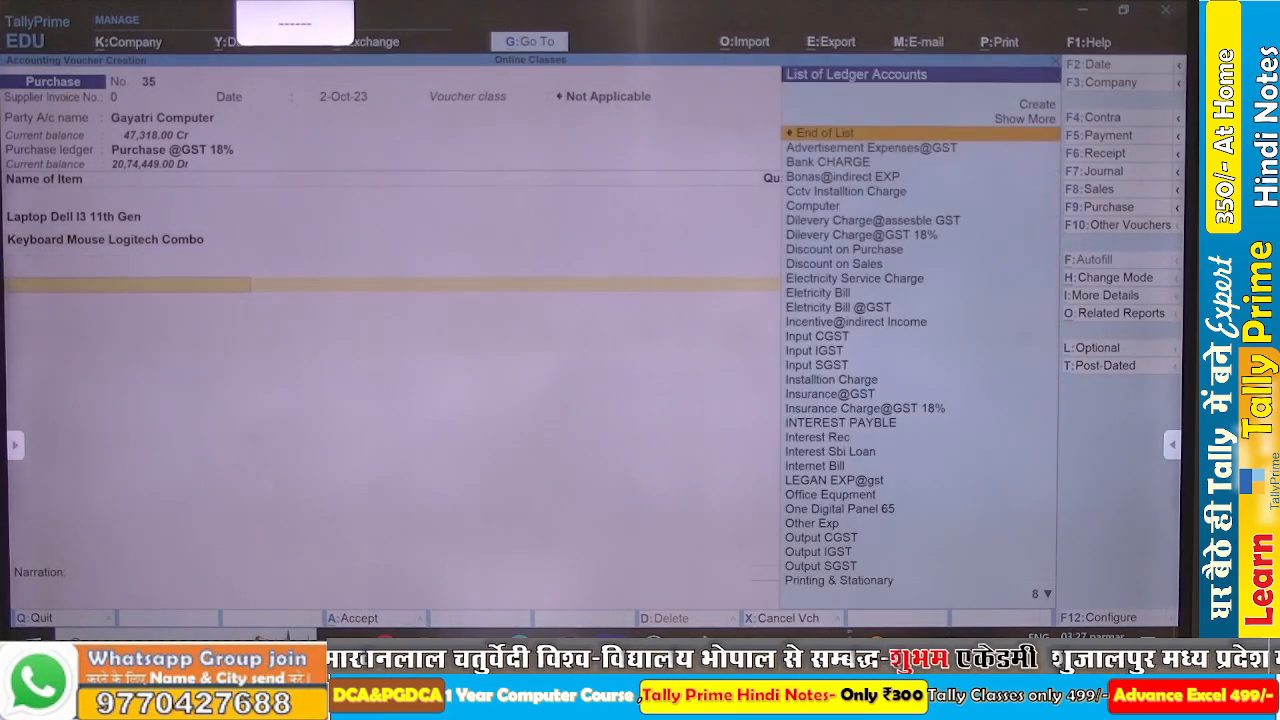
Add the Input CGST and Input SGST ledgers below the items in the purchase voucher, accepting 3,694.50 for each.
{"action": "type", "text": "In"}
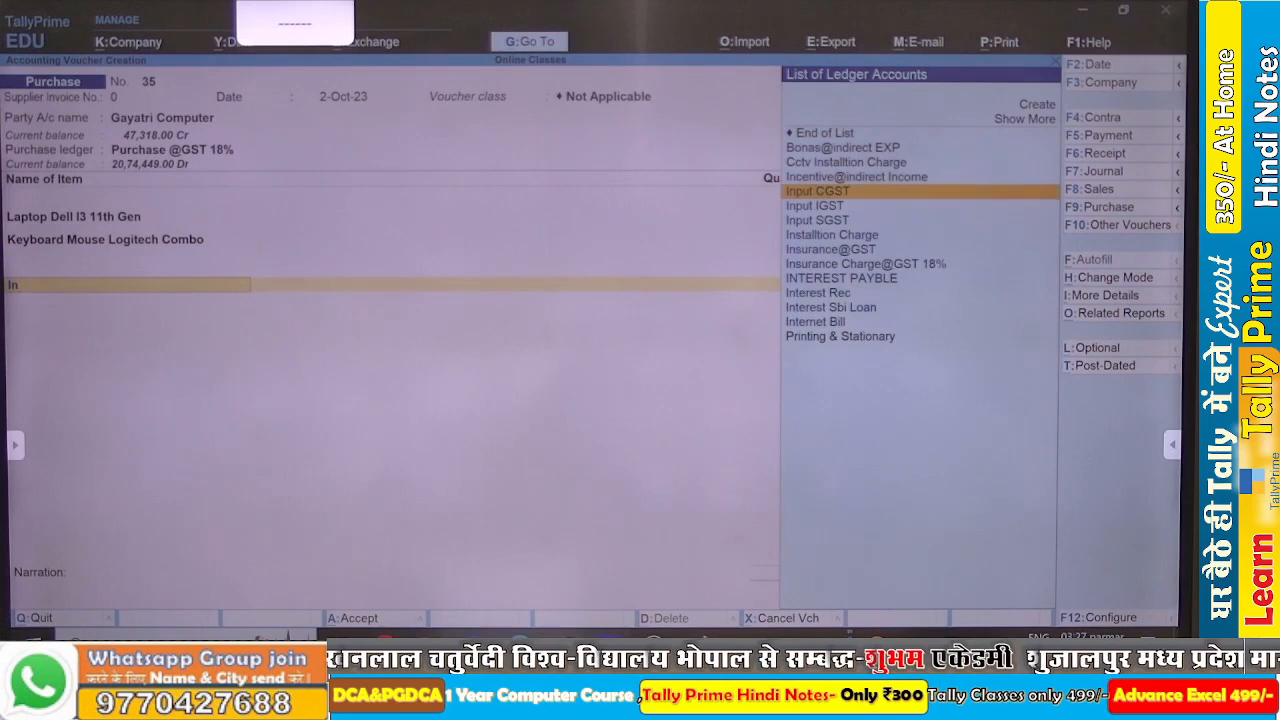
{"action": "key", "text": "Return"}
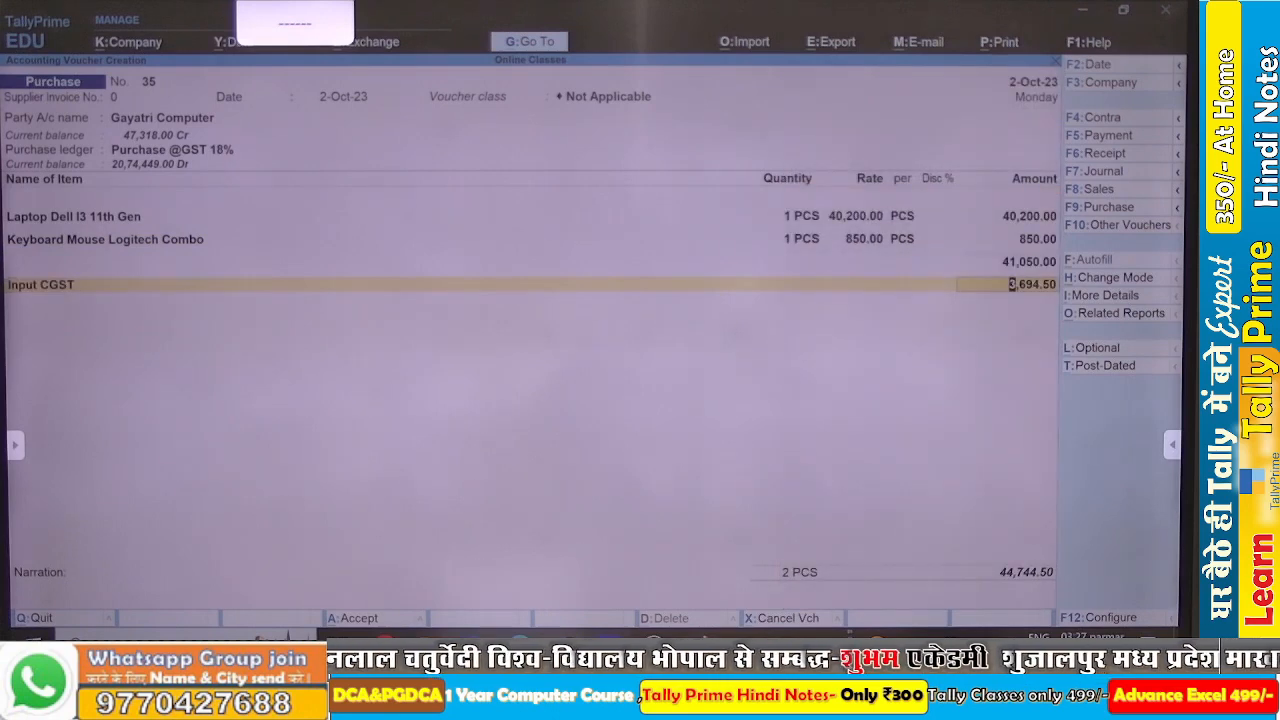
{"action": "key", "text": "Return"}
{"action": "type", "text": "In"}
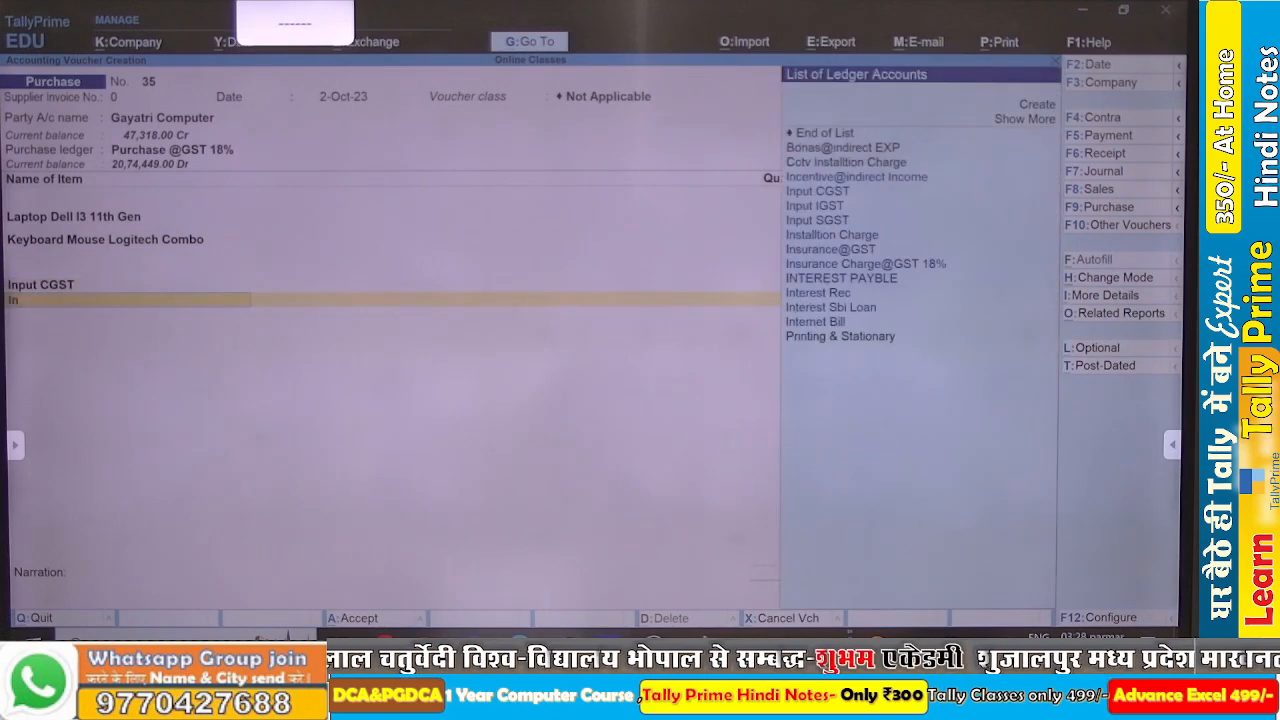
{"action": "key", "text": "Down"}
{"action": "key", "text": "Down"}
{"action": "key", "text": "Down"}
{"action": "key", "text": "Down"}
{"action": "key", "text": "Down"}
{"action": "key", "text": "Up"}
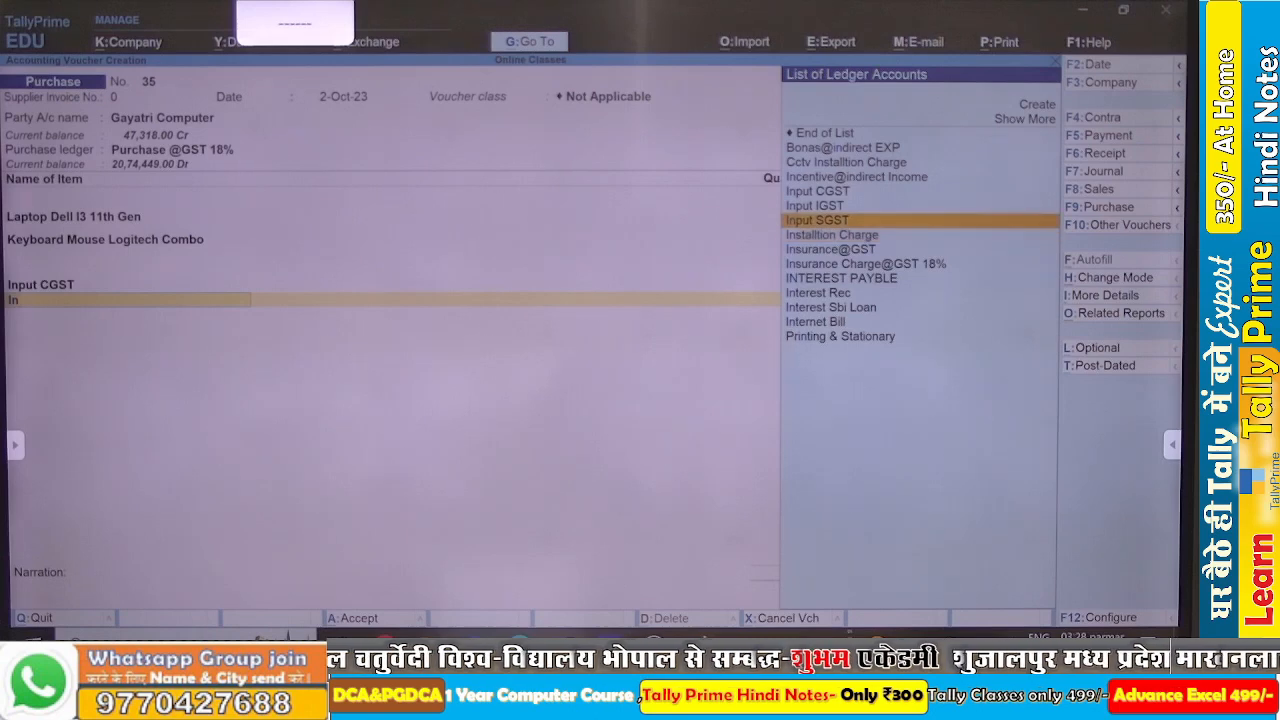
{"action": "key", "text": "Return"}
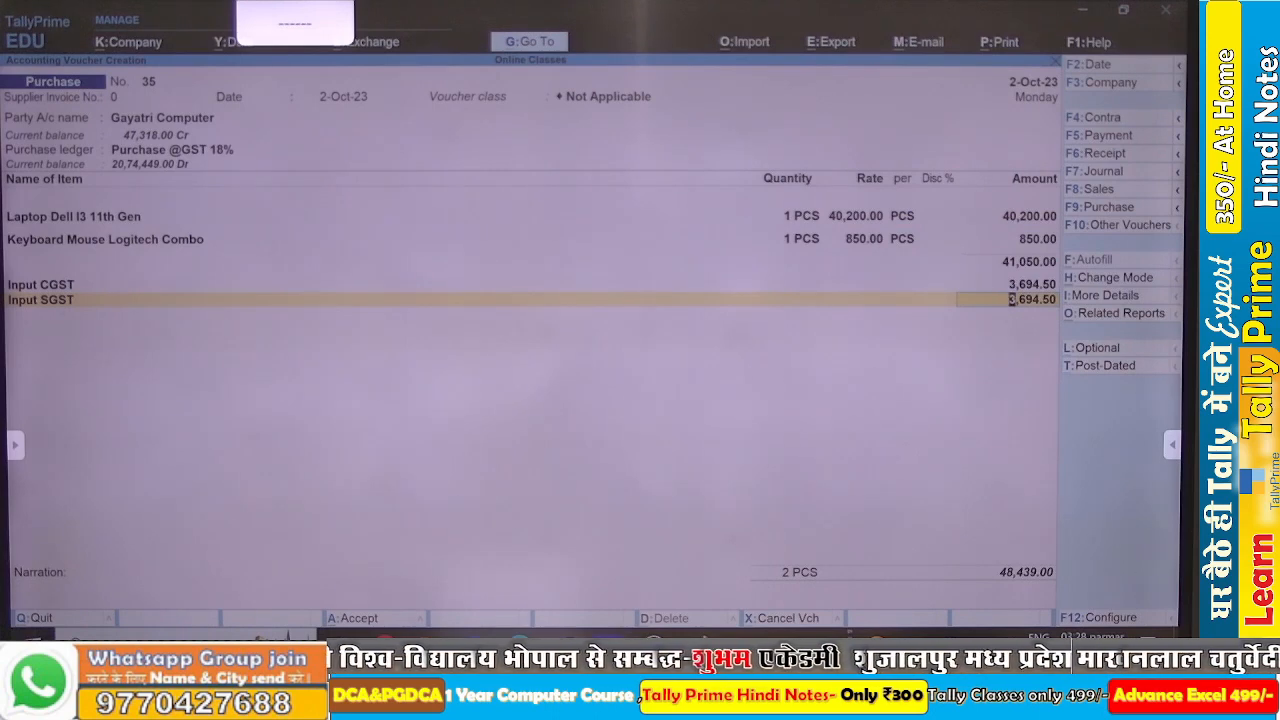
{"action": "key", "text": "Return"}
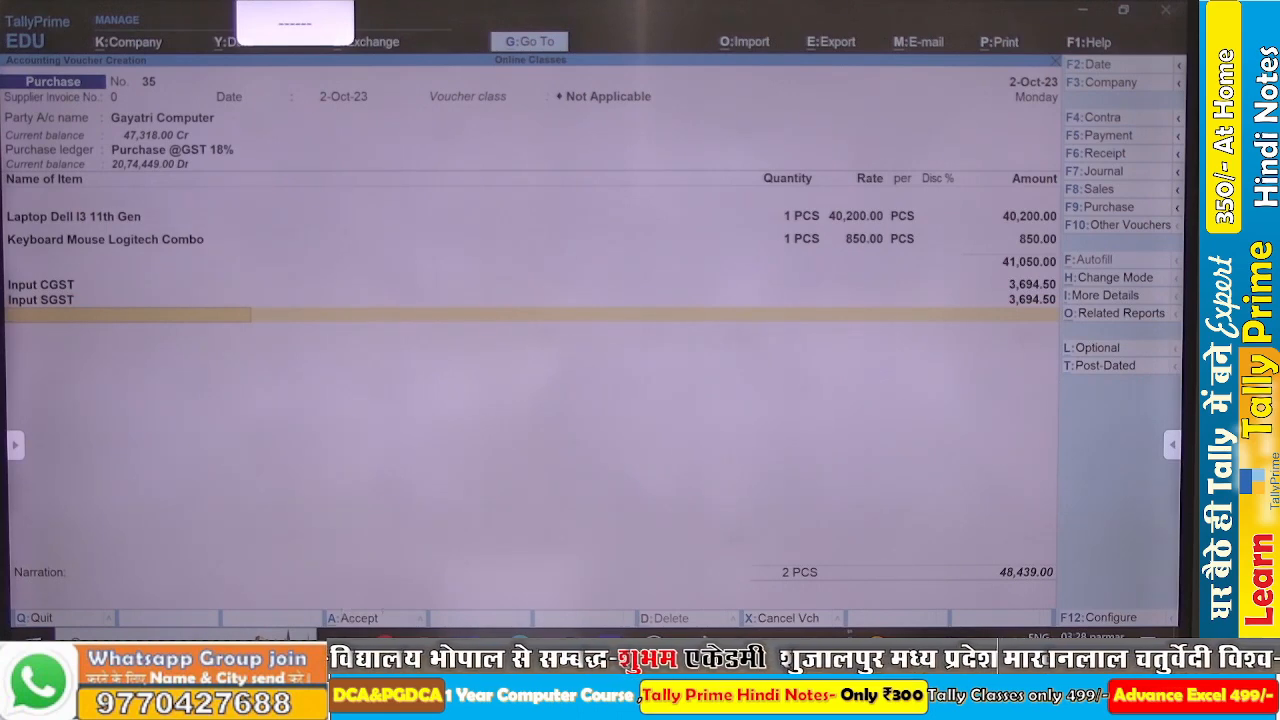
Switch to Paint, paste the purchase voucher screenshot and move its total row up beneath the Input SGST line.
{"action": "left_click", "coordinate": [700, 644]}
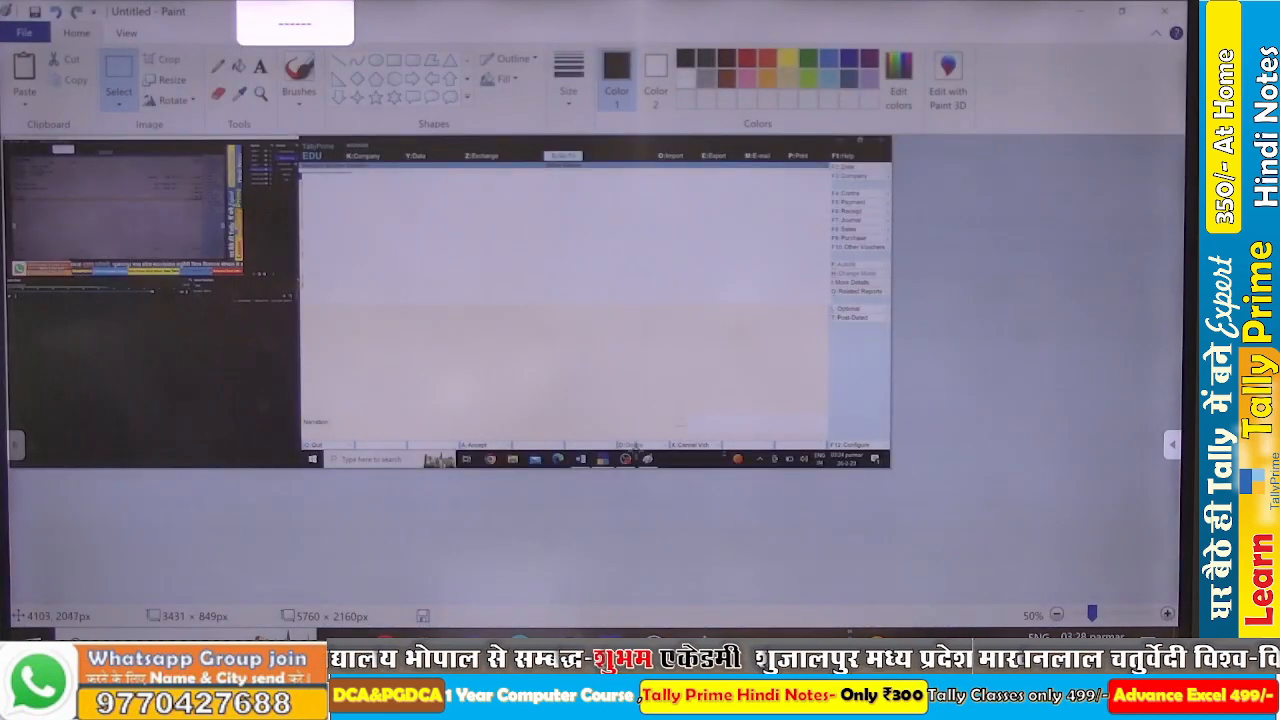
{"action": "key", "text": "ctrl+v"}
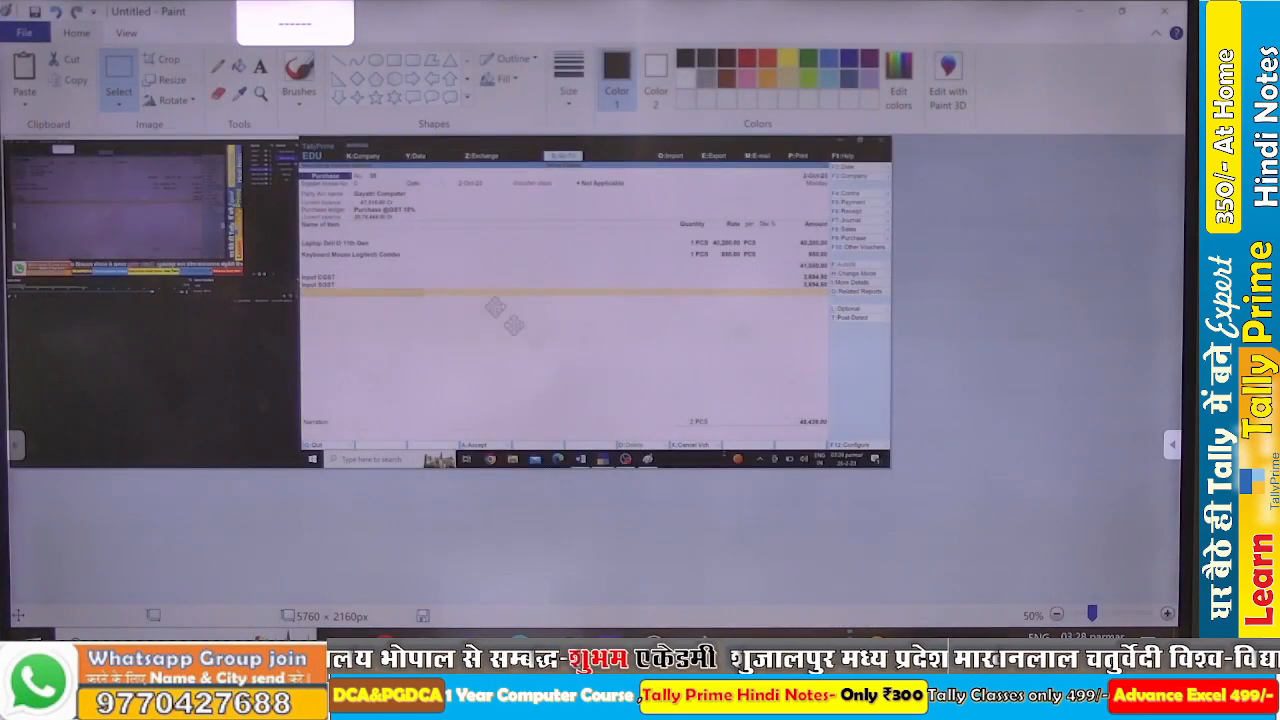
{"action": "left_click", "coordinate": [124, 103]}
{"action": "left_click", "coordinate": [157, 147]}
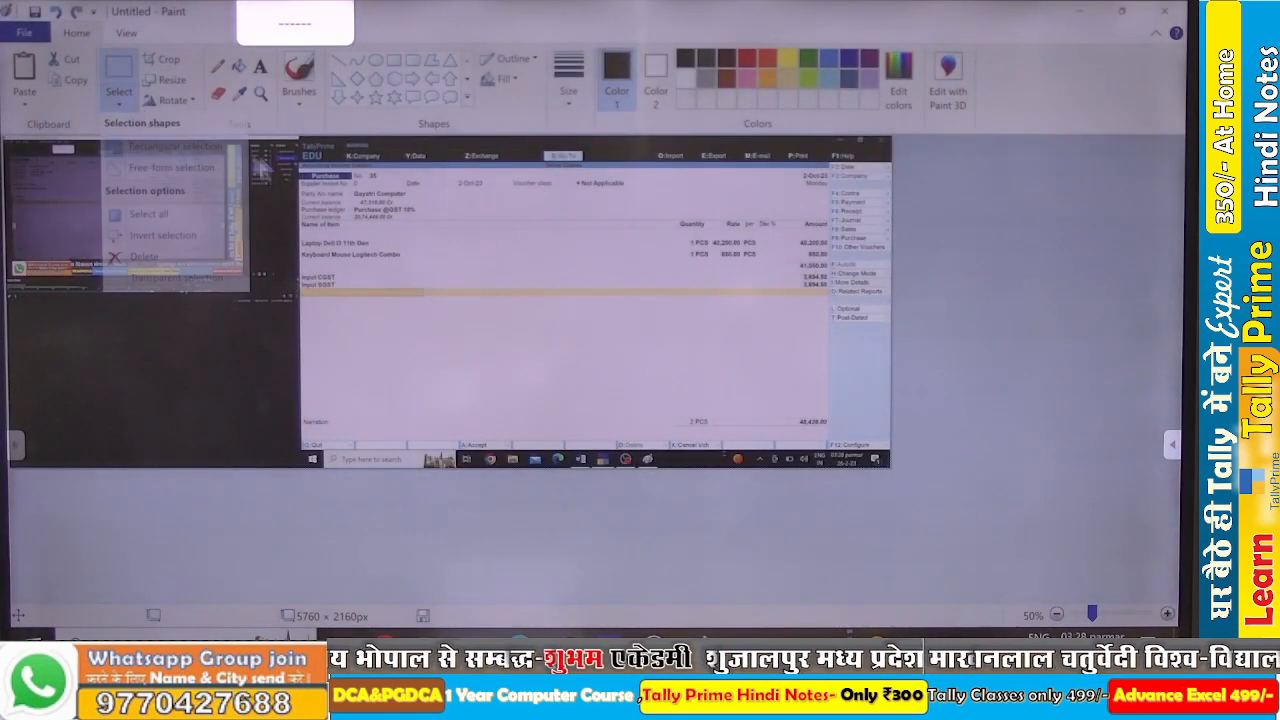
{"action": "mouse_move", "coordinate": [300, 172]}
{"action": "left_mouse_down"}
{"action": "mouse_move", "coordinate": [380, 225]}
{"action": "mouse_move", "coordinate": [635, 302]}
{"action": "mouse_move", "coordinate": [821, 287]}
{"action": "left_mouse_up"}
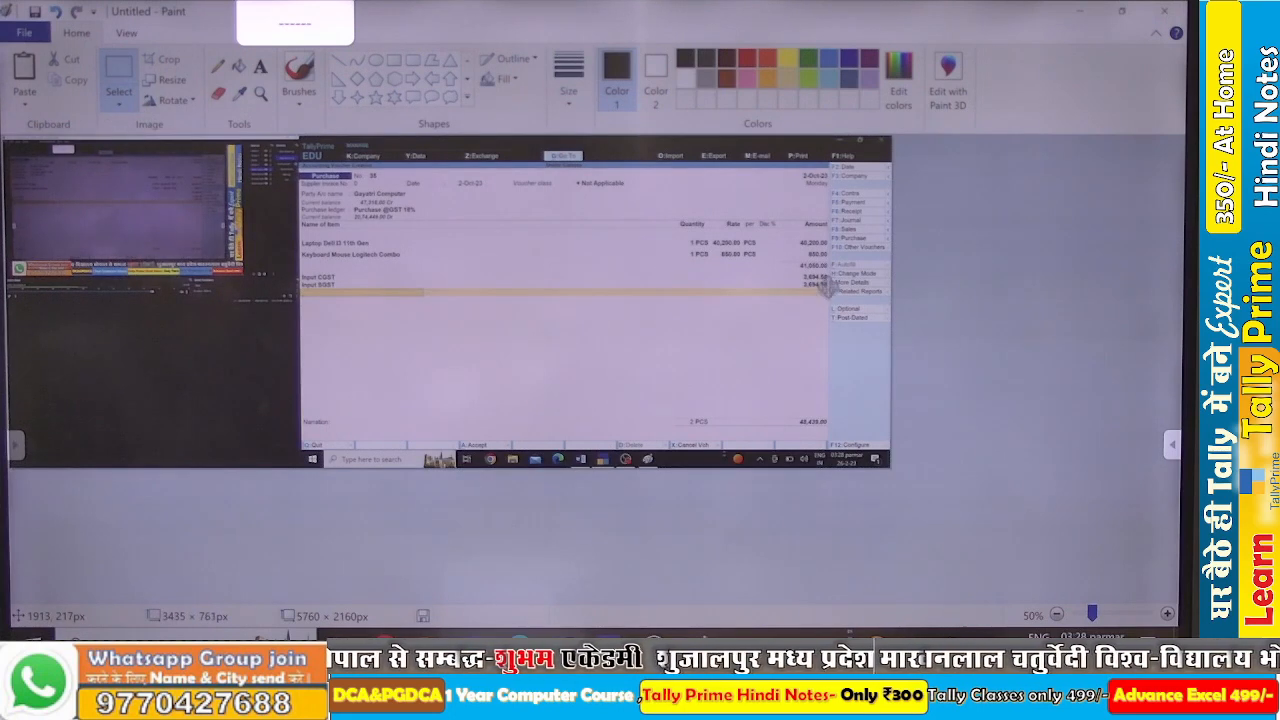
{"action": "left_click", "coordinate": [752, 335]}
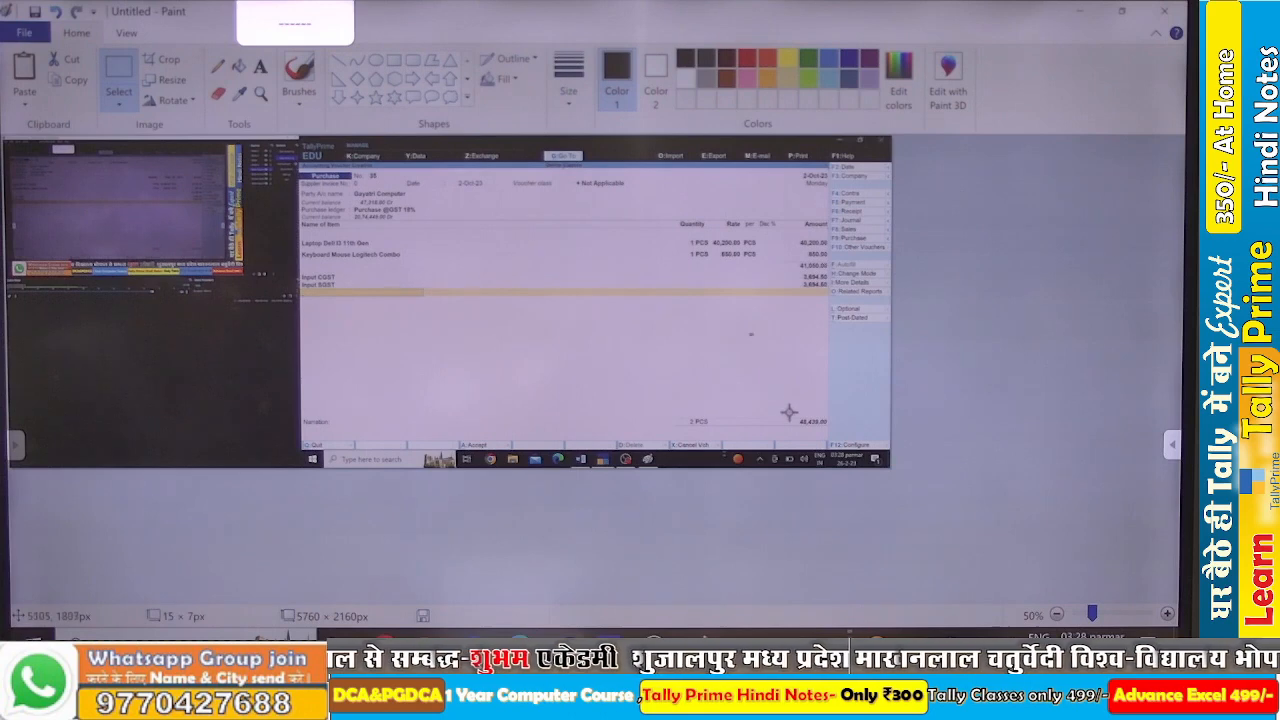
{"action": "mouse_move", "coordinate": [683, 408]}
{"action": "left_mouse_down"}
{"action": "mouse_move", "coordinate": [831, 432]}
{"action": "mouse_move", "coordinate": [796, 298]}
{"action": "left_mouse_up"}
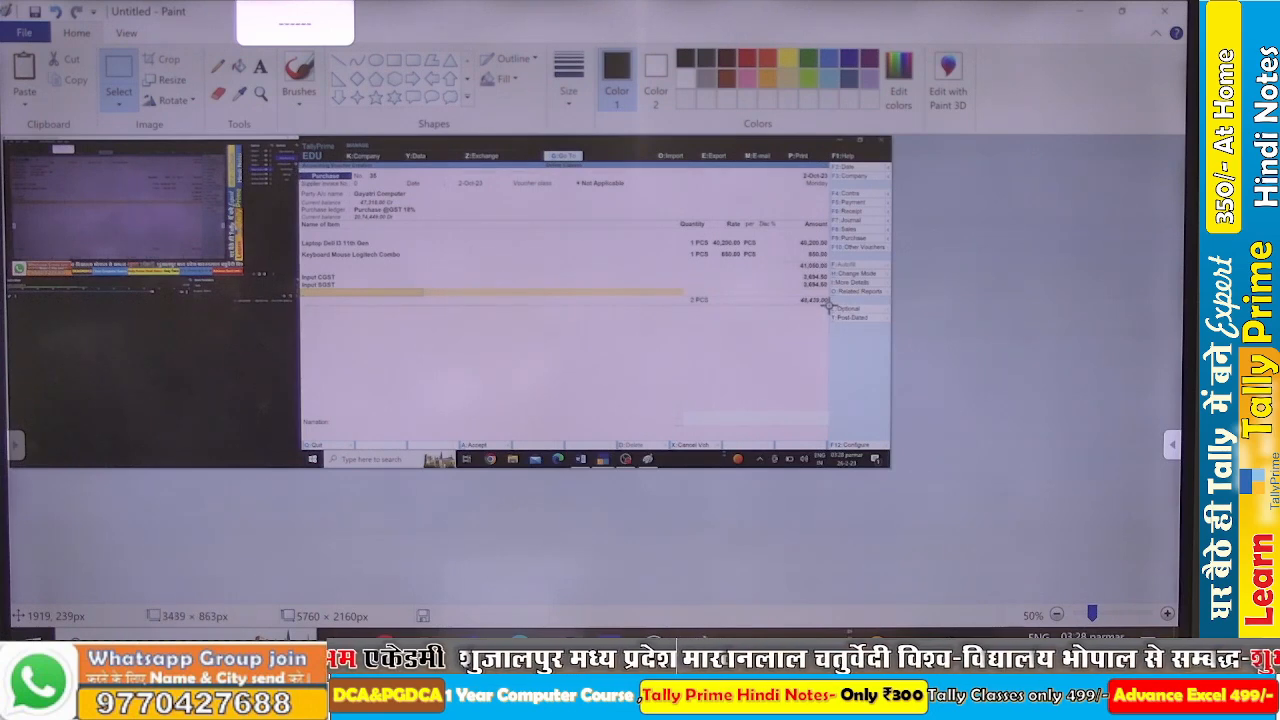
Cut the voucher area from the screenshot and paste it into the Word notes on a new line below the receipt note picture.
{"action": "key", "text": "Delete"}
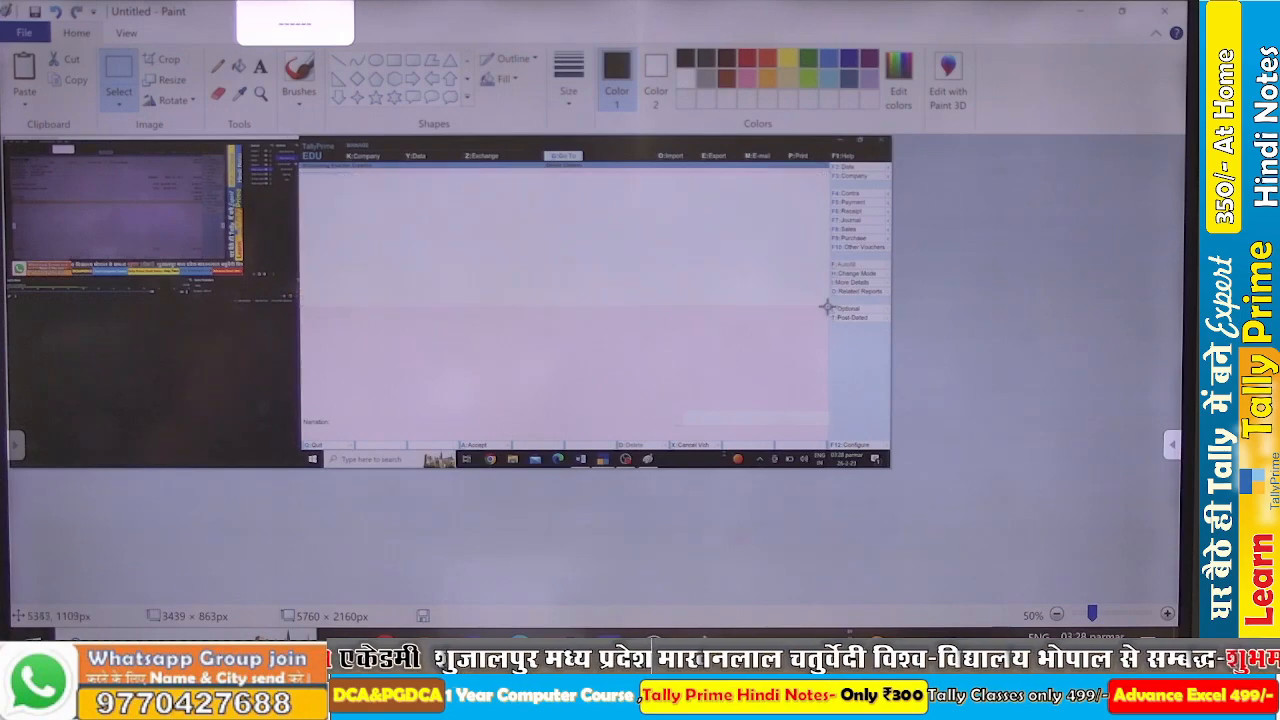
{"action": "left_click", "coordinate": [566, 638]}
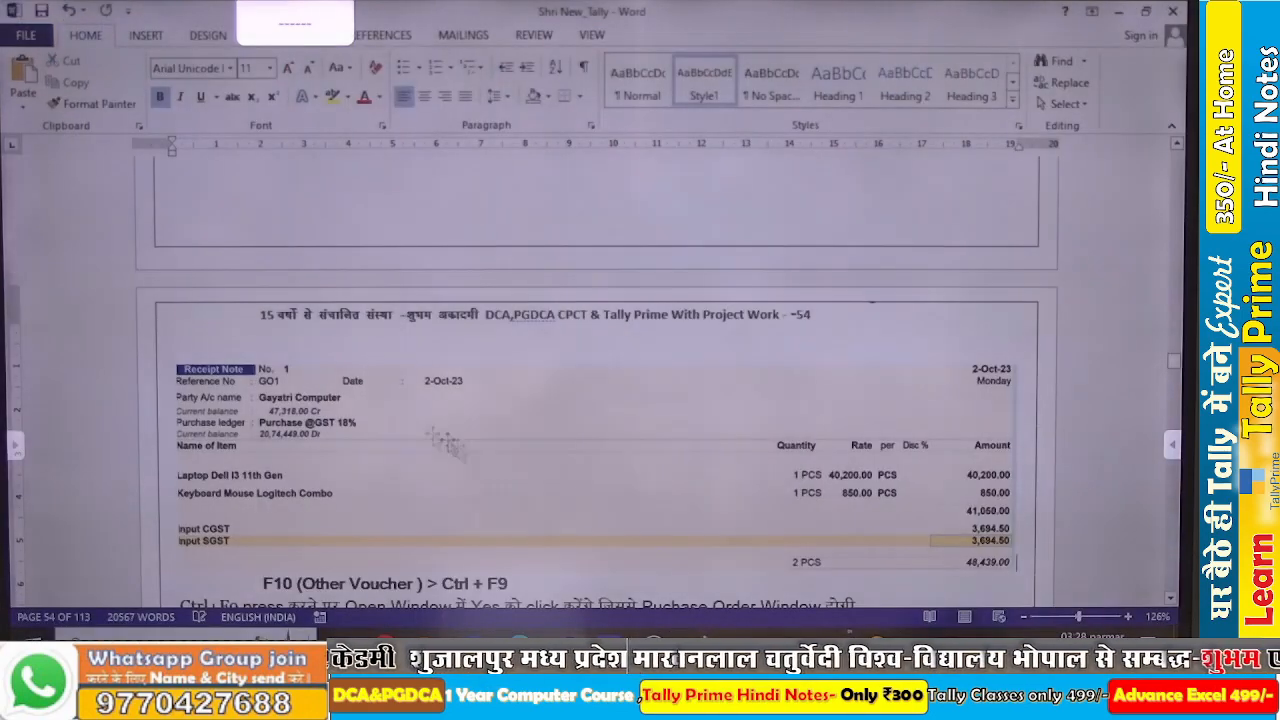
{"action": "scroll", "coordinate": [383, 454], "scroll_direction": "down", "scroll_amount": 4}
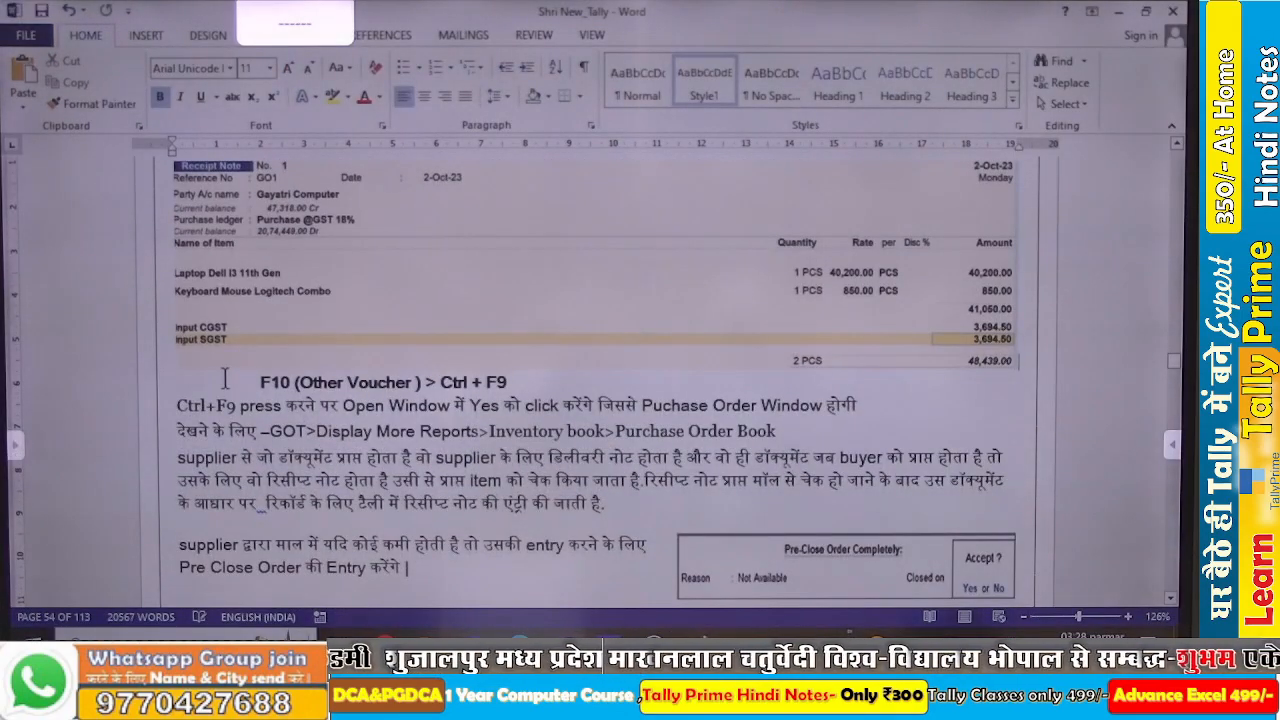
{"action": "left_click", "coordinate": [225, 378]}
{"action": "key", "text": "Return"}
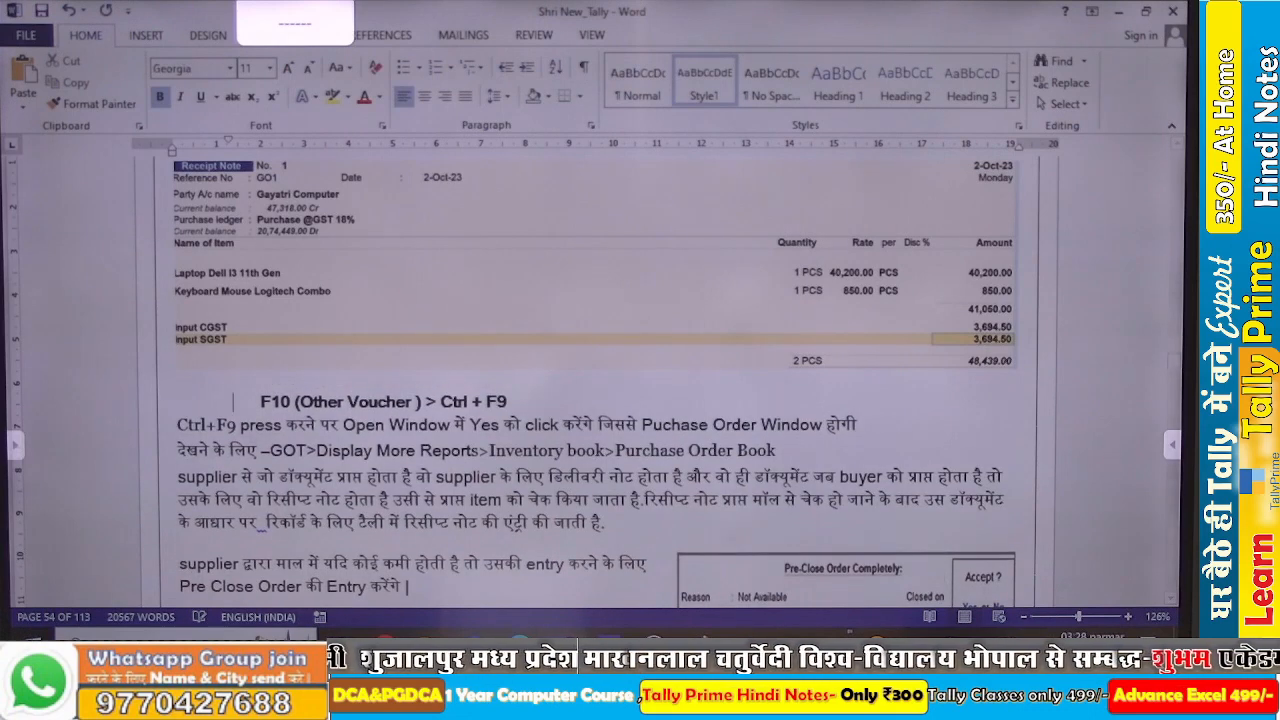
{"action": "key", "text": "ctrl+v"}
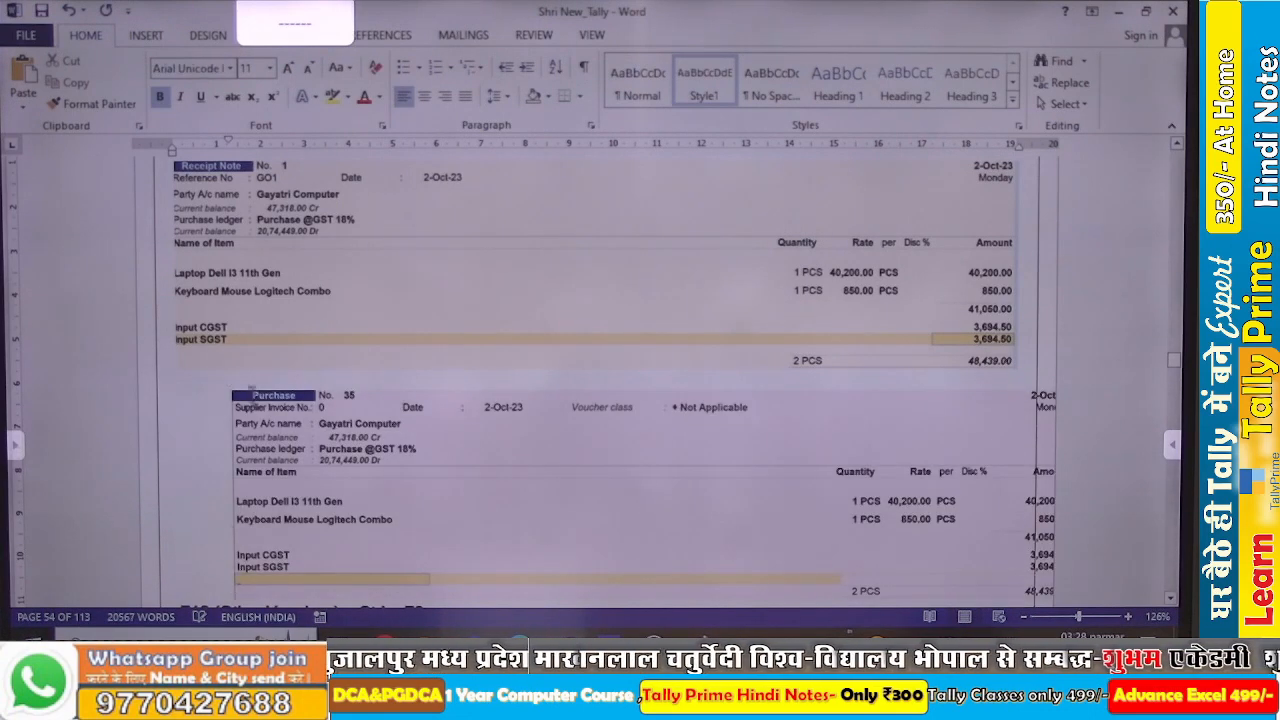
{"action": "left_click_drag", "start_coordinate": [300, 437], "coordinate": [190, 425]}
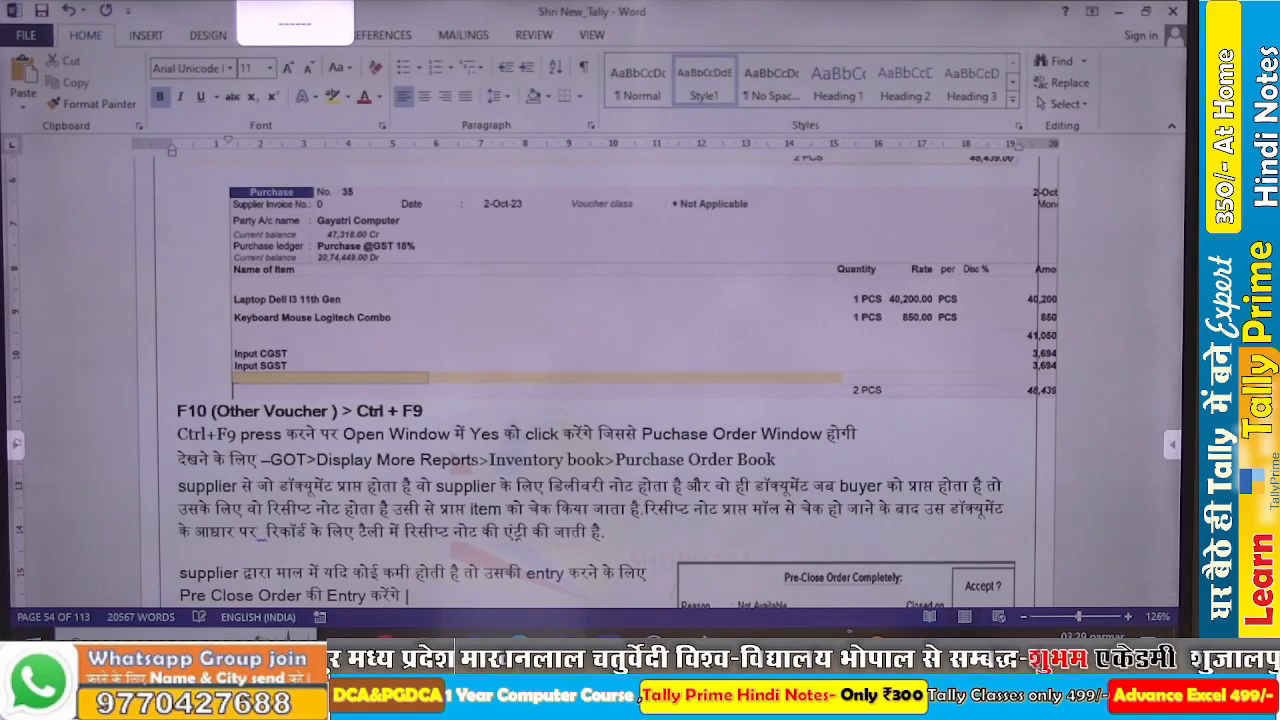
Switch back to TallyPrime, save the Gayatri Computer purchase voucher and return to the Gateway of Tally.
{"action": "key", "text": "alt+Tab"}
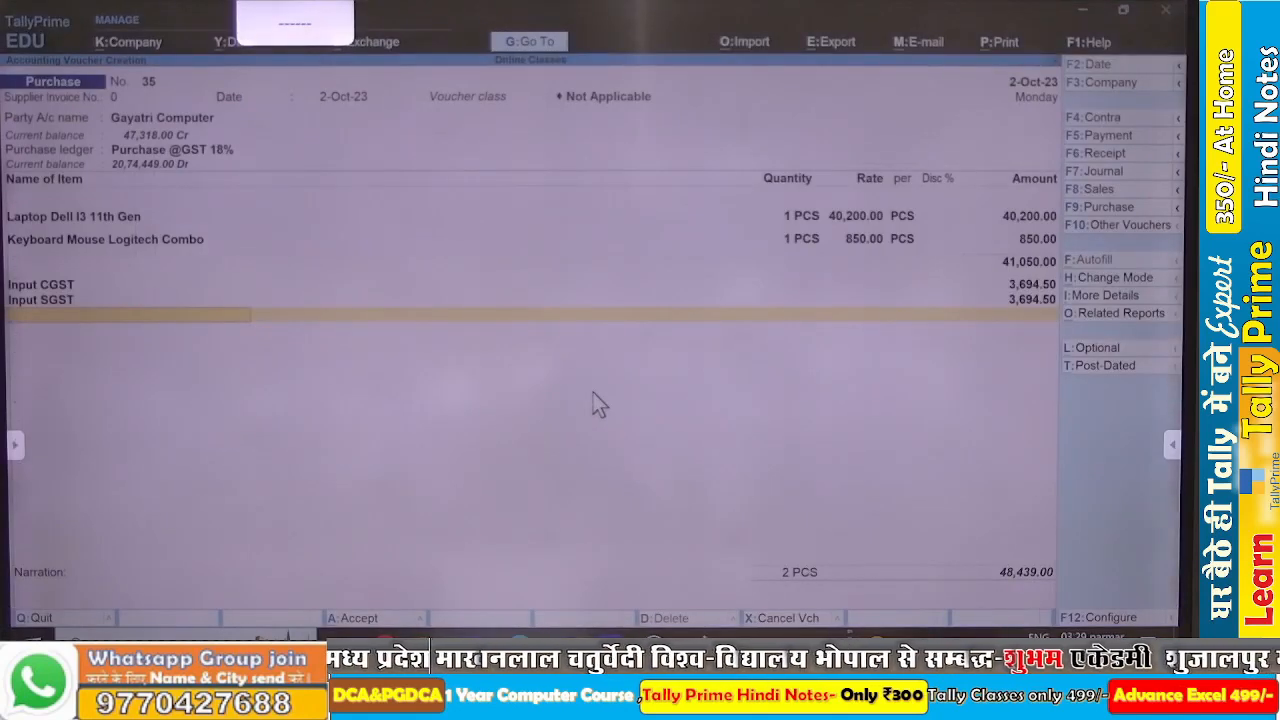
{"action": "key", "text": "ctrl"}
{"action": "key", "text": "ctrl+a"}
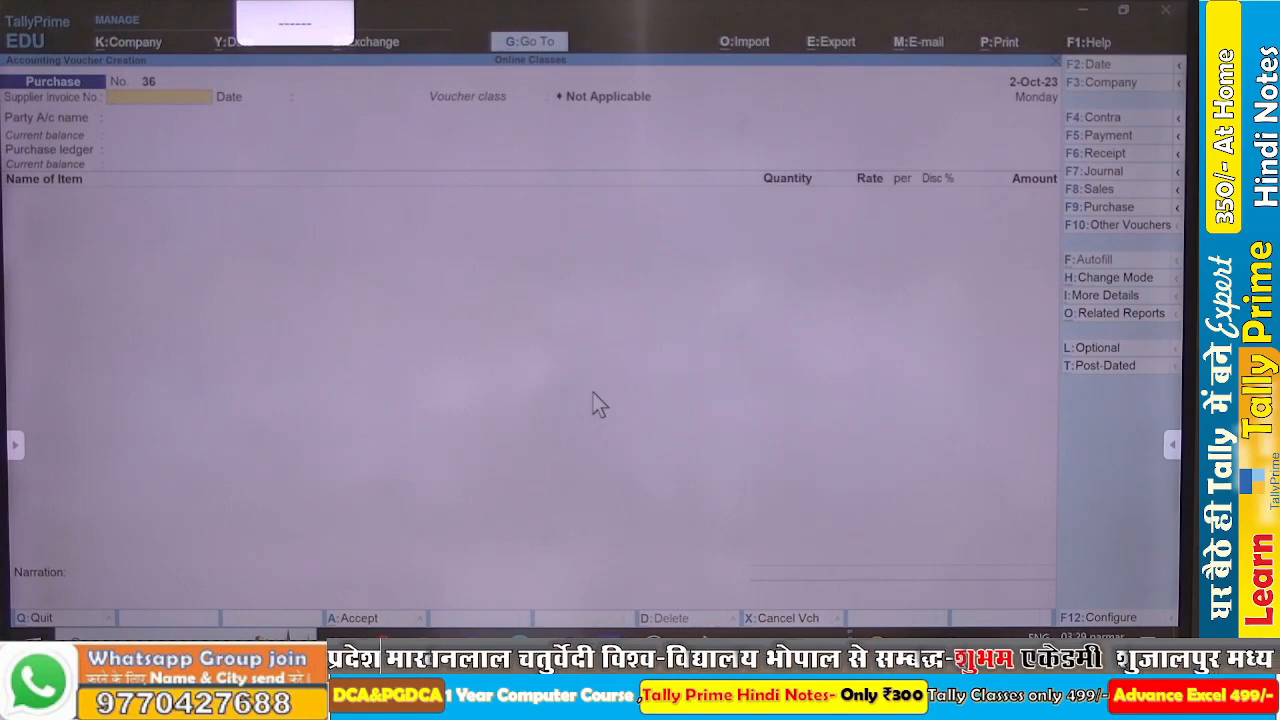
{"action": "key", "text": "Escape"}
{"action": "key", "text": "Return"}
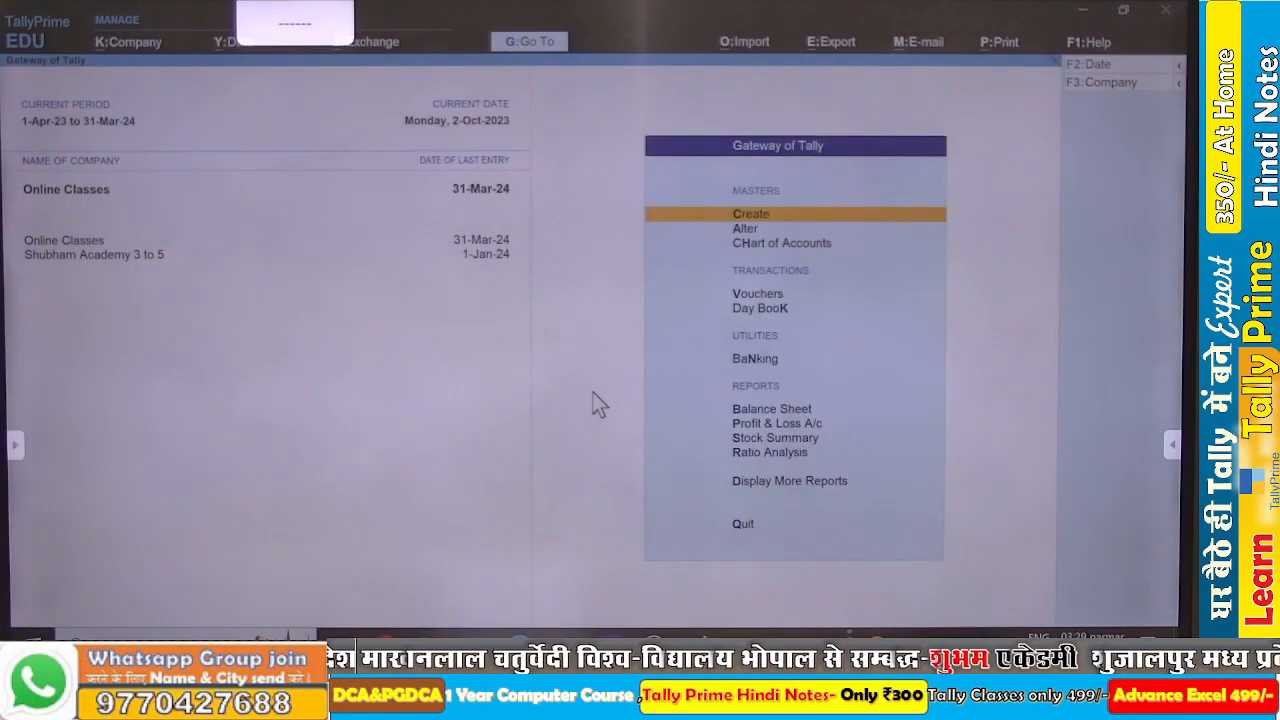
View the Balance Sheet in detailed form and open the Sundry Creditors group summary.
{"action": "key", "text": "b"}
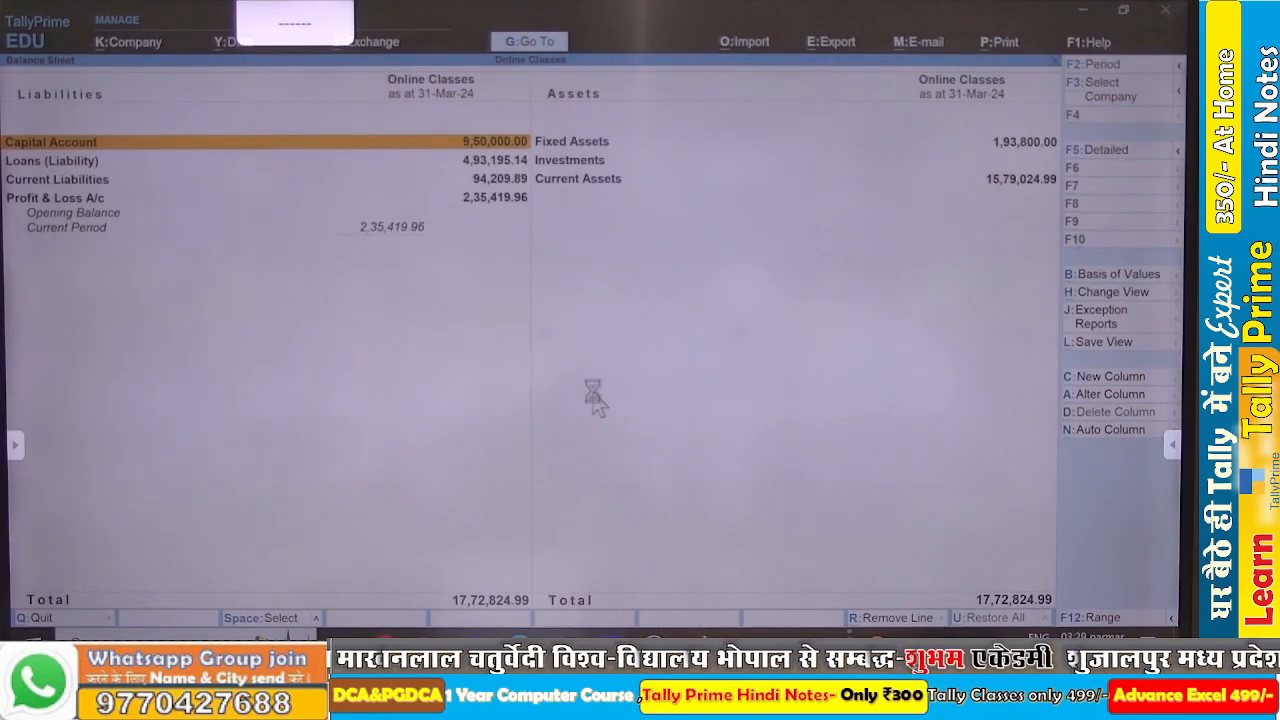
{"action": "key", "text": "alt+F5"}
{"action": "key", "text": "Down"}
{"action": "key", "text": "Down"}
{"action": "key", "text": "Down"}
{"action": "key", "text": "Down"}
{"action": "key", "text": "Down"}
{"action": "key", "text": "Down"}
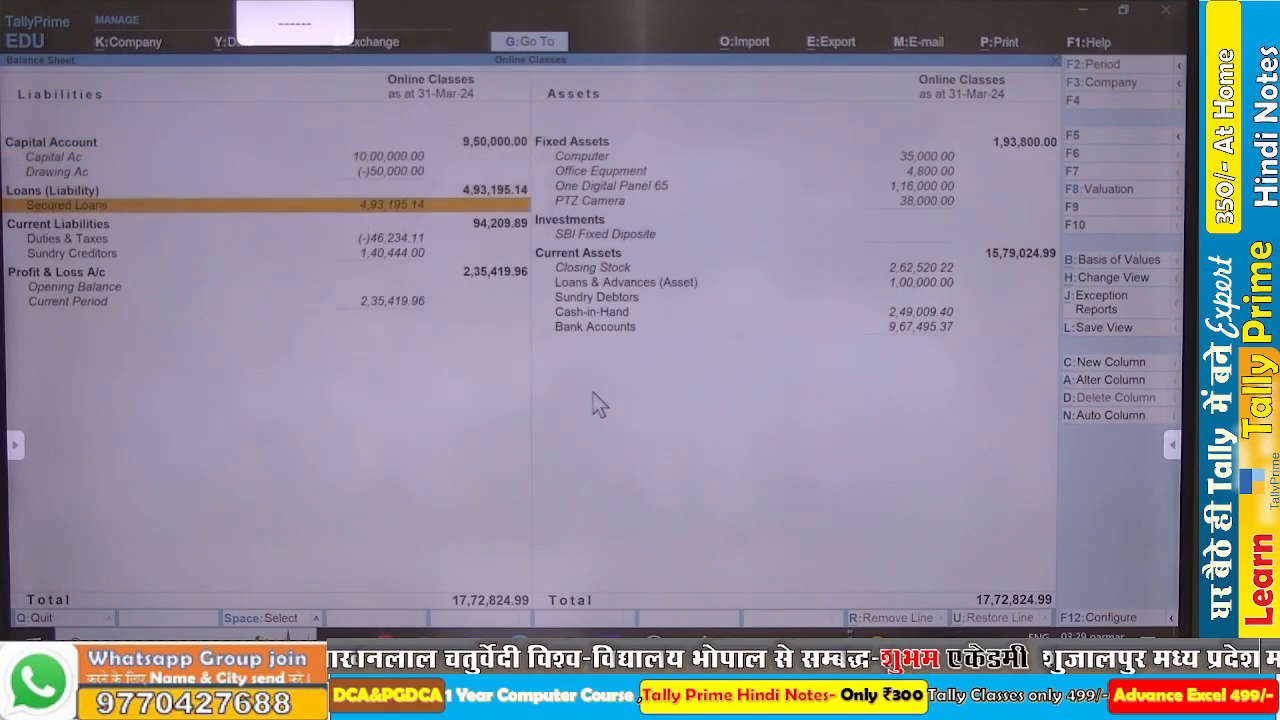
{"action": "key", "text": "Down"}
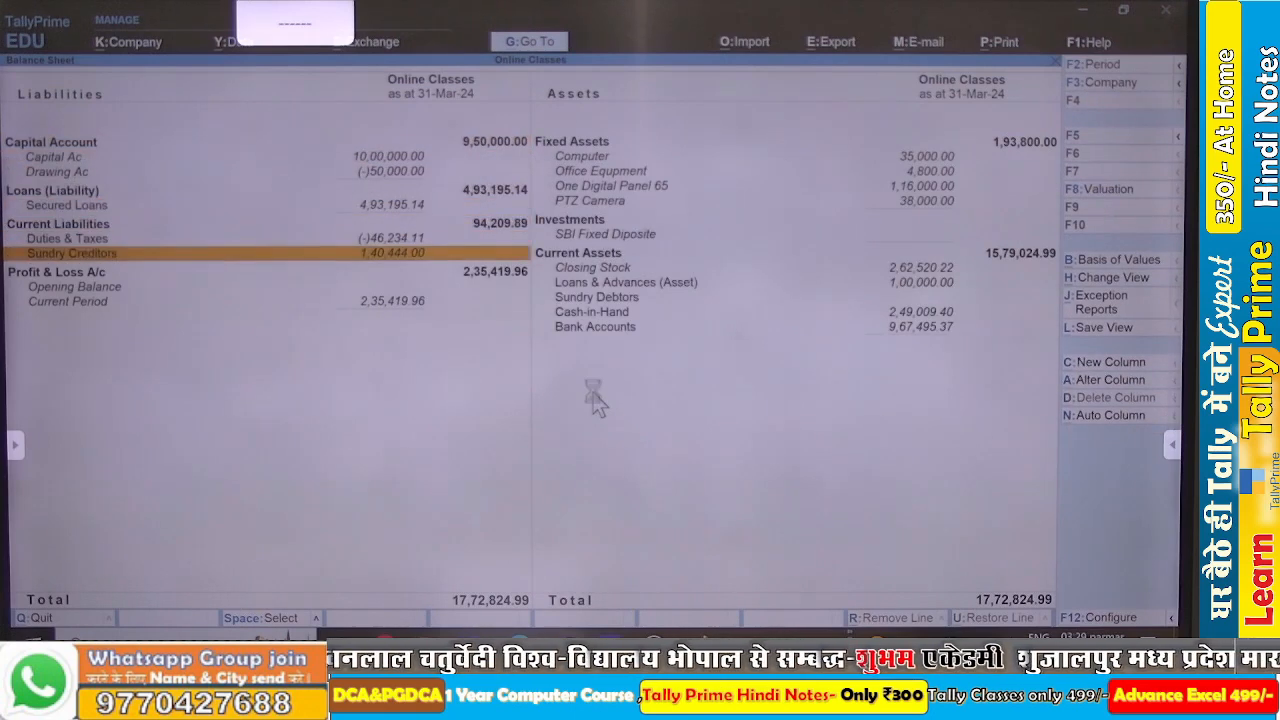
{"action": "key", "text": "Return"}
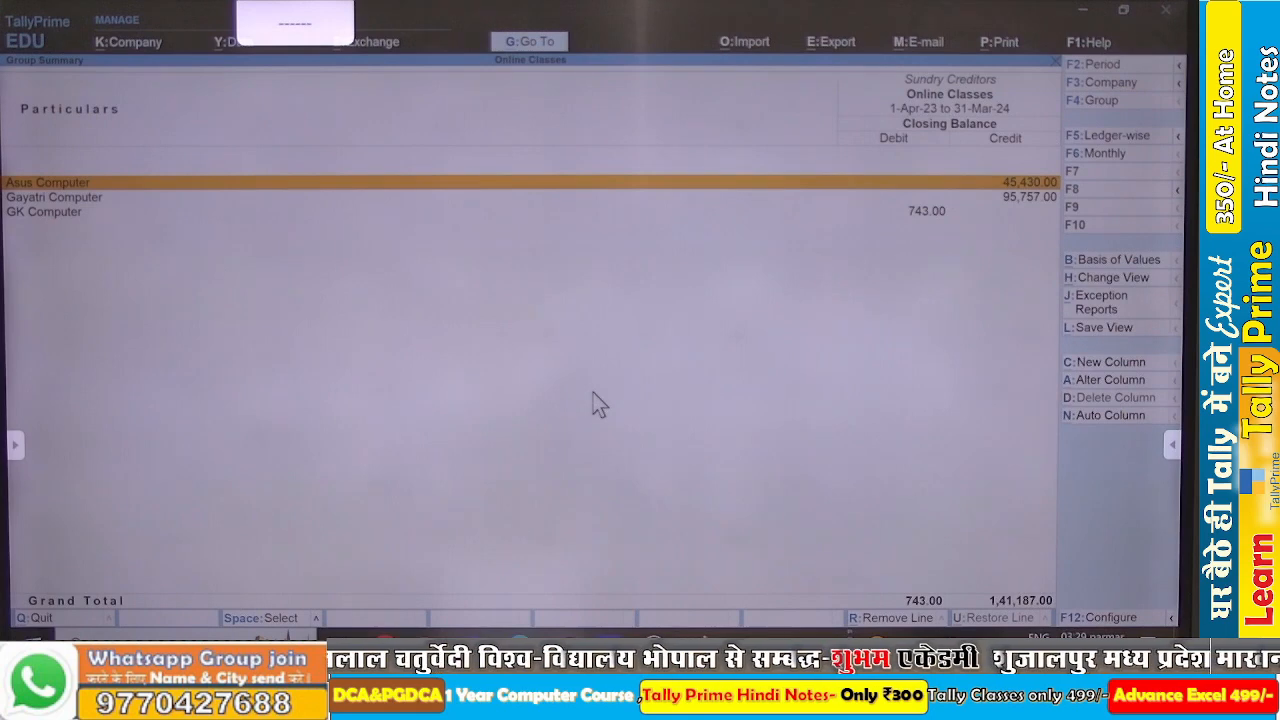
Check October in Gayatri Computer's monthly ledger summary, then return to the Gateway of Tally.
{"action": "key", "text": "Down"}
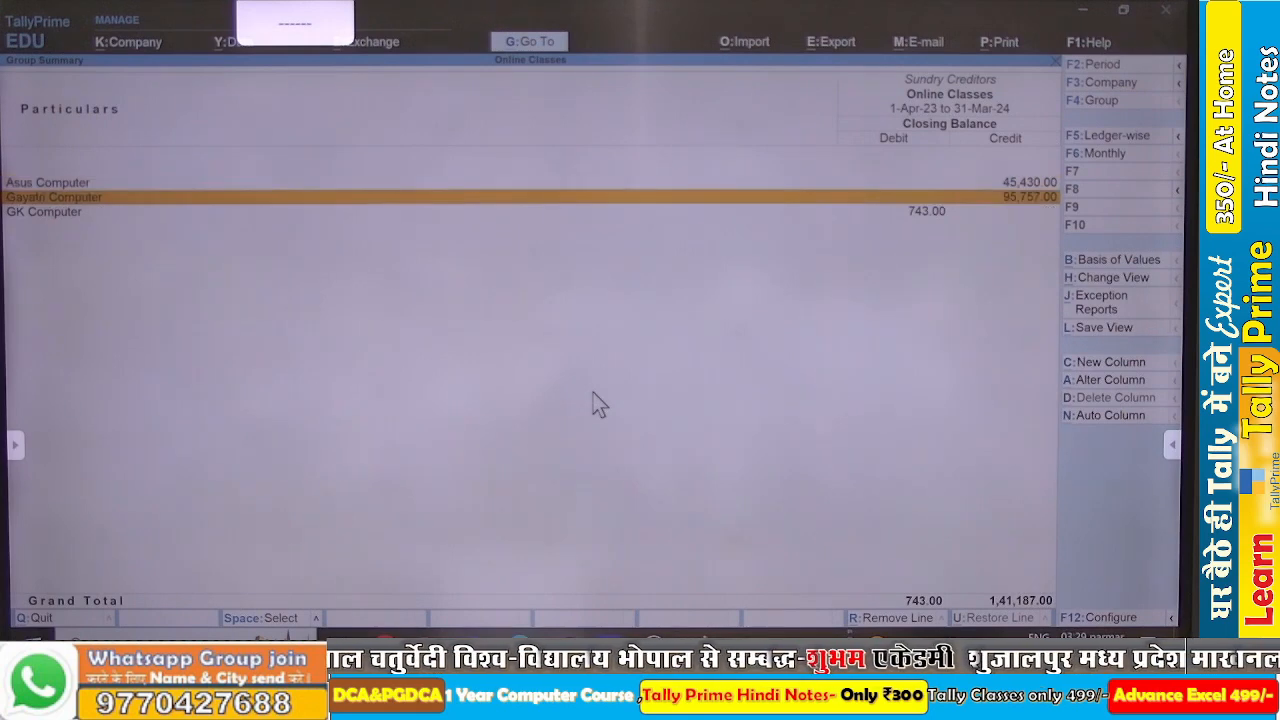
{"action": "key", "text": "Return"}
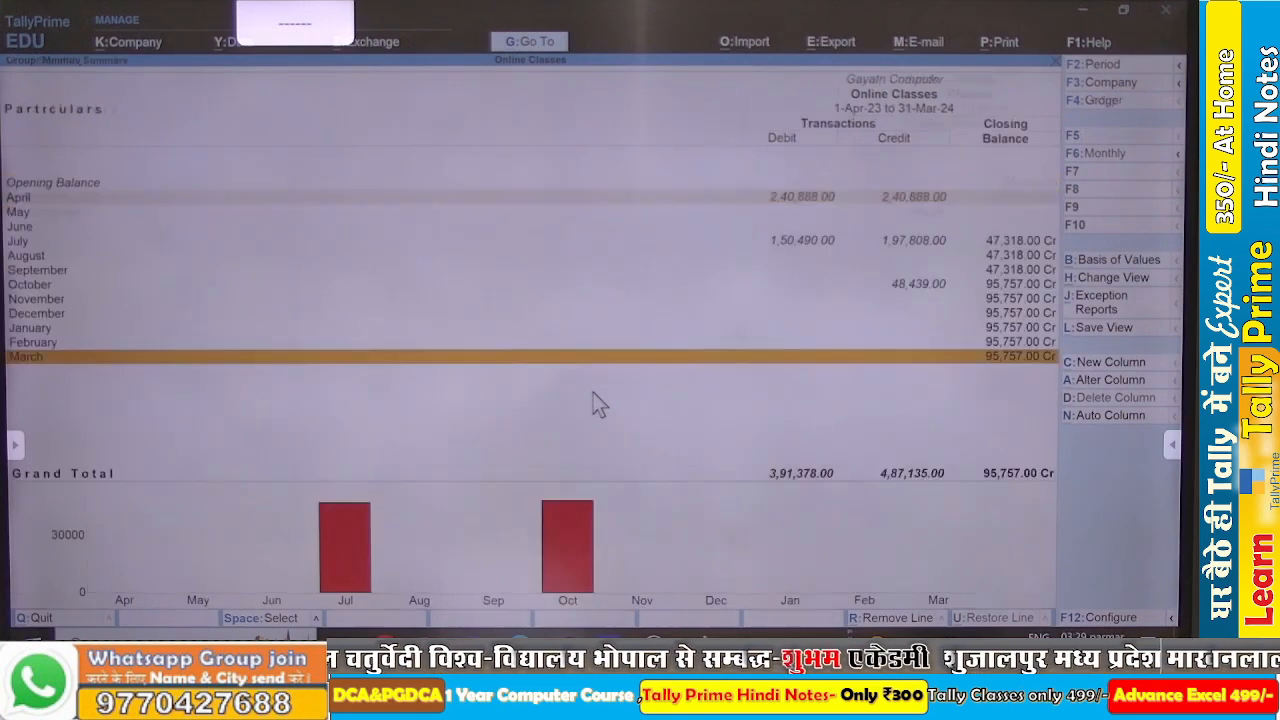
{"action": "key", "text": "Up"}
{"action": "key", "text": "Up"}
{"action": "key", "text": "Up"}
{"action": "key", "text": "Up"}
{"action": "key", "text": "Up"}
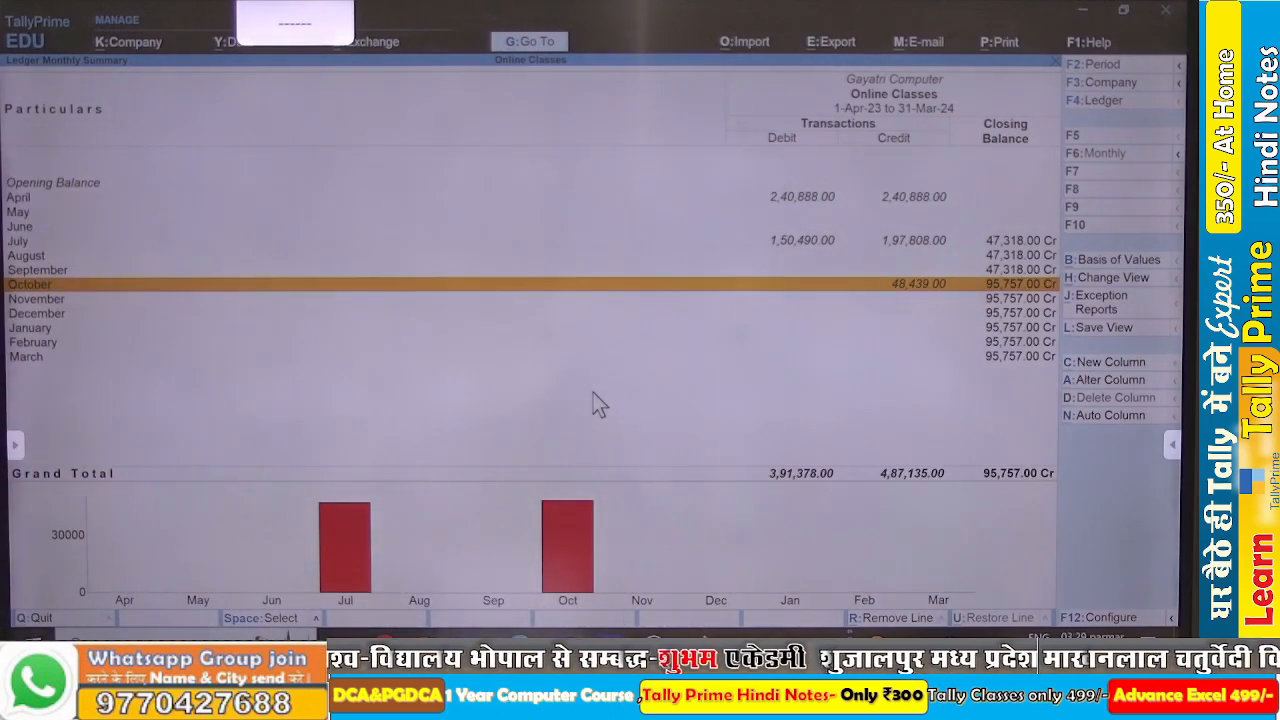
{"action": "key", "text": "Escape"}
{"action": "key", "text": "Escape"}
{"action": "key", "text": "Escape"}
{"action": "key", "text": "Escape"}
{"action": "key", "text": "Escape"}
{"action": "key", "text": "Escape"}
{"action": "key", "text": "Escape"}
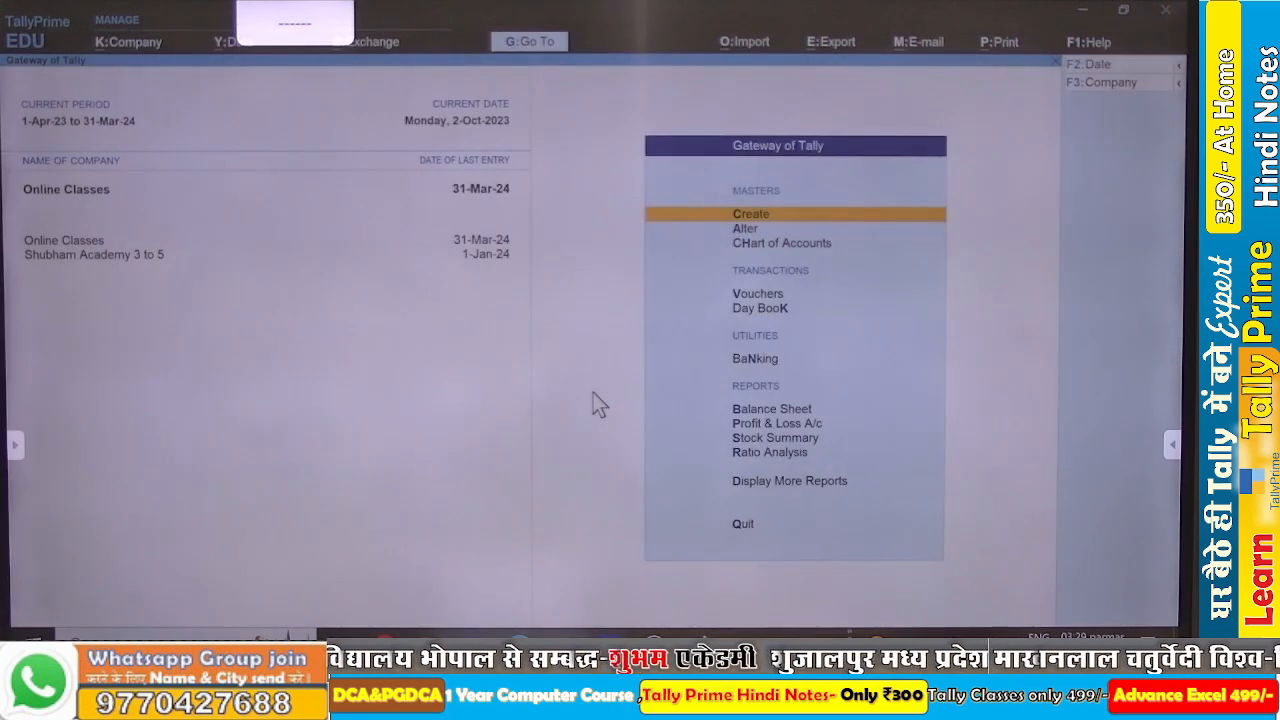
Start a payment voucher and debit Gayatri Computer with 48,439.
{"action": "key", "text": "v"}
{"action": "key", "text": "F5"}
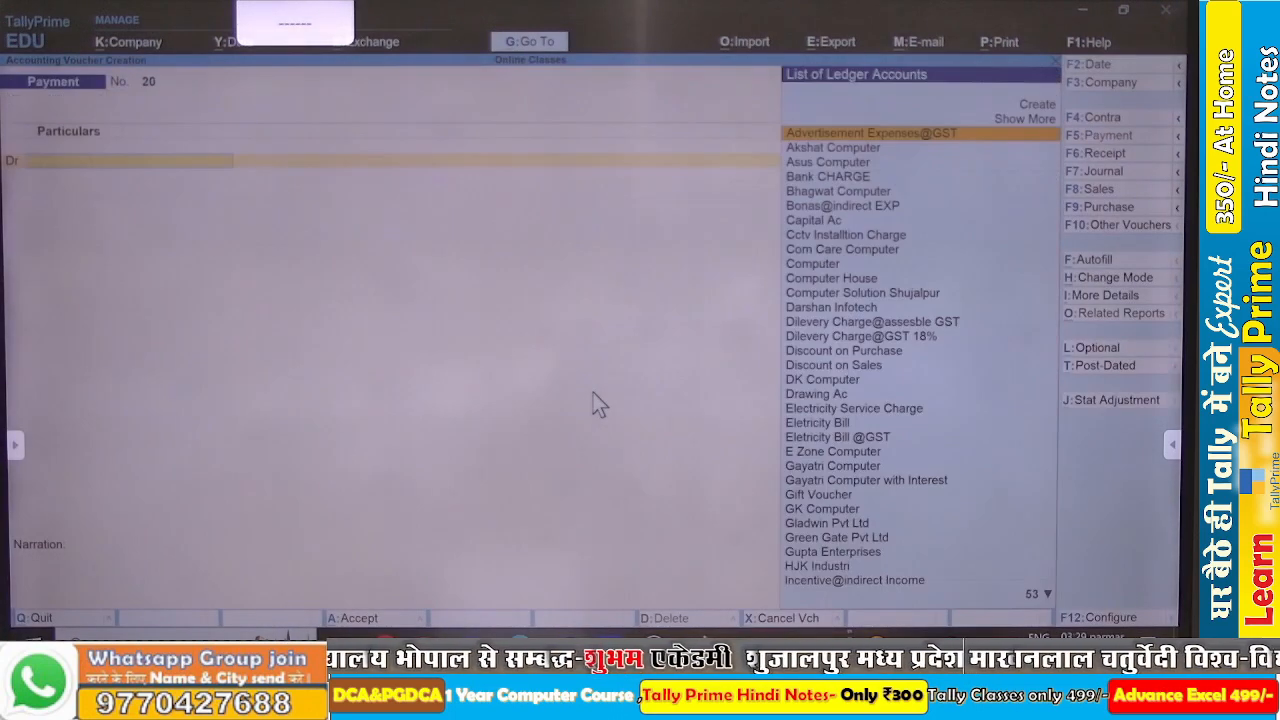
{"action": "type", "text": "Ga"}
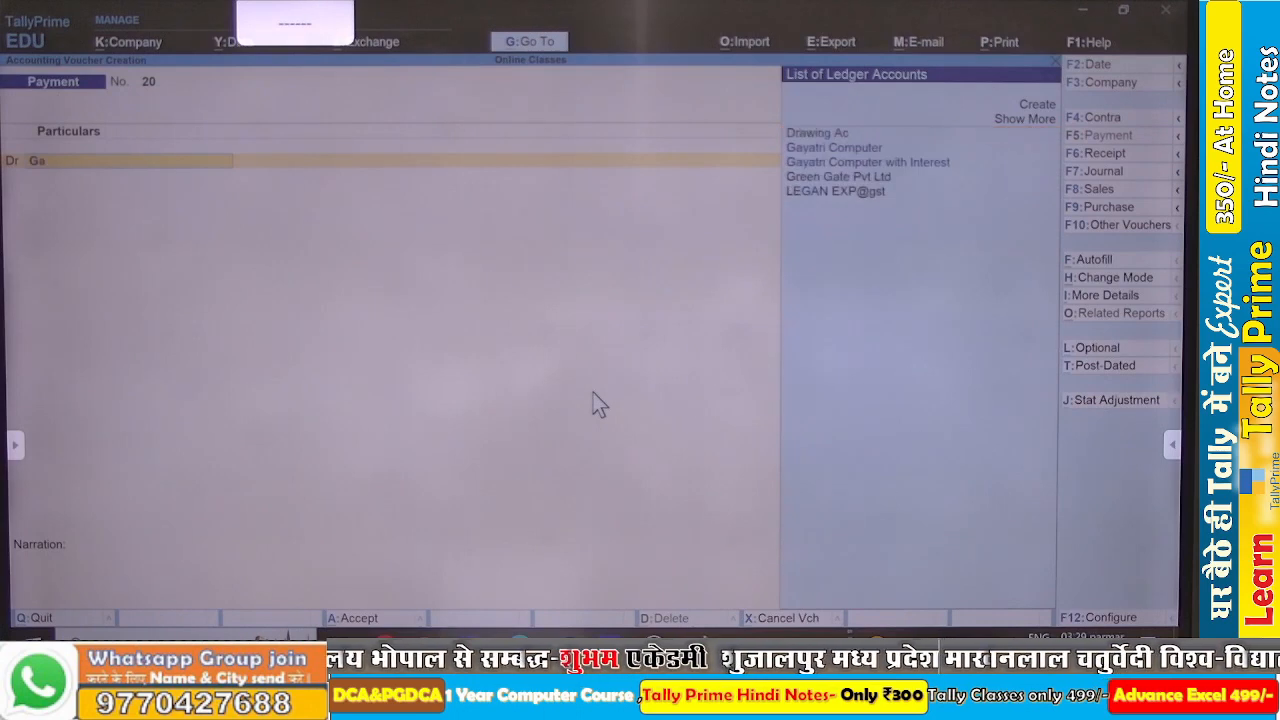
{"action": "key", "text": "Return"}
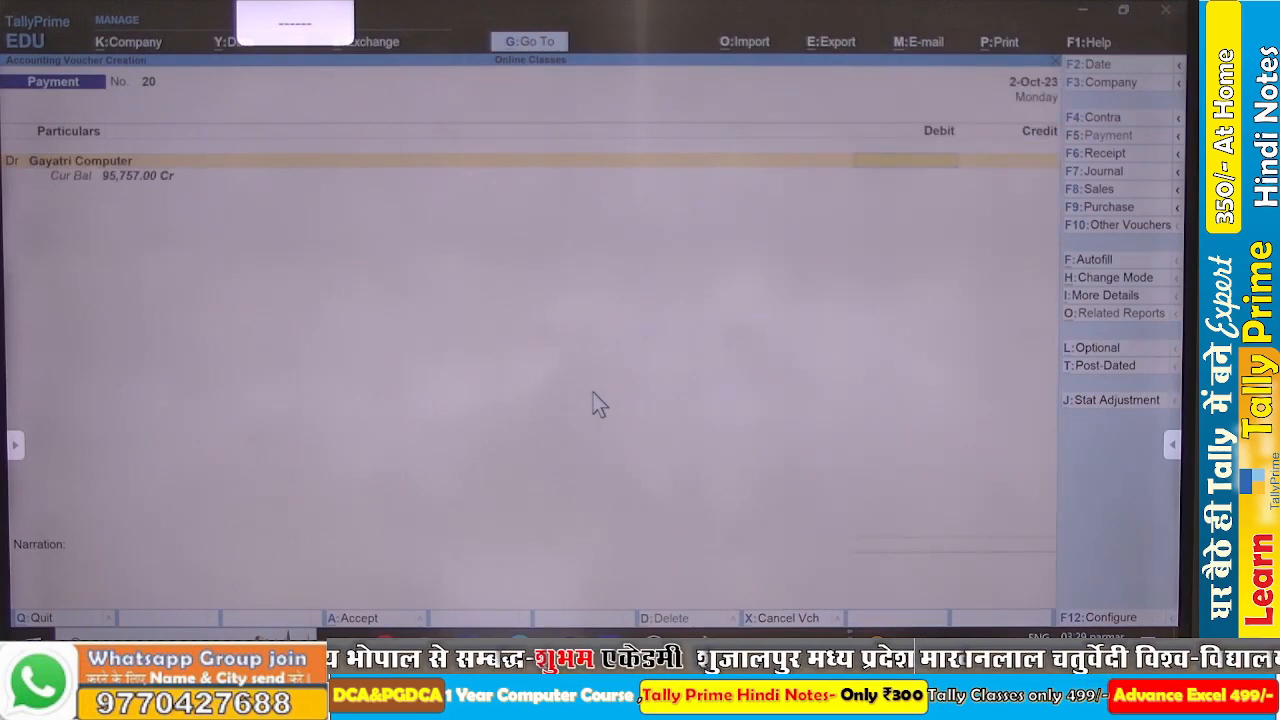
{"action": "type", "text": "484"}
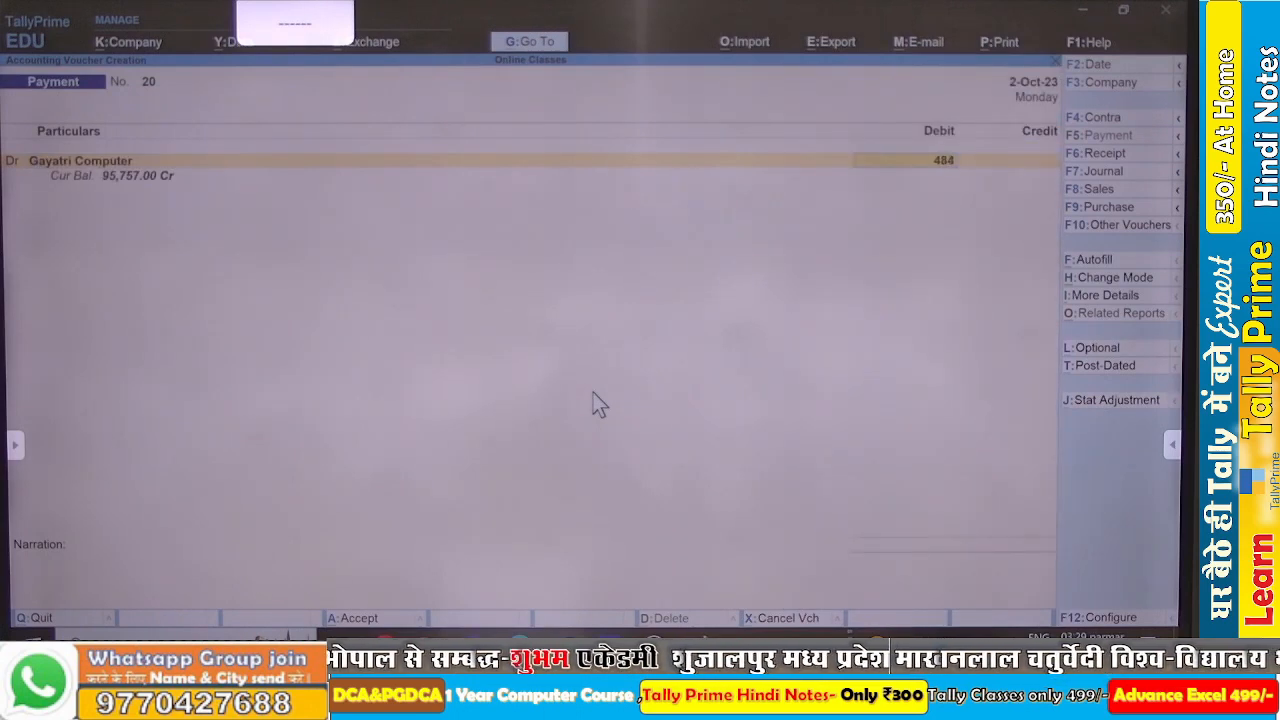
{"action": "type", "text": "33"}
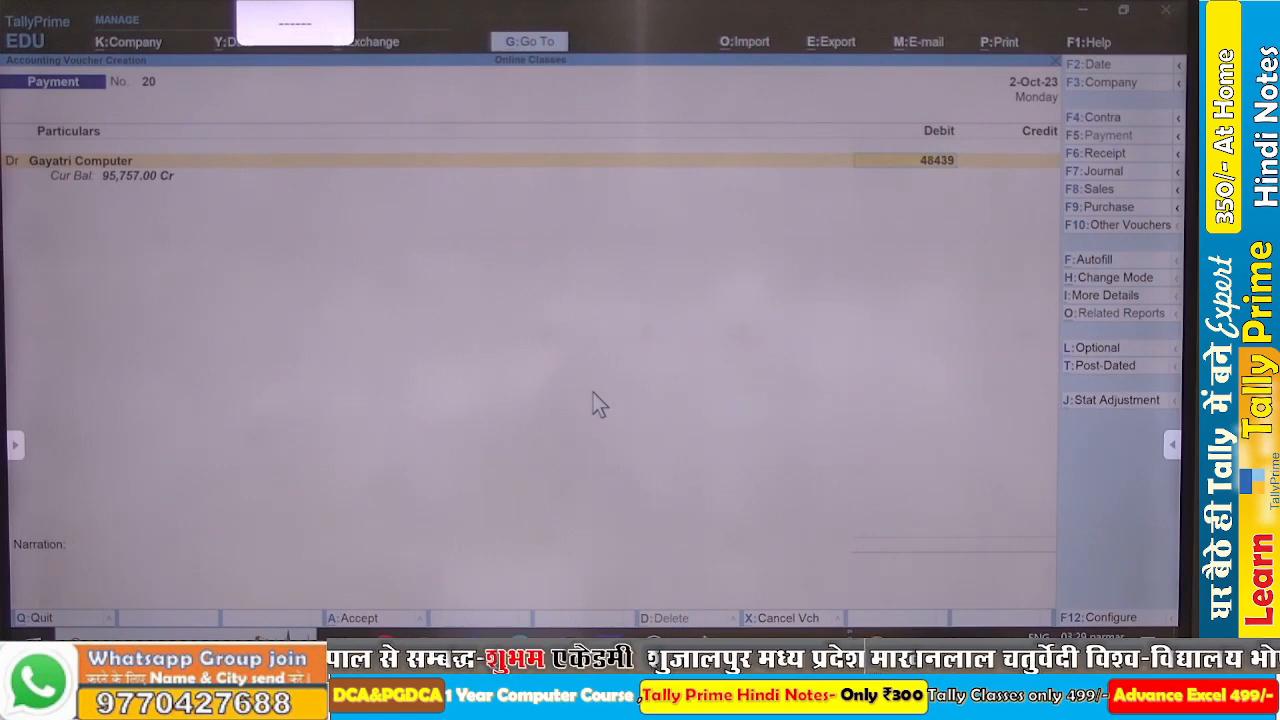
{"action": "key", "text": "Return"}
Allocate the payment as Agst Ref to pending bill 0 of 2-Oct-23 and credit SBI BANK with 48,439.
{"action": "key", "text": "Return"}
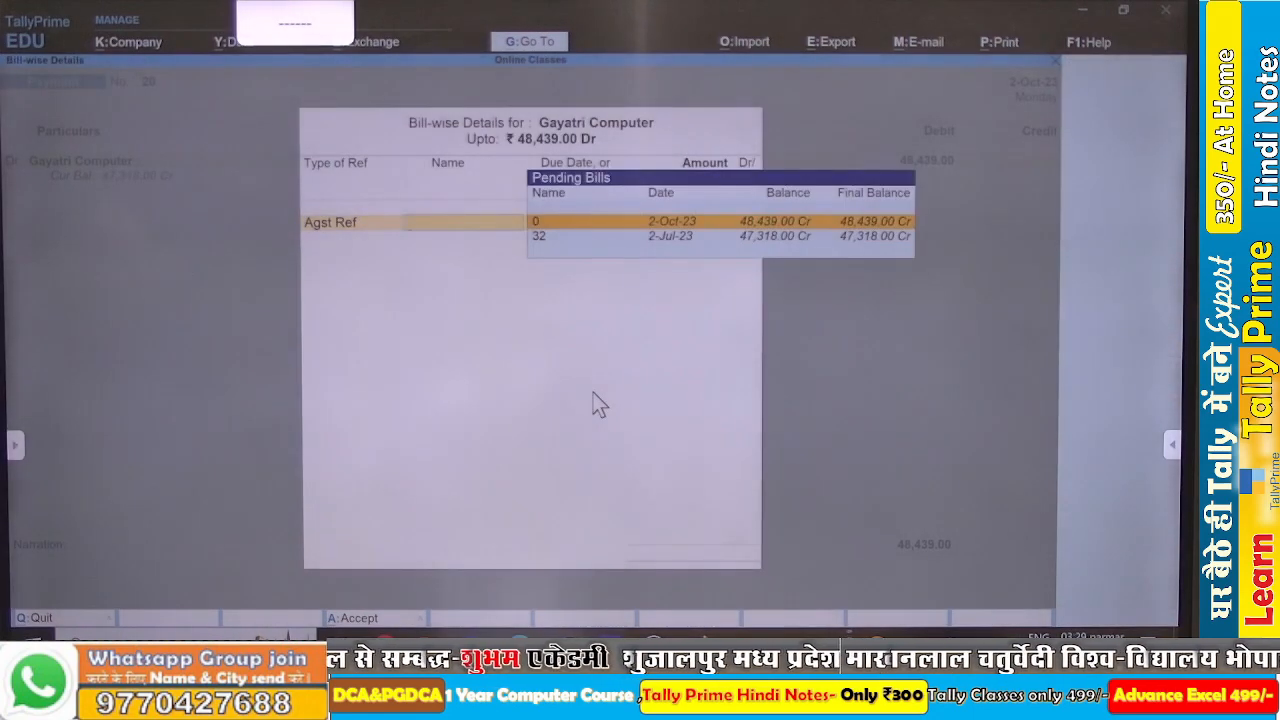
{"action": "key", "text": "Down"}
{"action": "key", "text": "Up"}
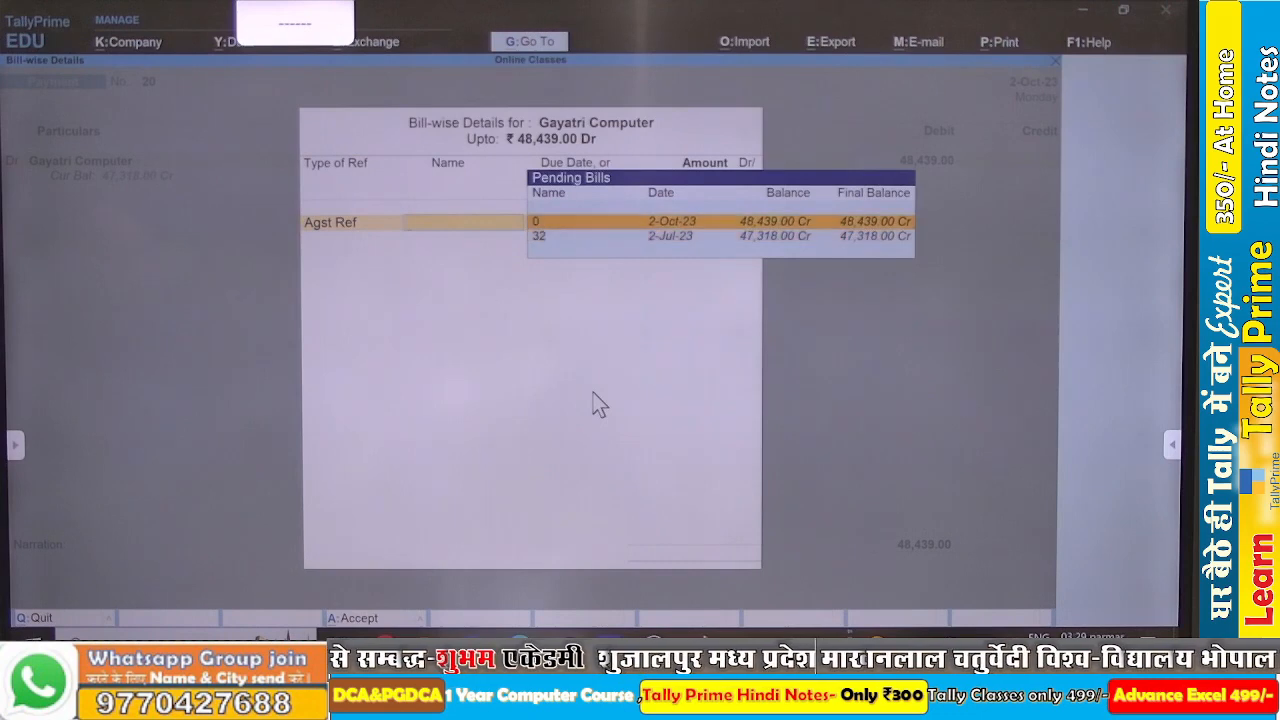
{"action": "key", "text": "Return"}
{"action": "key", "text": "Return"}
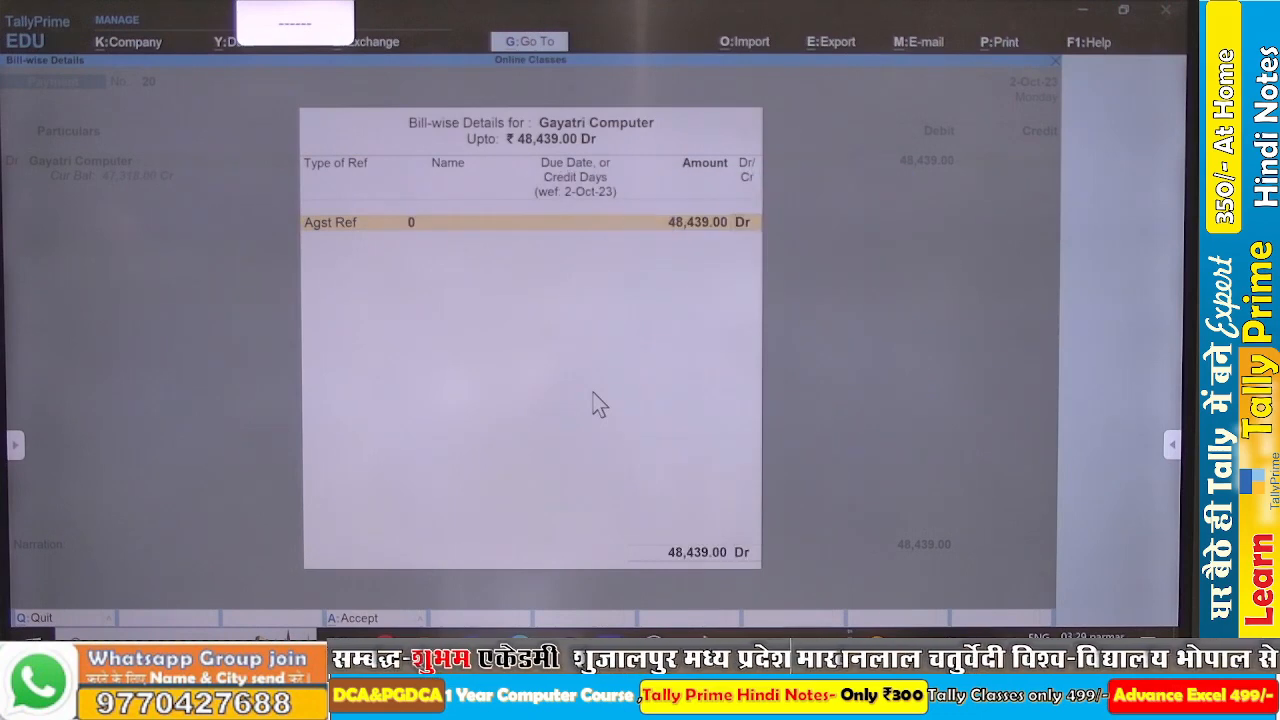
{"action": "key", "text": "Return"}
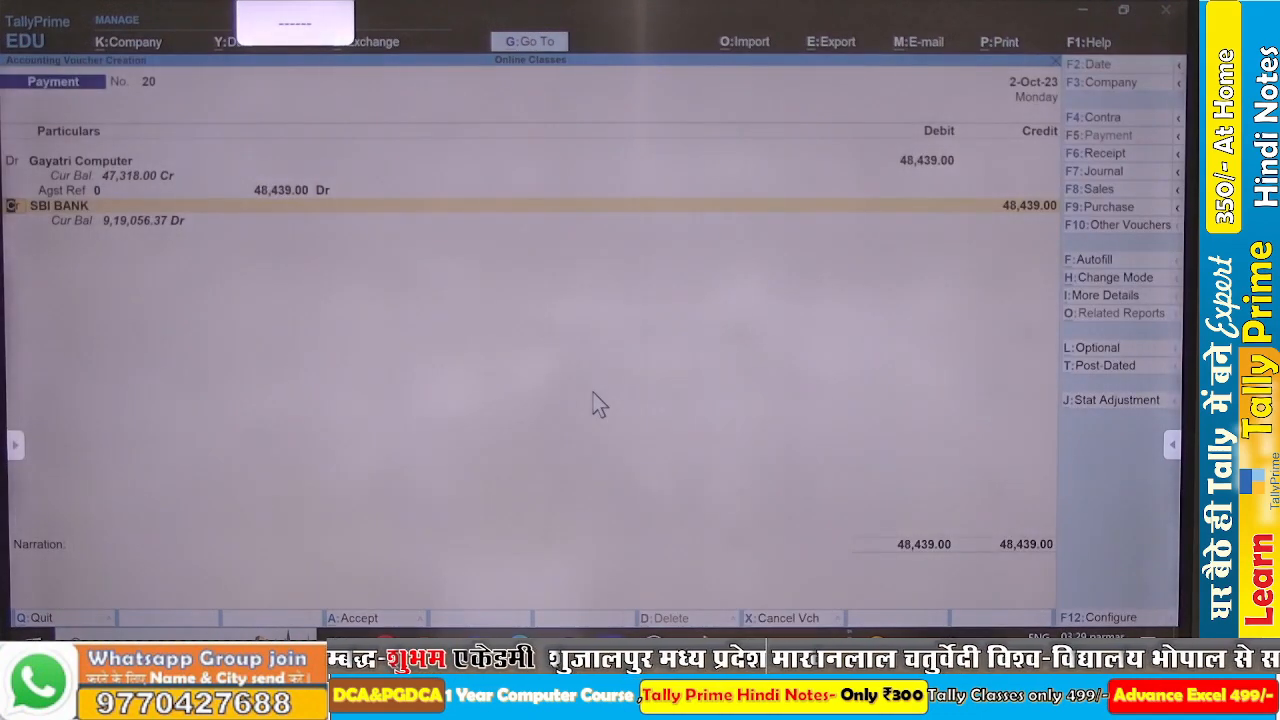
{"action": "key", "text": "Return"}
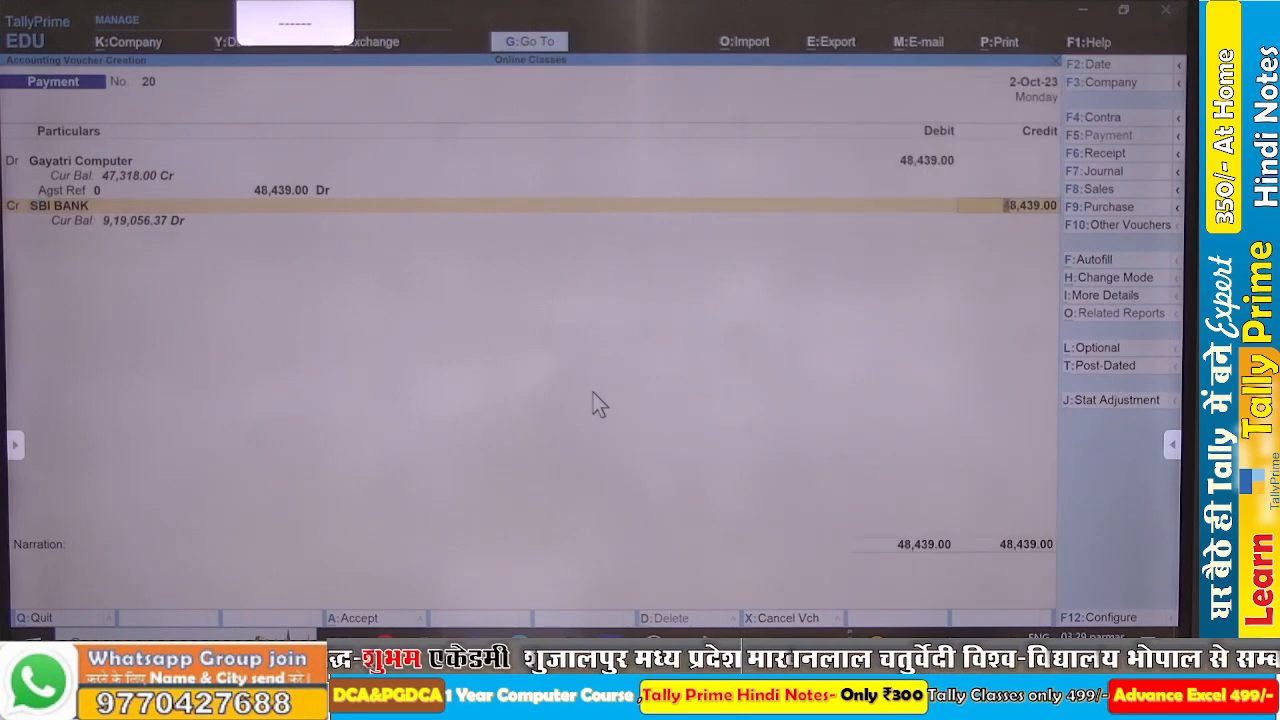
Capture the payment voucher screen and paste it into the Word notes on an indented line below the purchase voucher picture.
{"action": "key", "text": "ctrl"}
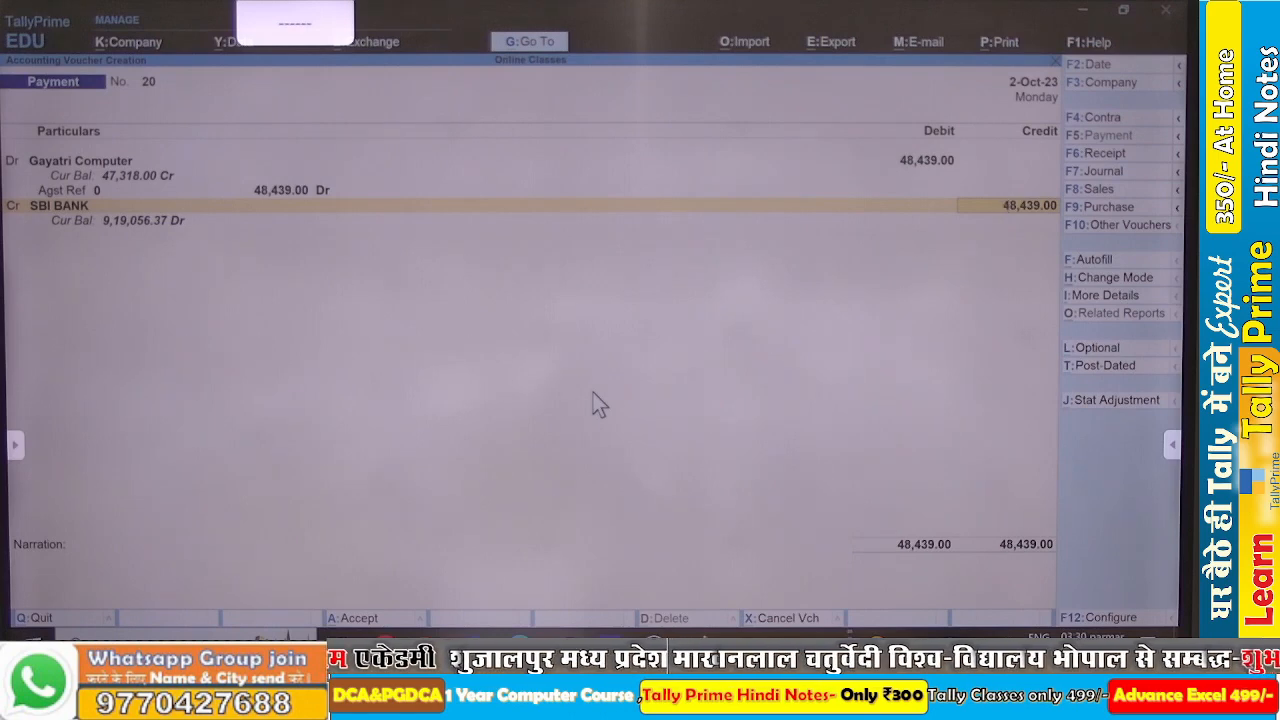
{"action": "key", "text": "alt+Tab"}
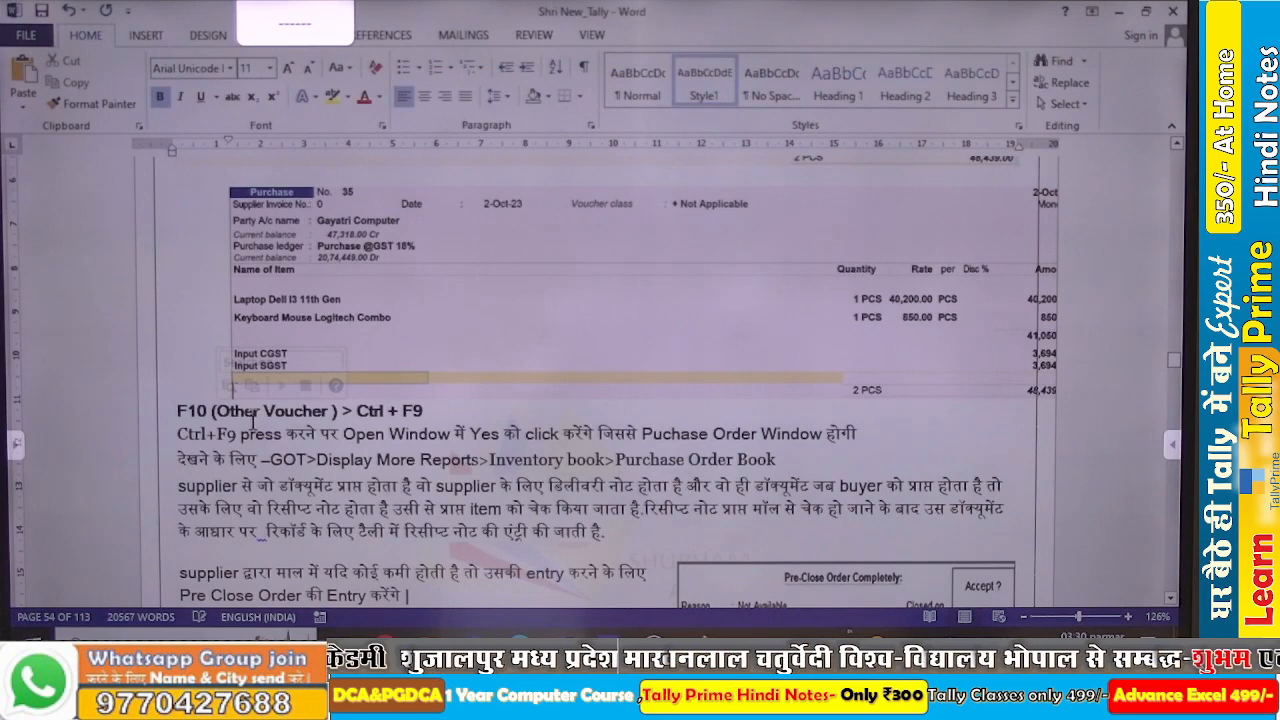
{"action": "scroll", "coordinate": [253, 421], "scroll_direction": "up", "scroll_amount": 1}
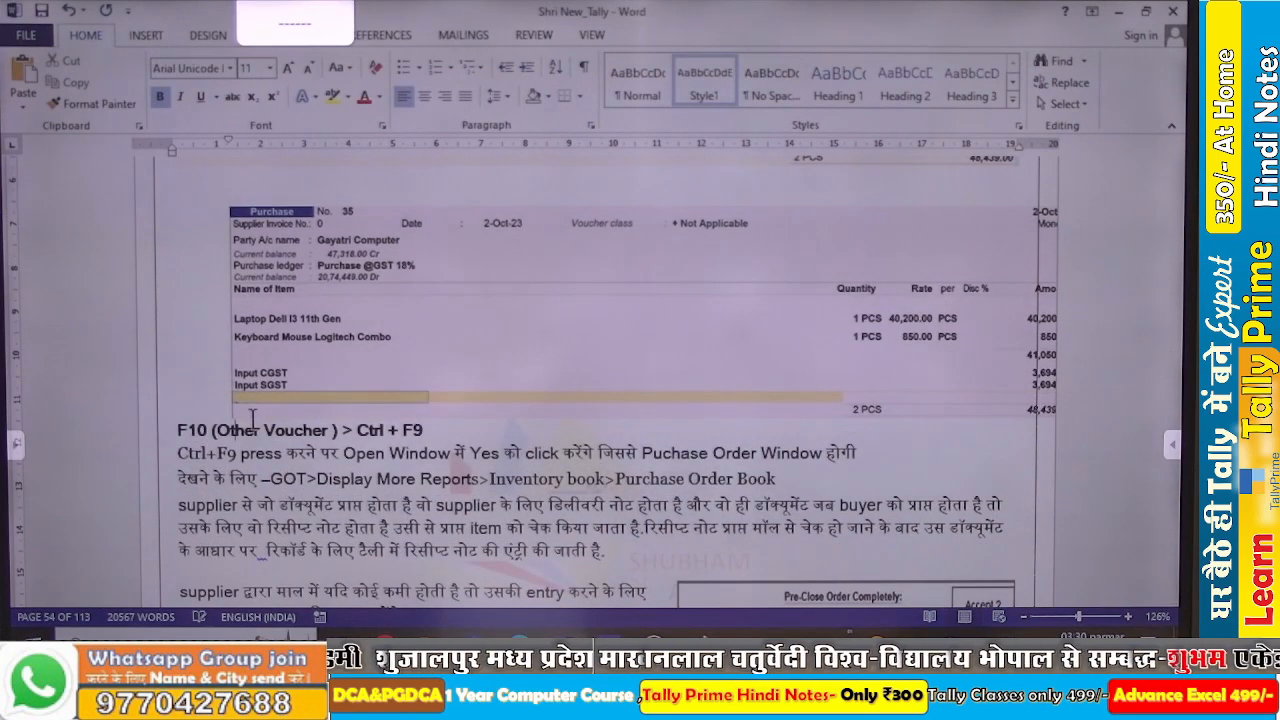
{"action": "key", "text": "Left"}
{"action": "key", "text": "Left"}
{"action": "key", "text": "Left"}
{"action": "key", "text": "Left"}
{"action": "key", "text": "Left"}
{"action": "key", "text": "Left"}
{"action": "key", "text": "Left"}
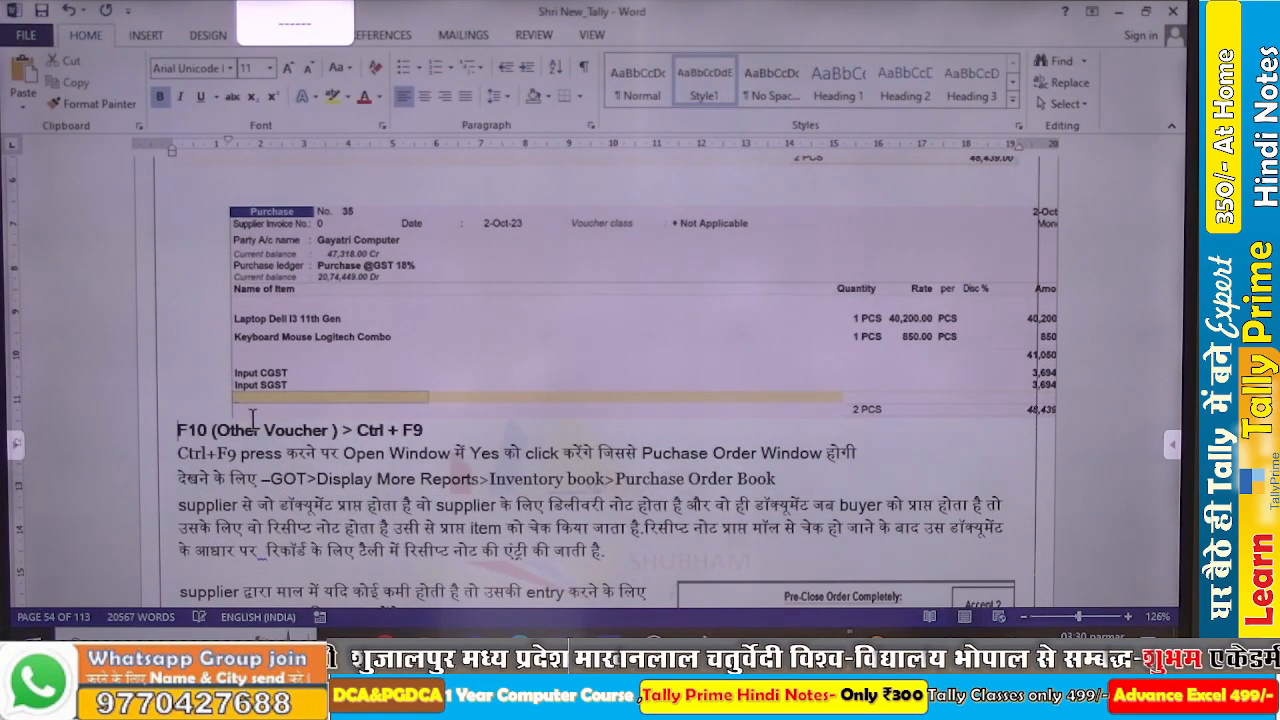
{"action": "key", "text": "Tab"}
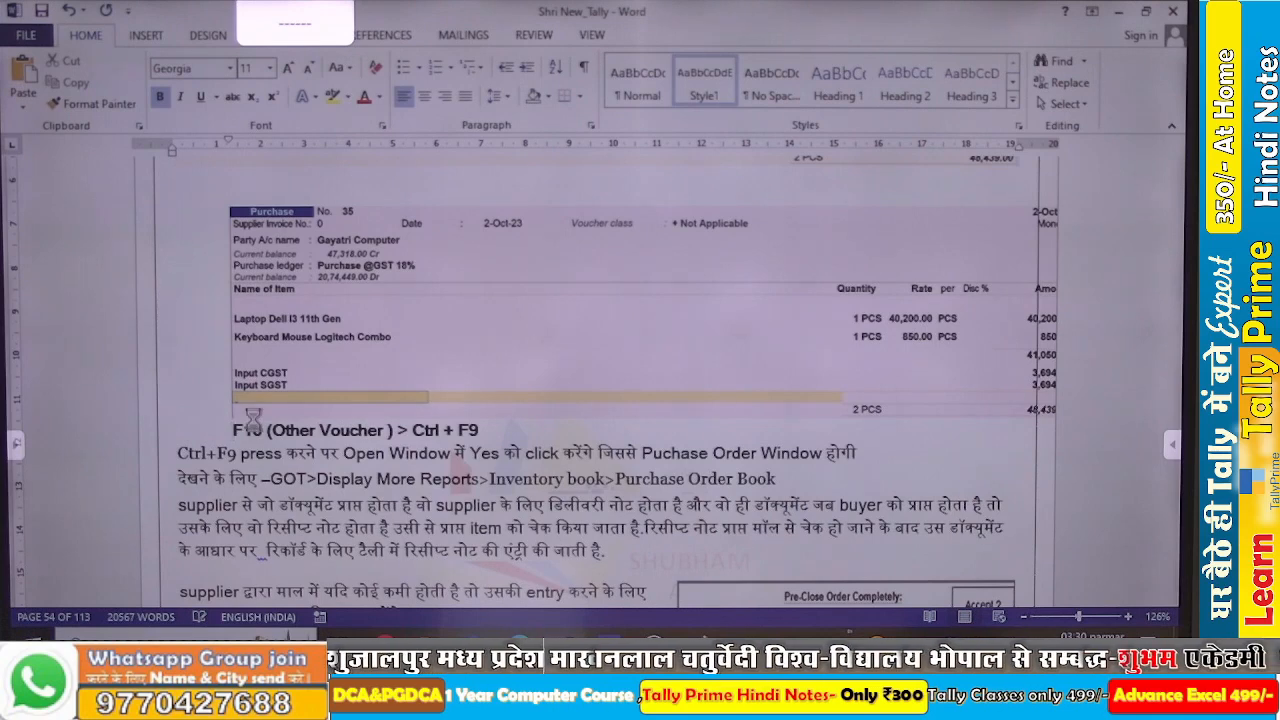
{"action": "key", "text": "ctrl+v"}
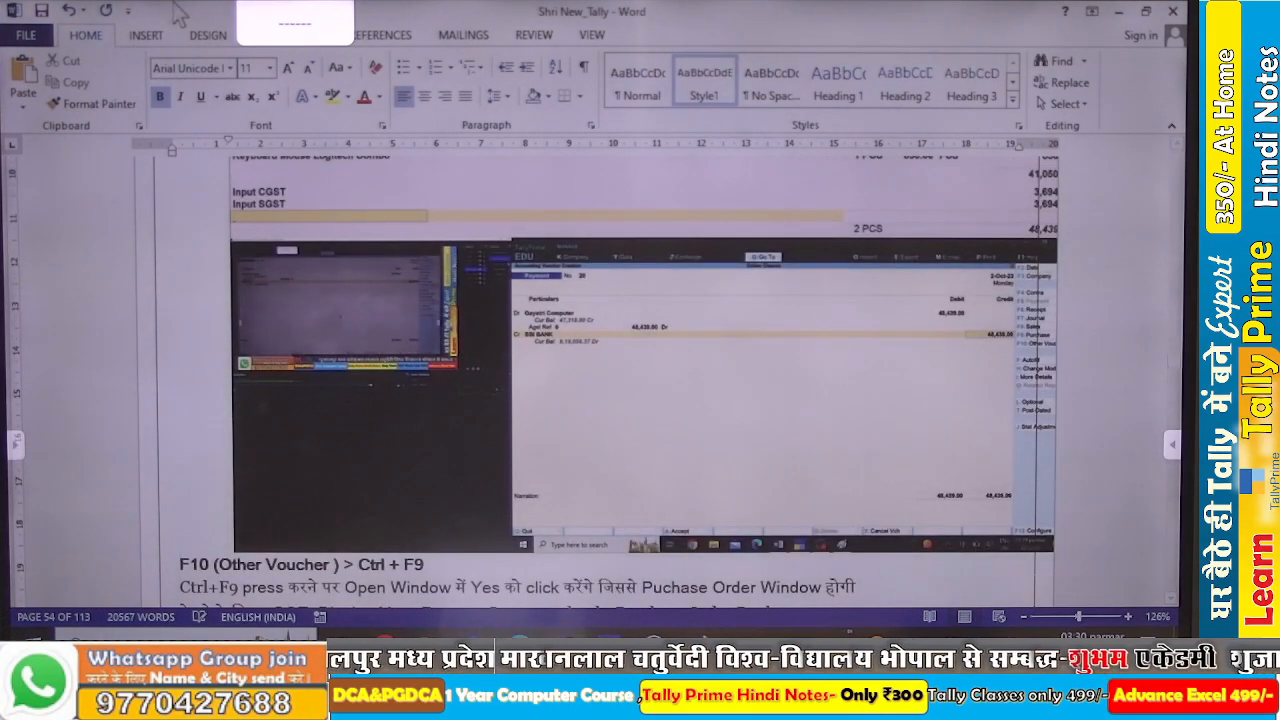
{"action": "scroll", "coordinate": [254, 520], "scroll_direction": "down", "scroll_amount": 4}
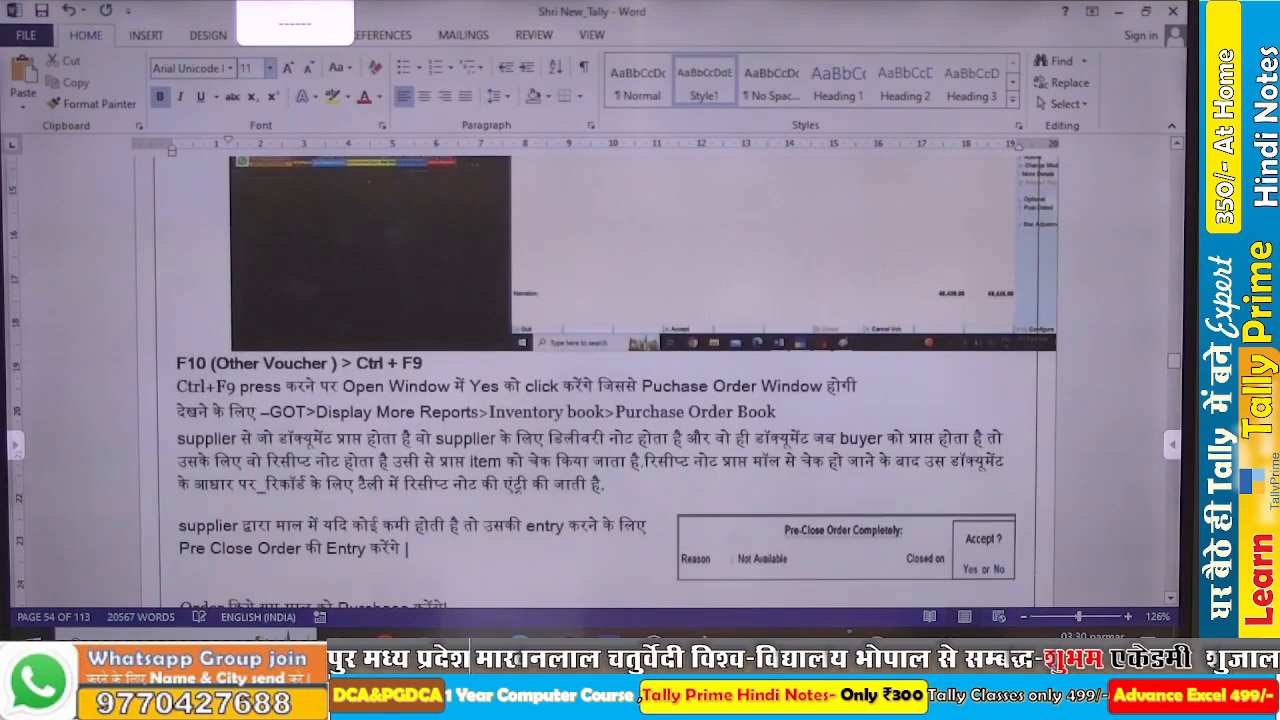
Switch back to TallyPrime, save the Gayatri Computer payment voucher and return to the Gateway of Tally.
{"action": "key", "text": "alt+Tab"}
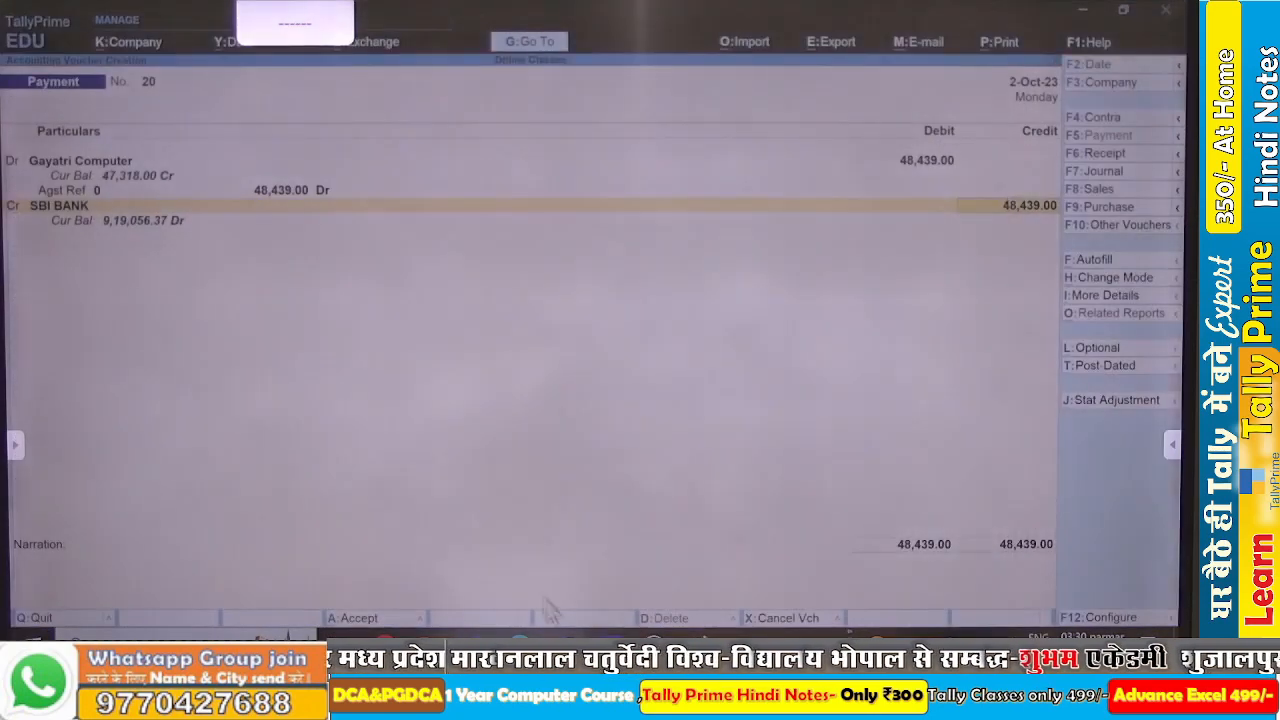
{"action": "key", "text": "ctrl"}
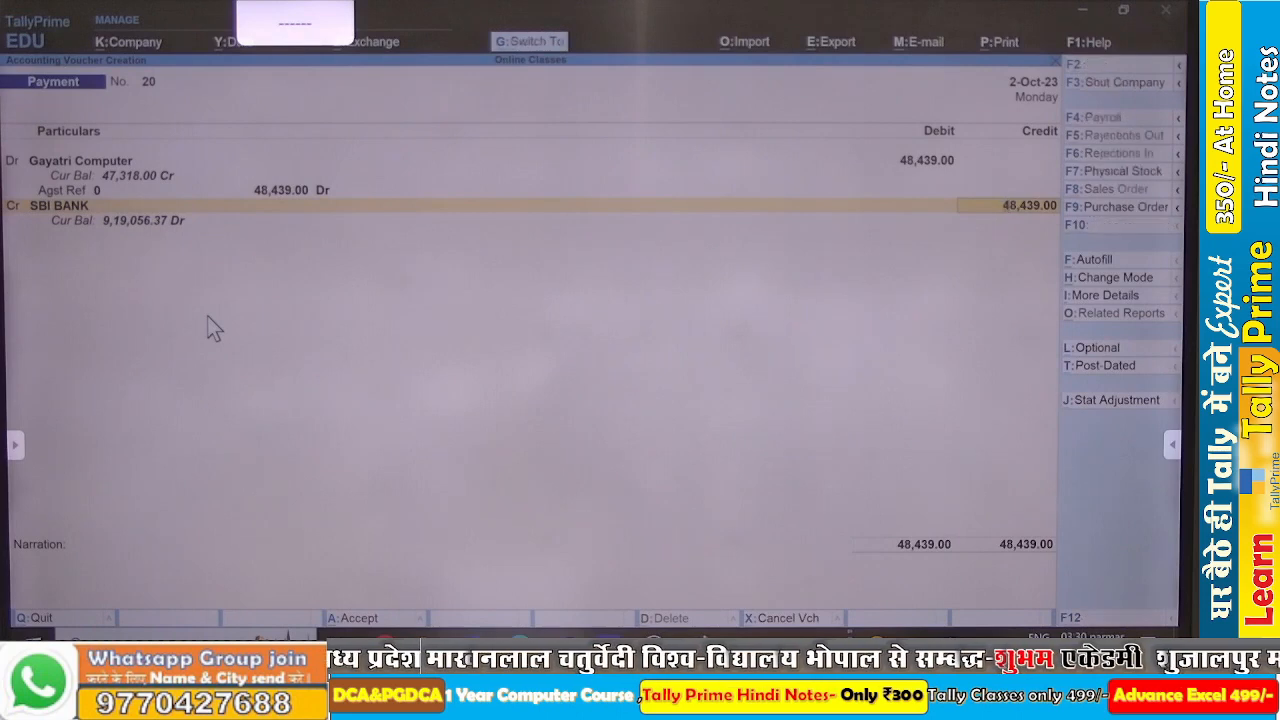
{"action": "key", "text": "ctrl+a"}
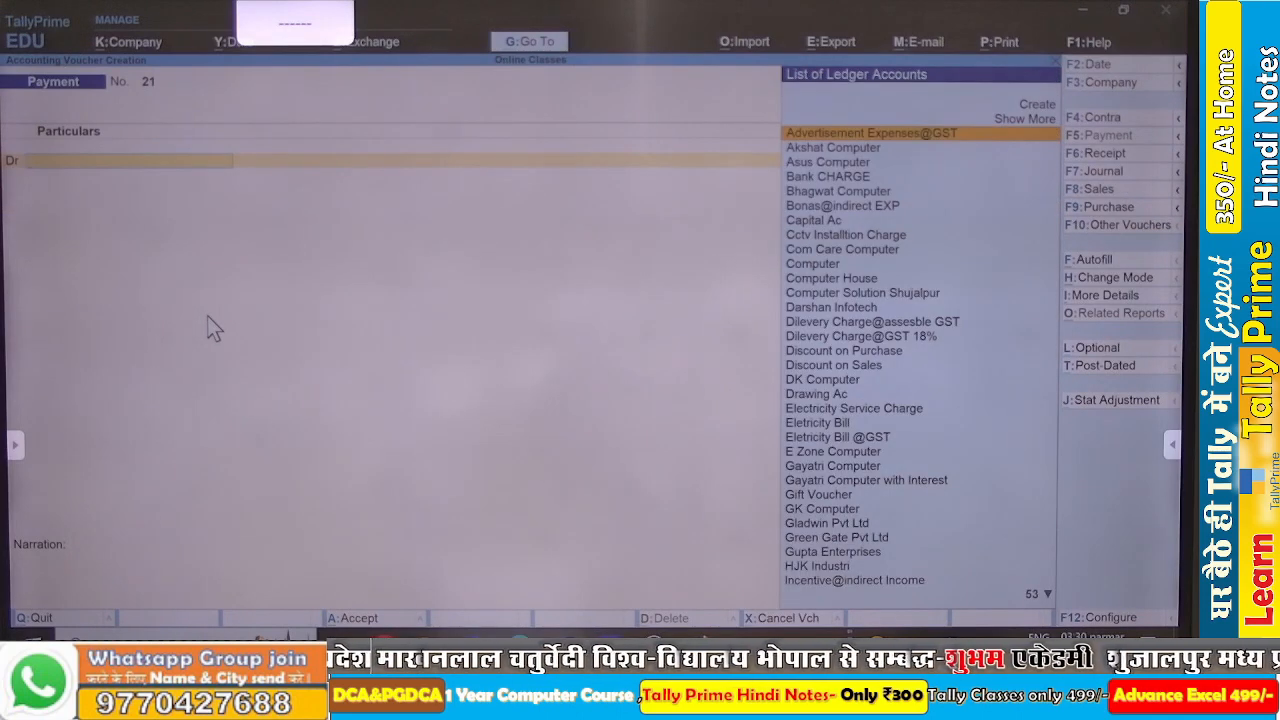
{"action": "key", "text": "Escape"}
{"action": "key", "text": "Return"}
{"action": "key", "text": "Escape"}
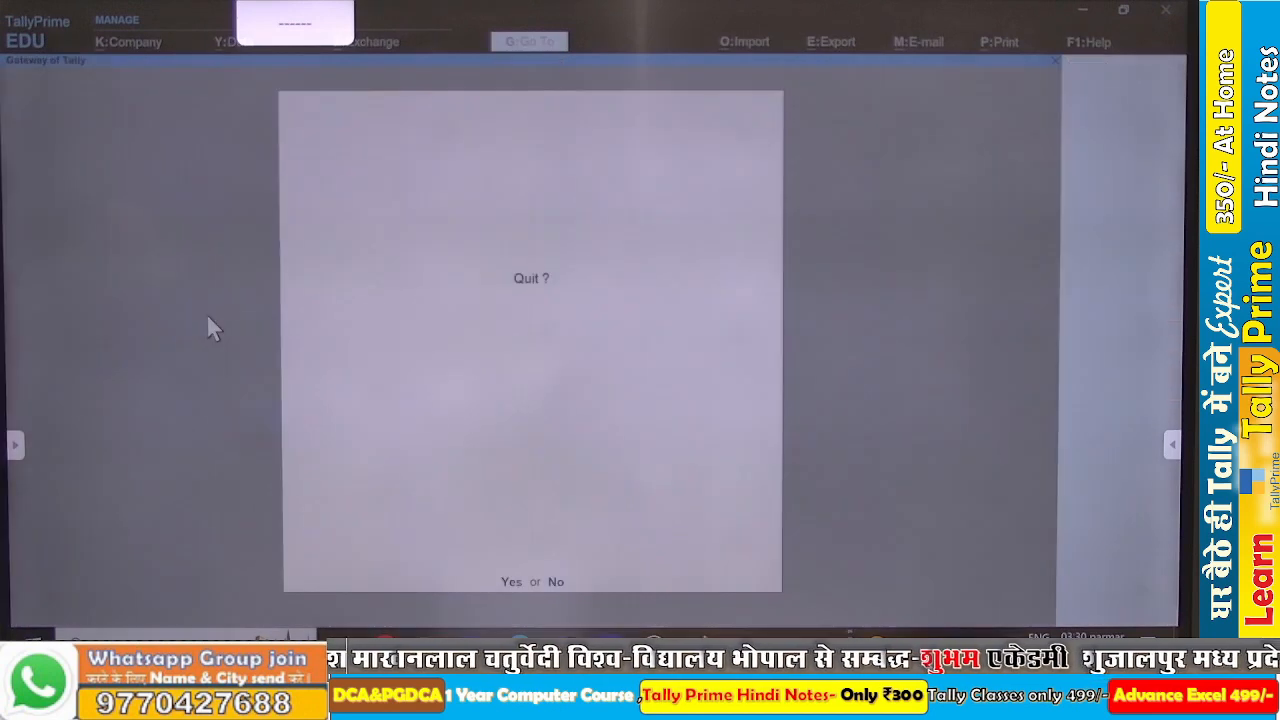
{"action": "key", "text": "Escape"}
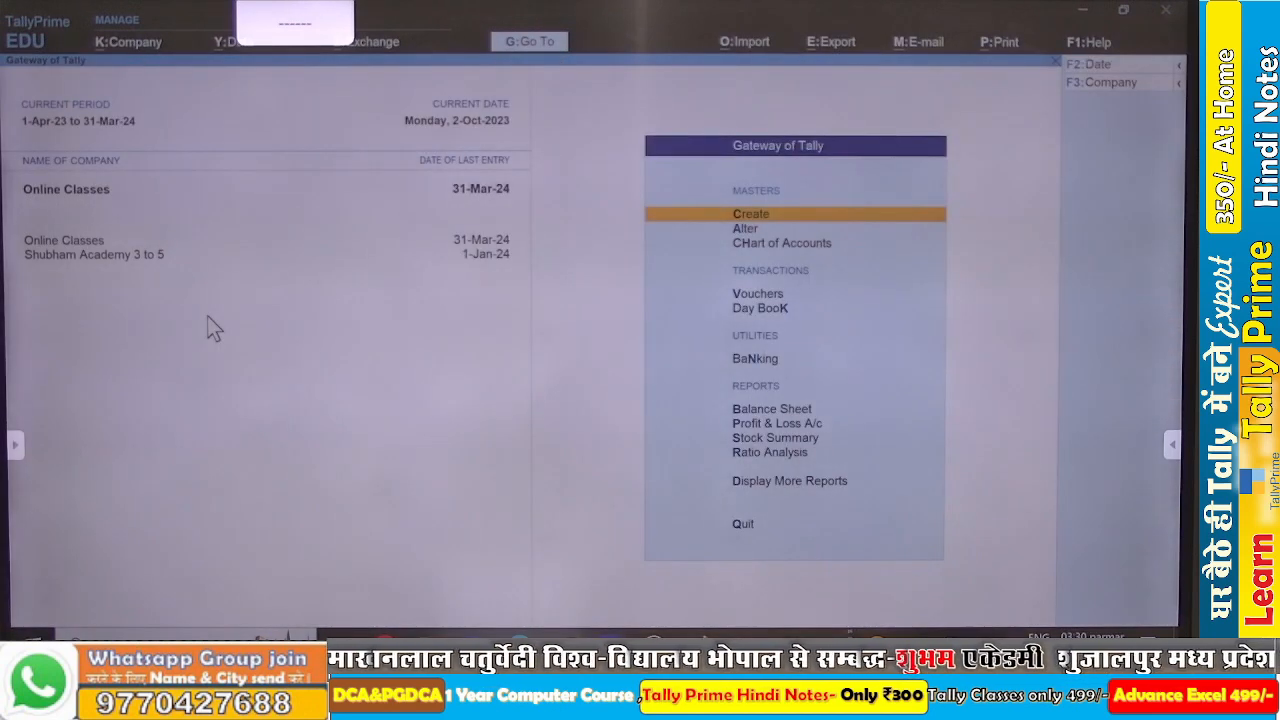
Open the Purchase Orders Book from the inventory books.
{"action": "key", "text": "d"}
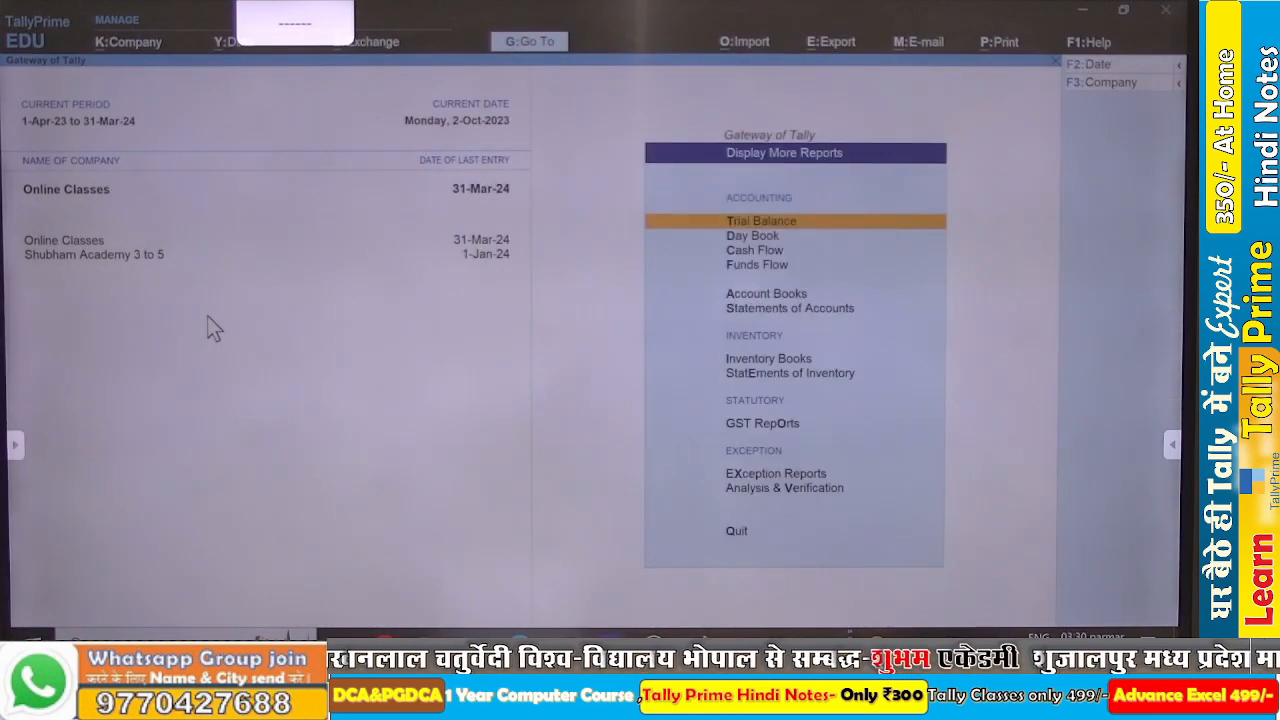
{"action": "key", "text": "i"}
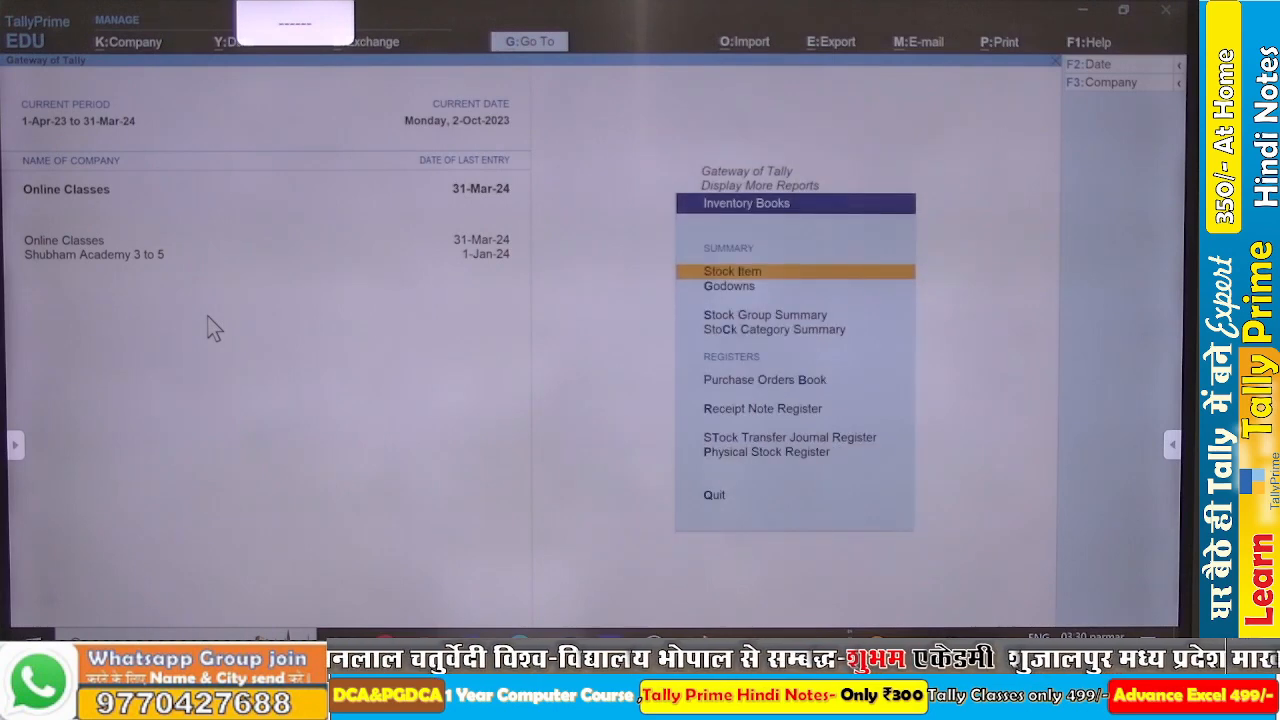
{"action": "key", "text": "Down"}
{"action": "key", "text": "Down"}
{"action": "key", "text": "Down"}
{"action": "key", "text": "Down"}
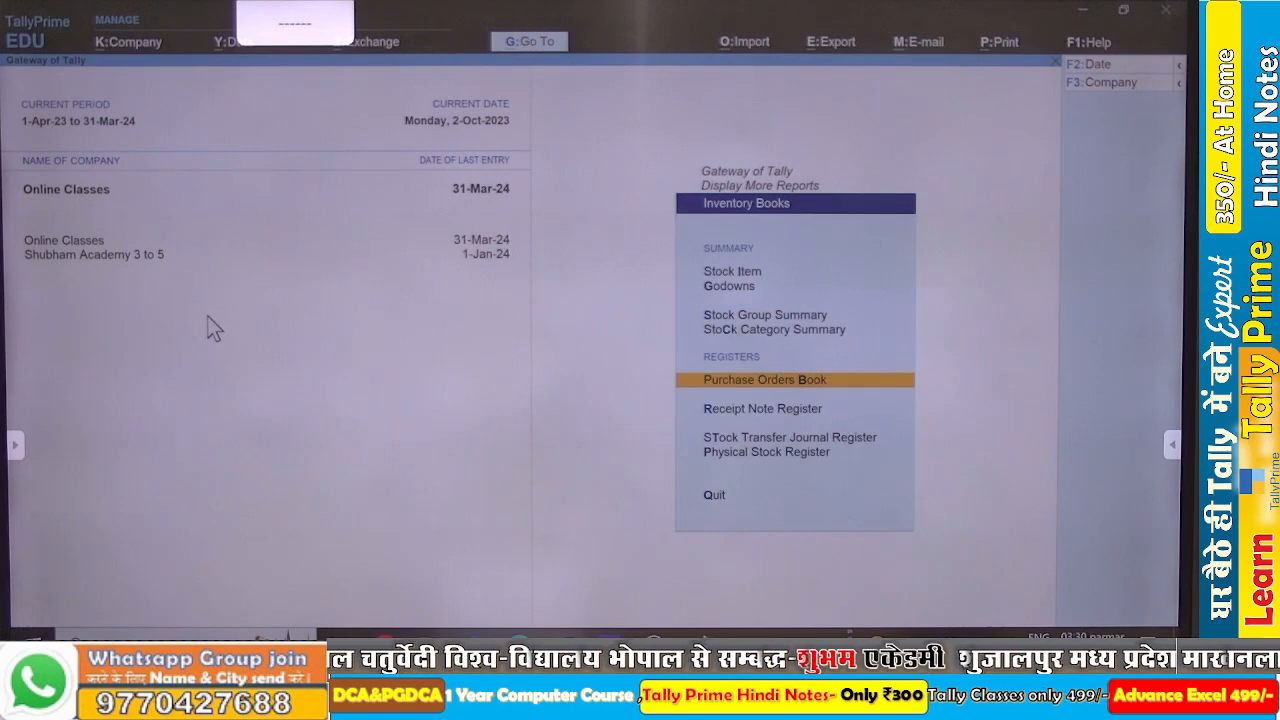
{"action": "key", "text": "Return"}
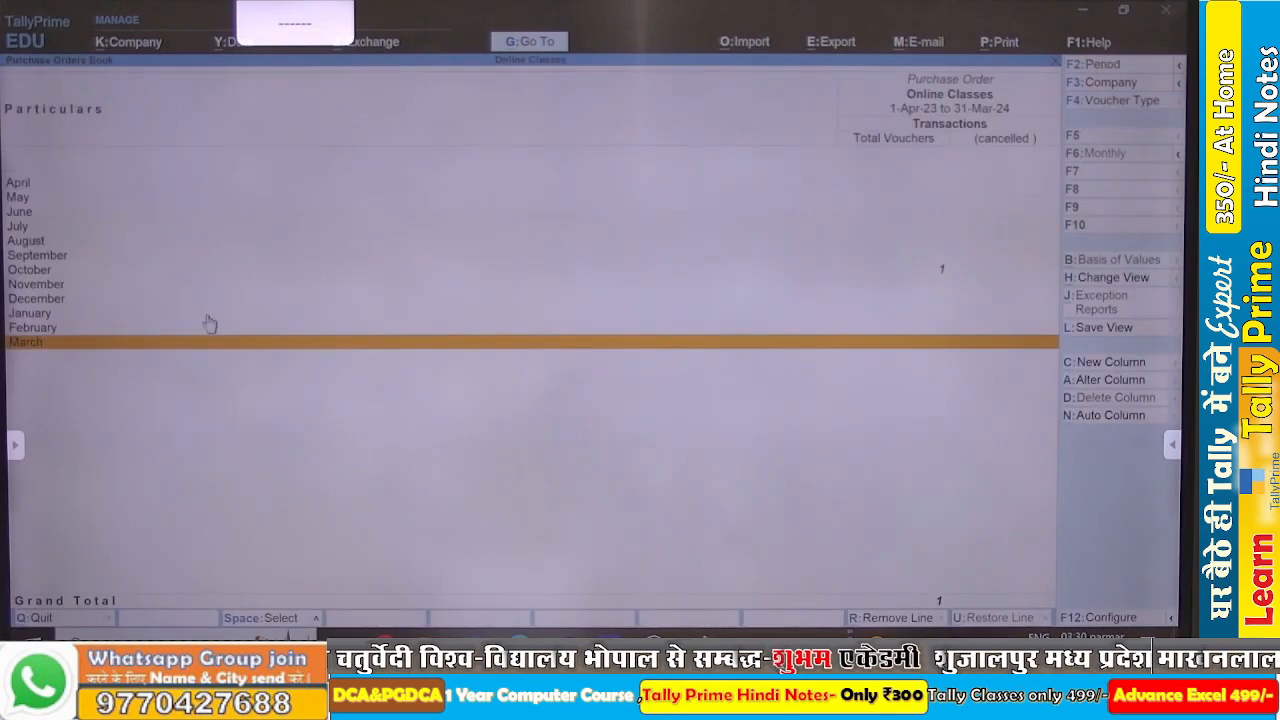
Go into October's purchase orders and open the Gayatri Computer order Go1 for alteration.
{"action": "key", "text": "Up"}
{"action": "key", "text": "Up"}
{"action": "key", "text": "Up"}
{"action": "key", "text": "Up"}
{"action": "key", "text": "Up"}
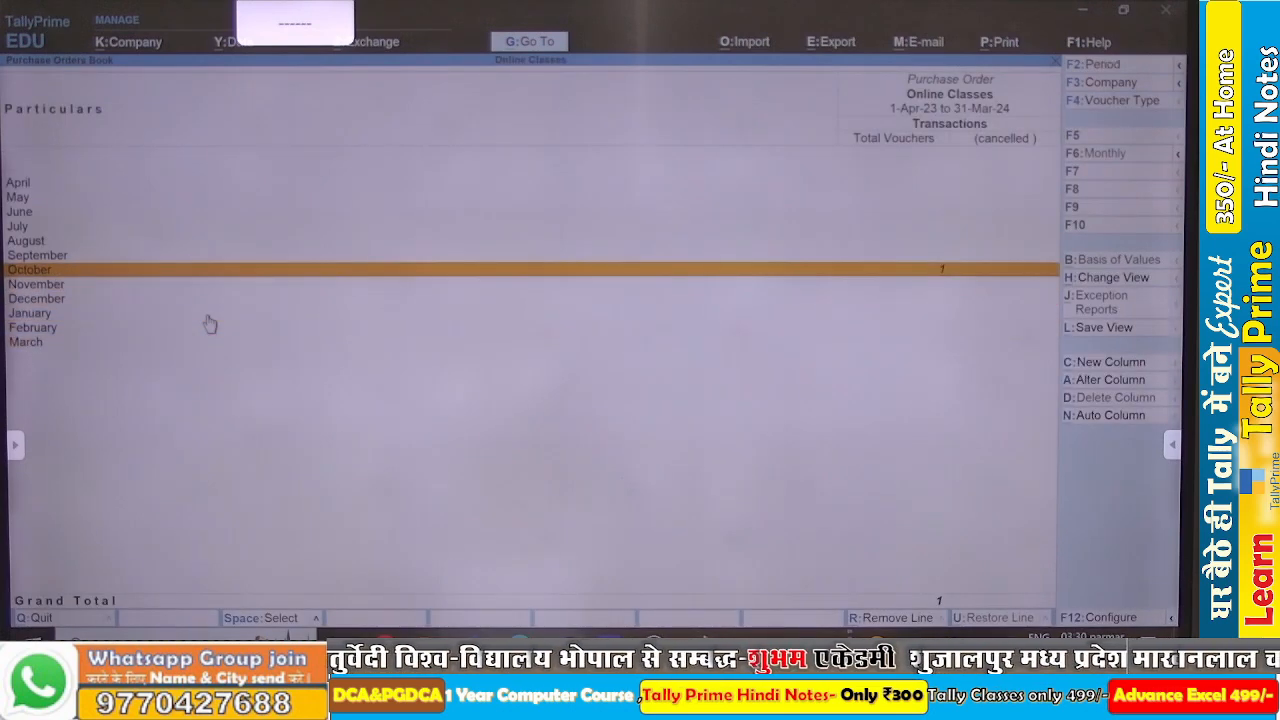
{"action": "key", "text": "Return"}
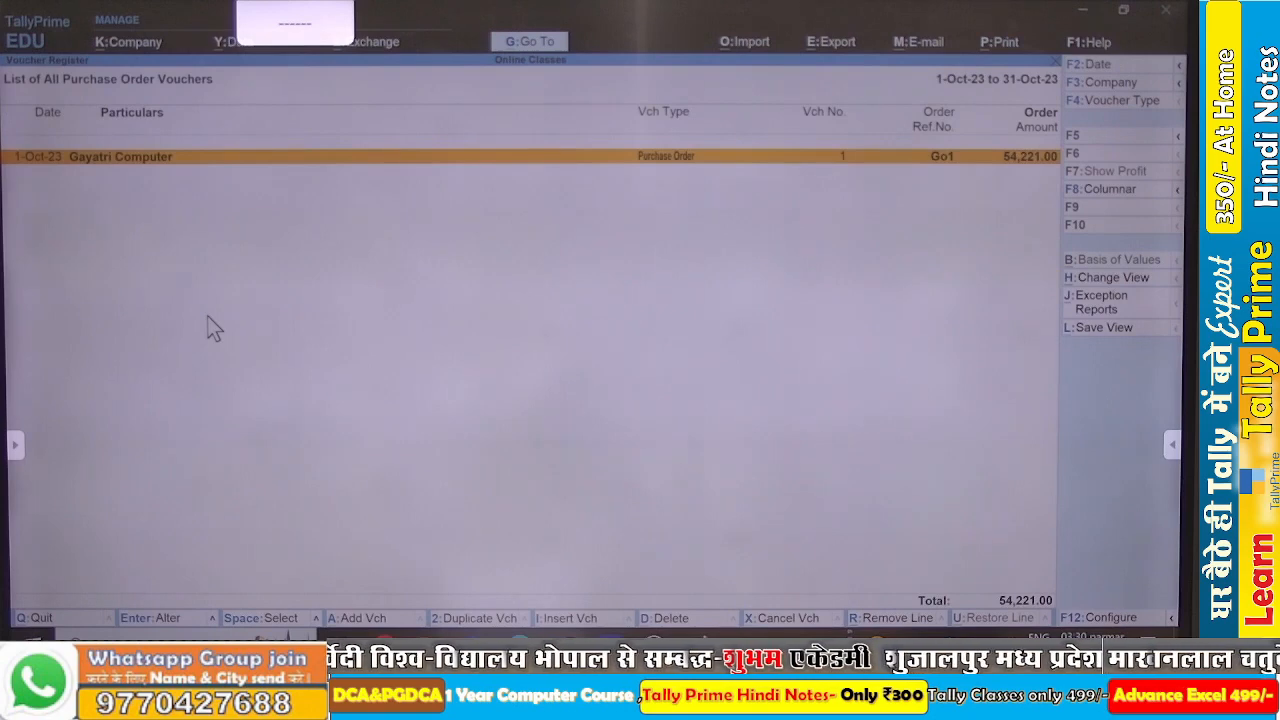
{"action": "key", "text": "Return"}
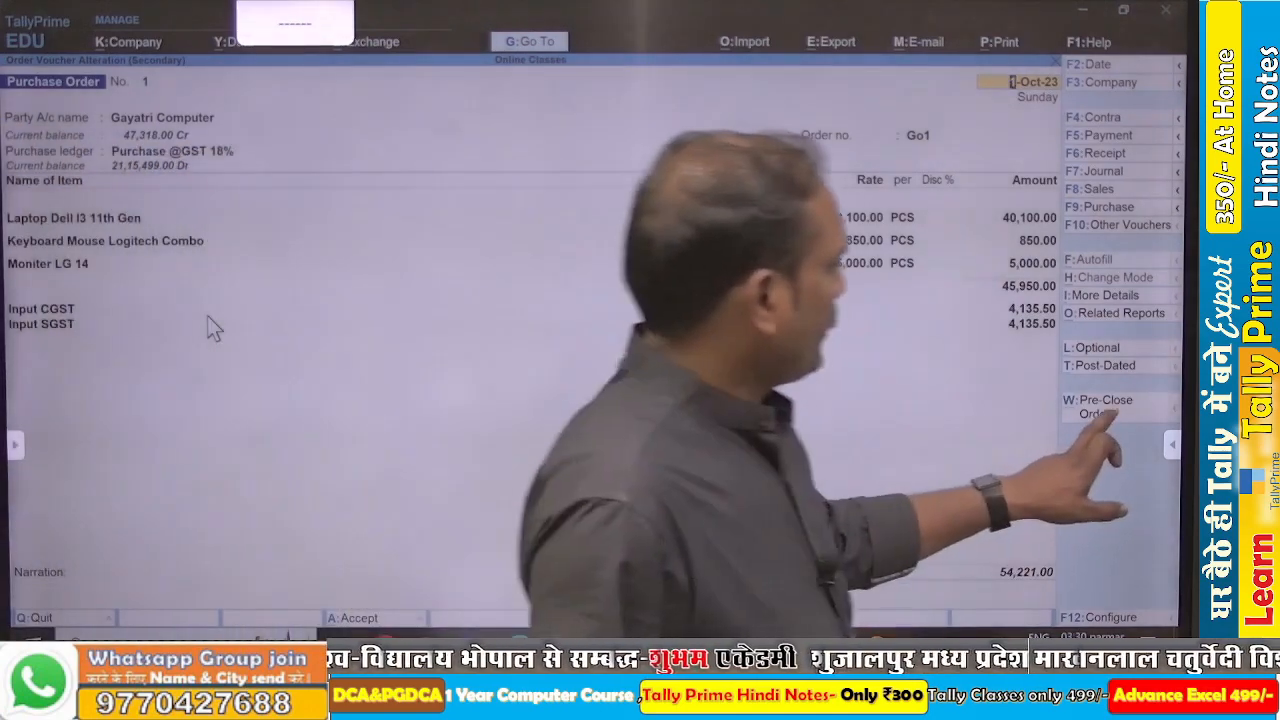
Pre-close the order completely with the reason Yes, save the purchase order and return to the Display More Reports list.
{"action": "key", "text": "ctrl+w"}
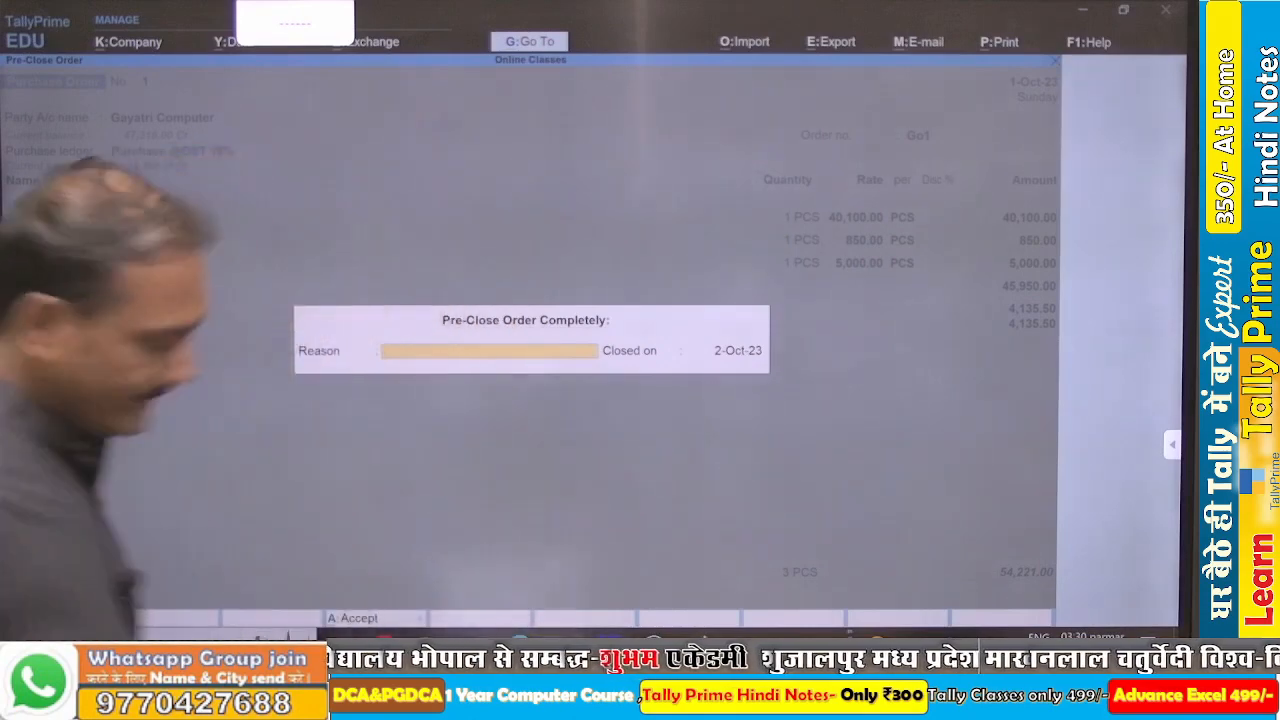
{"action": "type", "text": "Yes"}
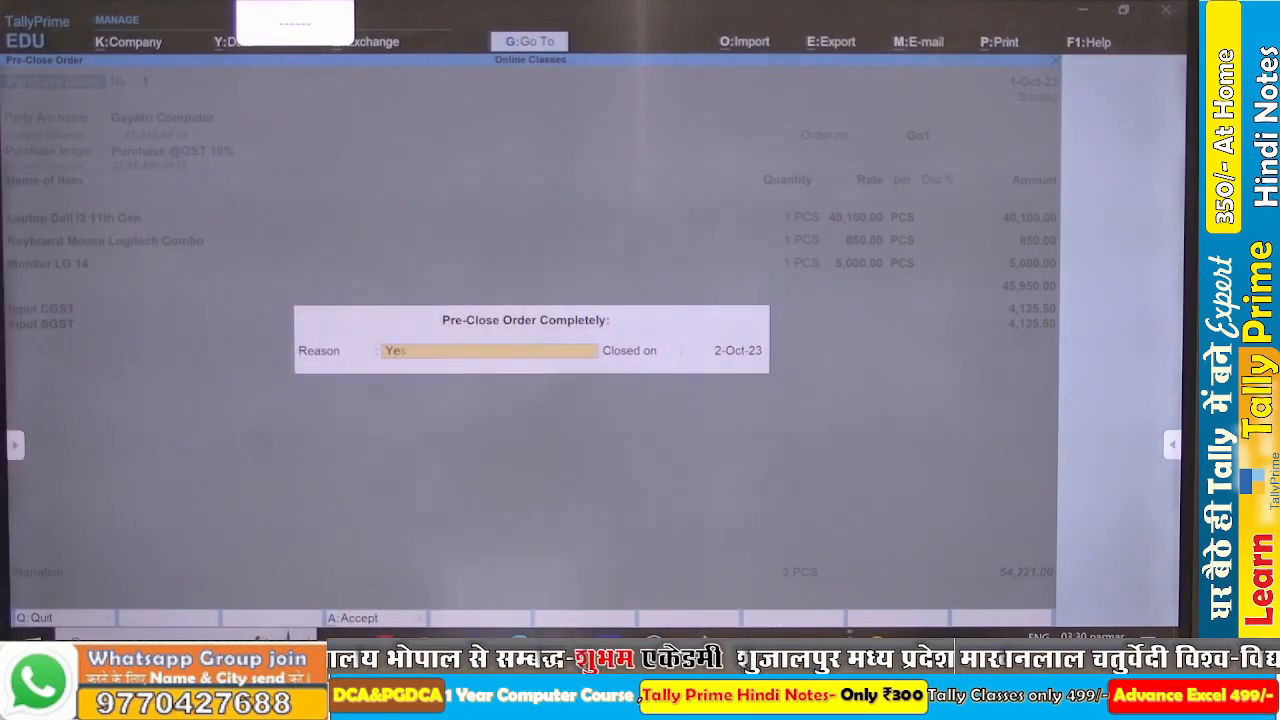
{"action": "key", "text": "Return"}
{"action": "key", "text": "Return"}
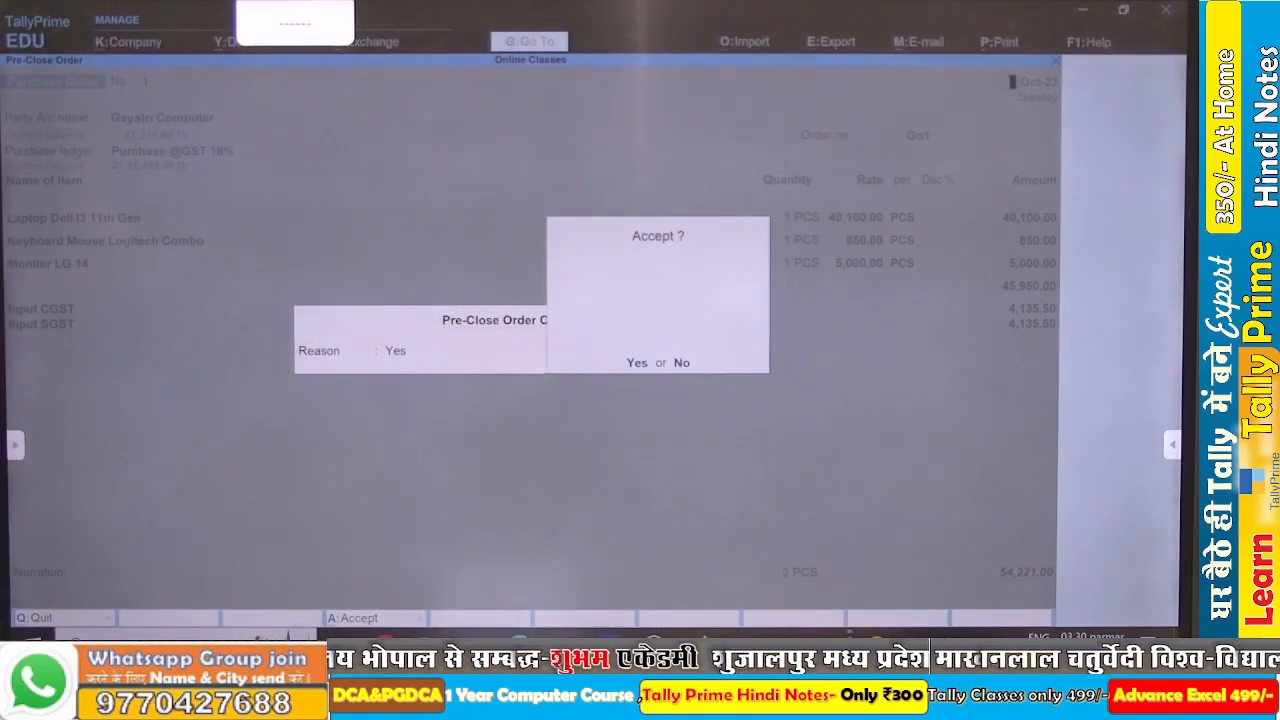
{"action": "key", "text": "Return"}
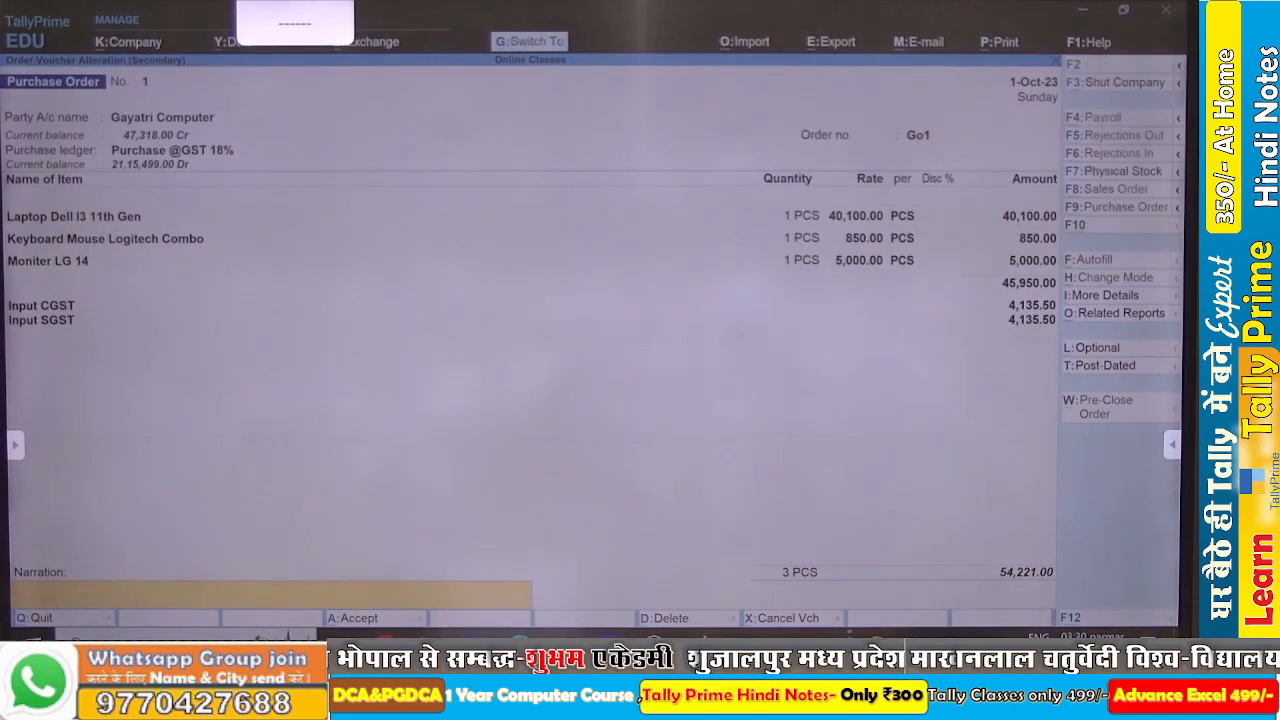
{"action": "key", "text": "ctrl+a"}
{"action": "key", "text": "Escape"}
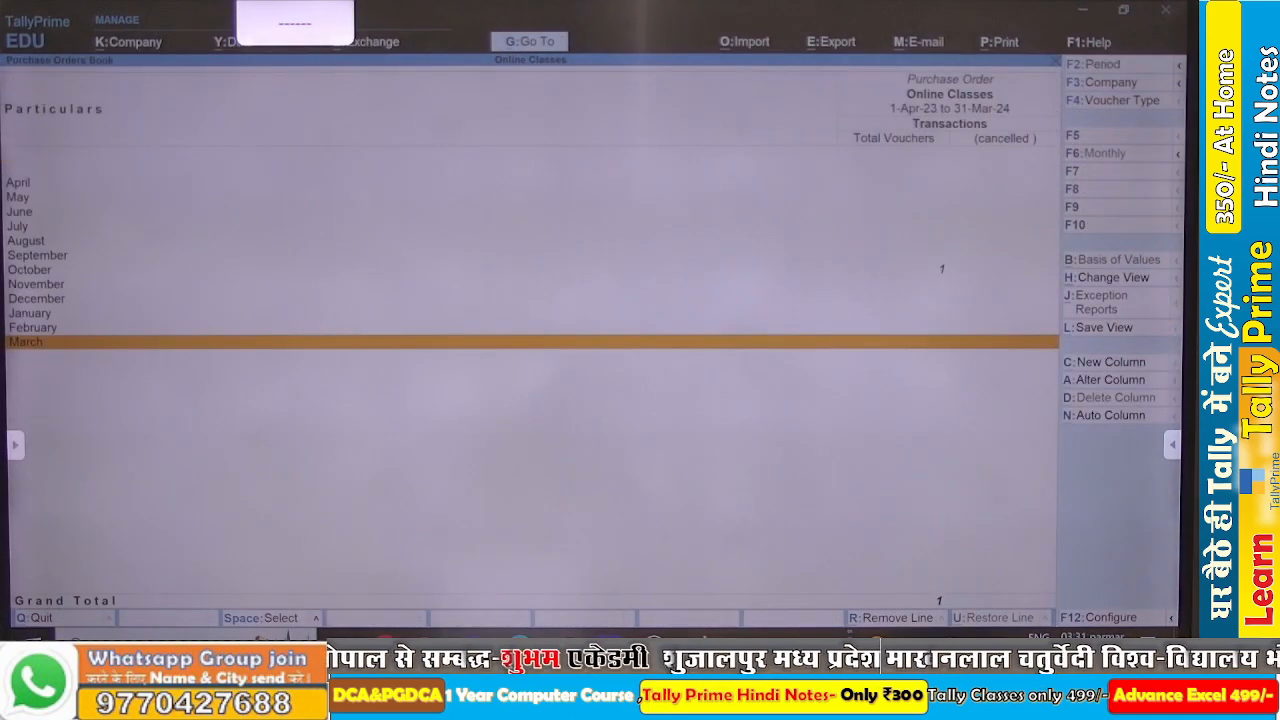
{"action": "key", "text": "Escape"}
{"action": "key", "text": "Escape"}
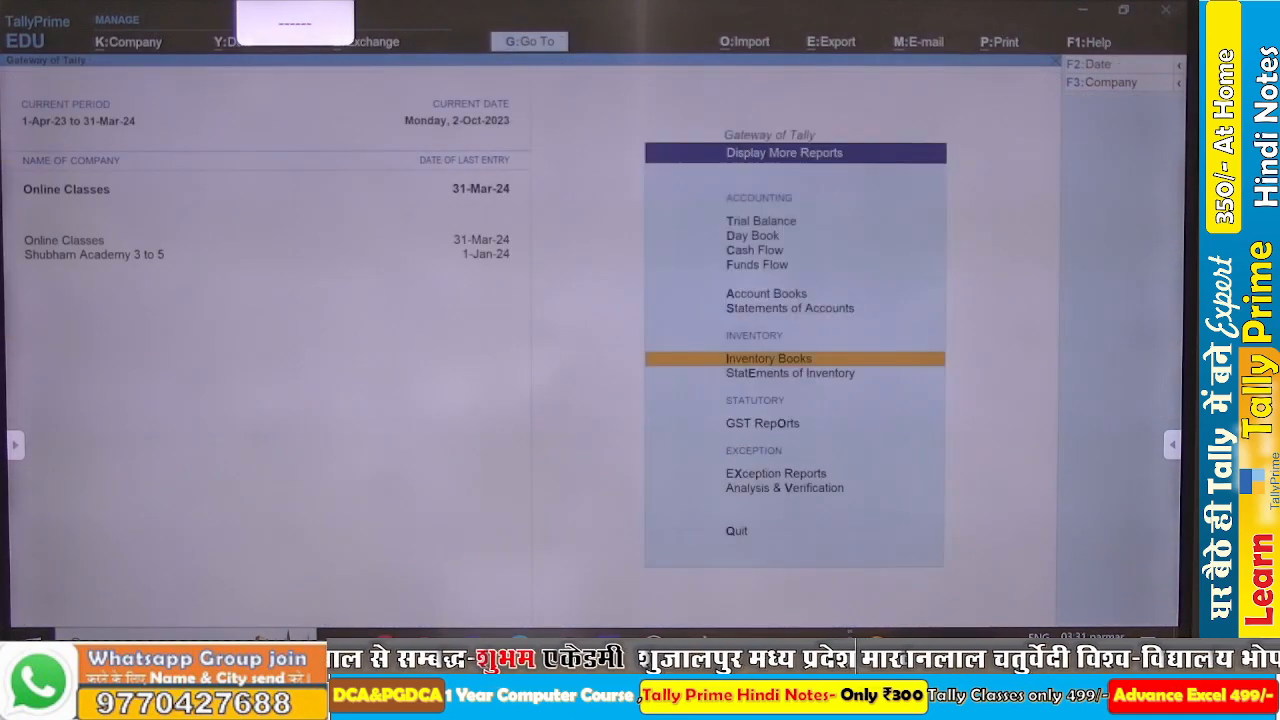
Leave the report list and return to the Gateway of Tally without quitting.
{"action": "key", "text": "Escape"}
{"action": "key", "text": "Escape"}
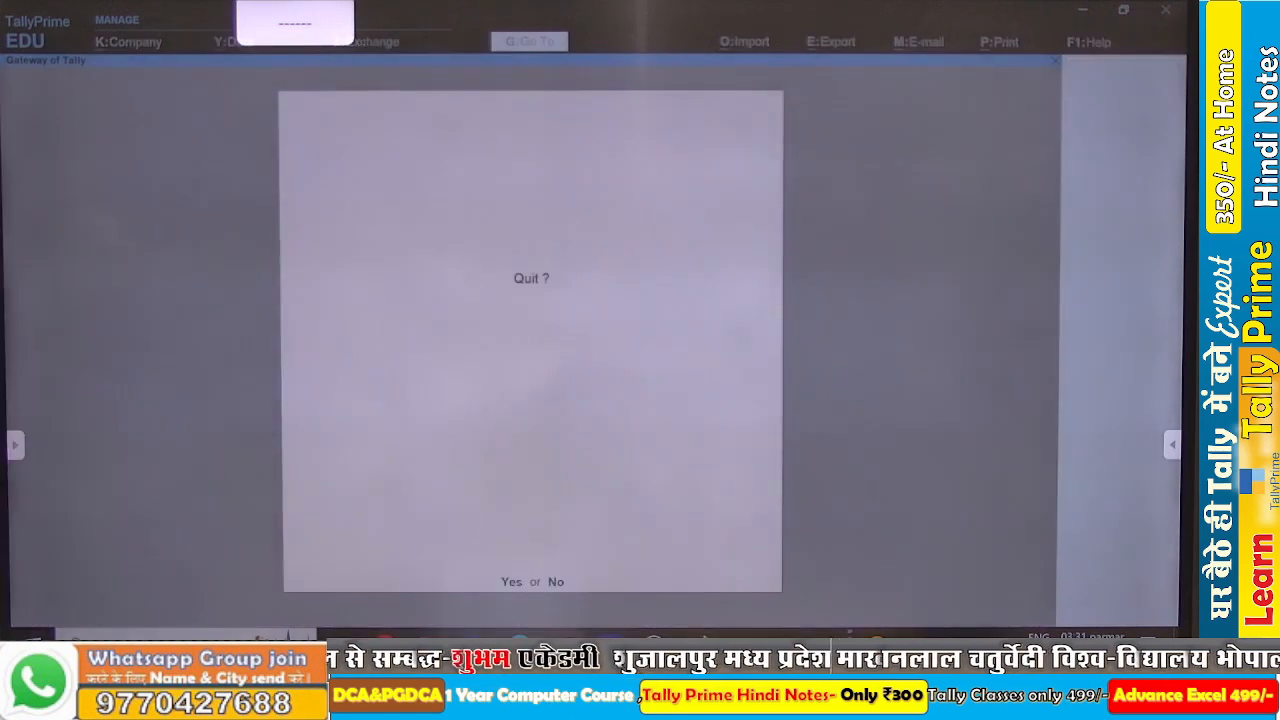
{"action": "key", "text": "n"}
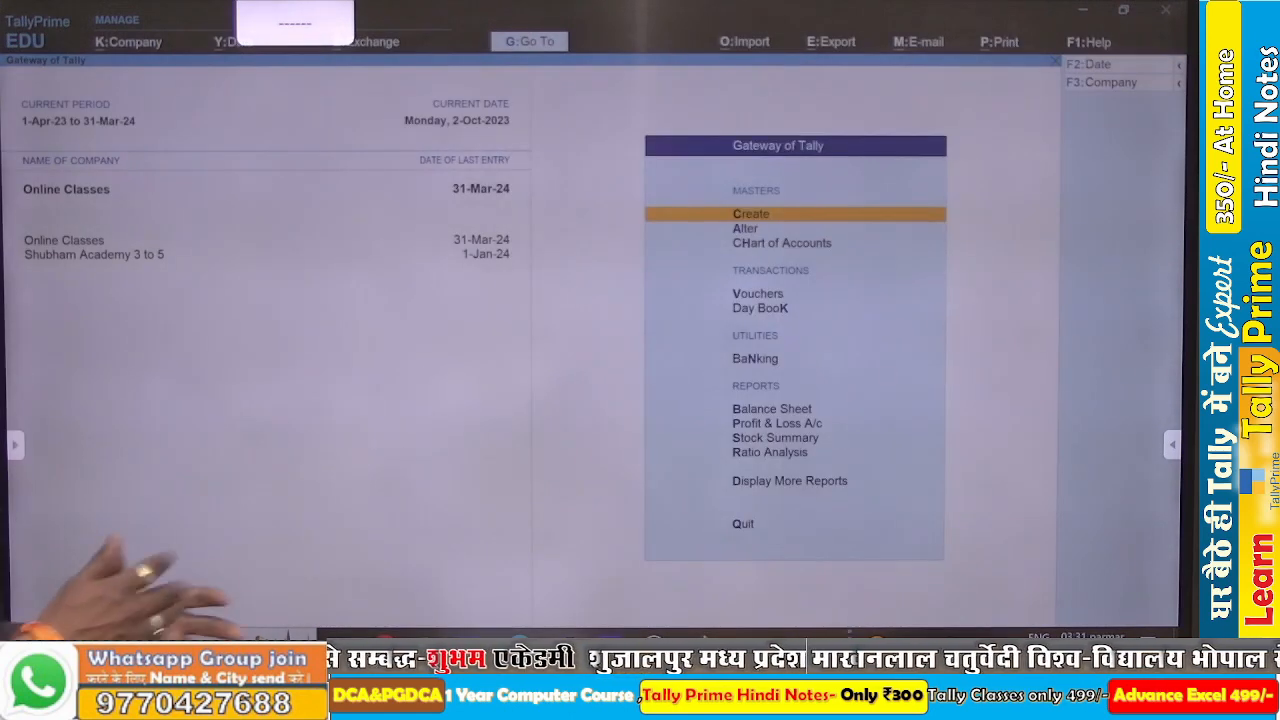
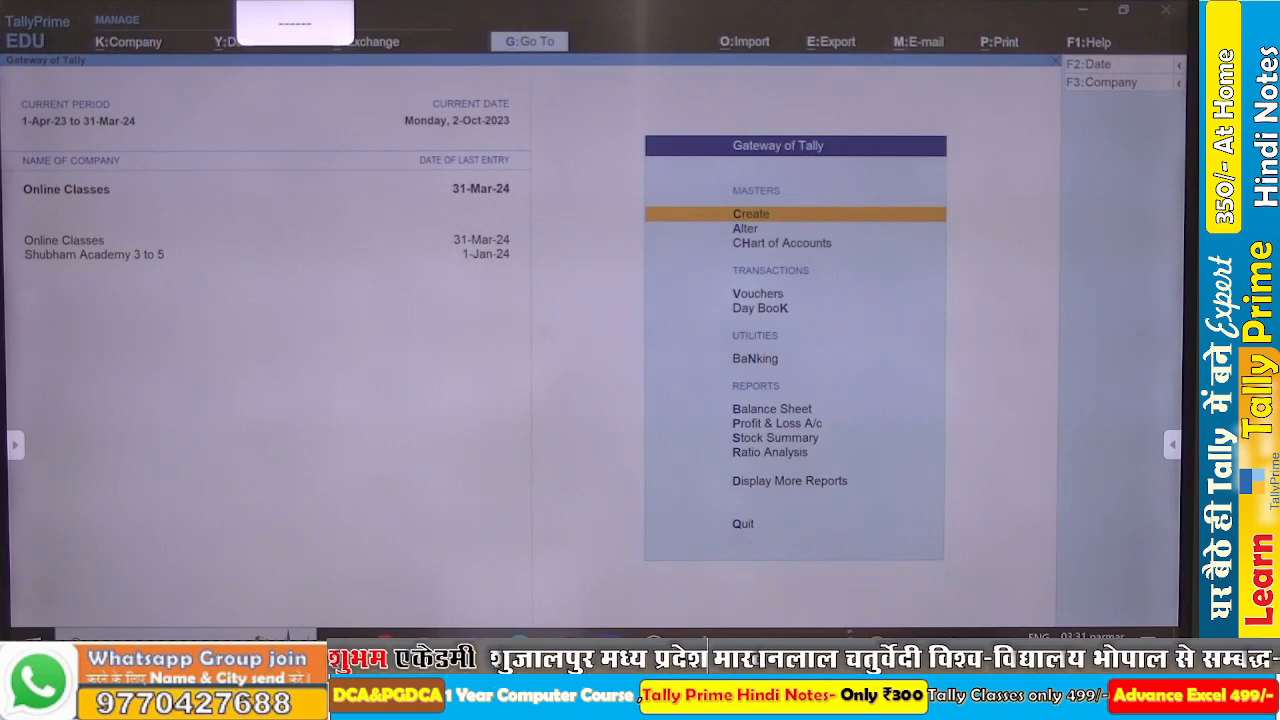
{"action": "key", "text": "d"}
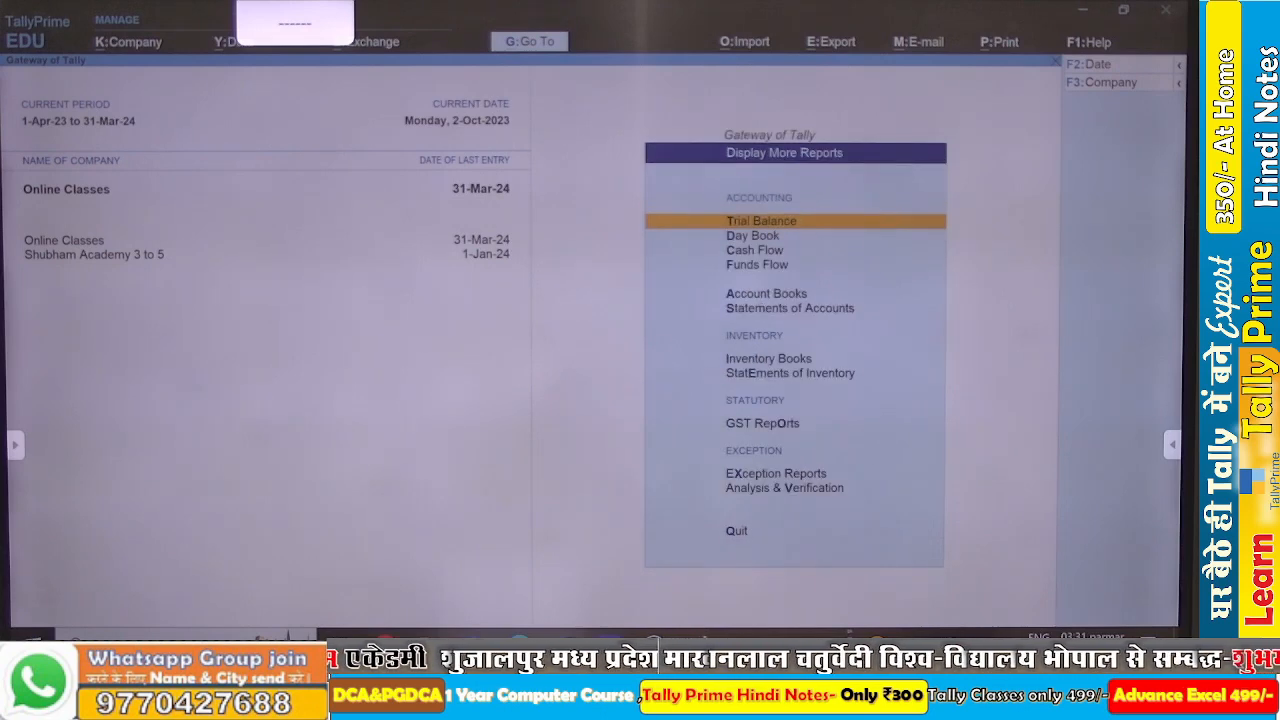
{"action": "key", "text": "Escape"}
{"action": "key", "text": "Up"}
{"action": "key", "text": "Up"}
{"action": "key", "text": "Up"}
{"action": "key", "text": "Up"}
{"action": "key", "text": "Up"}
{"action": "key", "text": "Up"}
{"action": "key", "text": "Up"}
{"action": "key", "text": "Up"}
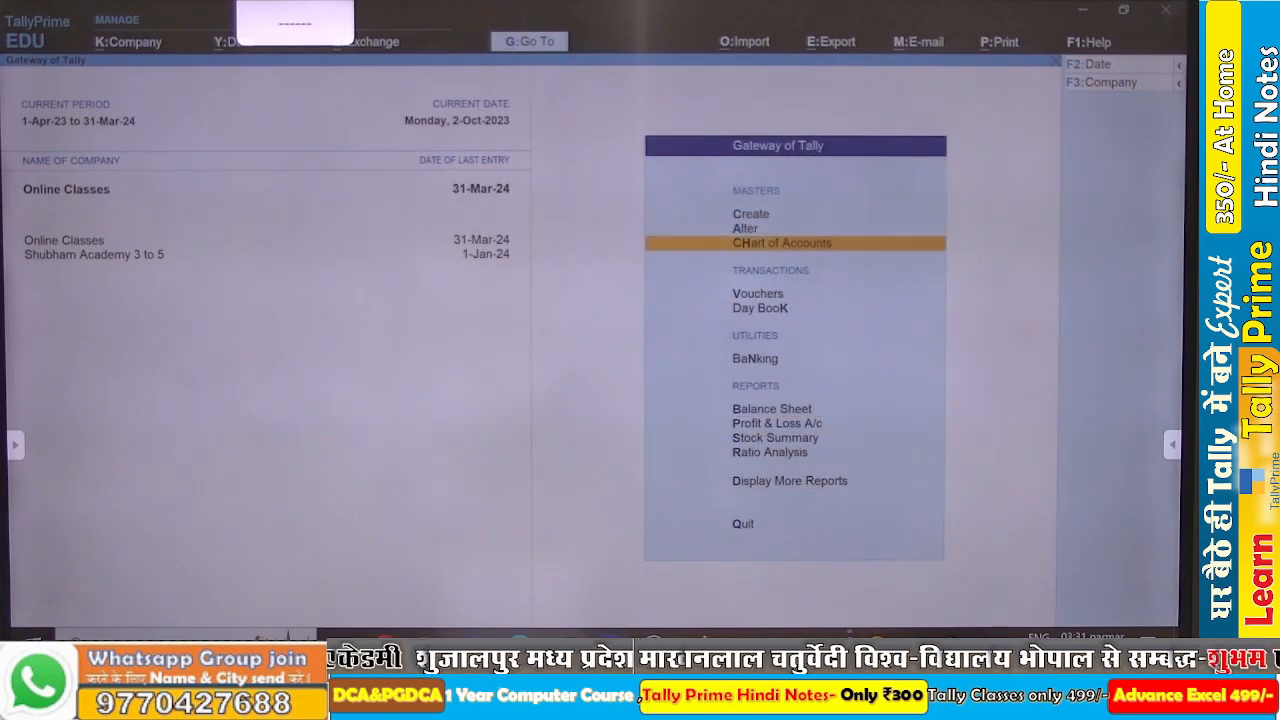
{"action": "key", "text": "Up"}
{"action": "key", "text": "Up"}
{"action": "key", "text": "Down"}
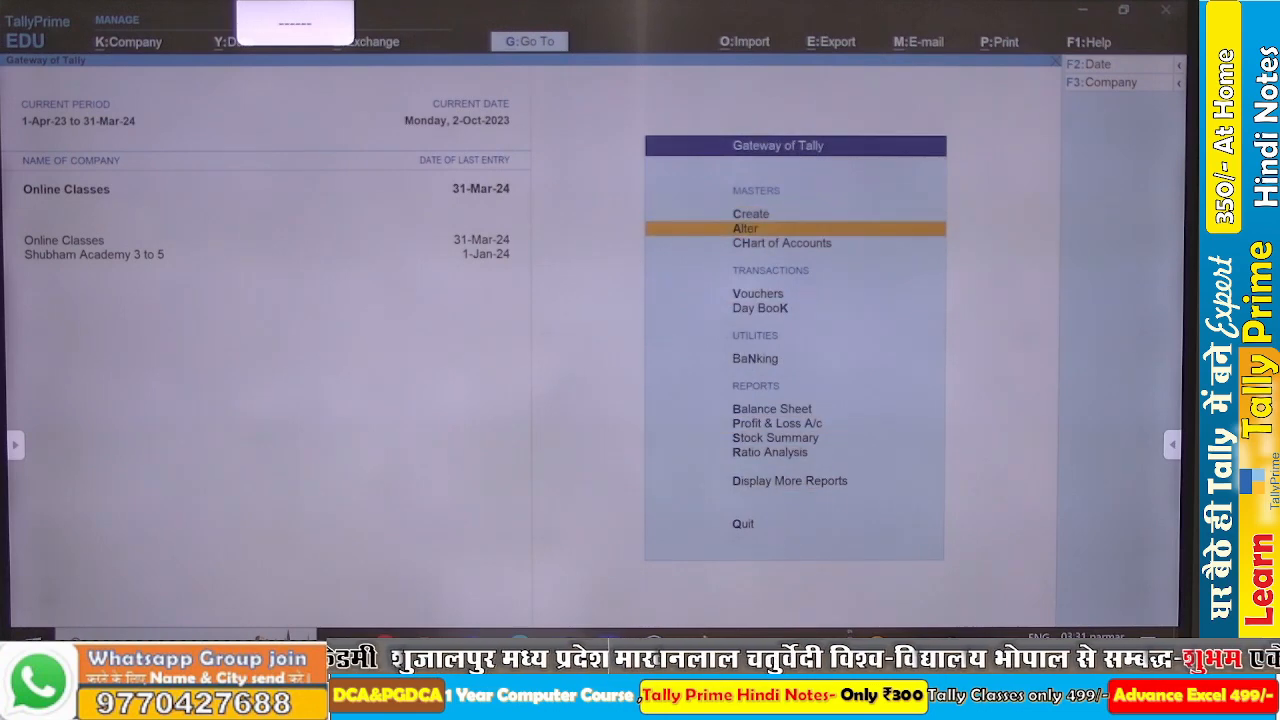
{"action": "key", "text": "Return"}
{"action": "key", "text": "Escape"}
{"action": "key", "text": "Up"}
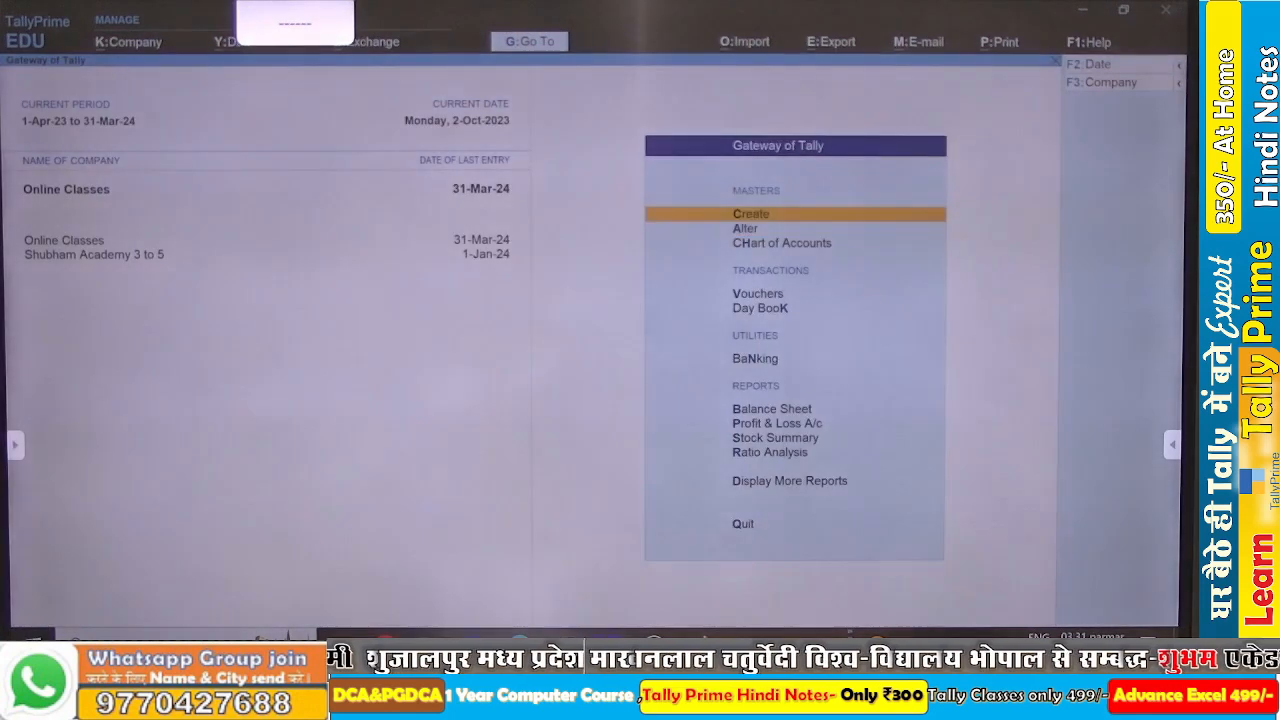
Open the Balance Sheet in detailed view and examine its asset and liability entries.
{"action": "key", "text": "b"}
{"action": "key", "text": "Right"}
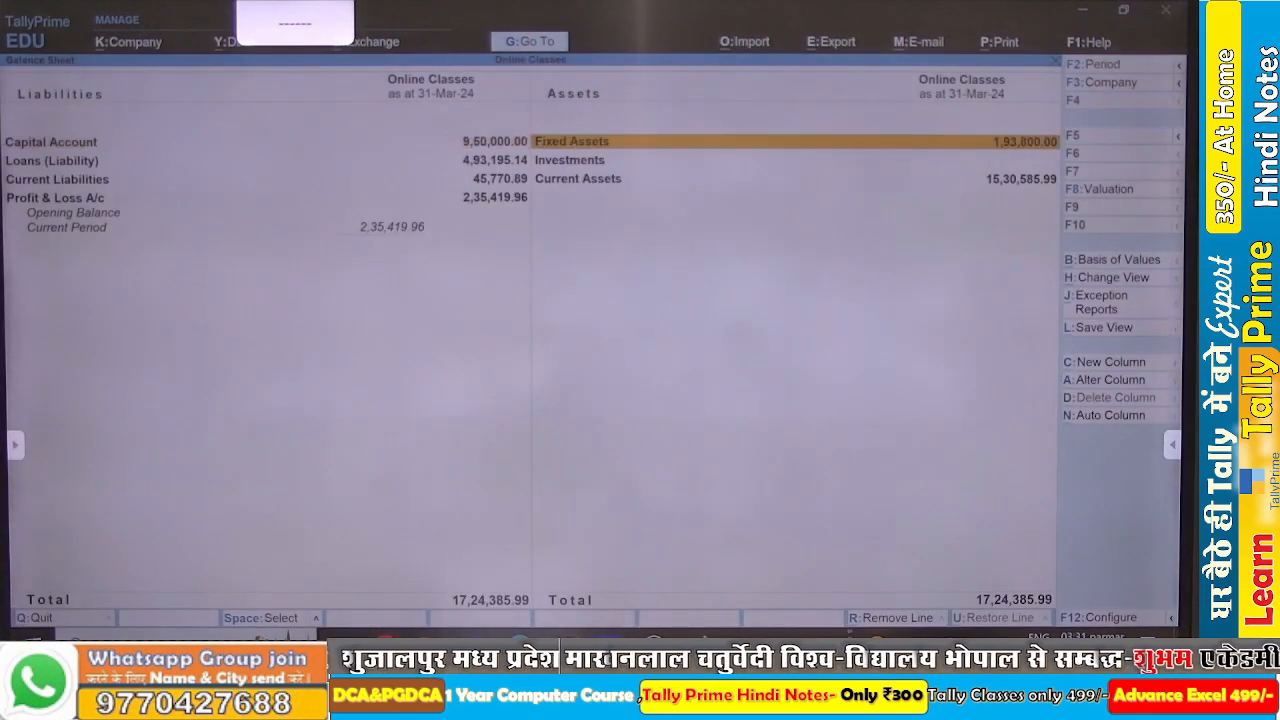
{"action": "key", "text": "alt+F5"}
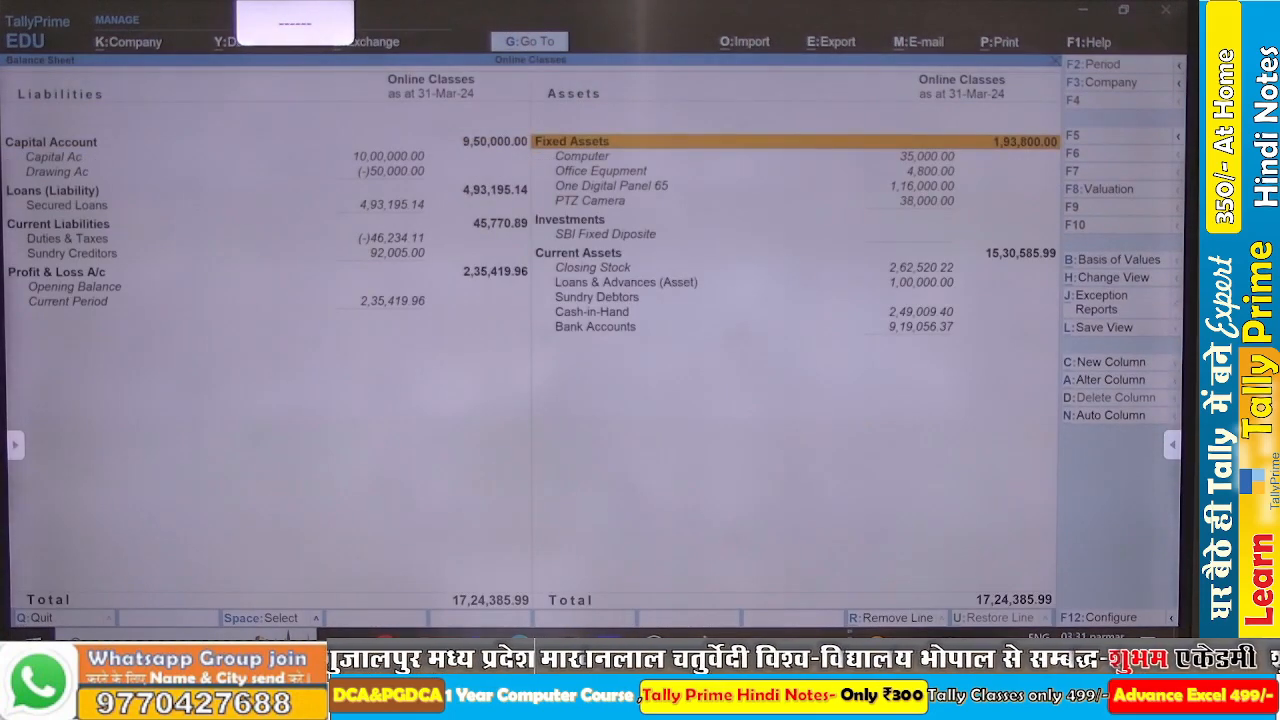
{"action": "key", "text": "Down"}
{"action": "key", "text": "Down"}
{"action": "key", "text": "Down"}
{"action": "key", "text": "Down"}
{"action": "key", "text": "Down"}
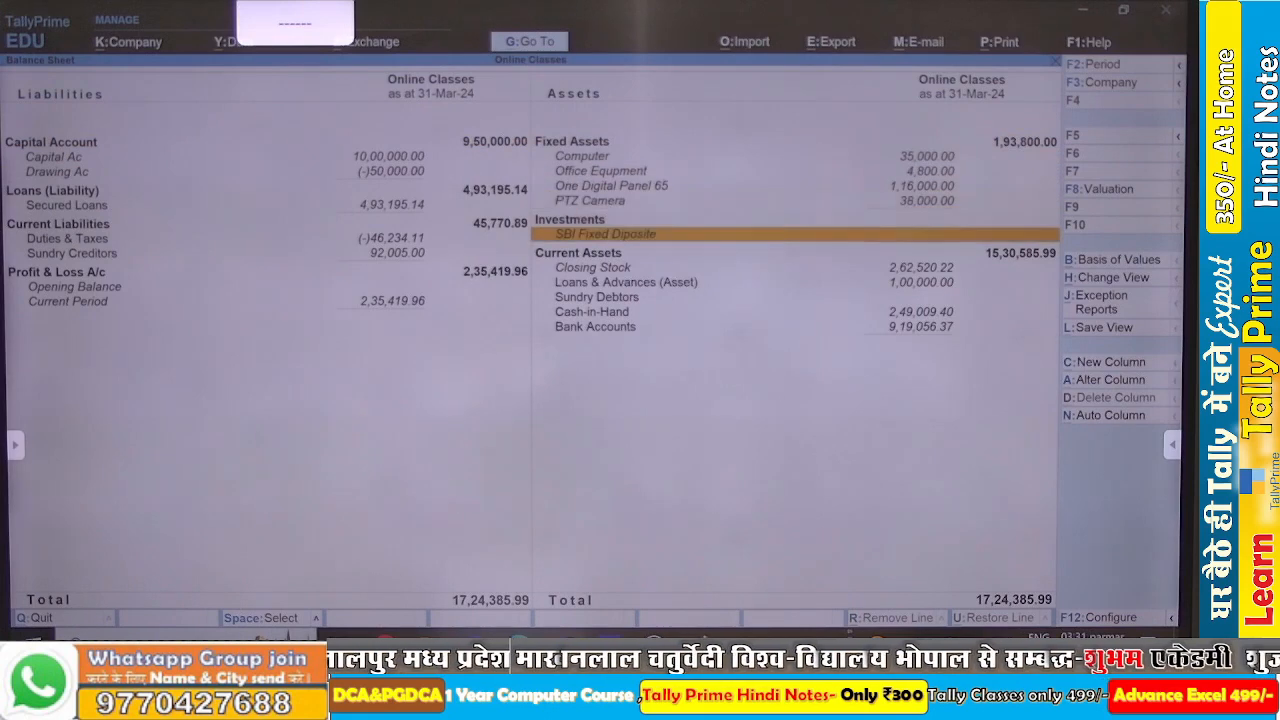
{"action": "key", "text": "Left"}
{"action": "key", "text": "Down"}
{"action": "key", "text": "Down"}
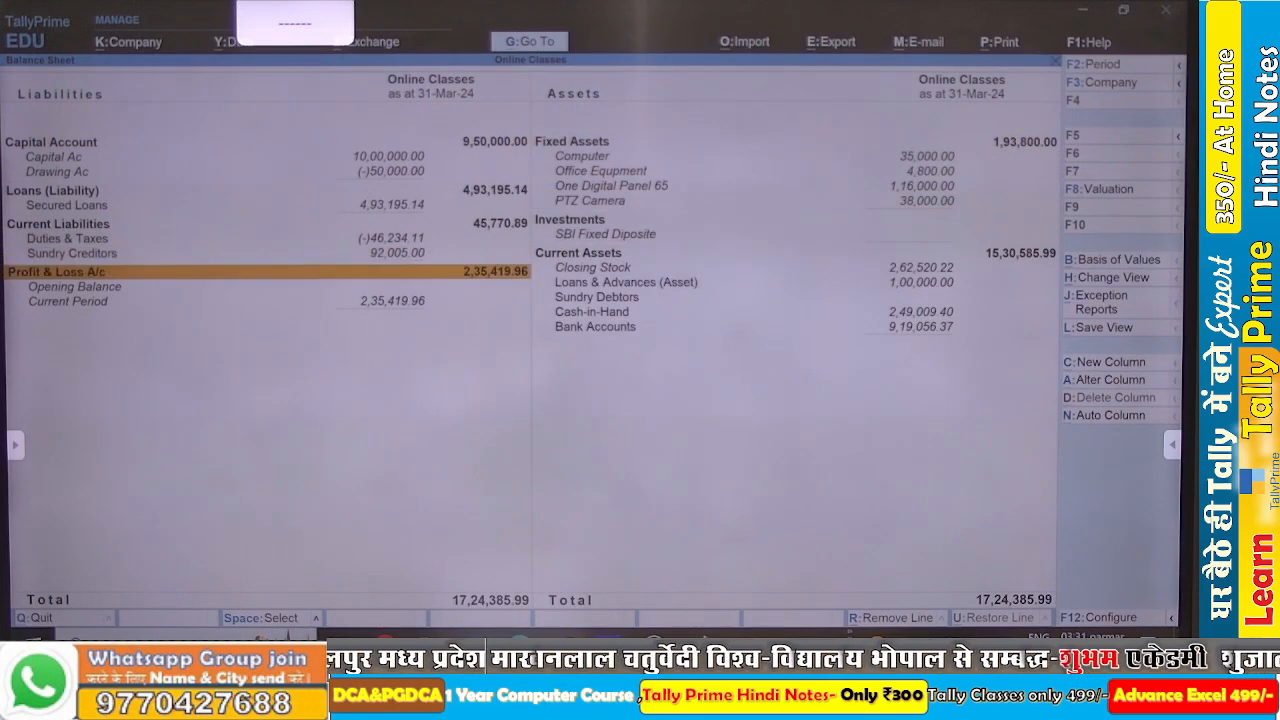
{"action": "key", "text": "Return"}
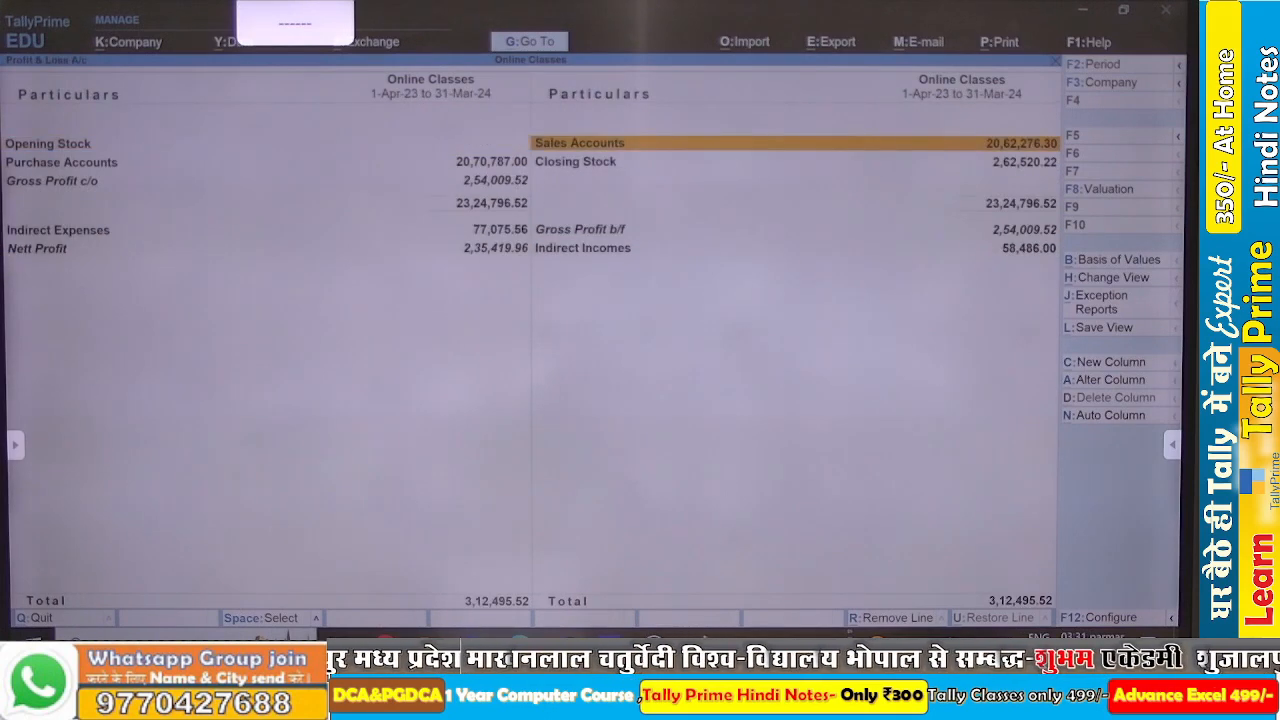
{"action": "key", "text": "Return"}
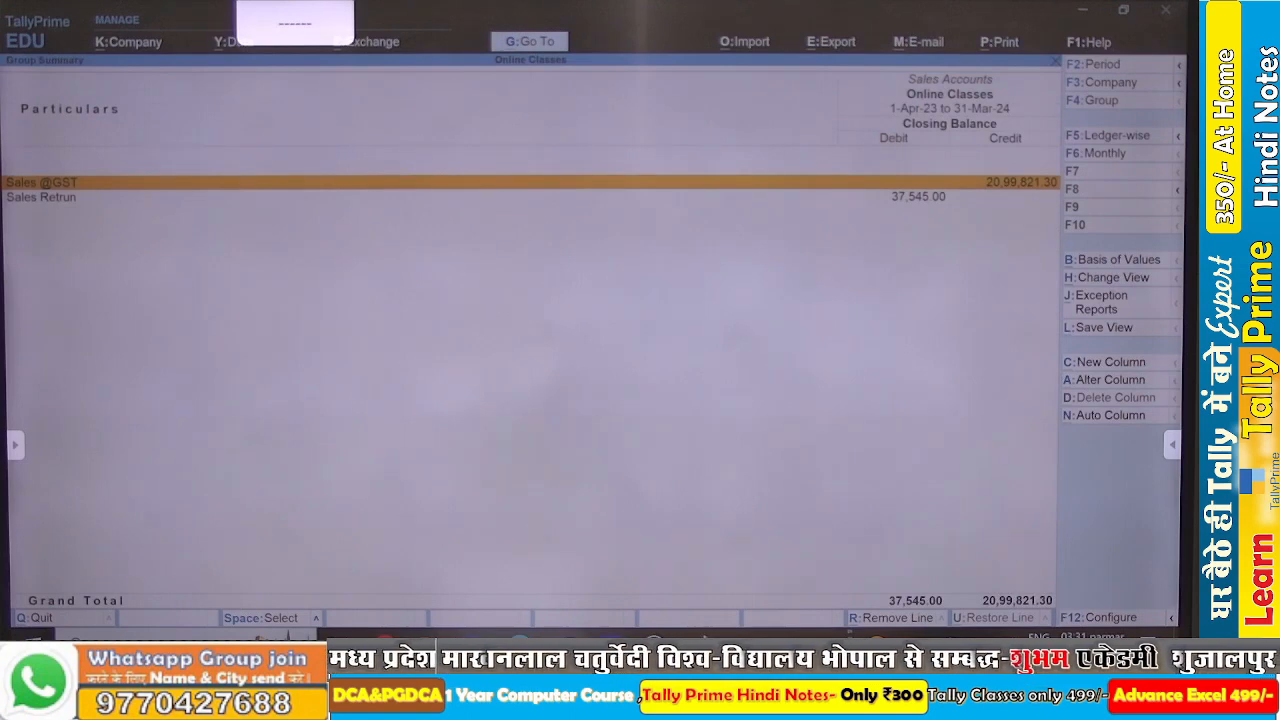
{"action": "key", "text": "Return"}
{"action": "key", "text": "Up"}
{"action": "key", "text": "Up"}
{"action": "key", "text": "Up"}
{"action": "key", "text": "Up"}
{"action": "key", "text": "Up"}
{"action": "key", "text": "Up"}
{"action": "key", "text": "Up"}
{"action": "key", "text": "Up"}
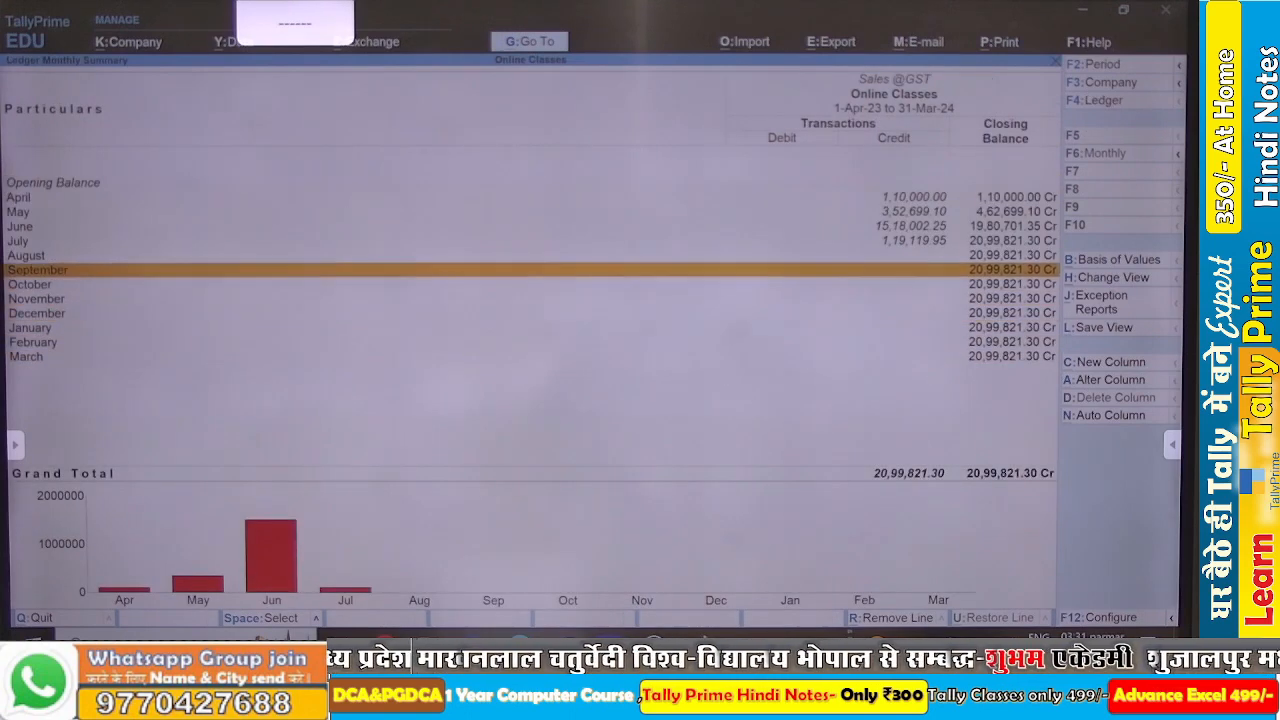
{"action": "key", "text": "Return"}
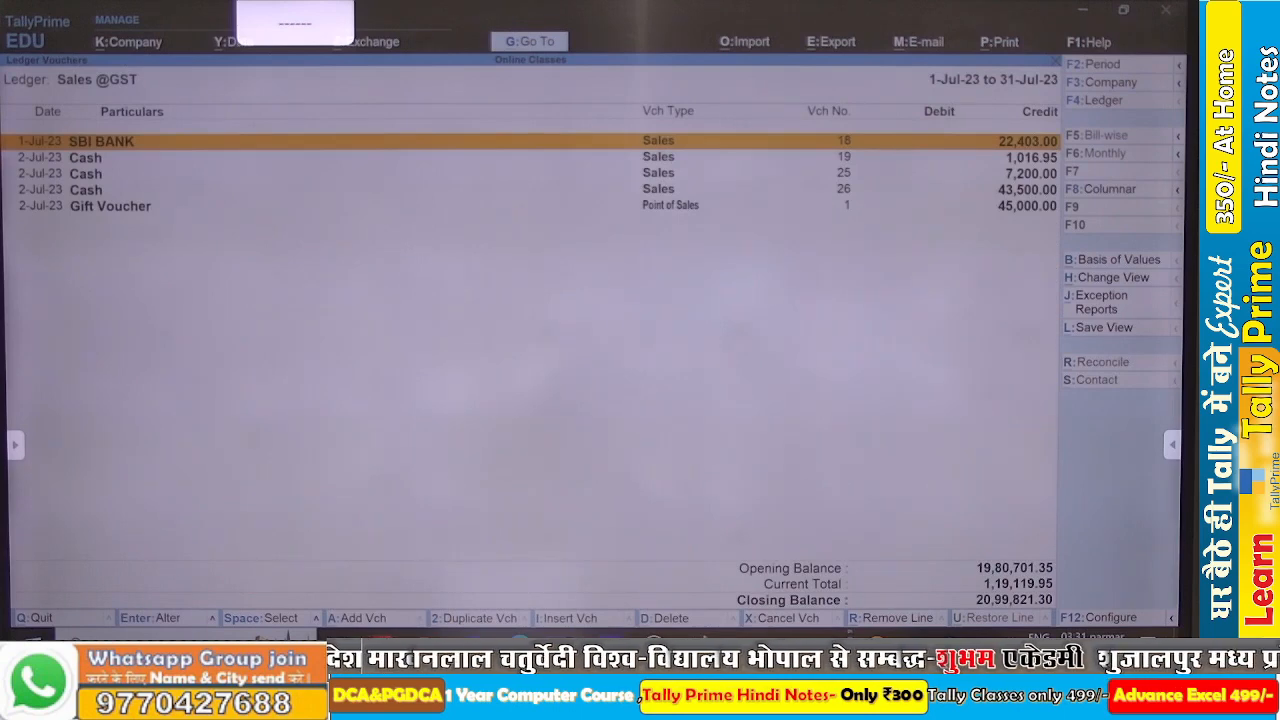
{"action": "key", "text": "Escape"}
{"action": "key", "text": "Up"}
{"action": "key", "text": "Return"}
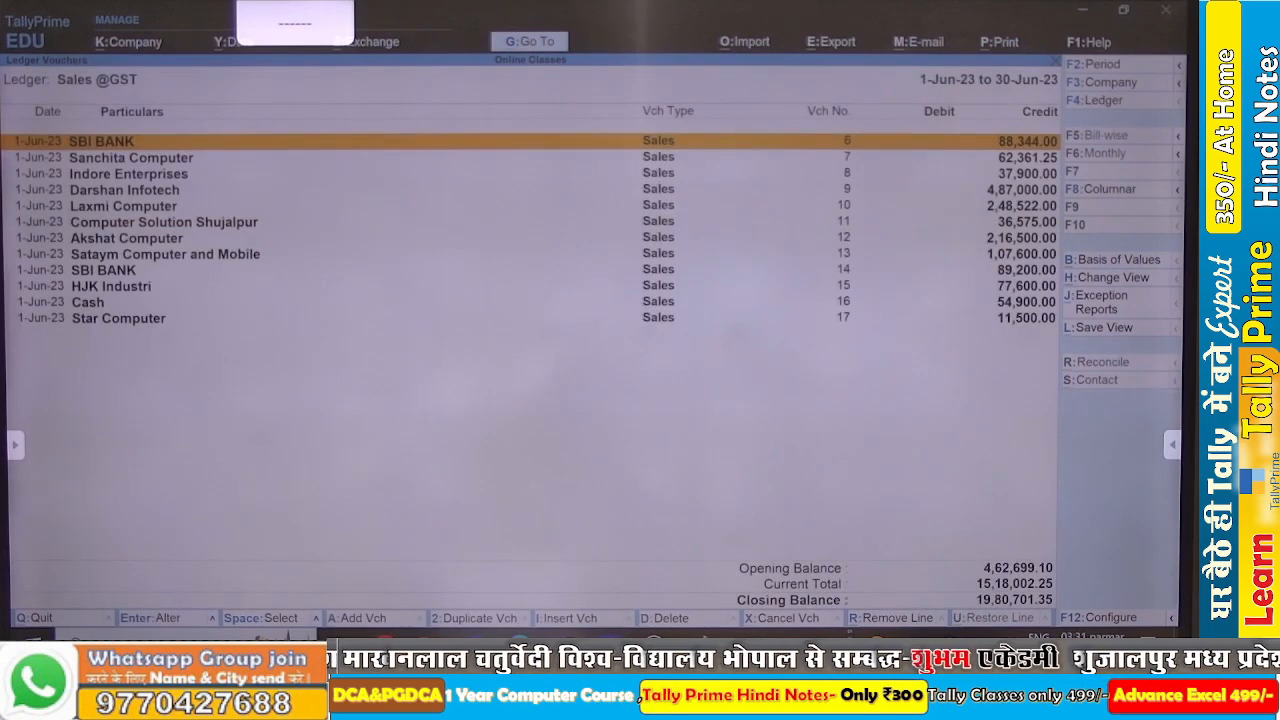
{"action": "key", "text": "Down"}
{"action": "key", "text": "Down"}
{"action": "key", "text": "Down"}
{"action": "key", "text": "Down"}
{"action": "key", "text": "Down"}
{"action": "key", "text": "Down"}
{"action": "key", "text": "Down"}
{"action": "key", "text": "Down"}
{"action": "key", "text": "Down"}
{"action": "key", "text": "Down"}
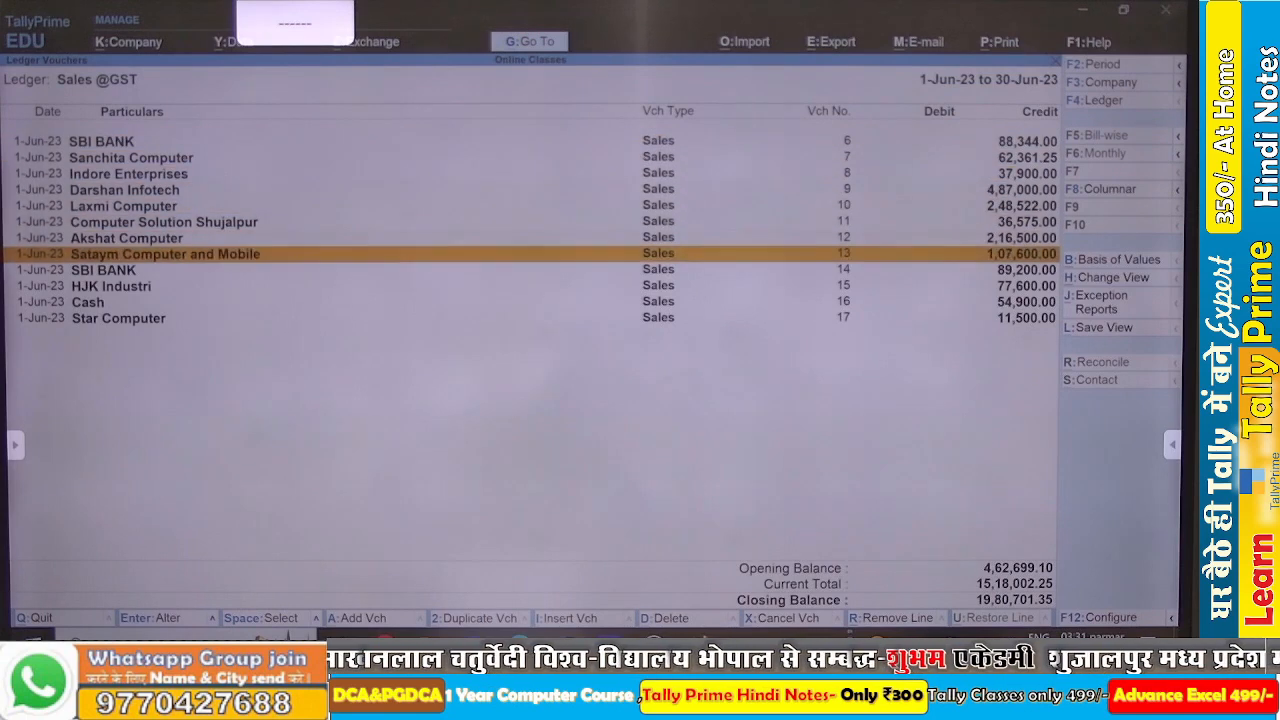
{"action": "key", "text": "Down"}
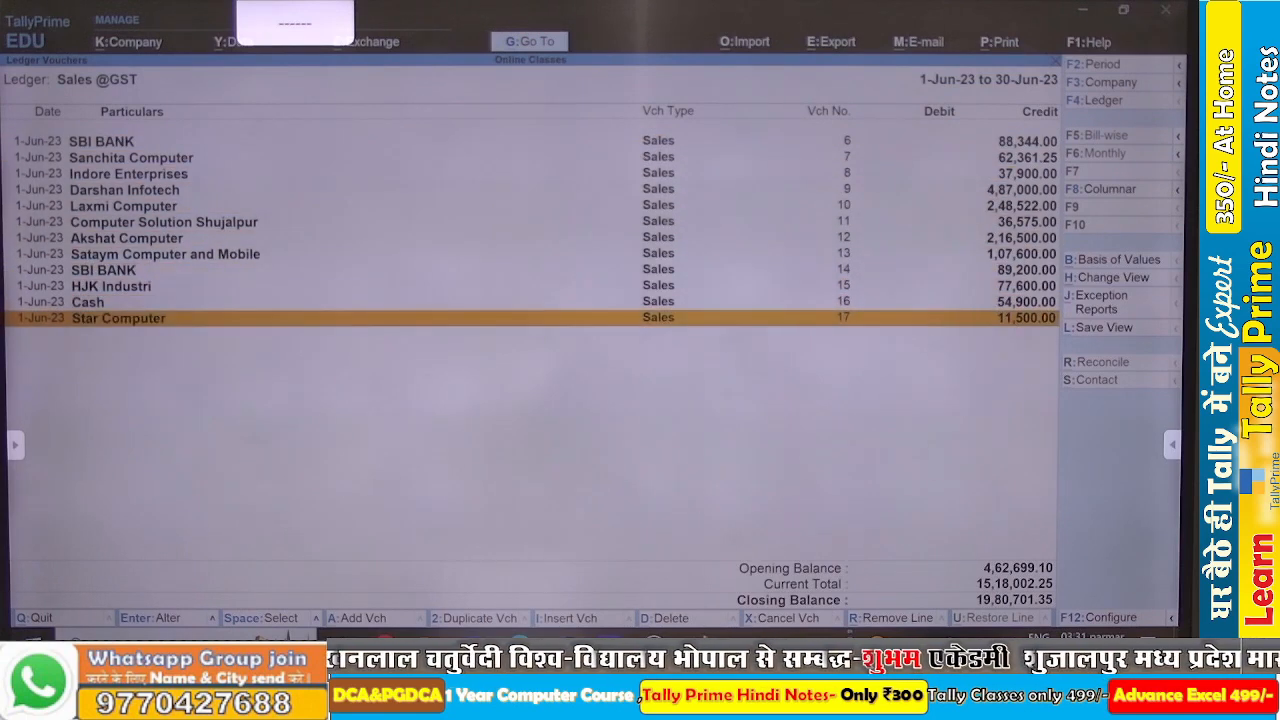
{"action": "key", "text": "Escape"}
{"action": "key", "text": "Escape"}
{"action": "key", "text": "Escape"}
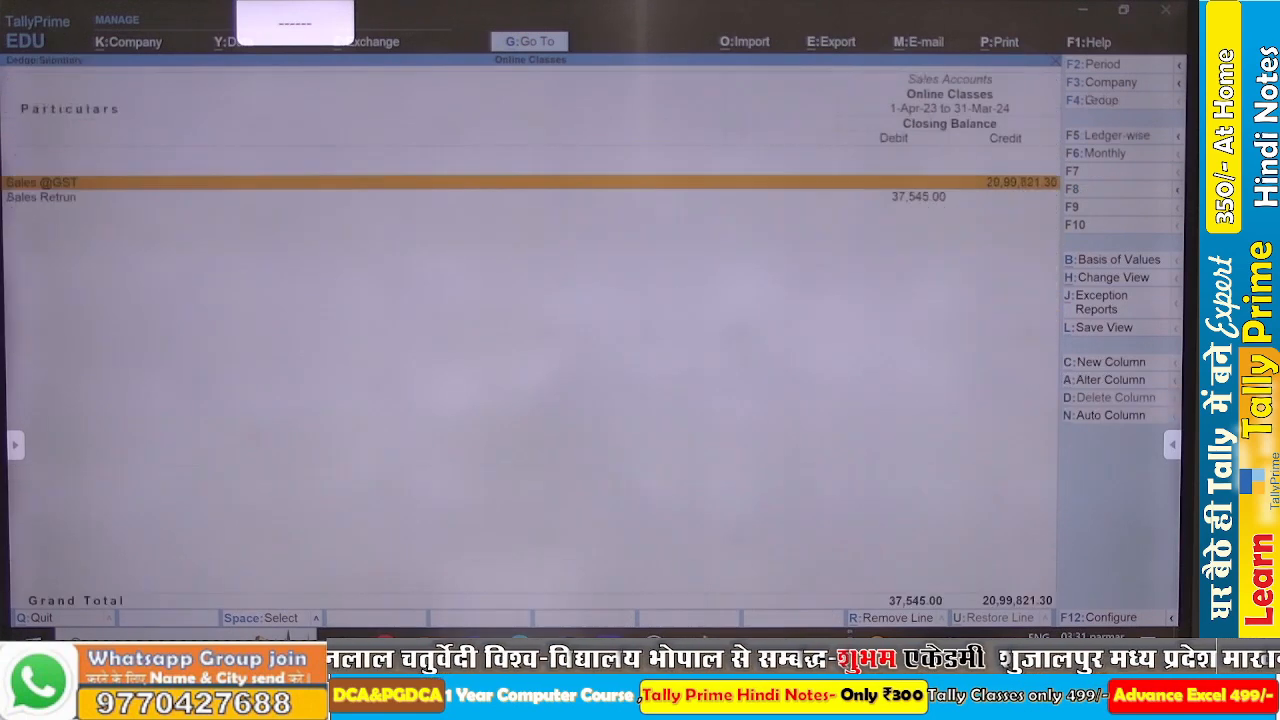
{"action": "key", "text": "Escape"}
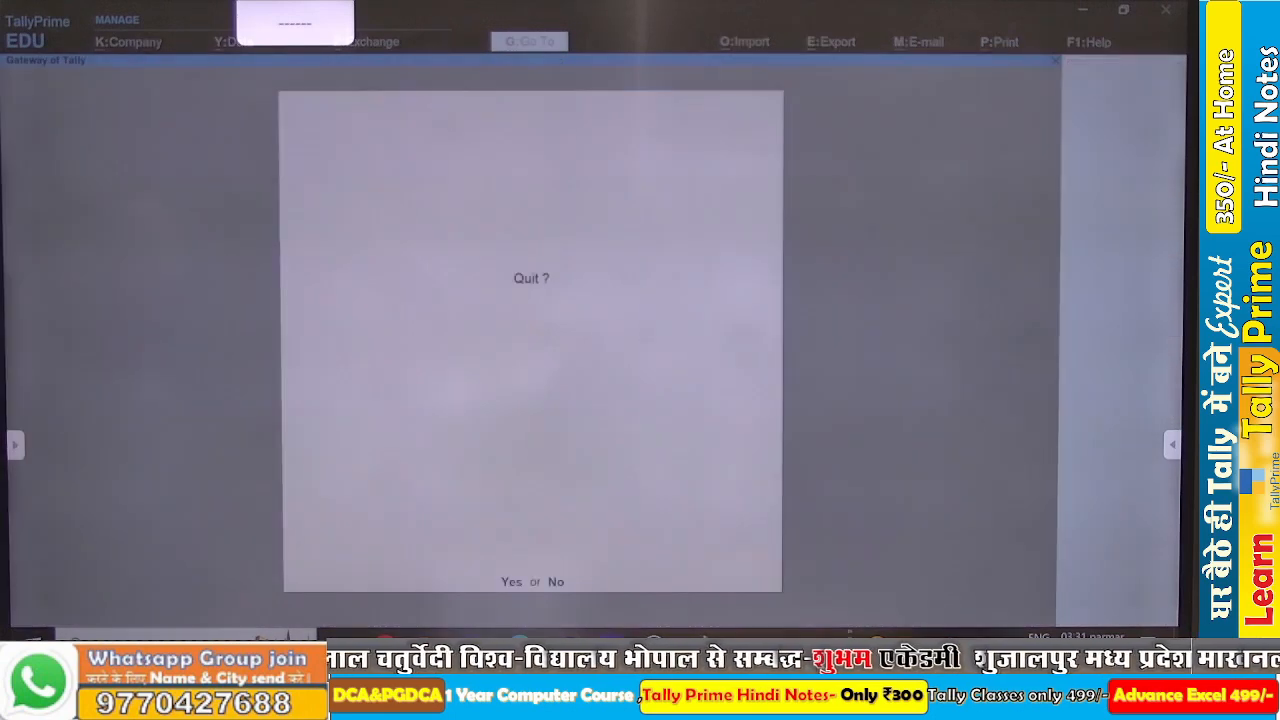
{"action": "key", "text": "Escape"}
Start a new voucher and show the inactive voucher types in the list of other vouchers.
{"action": "key", "text": "v"}
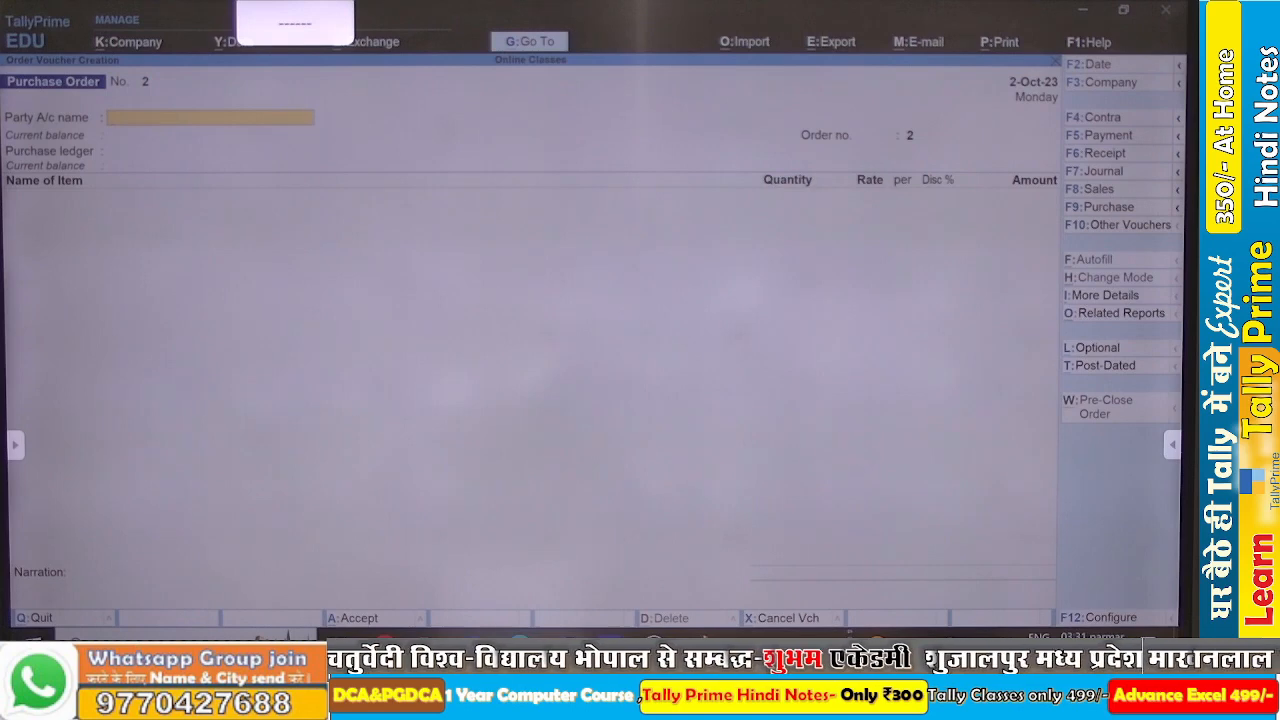
{"action": "key", "text": "F10"}
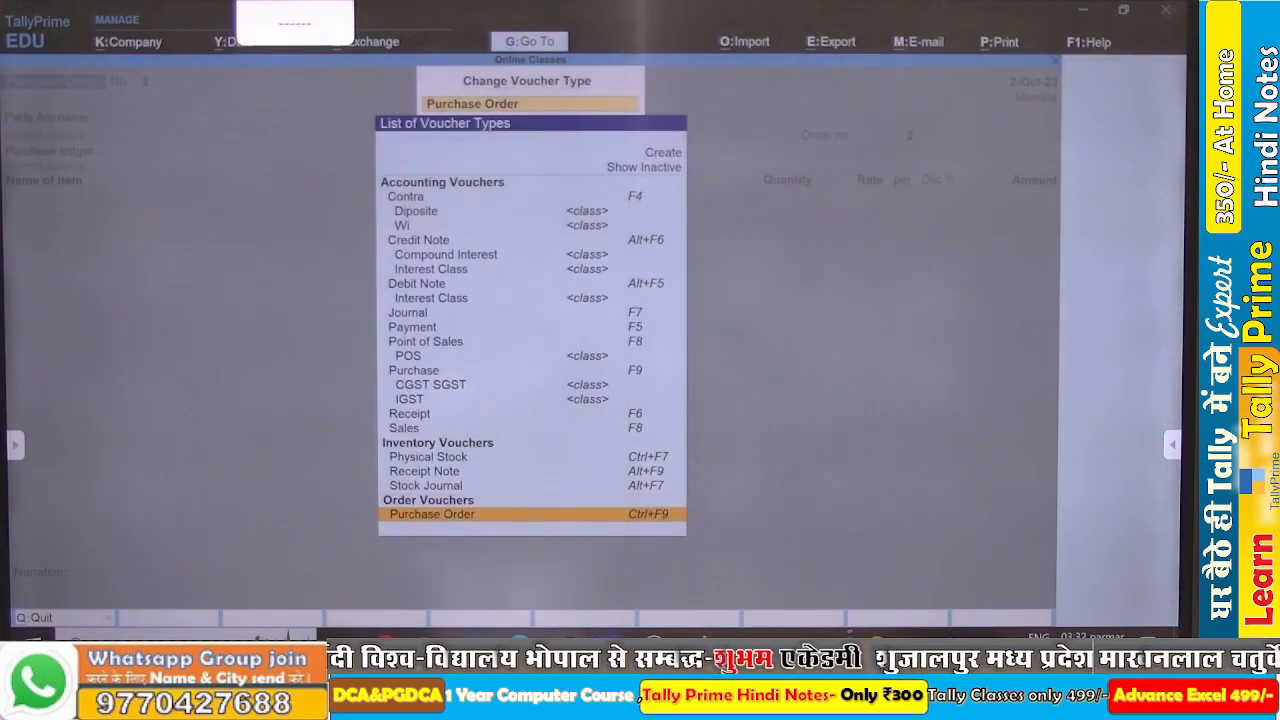
{"action": "key", "text": "Up"}
{"action": "key", "text": "Up"}
{"action": "key", "text": "Up"}
{"action": "key", "text": "Up"}
{"action": "key", "text": "Up"}
{"action": "key", "text": "Up"}
{"action": "key", "text": "Up"}
{"action": "key", "text": "Up"}
{"action": "key", "text": "Up"}
{"action": "key", "text": "Up"}
{"action": "key", "text": "Up"}
{"action": "key", "text": "Up"}
{"action": "key", "text": "Up"}
{"action": "key", "text": "Up"}
{"action": "key", "text": "Up"}
{"action": "key", "text": "Up"}
{"action": "key", "text": "Up"}
{"action": "key", "text": "Up"}
{"action": "key", "text": "Up"}
{"action": "key", "text": "Up"}
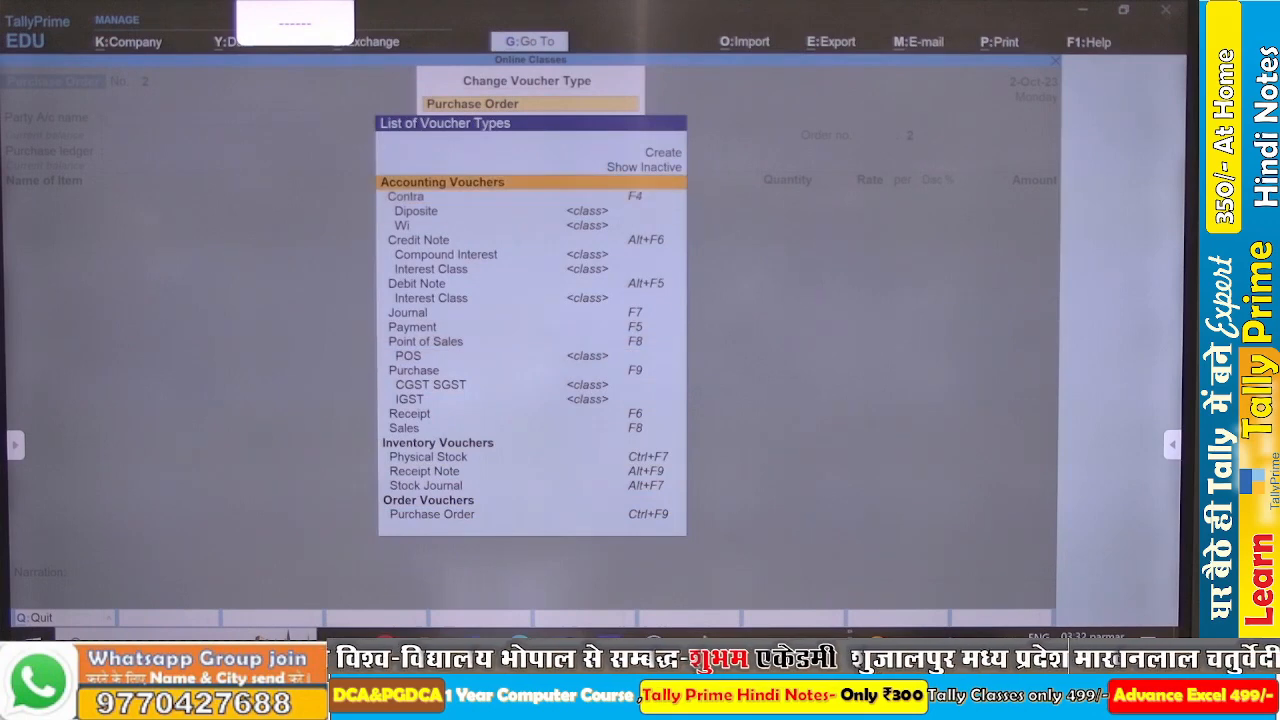
{"action": "key", "text": "Up"}
{"action": "key", "text": "Return"}
Choose the Sales Order voucher type from the order vouchers and activate it.
{"action": "key", "text": "Down"}
{"action": "key", "text": "Down"}
{"action": "key", "text": "Down"}
{"action": "key", "text": "Down"}
{"action": "key", "text": "Down"}
{"action": "key", "text": "Down"}
{"action": "key", "text": "Down"}
{"action": "key", "text": "Down"}
{"action": "key", "text": "Down"}
{"action": "key", "text": "Down"}
{"action": "key", "text": "Down"}
{"action": "key", "text": "Down"}
{"action": "key", "text": "Down"}
{"action": "key", "text": "Down"}
{"action": "key", "text": "Down"}
{"action": "key", "text": "Down"}
{"action": "key", "text": "Down"}
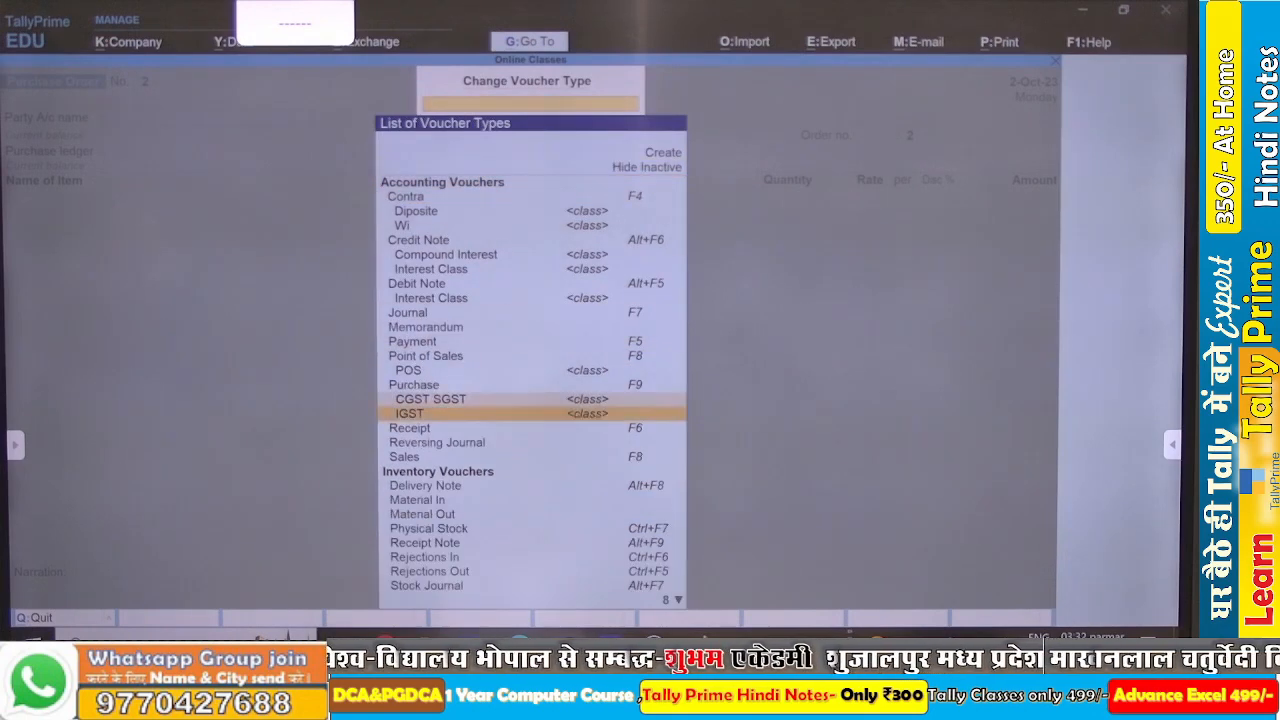
{"action": "key", "text": "Down"}
{"action": "key", "text": "Down"}
{"action": "key", "text": "Down"}
{"action": "key", "text": "Down"}
{"action": "key", "text": "Down"}
{"action": "key", "text": "Down"}
{"action": "key", "text": "Down"}
{"action": "key", "text": "Down"}
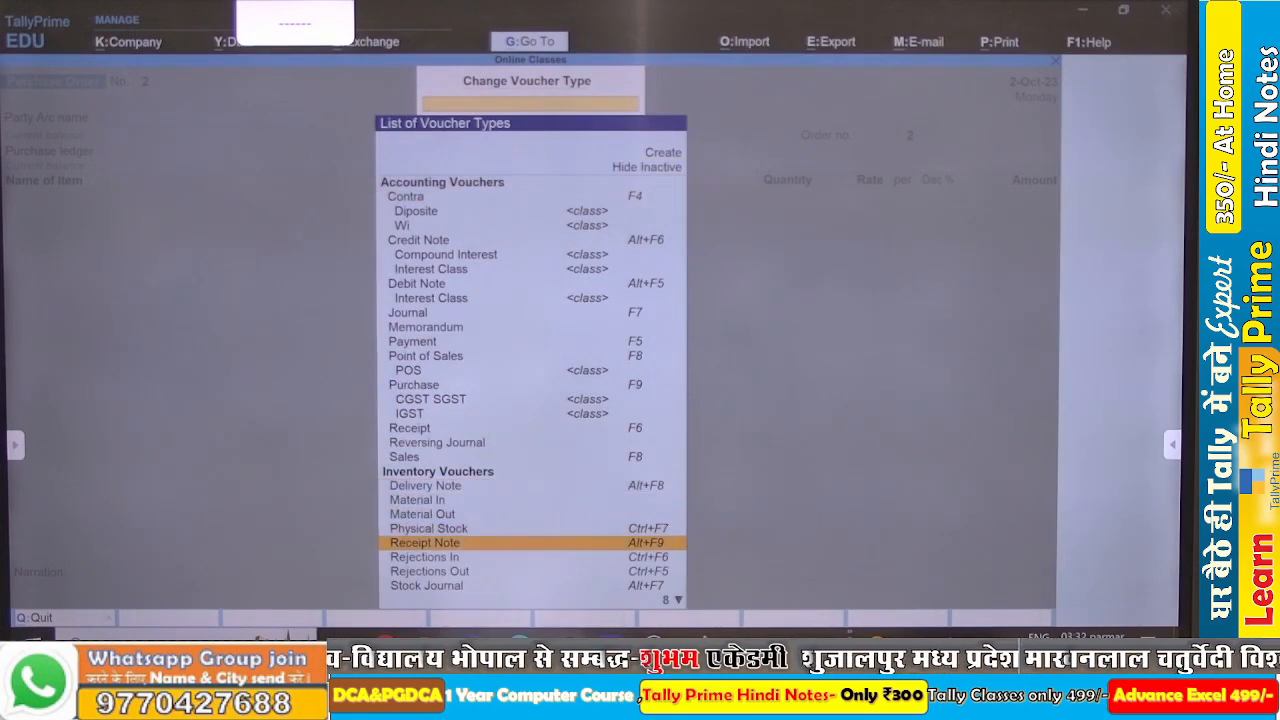
{"action": "key", "text": "Down"}
{"action": "key", "text": "Down"}
{"action": "key", "text": "Down"}
{"action": "key", "text": "Down"}
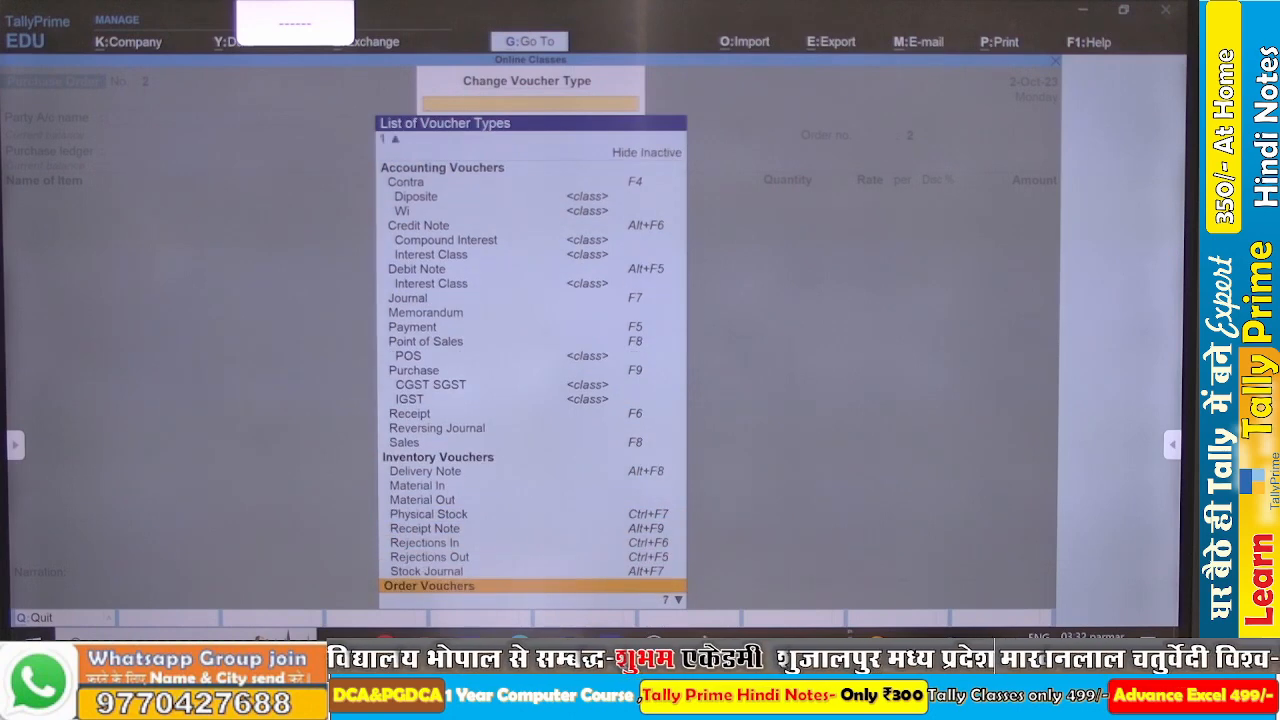
{"action": "key", "text": "Down"}
{"action": "key", "text": "Down"}
{"action": "key", "text": "Down"}
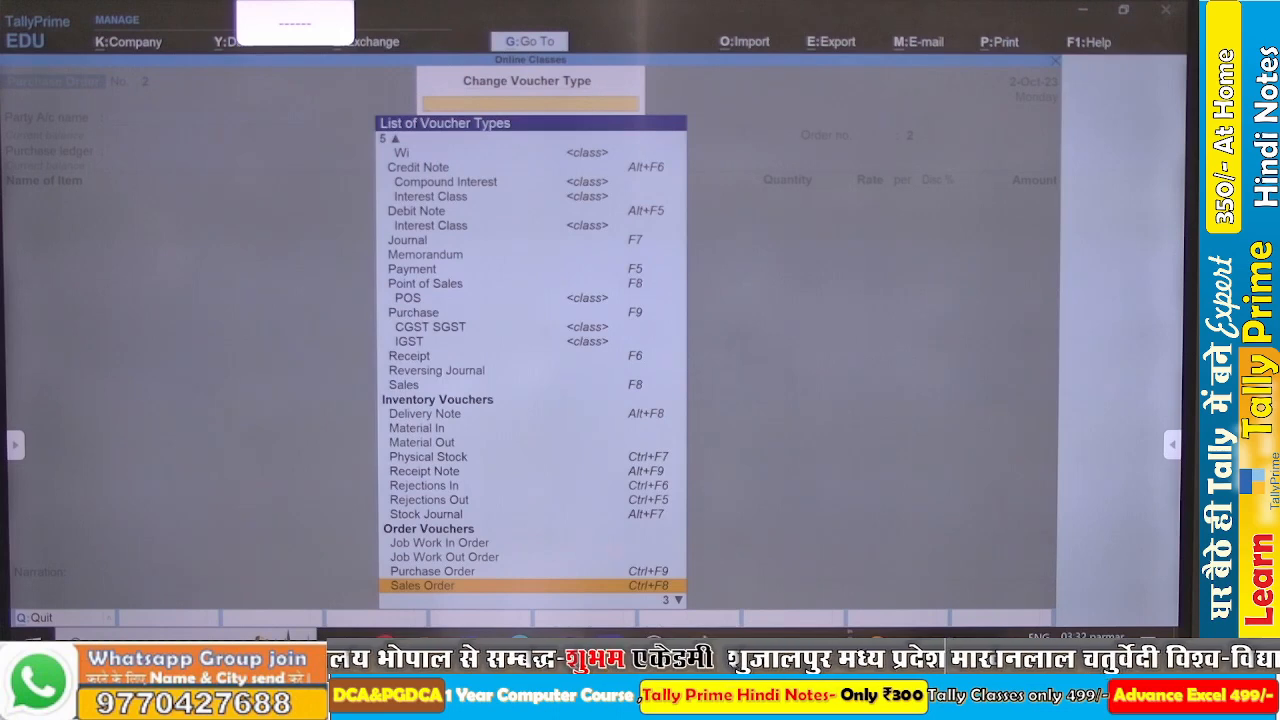
{"action": "key", "text": "Return"}
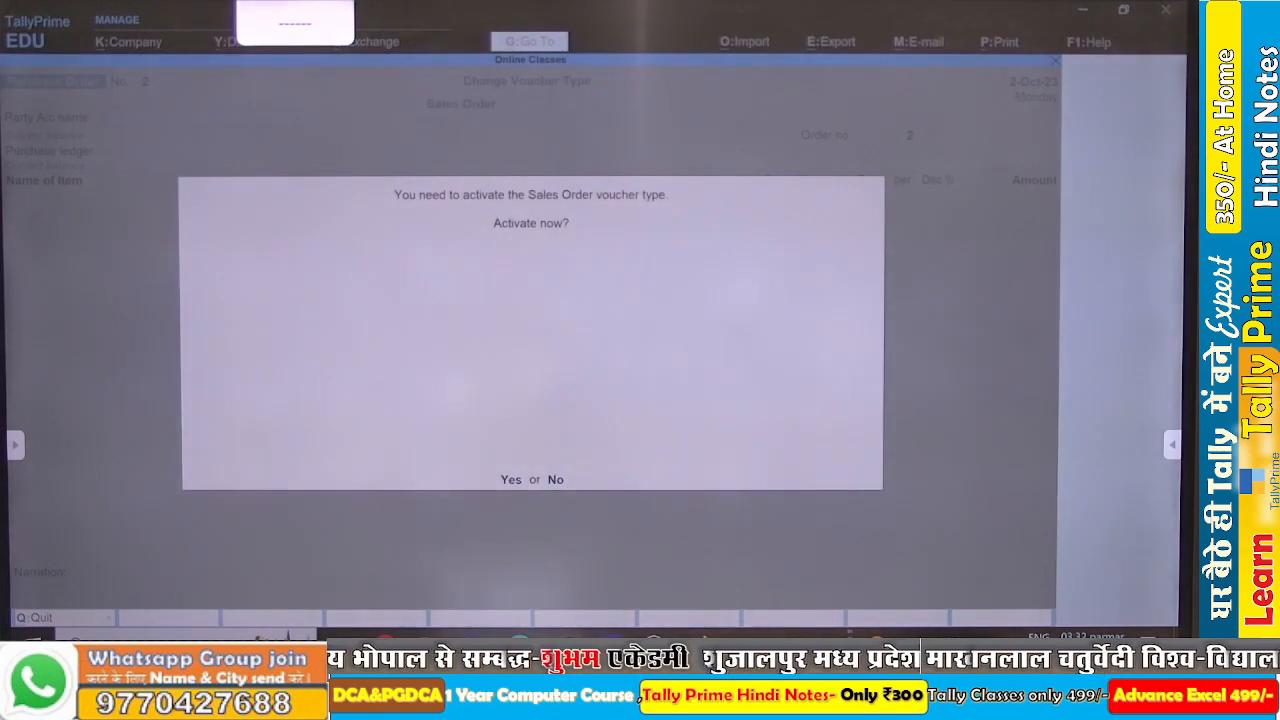
{"action": "key", "text": "y"}
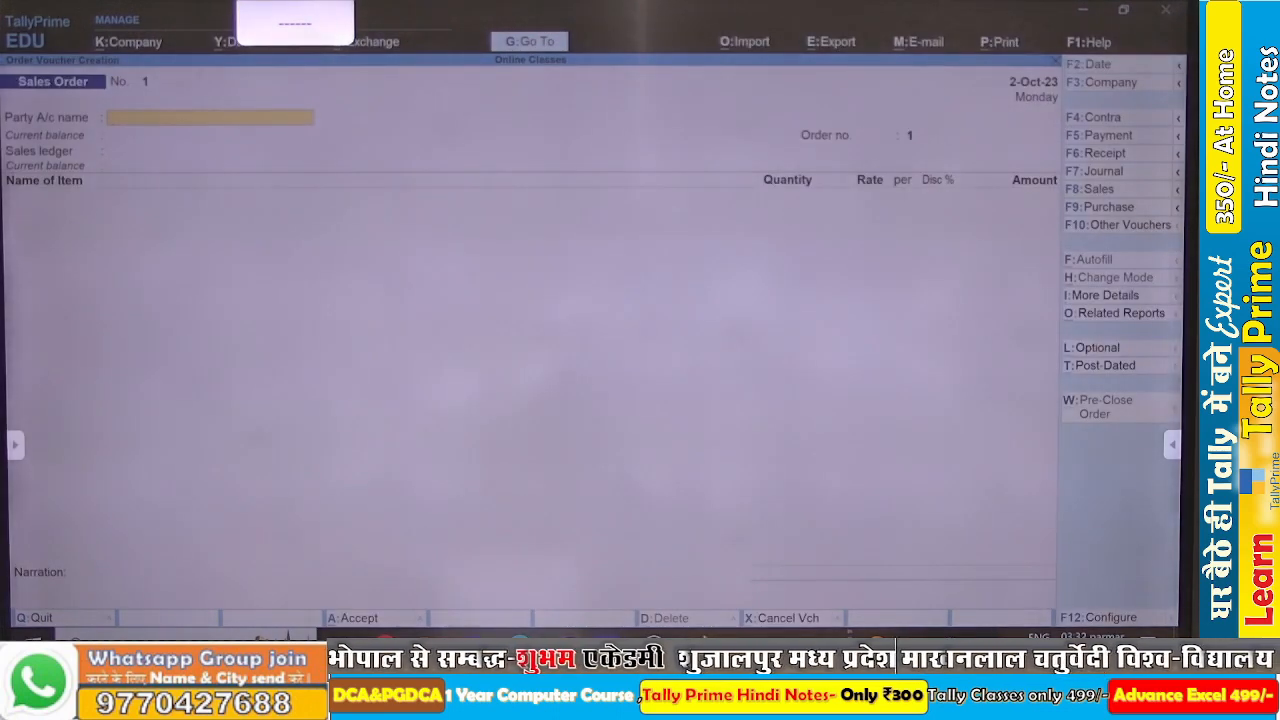
Set Star Computer as the sales order's party, accept its party details and enter s as the order number.
{"action": "type", "text": "St"}
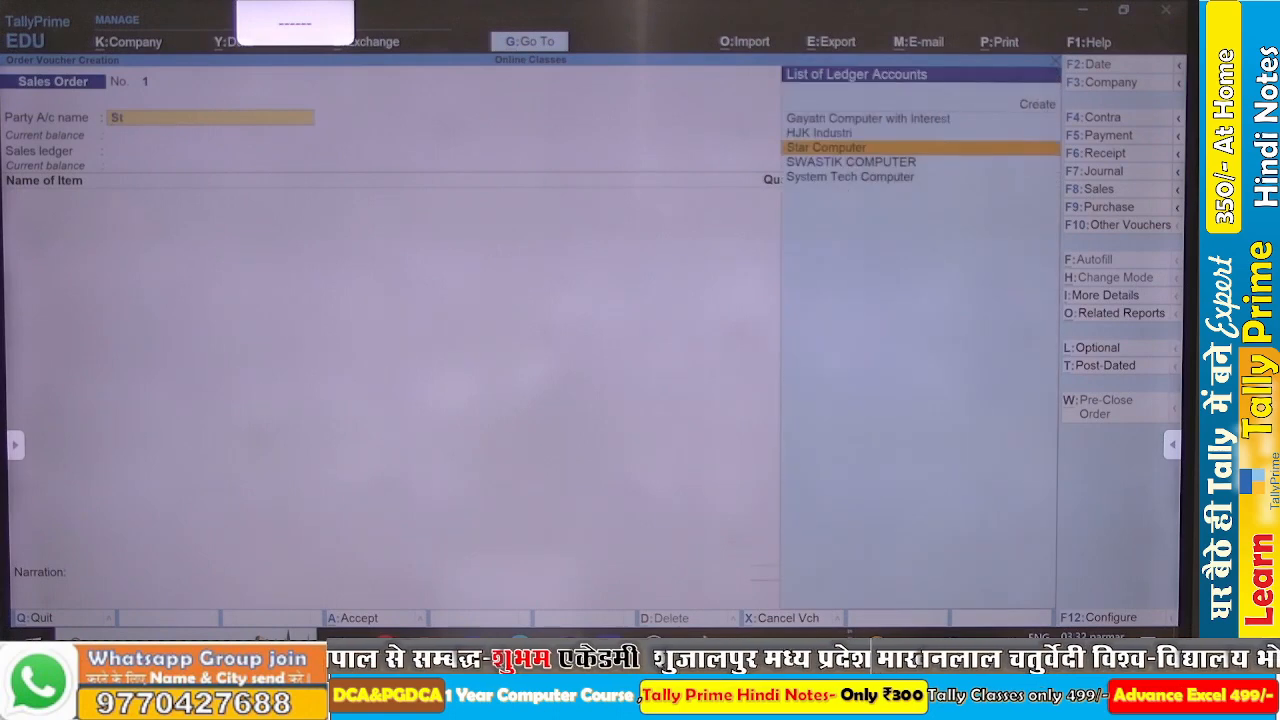
{"action": "key", "text": "Return"}
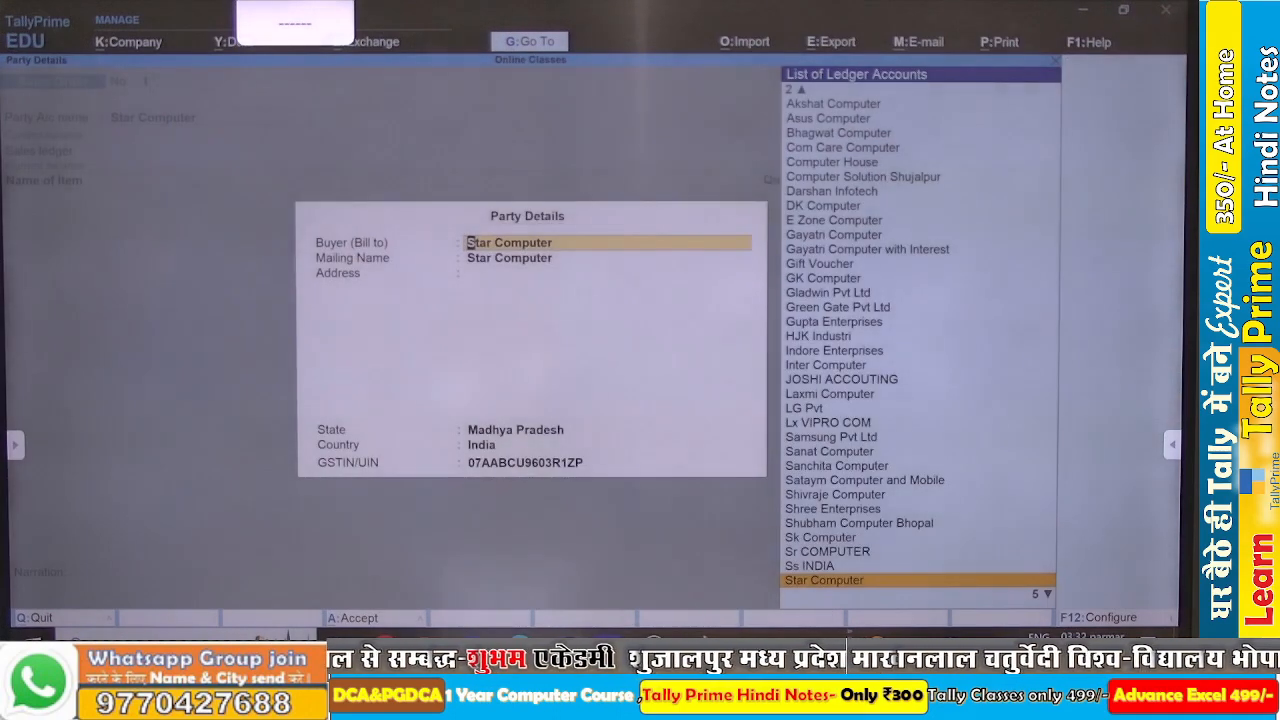
{"action": "key", "text": "ctrl+a"}
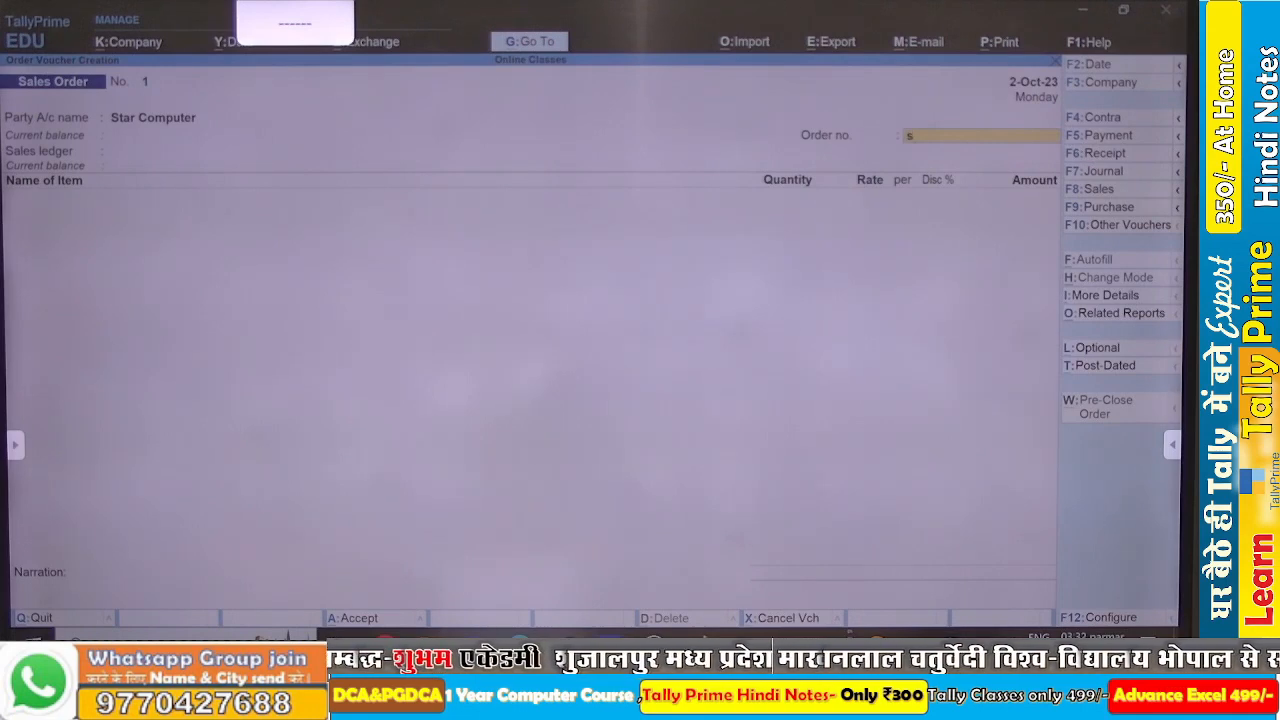
{"action": "key", "text": "Return"}
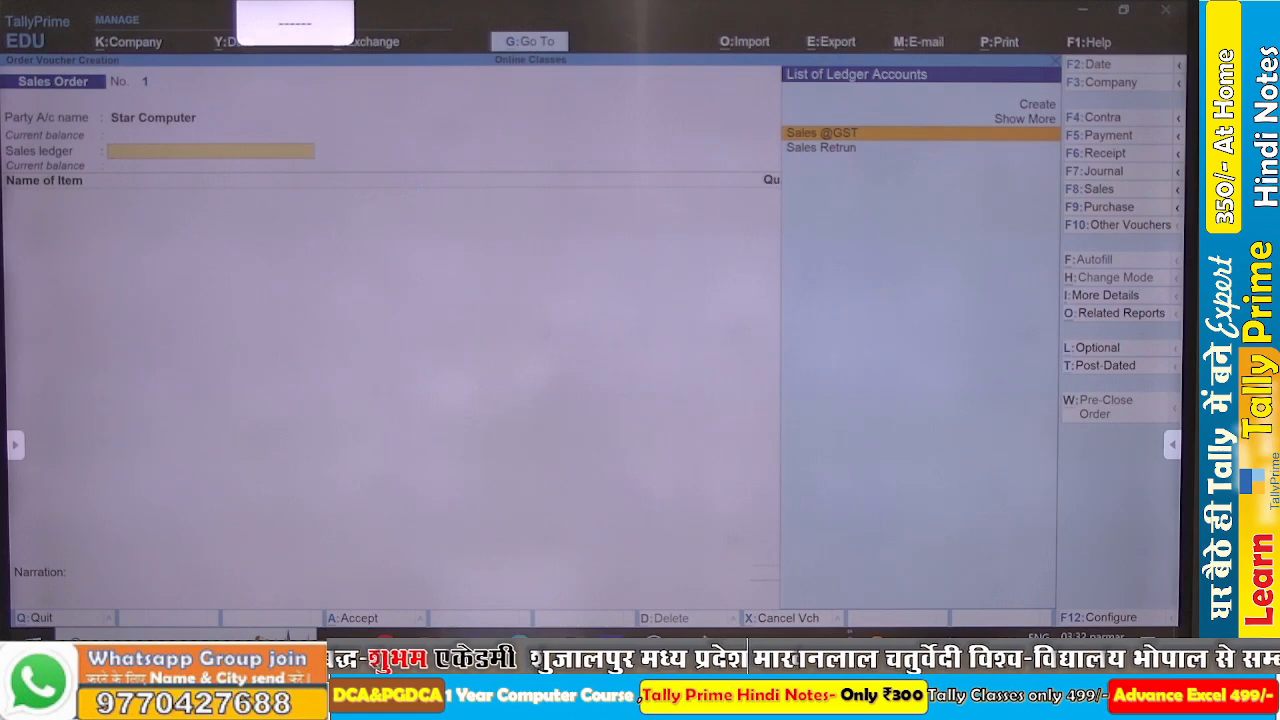
{"action": "key", "text": "BackSpace"}
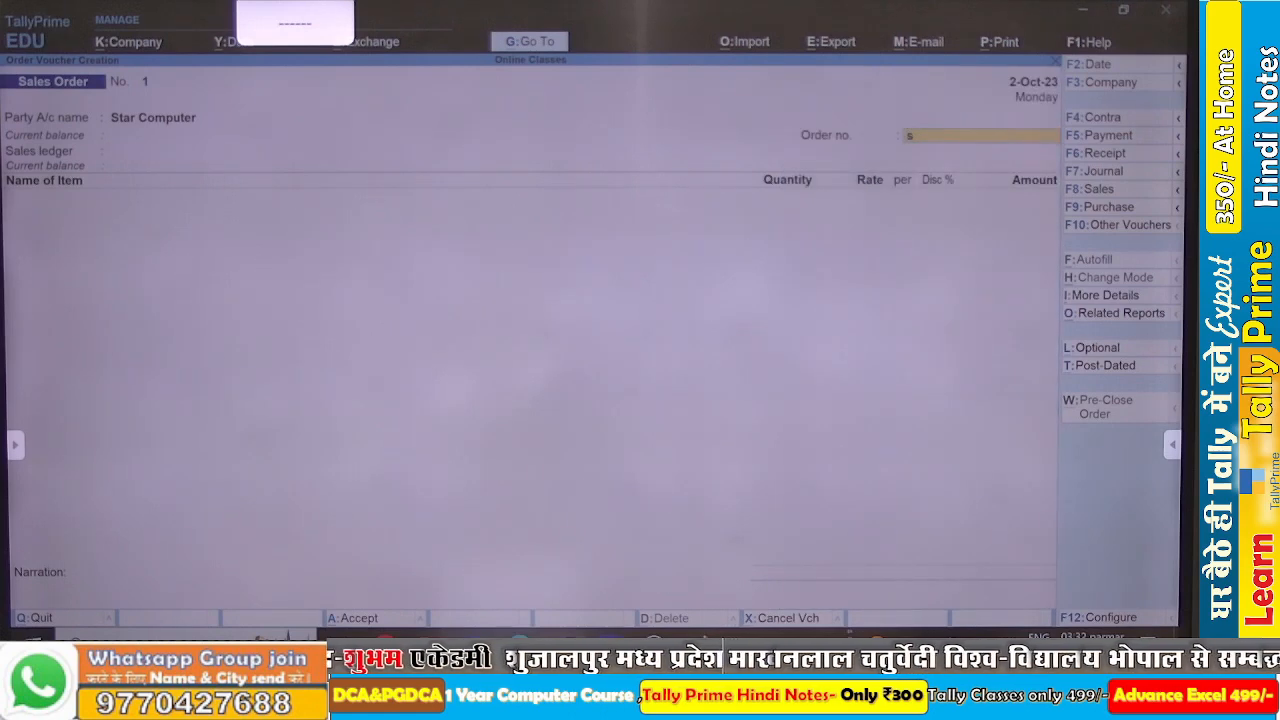
{"action": "key", "text": "Return"}
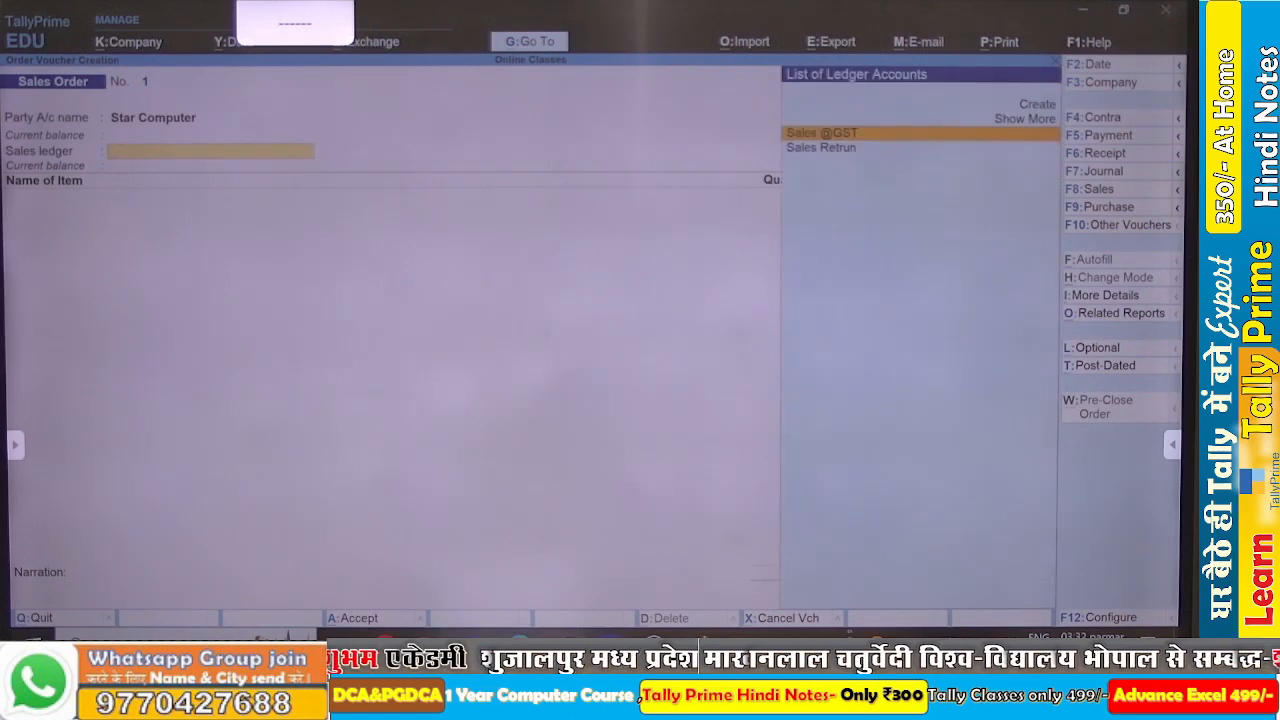
{"action": "key", "text": "Return"}
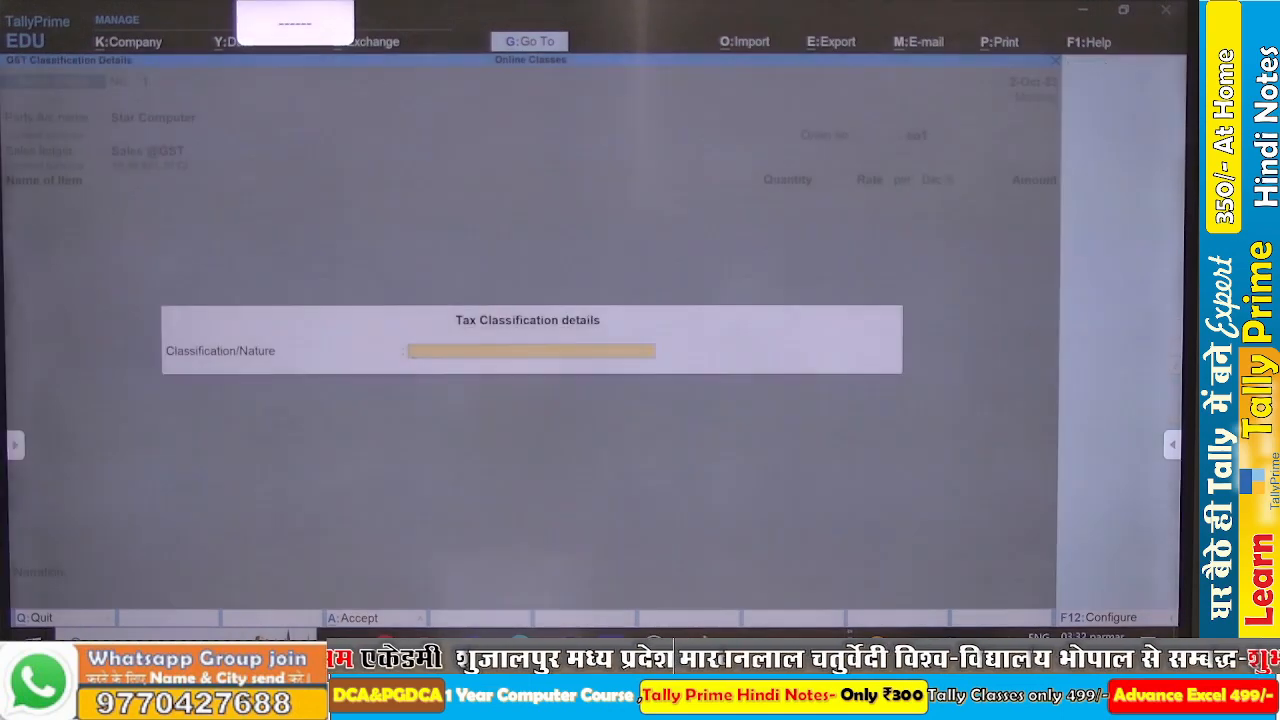
{"action": "type", "text": "Sal"}
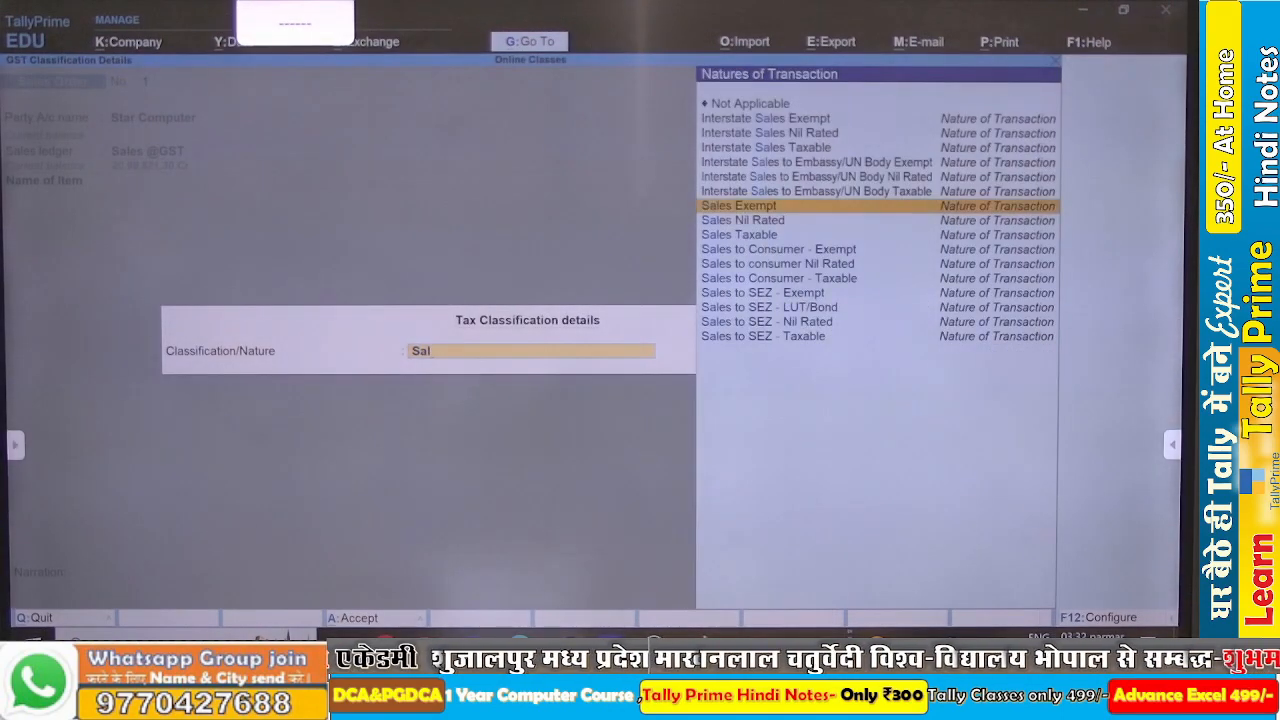
{"action": "key", "text": "Down"}
{"action": "key", "text": "Down"}
{"action": "key", "text": "Return"}
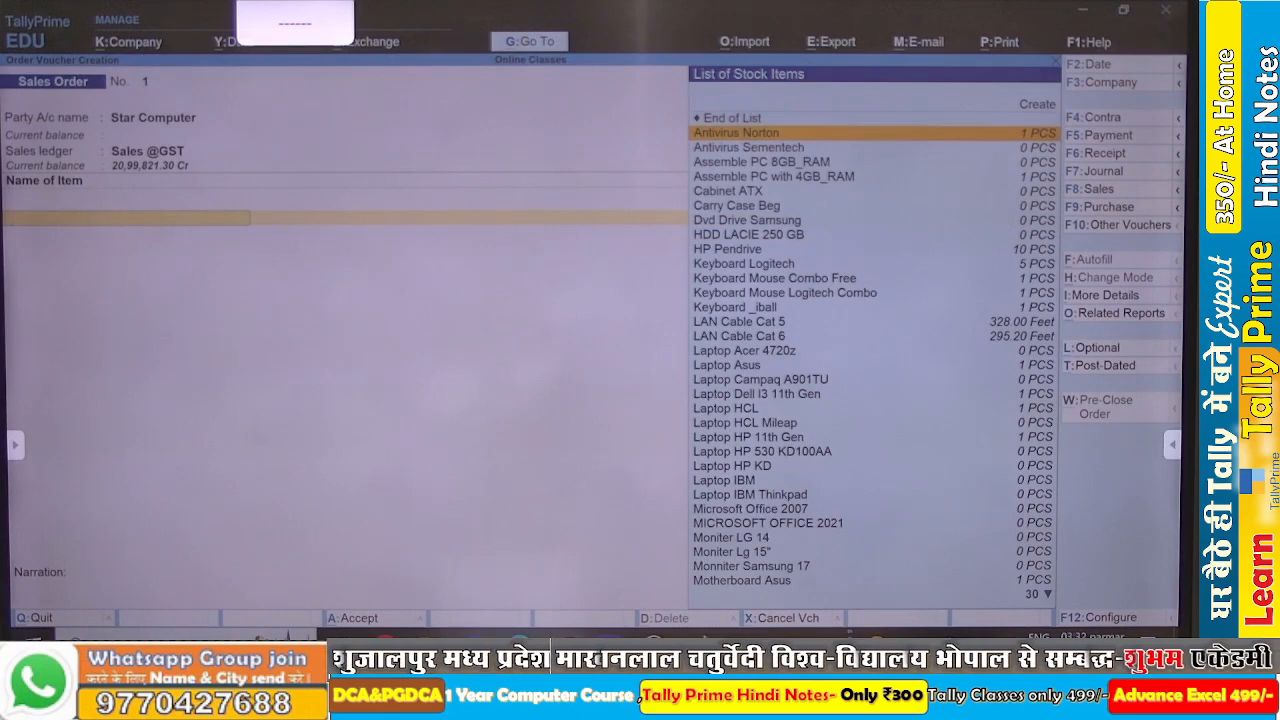
Choose HP Pendrive from the stock items as the first item of the sales order.
{"action": "key", "text": "Down"}
{"action": "key", "text": "Down"}
{"action": "key", "text": "Down"}
{"action": "key", "text": "Down"}
{"action": "key", "text": "Down"}
{"action": "key", "text": "Down"}
{"action": "key", "text": "Down"}
{"action": "key", "text": "Down"}
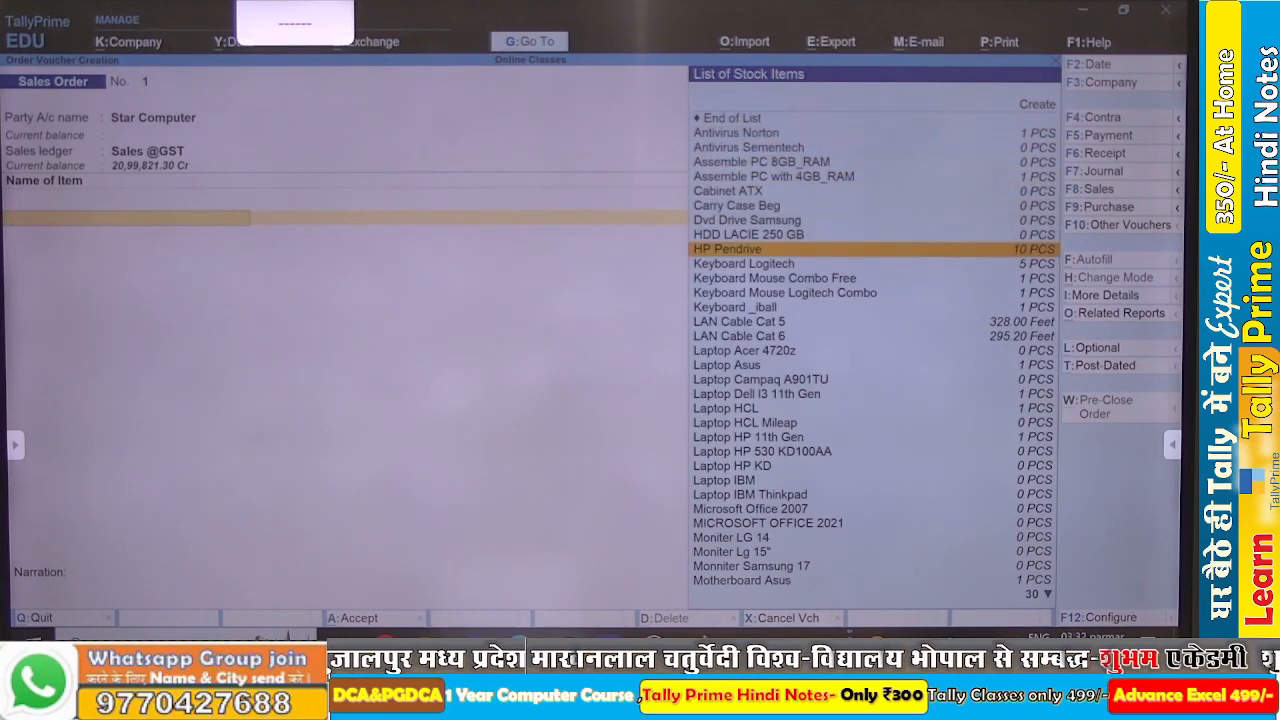
{"action": "key", "text": "Return"}
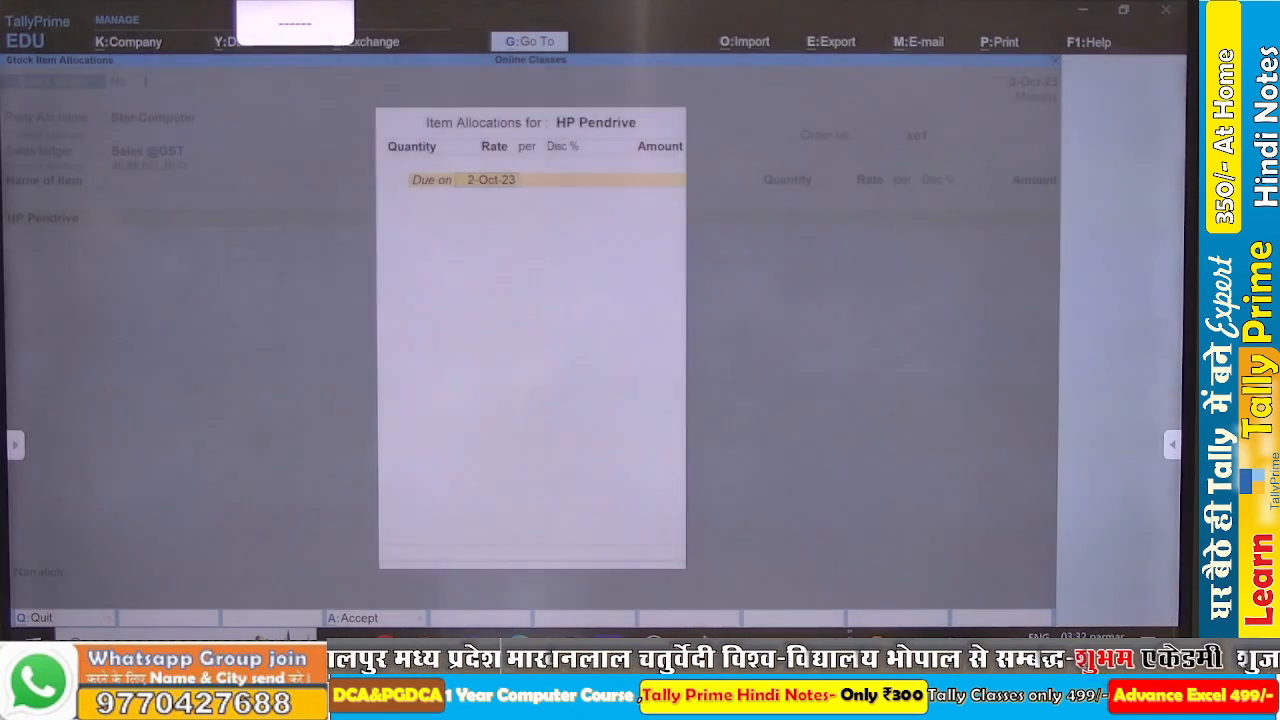
Allocate 10 PCS of HP Pendrive at a rate of 750.00, due on 2-Oct-23, and accept the item line.
{"action": "key", "text": "Return"}
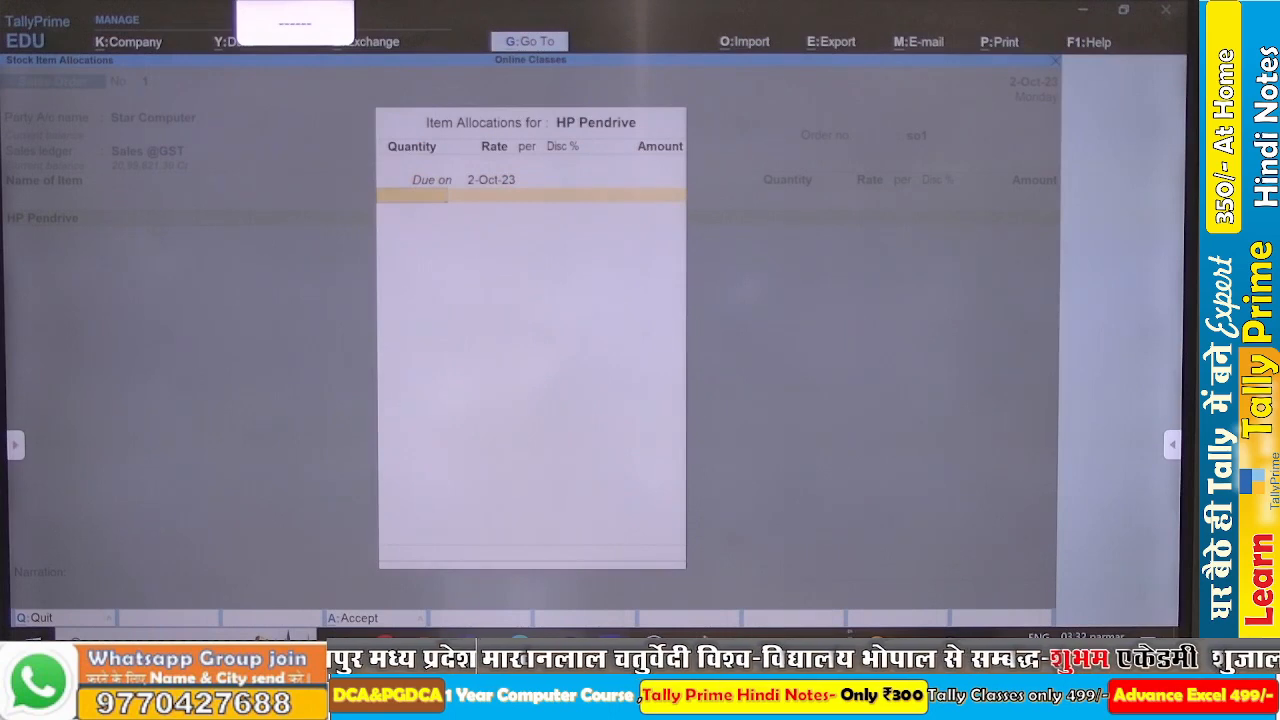
{"action": "type", "text": "10 PCS"}
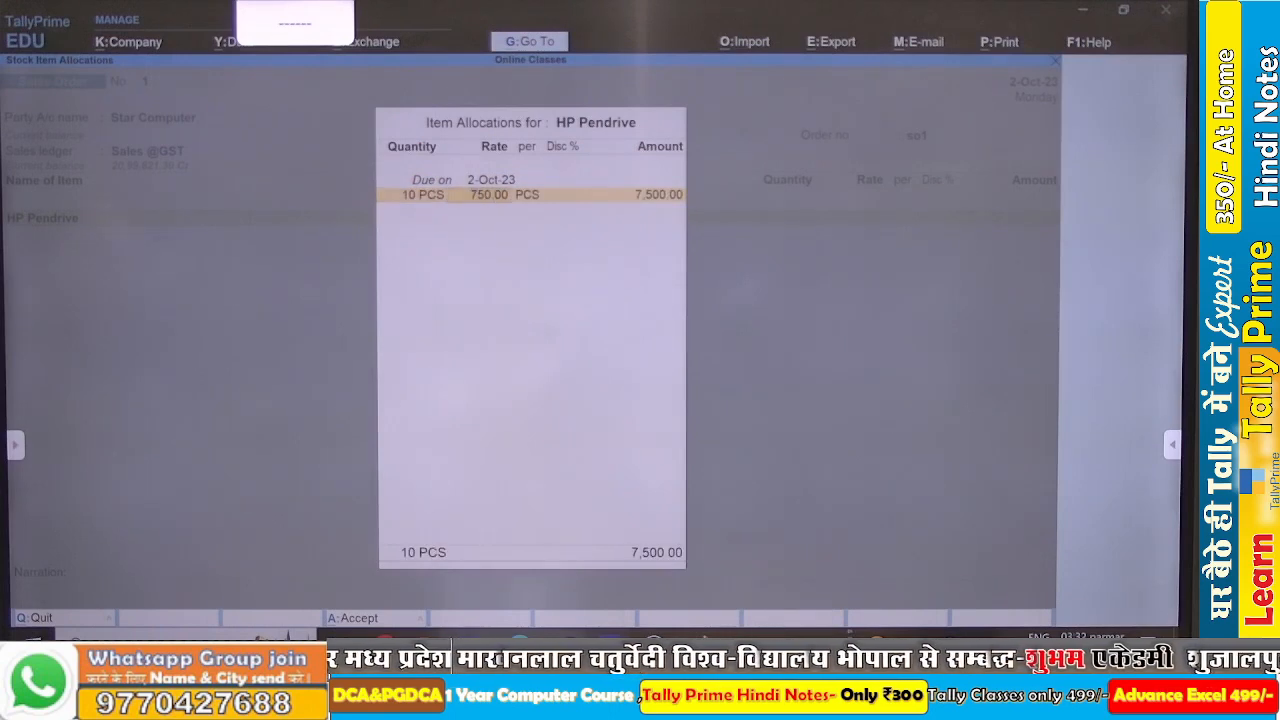
{"action": "key", "text": "Return"}
{"action": "key", "text": "Return"}
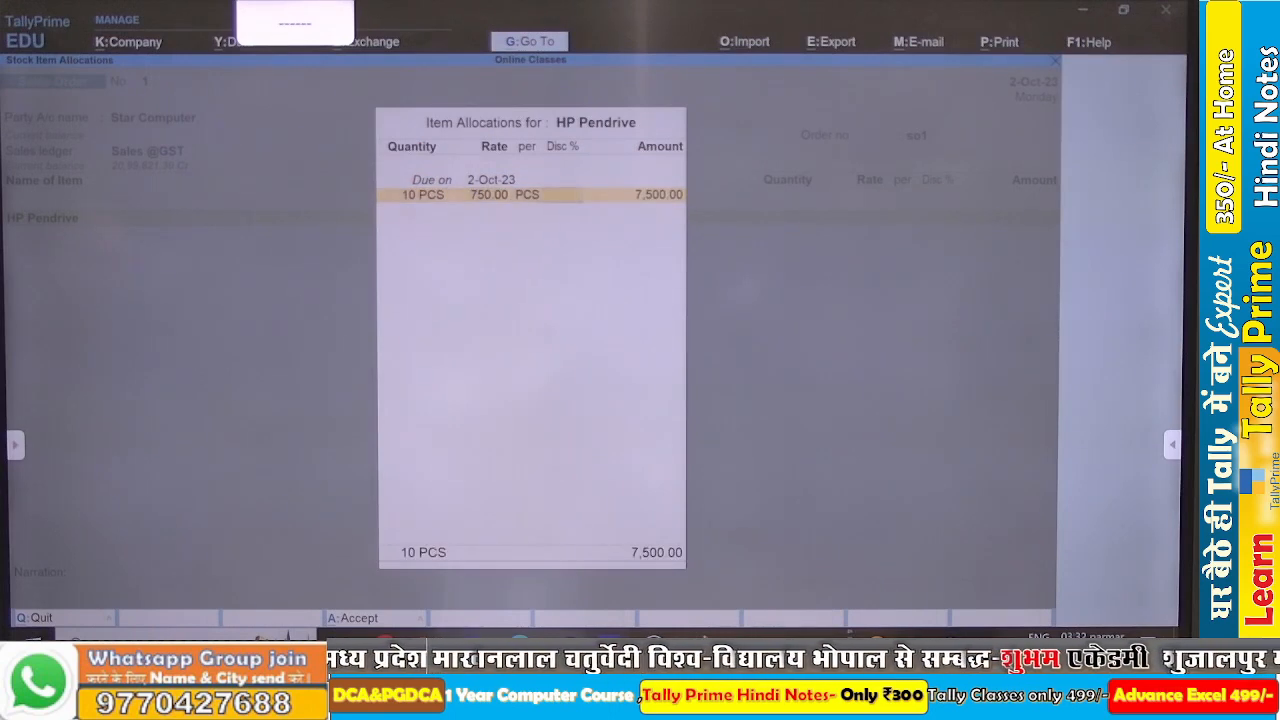
{"action": "key", "text": "Return"}
{"action": "key", "text": "Return"}
{"action": "key", "text": "Return"}
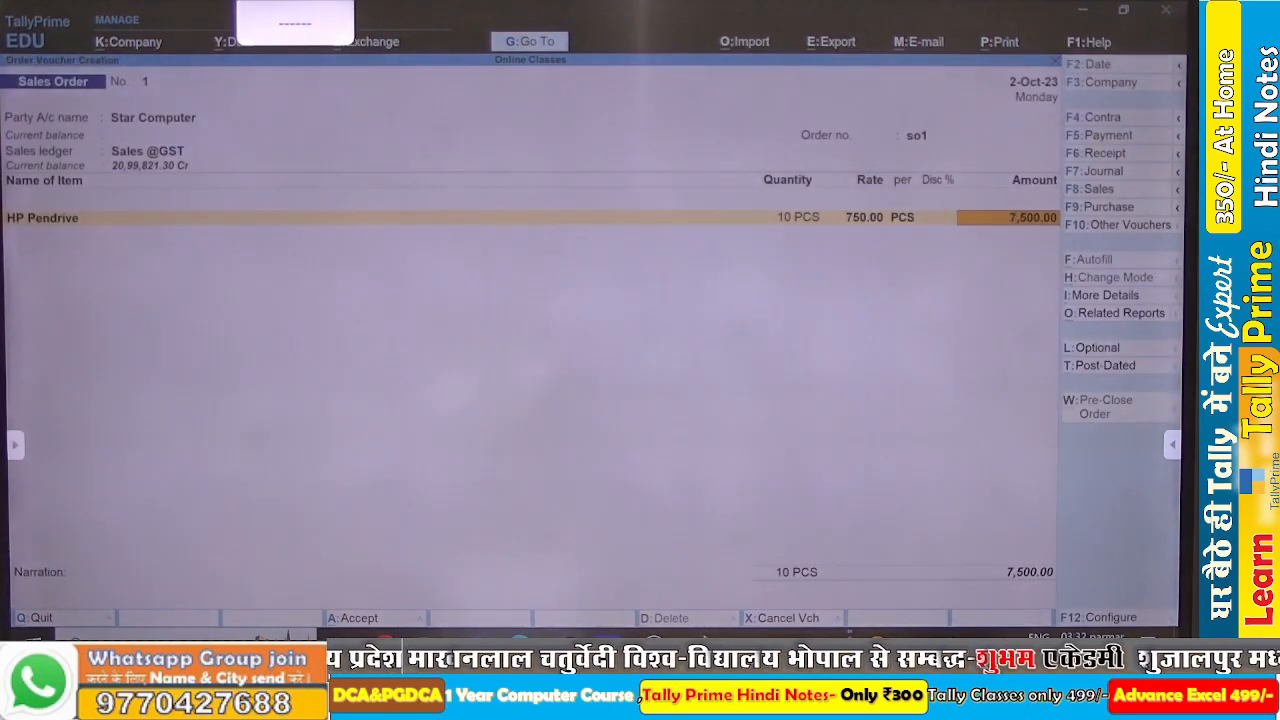
{"action": "key", "text": "Return"}
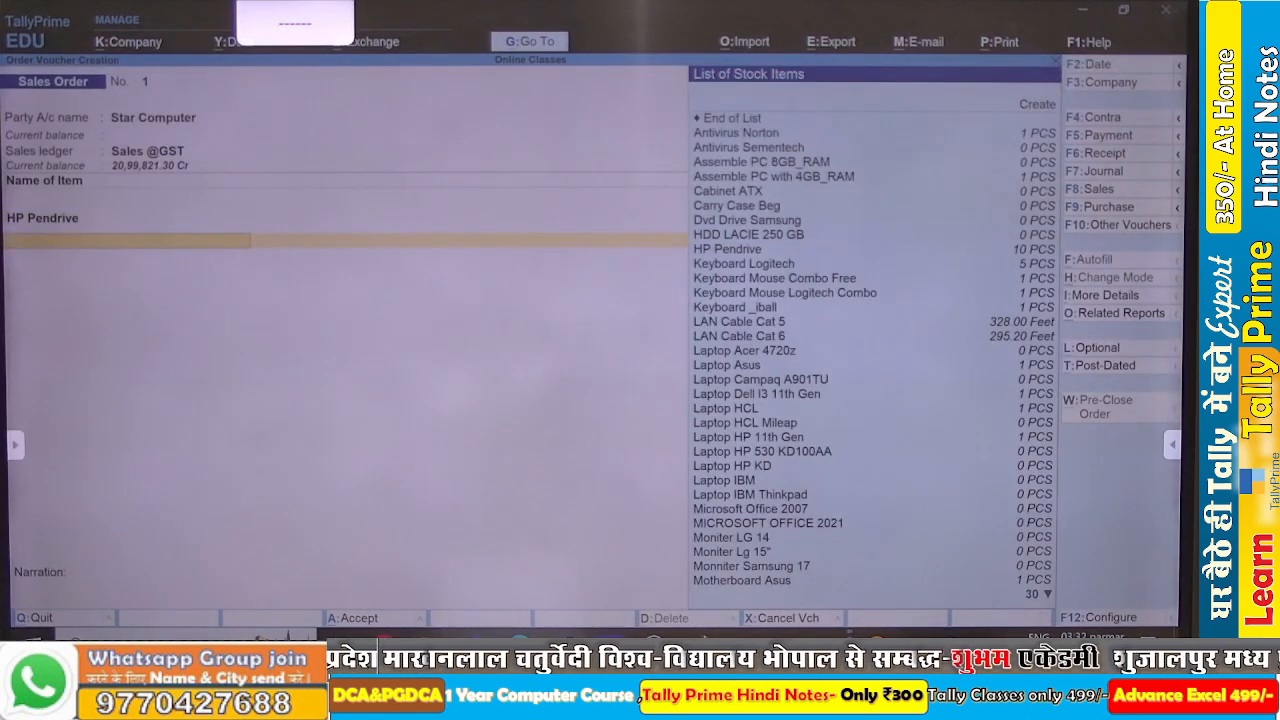
Go down the stock items to the laptops to choose the sales order's second item.
{"action": "key", "text": "Down"}
{"action": "key", "text": "Down"}
{"action": "key", "text": "Down"}
{"action": "key", "text": "Down"}
{"action": "key", "text": "Down"}
{"action": "key", "text": "Down"}
{"action": "key", "text": "Down"}
{"action": "key", "text": "Down"}
{"action": "key", "text": "Down"}
{"action": "key", "text": "Down"}
{"action": "key", "text": "Down"}
{"action": "key", "text": "Down"}
{"action": "key", "text": "Down"}
{"action": "key", "text": "Down"}
{"action": "key", "text": "Down"}
{"action": "key", "text": "Down"}
{"action": "key", "text": "Down"}
{"action": "key", "text": "Down"}
{"action": "key", "text": "Down"}
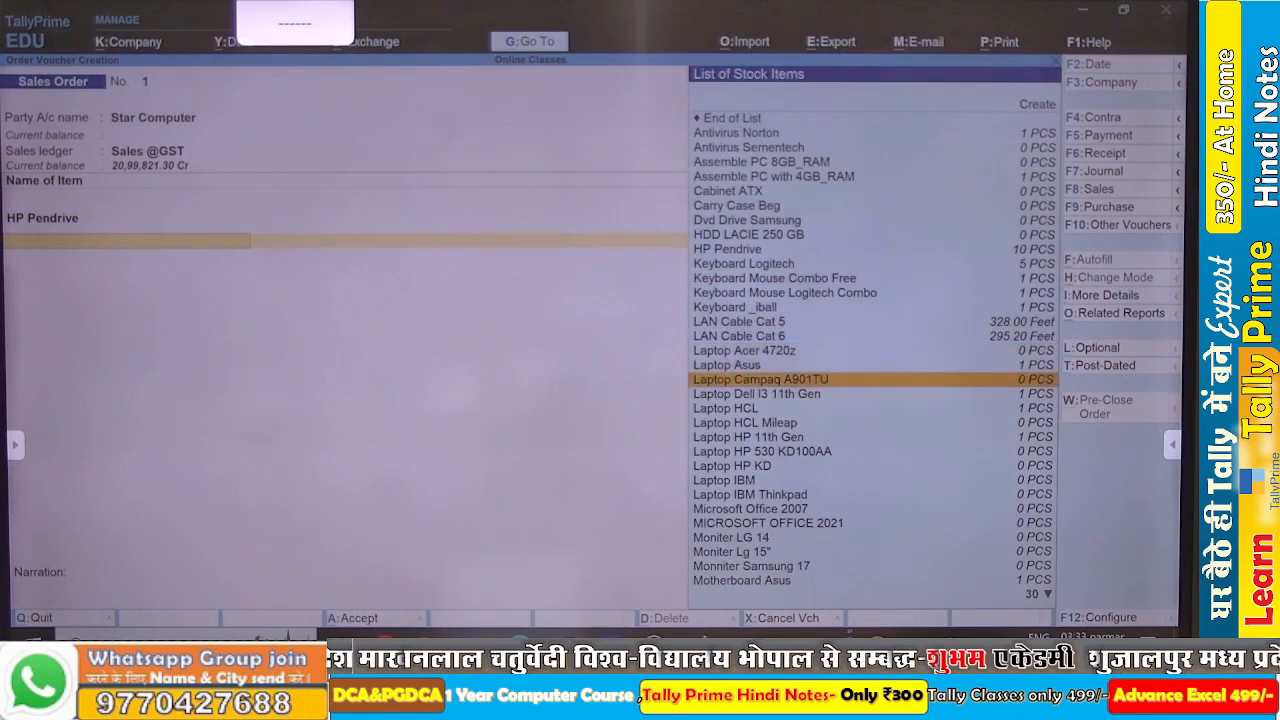
Add Laptop Dell I3 11th Gen to the sales order with a quantity of 1 PCS, keeping the default rate.
{"action": "key", "text": "Down"}
{"action": "key", "text": "Return"}
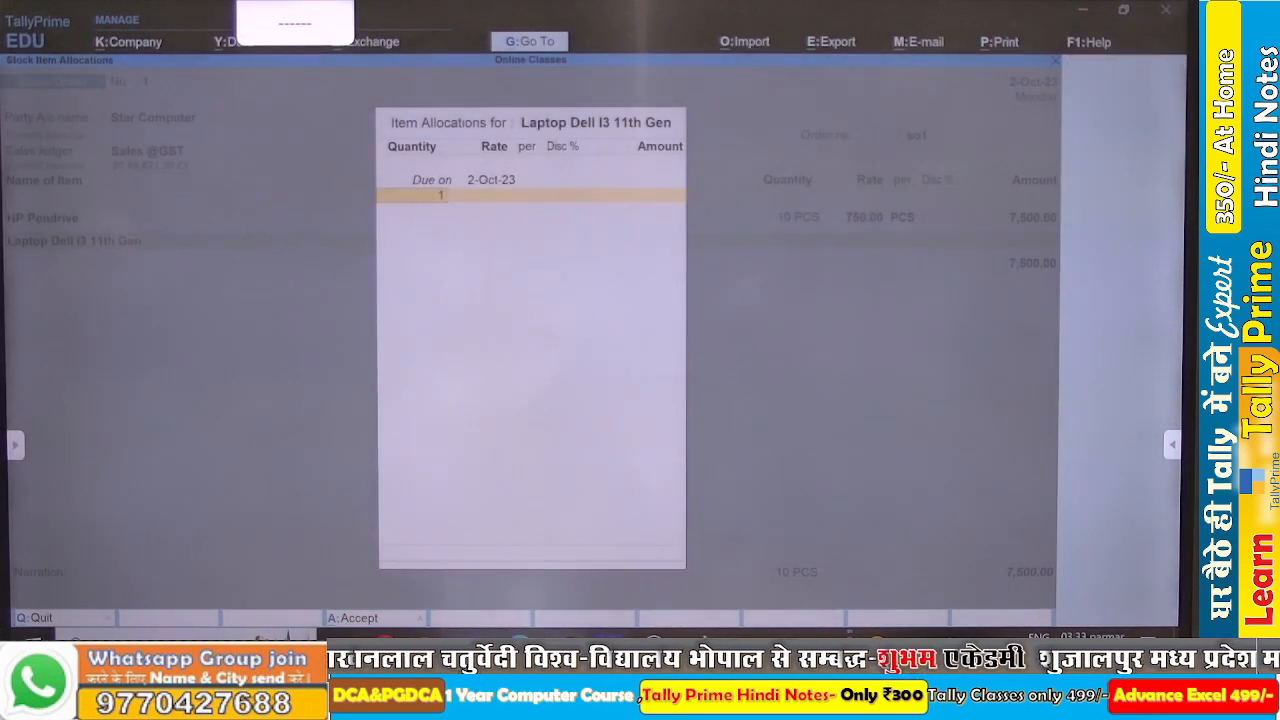
{"action": "type", "text": "1"}
{"action": "key", "text": "Return"}
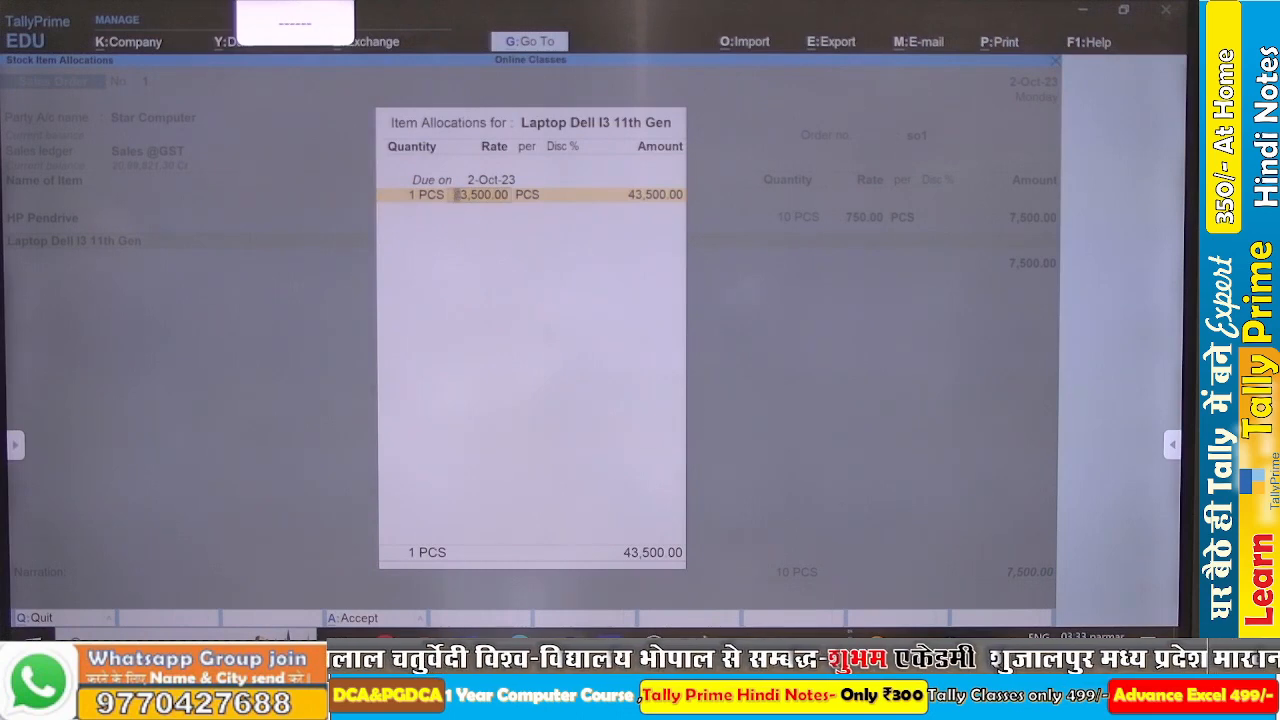
{"action": "key", "text": "Return"}
{"action": "key", "text": "Return"}
{"action": "key", "text": "Return"}
{"action": "key", "text": "Return"}
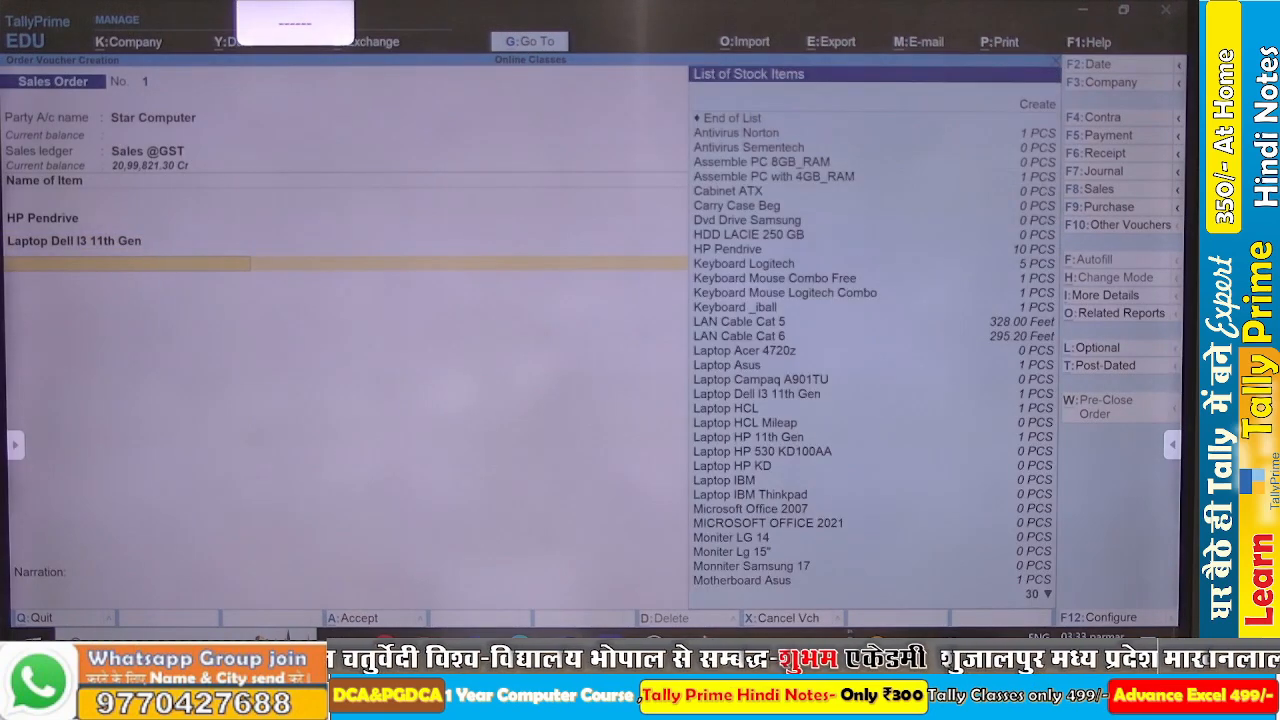
Add Antivirus Norton to the sales order, due on 2-Oct-23, with a quantity of 1 PCS at the default rate.
{"action": "key", "text": "Down"}
{"action": "key", "text": "Down"}
{"action": "key", "text": "Up"}
{"action": "key", "text": "Up"}
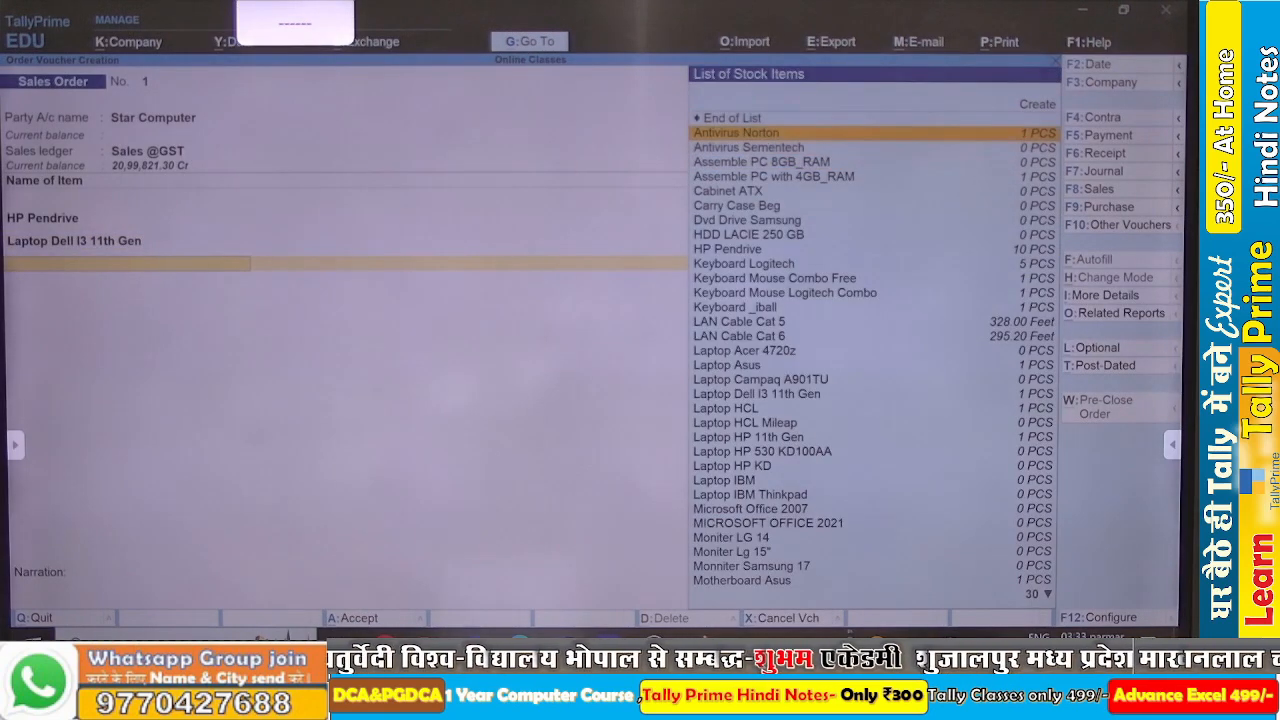
{"action": "key", "text": "Return"}
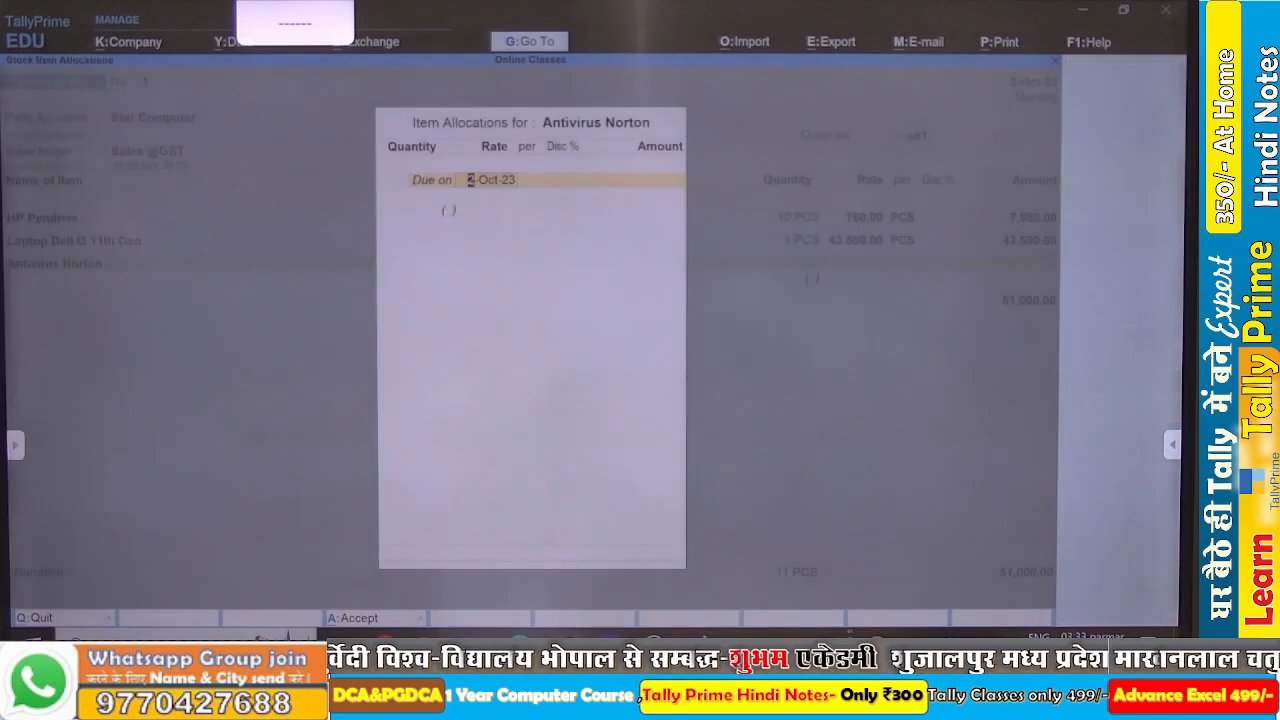
{"action": "key", "text": "Return"}
{"action": "type", "text": "1"}
{"action": "key", "text": "Return"}
{"action": "key", "text": "Return"}
{"action": "key", "text": "Return"}
{"action": "key", "text": "Return"}
{"action": "key", "text": "Return"}
{"action": "key", "text": "Return"}
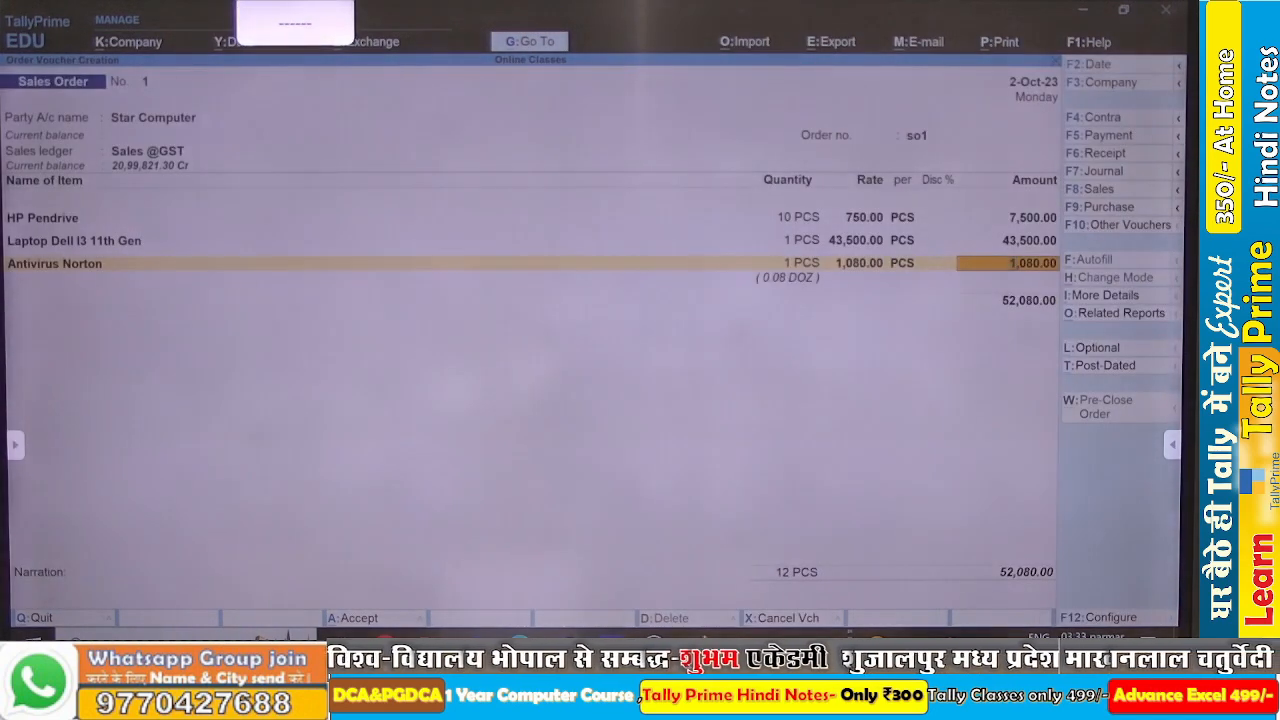
{"action": "key", "text": "Return"}
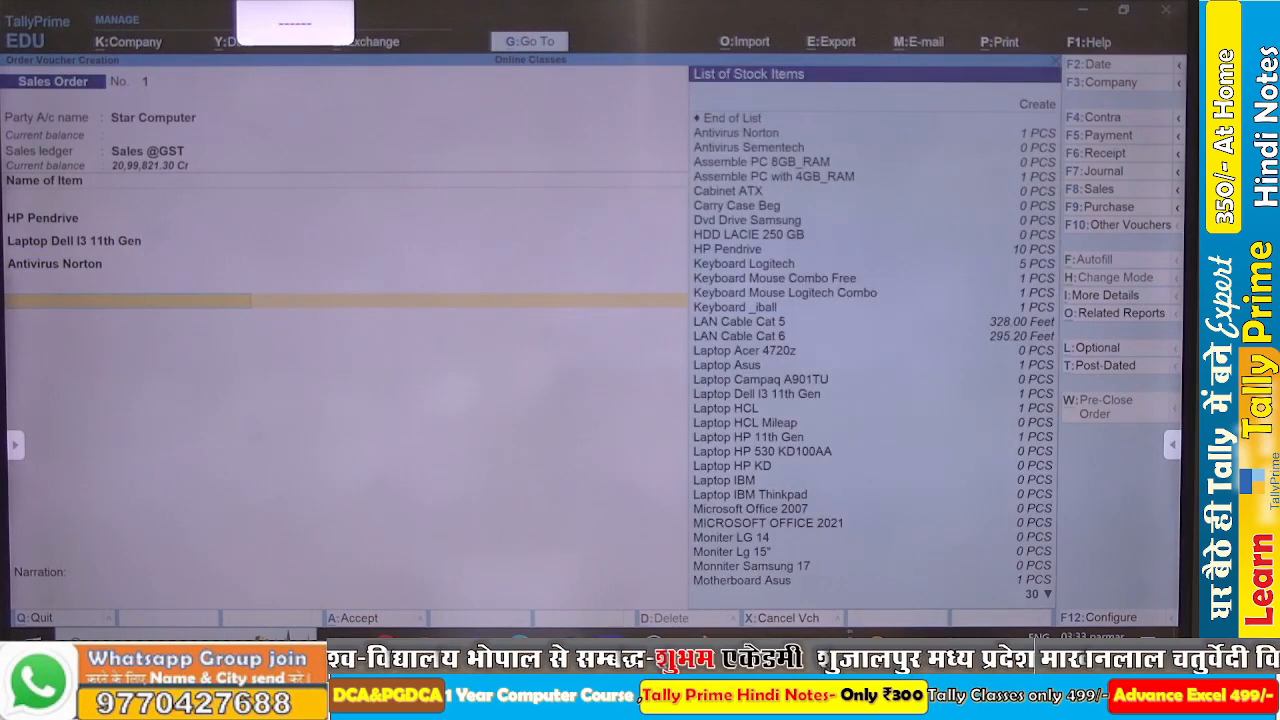
Add Keyboard Mouse Logitech Combo as the next order item with a quantity of 1 PCS at its default rate.
{"action": "key", "text": "Down"}
{"action": "key", "text": "Down"}
{"action": "key", "text": "Down"}
{"action": "key", "text": "Down"}
{"action": "key", "text": "Down"}
{"action": "key", "text": "Down"}
{"action": "key", "text": "Down"}
{"action": "key", "text": "Down"}
{"action": "key", "text": "Down"}
{"action": "key", "text": "Down"}
{"action": "key", "text": "Down"}
{"action": "key", "text": "Down"}
{"action": "key", "text": "Down"}
{"action": "key", "text": "Down"}
{"action": "key", "text": "Down"}
{"action": "key", "text": "Down"}
{"action": "key", "text": "Down"}
{"action": "key", "text": "Down"}
{"action": "key", "text": "Down"}
{"action": "key", "text": "Up"}
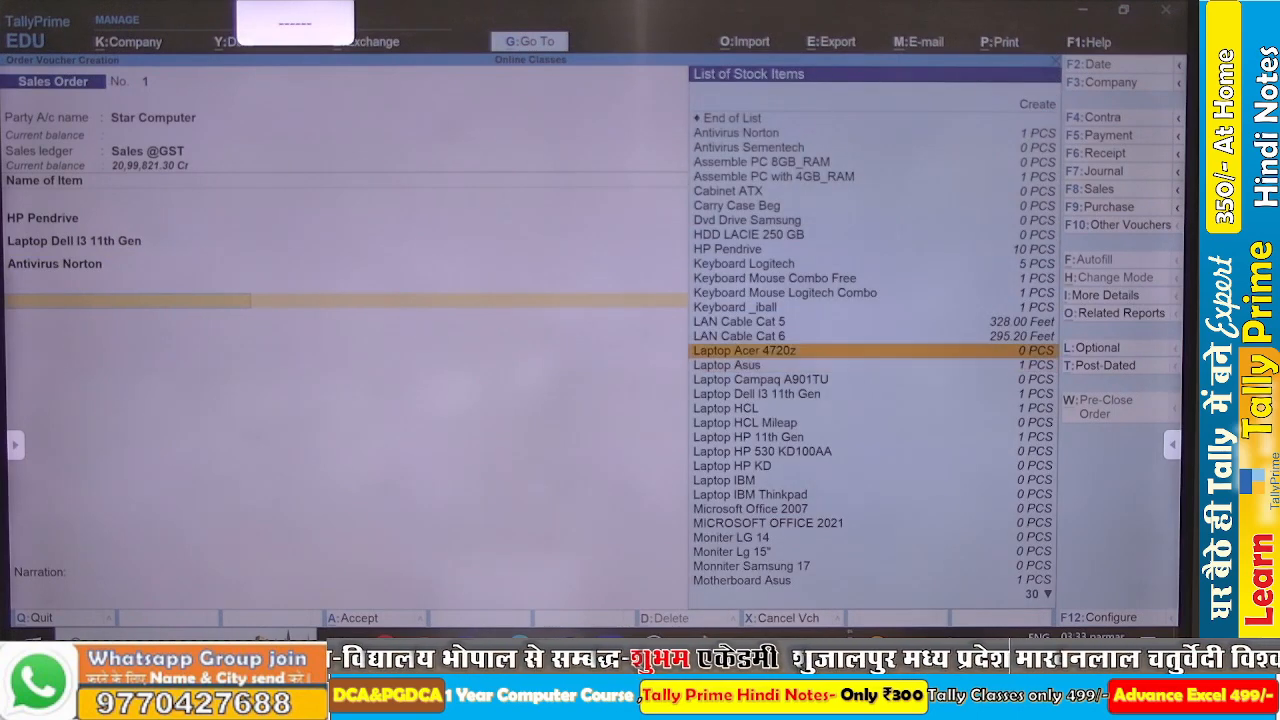
{"action": "key", "text": "Up"}
{"action": "key", "text": "Up"}
{"action": "key", "text": "Up"}
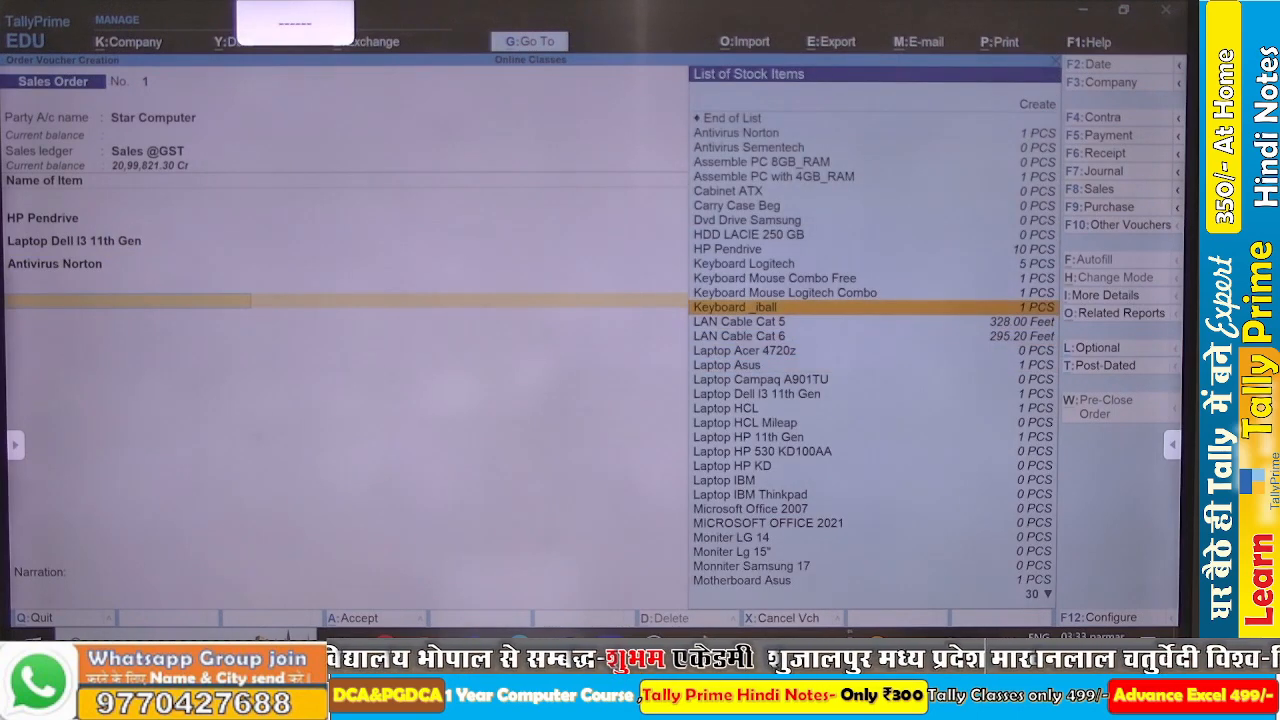
{"action": "key", "text": "Up"}
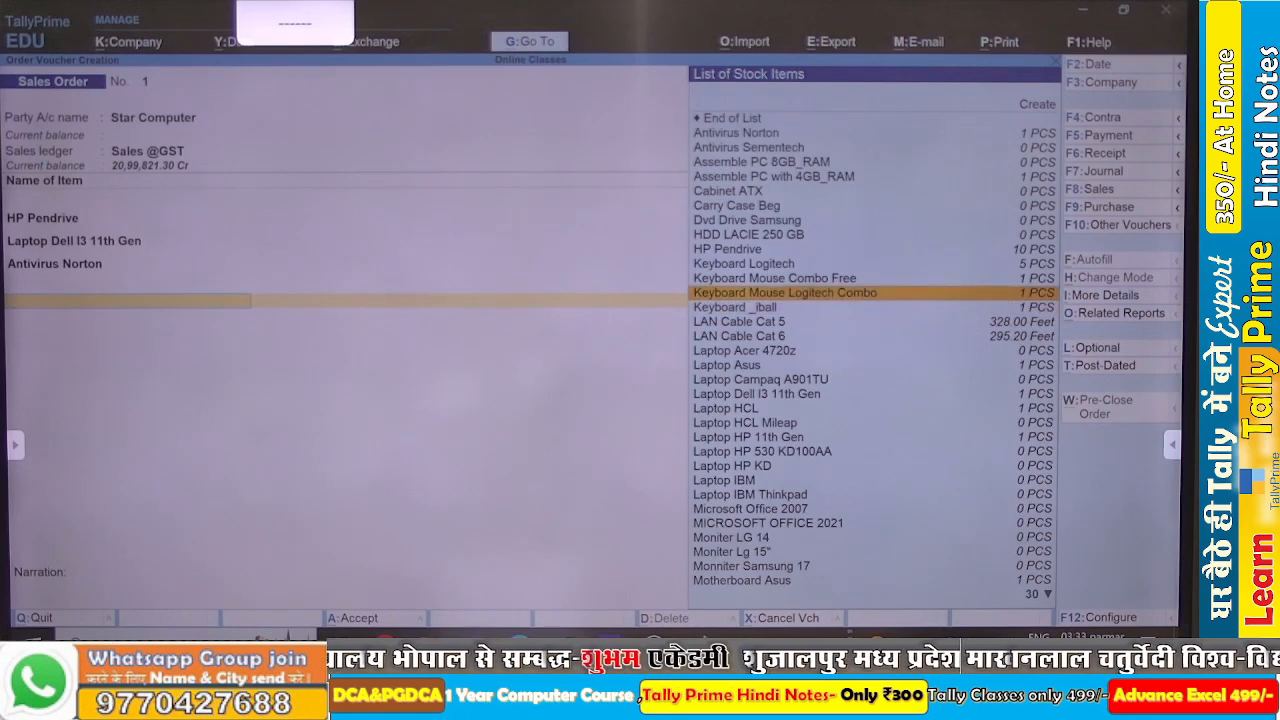
{"action": "key", "text": "Up"}
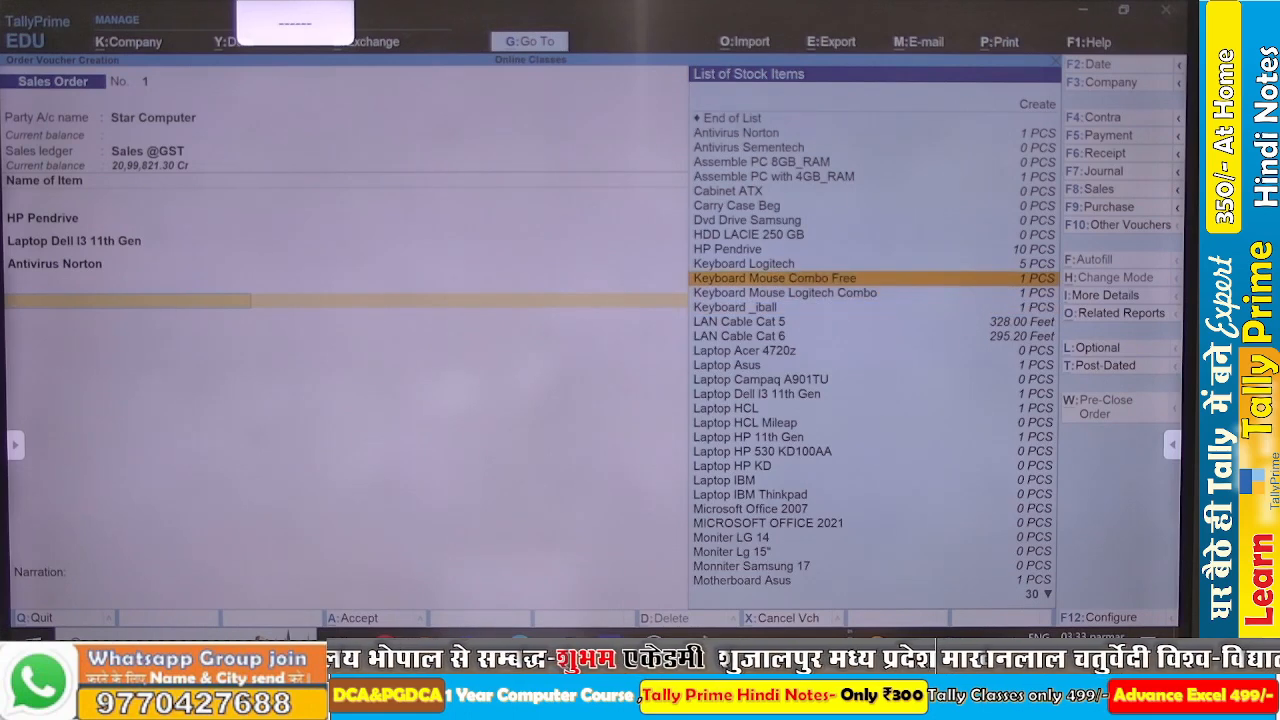
{"action": "key", "text": "Down"}
{"action": "key", "text": "Return"}
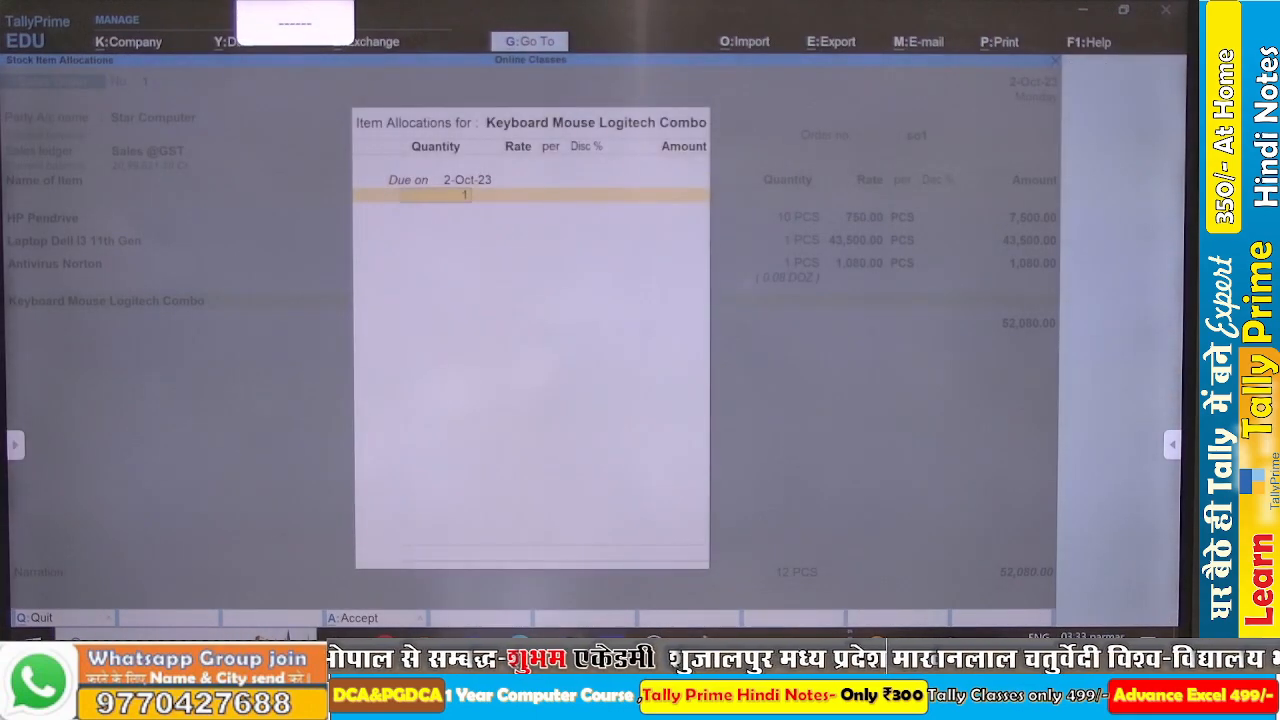
{"action": "type", "text": "1"}
{"action": "key", "text": "Return"}
{"action": "key", "text": "Return"}
{"action": "key", "text": "Return"}
{"action": "key", "text": "Return"}
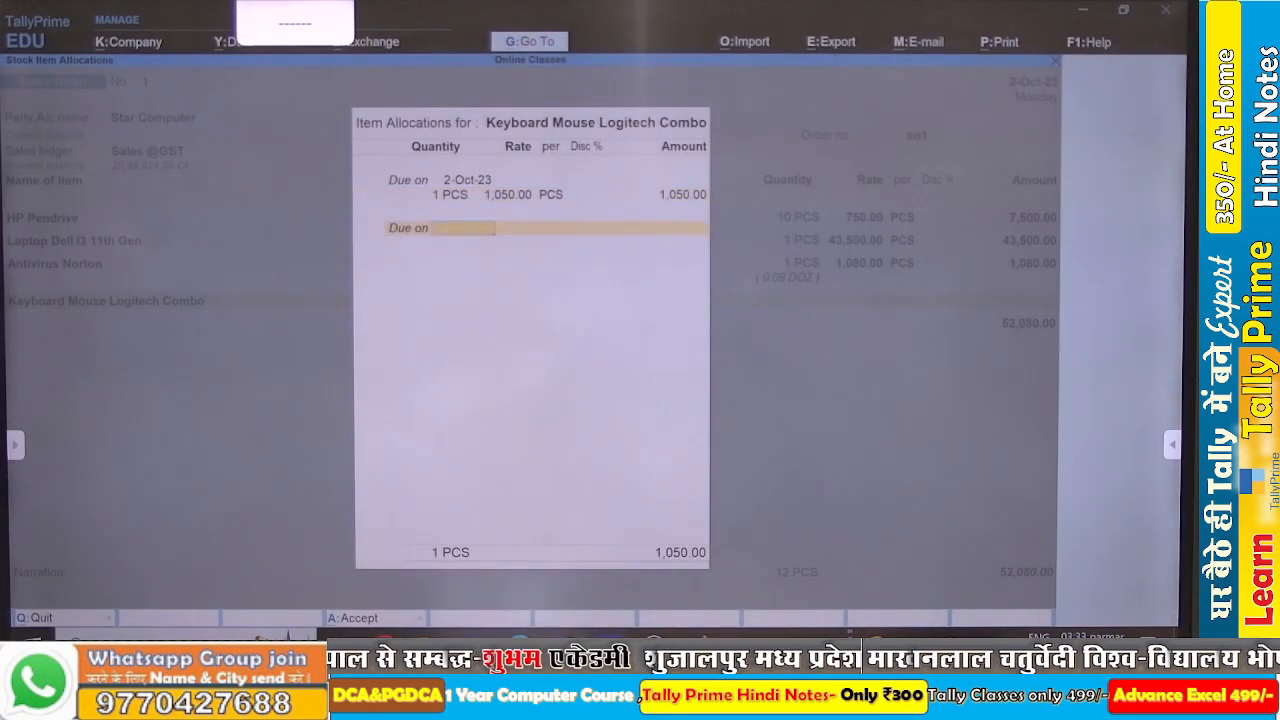
{"action": "key", "text": "Return"}
{"action": "key", "text": "Return"}
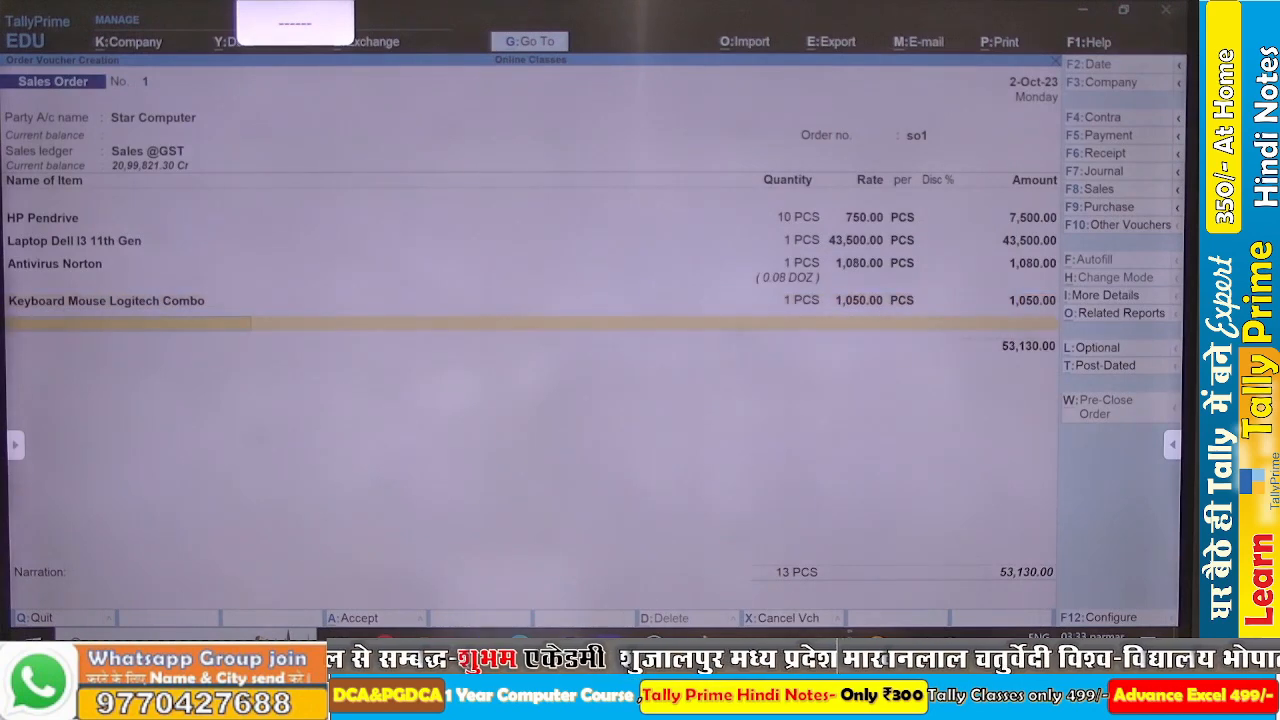
Add Keyboard _iball to the order items with a quantity of 1 PCS, accepting the default rate.
{"action": "key", "text": "Down"}
{"action": "key", "text": "Down"}
{"action": "key", "text": "Down"}
{"action": "key", "text": "Down"}
{"action": "key", "text": "Down"}
{"action": "key", "text": "Down"}
{"action": "key", "text": "Down"}
{"action": "key", "text": "Down"}
{"action": "key", "text": "Down"}
{"action": "key", "text": "Down"}
{"action": "key", "text": "Down"}
{"action": "key", "text": "Down"}
{"action": "key", "text": "Down"}
{"action": "key", "text": "Down"}
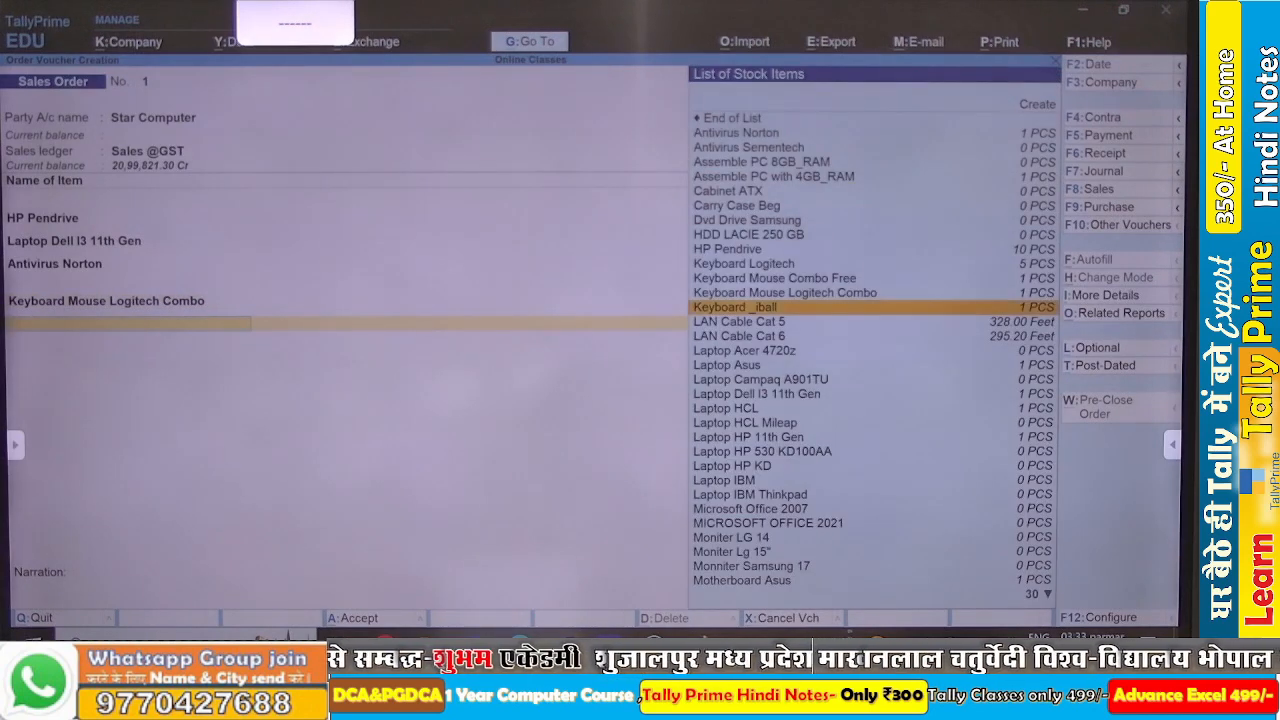
{"action": "key", "text": "Return"}
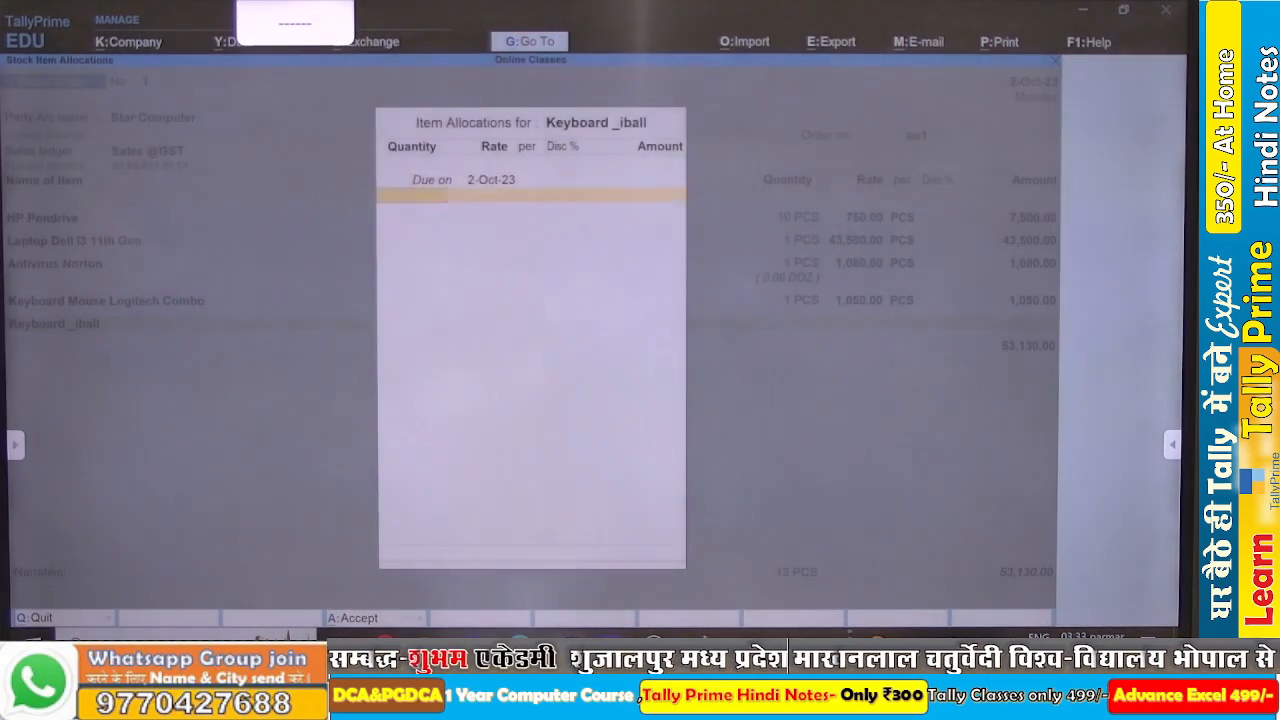
{"action": "type", "text": "1"}
{"action": "key", "text": "Return"}
{"action": "key", "text": "Return"}
{"action": "key", "text": "Return"}
{"action": "key", "text": "Return"}
{"action": "key", "text": "Return"}
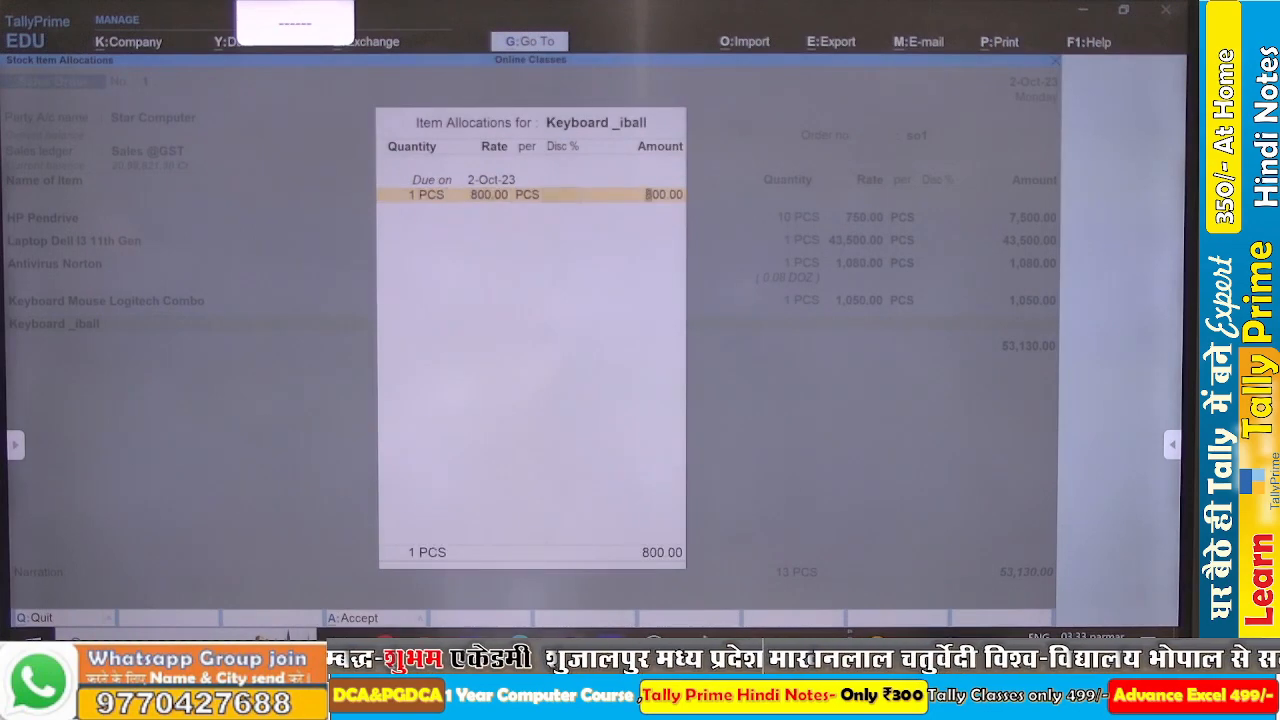
{"action": "key", "text": "Return"}
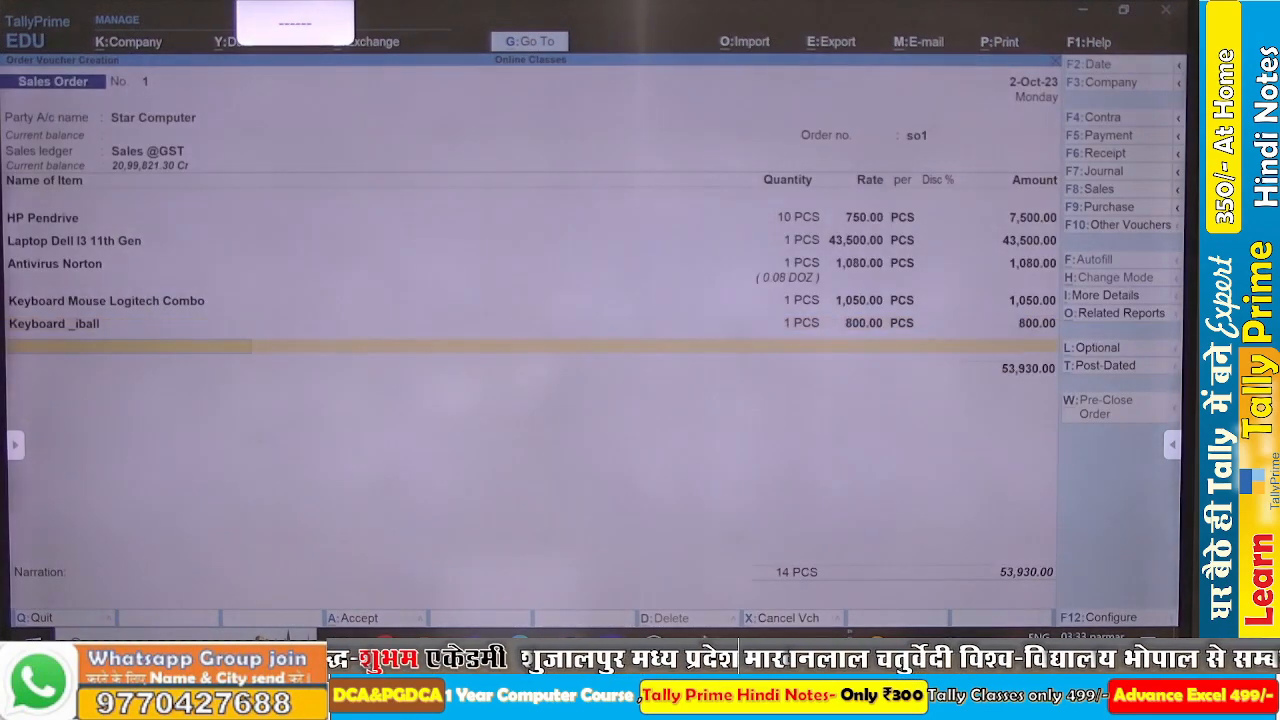
Add Laptop HP 11th Gen to the sales order, due on 2-Oct-23, with a quantity of 1 PCS at the default rate.
{"action": "key", "text": "Down"}
{"action": "key", "text": "Down"}
{"action": "key", "text": "Down"}
{"action": "key", "text": "Down"}
{"action": "key", "text": "Down"}
{"action": "key", "text": "Down"}
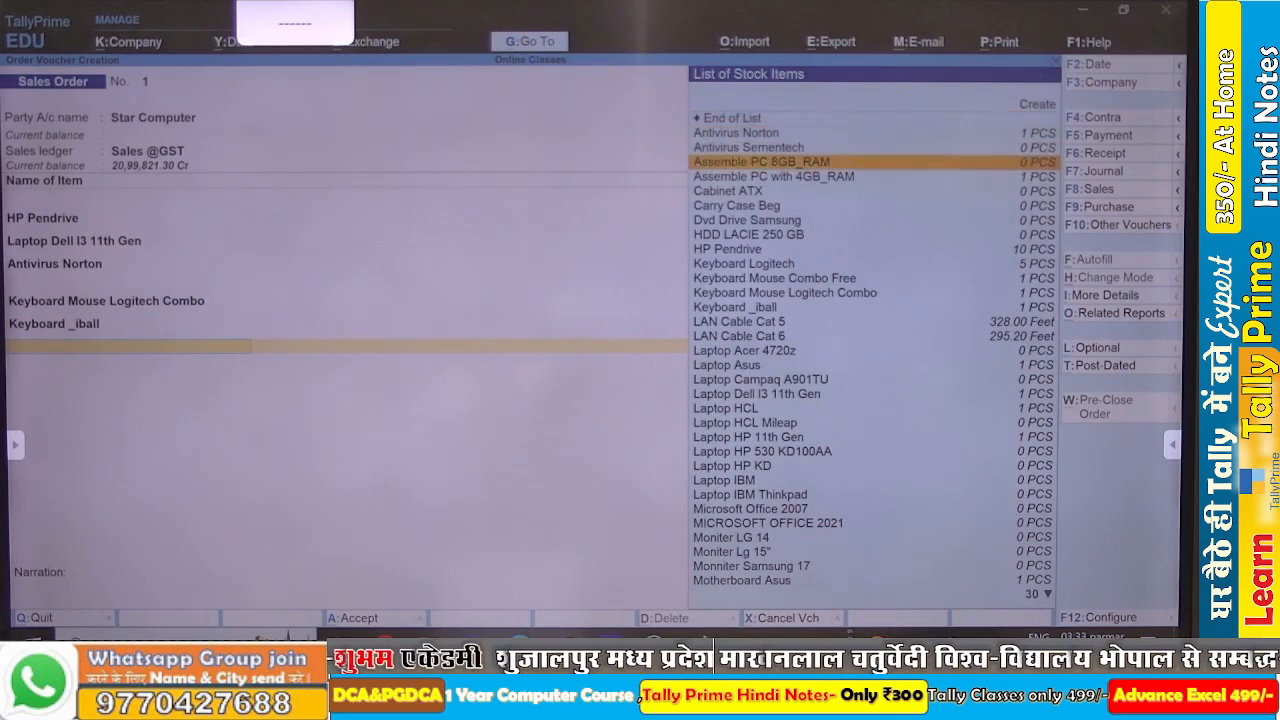
{"action": "key", "text": "Down"}
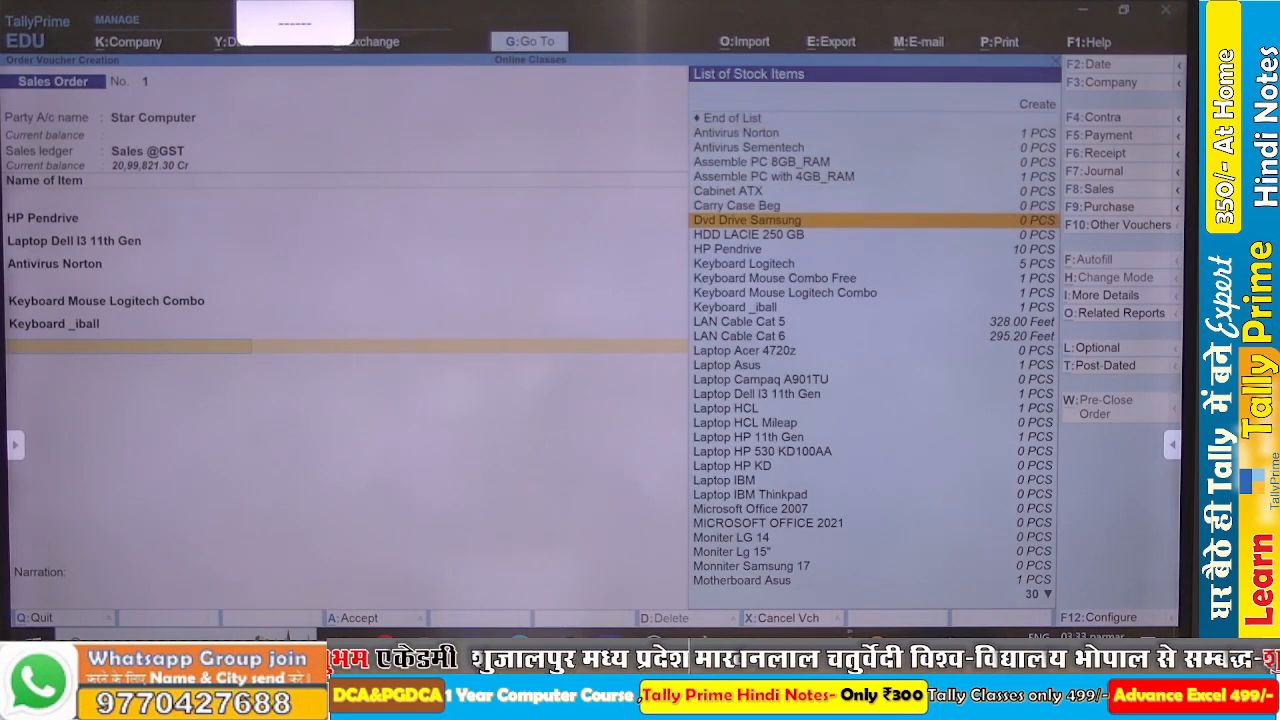
{"action": "key", "text": "Down"}
{"action": "key", "text": "Down"}
{"action": "key", "text": "Down"}
{"action": "key", "text": "Down"}
{"action": "key", "text": "Down"}
{"action": "key", "text": "Down"}
{"action": "key", "text": "Down"}
{"action": "key", "text": "Down"}
{"action": "key", "text": "Down"}
{"action": "key", "text": "Down"}
{"action": "key", "text": "Down"}
{"action": "key", "text": "Down"}
{"action": "key", "text": "Down"}
{"action": "key", "text": "Down"}
{"action": "key", "text": "Down"}
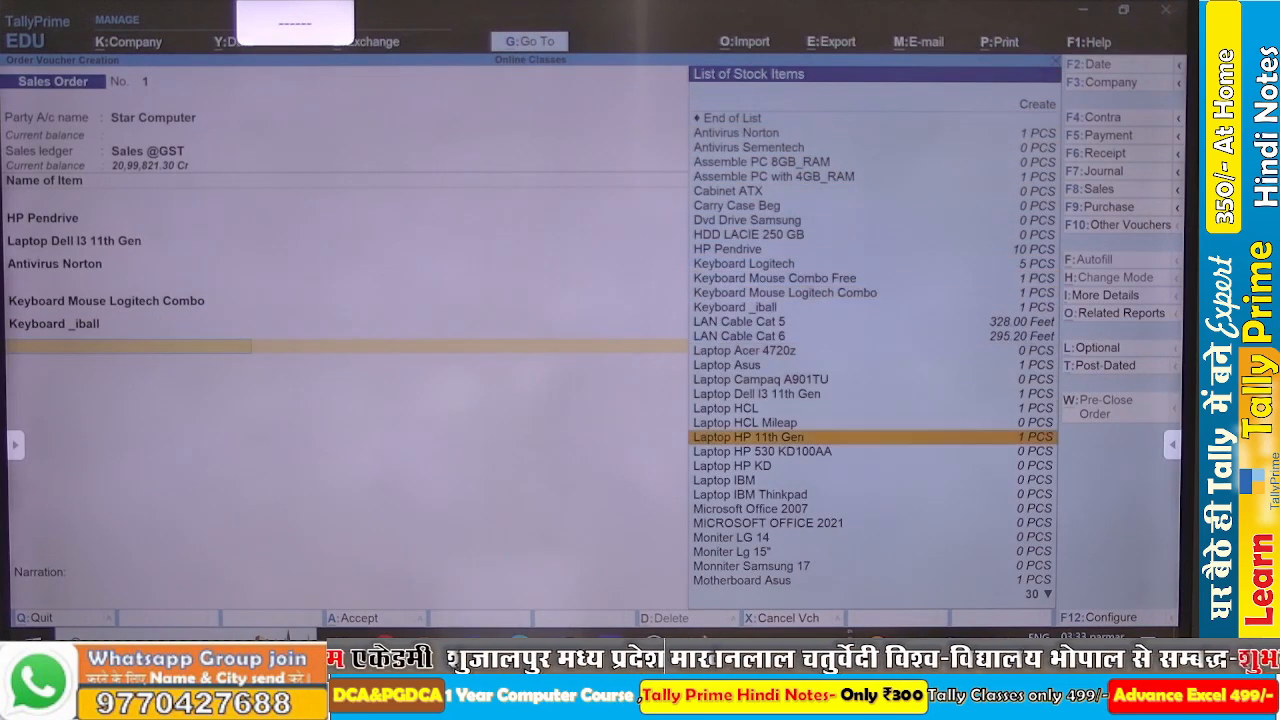
{"action": "key", "text": "Return"}
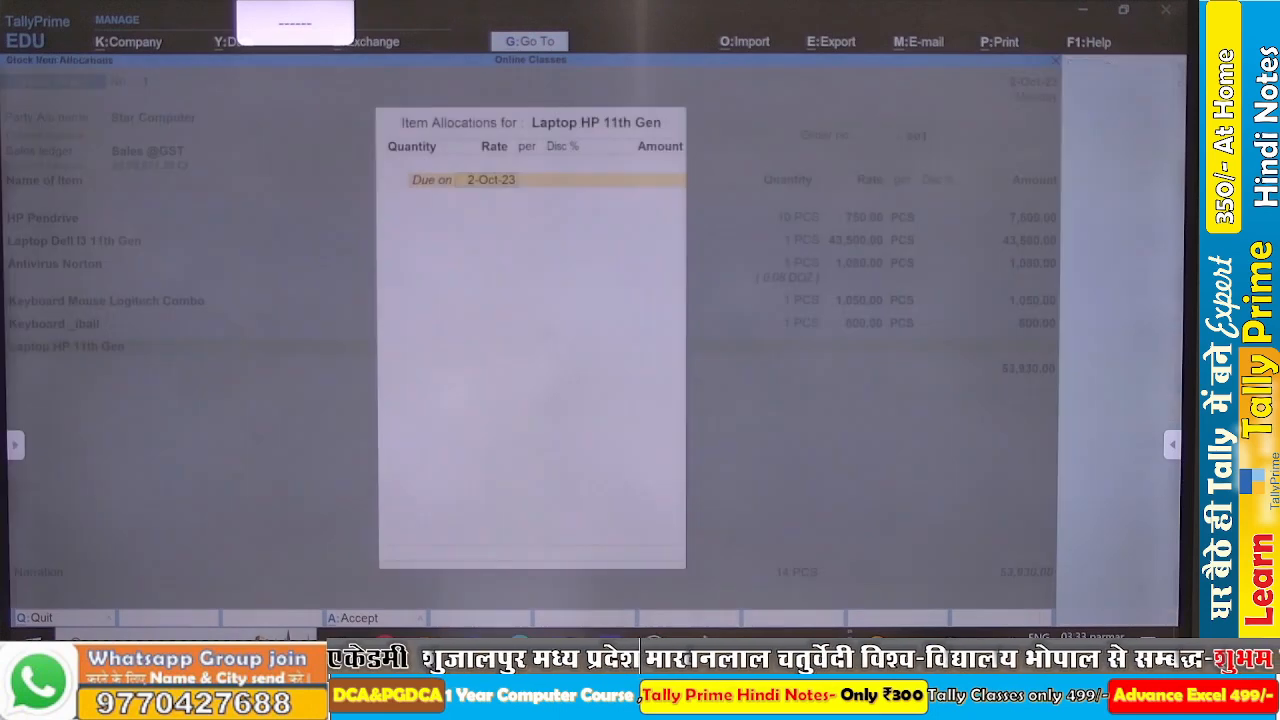
{"action": "key", "text": "Return"}
{"action": "type", "text": "1"}
{"action": "key", "text": "Return"}
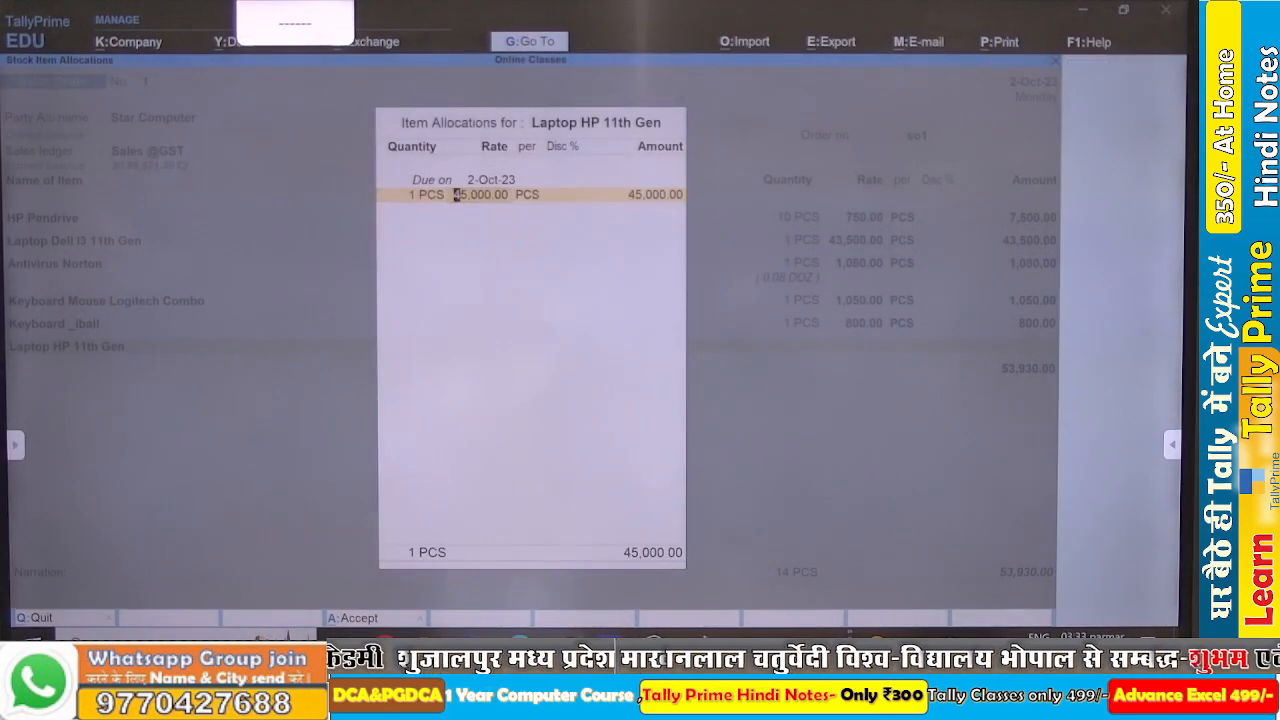
{"action": "key", "text": "Return"}
{"action": "key", "text": "Return"}
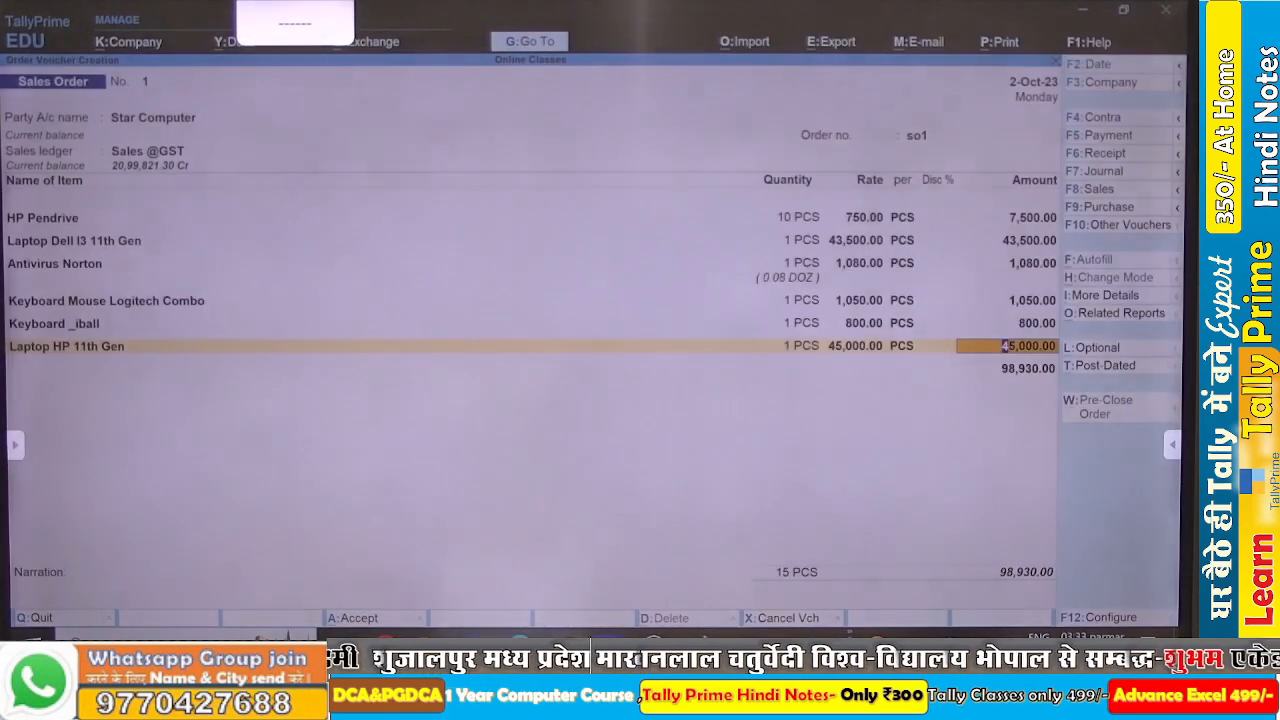
{"action": "key", "text": "Return"}
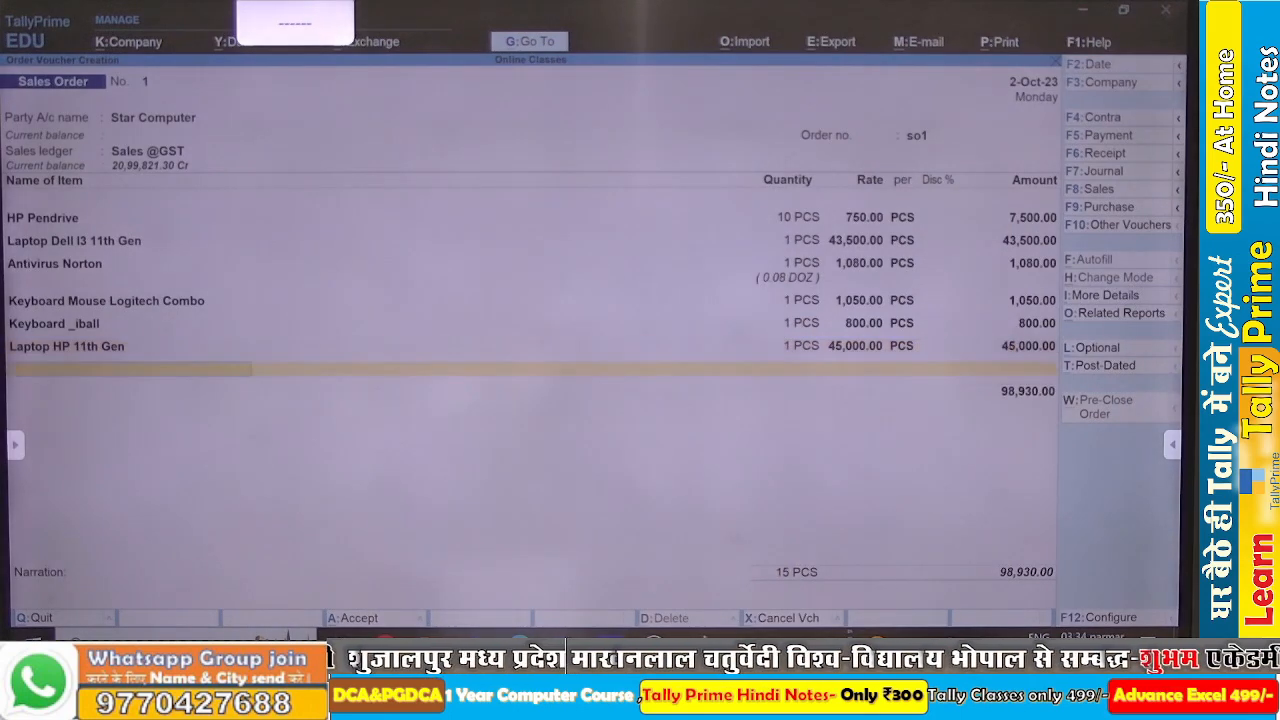
End the item list and add the Output CGST and Output SGST ledgers below the order subtotal.
{"action": "key", "text": "Return"}
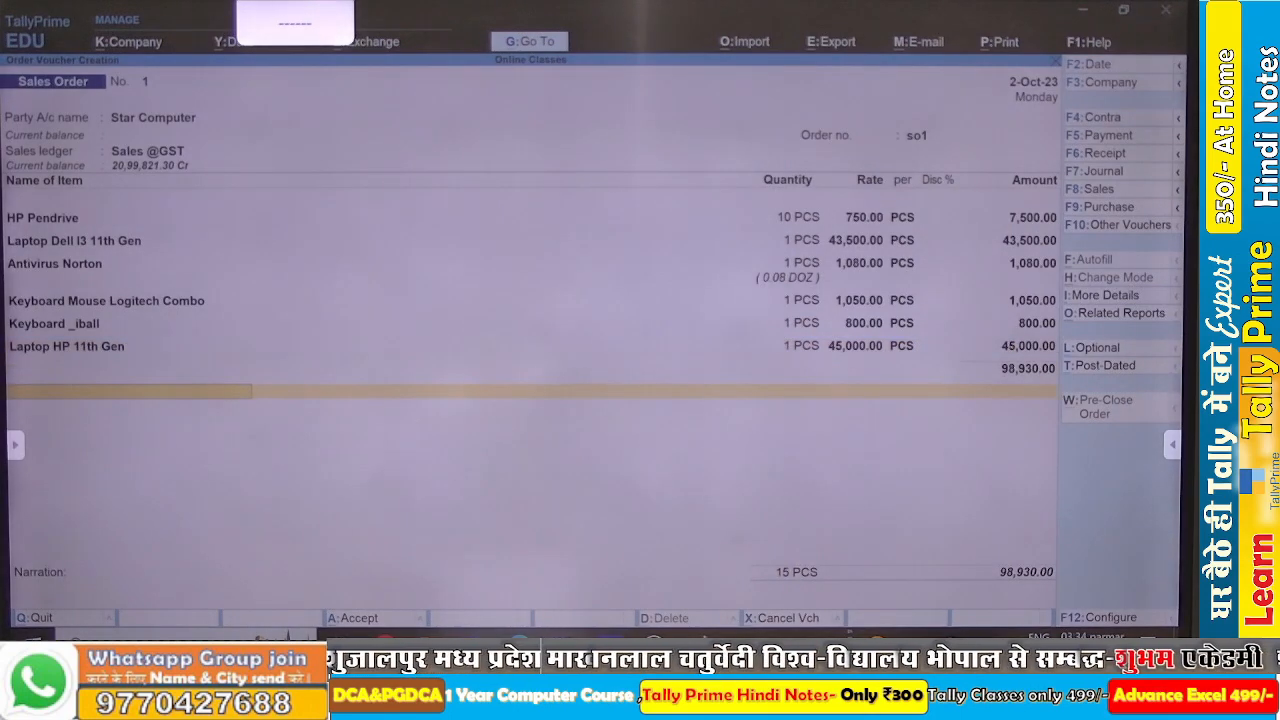
{"action": "type", "text": "O"}
{"action": "key", "text": "Down"}
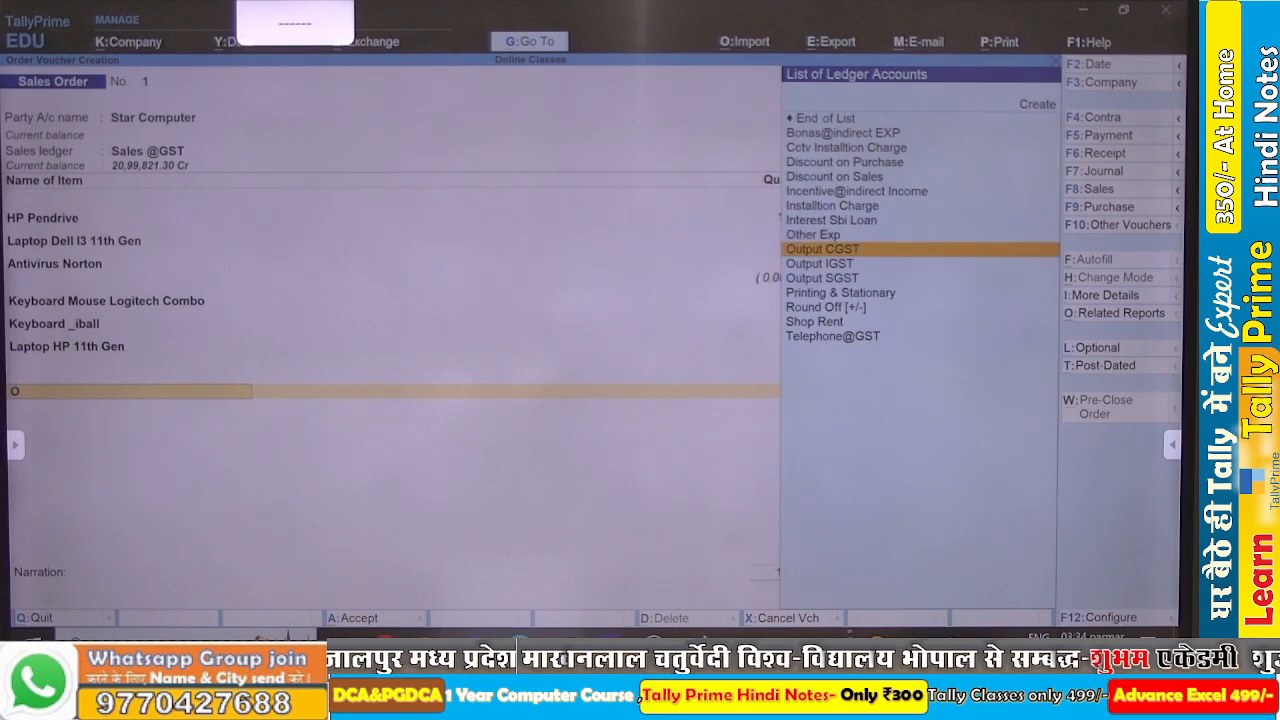
{"action": "key", "text": "Return"}
{"action": "key", "text": "Return"}
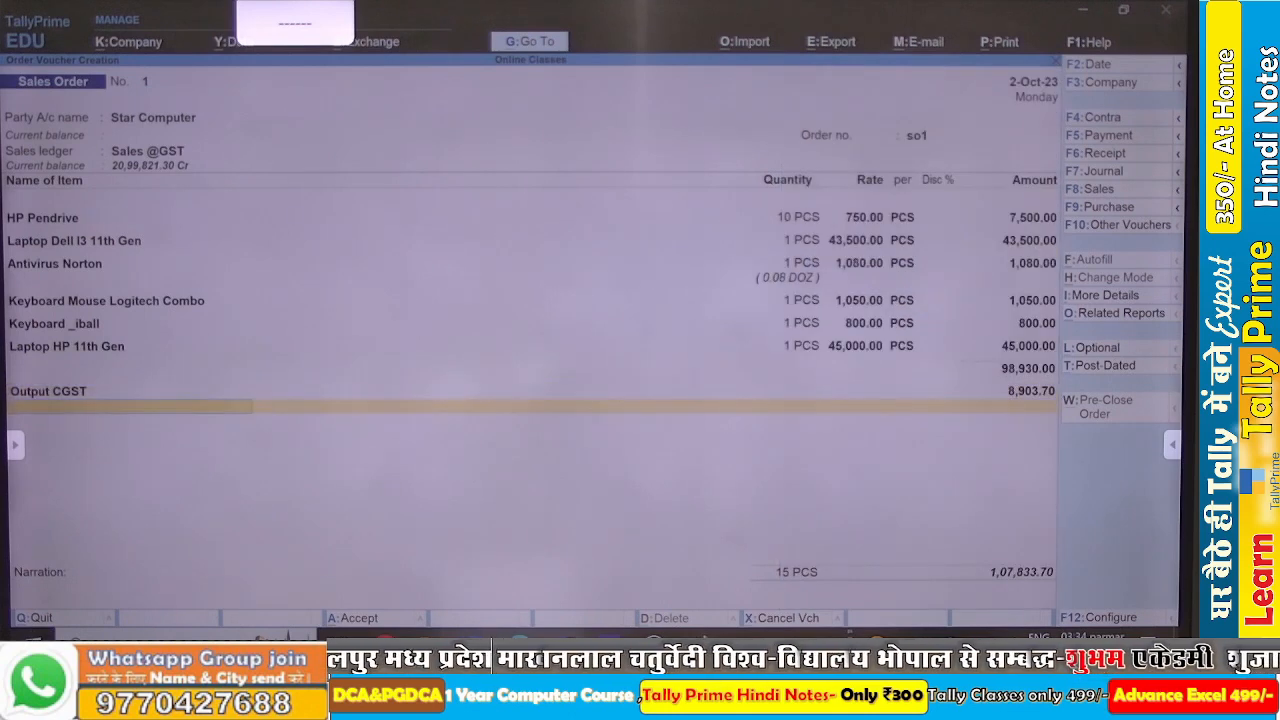
{"action": "type", "text": "O"}
{"action": "key", "text": "Down"}
{"action": "key", "text": "Down"}
{"action": "key", "text": "Down"}
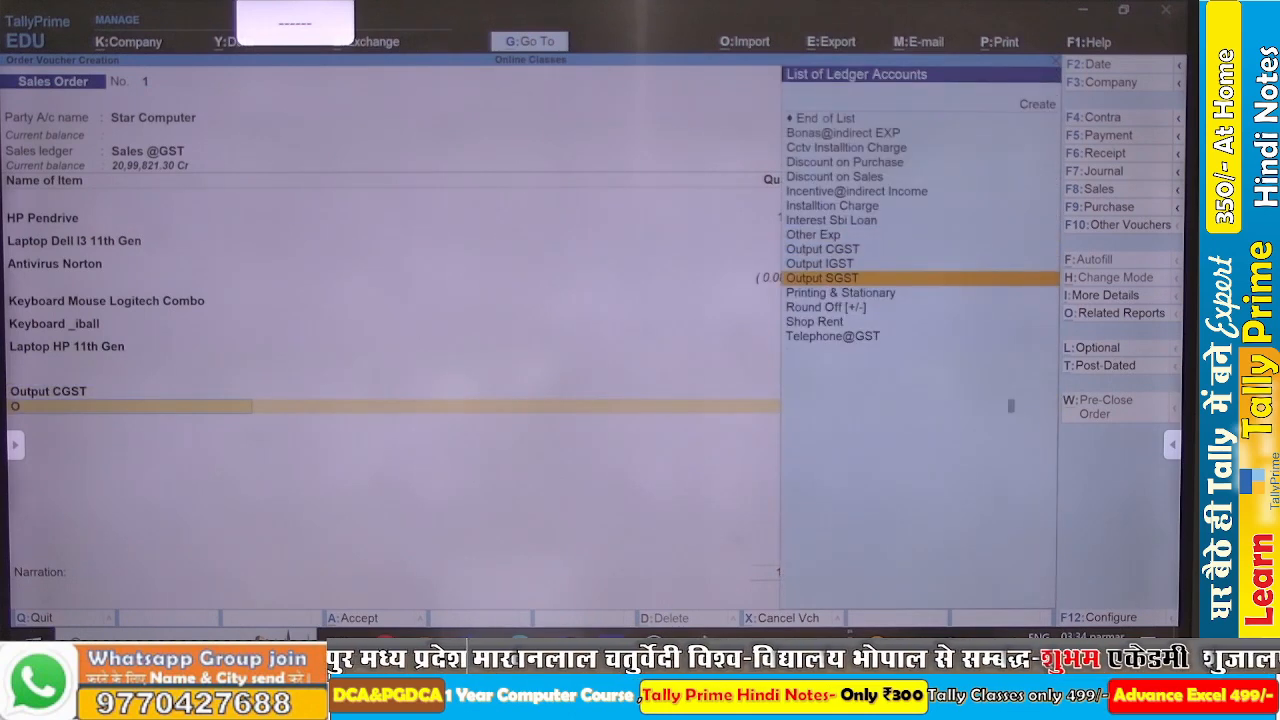
{"action": "key", "text": "Return"}
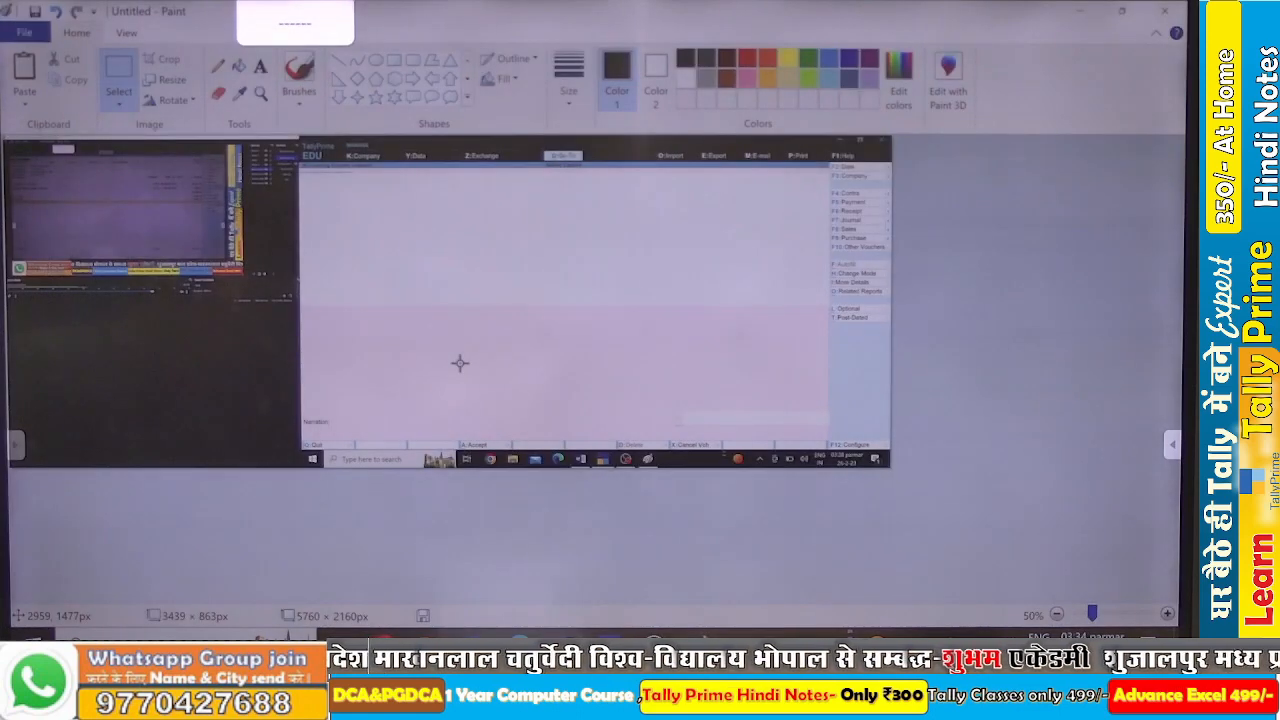
In Paint, paste the screenshot of the completed sales order and cut out its voucher area down to the tax lines.
{"action": "left_click", "coordinate": [120, 110]}
{"action": "left_click", "coordinate": [144, 150]}
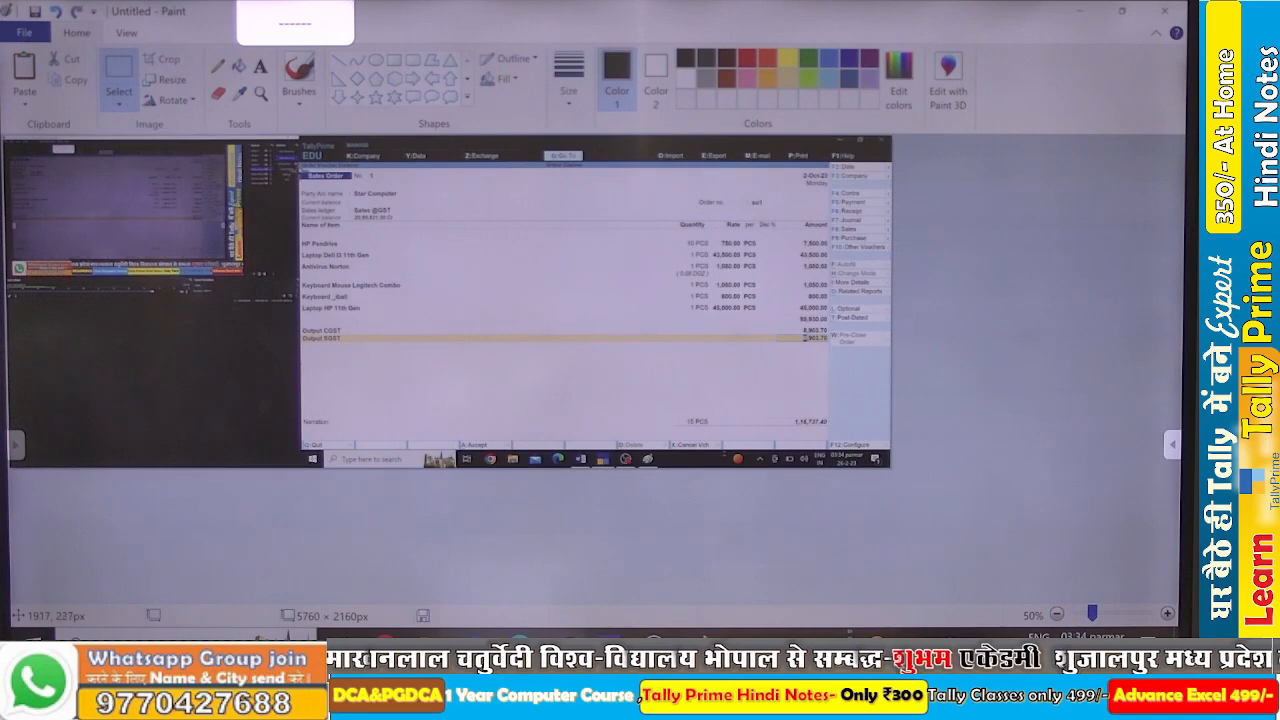
{"action": "mouse_move", "coordinate": [326, 200]}
{"action": "left_mouse_down"}
{"action": "mouse_move", "coordinate": [501, 284]}
{"action": "mouse_move", "coordinate": [764, 342]}
{"action": "mouse_move", "coordinate": [826, 339]}
{"action": "left_mouse_up"}
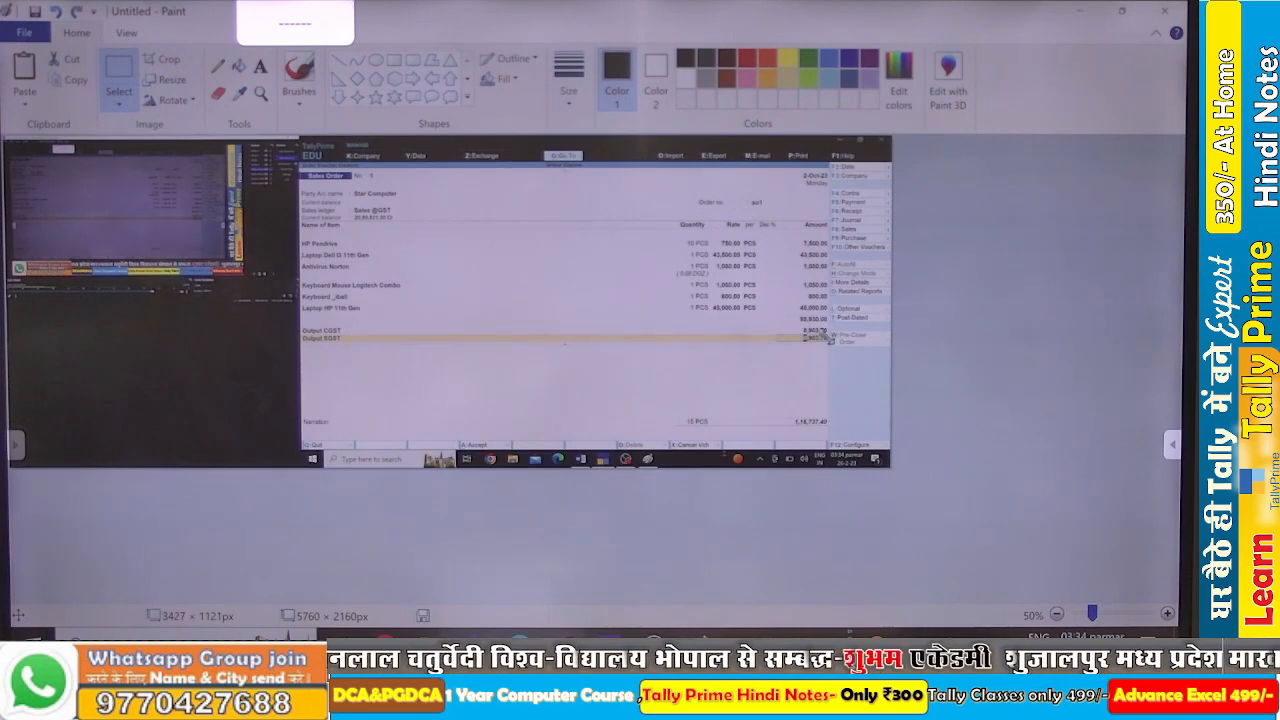
{"action": "key", "text": "Delete"}
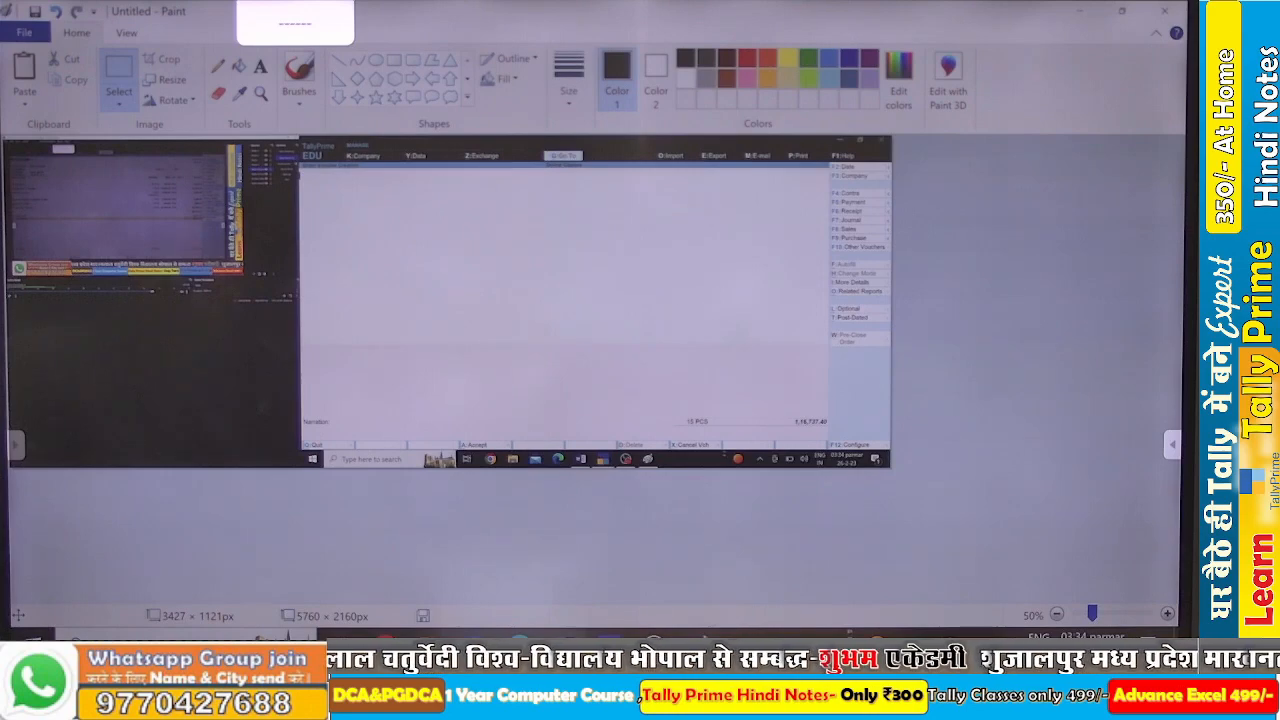
In Word, paste the cut sales order image above the "F10 (Other Voucher ) > Ctrl + F9" line.
{"action": "left_click", "coordinate": [563, 646]}
{"action": "right_click", "coordinate": [563, 646]}
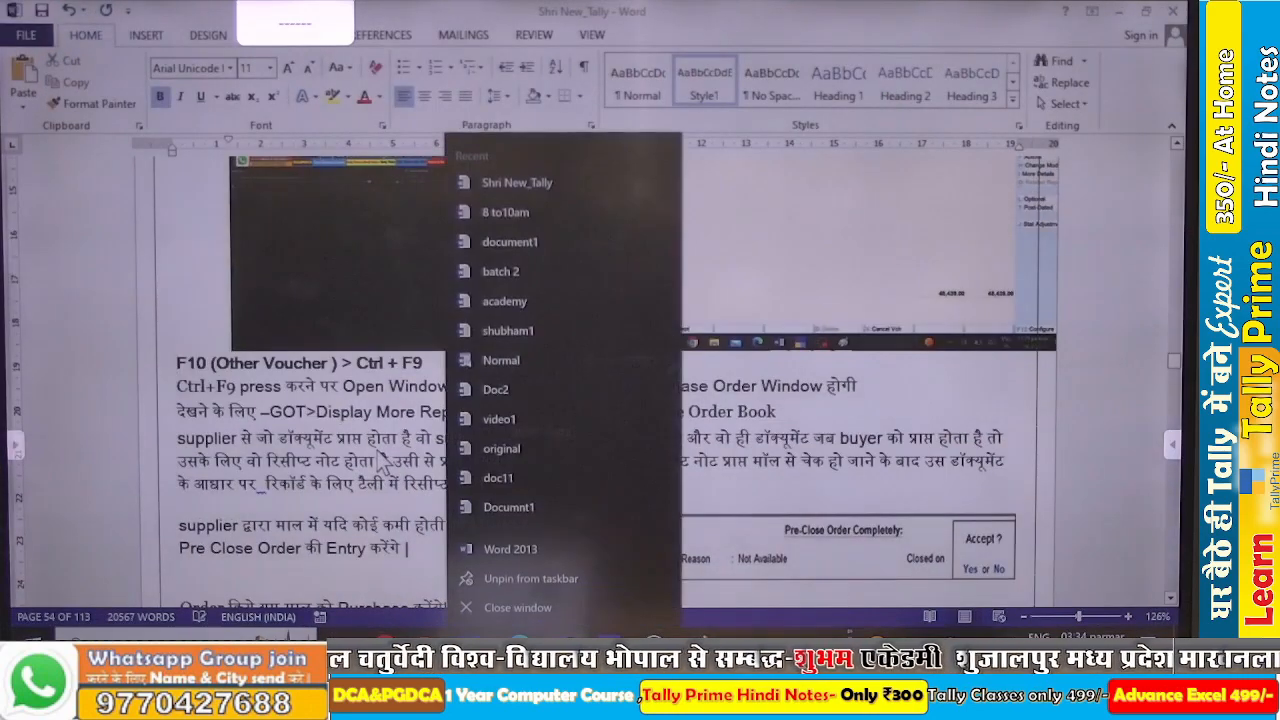
{"action": "left_click", "coordinate": [182, 366]}
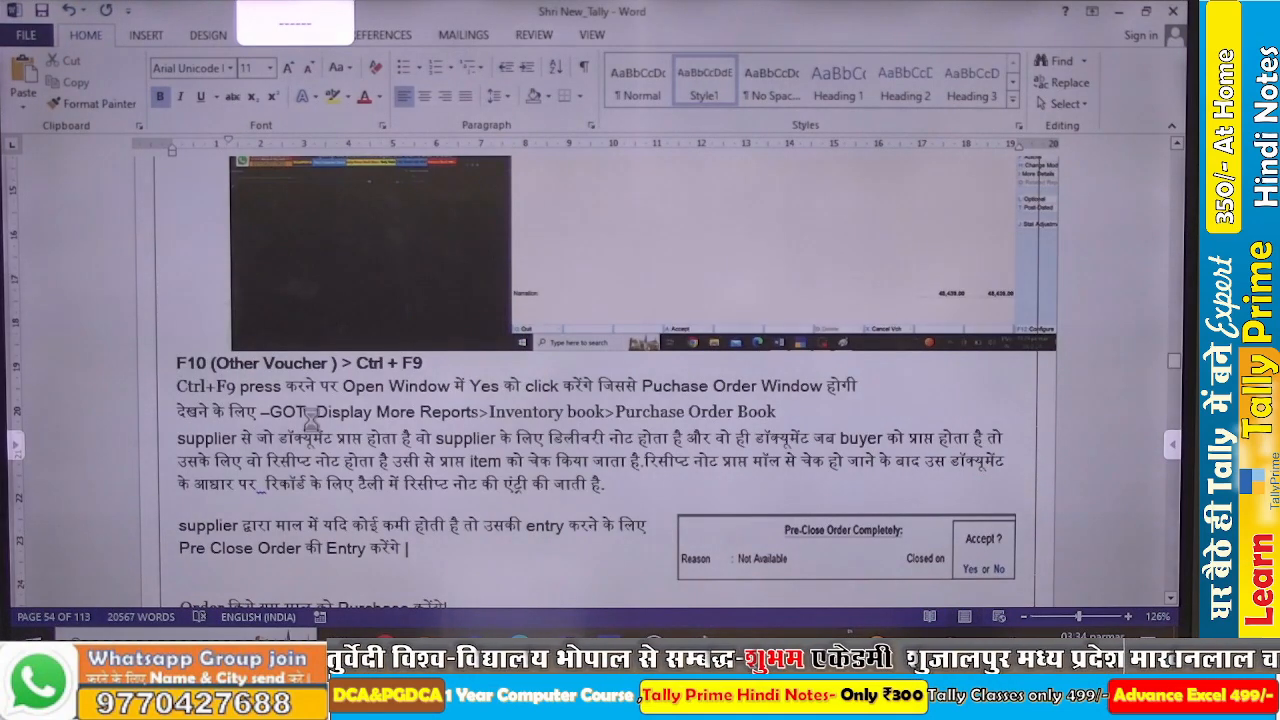
{"action": "key", "text": "ctrl+v"}
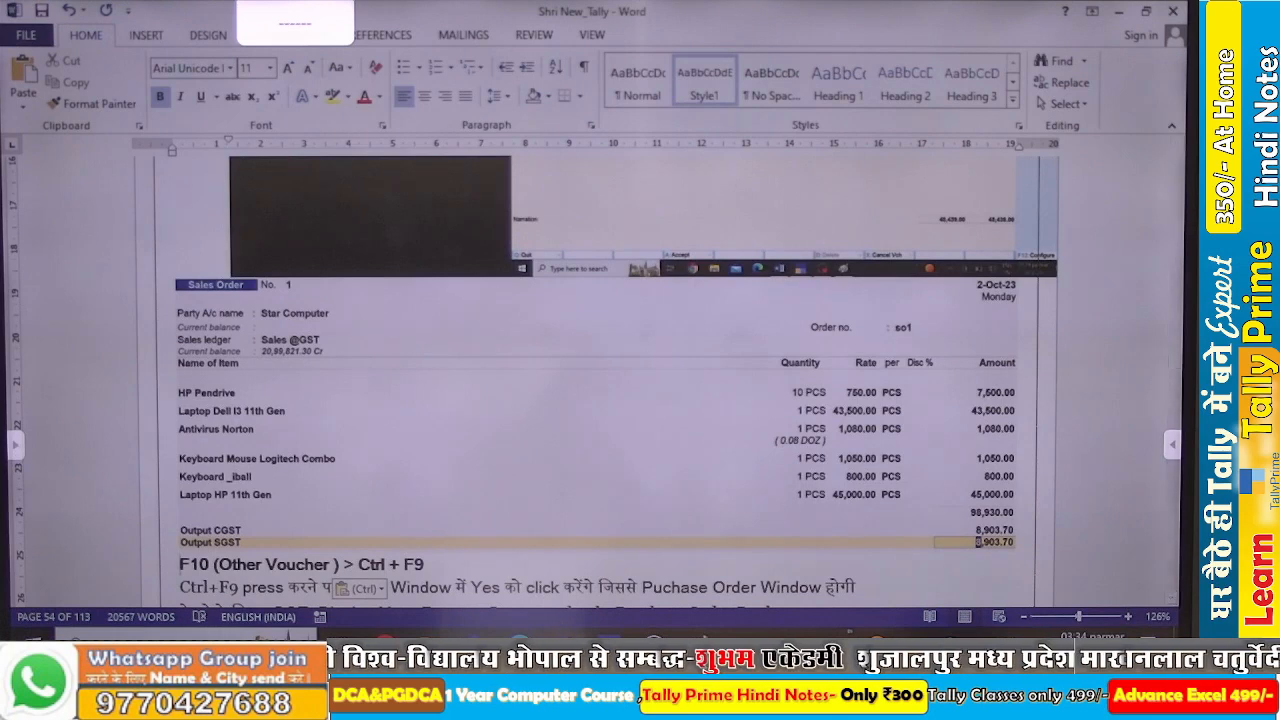
Return to TallyPrime and save the Star Computer sales order.
{"action": "mouse_move", "coordinate": [564, 638]}
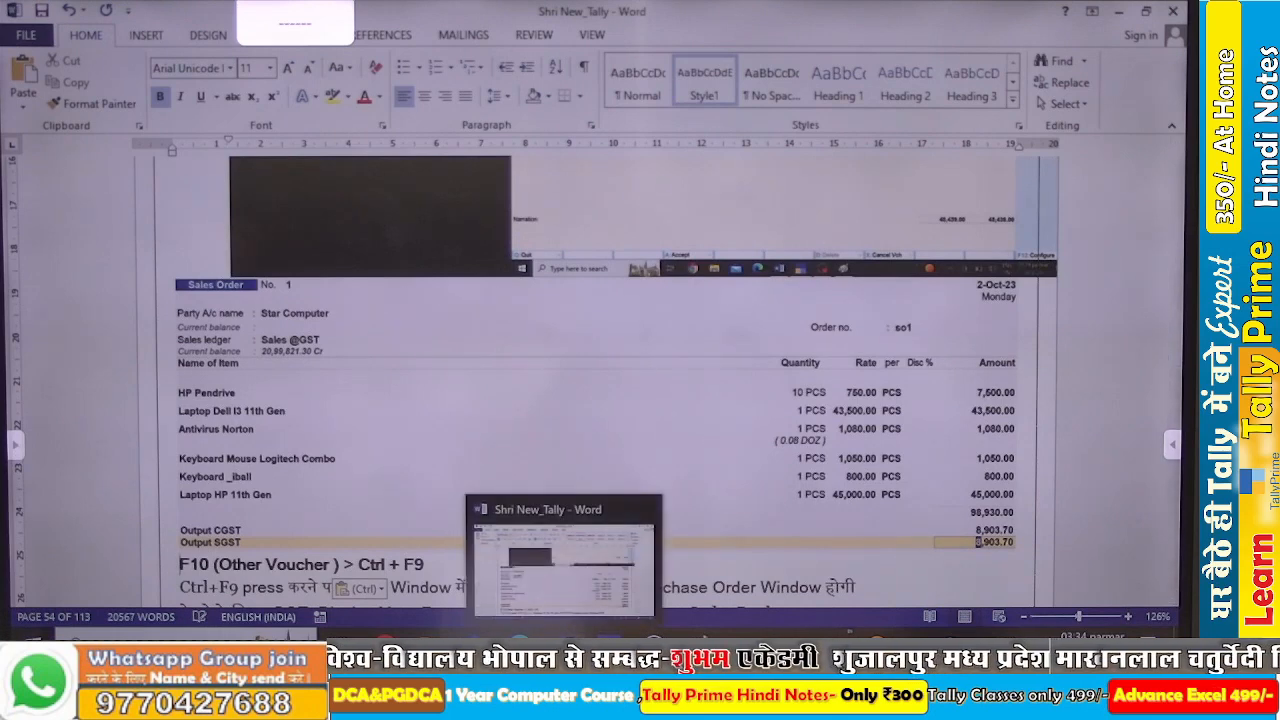
{"action": "left_click", "coordinate": [607, 640]}
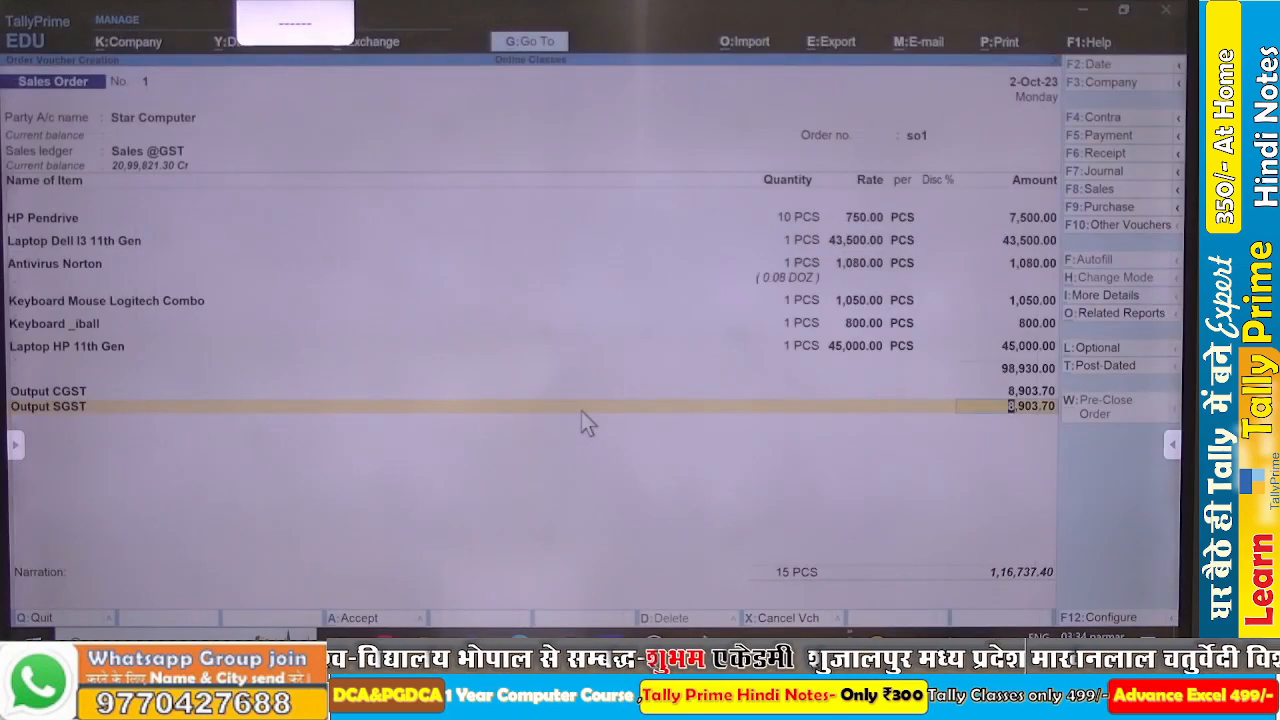
{"action": "key", "text": "ctrl"}
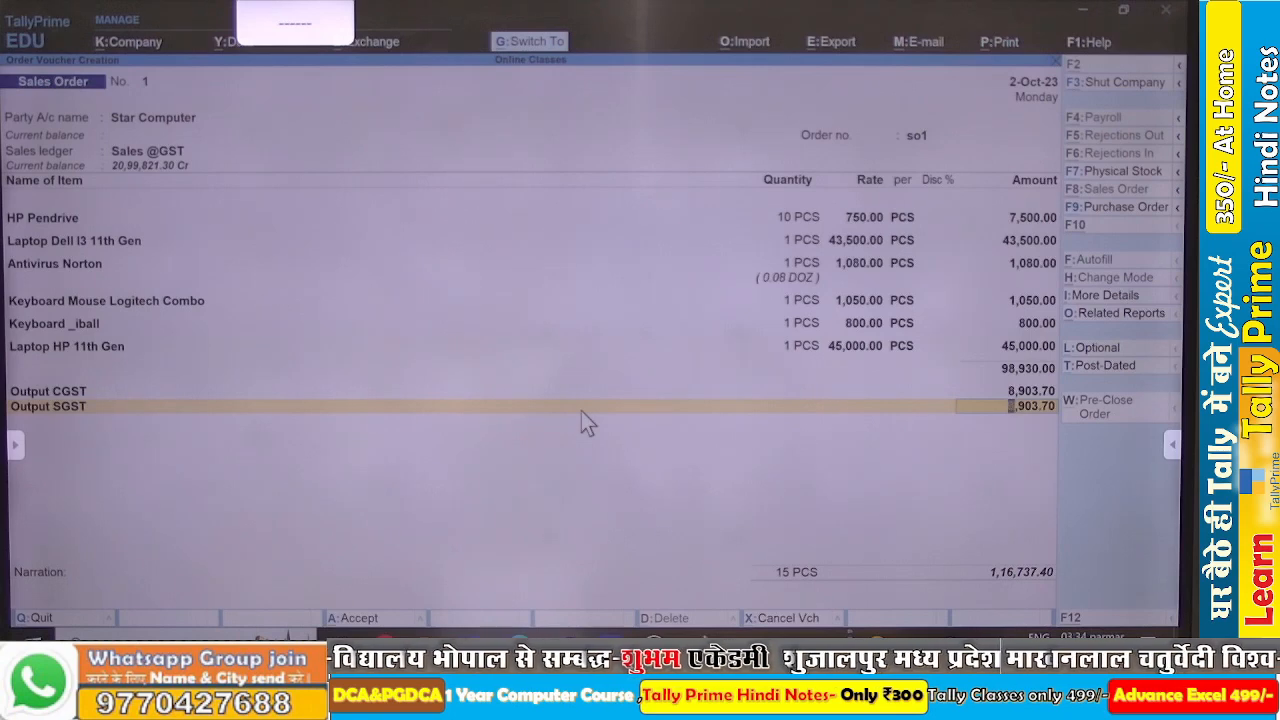
{"action": "key", "text": "ctrl+a"}
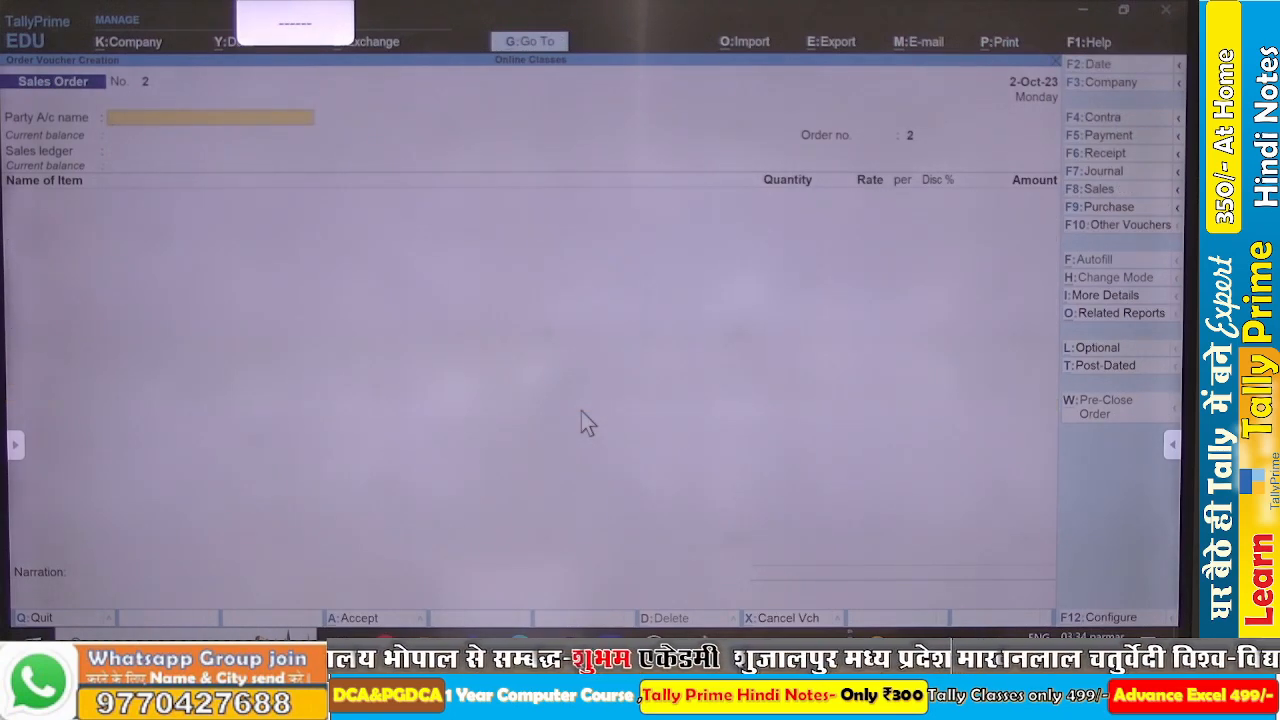
Open the list for changing the voucher type and show the inactive voucher types.
{"action": "key", "text": "F10"}
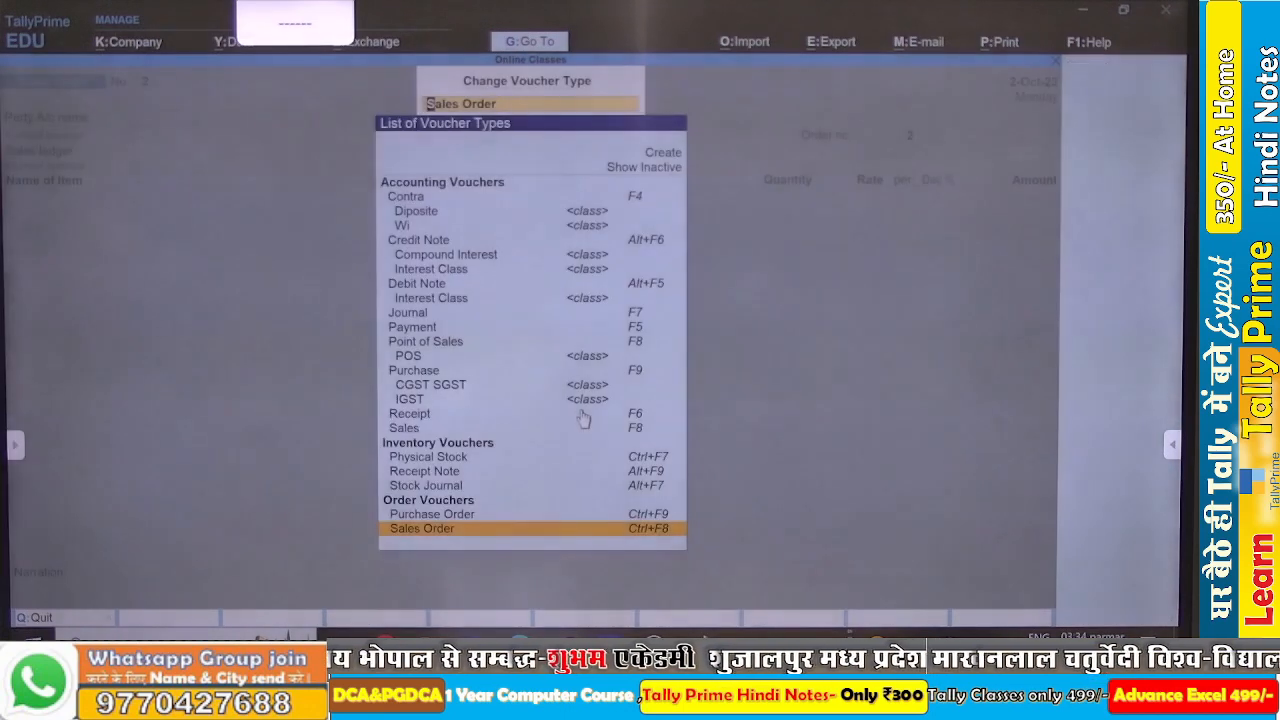
{"action": "key", "text": "Up"}
{"action": "key", "text": "Up"}
{"action": "key", "text": "Up"}
{"action": "key", "text": "Up"}
{"action": "key", "text": "Up"}
{"action": "key", "text": "Up"}
{"action": "key", "text": "Up"}
{"action": "key", "text": "Up"}
{"action": "key", "text": "Up"}
{"action": "key", "text": "Up"}
{"action": "key", "text": "Up"}
{"action": "key", "text": "Up"}
{"action": "key", "text": "Up"}
{"action": "key", "text": "Up"}
{"action": "key", "text": "Up"}
{"action": "key", "text": "Up"}
{"action": "key", "text": "Up"}
{"action": "key", "text": "Up"}
{"action": "key", "text": "Up"}
{"action": "key", "text": "Up"}
{"action": "key", "text": "Up"}
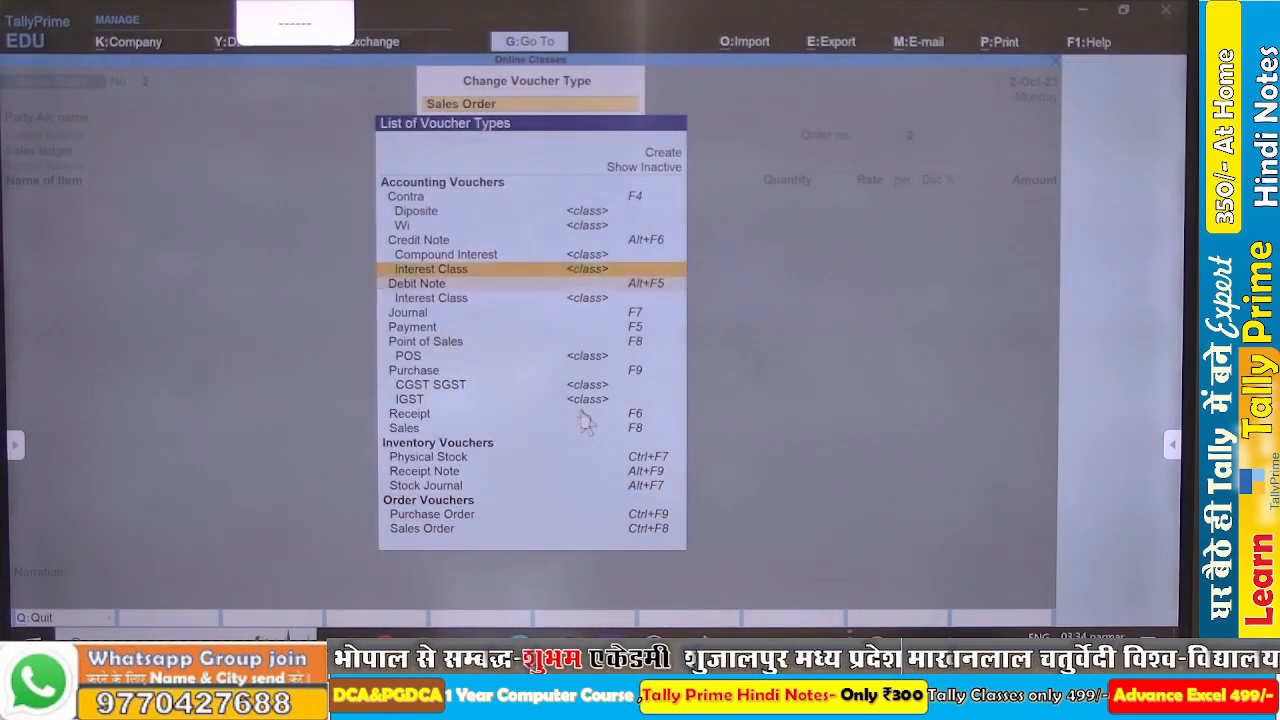
{"action": "key", "text": "Return"}
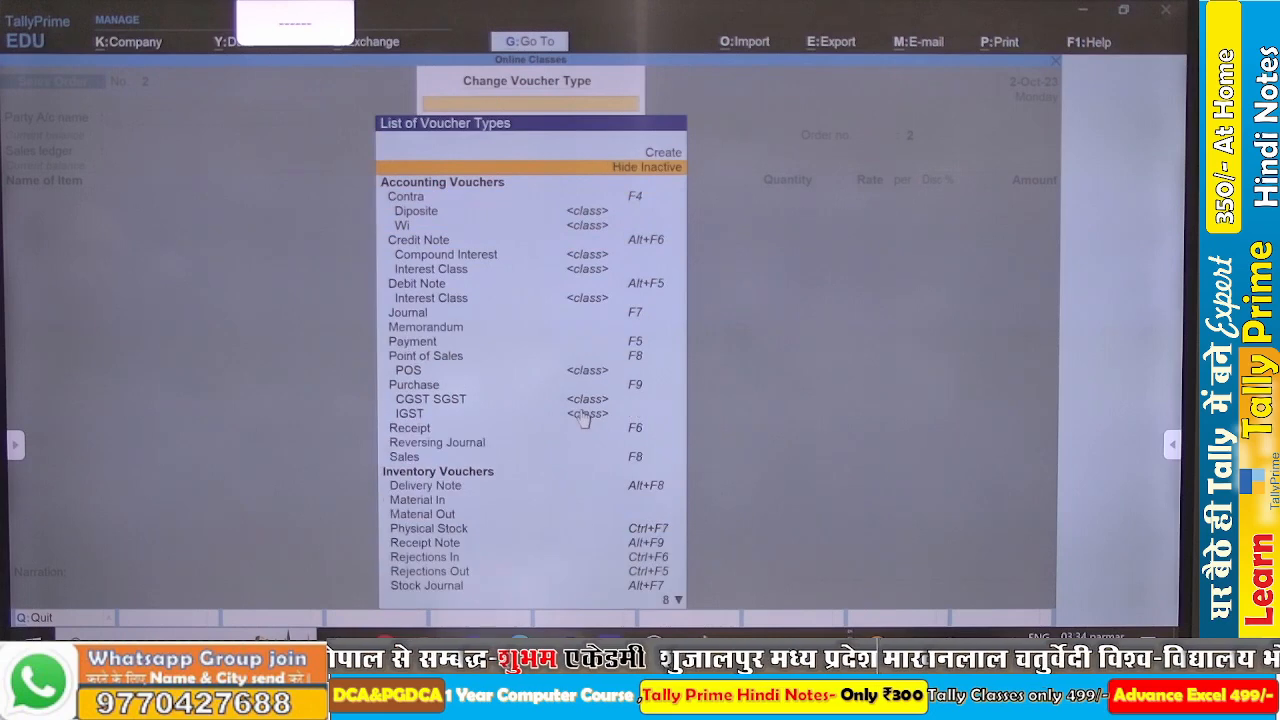
Look through the accounting, inventory, order and payroll voucher types in the expanded list.
{"action": "key", "text": "Down"}
{"action": "key", "text": "Down"}
{"action": "key", "text": "Down"}
{"action": "key", "text": "Down"}
{"action": "key", "text": "Down"}
{"action": "key", "text": "Down"}
{"action": "key", "text": "Down"}
{"action": "key", "text": "Down"}
{"action": "key", "text": "Down"}
{"action": "key", "text": "Down"}
{"action": "key", "text": "Down"}
{"action": "key", "text": "Down"}
{"action": "key", "text": "Down"}
{"action": "key", "text": "Down"}
{"action": "key", "text": "Down"}
{"action": "key", "text": "Down"}
{"action": "key", "text": "Down"}
{"action": "key", "text": "Down"}
{"action": "key", "text": "Down"}
{"action": "key", "text": "Down"}
{"action": "key", "text": "Down"}
{"action": "key", "text": "Down"}
{"action": "key", "text": "Down"}
{"action": "key", "text": "Down"}
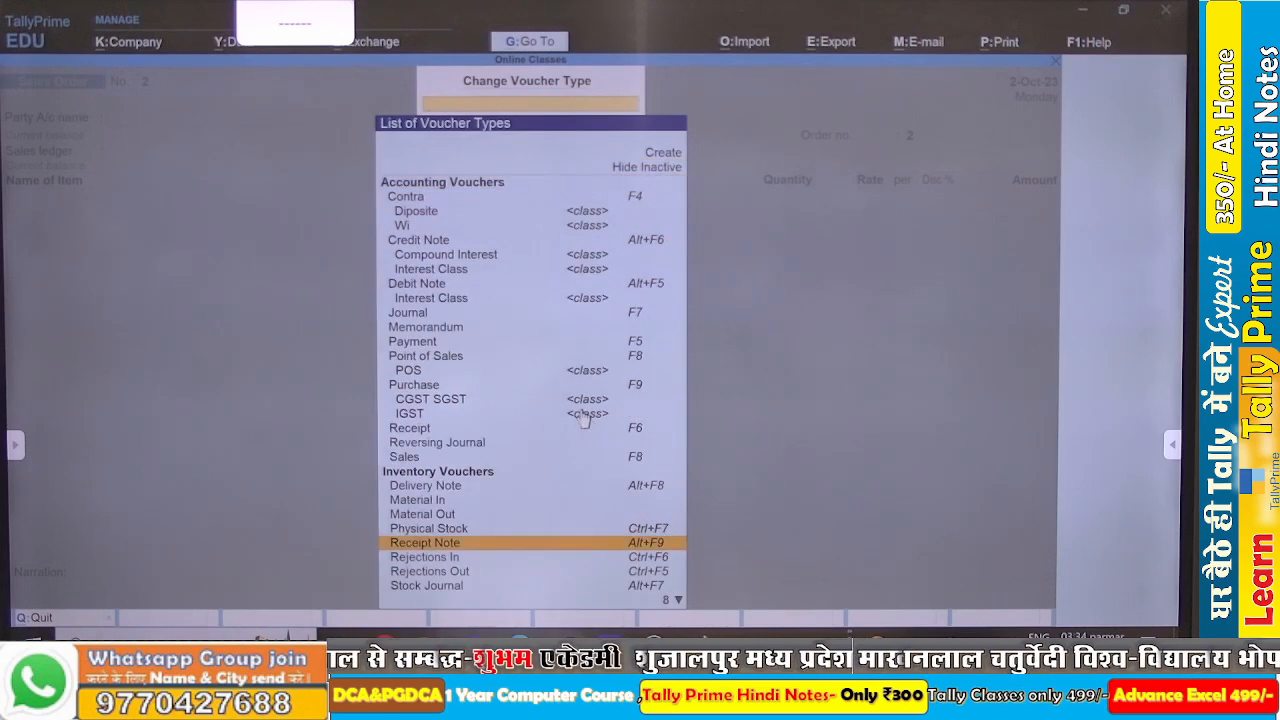
{"action": "key", "text": "Down"}
{"action": "key", "text": "Down"}
{"action": "key", "text": "Down"}
{"action": "key", "text": "Down"}
{"action": "key", "text": "Down"}
{"action": "key", "text": "Down"}
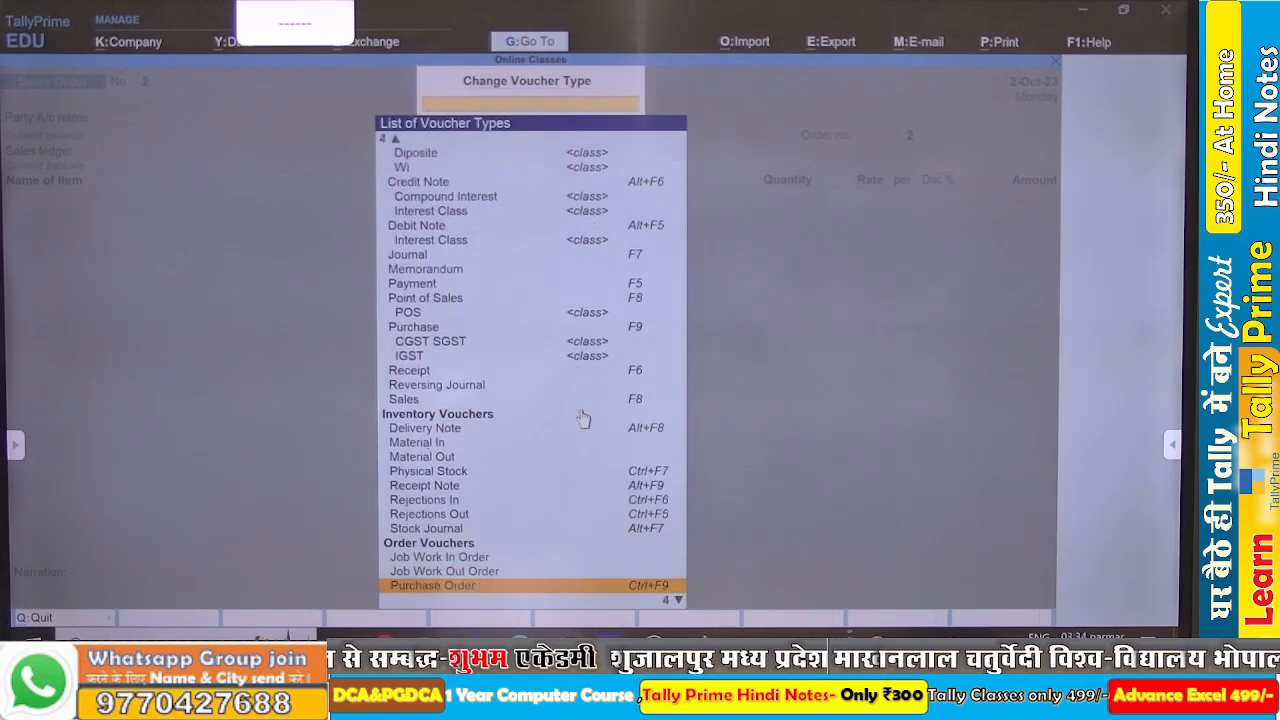
{"action": "key", "text": "Down"}
{"action": "key", "text": "Down"}
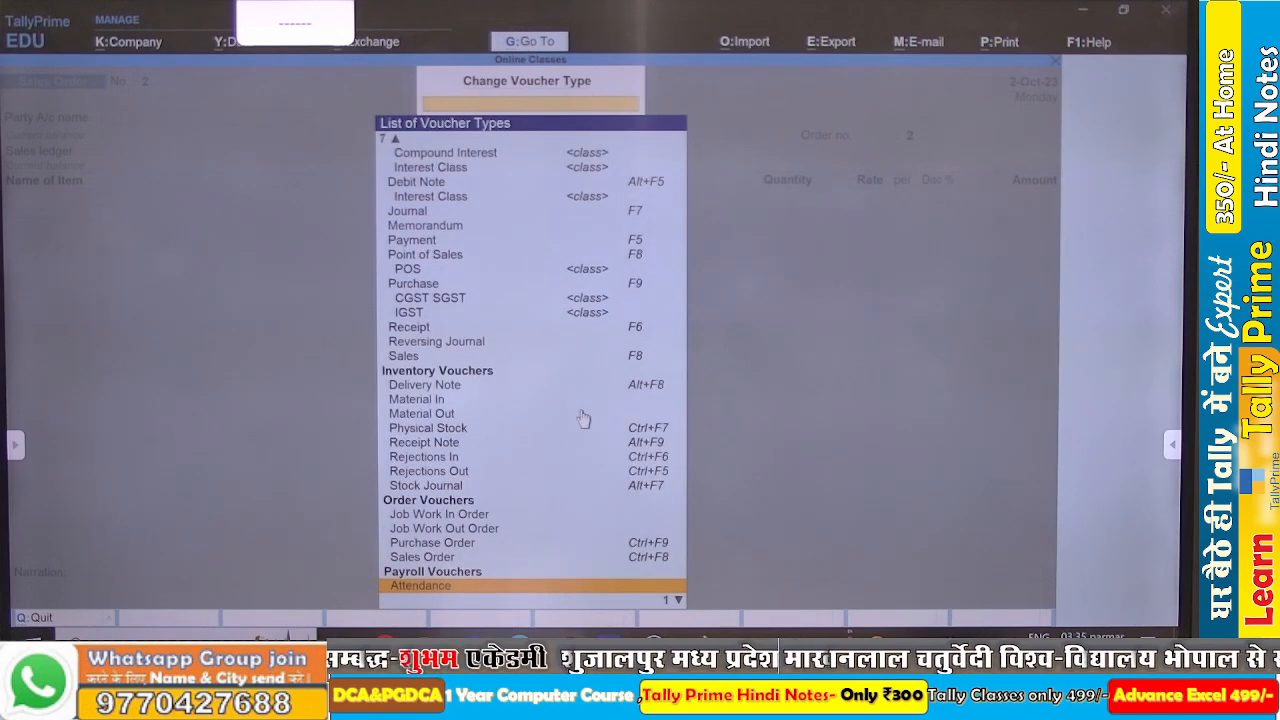
{"action": "key", "text": "Up"}
{"action": "key", "text": "Up"}
{"action": "key", "text": "Up"}
{"action": "key", "text": "Up"}
{"action": "key", "text": "Up"}
{"action": "key", "text": "Up"}
{"action": "key", "text": "Up"}
{"action": "key", "text": "Up"}
{"action": "key", "text": "Up"}
{"action": "key", "text": "Up"}
{"action": "key", "text": "Up"}
{"action": "key", "text": "Up"}
{"action": "key", "text": "Up"}
{"action": "key", "text": "Up"}
{"action": "key", "text": "Up"}
{"action": "key", "text": "Up"}
{"action": "key", "text": "Up"}
{"action": "key", "text": "Up"}
{"action": "key", "text": "Up"}
{"action": "key", "text": "Up"}
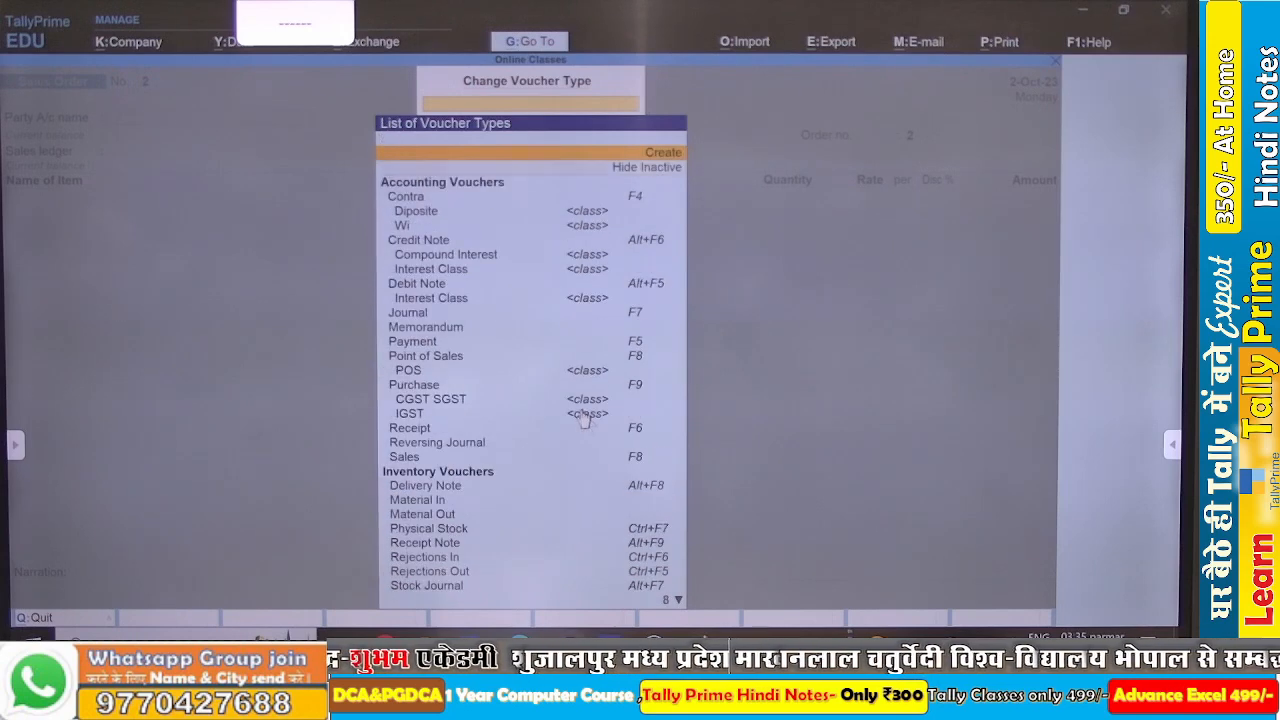
{"action": "key", "text": "Down"}
{"action": "key", "text": "Down"}
{"action": "key", "text": "Down"}
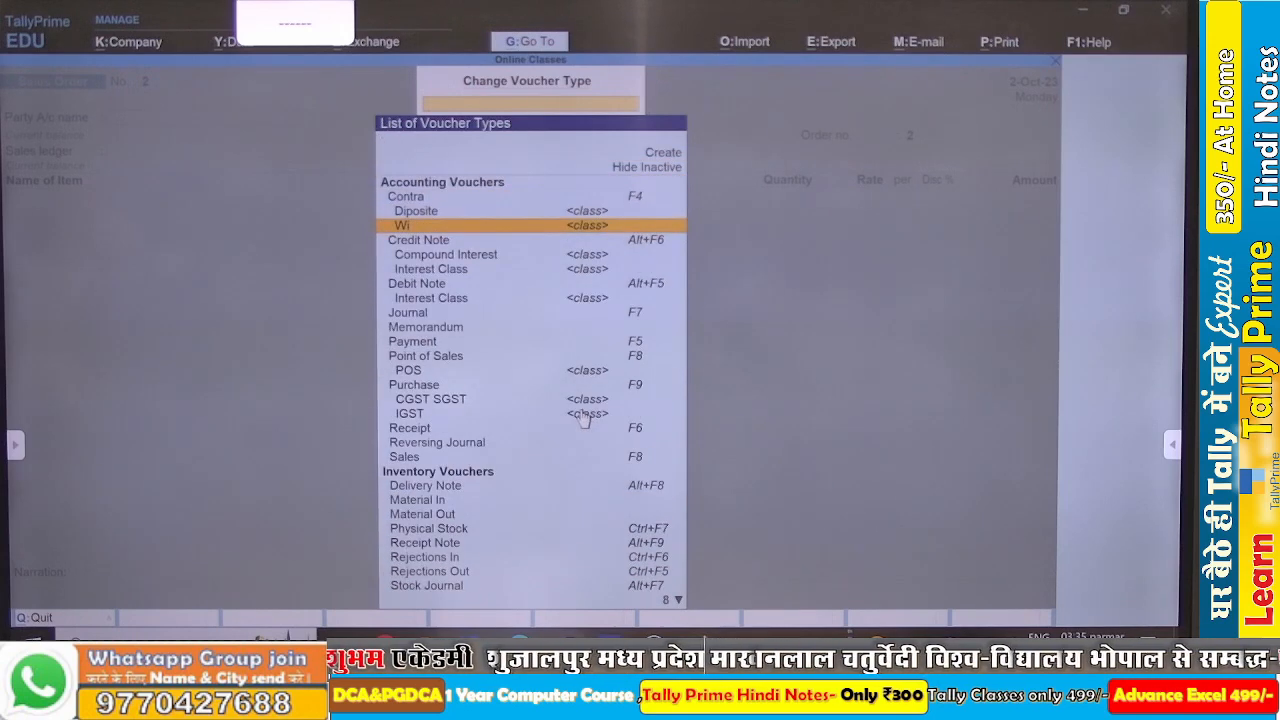
{"action": "key", "text": "Down"}
{"action": "key", "text": "Down"}
{"action": "key", "text": "Down"}
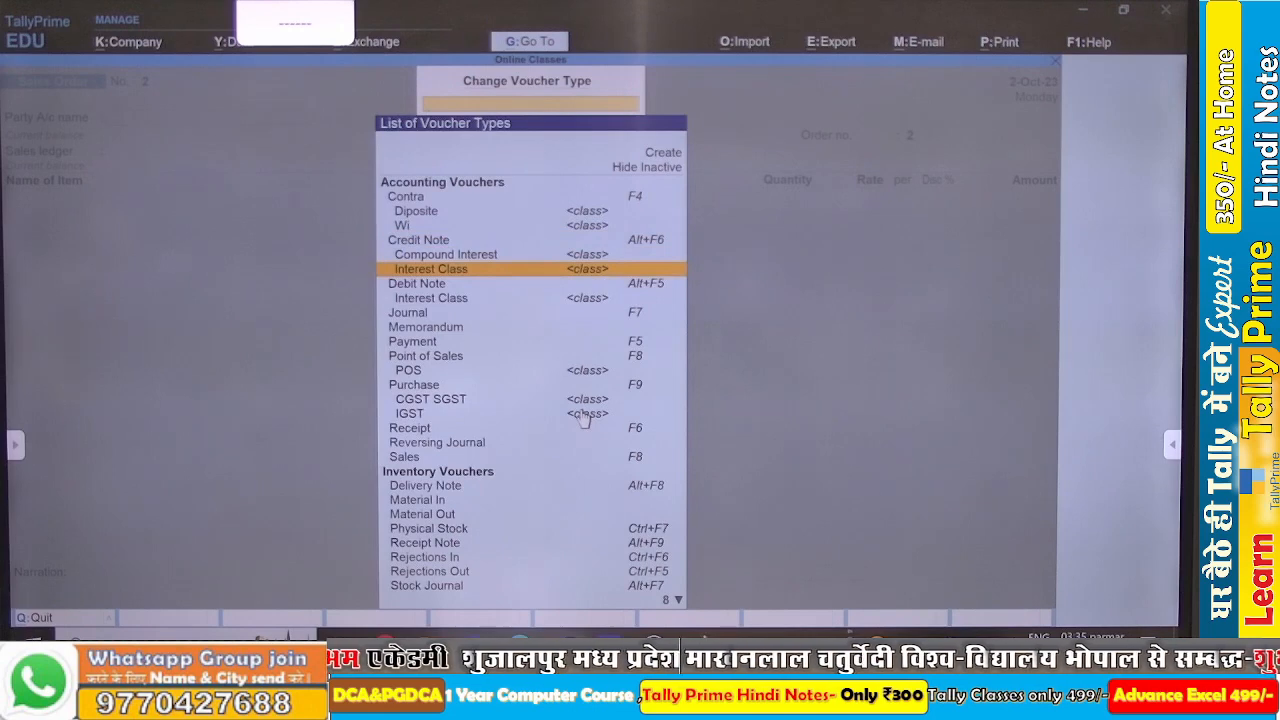
{"action": "key", "text": "Up"}
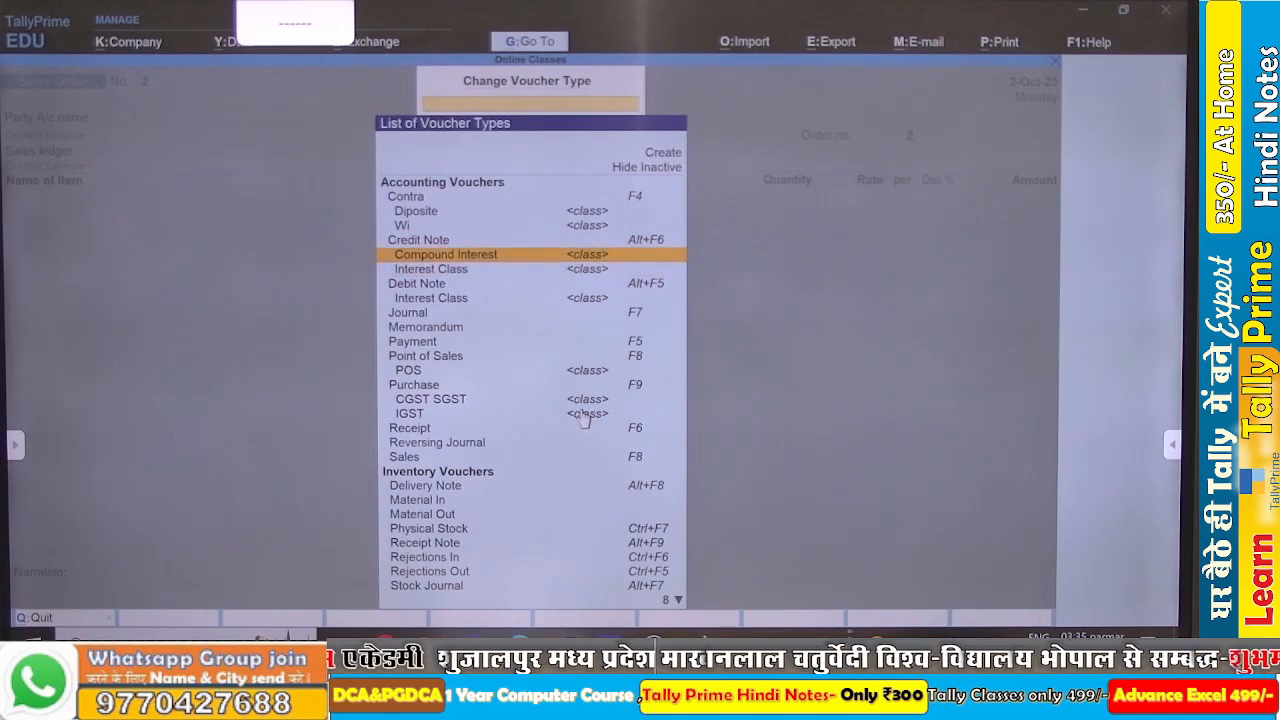
{"action": "key", "text": "Up"}
{"action": "key", "text": "Up"}
{"action": "key", "text": "Up"}
{"action": "key", "text": "Up"}
{"action": "key", "text": "Up"}
{"action": "key", "text": "Up"}
Choose Delivery Note as the voucher type and activate it.
{"action": "key", "text": "Down"}
{"action": "key", "text": "Down"}
{"action": "key", "text": "Down"}
{"action": "key", "text": "Down"}
{"action": "key", "text": "Down"}
{"action": "key", "text": "Down"}
{"action": "key", "text": "Down"}
{"action": "key", "text": "Down"}
{"action": "key", "text": "Down"}
{"action": "key", "text": "Down"}
{"action": "key", "text": "Down"}
{"action": "key", "text": "Down"}
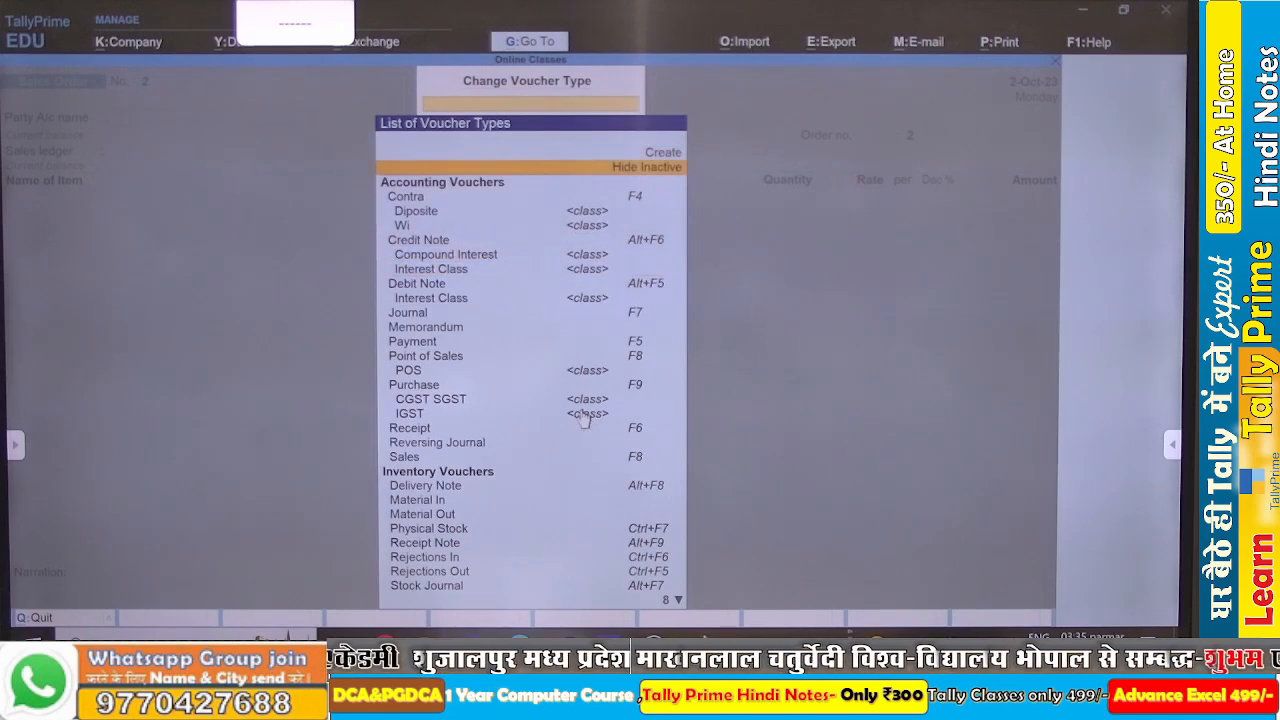
{"action": "key", "text": "Down"}
{"action": "key", "text": "Down"}
{"action": "key", "text": "Down"}
{"action": "key", "text": "Down"}
{"action": "key", "text": "Down"}
{"action": "key", "text": "Down"}
{"action": "key", "text": "Down"}
{"action": "key", "text": "Down"}
{"action": "key", "text": "Down"}
{"action": "key", "text": "Down"}
{"action": "key", "text": "Down"}
{"action": "key", "text": "Down"}
{"action": "key", "text": "Down"}
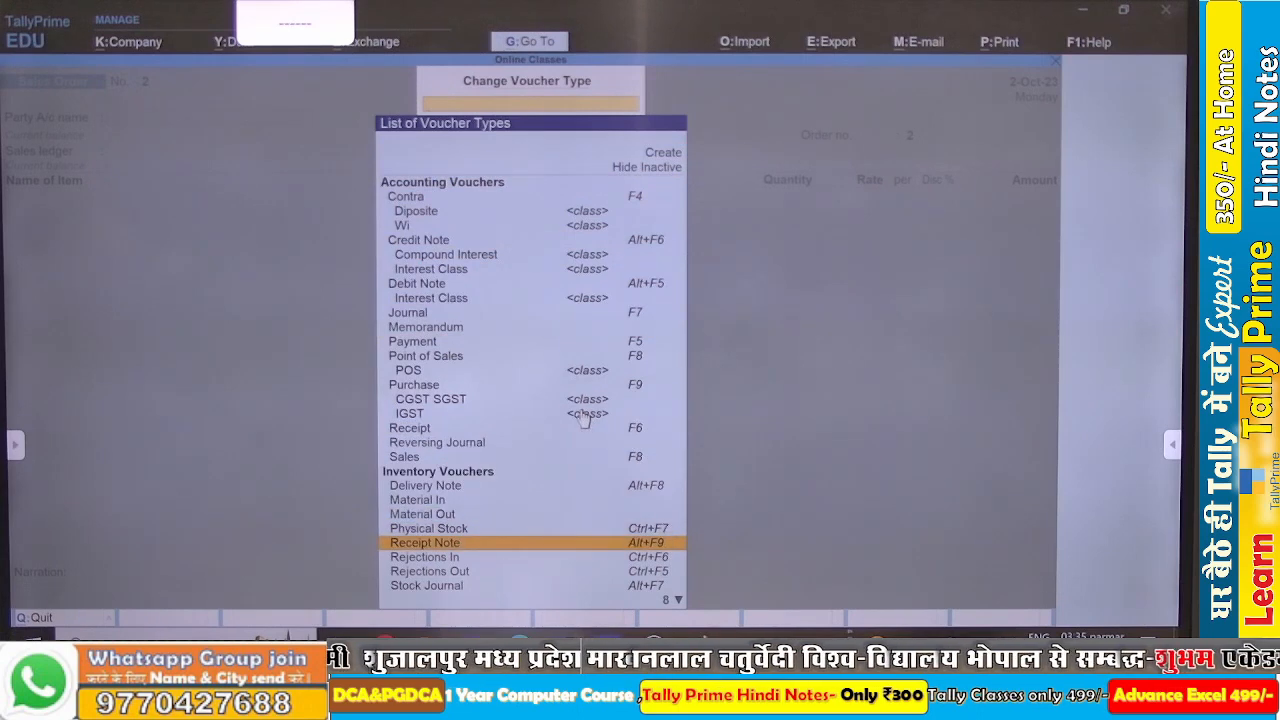
{"action": "key", "text": "Up"}
{"action": "key", "text": "Up"}
{"action": "key", "text": "Up"}
{"action": "key", "text": "Up"}
{"action": "key", "text": "Return"}
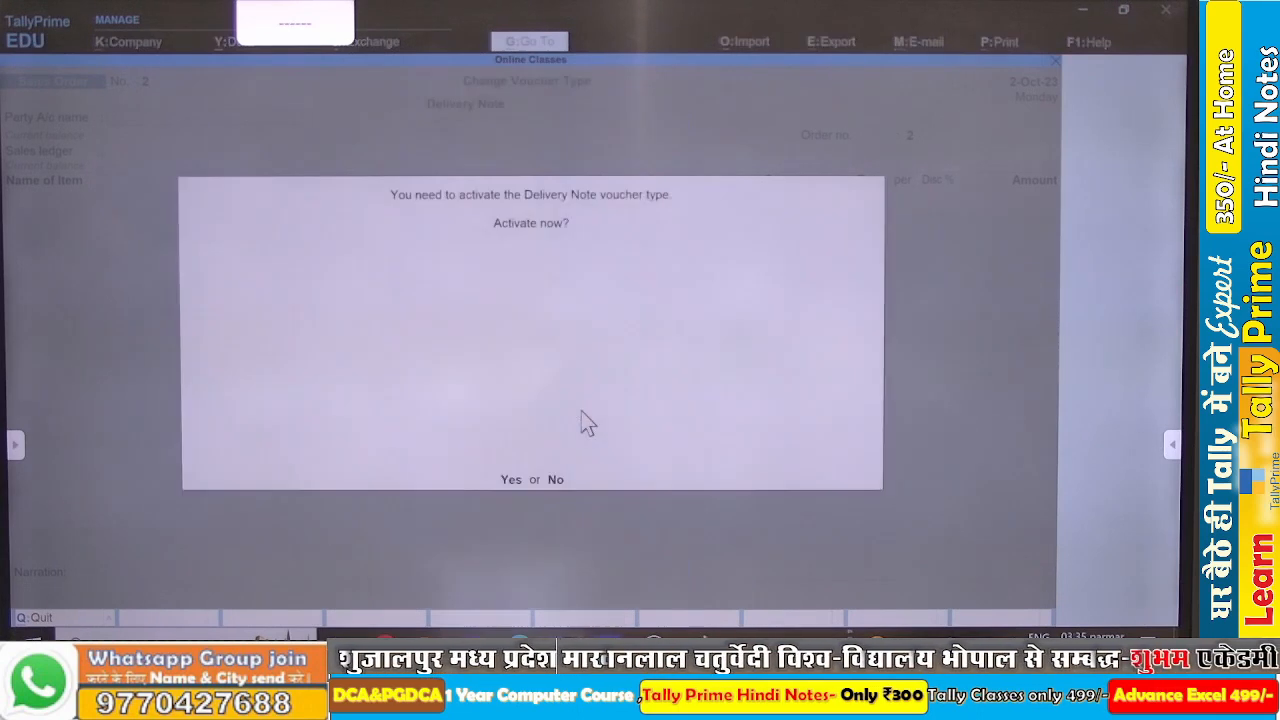
{"action": "key", "text": "Return"}
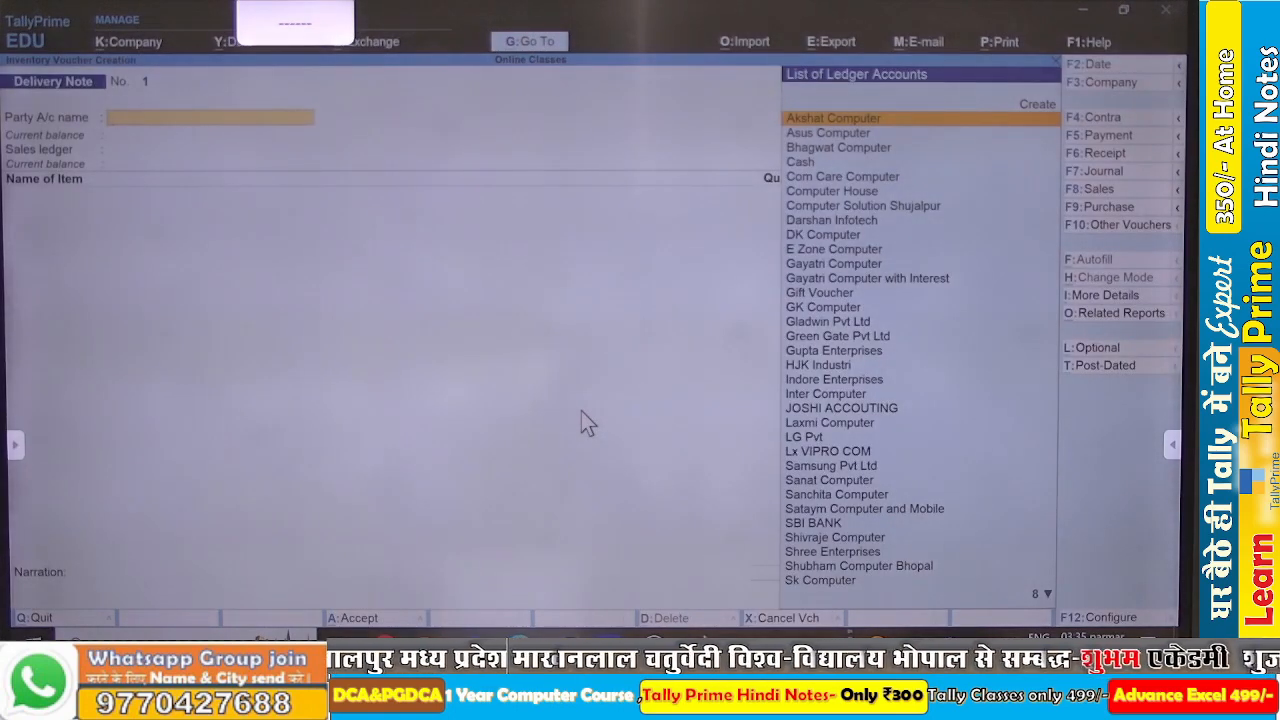
Set Star Computer as the delivery note's party account and accept its default party details.
{"action": "type", "text": "star"}
{"action": "key", "text": "Return"}
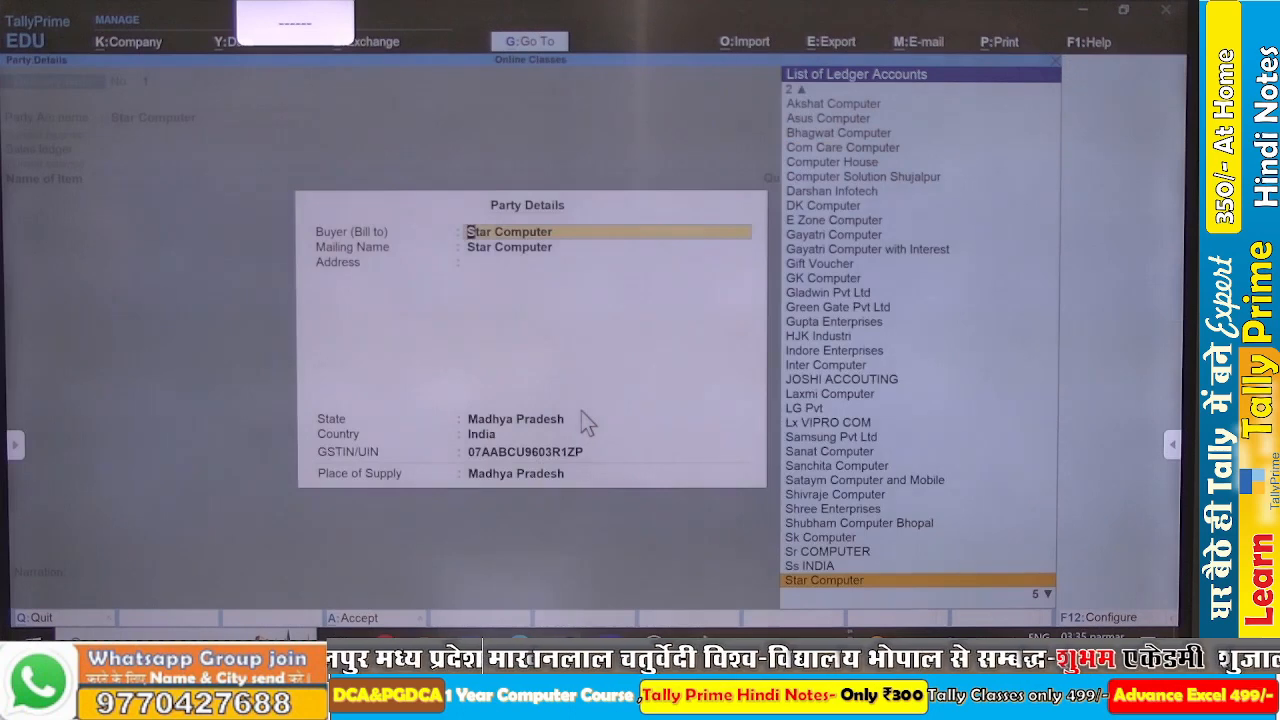
{"action": "key", "text": "Return"}
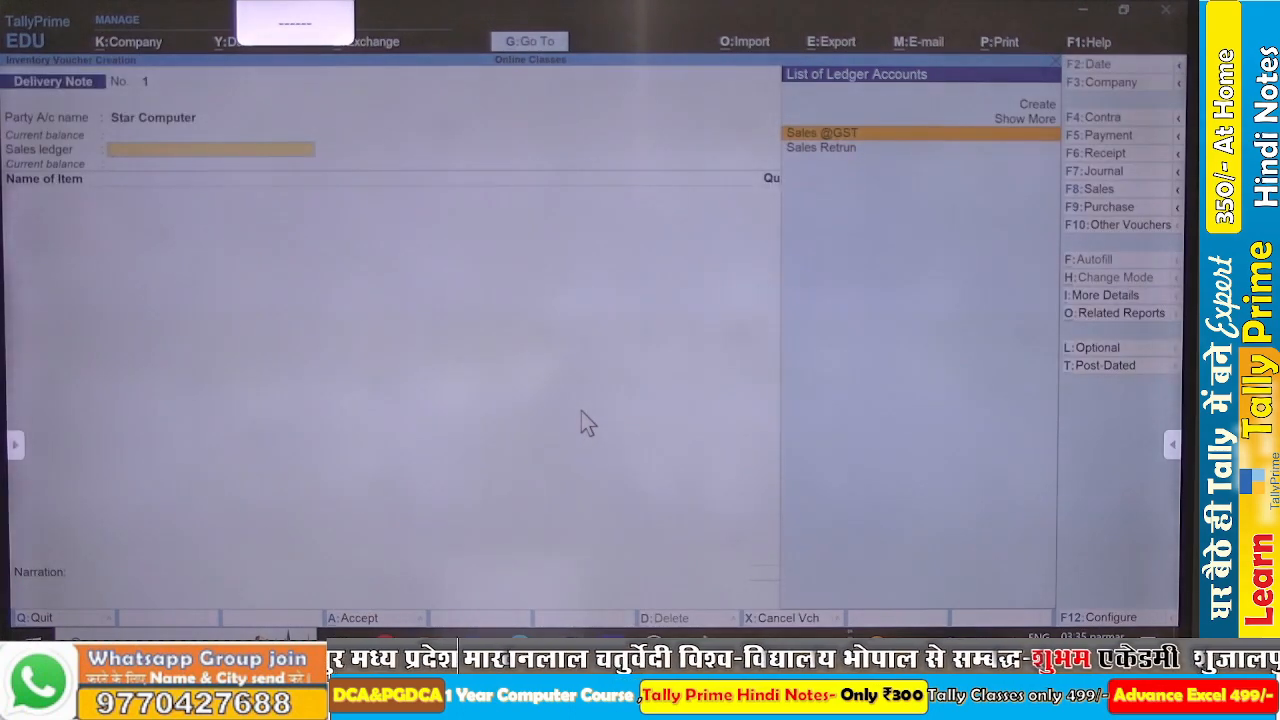
{"action": "key", "text": "Down"}
{"action": "key", "text": "Up"}
{"action": "key", "text": "Return"}
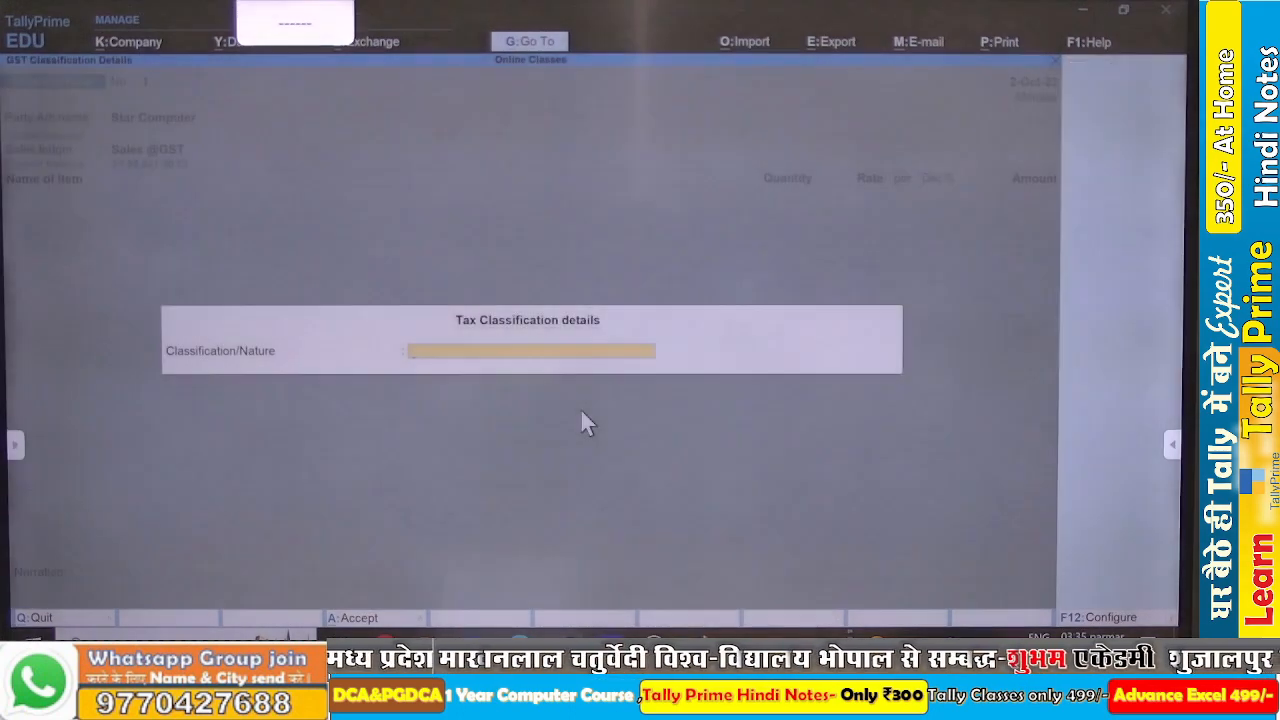
{"action": "type", "text": "Sal"}
{"action": "key", "text": "Down"}
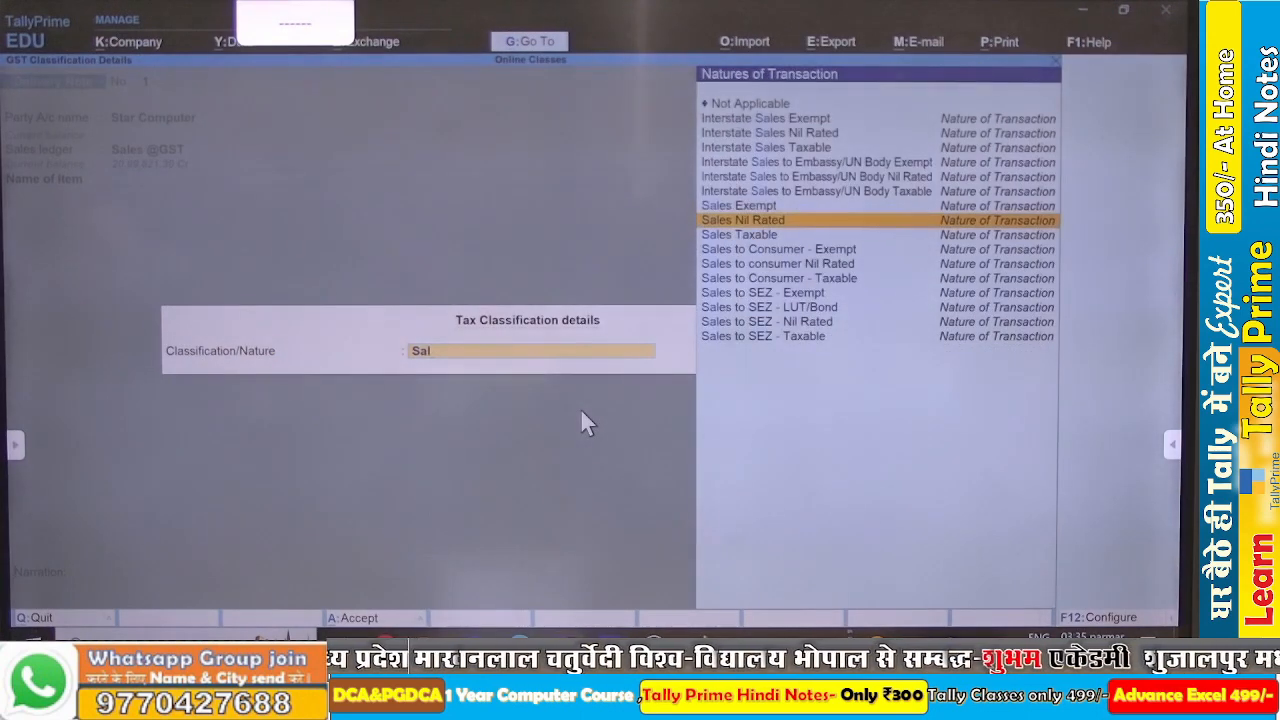
{"action": "key", "text": "Down"}
{"action": "key", "text": "Return"}
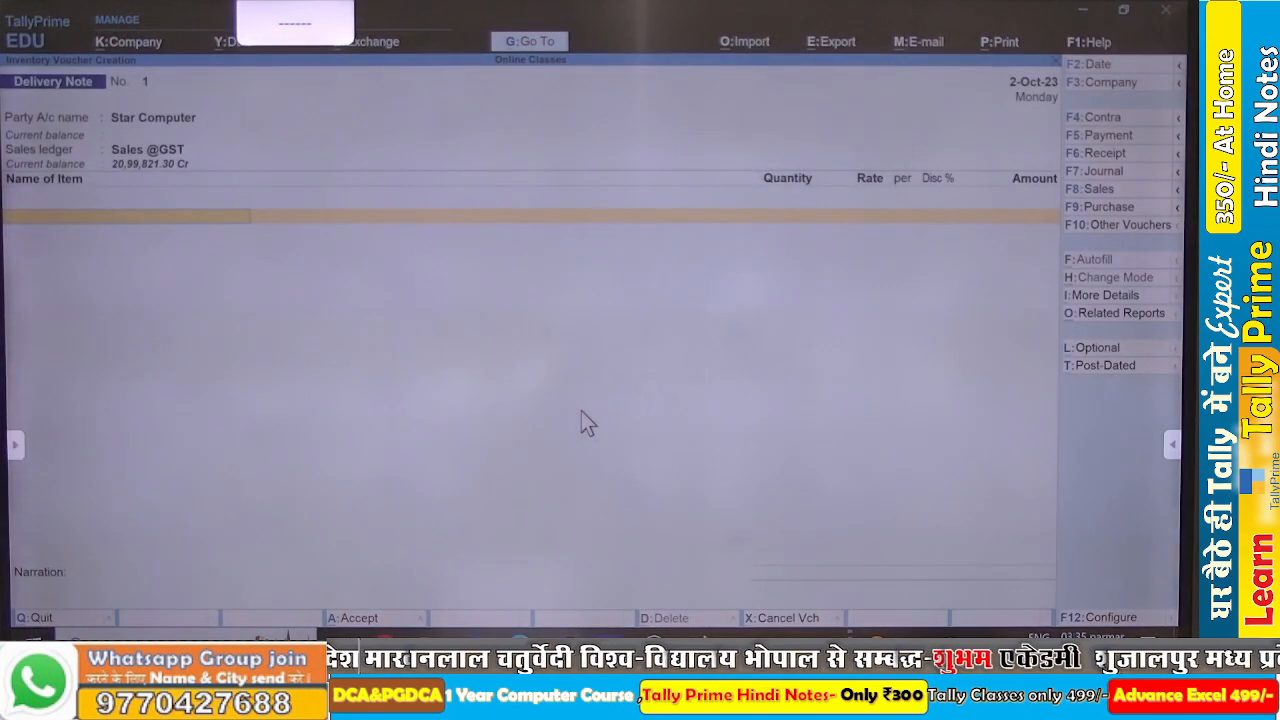
Open the delivery note's voucher configuration and set both Show more configurations and Show all configurations to Yes.
{"action": "key", "text": "F12"}
{"action": "key", "text": "Up"}
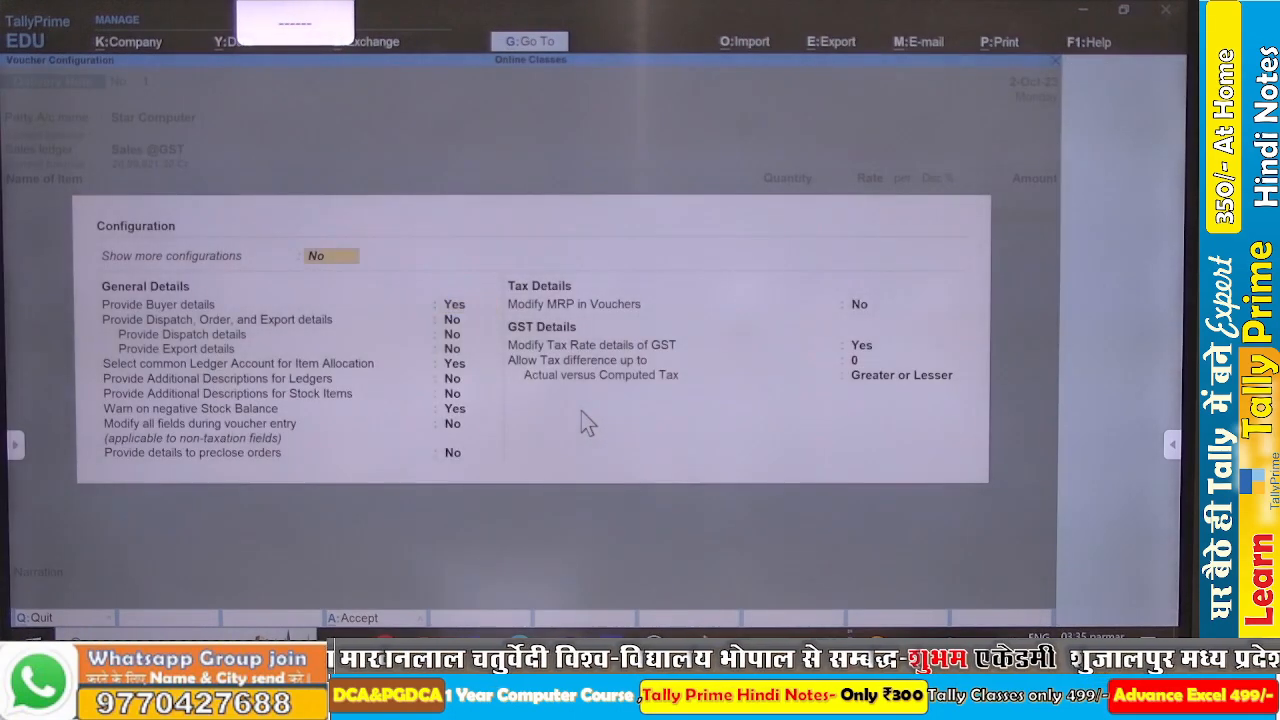
{"action": "key", "text": "y"}
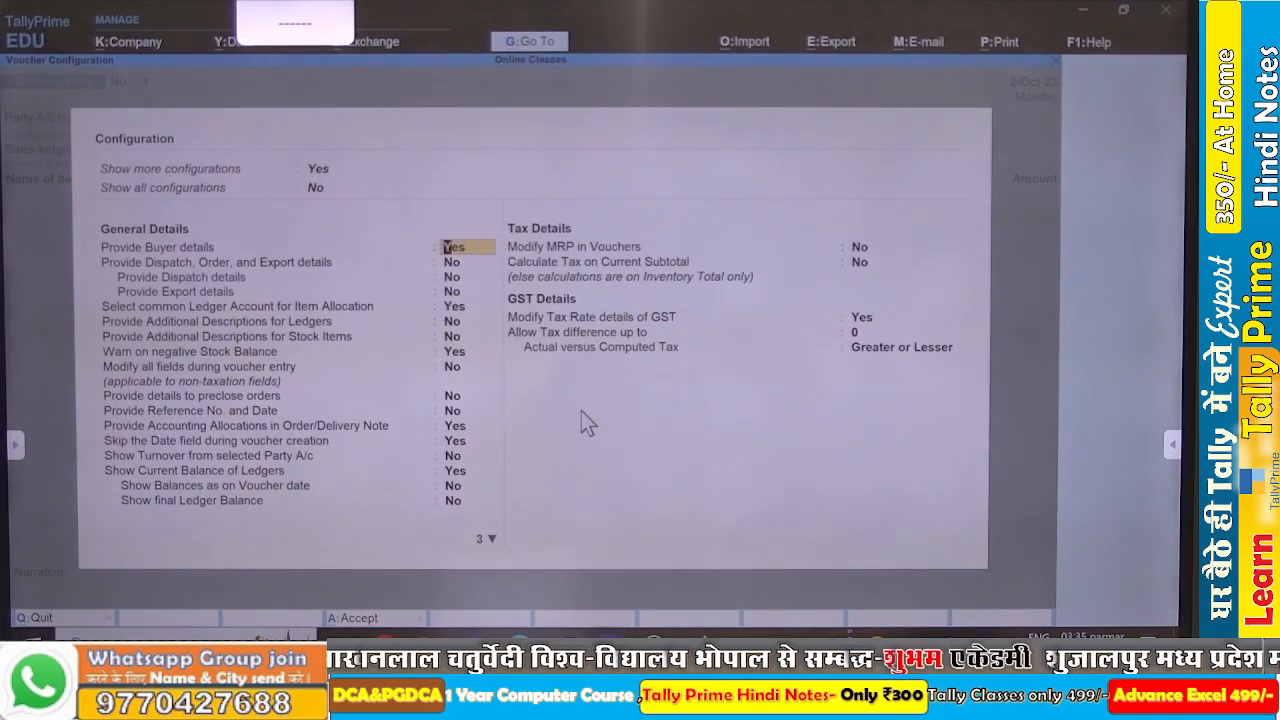
{"action": "key", "text": "Up"}
{"action": "type", "text": "y"}
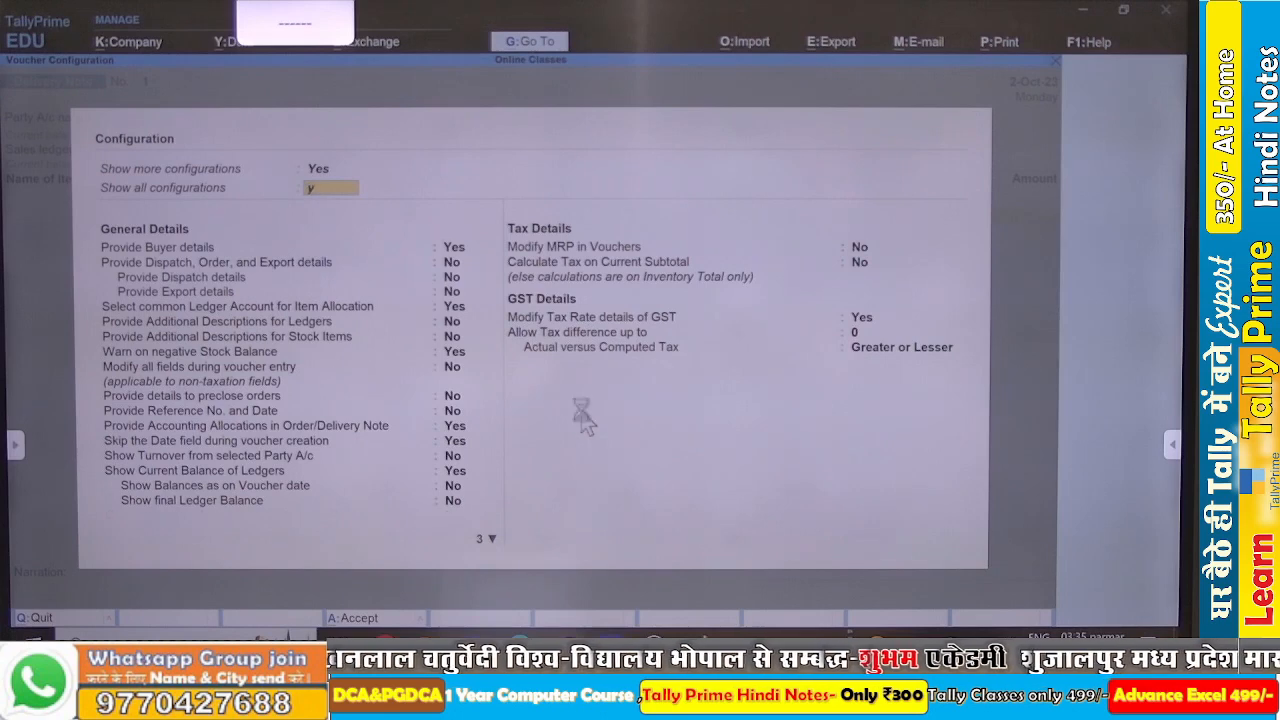
{"action": "key", "text": "Return"}
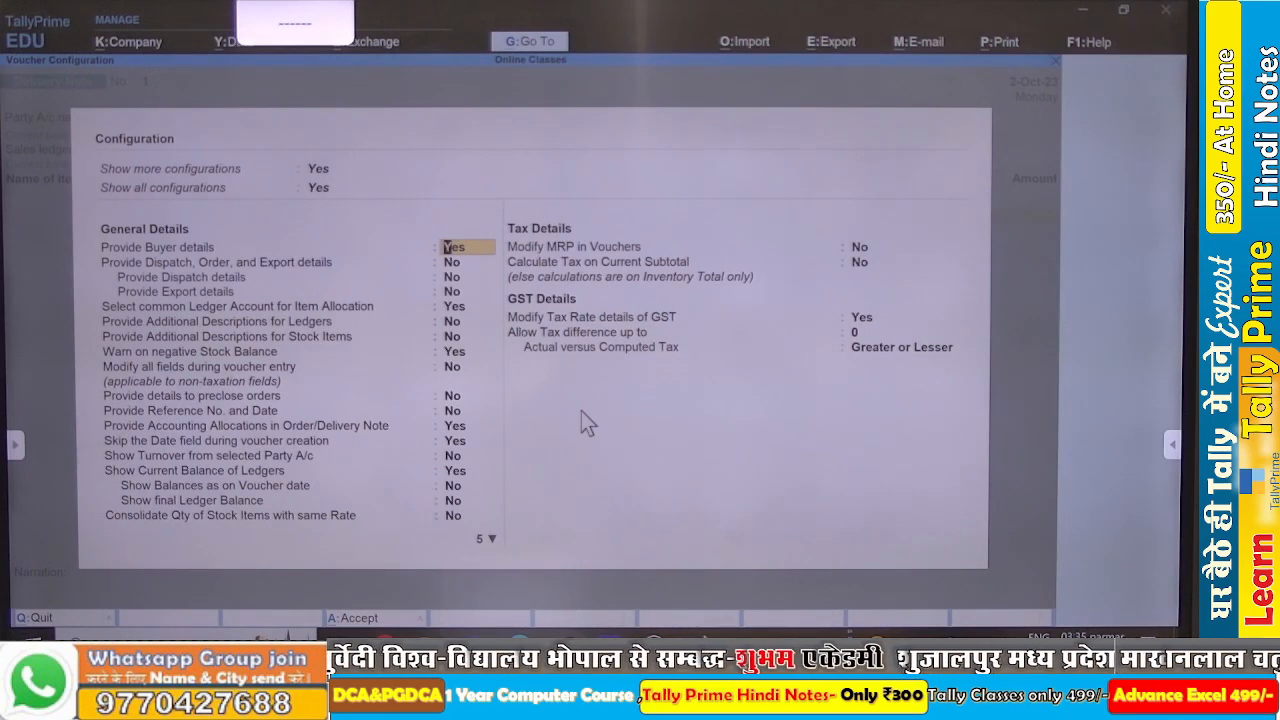
Set Provide details to preclose orders and Provide Reference No. and Date to Yes, and save the voucher configuration.
{"action": "key", "text": "Down"}
{"action": "key", "text": "Down"}
{"action": "key", "text": "Down"}
{"action": "key", "text": "Down"}
{"action": "key", "text": "Down"}
{"action": "key", "text": "Down"}
{"action": "key", "text": "Down"}
{"action": "key", "text": "Down"}
{"action": "key", "text": "Down"}
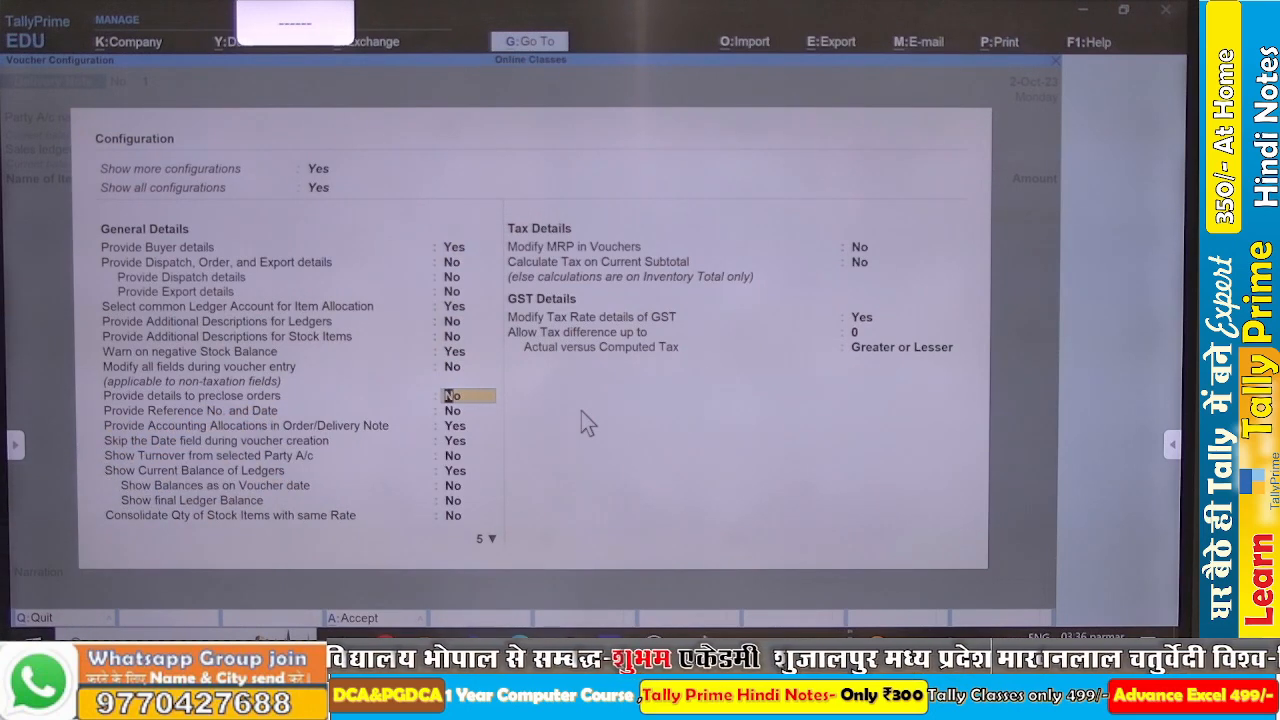
{"action": "type", "text": "y"}
{"action": "key", "text": "Return"}
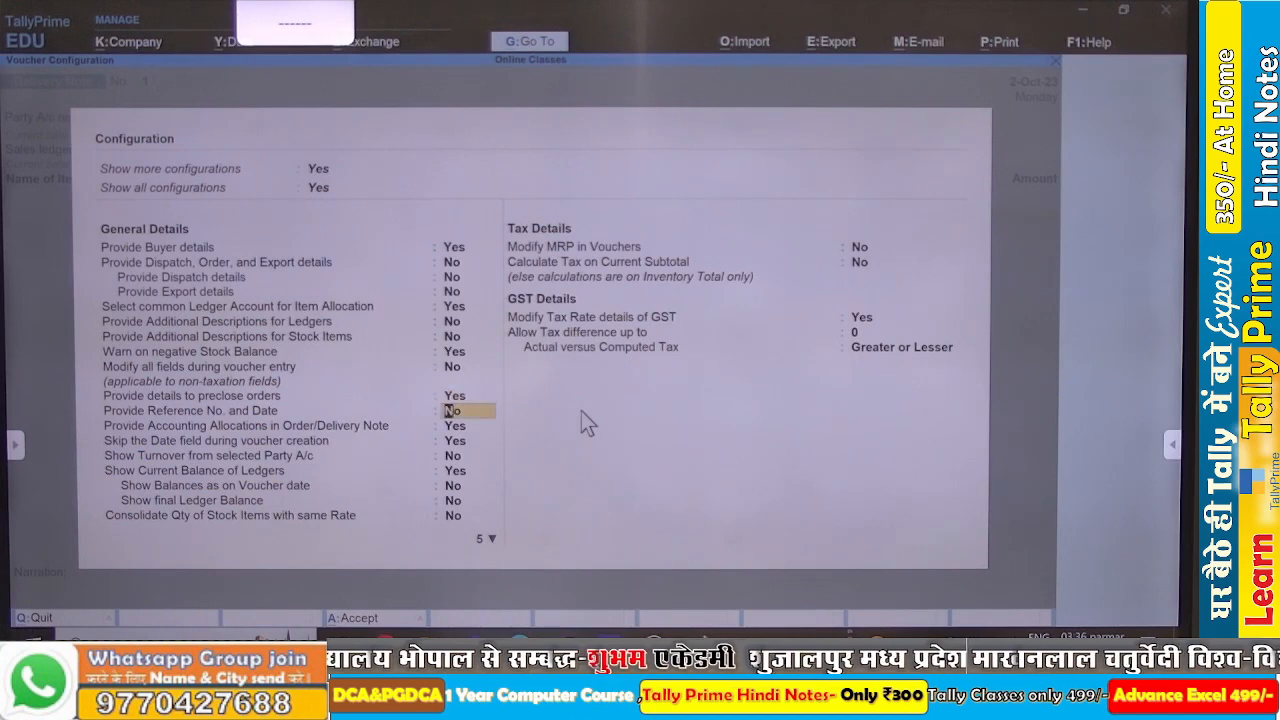
{"action": "type", "text": "y"}
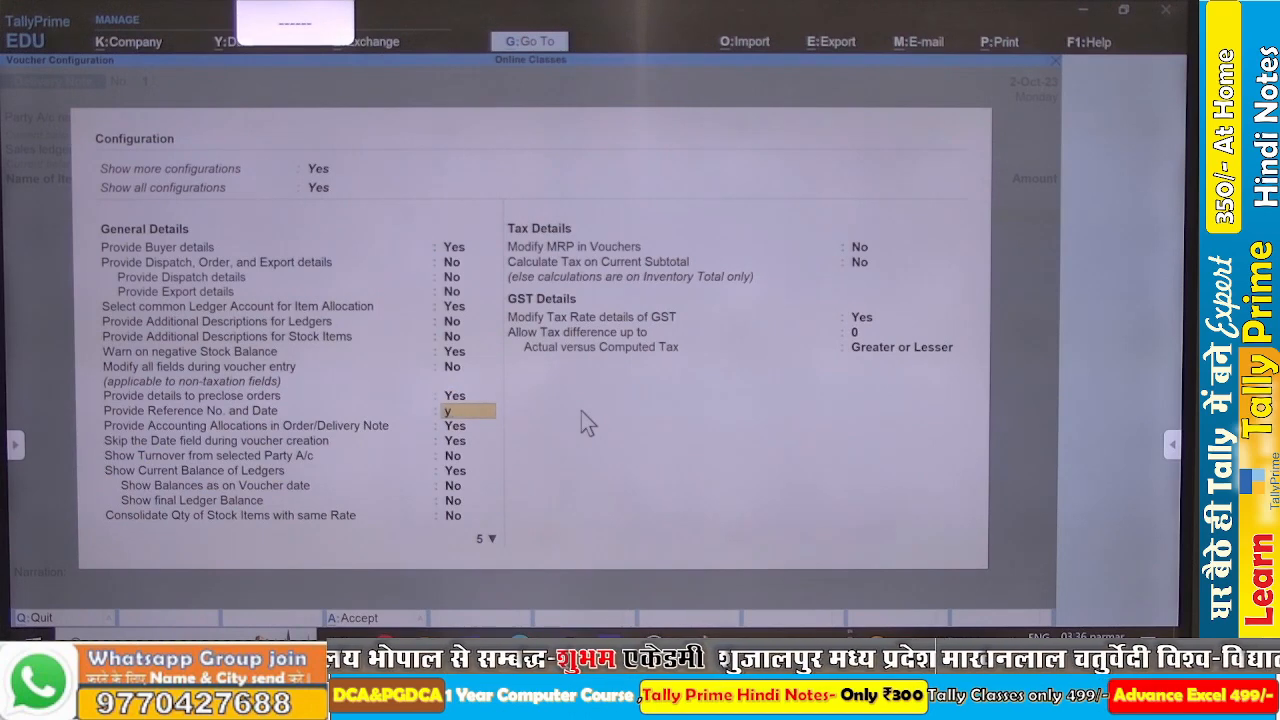
{"action": "key", "text": "Return"}
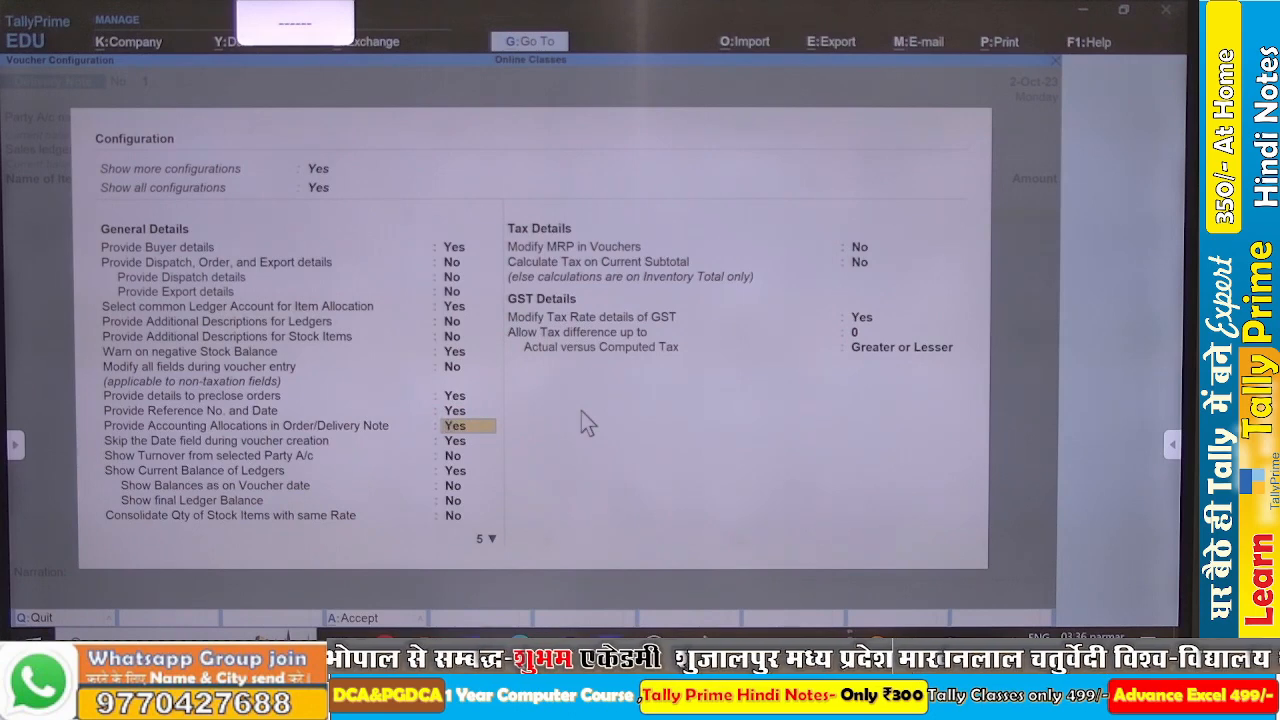
{"action": "key", "text": "ctrl+a"}
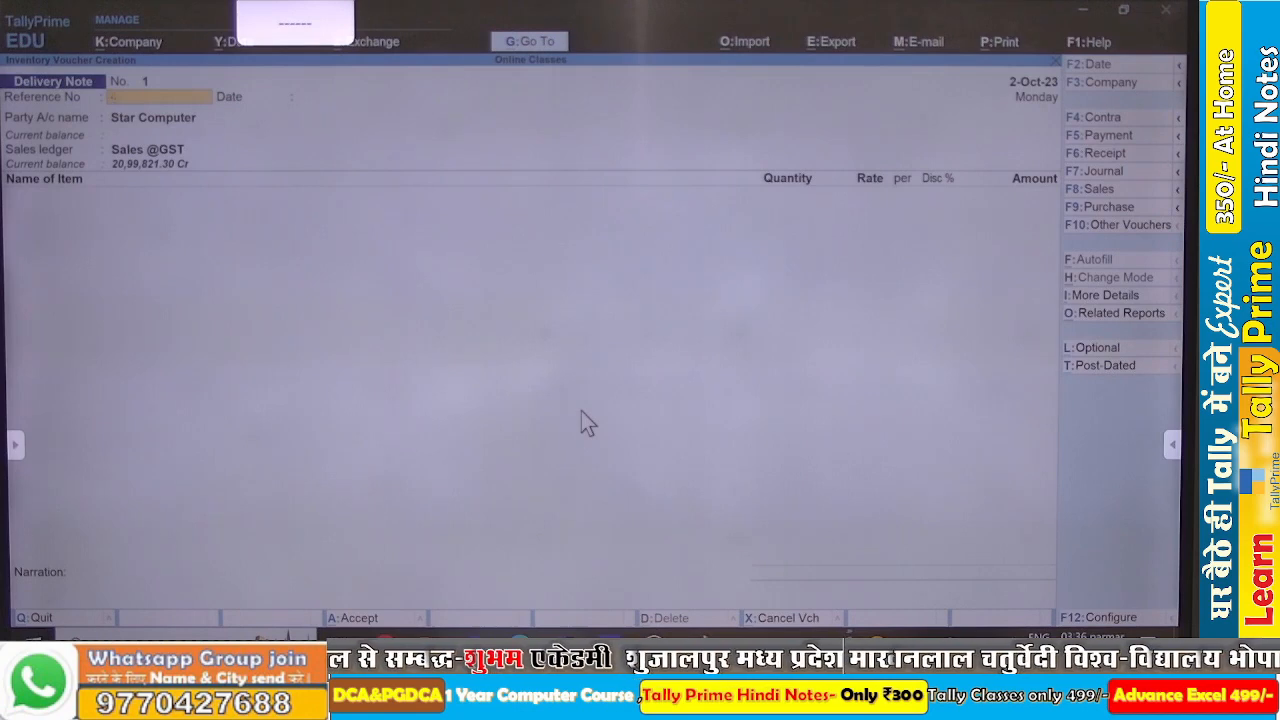
{"action": "type", "text": "601"}
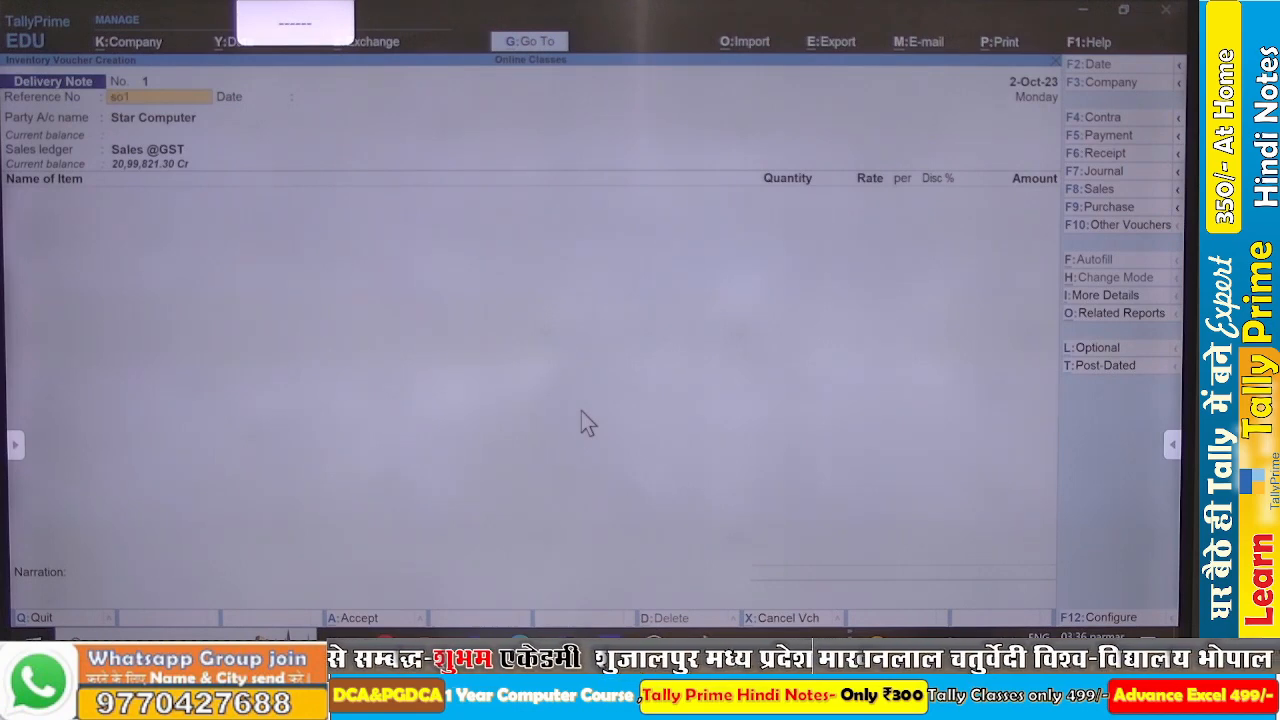
{"action": "key", "text": "Return"}
{"action": "key", "text": "Return"}
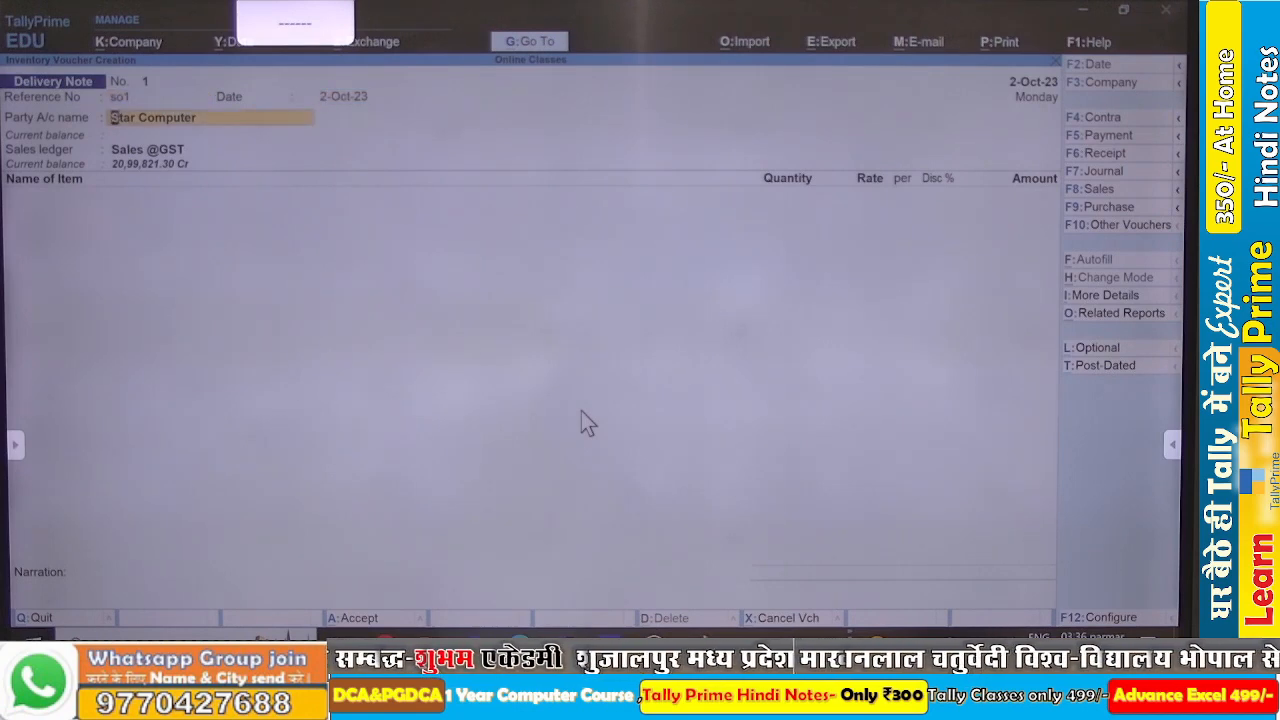
{"action": "key", "text": "ctrl+a"}
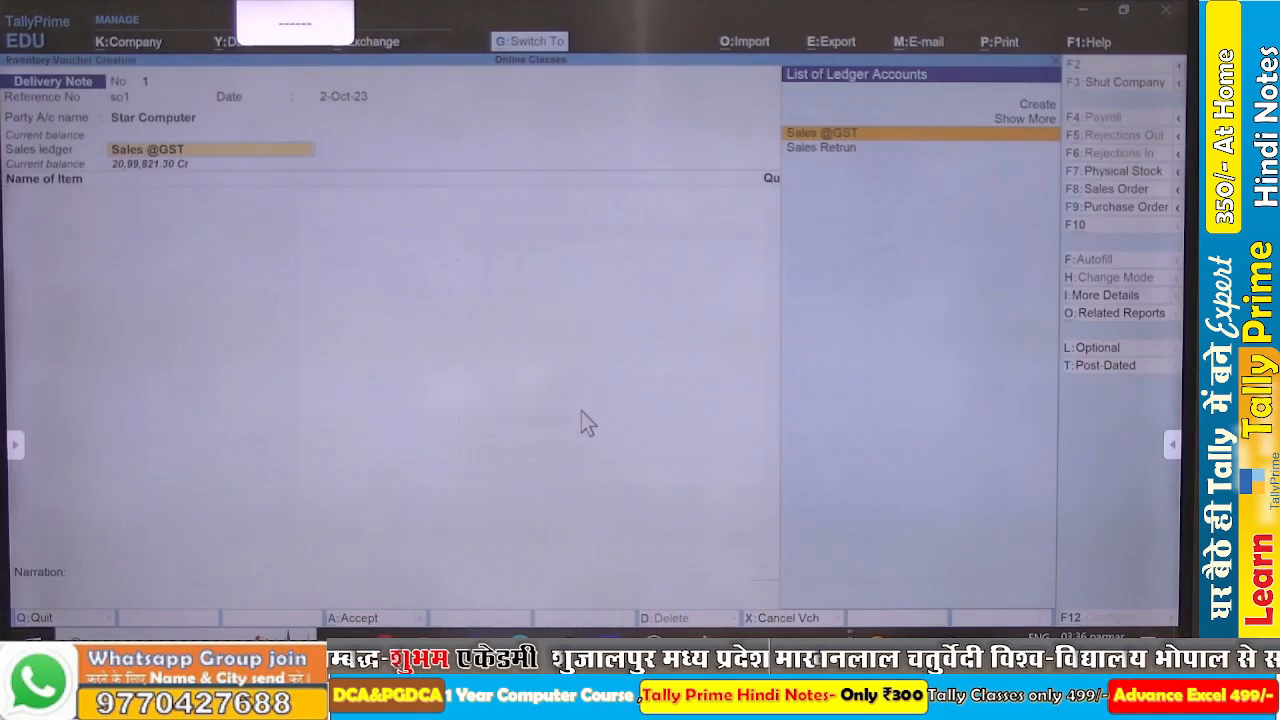
{"action": "key", "text": "Return"}
{"action": "key", "text": "Return"}
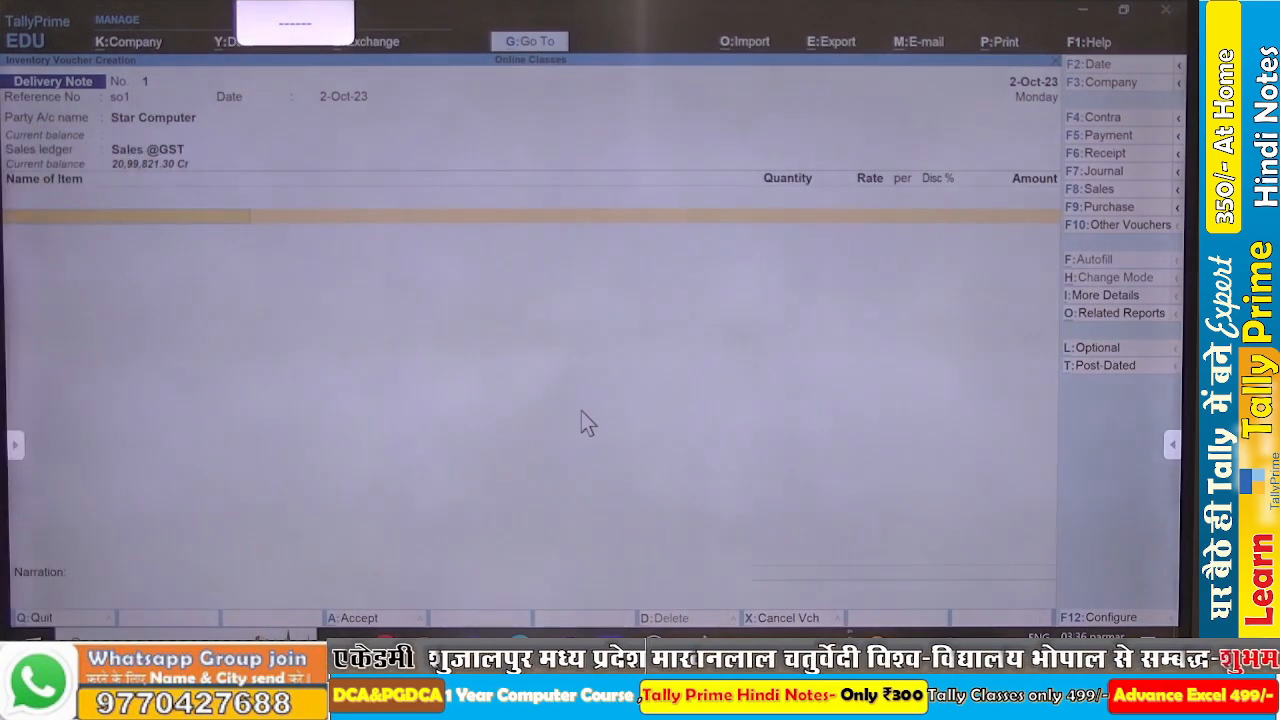
{"action": "key", "text": "Escape"}
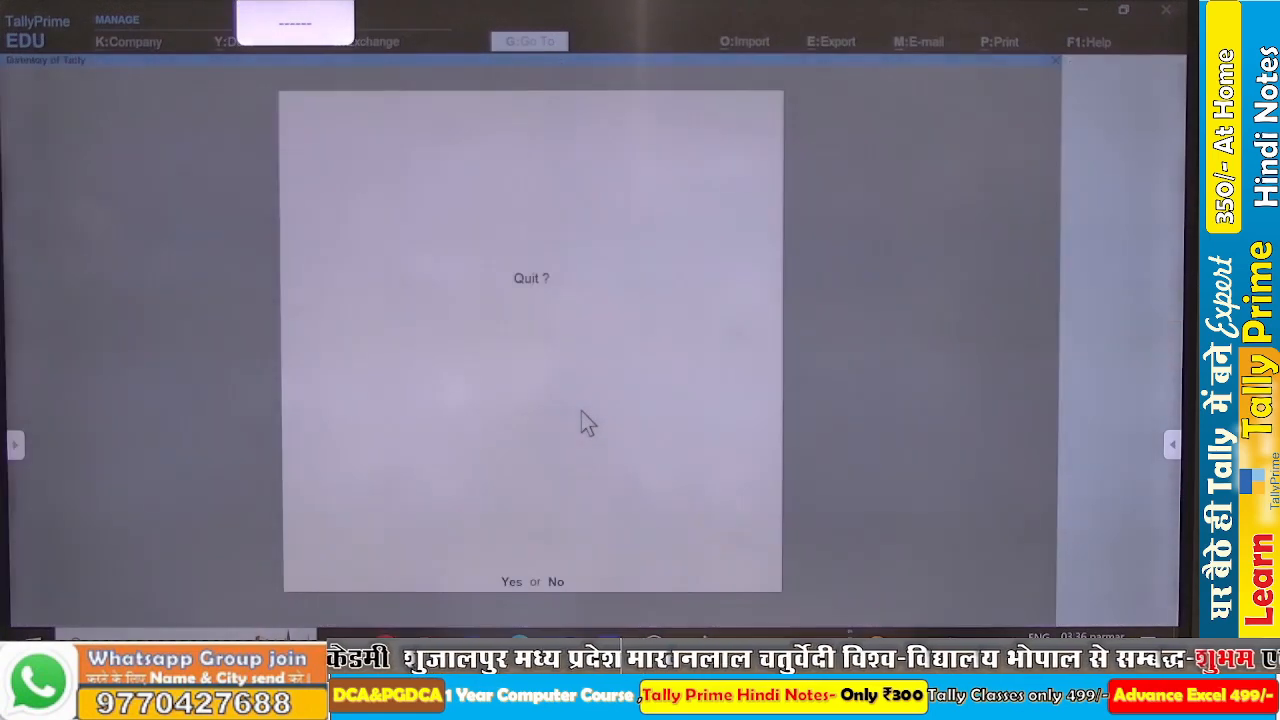
{"action": "key", "text": "Return"}
Open Star Computer's October sales order from the Sales Orders Book.
{"action": "key", "text": "d"}
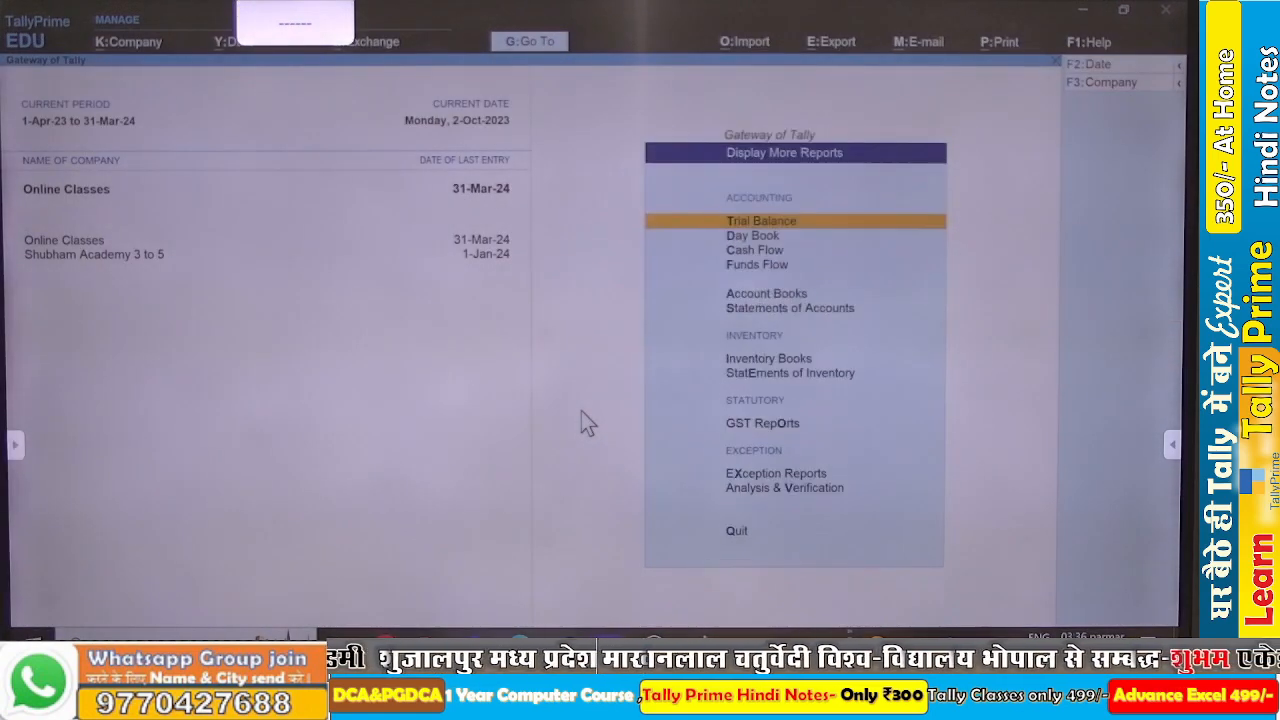
{"action": "key", "text": "i"}
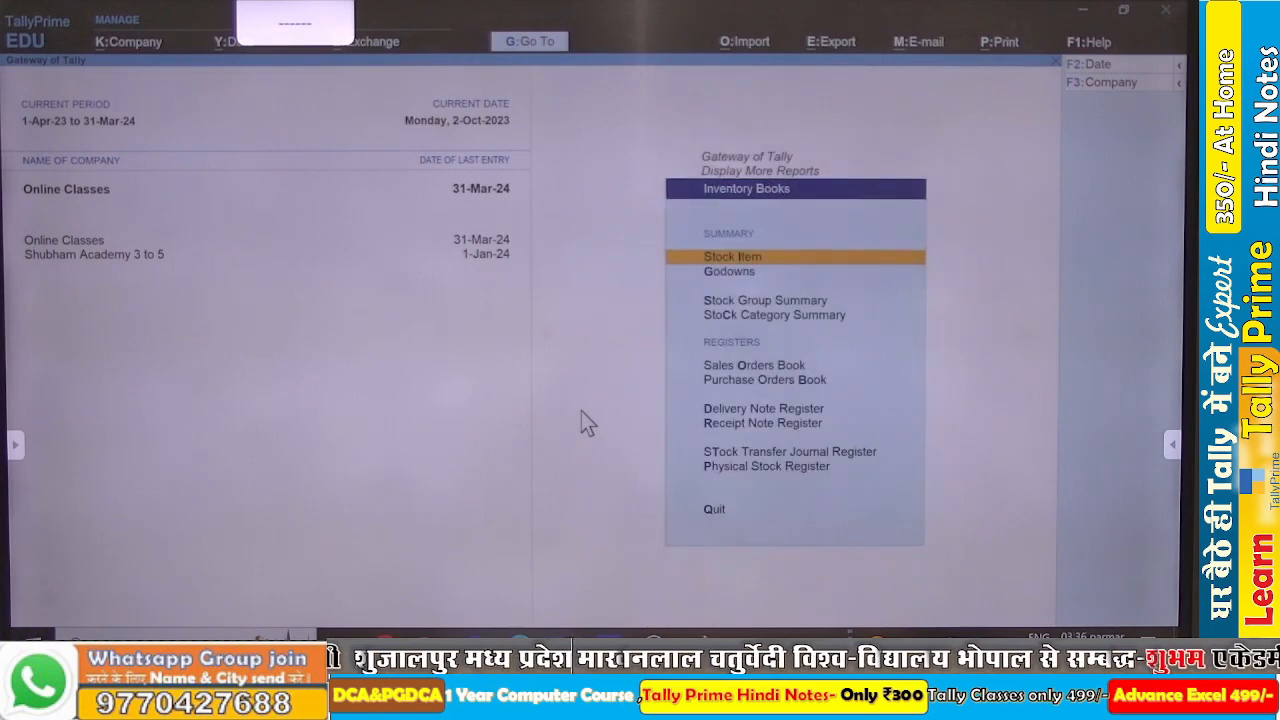
{"action": "key", "text": "Down"}
{"action": "key", "text": "Down"}
{"action": "key", "text": "Down"}
{"action": "key", "text": "Down"}
{"action": "key", "text": "Down"}
{"action": "key", "text": "Up"}
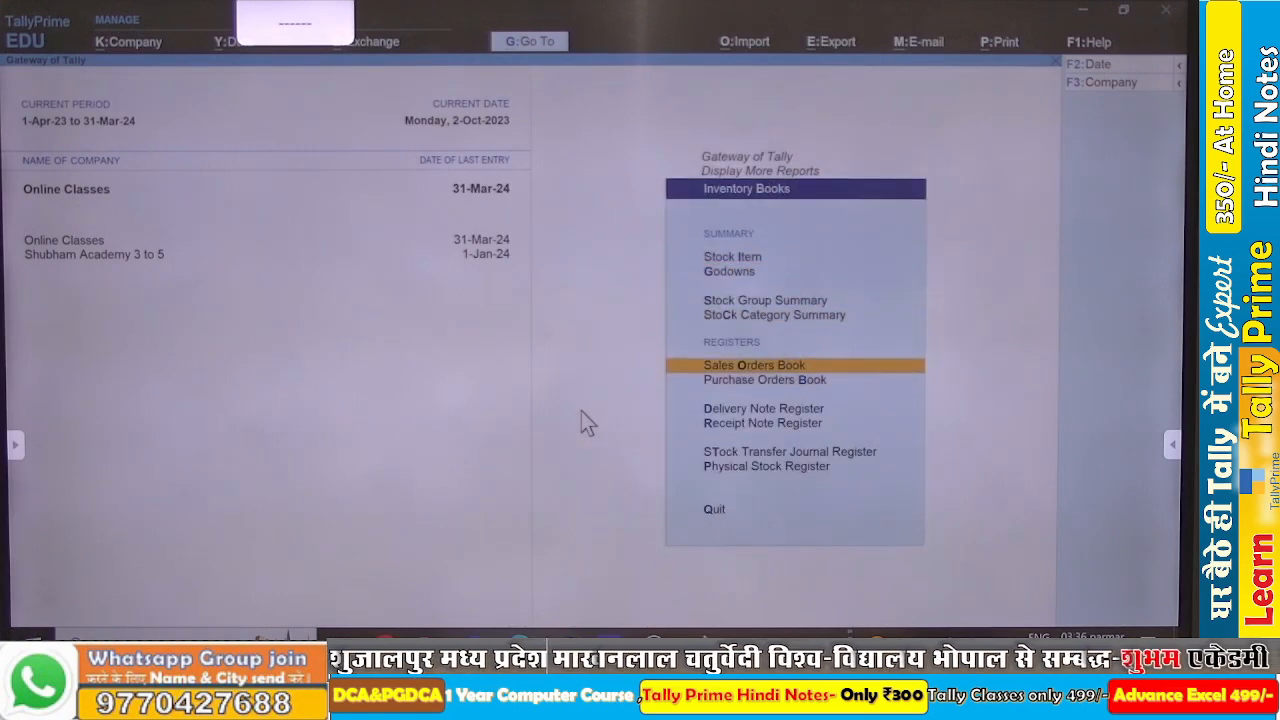
{"action": "key", "text": "Return"}
{"action": "key", "text": "Up"}
{"action": "key", "text": "Up"}
{"action": "key", "text": "Up"}
{"action": "key", "text": "Up"}
{"action": "key", "text": "Up"}
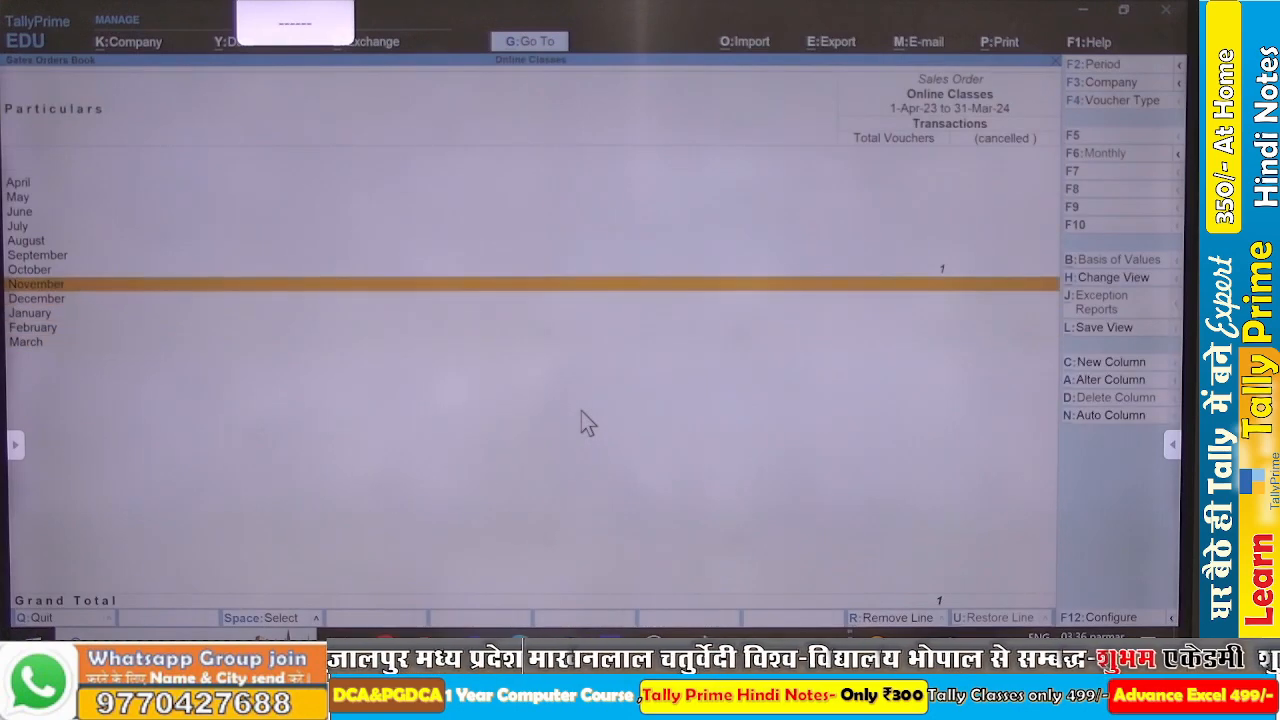
{"action": "key", "text": "Return"}
{"action": "key", "text": "Return"}
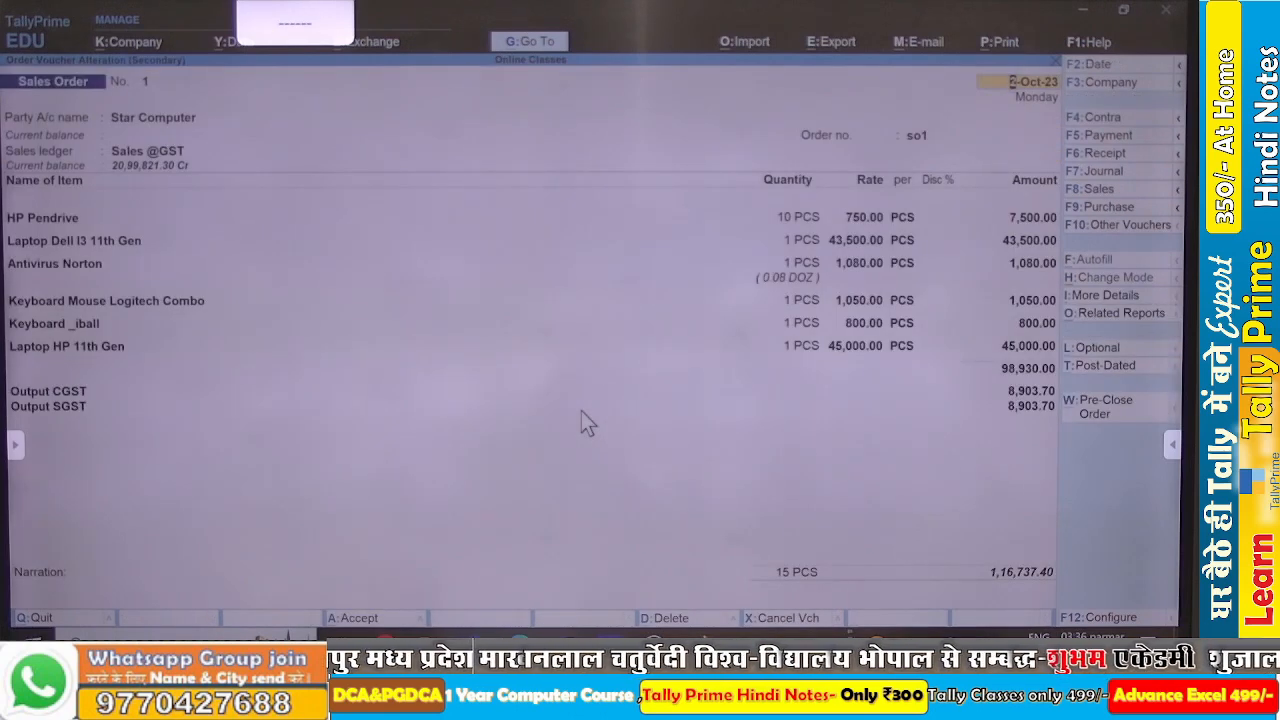
Try to convert Star Computer's sales order into a delivery note, switch it back to a sales order and accept it.
{"action": "key", "text": "alt"}
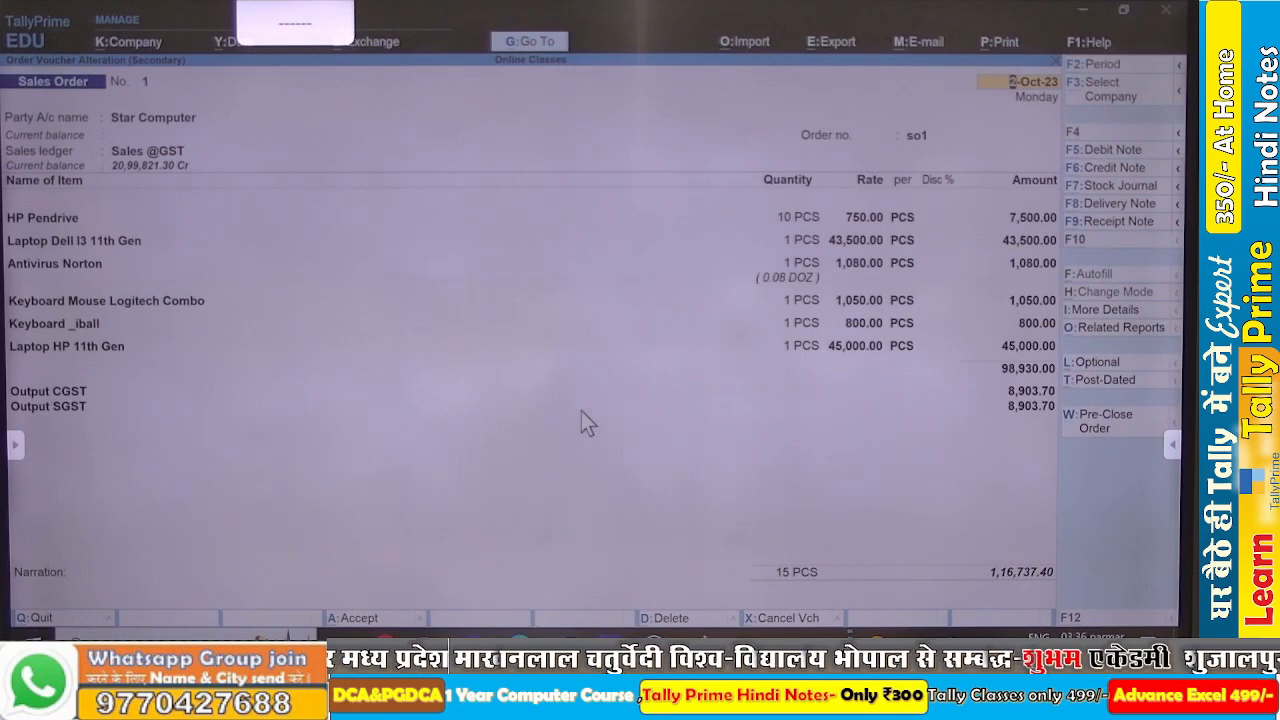
{"action": "key", "text": "alt+F8"}
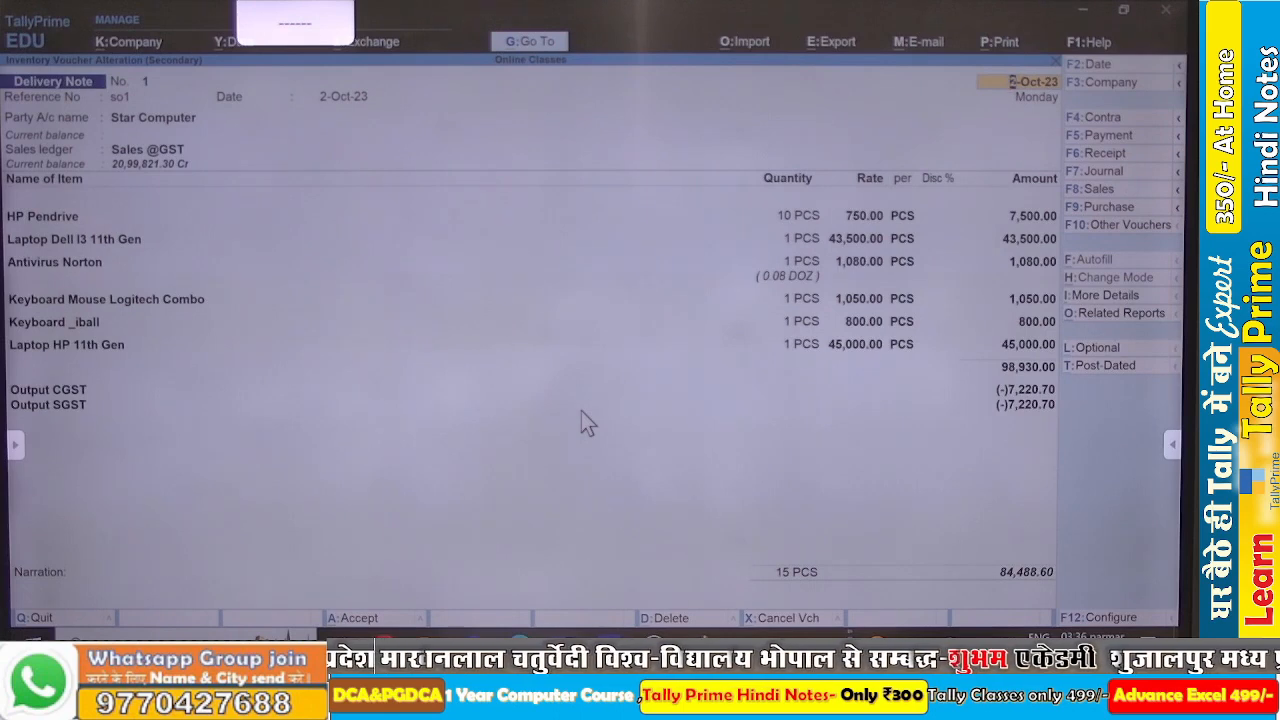
{"action": "key", "text": "ctrl"}
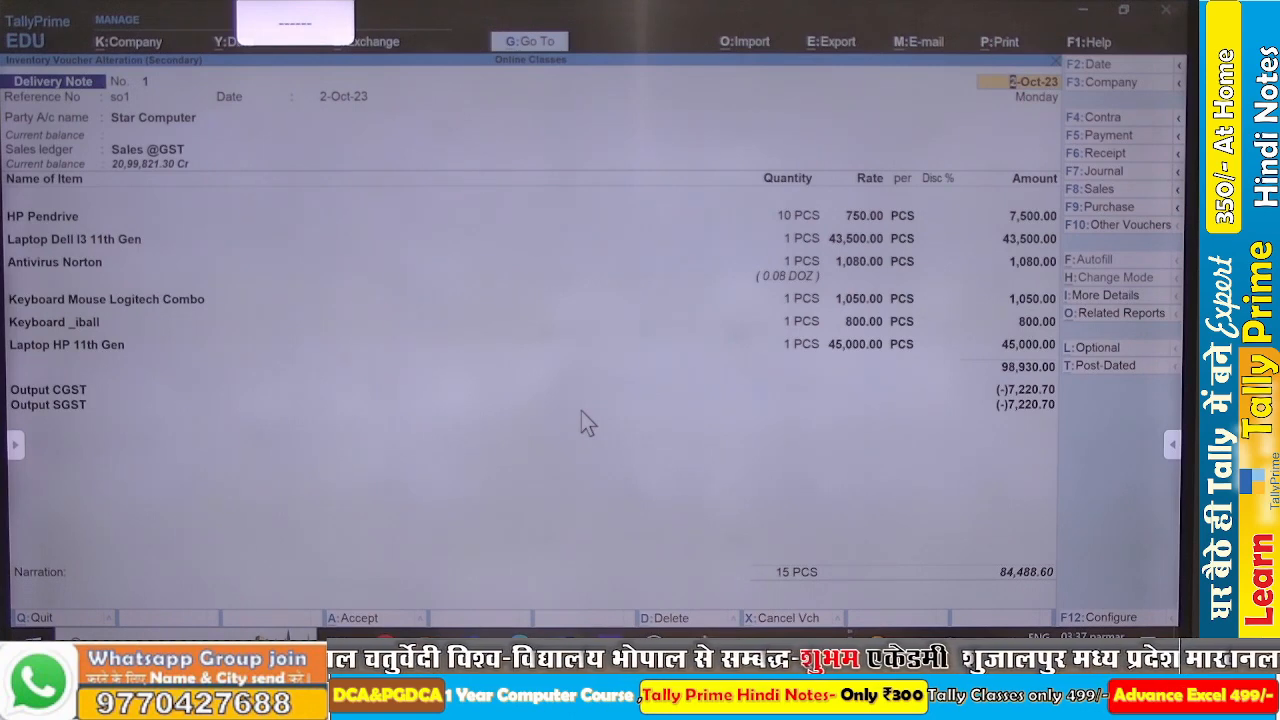
{"action": "key", "text": "ctrl"}
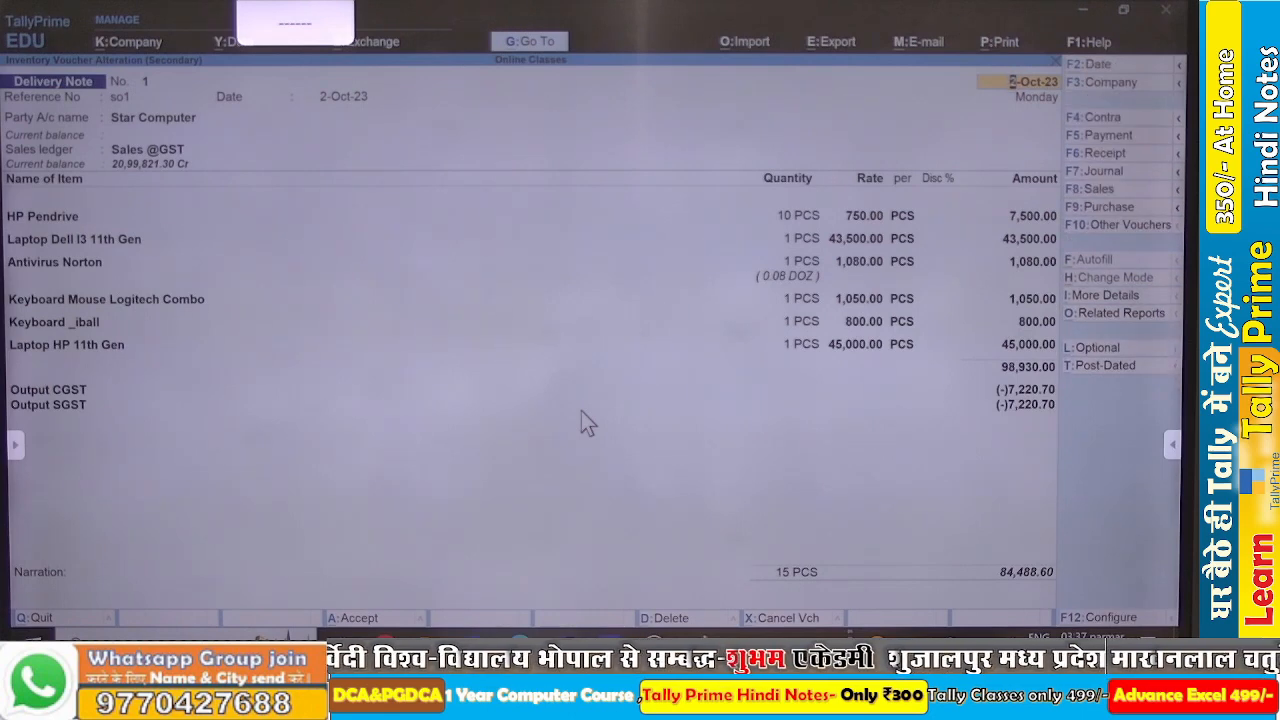
{"action": "key", "text": "ctrl+F8"}
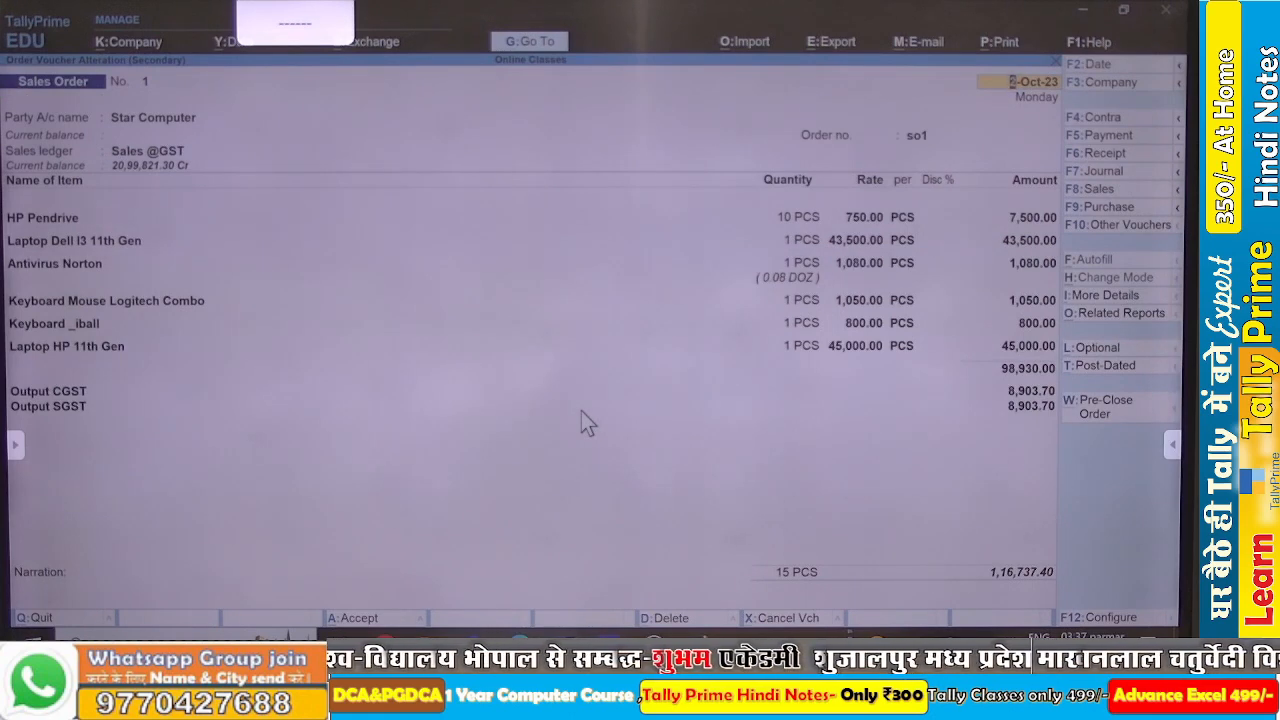
{"action": "key", "text": "ctrl"}
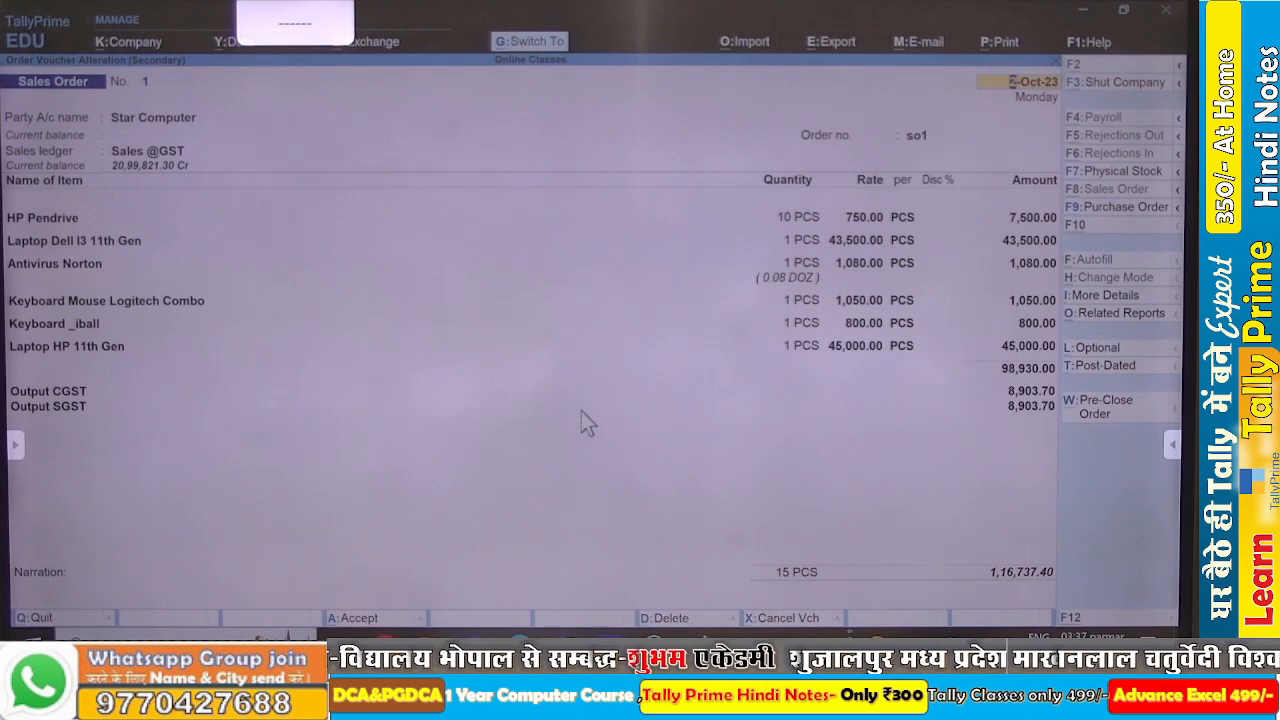
{"action": "key", "text": "ctrl+a"}
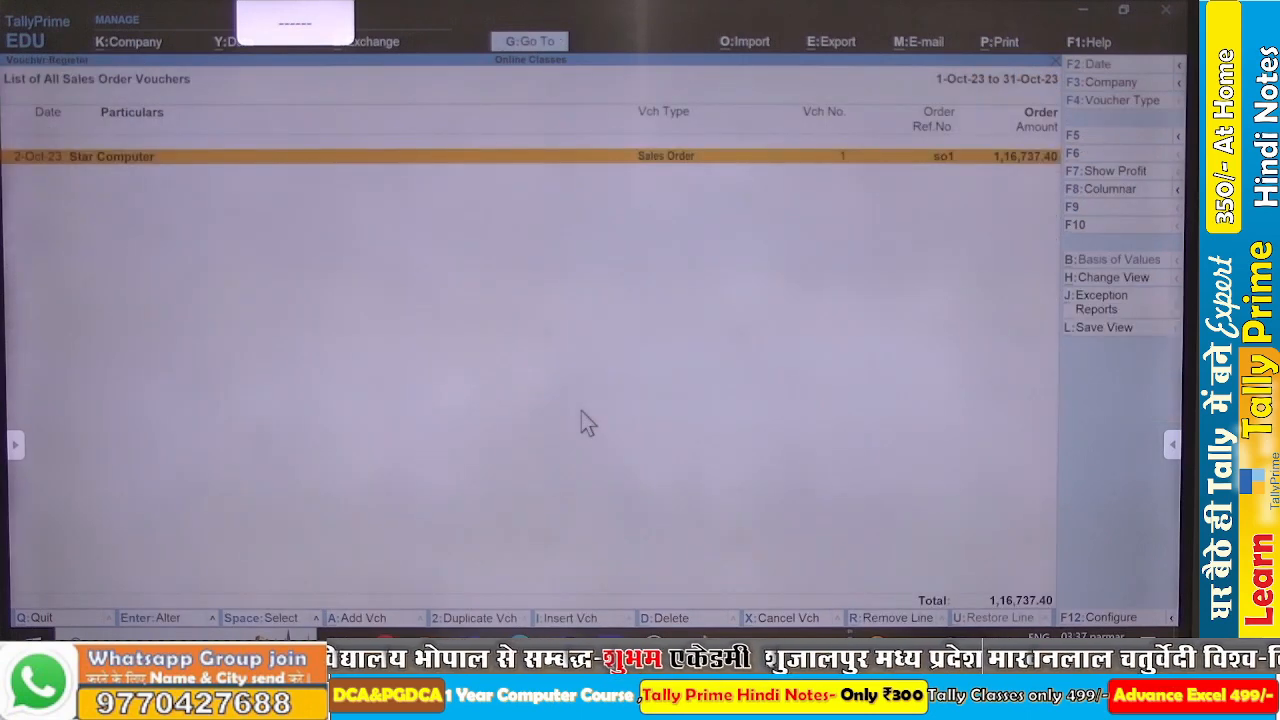
Return to the Gateway of Tally and start a new delivery note voucher.
{"action": "key", "text": "Escape"}
{"action": "key", "text": "Escape"}
{"action": "key", "text": "Escape"}
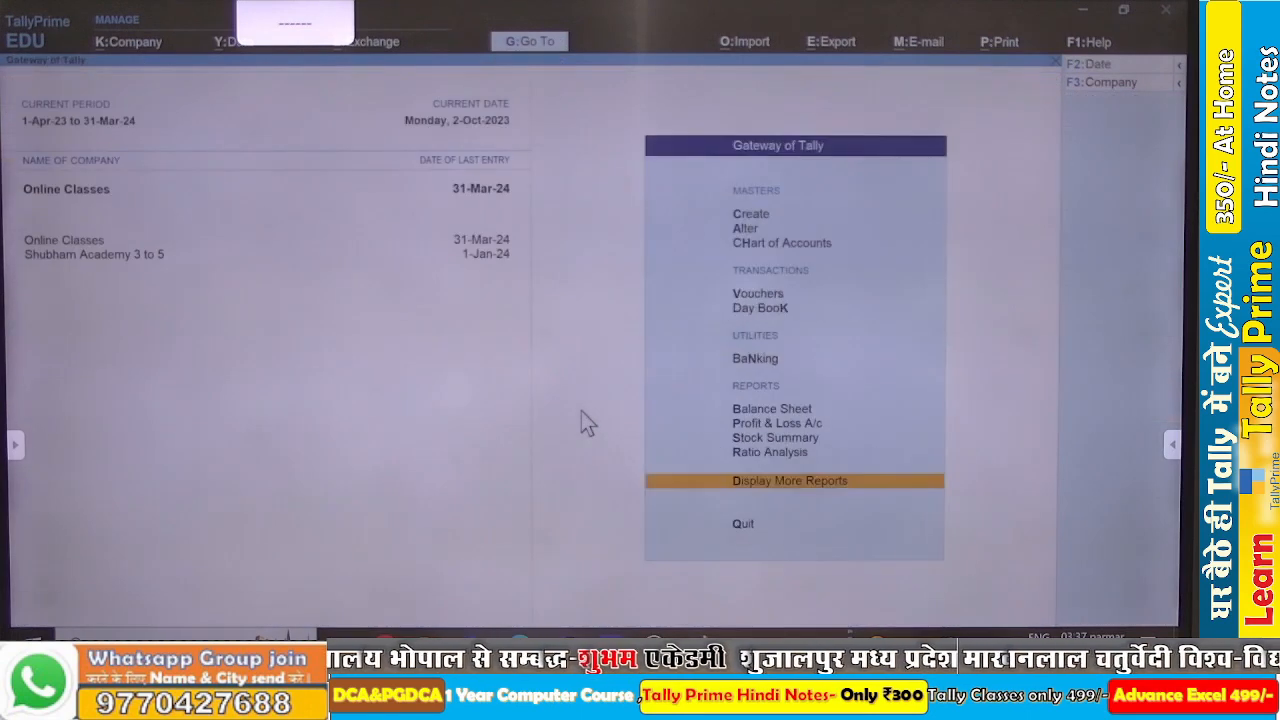
{"action": "key", "text": "Escape"}
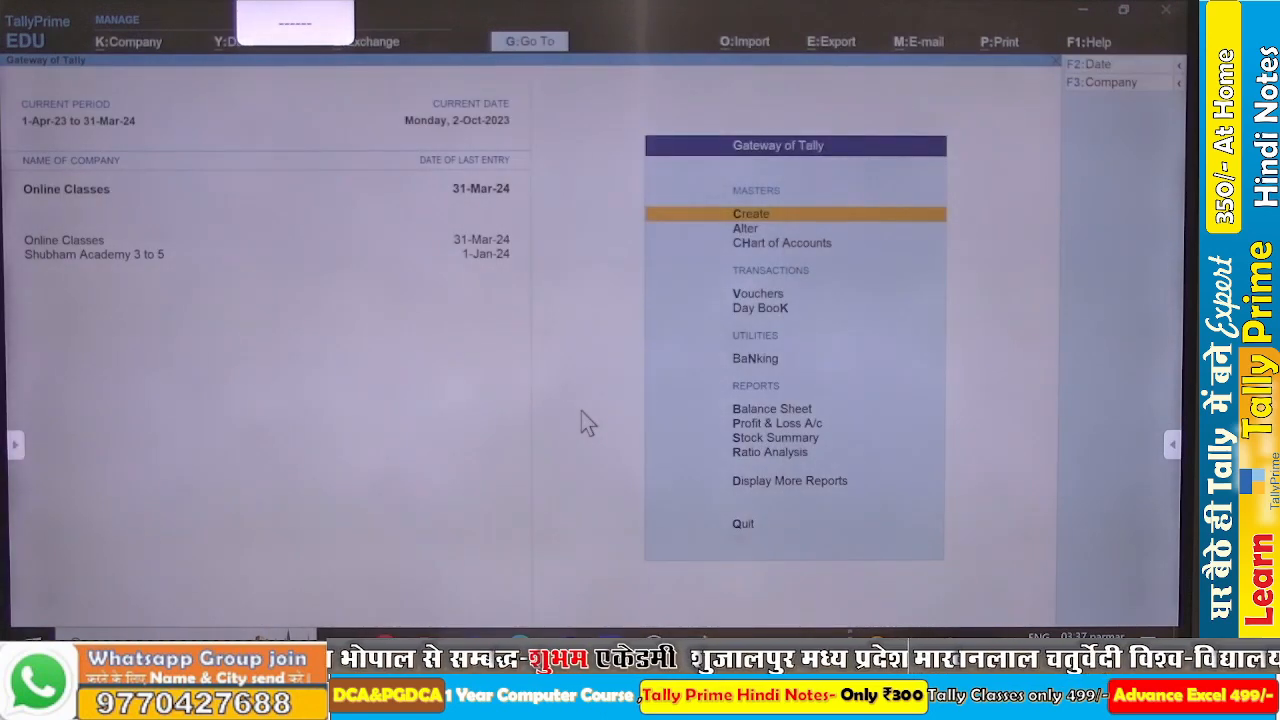
{"action": "key", "text": "v"}
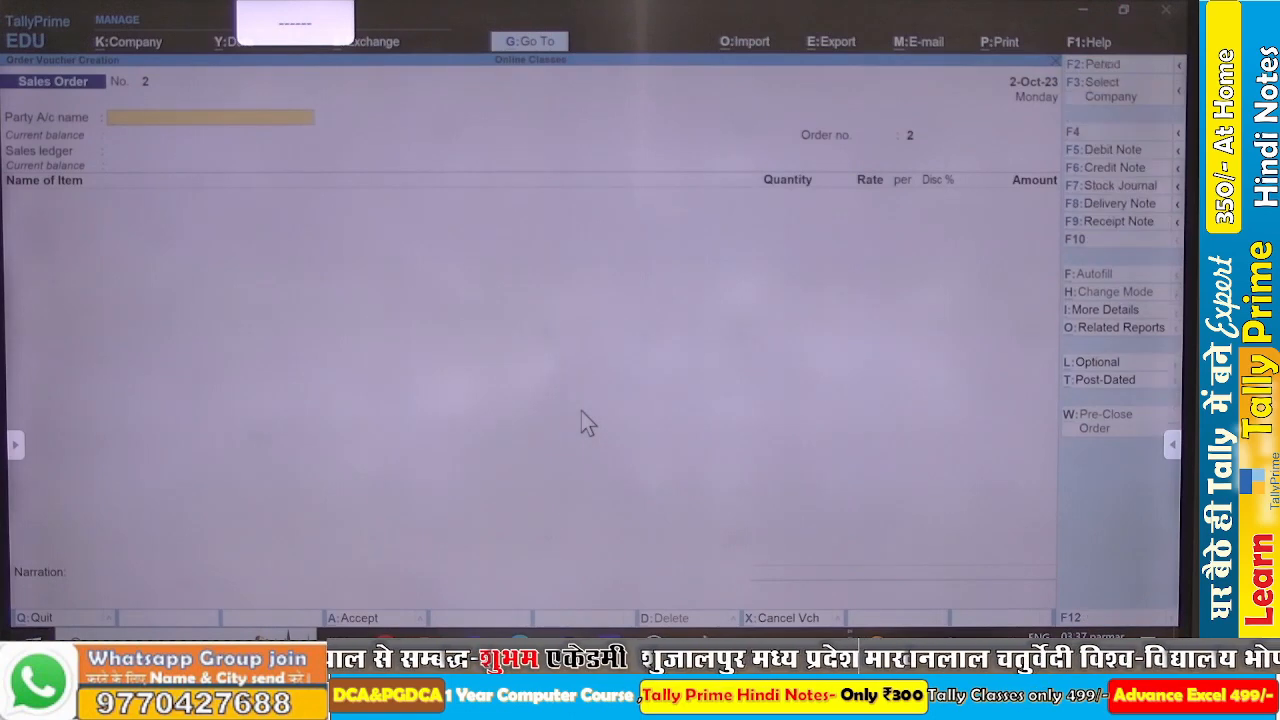
{"action": "key", "text": "alt+F8"}
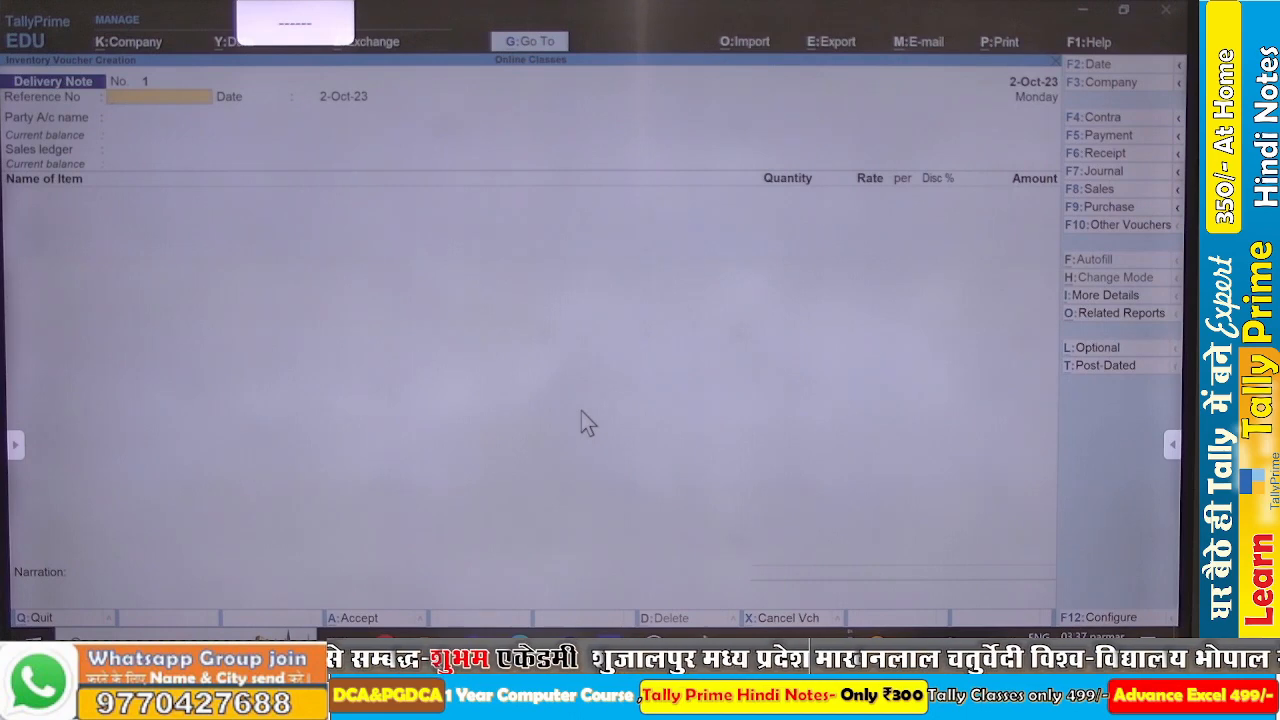
Enter the sales order's number as the delivery note's reference, and set Star Computer as party account with its default party details.
{"action": "type", "text": "6"}
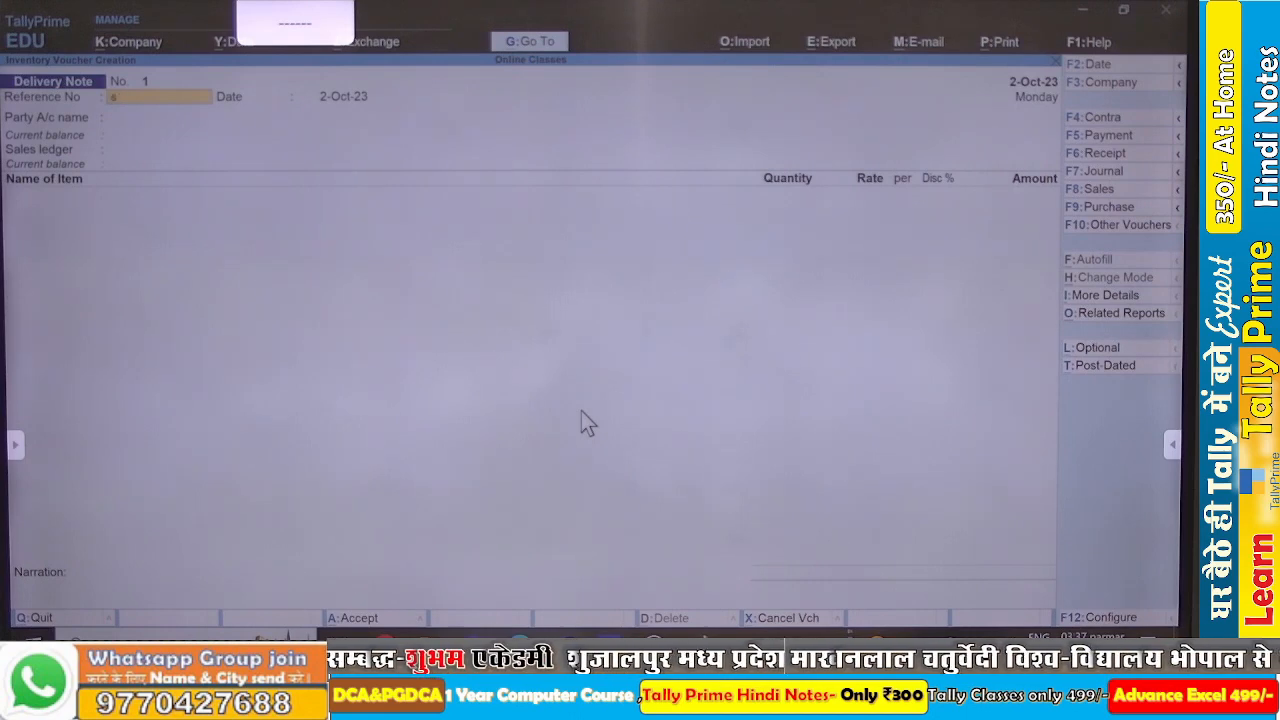
{"action": "type", "text": "01"}
{"action": "key", "text": "Return"}
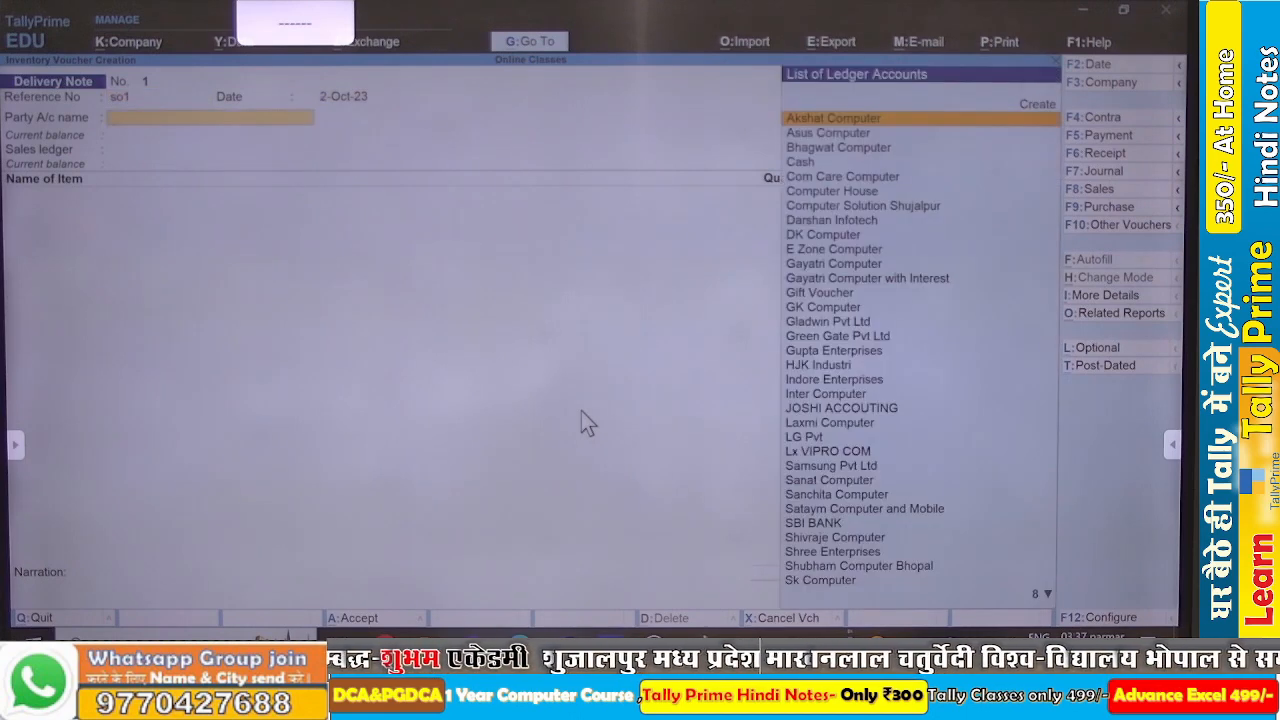
{"action": "type", "text": "st"}
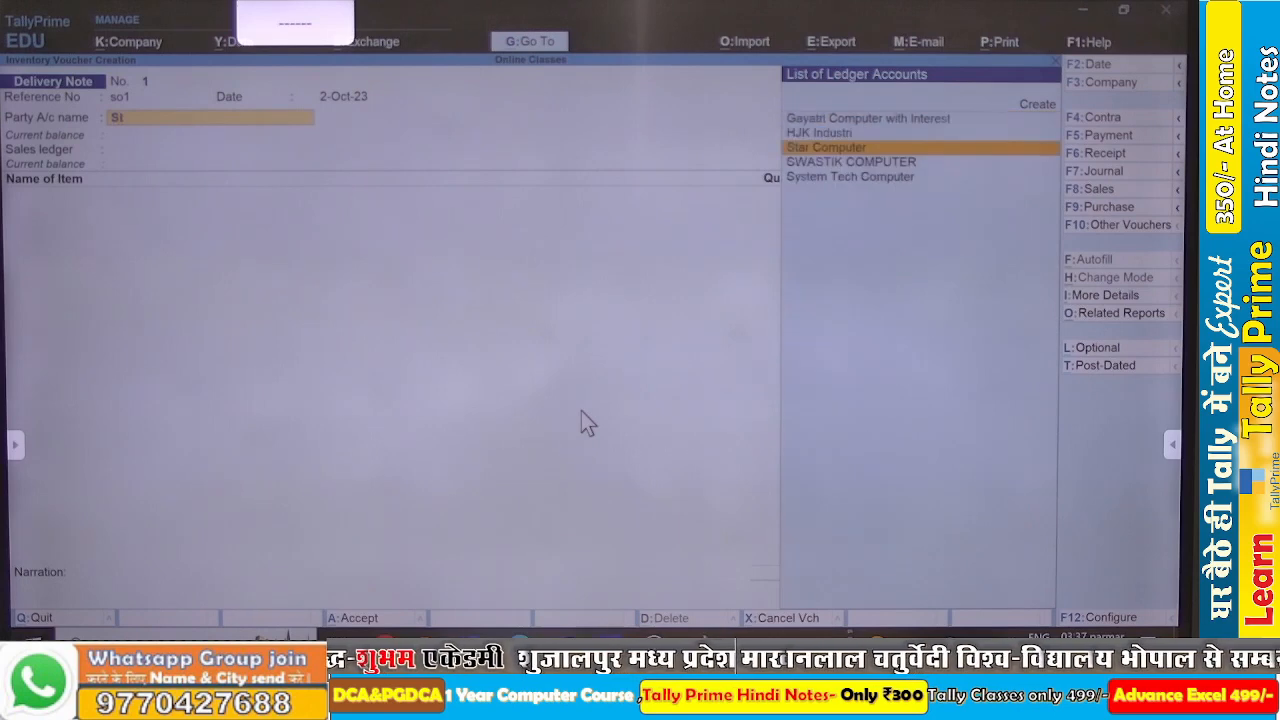
{"action": "key", "text": "Return"}
{"action": "key", "text": "ctrl+a"}
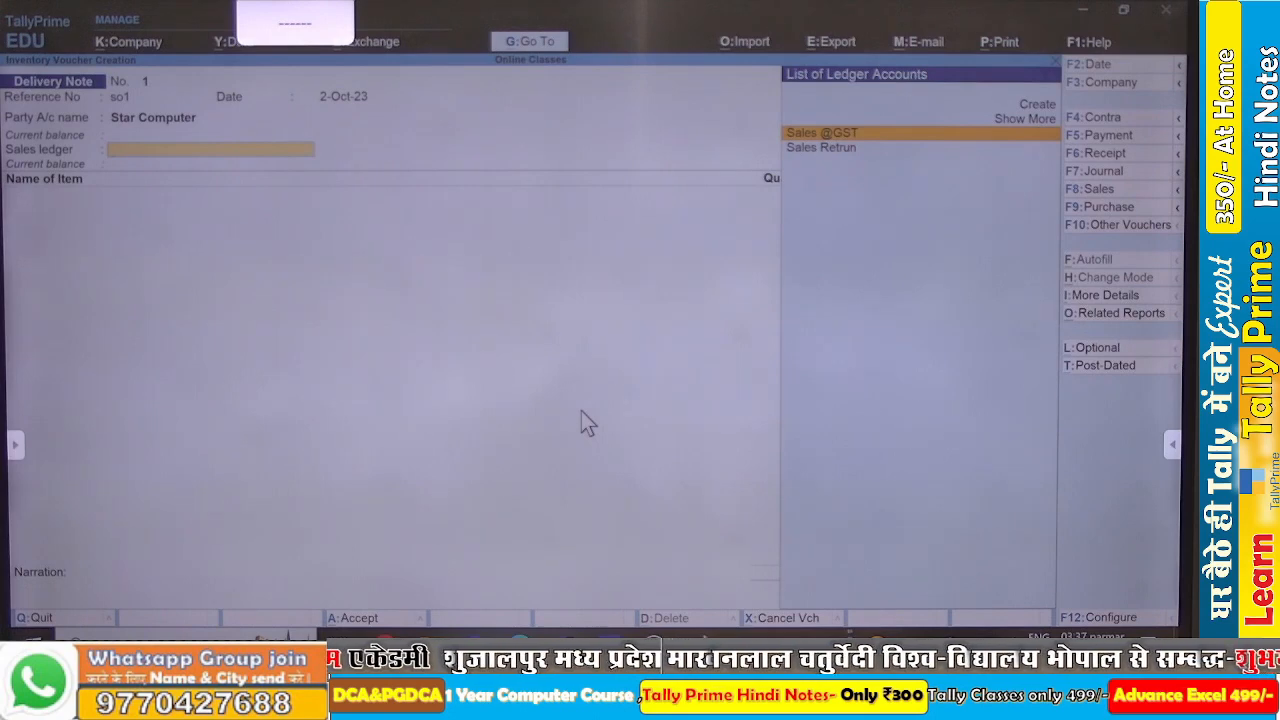
Select Sales Retrun as the delivery note's sales ledger, with Sales Taxable as its tax classification.
{"action": "key", "text": "Down"}
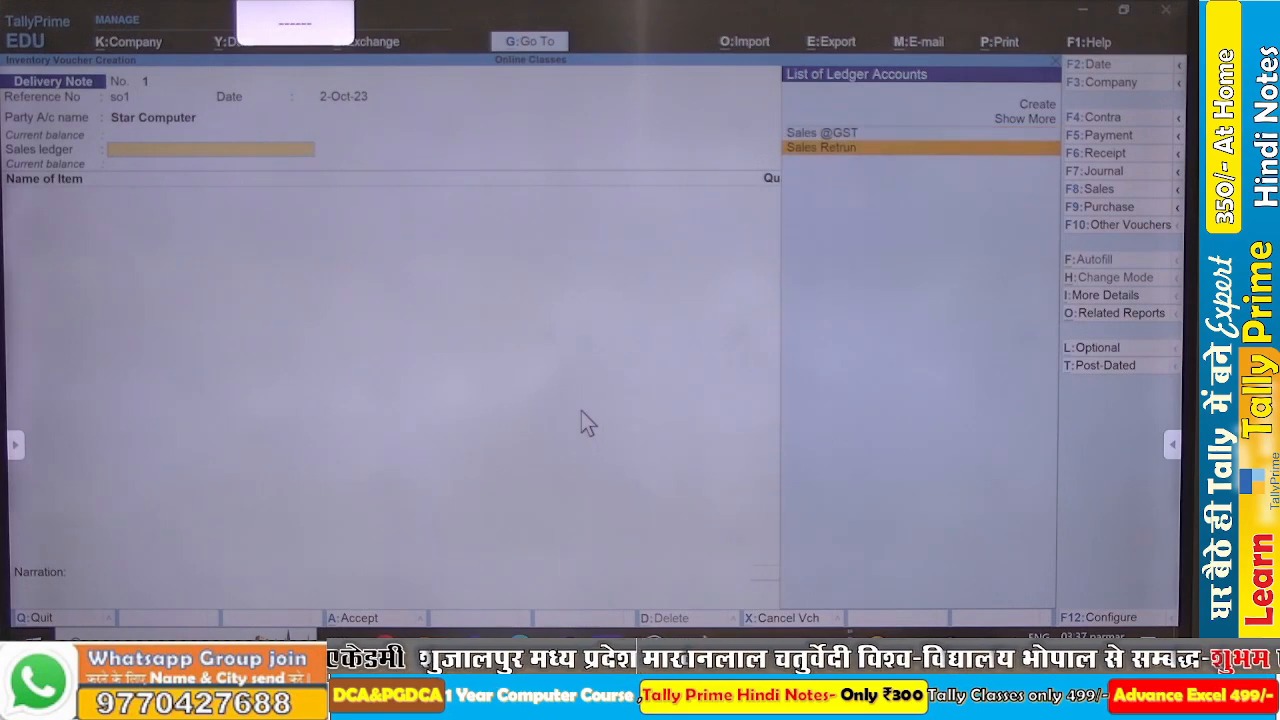
{"action": "key", "text": "Return"}
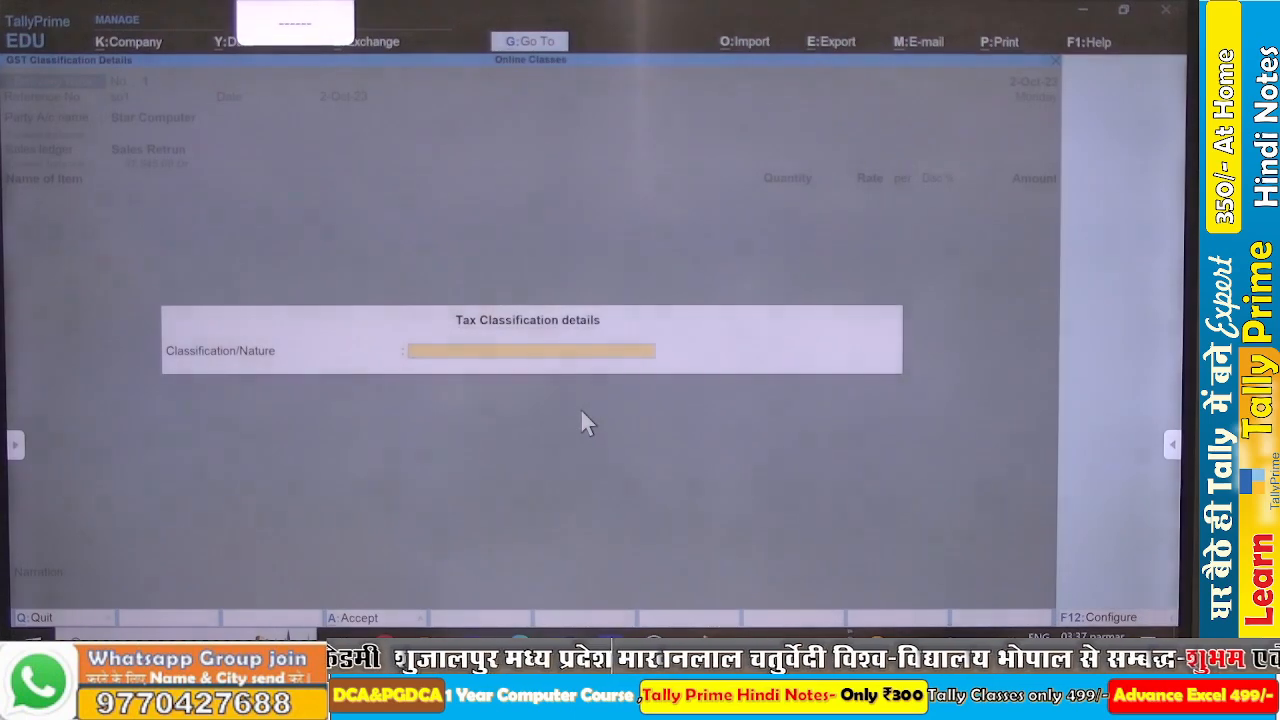
{"action": "type", "text": "Sa"}
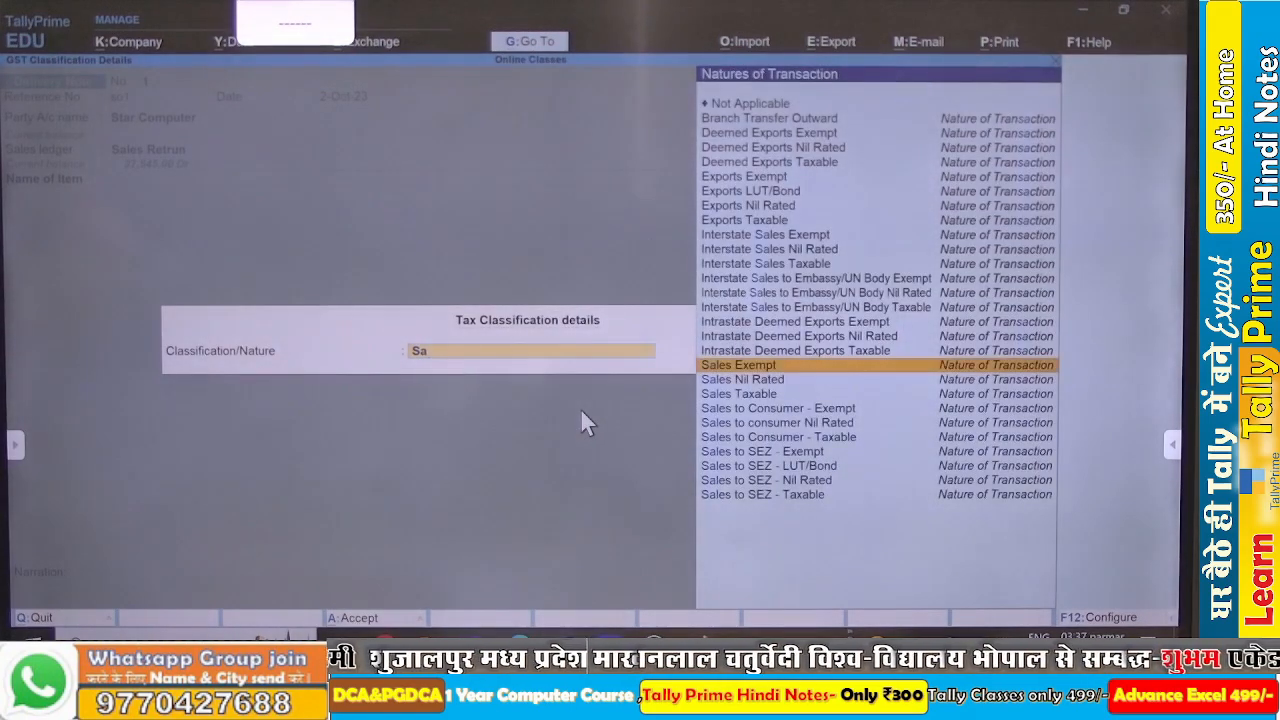
{"action": "key", "text": "Down"}
{"action": "key", "text": "Down"}
{"action": "key", "text": "Return"}
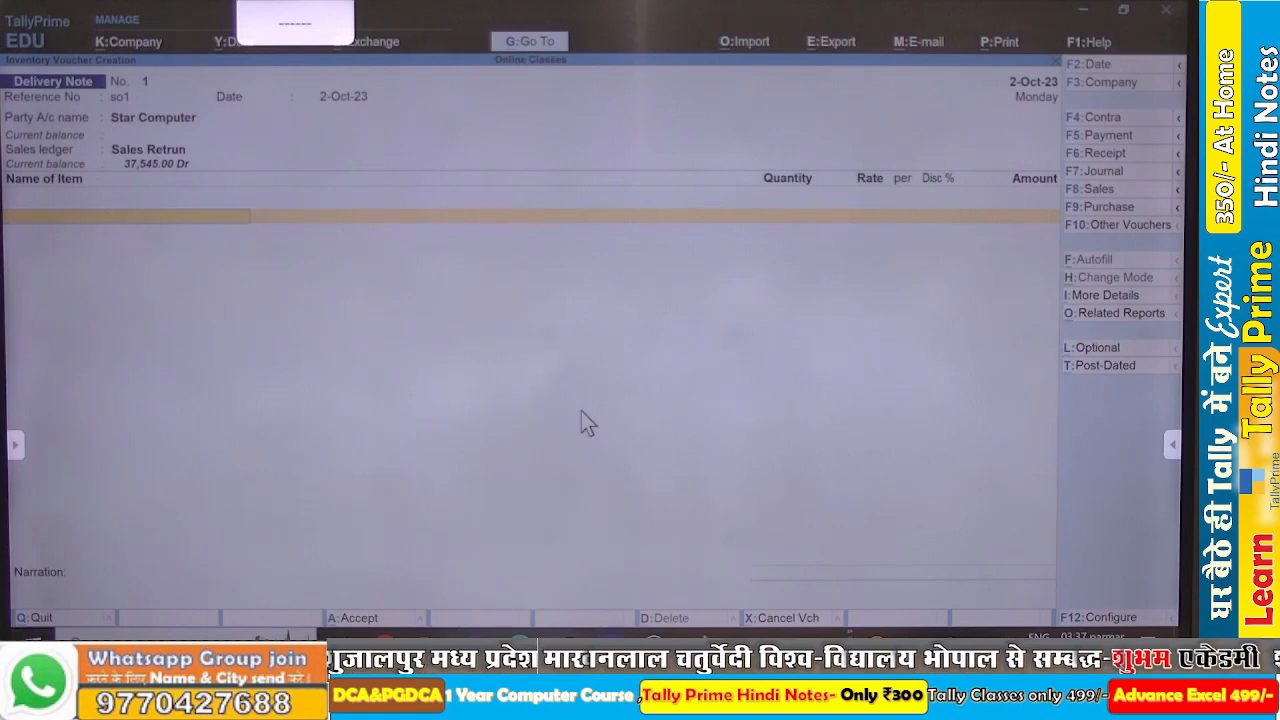
Add HP Pendrive as the delivery note's first item and select the tracking number that matches the voucher's reference.
{"action": "key", "text": "alt+Tab"}
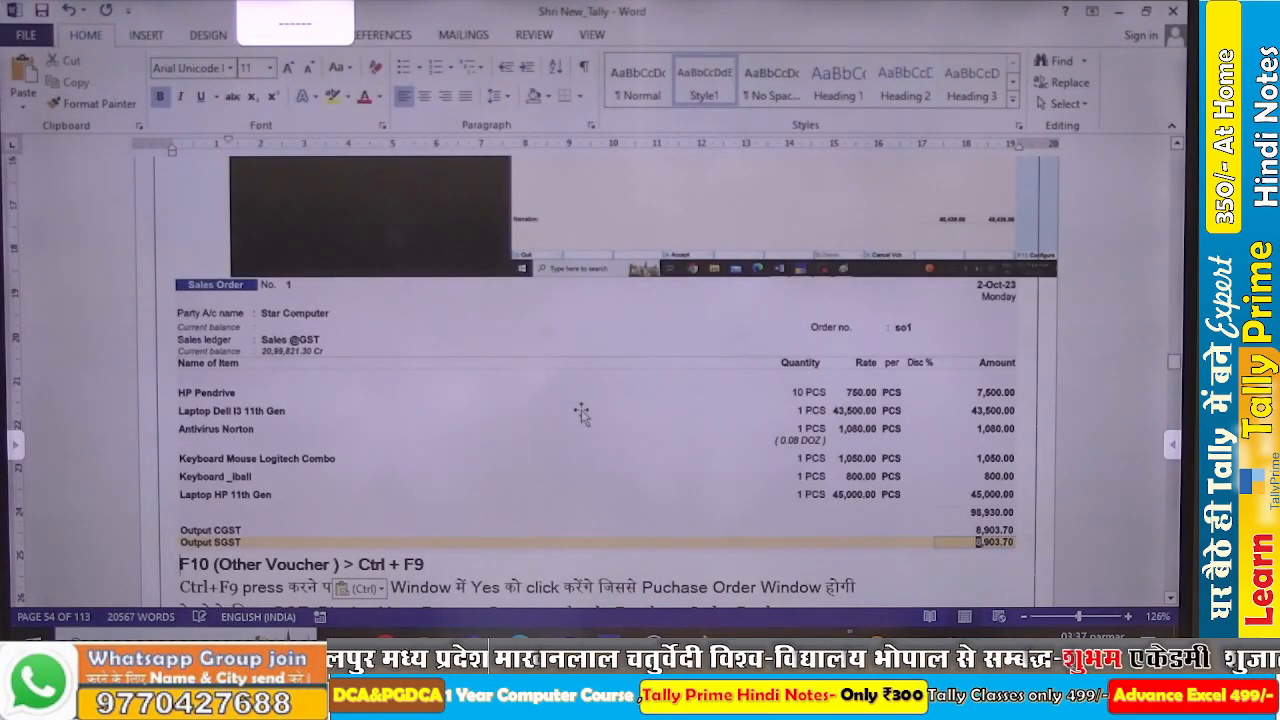
{"action": "key", "text": "alt+Tab"}
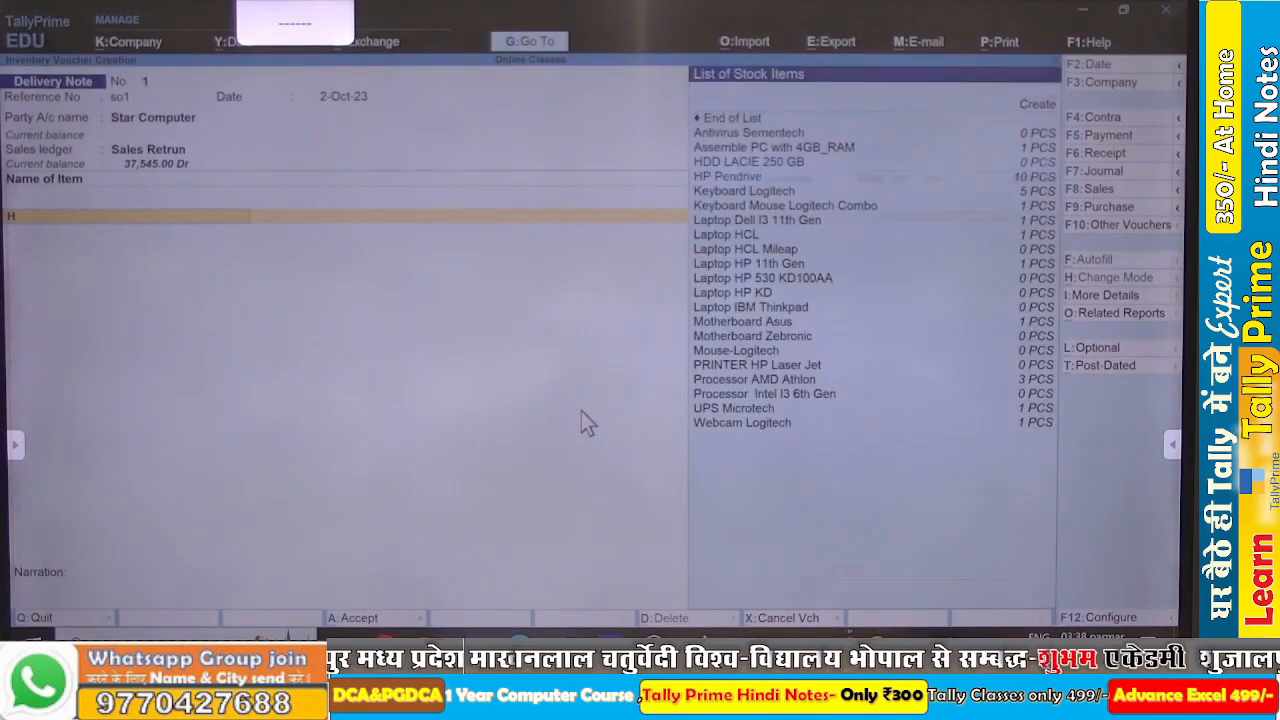
{"action": "type", "text": "Hp"}
{"action": "key", "text": "Return"}
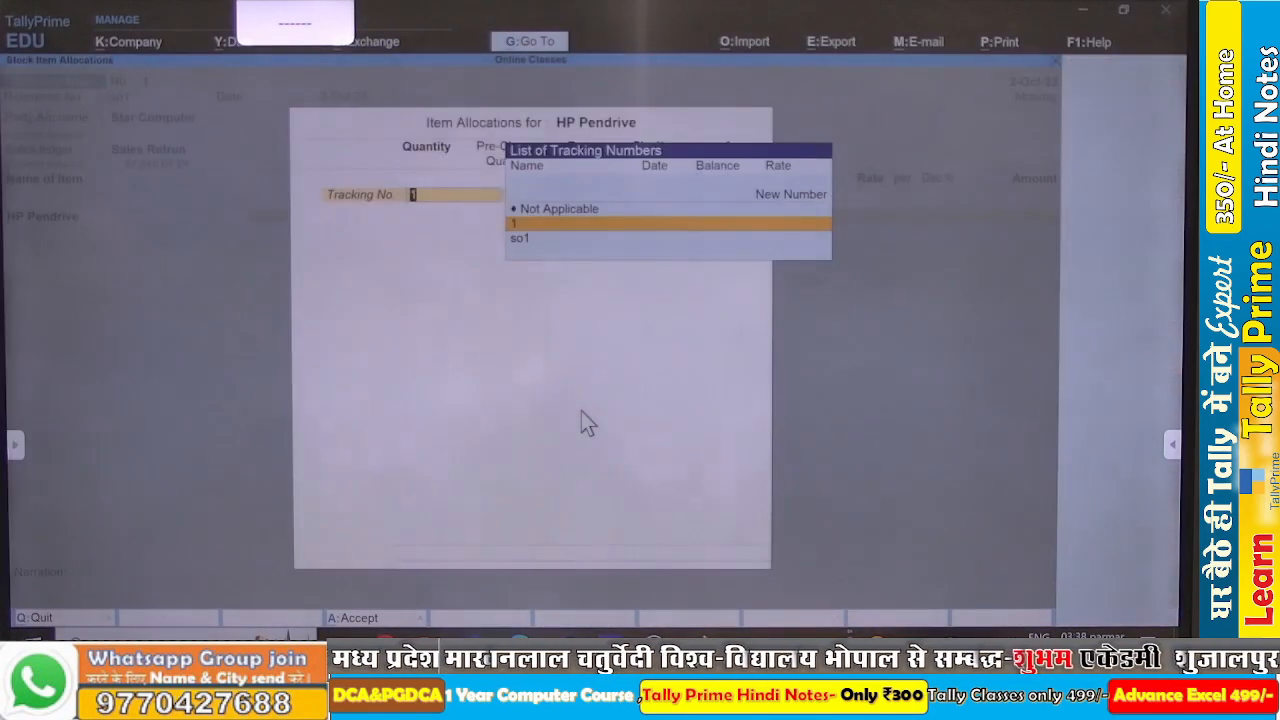
{"action": "key", "text": "Down"}
{"action": "key", "text": "Return"}
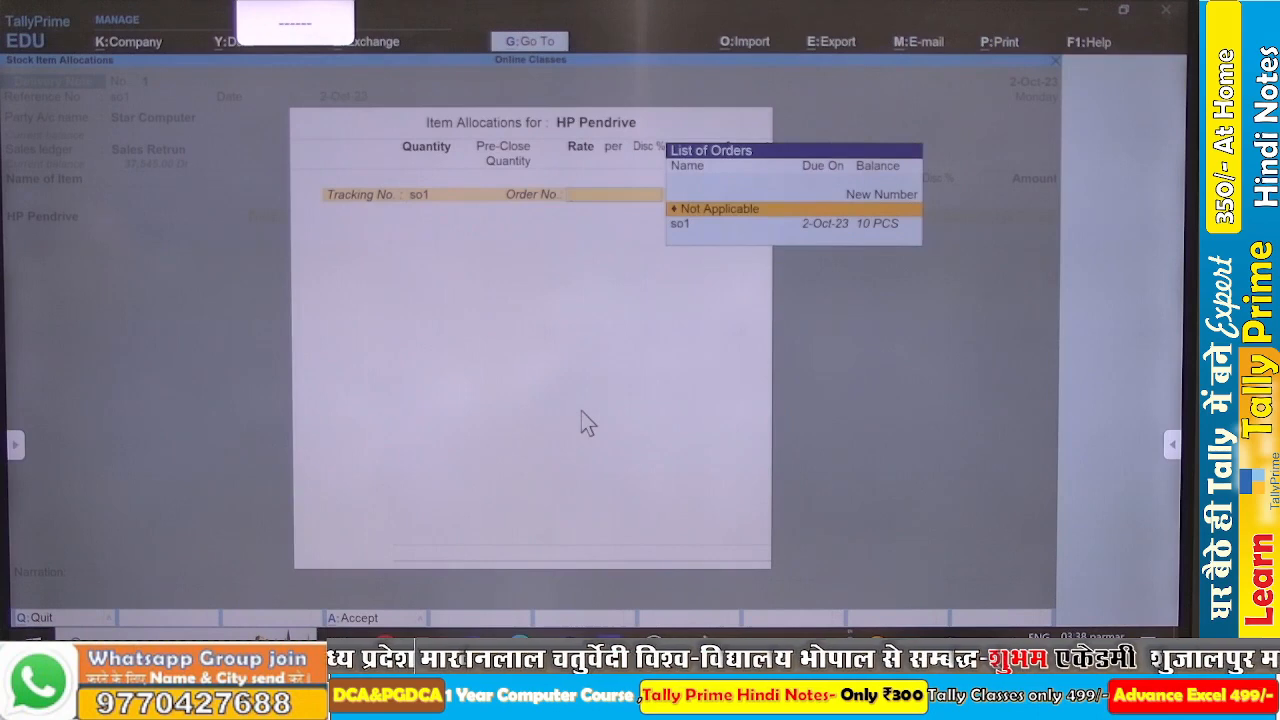
Allocate the HP Pendrive line to Star Computer's pending sales order, accepting 10 PCS at a rate of 750.00.
{"action": "key", "text": "Down"}
{"action": "key", "text": "Return"}
{"action": "key", "text": "Return"}
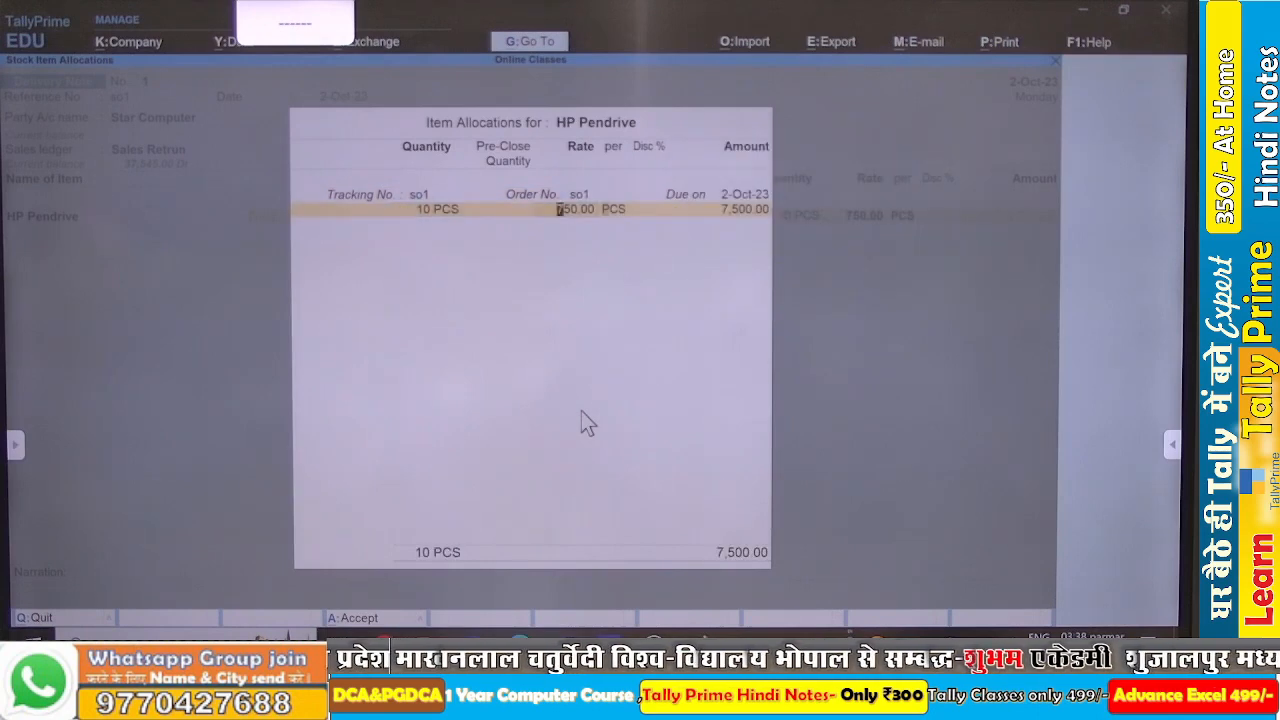
{"action": "key", "text": "Return"}
{"action": "key", "text": "Return"}
{"action": "key", "text": "Return"}
{"action": "key", "text": "Return"}
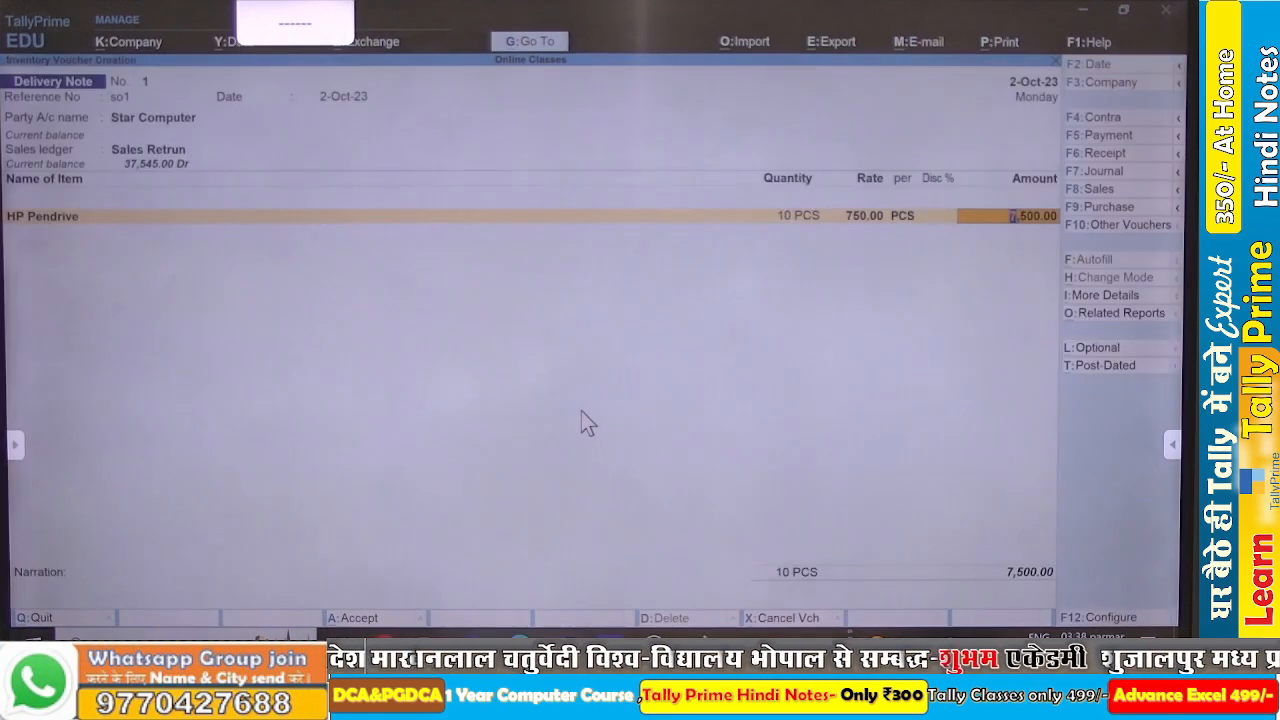
Check the sales order's items in the Word notes and add Laptop Dell I3 11th Gen as the delivery note's second item in TallyPrime.
{"action": "key", "text": "Return"}
{"action": "key", "text": "alt+Tab"}
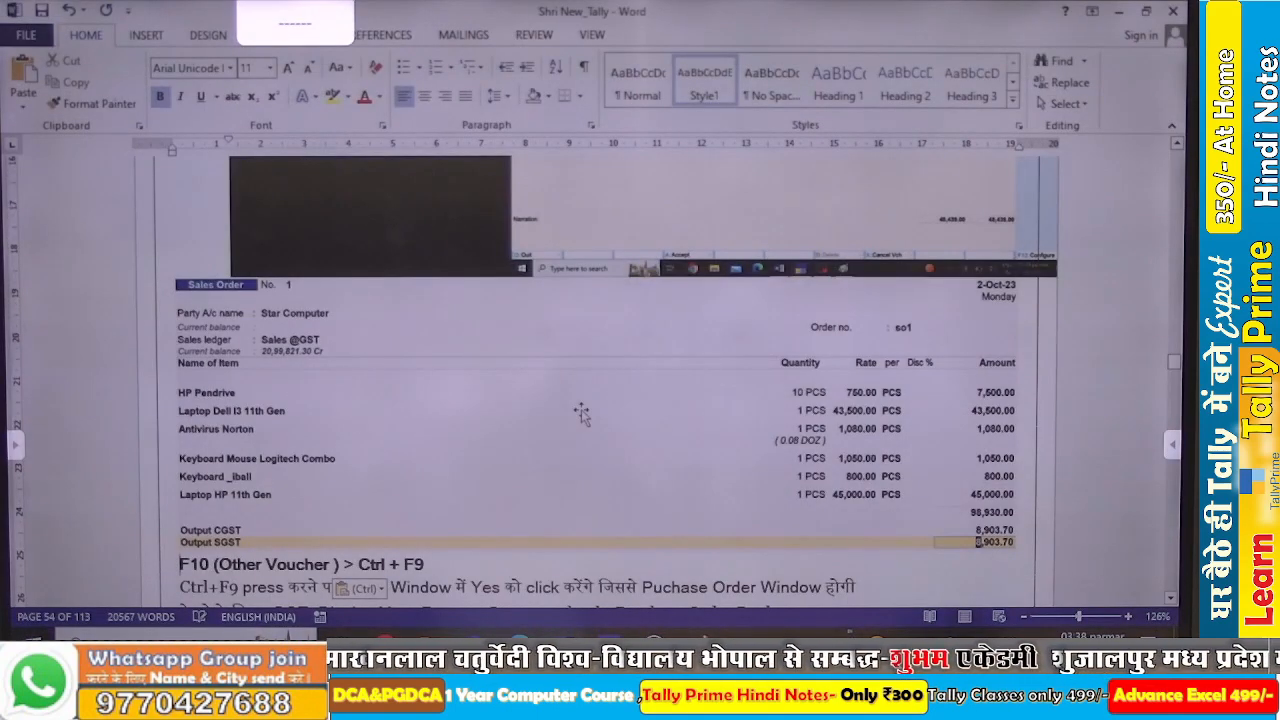
{"action": "key", "text": "alt+Tab"}
{"action": "type", "text": "La"}
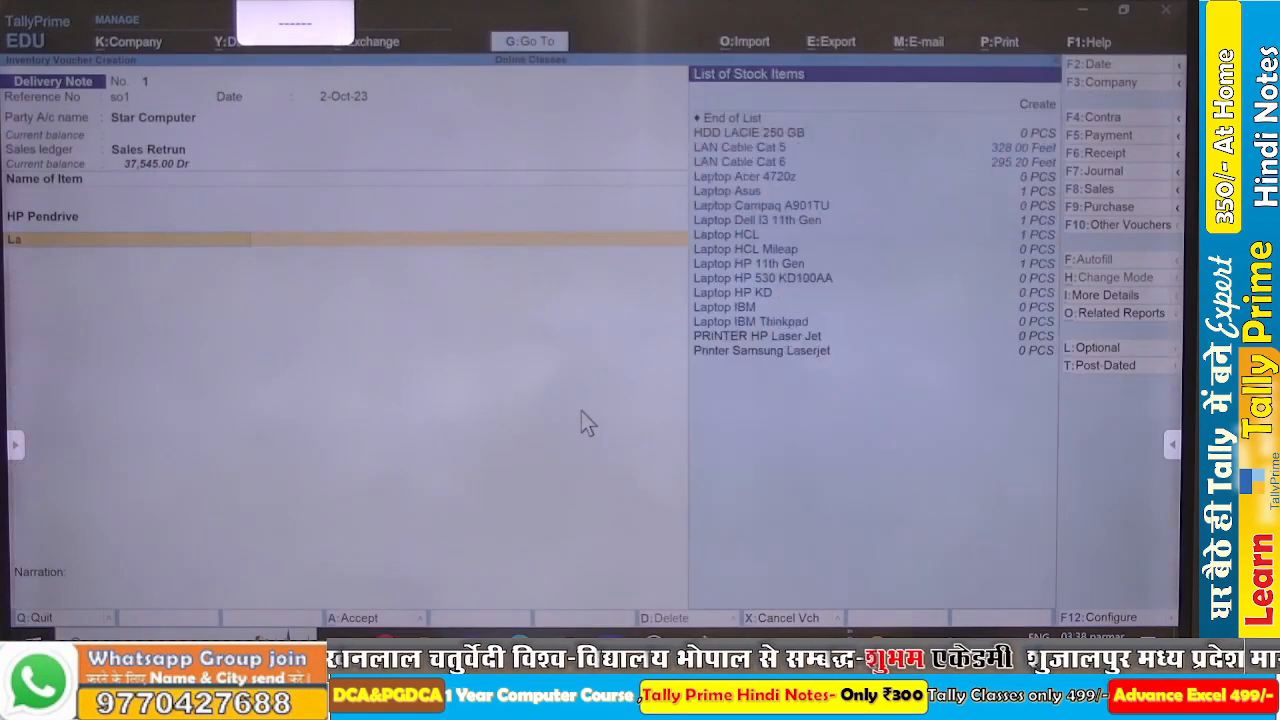
{"action": "key", "text": "Down"}
{"action": "key", "text": "Down"}
{"action": "key", "text": "Down"}
{"action": "key", "text": "Down"}
{"action": "key", "text": "Down"}
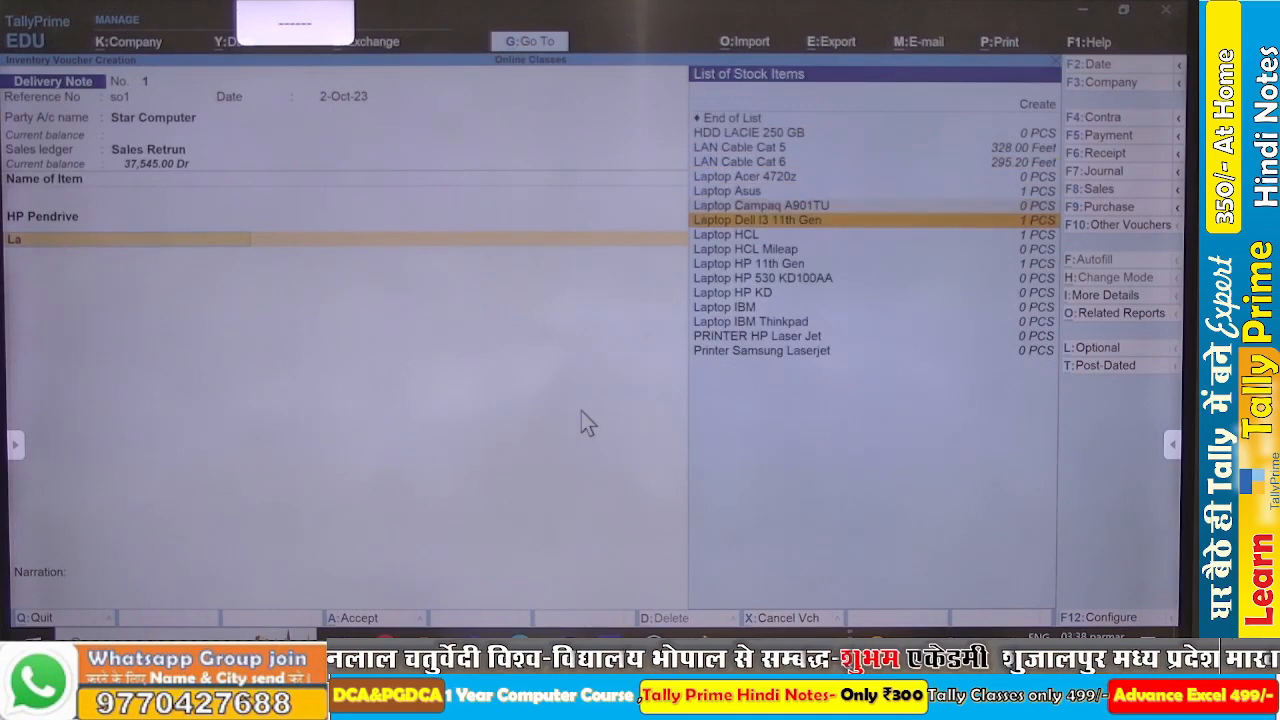
{"action": "key", "text": "Return"}
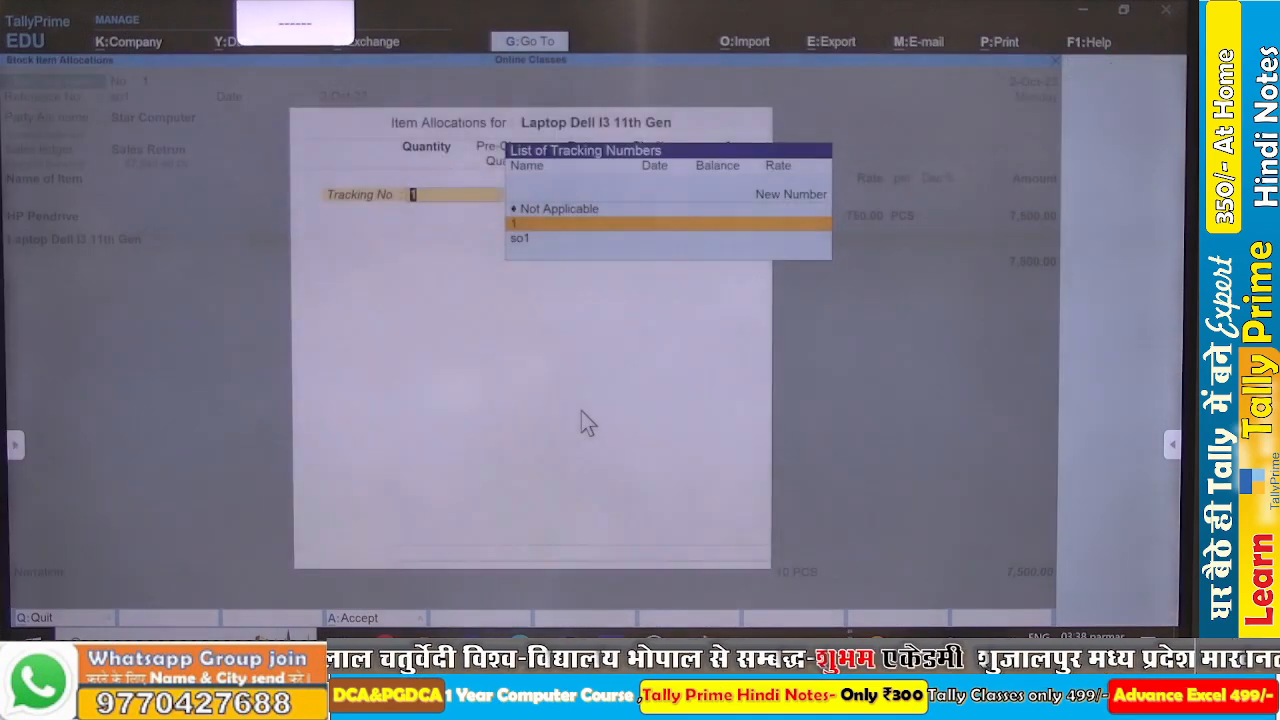
Allocate the Laptop Dell I3 11th Gen line to the reference's tracking number and Star Computer's pending order, accepting 1 PCS at 43,500.00.
{"action": "key", "text": "Down"}
{"action": "key", "text": "Return"}
{"action": "key", "text": "Down"}
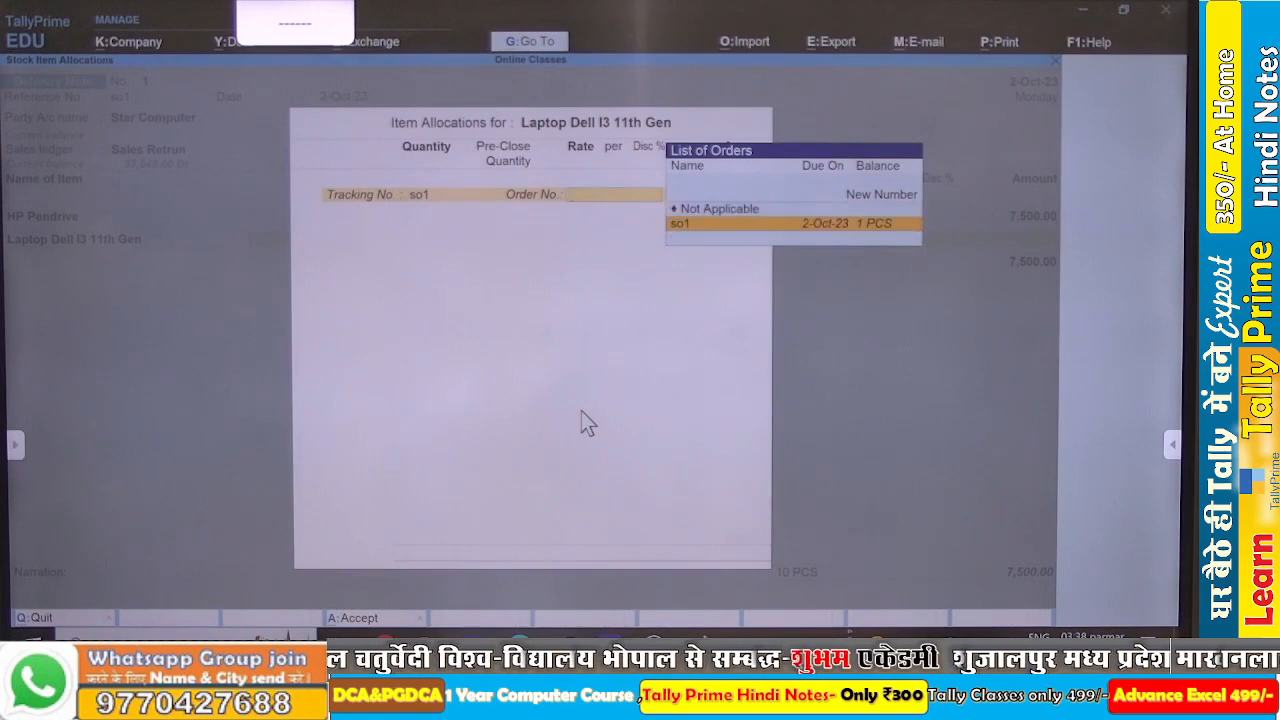
{"action": "key", "text": "Return"}
{"action": "key", "text": "Return"}
{"action": "key", "text": "Return"}
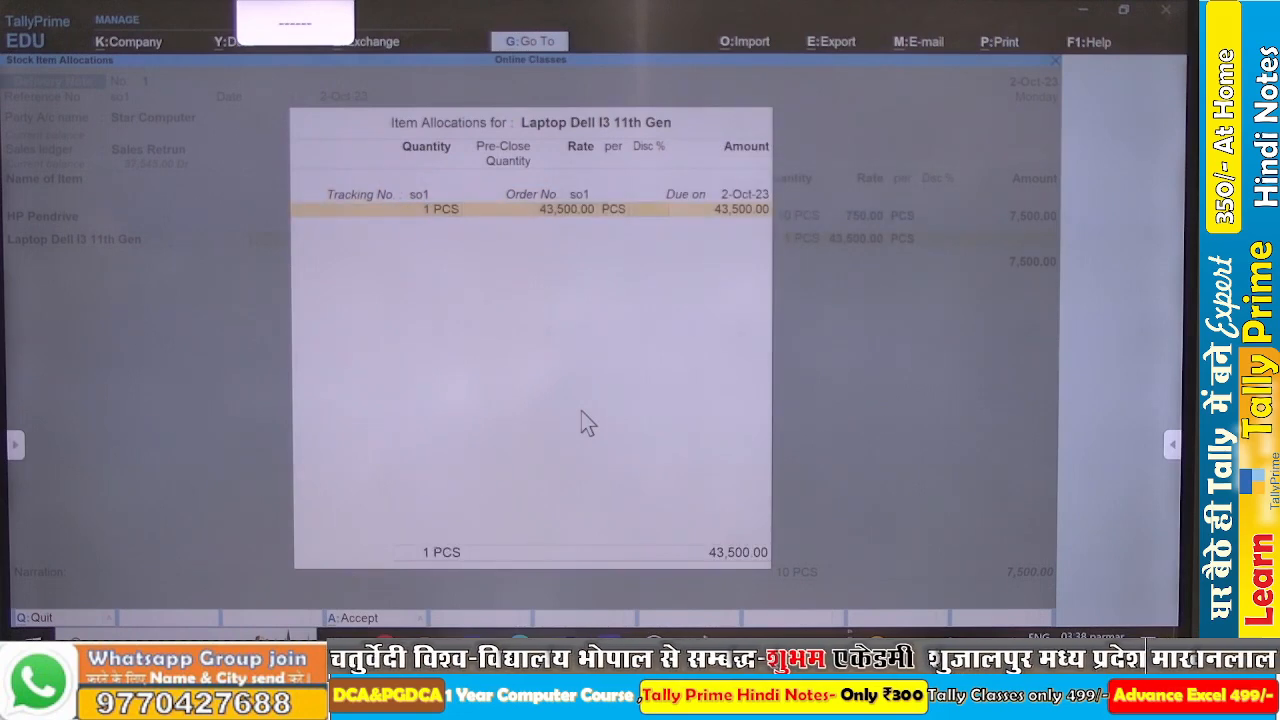
{"action": "key", "text": "Return"}
{"action": "key", "text": "Return"}
{"action": "key", "text": "Return"}
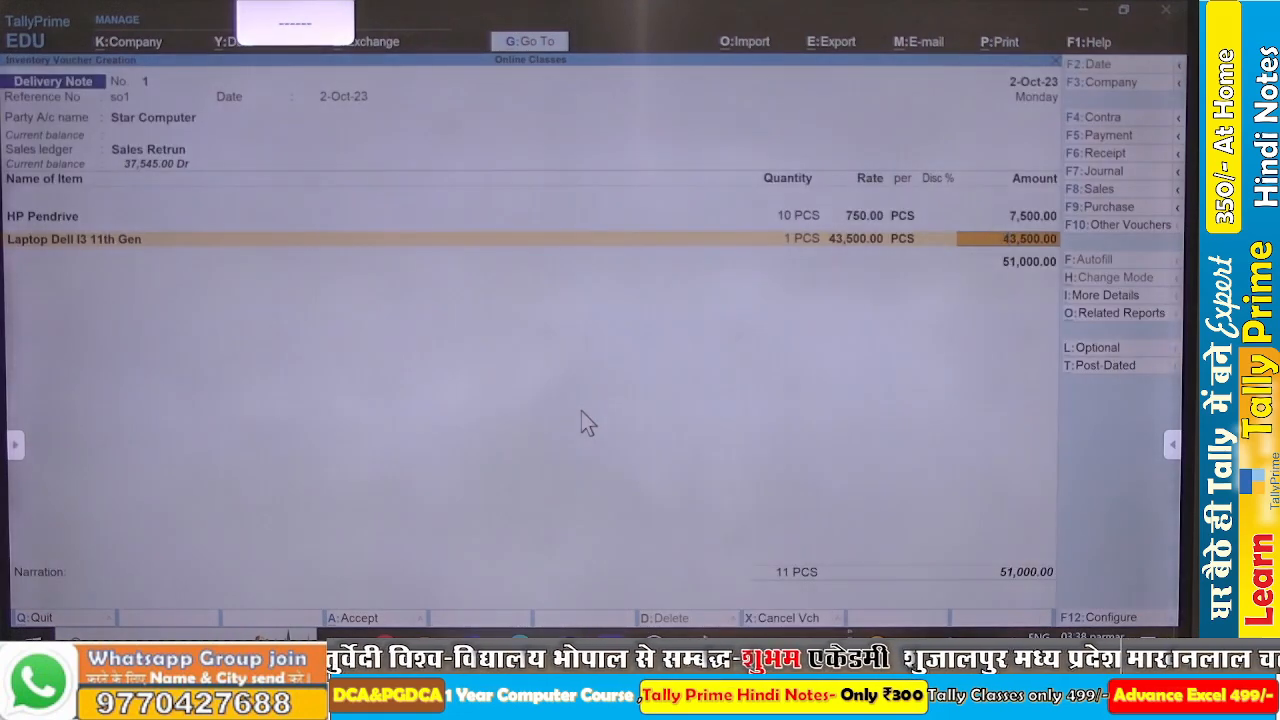
{"action": "key", "text": "Return"}
After checking the Word notes, add Antivirus Norton in TallyPrime, allocated to the matching tracking number and pending sales order, with 1 PCS at 1,080.00.
{"action": "key", "text": "alt+Tab"}
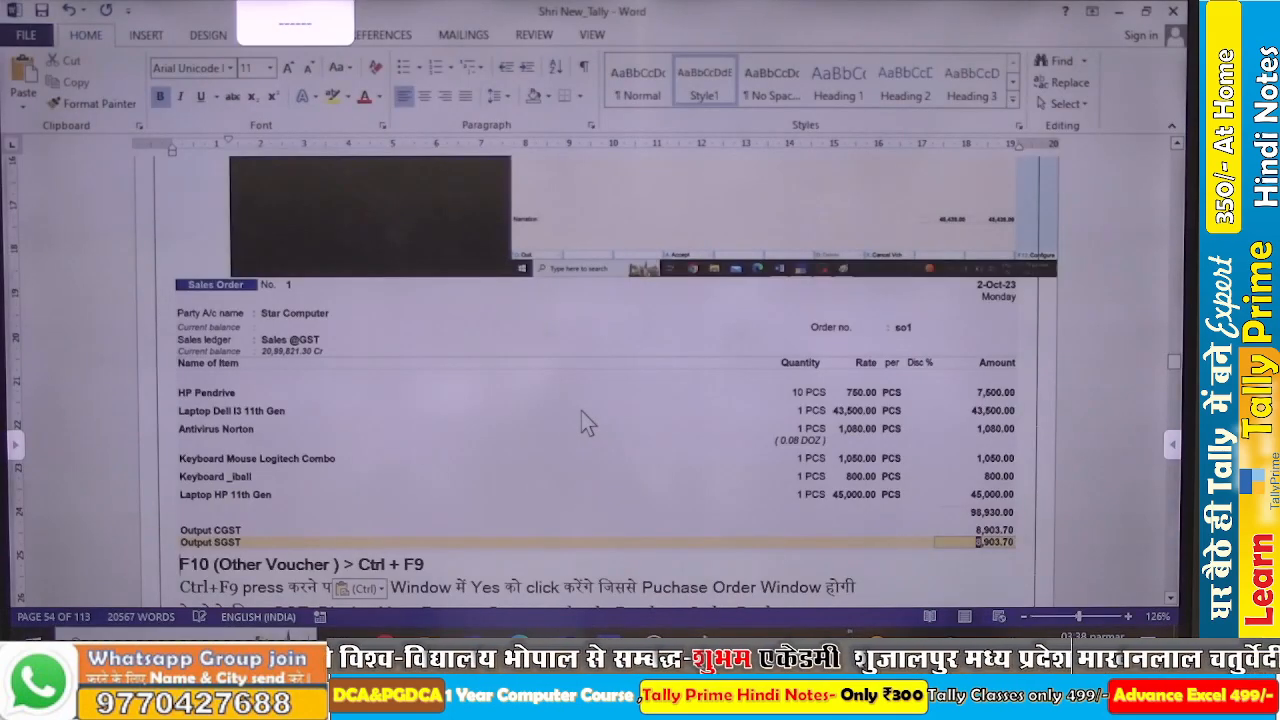
{"action": "key", "text": "alt+Tab"}
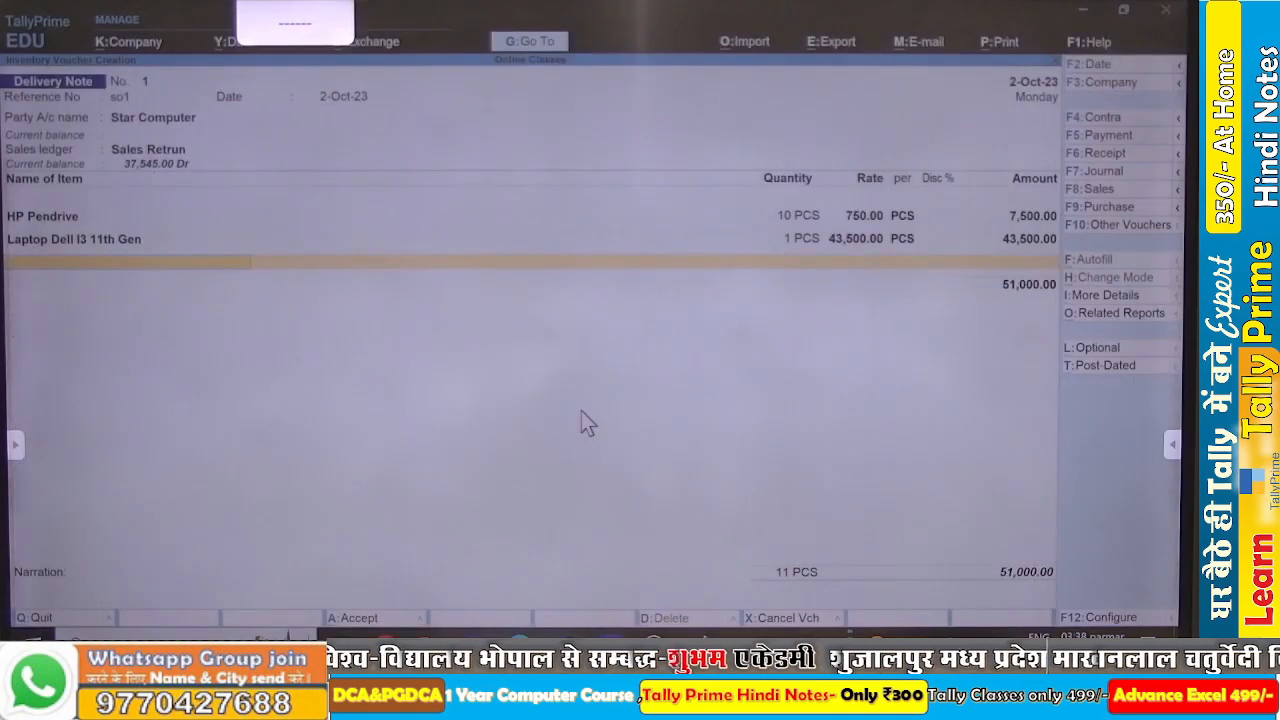
{"action": "type", "text": "An"}
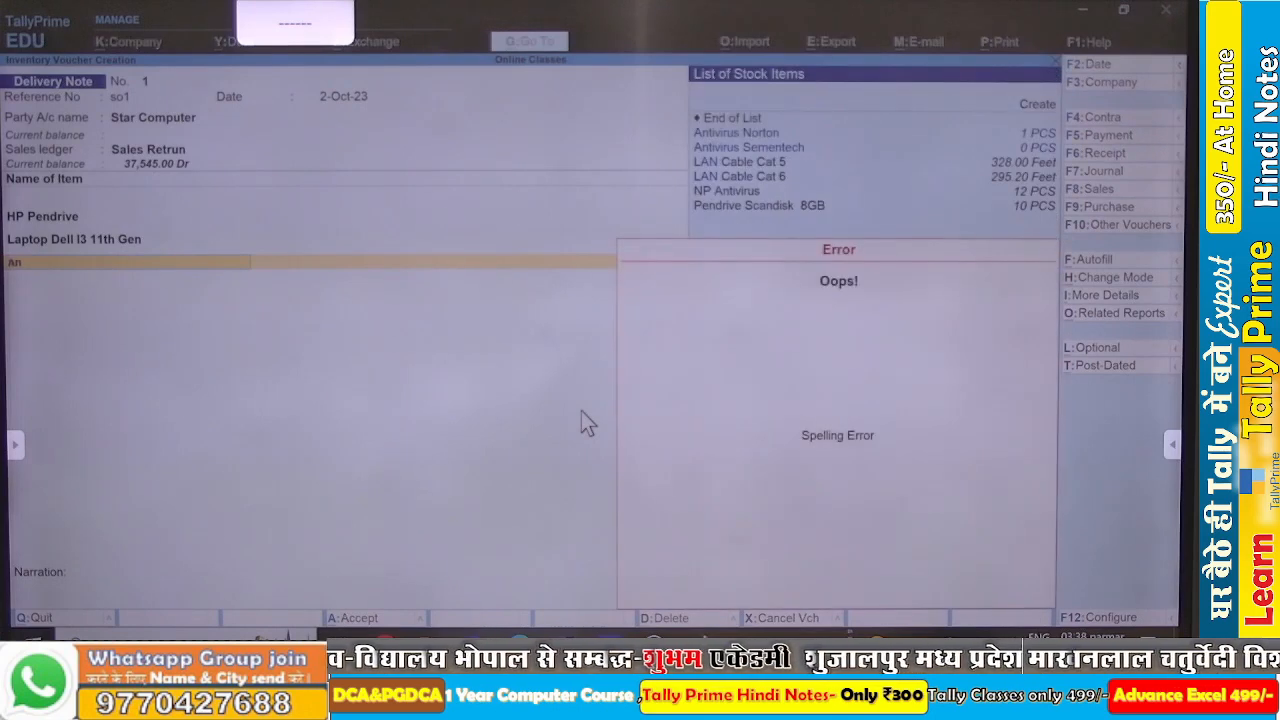
{"action": "key", "text": "Return"}
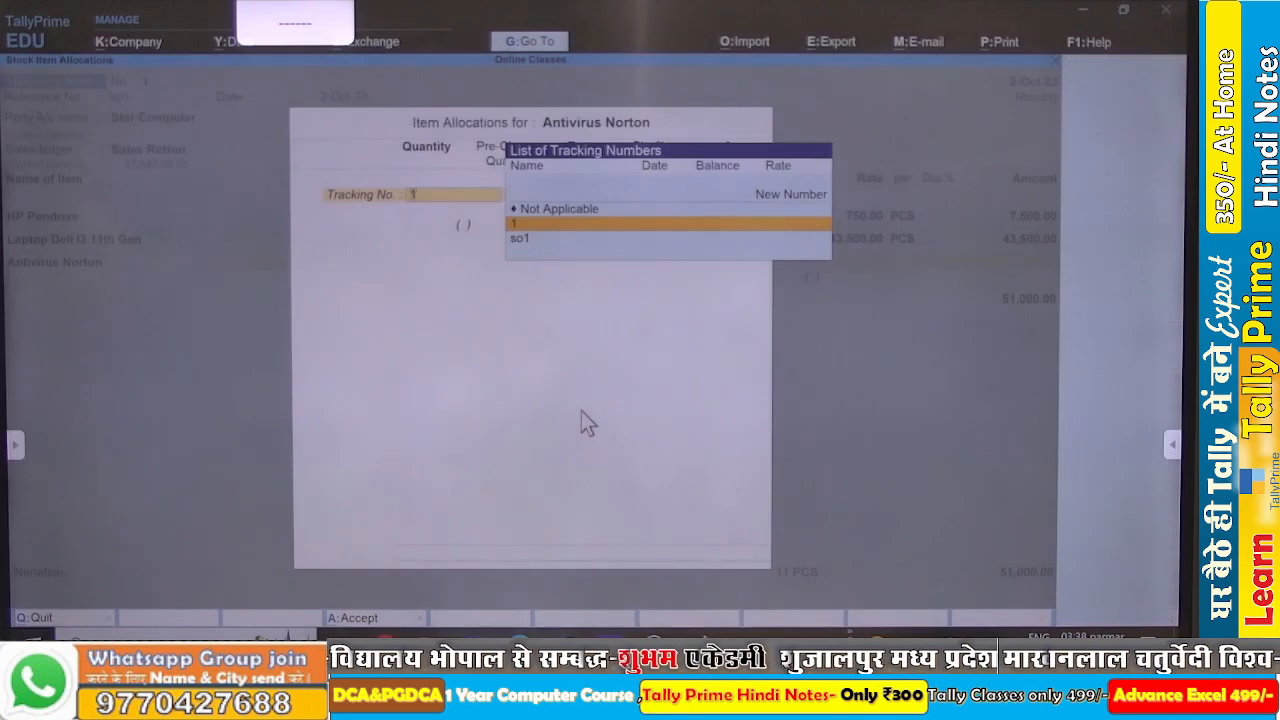
{"action": "key", "text": "Return"}
{"action": "key", "text": "Down"}
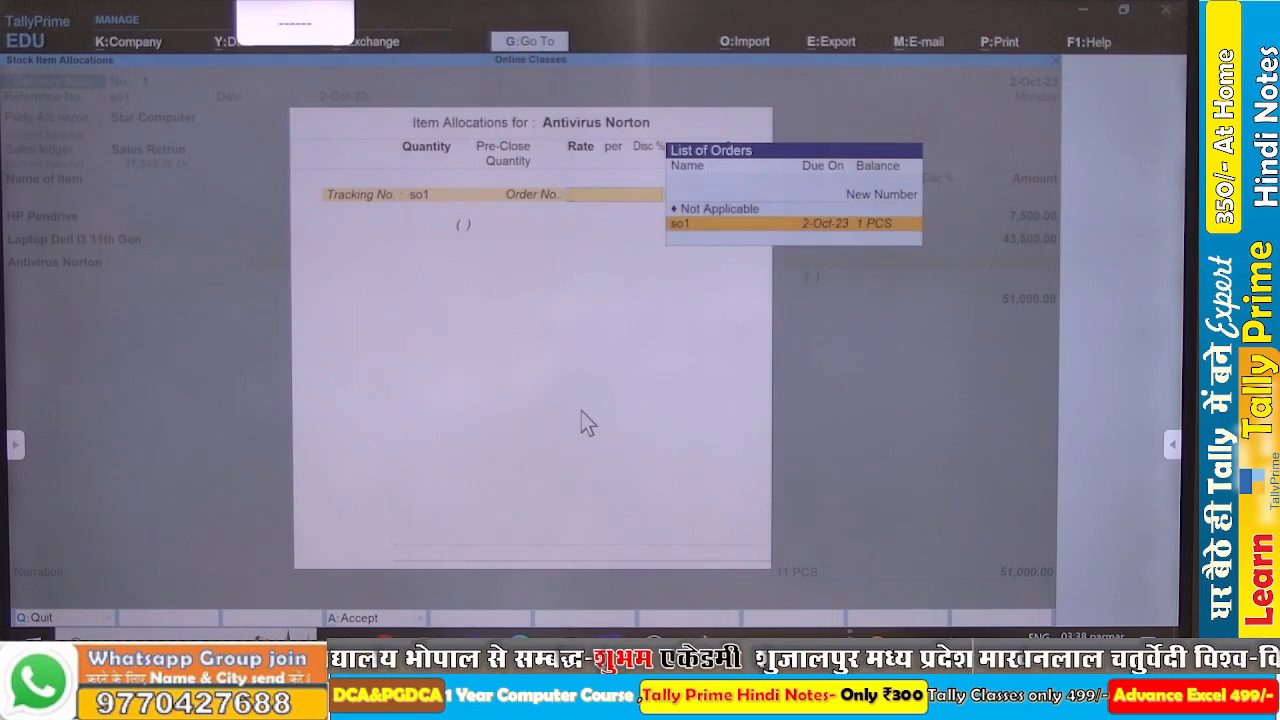
{"action": "key", "text": "Return"}
{"action": "key", "text": "Return"}
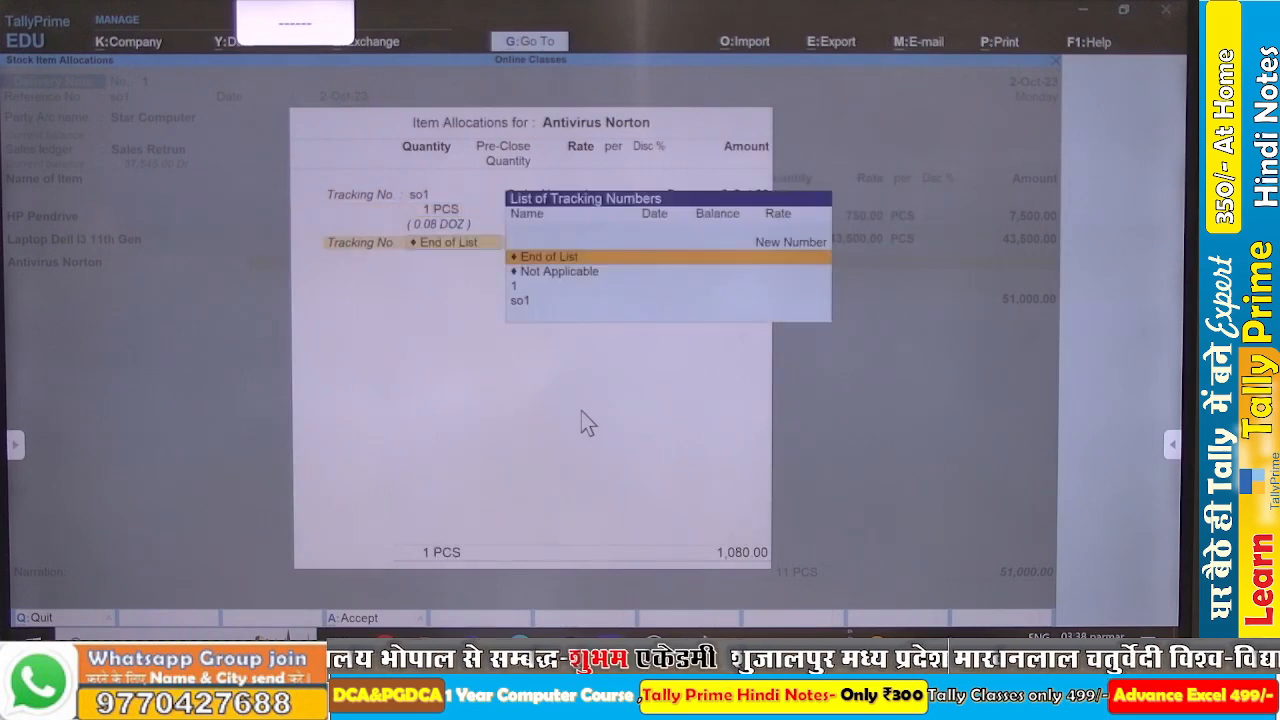
{"action": "key", "text": "Return"}
{"action": "key", "text": "Return"}
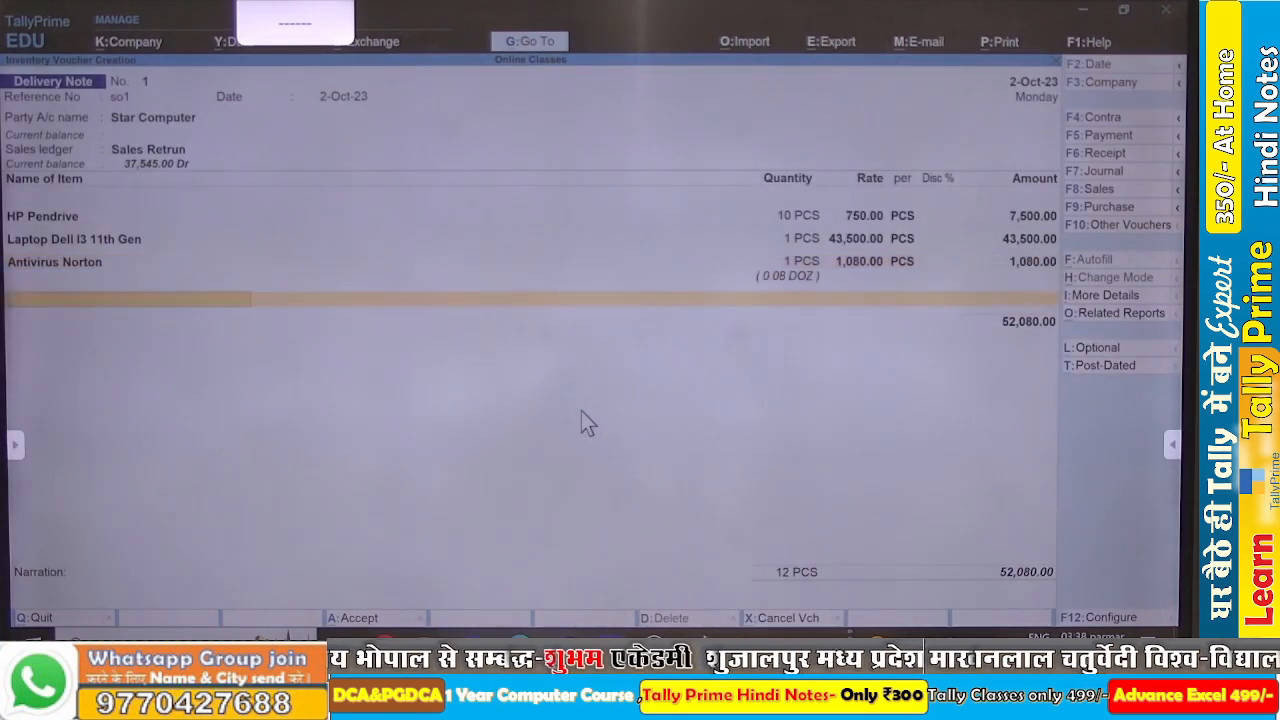
Check the order in the Word notes, and add Keyboard Mouse Logitech Combo to the TallyPrime delivery note with the tracking number matching the reference.
{"action": "key", "text": "alt+Tab"}
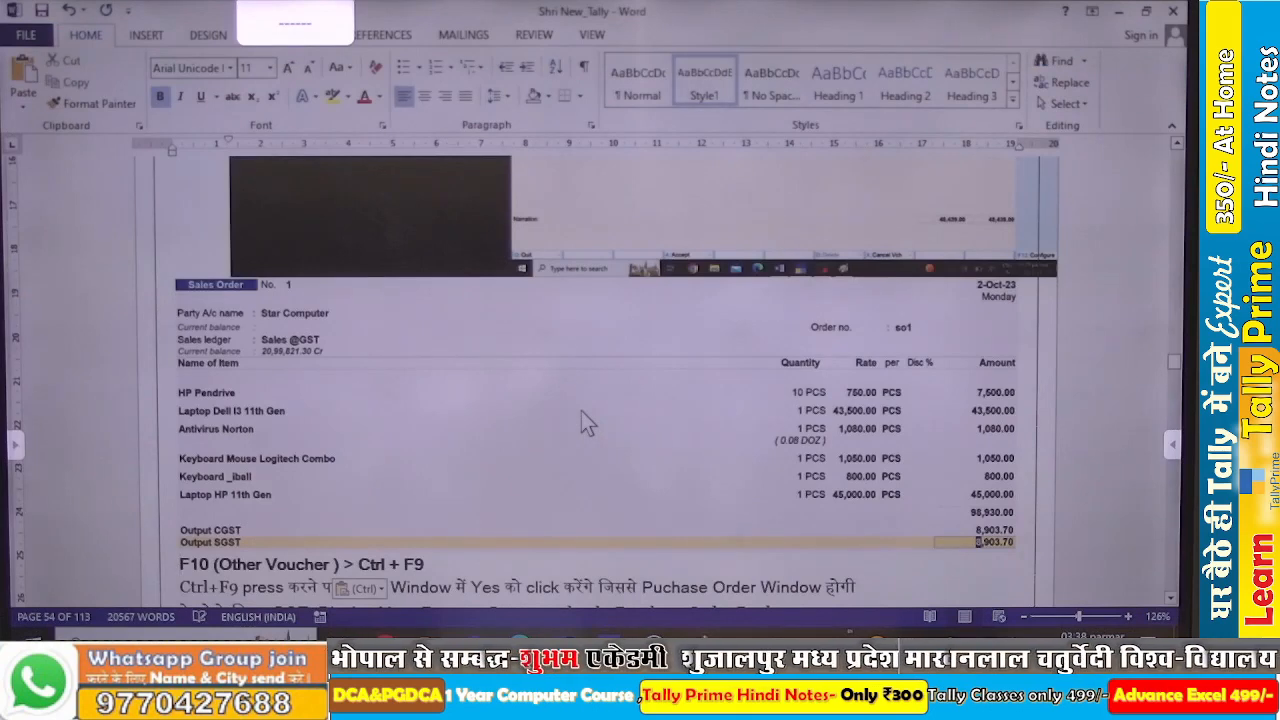
{"action": "key", "text": "alt+Tab"}
{"action": "type", "text": "Key"}
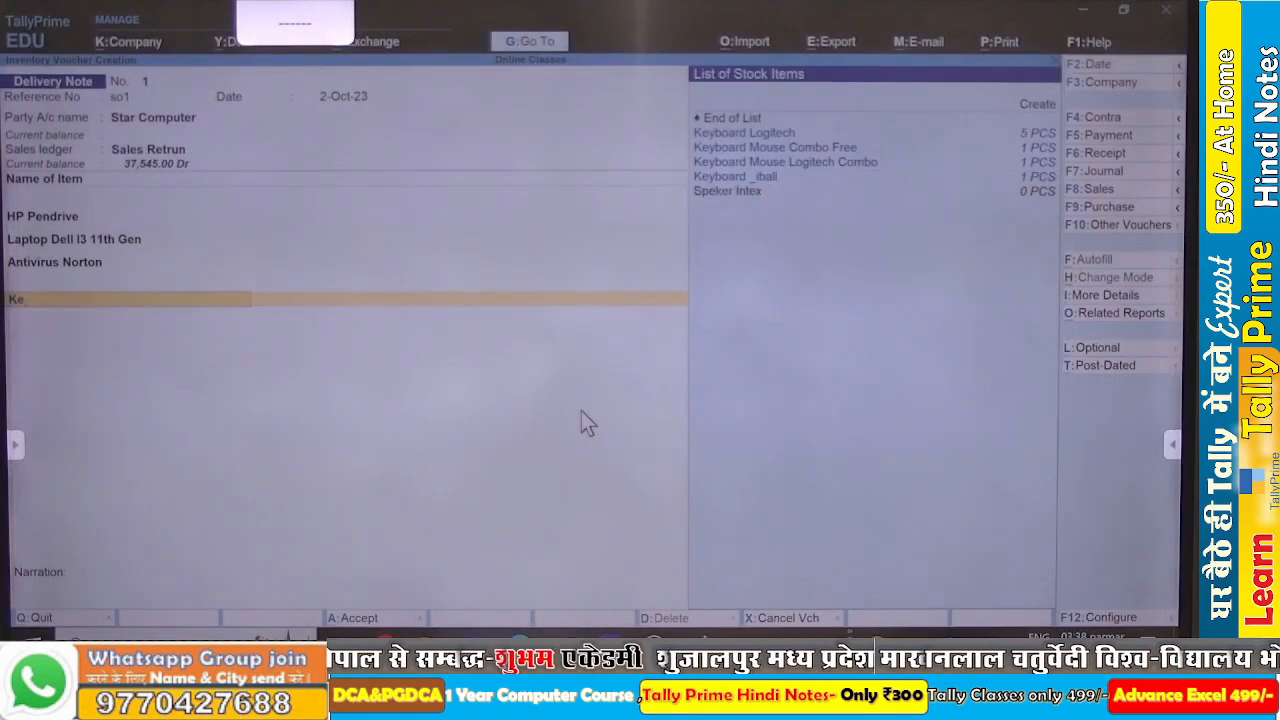
{"action": "key", "text": "Down"}
{"action": "key", "text": "Down"}
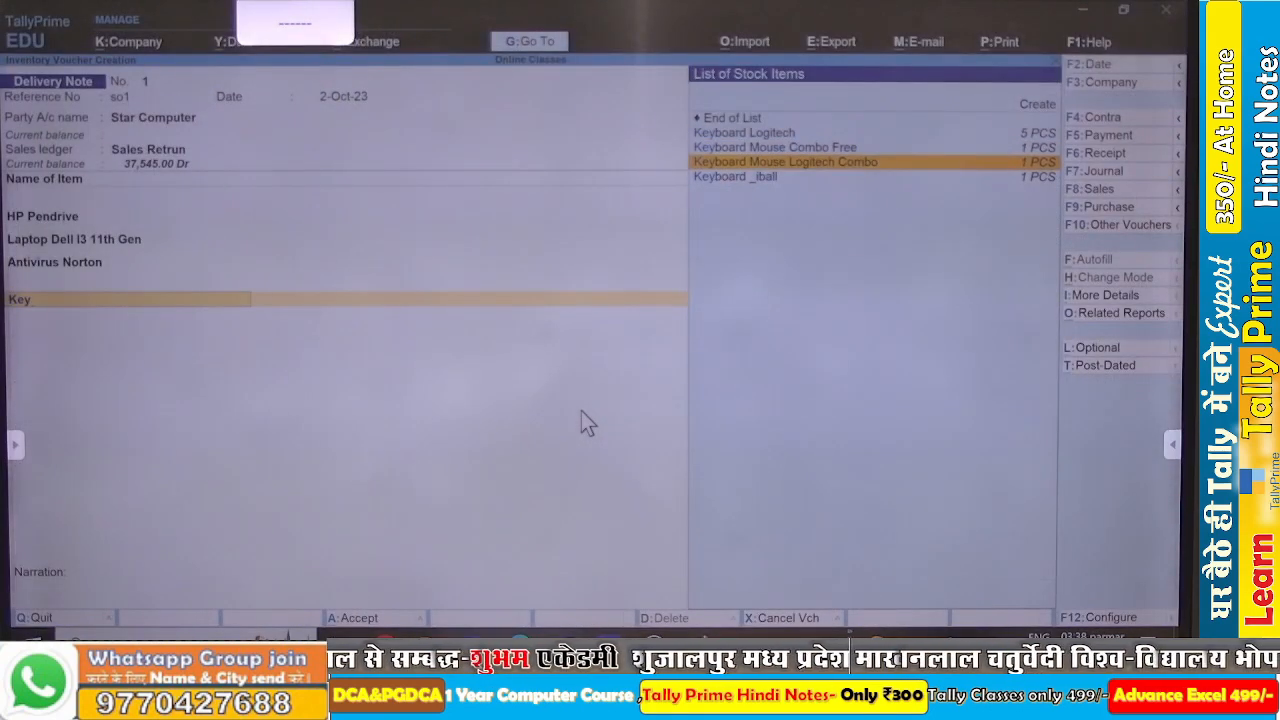
{"action": "key", "text": "Return"}
{"action": "key", "text": "Down"}
{"action": "key", "text": "Return"}
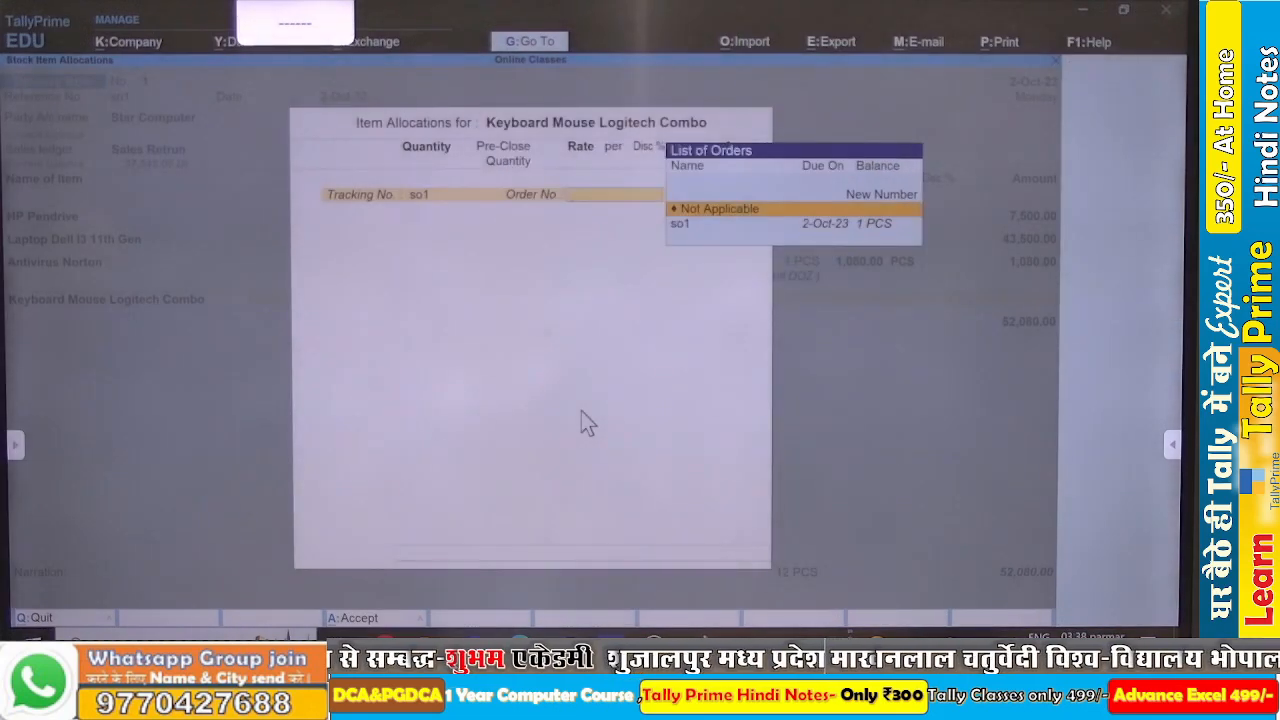
Allocate the Keyboard Mouse Logitech Combo line to the pending sales order, accepting 1 PCS at a rate of 1,050.00.
{"action": "key", "text": "Down"}
{"action": "key", "text": "Return"}
{"action": "key", "text": "Return"}
{"action": "key", "text": "Return"}
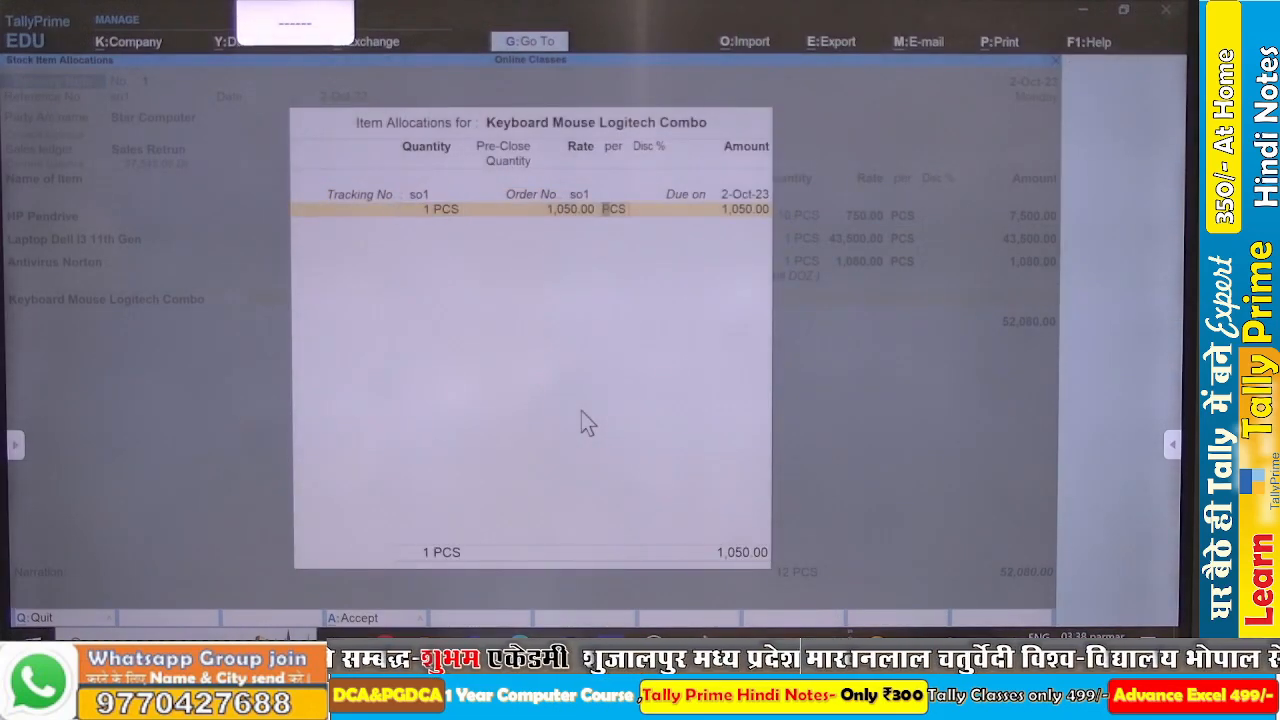
{"action": "key", "text": "Return"}
{"action": "key", "text": "Return"}
{"action": "key", "text": "Return"}
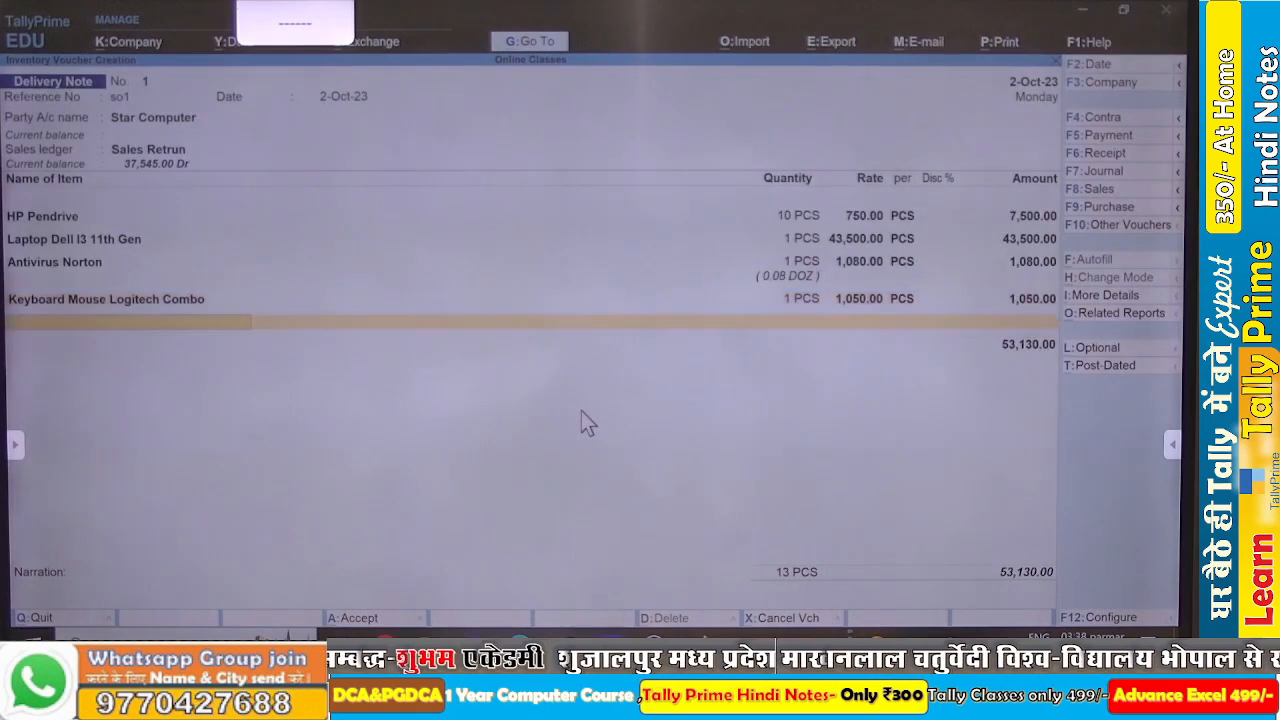
Compare the delivery note with the sales order in the Word notes, and add Laptop HP 11th Gen as the fifth item in TallyPrime.
{"action": "key", "text": "alt+Tab"}
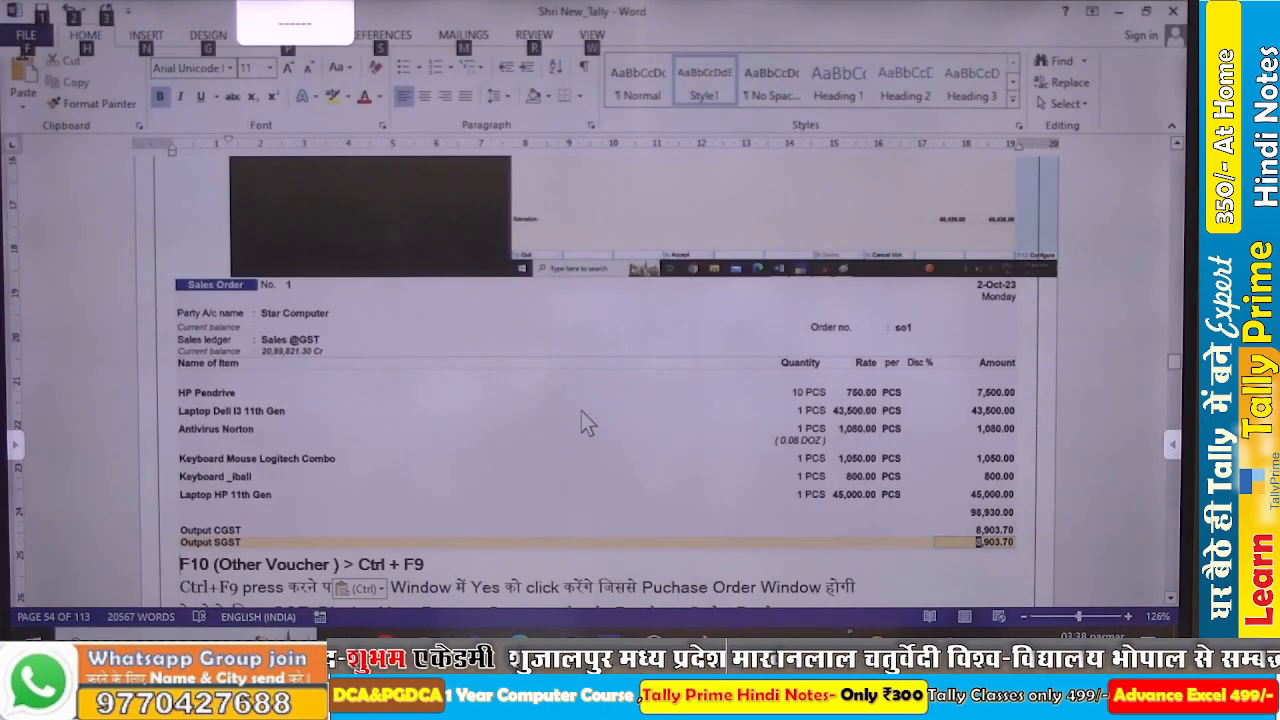
{"action": "key", "text": "alt+Tab"}
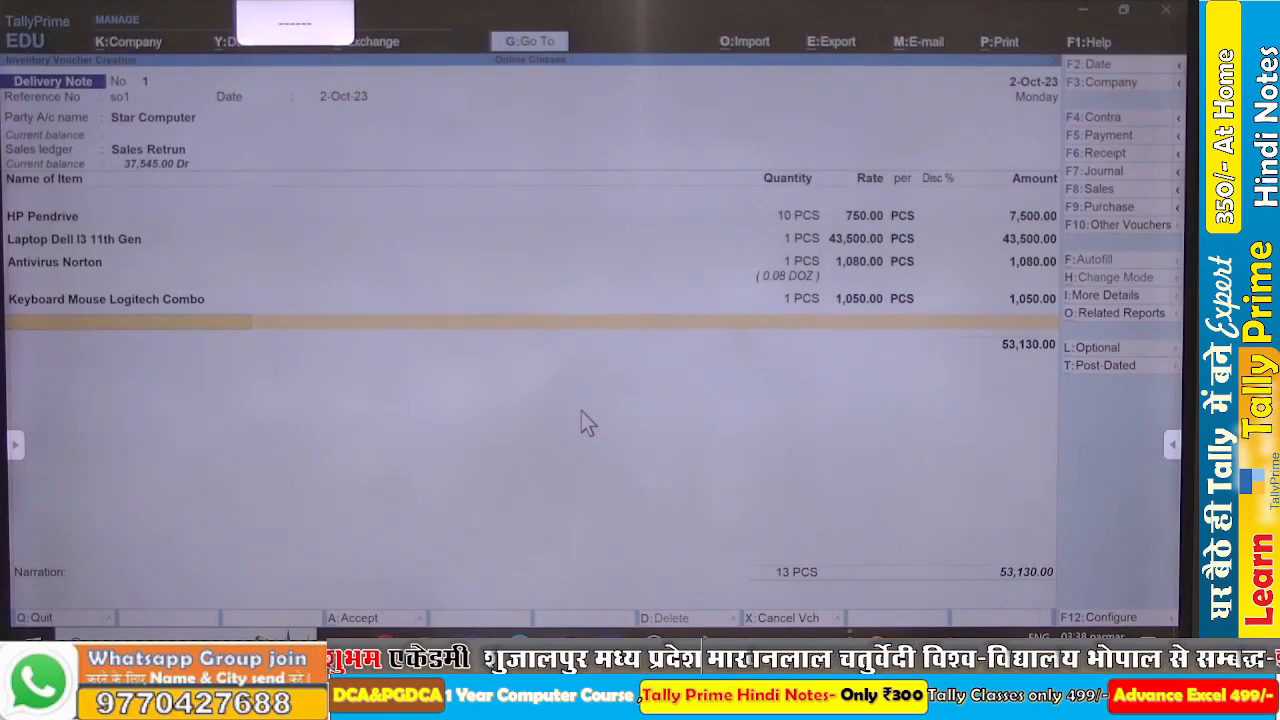
{"action": "key", "text": "alt+Tab"}
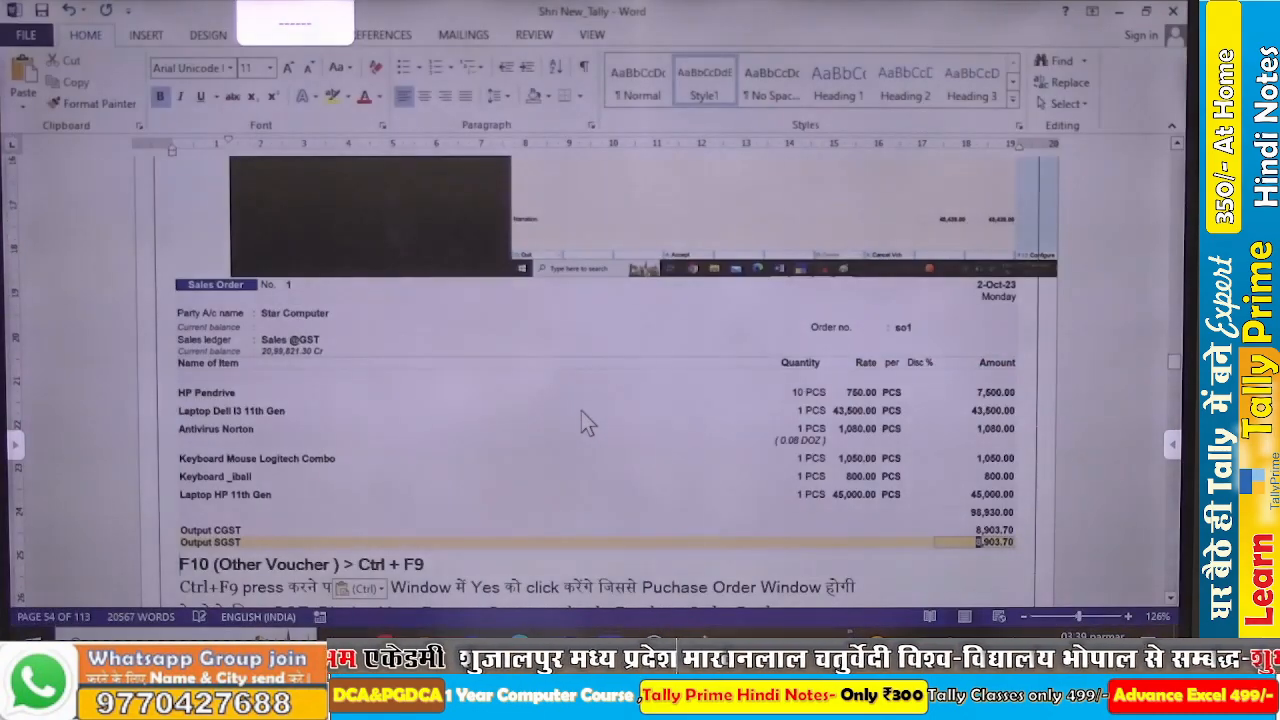
{"action": "key", "text": "alt+Tab"}
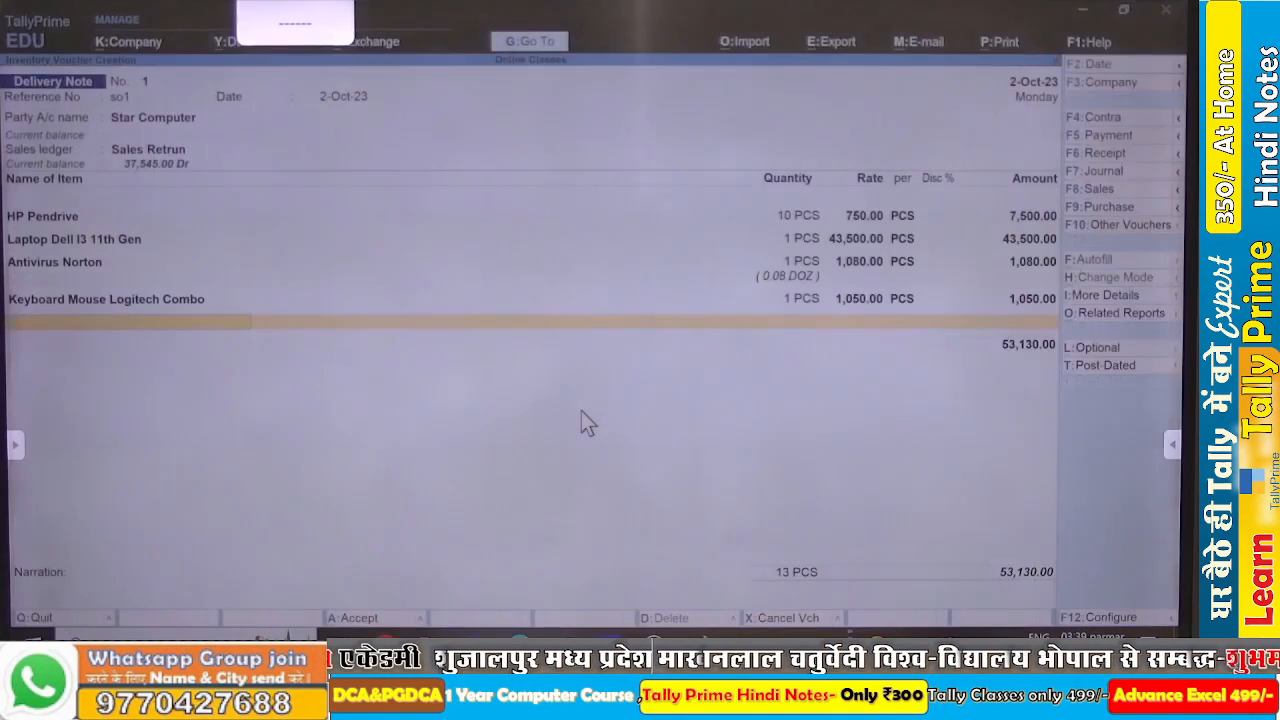
{"action": "type", "text": "La"}
{"action": "key", "text": "Down"}
{"action": "key", "text": "Down"}
{"action": "key", "text": "Down"}
{"action": "key", "text": "Down"}
{"action": "key", "text": "Down"}
{"action": "key", "text": "Down"}
{"action": "key", "text": "Down"}
{"action": "key", "text": "Down"}
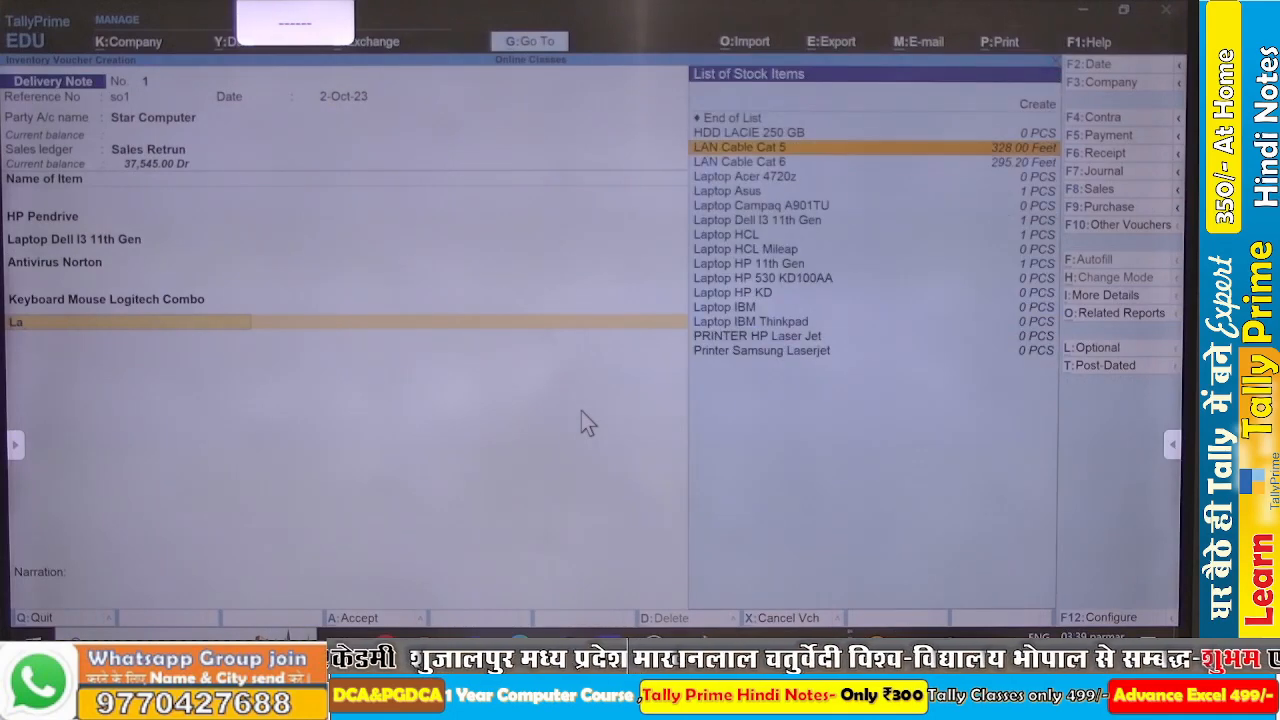
{"action": "key", "text": "Down"}
{"action": "key", "text": "Return"}
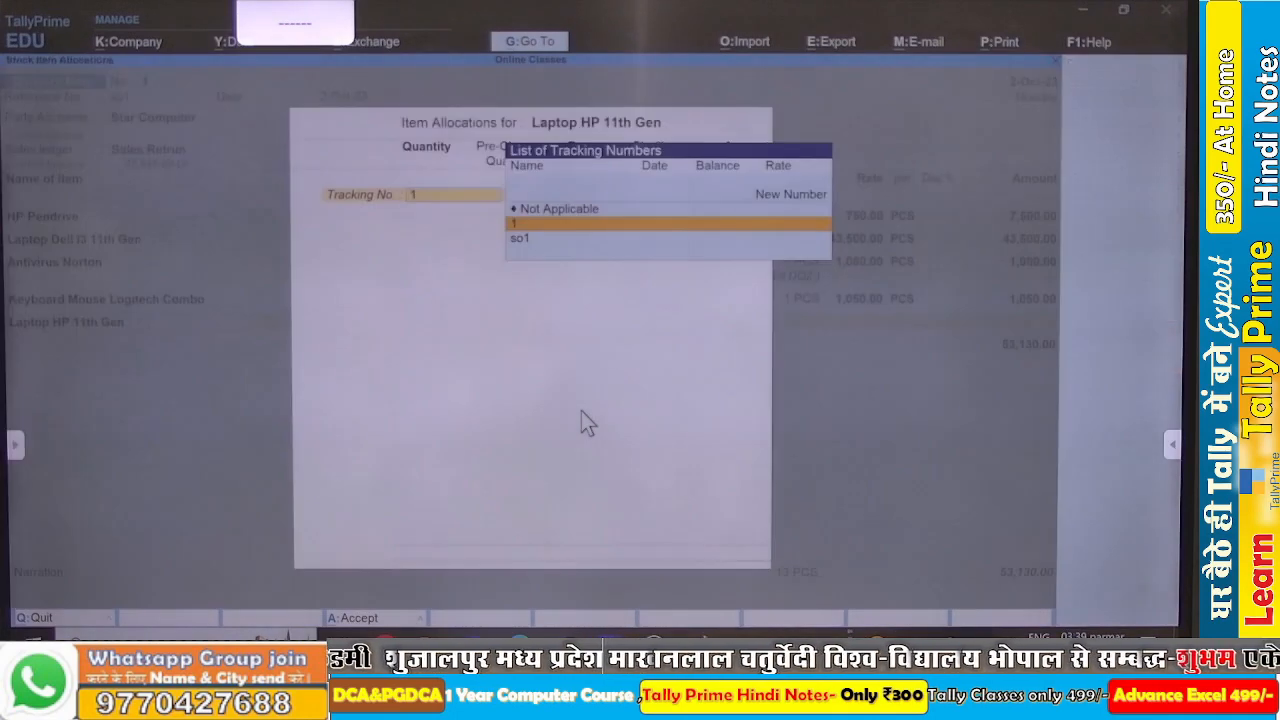
Allocate the Laptop HP 11th Gen line to the reference's tracking number and the pending sales order, accepting 1 PCS at 45,000.00.
{"action": "type", "text": "1"}
{"action": "key", "text": "Down"}
{"action": "key", "text": "Return"}
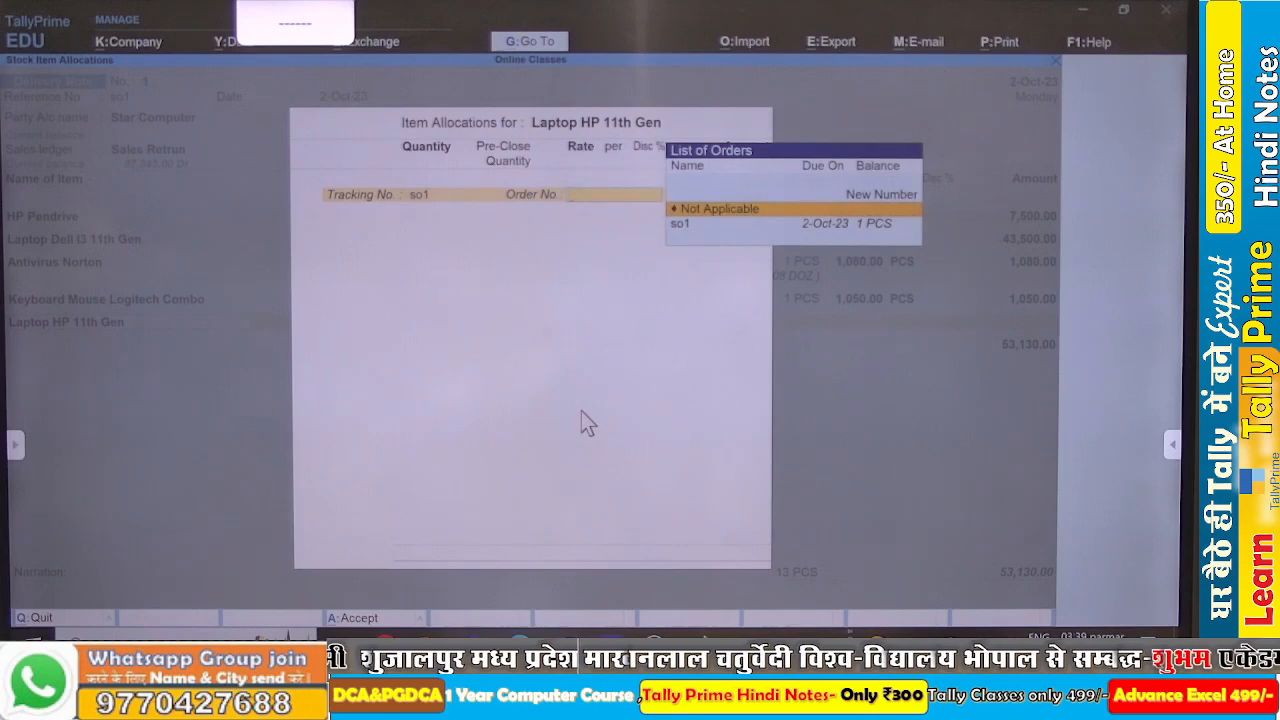
{"action": "key", "text": "Down"}
{"action": "key", "text": "Return"}
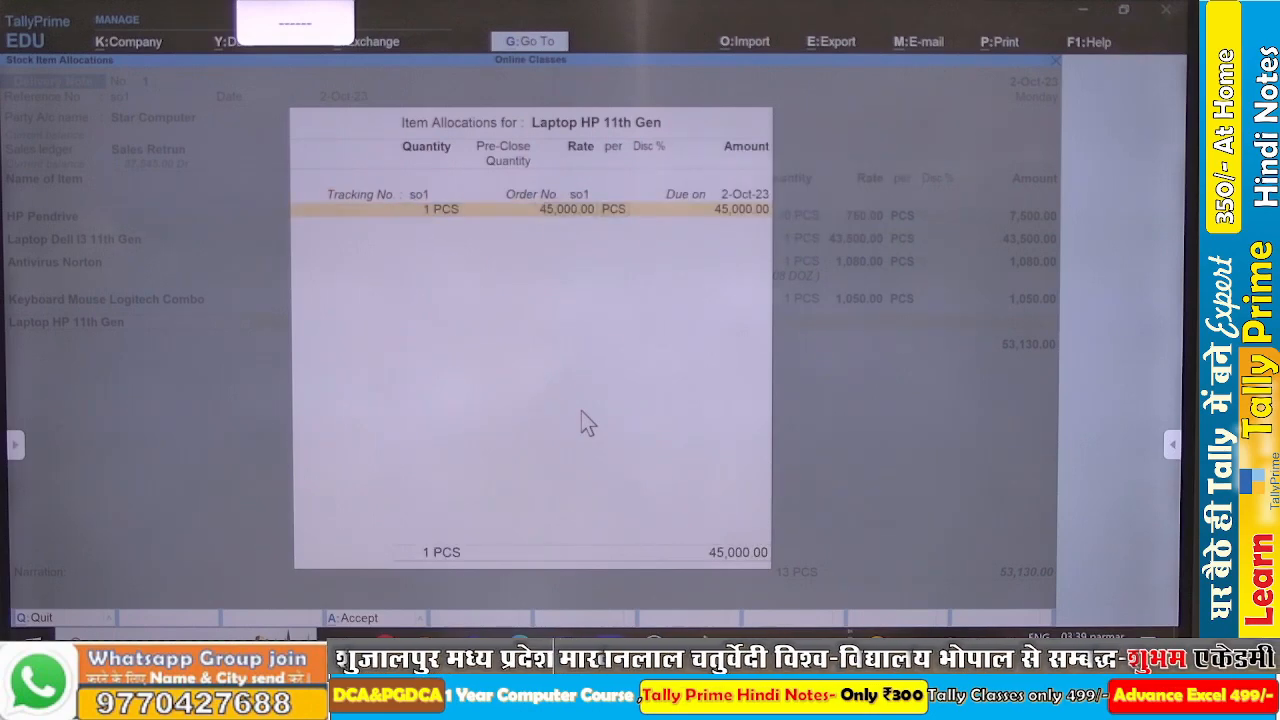
{"action": "key", "text": "Return"}
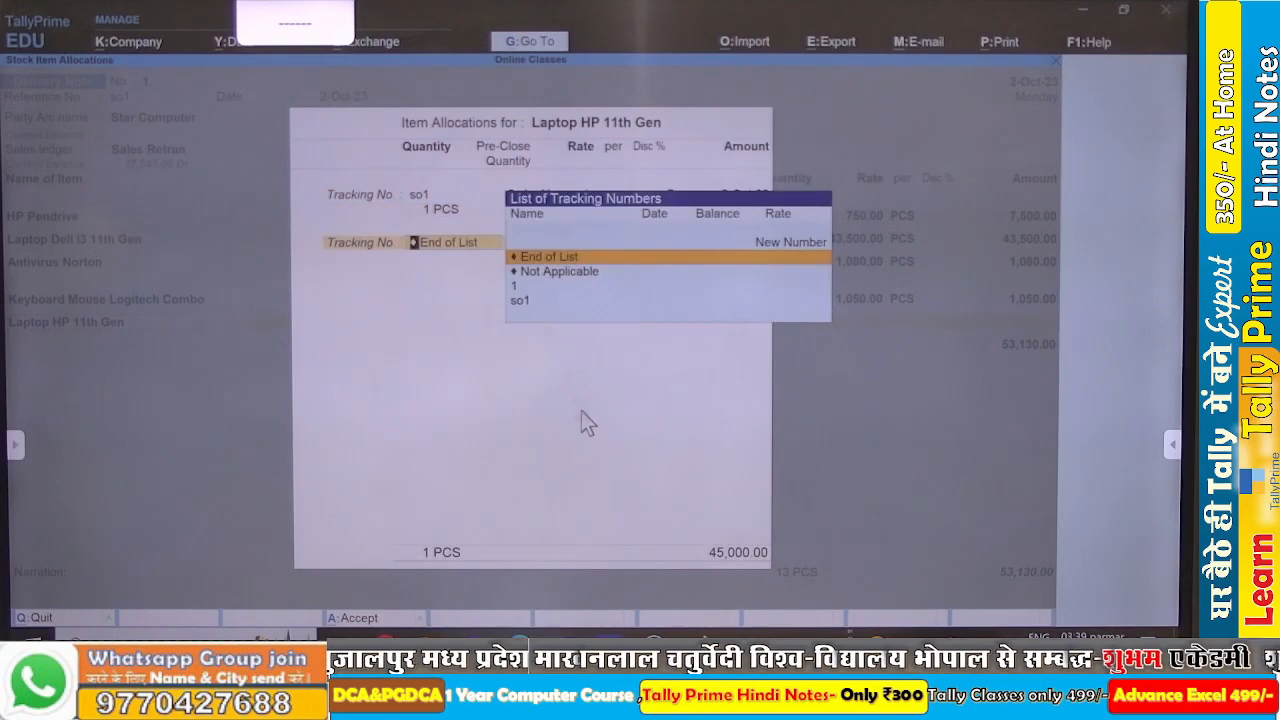
{"action": "key", "text": "Return"}
{"action": "key", "text": "Return"}
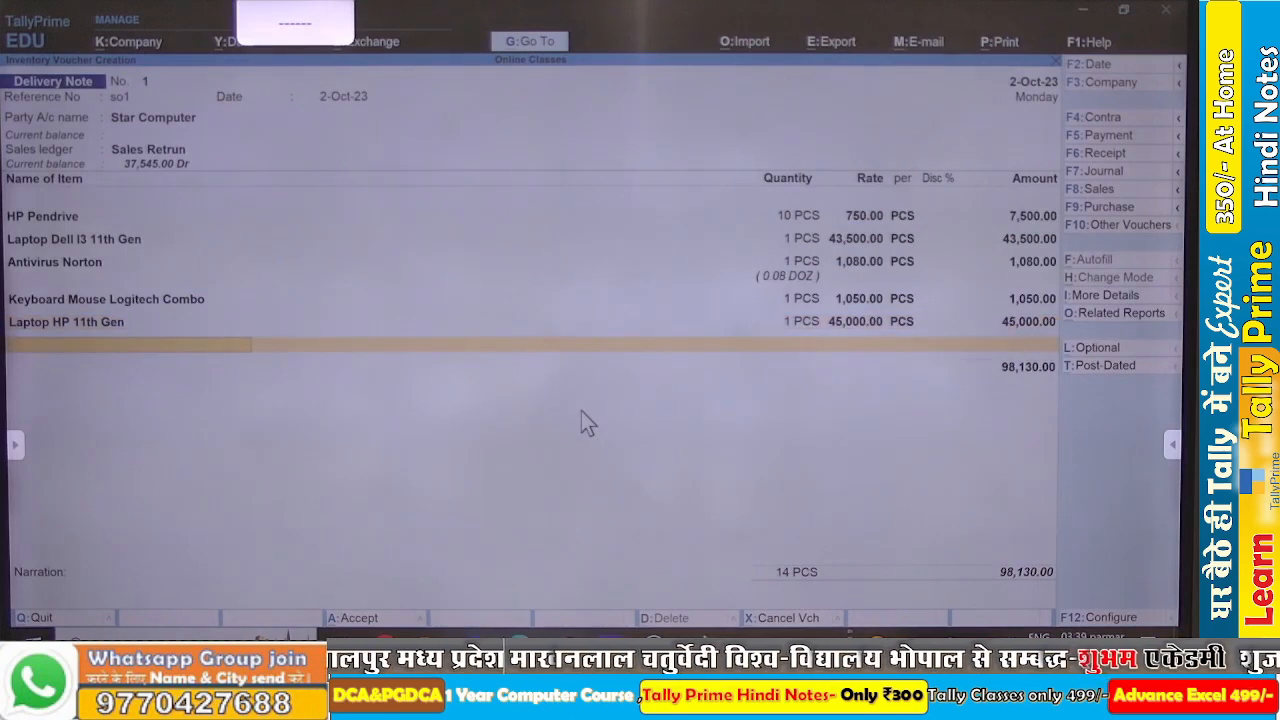
End the delivery note's item list and add the Output CGST ledger with its calculated amount.
{"action": "key", "text": "Return"}
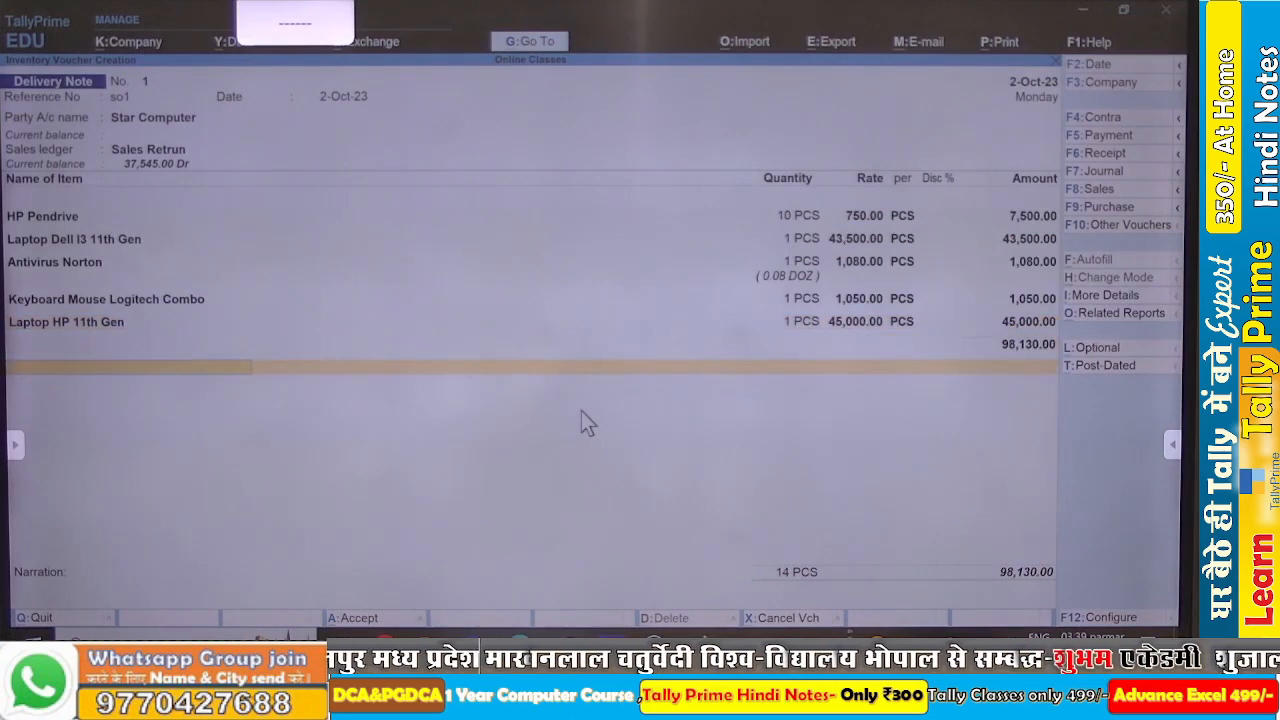
{"action": "type", "text": "O"}
{"action": "key", "text": "Down"}
{"action": "key", "text": "Down"}
{"action": "key", "text": "Up"}
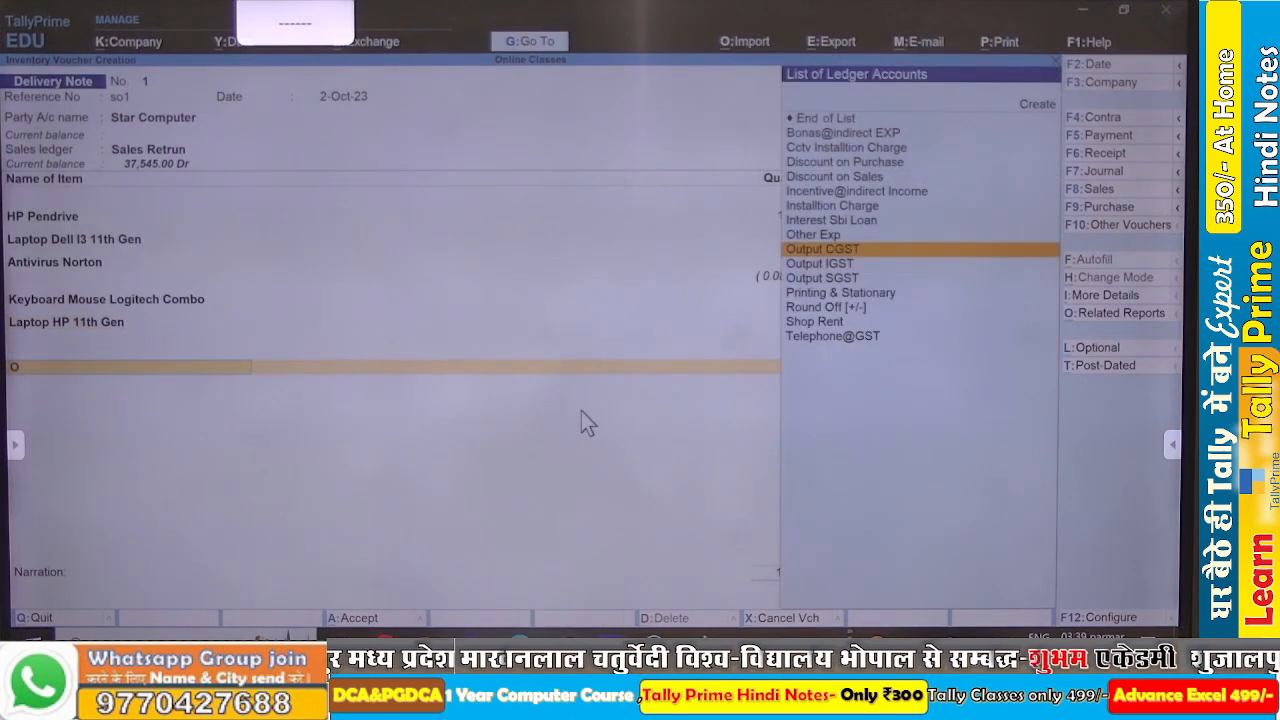
{"action": "key", "text": "Return"}
{"action": "key", "text": "Return"}
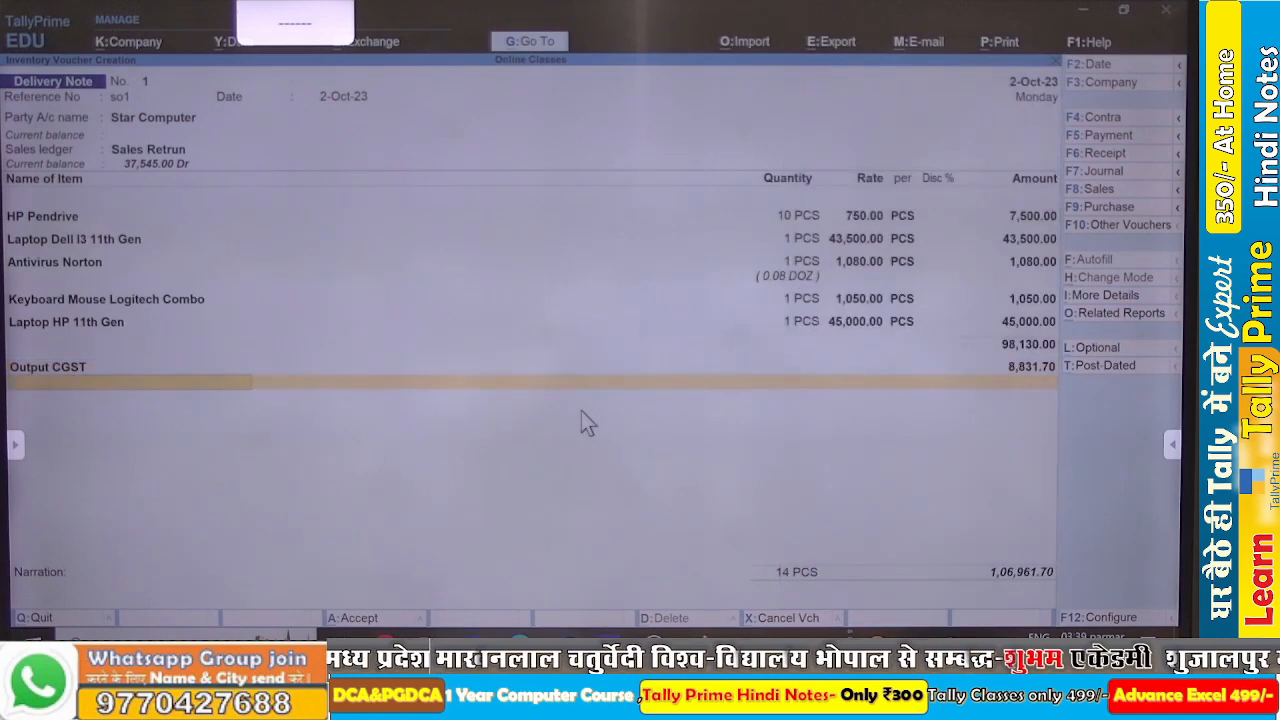
Add the Output SGST ledger below Output CGST on the delivery note.
{"action": "type", "text": "O"}
{"action": "key", "text": "Down"}
{"action": "key", "text": "Down"}
{"action": "key", "text": "Down"}
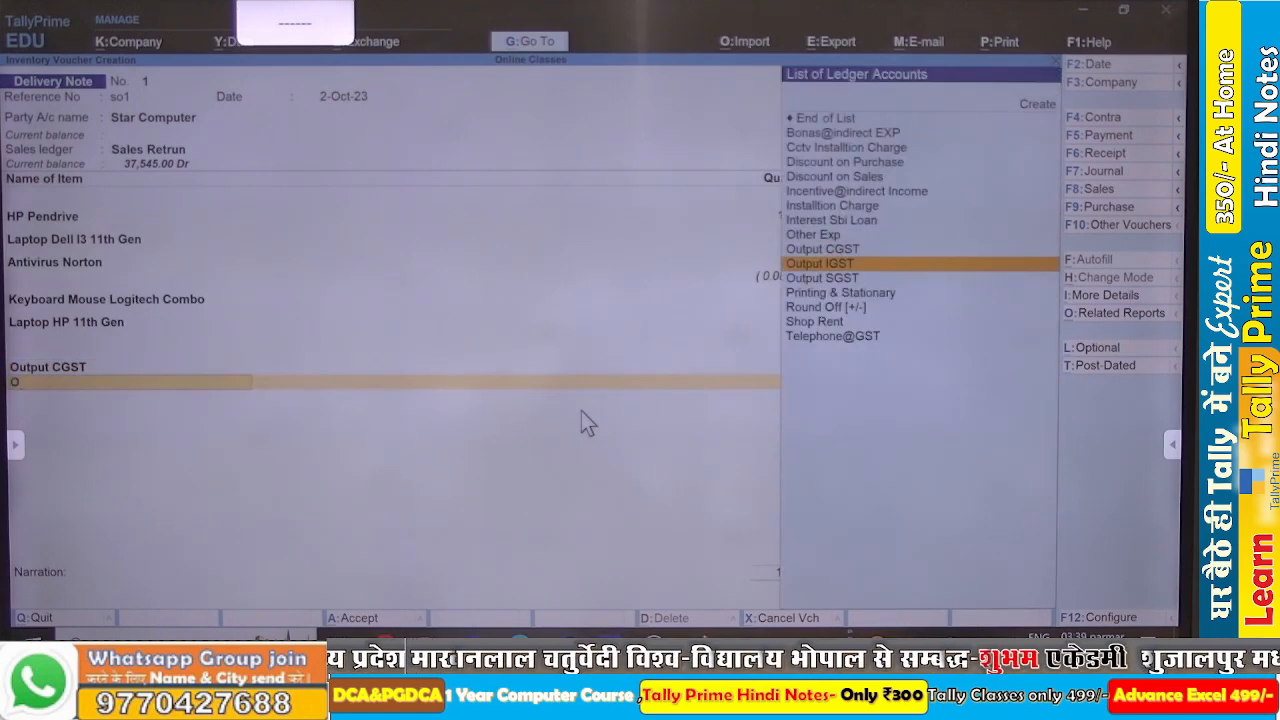
{"action": "key", "text": "Return"}
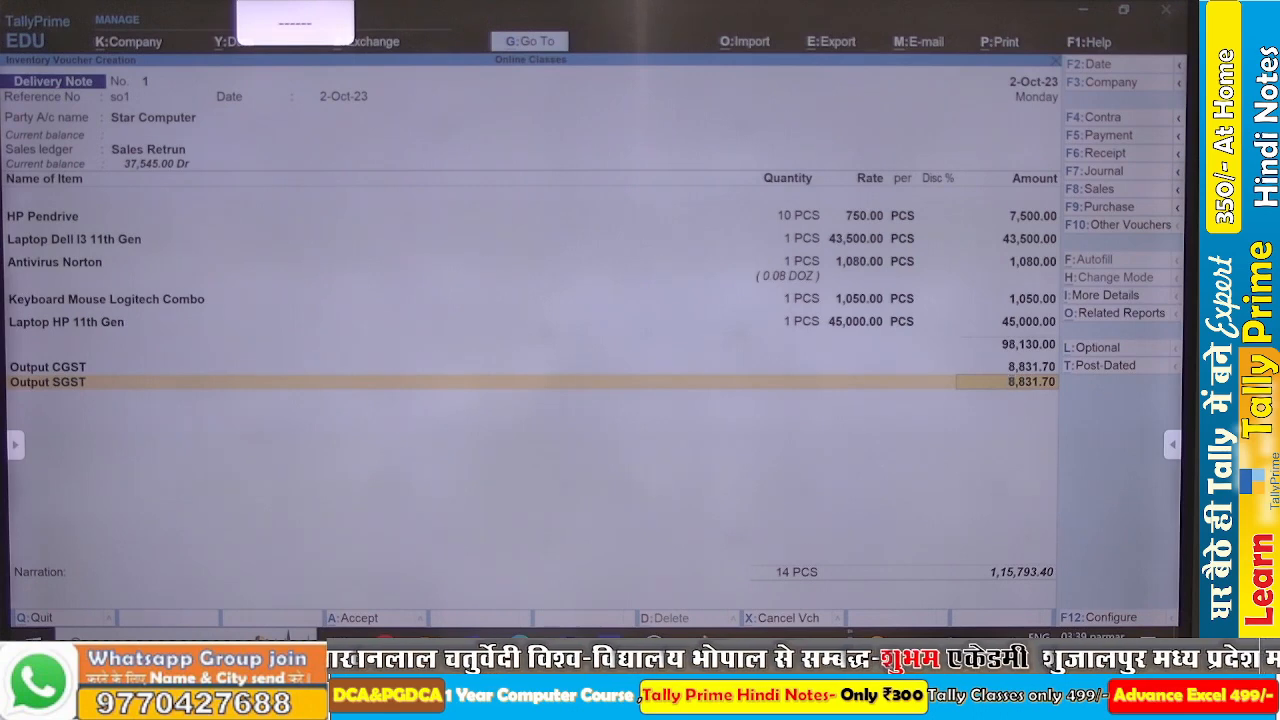
Paste the delivery note screenshot into Paint and move its quantity and total row up, just below Output SGST.
{"action": "key", "text": "alt+Tab"}
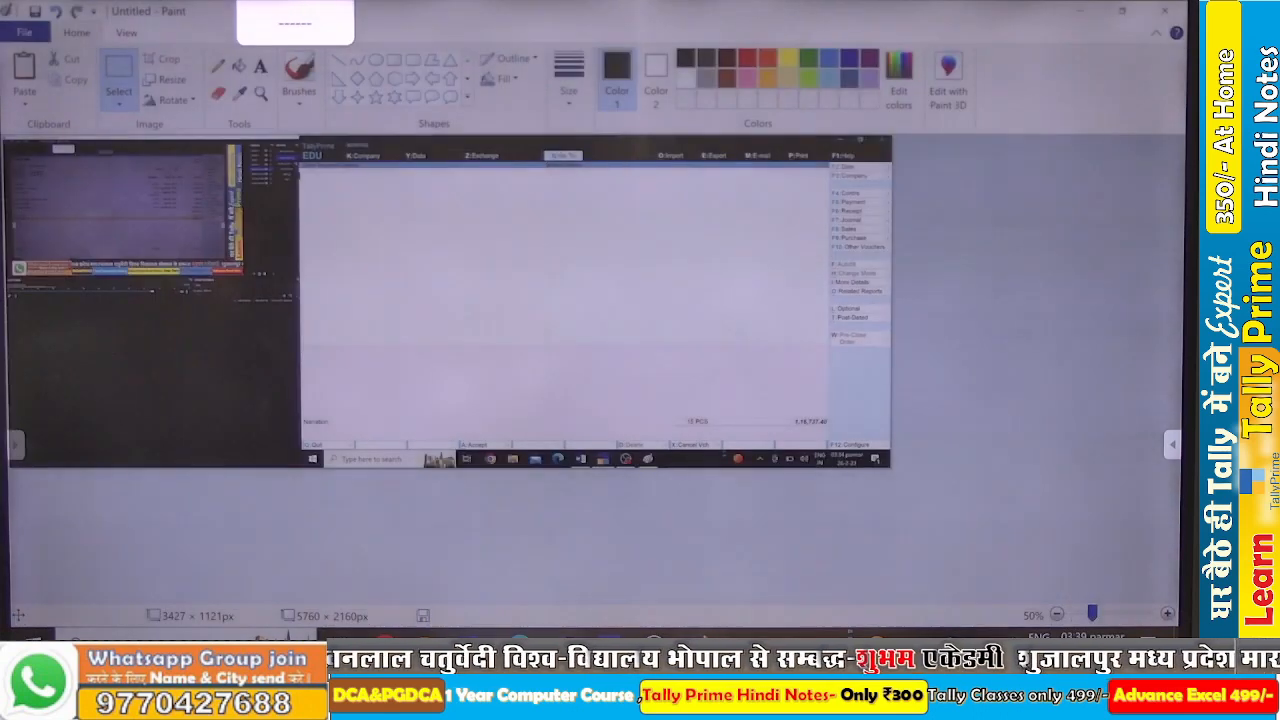
{"action": "key", "text": "alt+Tab"}
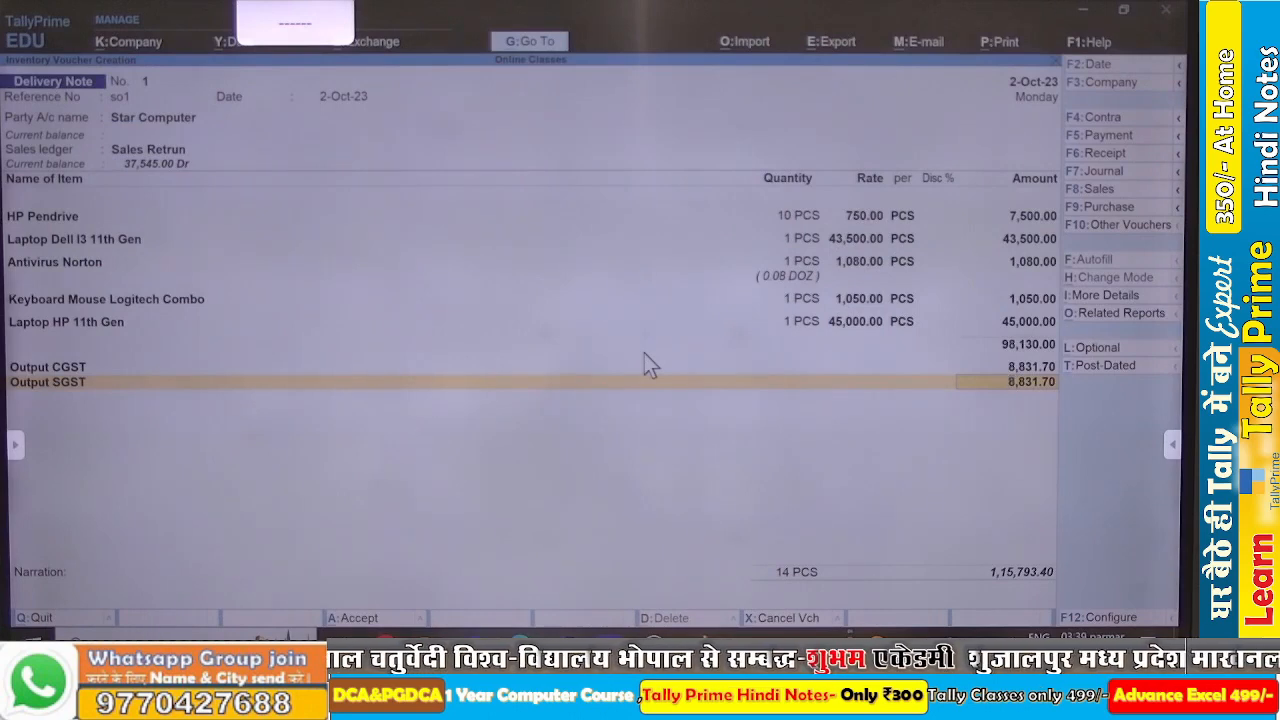
{"action": "key", "text": "alt+Tab"}
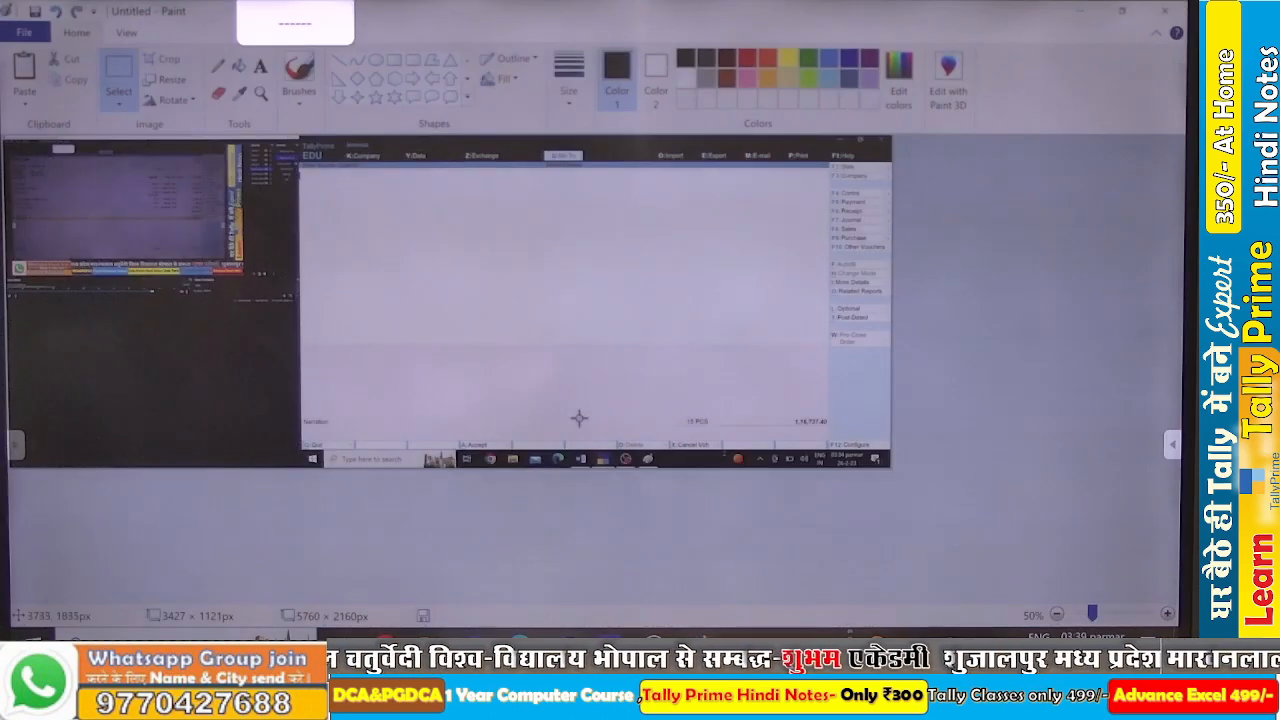
{"action": "key", "text": "ctrl+v"}
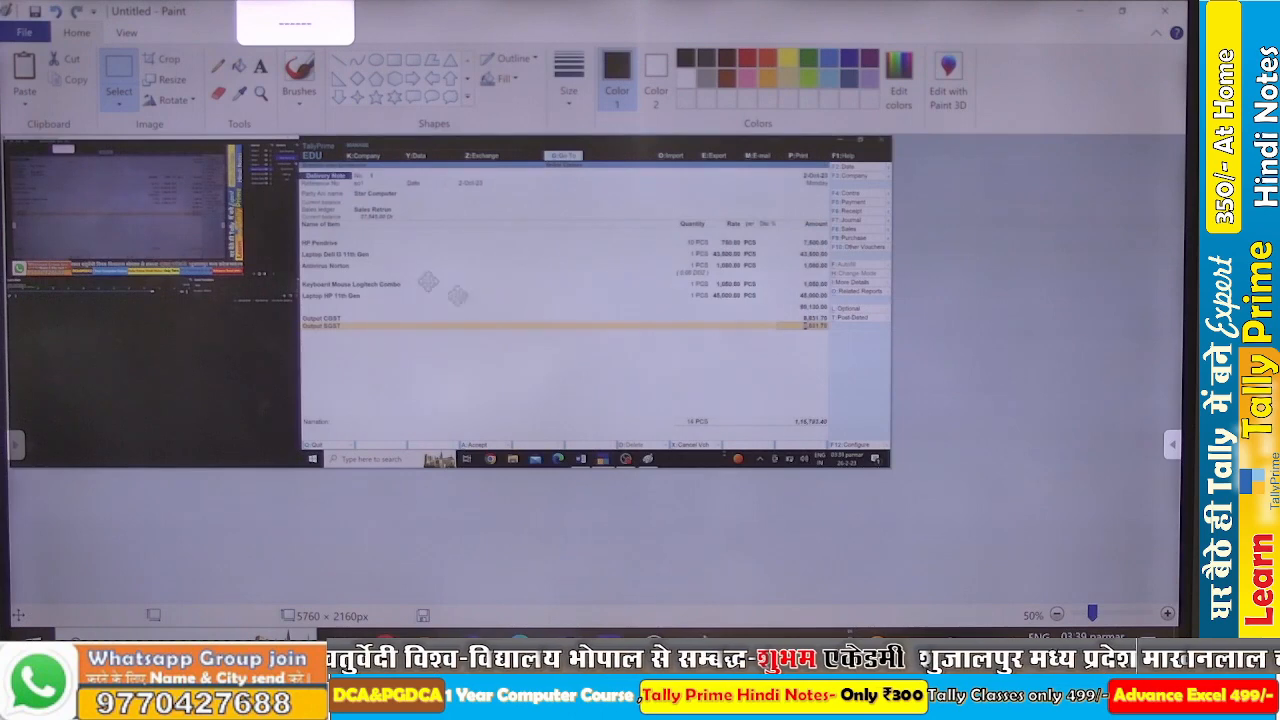
{"action": "left_click", "coordinate": [119, 93]}
{"action": "left_click", "coordinate": [160, 167]}
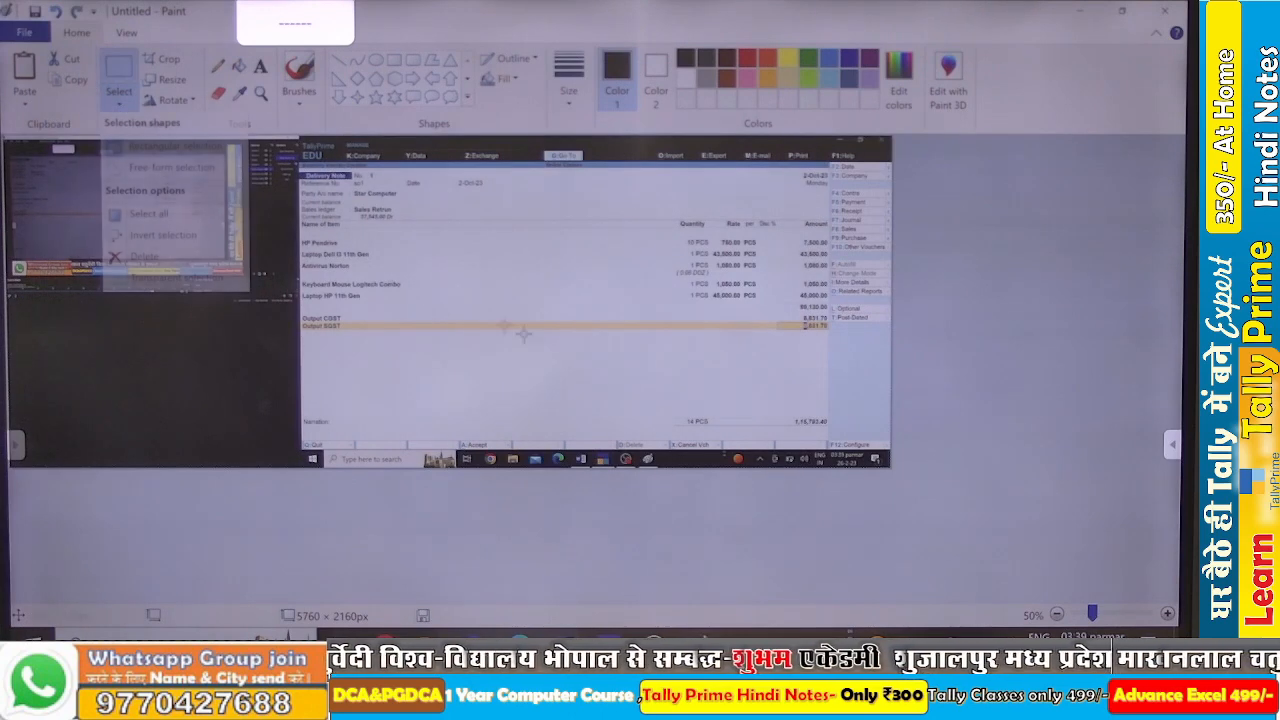
{"action": "mouse_move", "coordinate": [582, 366]}
{"action": "left_mouse_down"}
{"action": "mouse_move", "coordinate": [614, 402]}
{"action": "mouse_move", "coordinate": [760, 440]}
{"action": "mouse_move", "coordinate": [832, 440]}
{"action": "mouse_move", "coordinate": [806, 421]}
{"action": "mouse_move", "coordinate": [782, 361]}
{"action": "mouse_move", "coordinate": [805, 341]}
{"action": "left_mouse_up"}
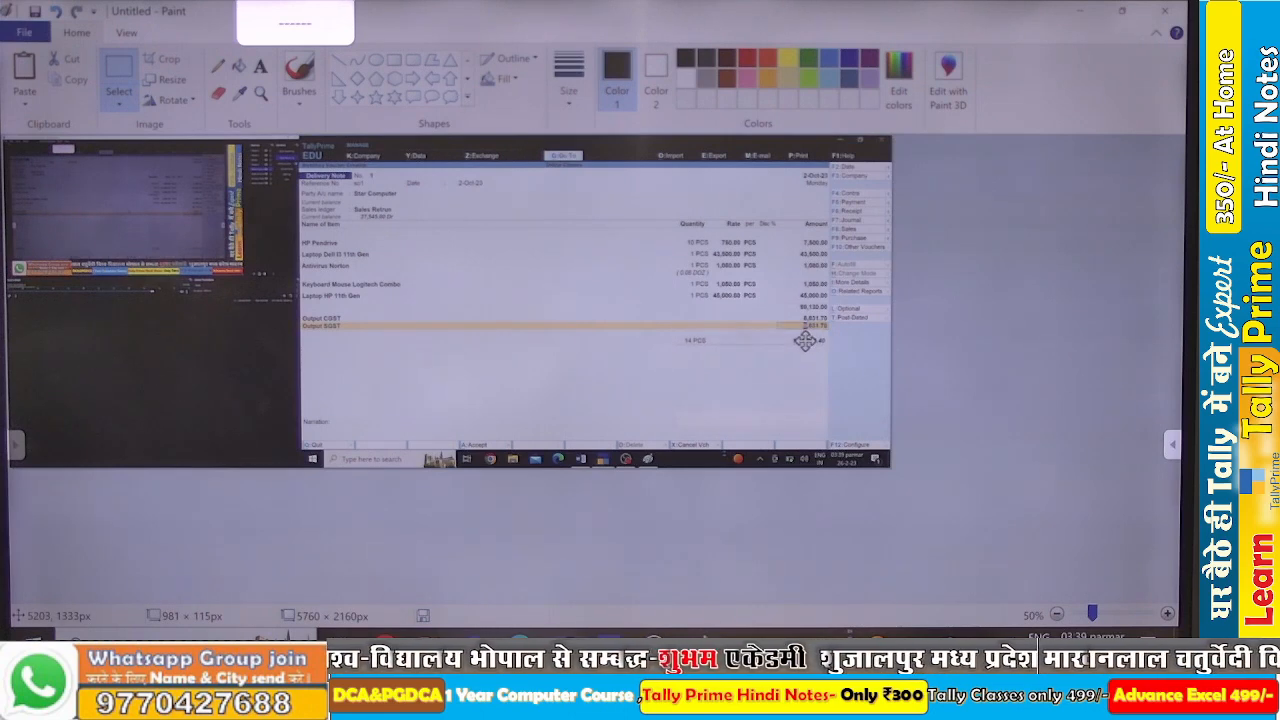
Cut the delivery note area out of the screenshot and paste it below the sales order image in the Word notes.
{"action": "left_click", "coordinate": [119, 100]}
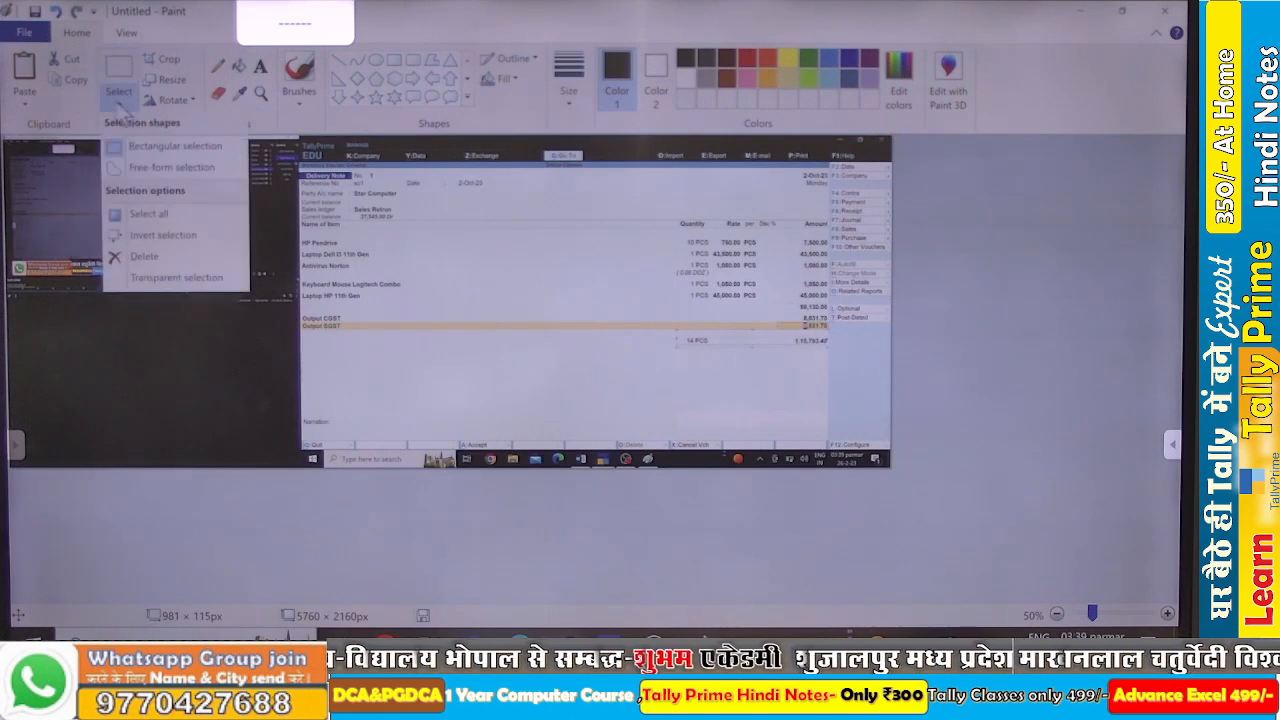
{"action": "left_click", "coordinate": [145, 146]}
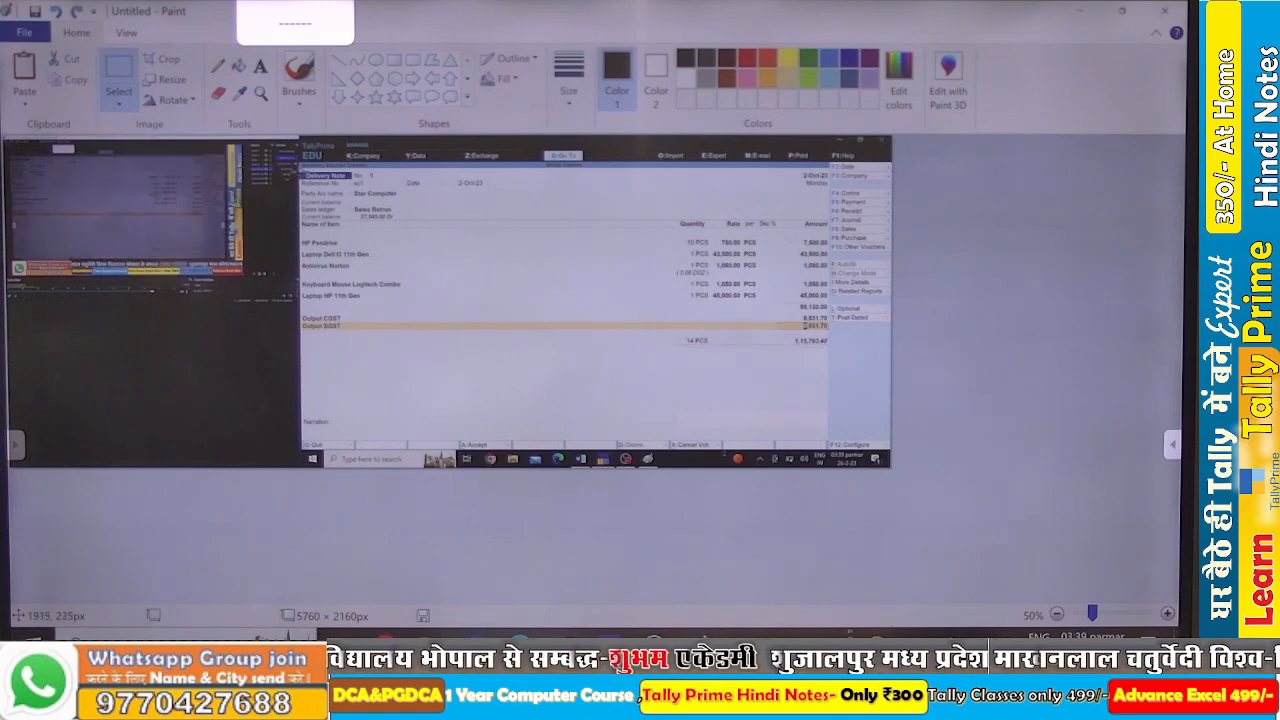
{"action": "mouse_move", "coordinate": [300, 176]}
{"action": "left_mouse_down"}
{"action": "mouse_move", "coordinate": [586, 297]}
{"action": "mouse_move", "coordinate": [722, 339]}
{"action": "mouse_move", "coordinate": [788, 330]}
{"action": "mouse_move", "coordinate": [828, 345]}
{"action": "left_mouse_up"}
{"action": "key", "text": "Delete"}
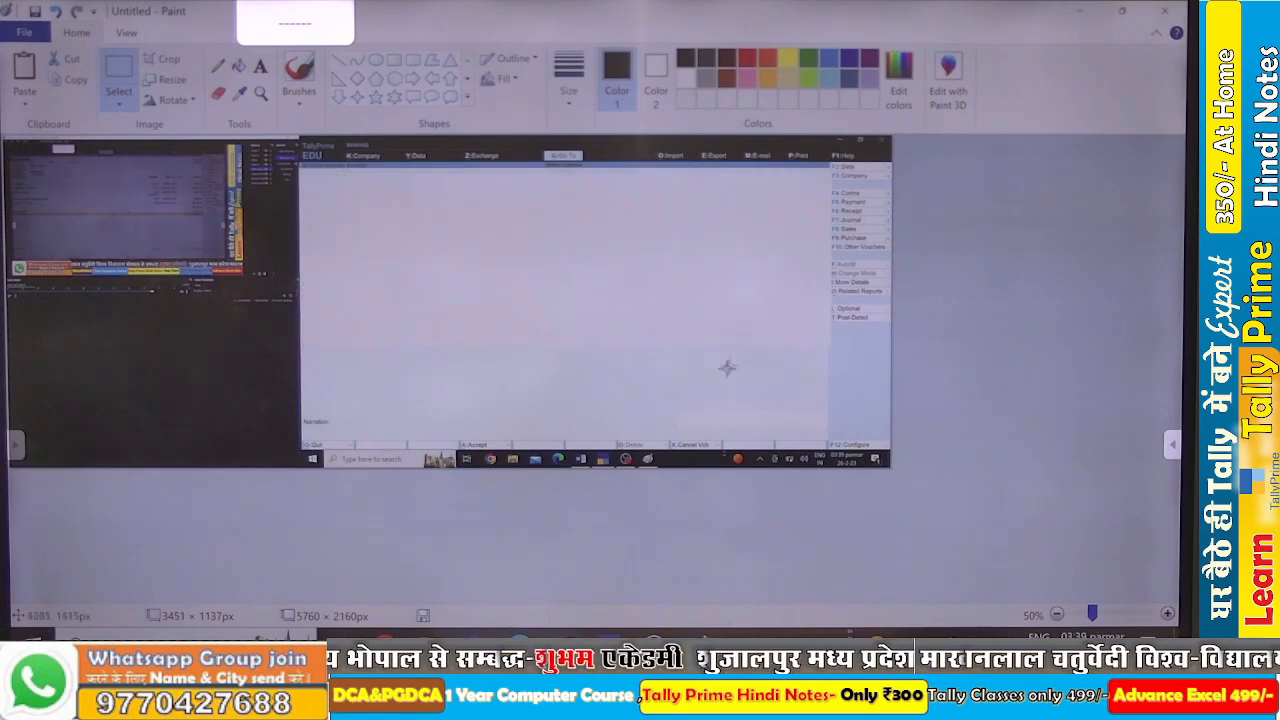
{"action": "left_click", "coordinate": [568, 642]}
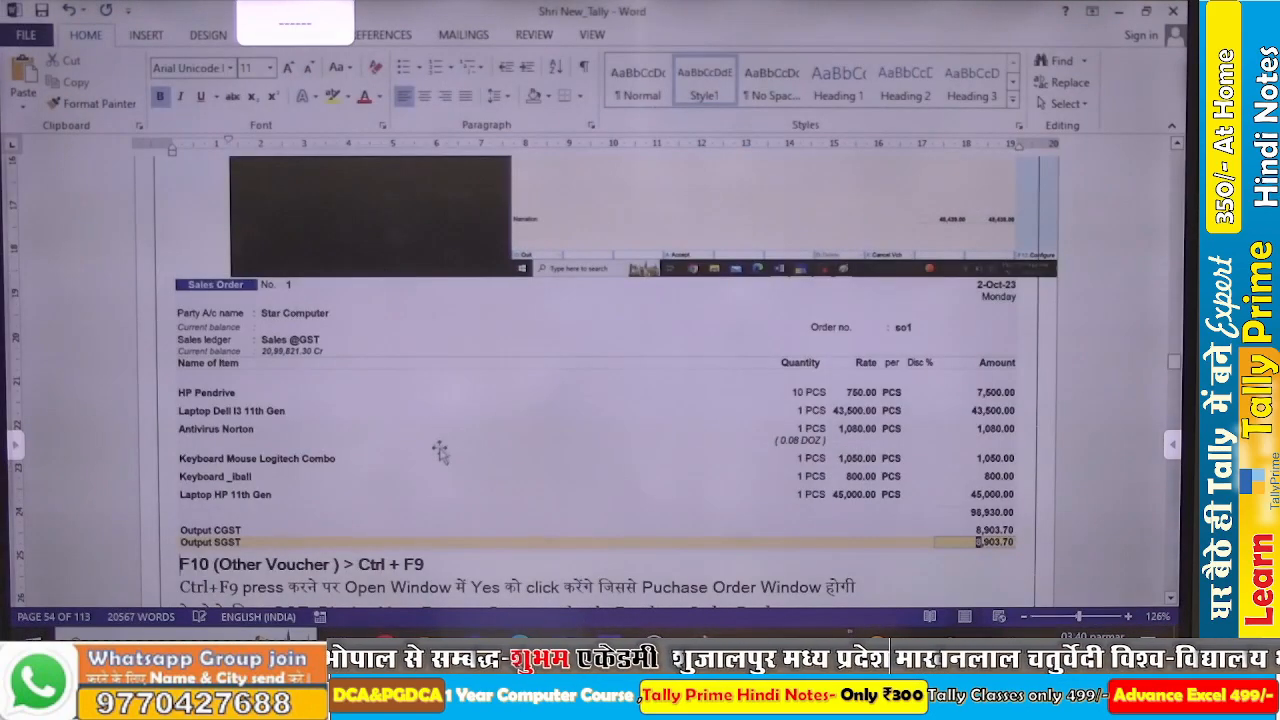
{"action": "scroll", "coordinate": [440, 453], "scroll_direction": "down", "scroll_amount": 3}
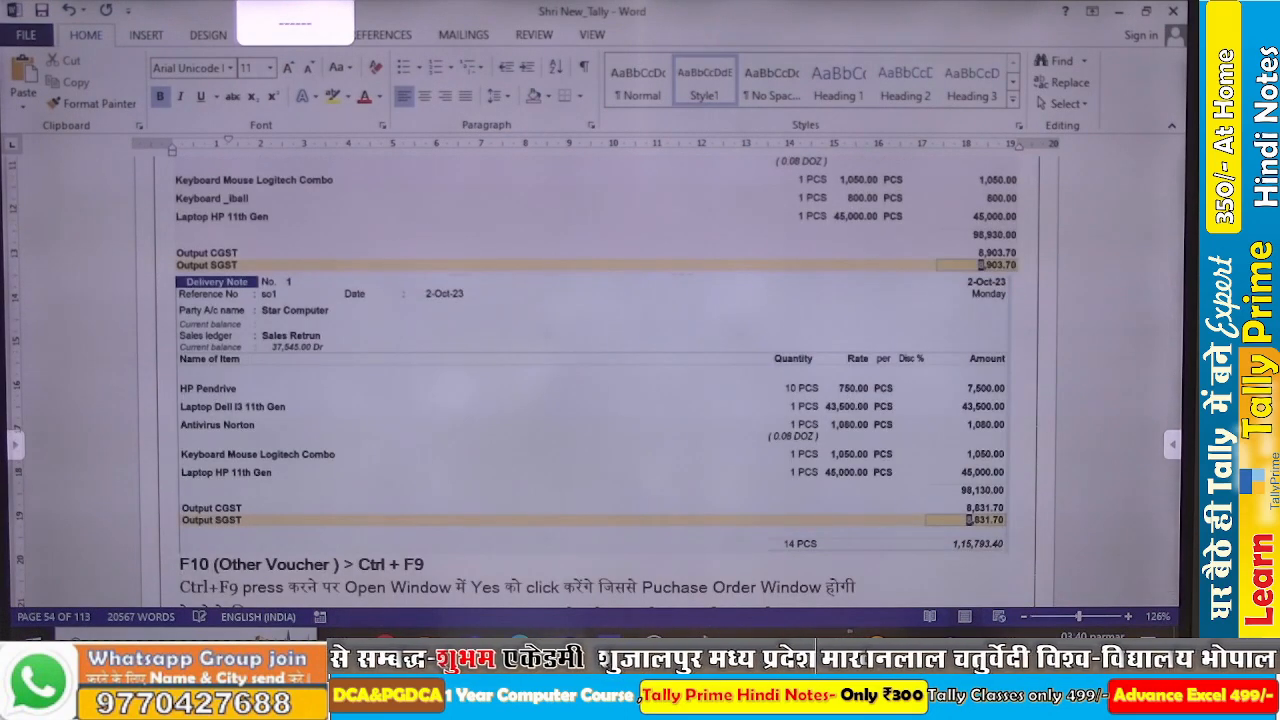
Return to TallyPrime, save Star Computer's delivery note and quit voucher entry to the Gateway of Tally.
{"action": "key", "text": "alt+Tab"}
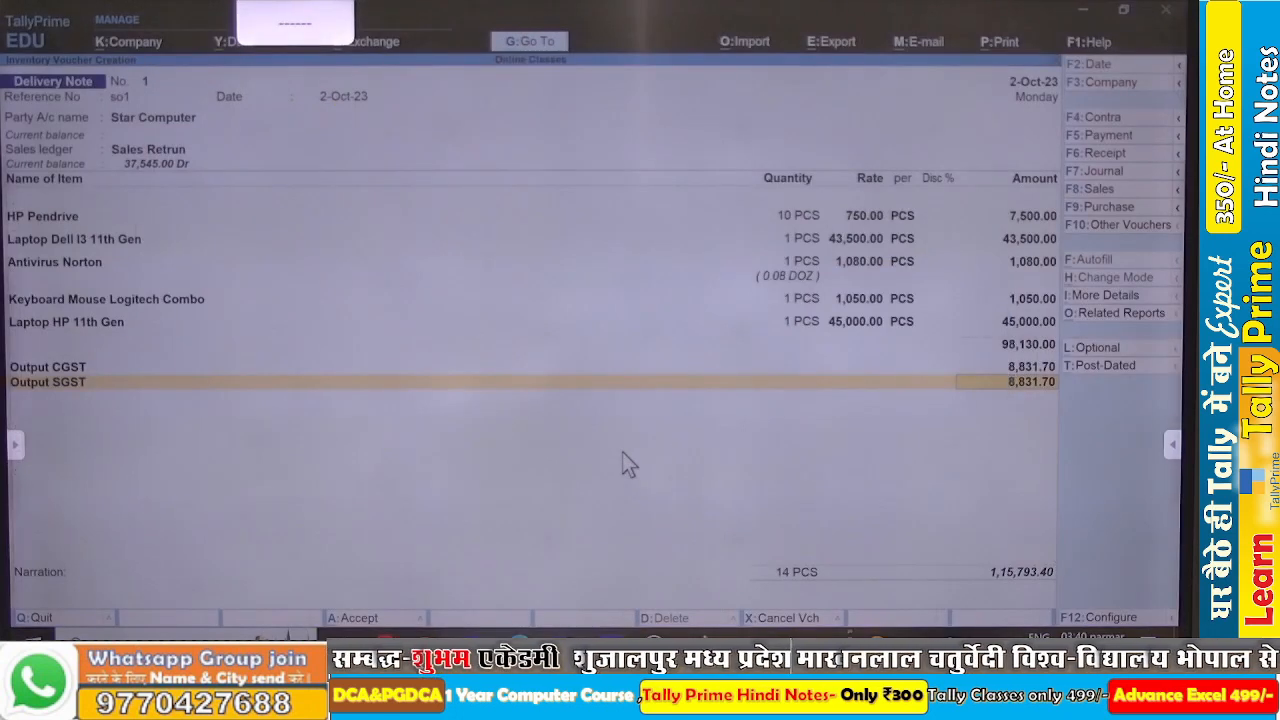
{"action": "key", "text": "ctrl"}
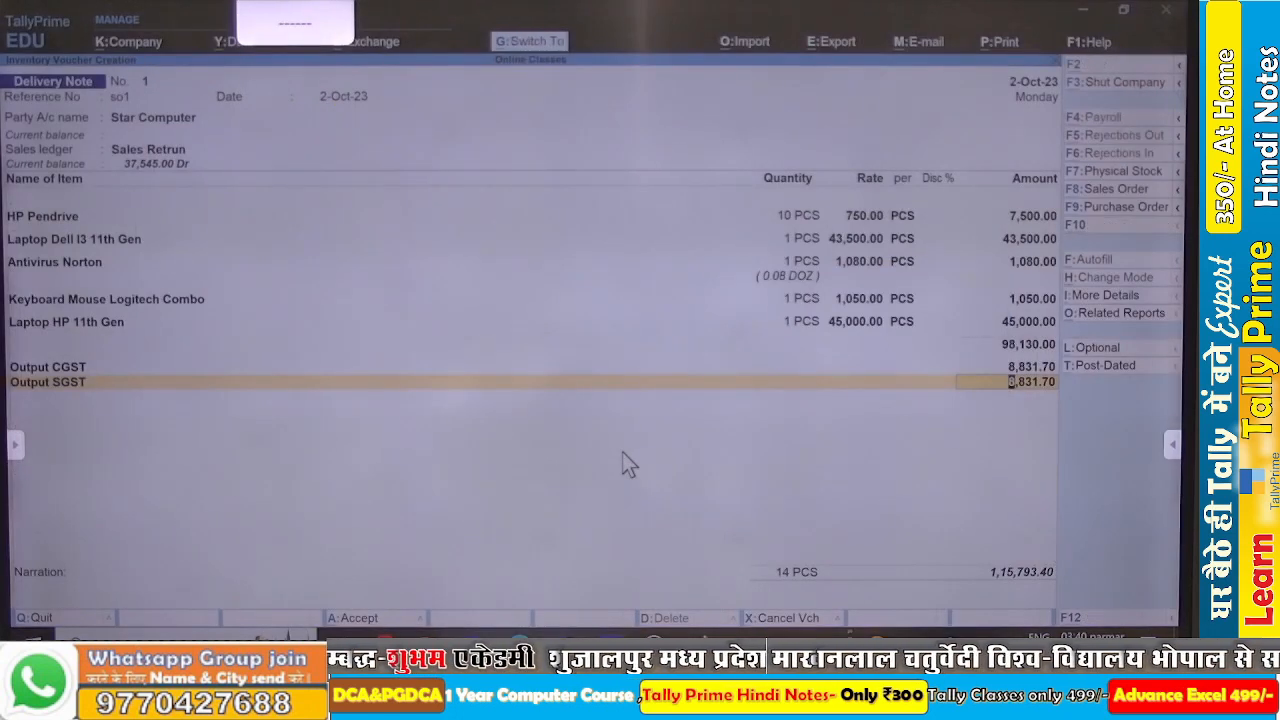
{"action": "key", "text": "ctrl+a"}
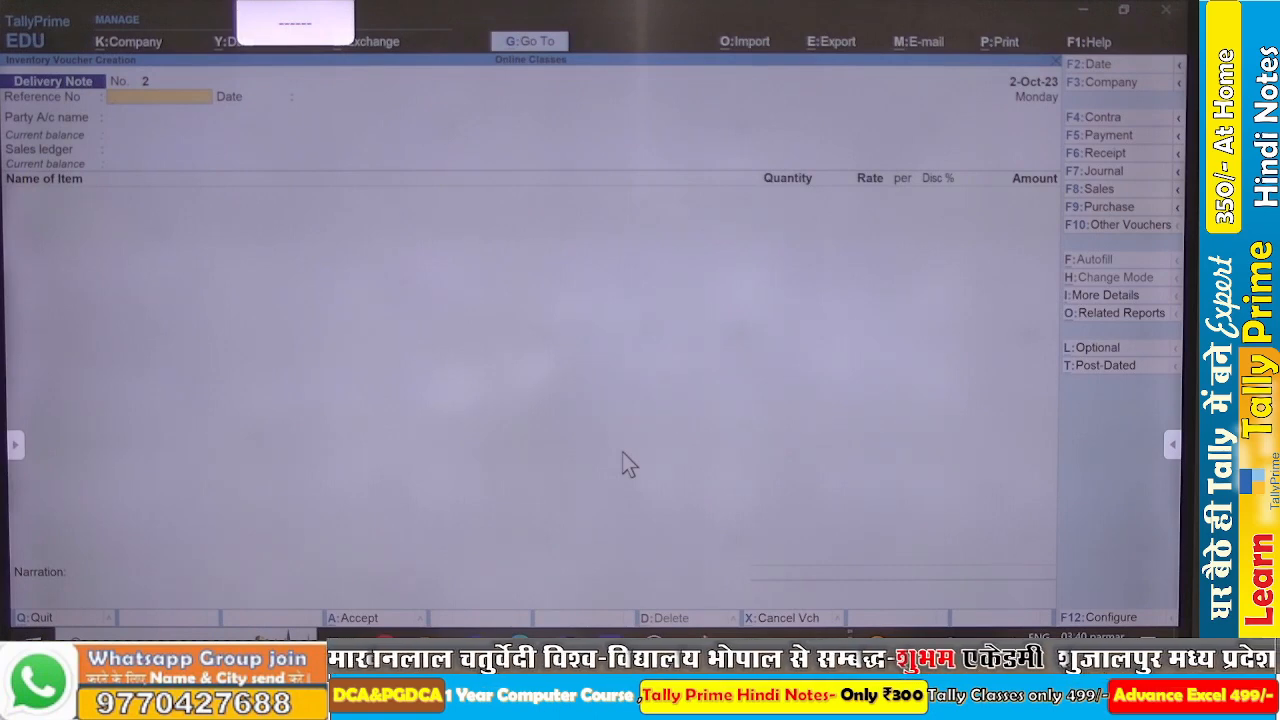
{"action": "key", "text": "Escape"}
{"action": "key", "text": "y"}
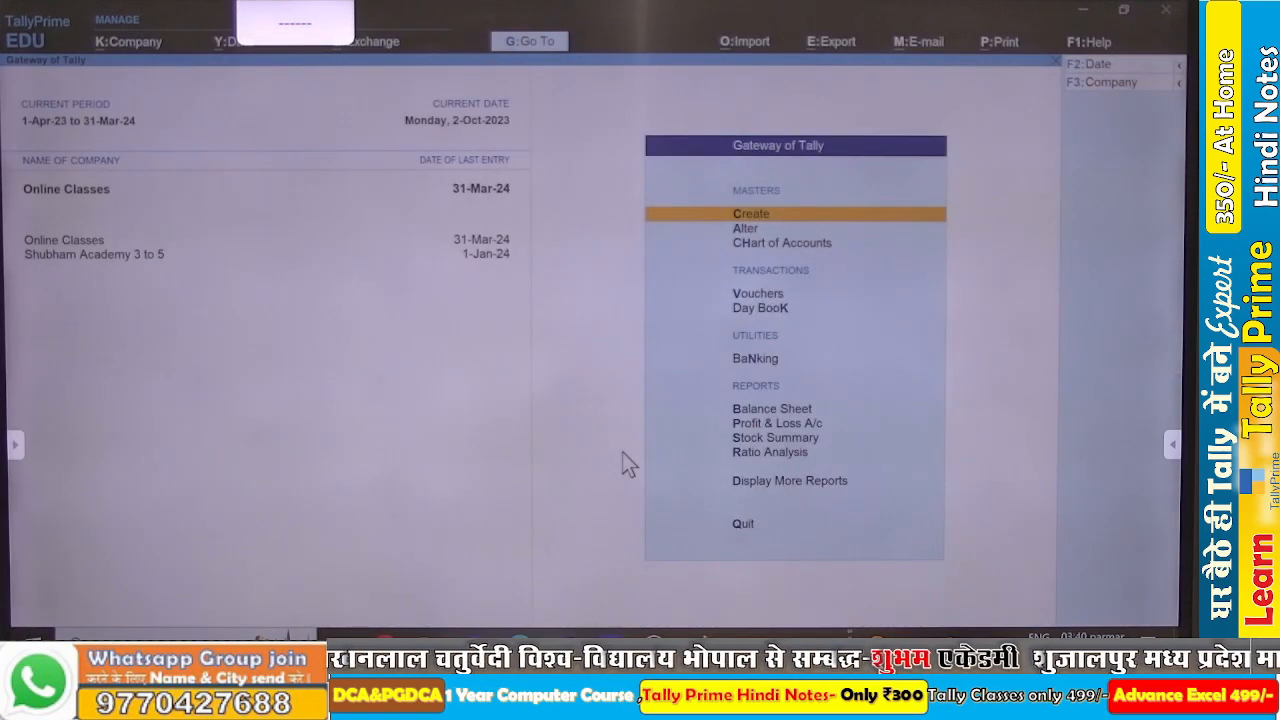
Open the Delivery Note Register from the Inventory Books reports.
{"action": "key", "text": "d"}
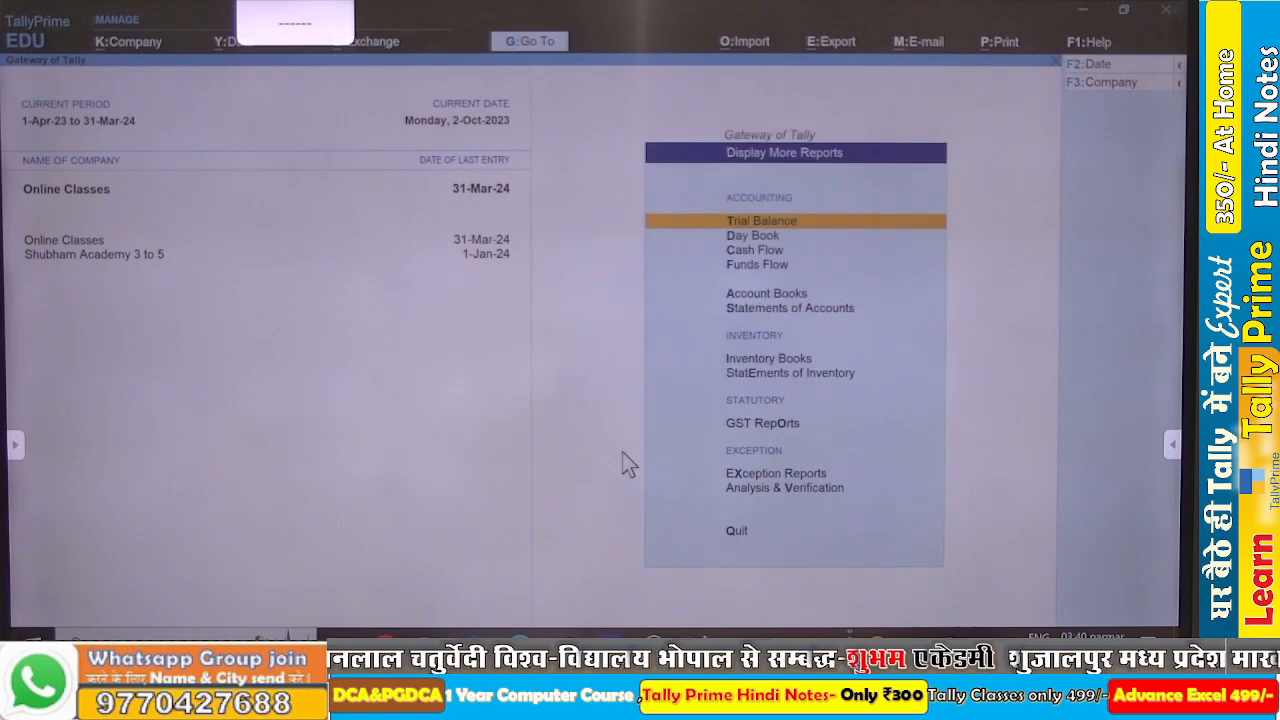
{"action": "key", "text": "i"}
{"action": "key", "text": "Down"}
{"action": "key", "text": "Down"}
{"action": "key", "text": "Down"}
{"action": "key", "text": "Down"}
{"action": "key", "text": "Down"}
{"action": "key", "text": "Down"}
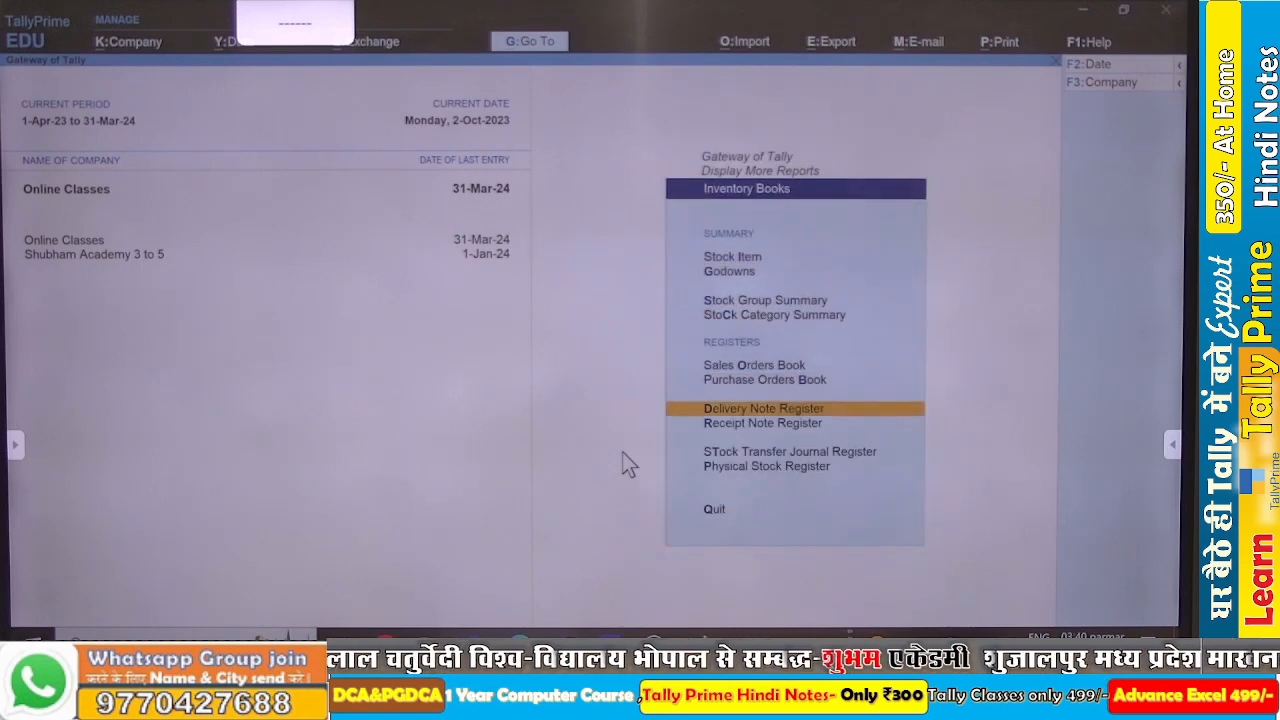
{"action": "key", "text": "Return"}
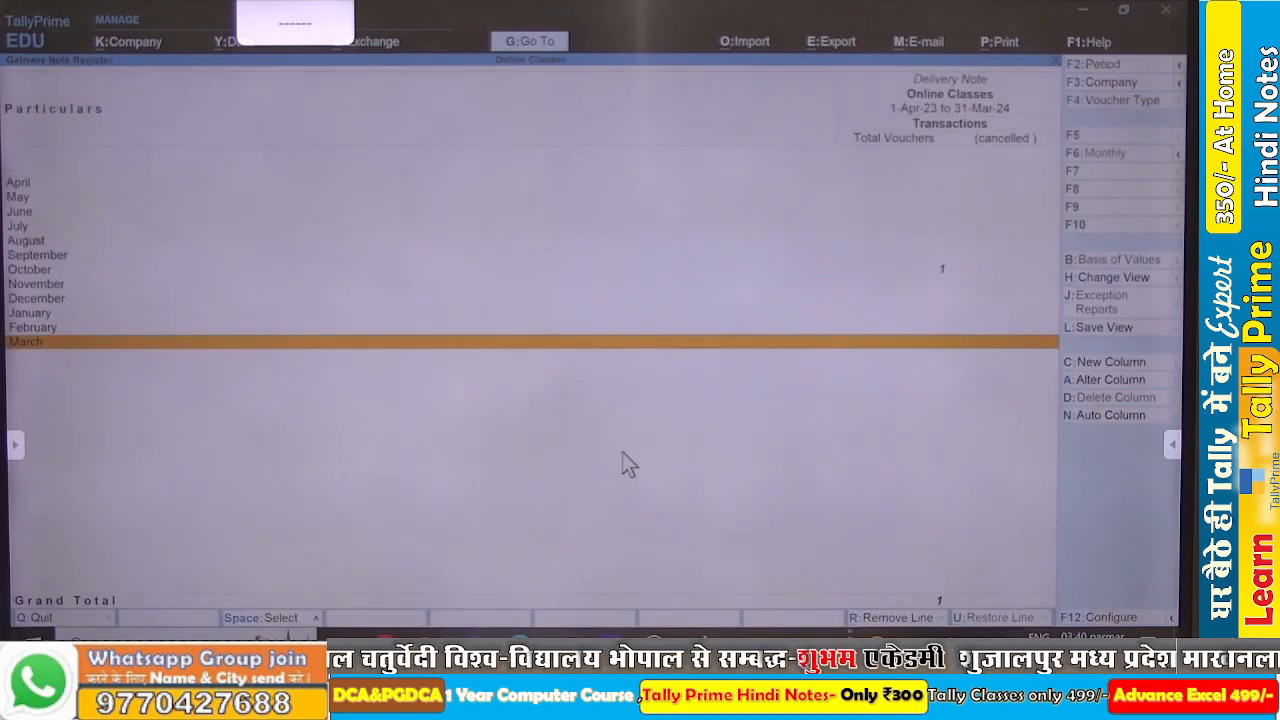
Open Star Computer's October delivery note from the register for alteration.
{"action": "key", "text": "Up"}
{"action": "key", "text": "Up"}
{"action": "key", "text": "Up"}
{"action": "key", "text": "Up"}
{"action": "key", "text": "Up"}
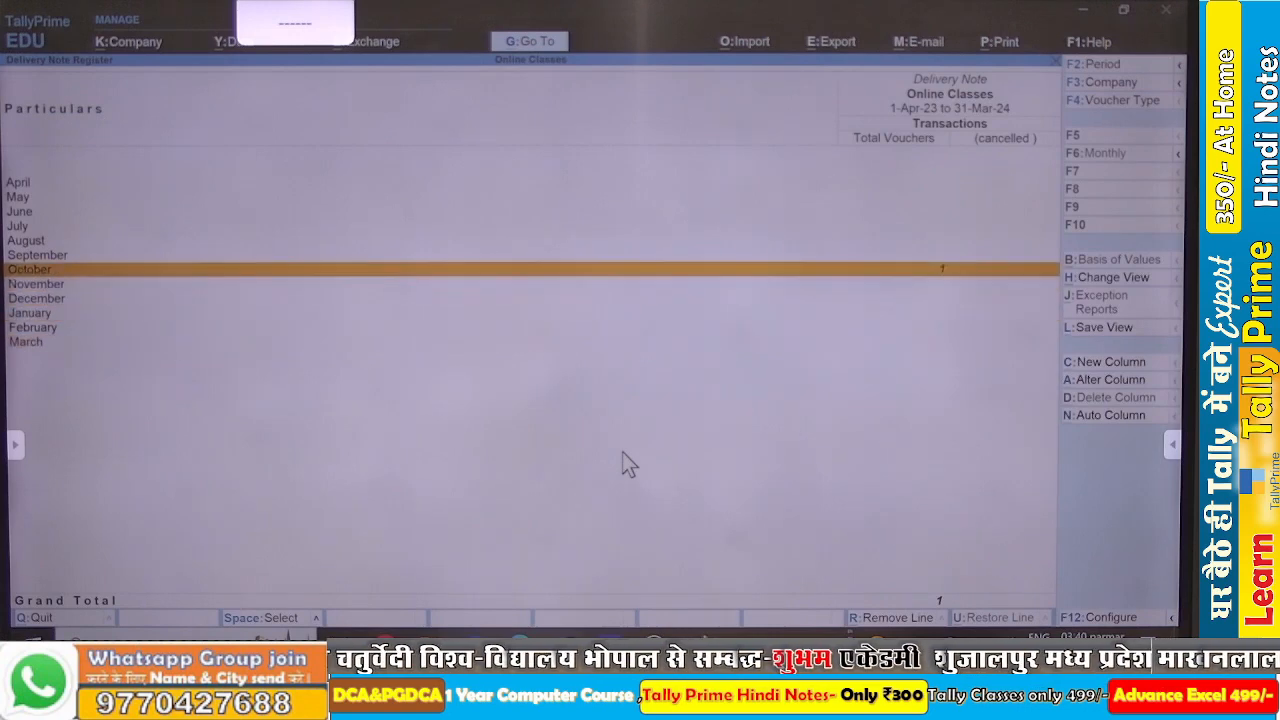
{"action": "key", "text": "Return"}
{"action": "key", "text": "Return"}
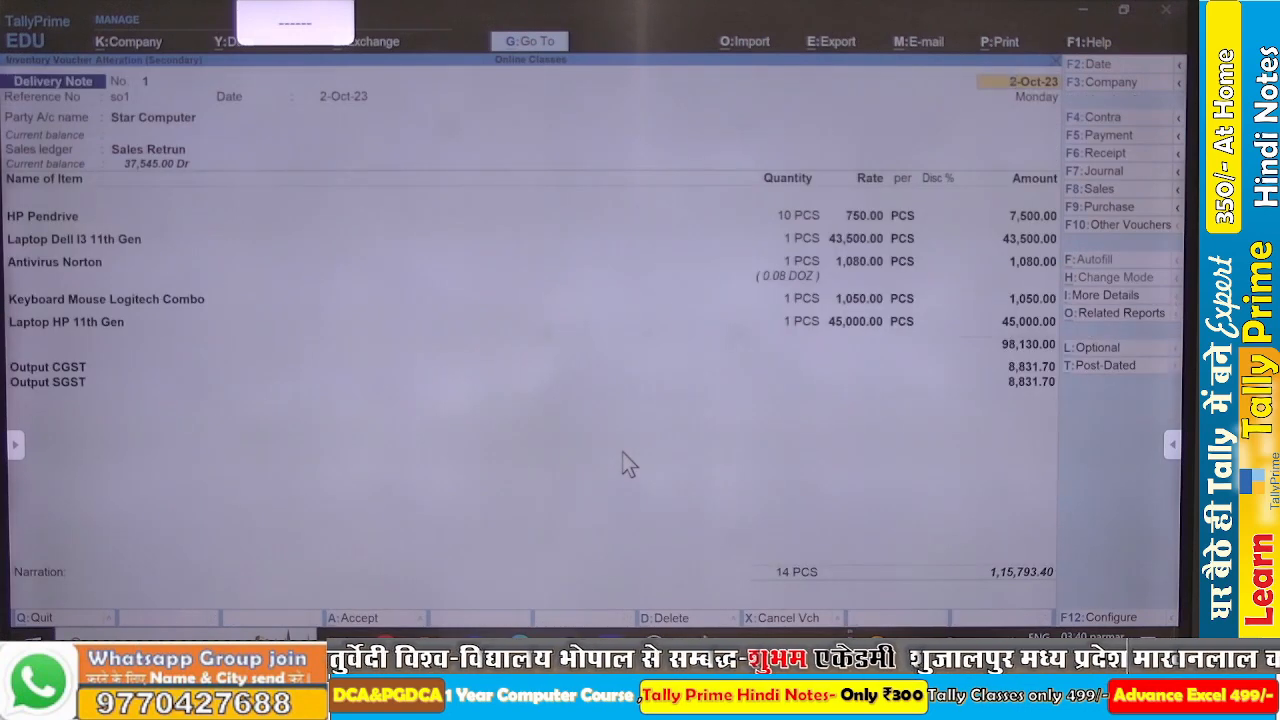
Convert the delivery note to the Sales voucher type and accept its header and party details for Star Computer.
{"action": "key", "text": "F8"}
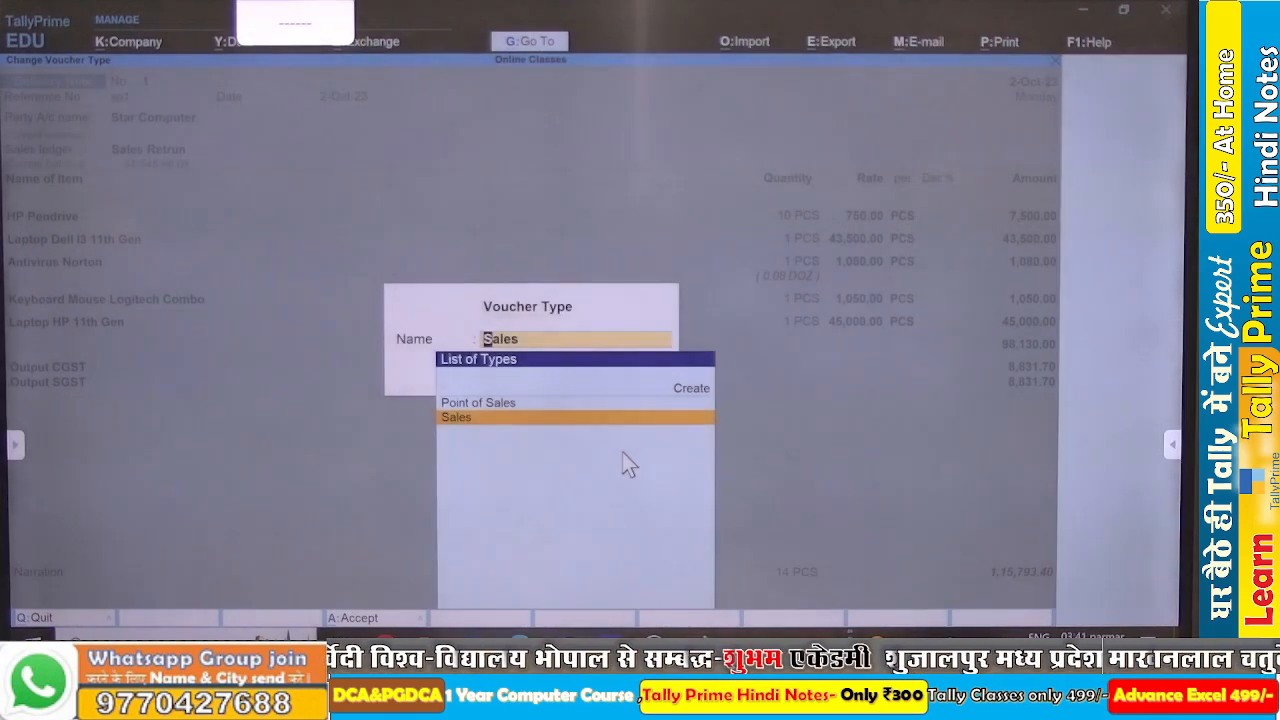
{"action": "key", "text": "Return"}
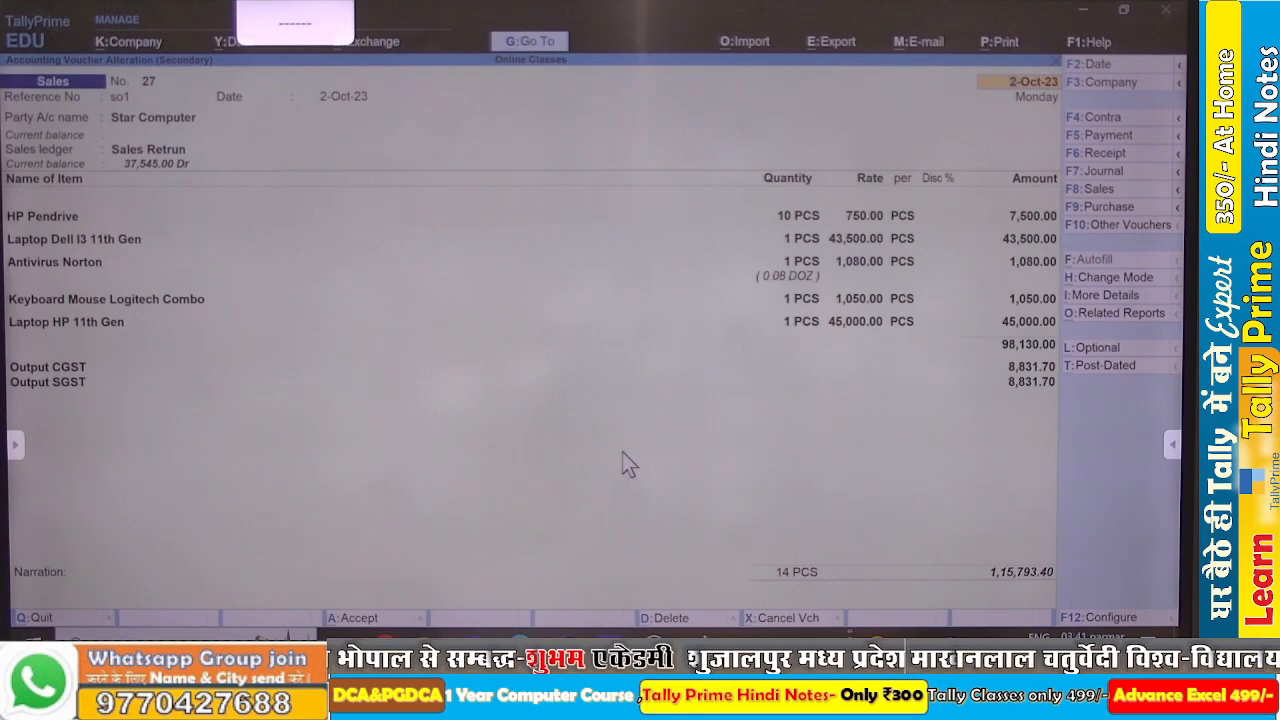
{"action": "key", "text": "Return"}
{"action": "key", "text": "Return"}
{"action": "key", "text": "Return"}
{"action": "key", "text": "Return"}
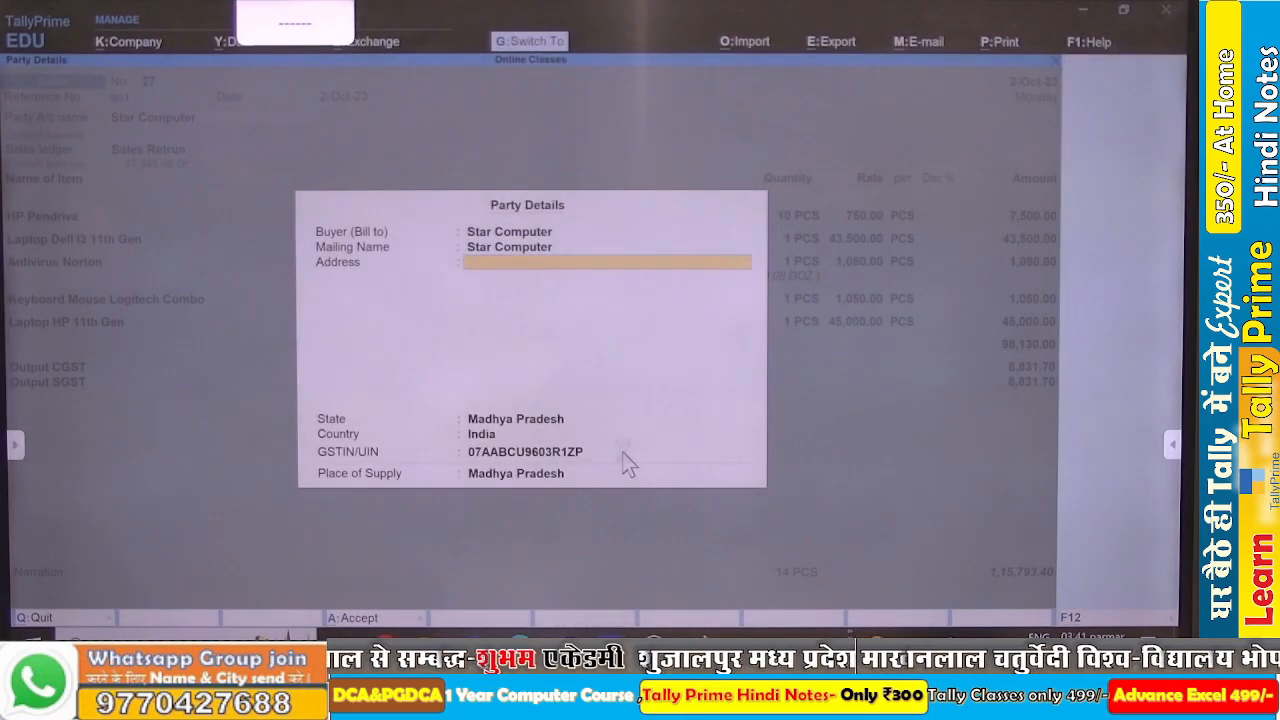
{"action": "key", "text": "Return"}
{"action": "key", "text": "Return"}
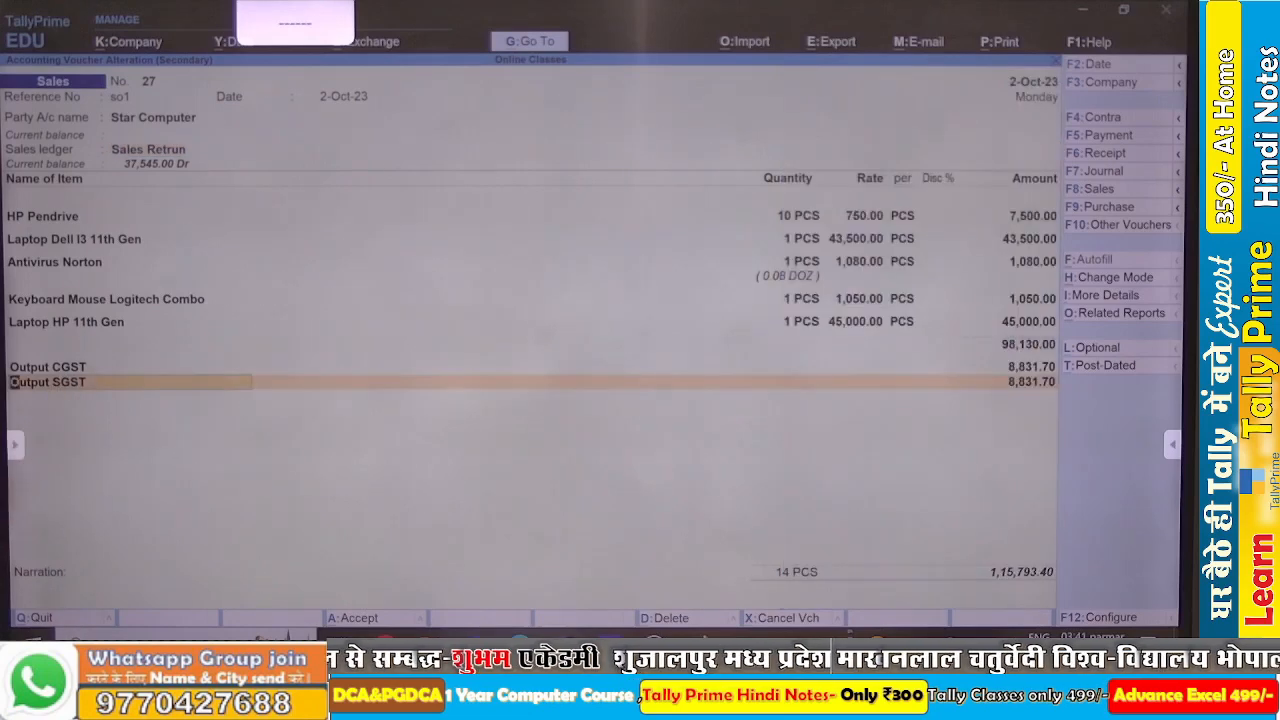
Add the Round Off [+/-] ledger with (-)0.40 below Output SGST and save the sales voucher.
{"action": "key", "text": "Return"}
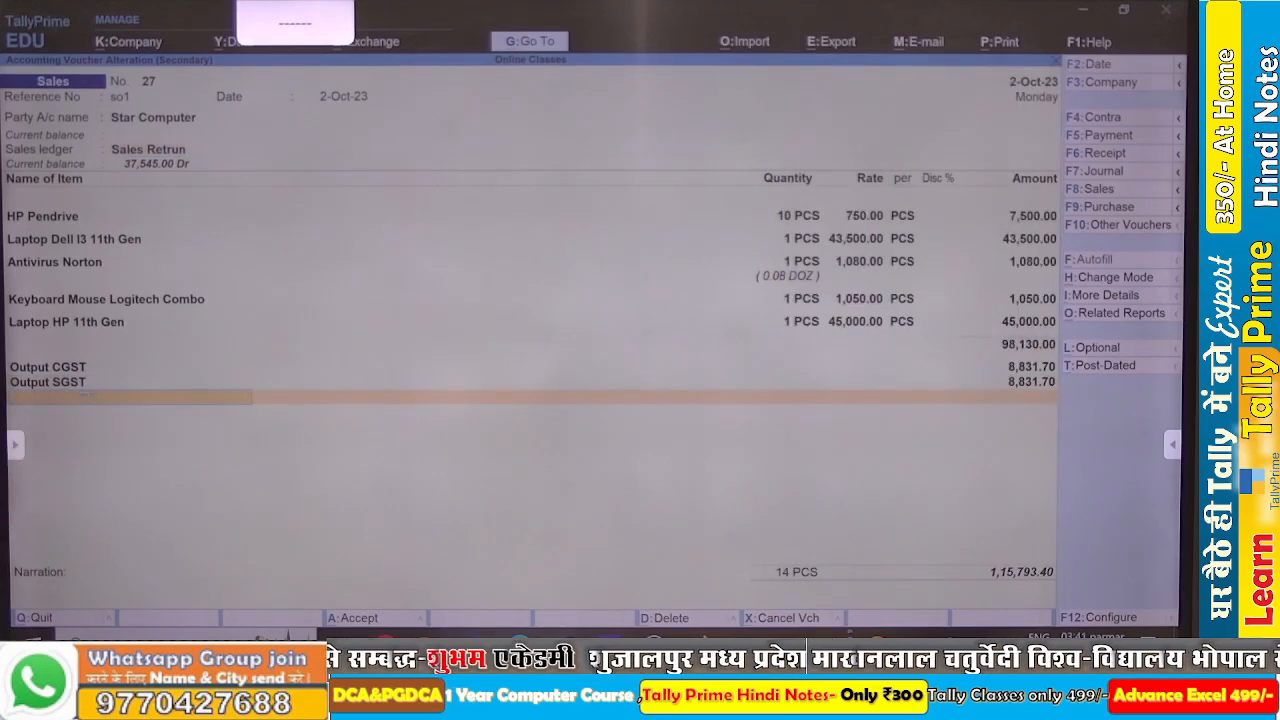
{"action": "type", "text": "Ro"}
{"action": "key", "text": "Return"}
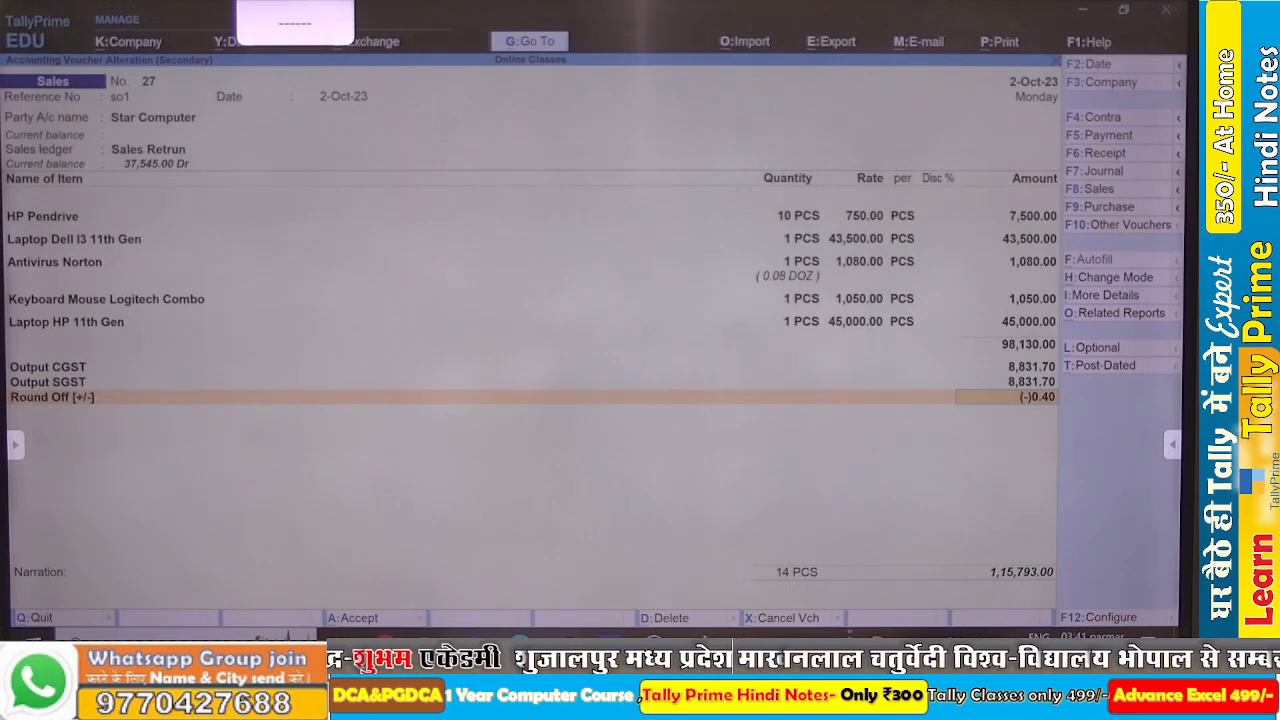
{"action": "key", "text": "ctrl+a"}
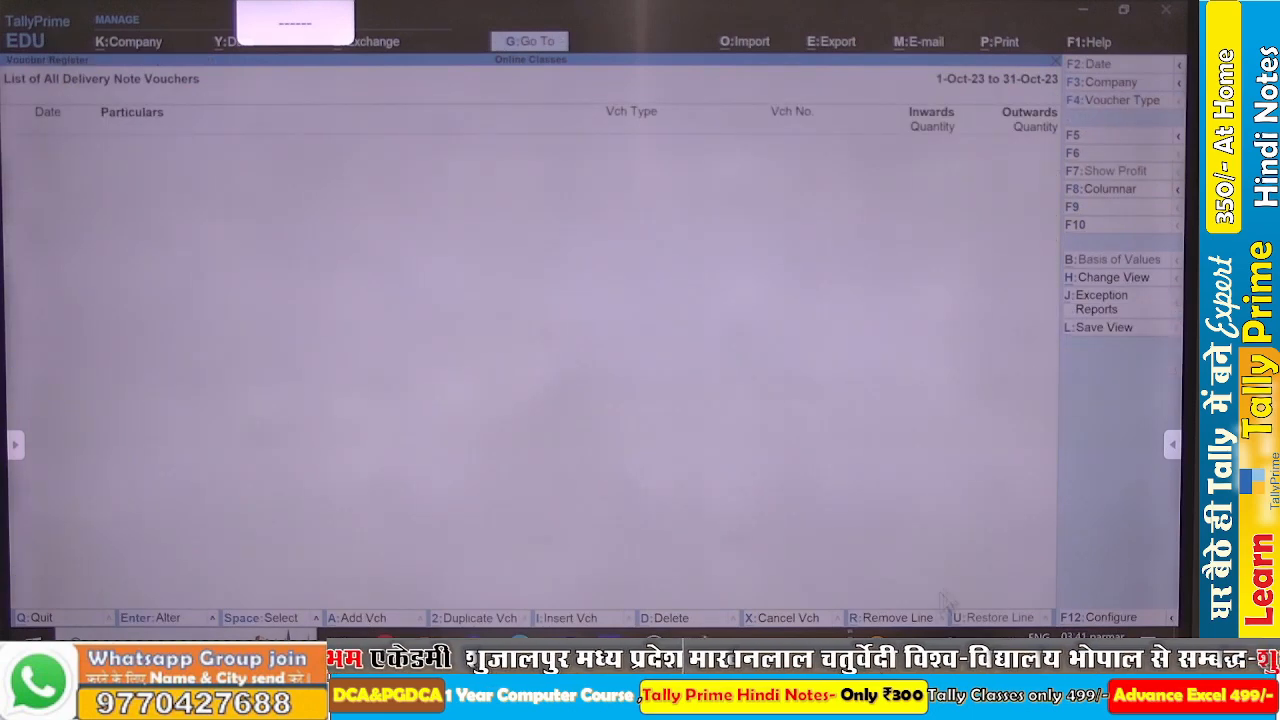
Paste the sales voucher screenshot into Paint and switch back to TallyPrime.
{"action": "key", "text": "alt+Tab"}
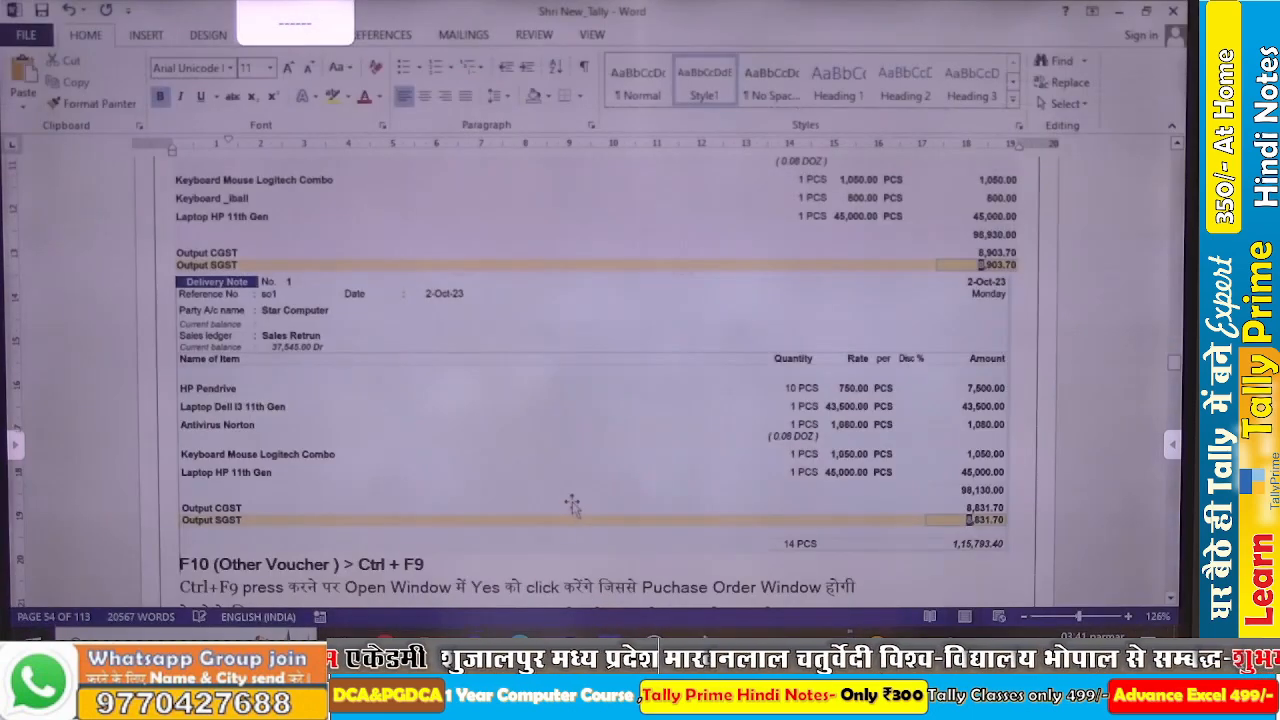
{"action": "key", "text": "alt+Tab"}
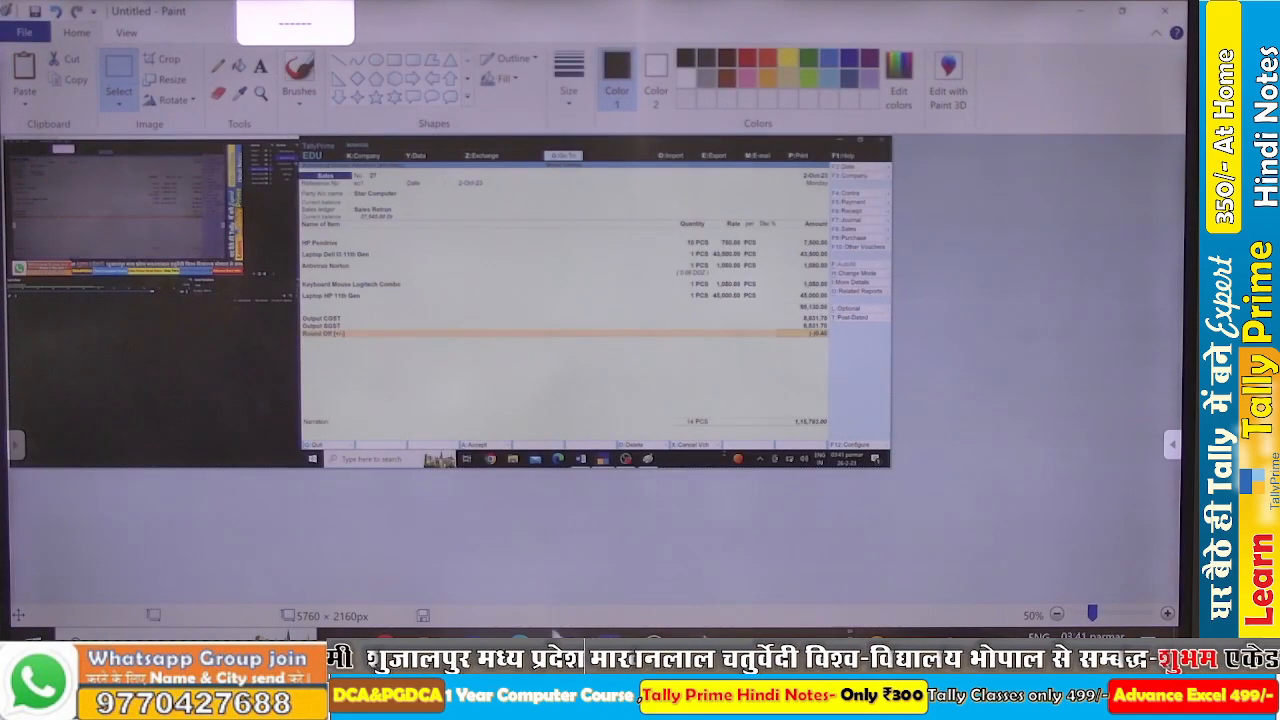
{"action": "key", "text": "alt+Tab"}
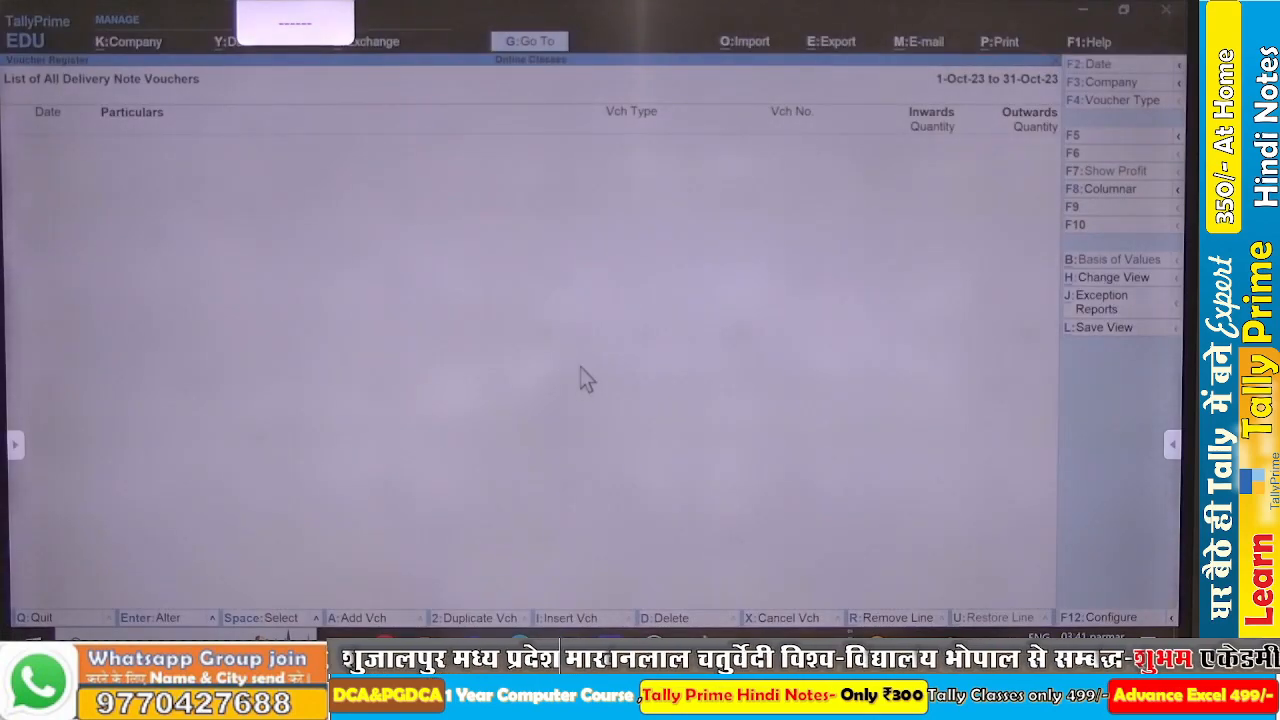
Leave the delivery note register and open the Balance Sheet in detailed view.
{"action": "key", "text": "Escape"}
{"action": "key", "text": "Escape"}
{"action": "key", "text": "Escape"}
{"action": "key", "text": "Escape"}
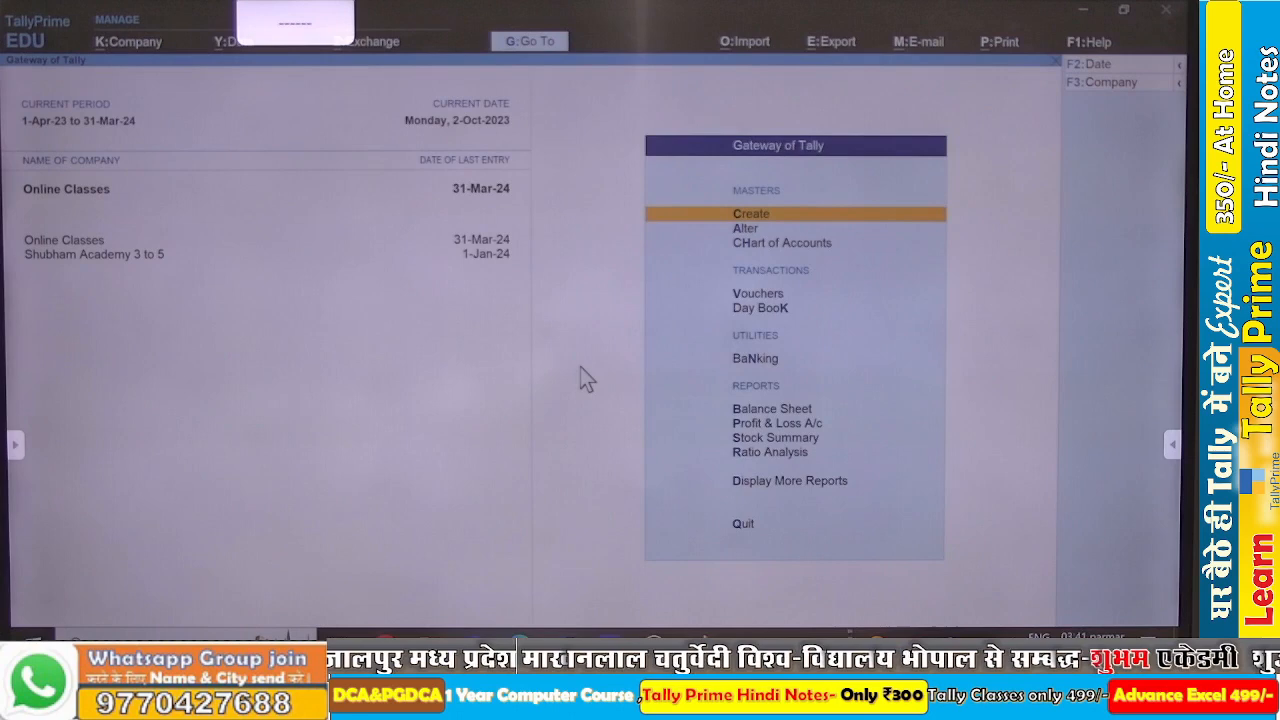
{"action": "key", "text": "b"}
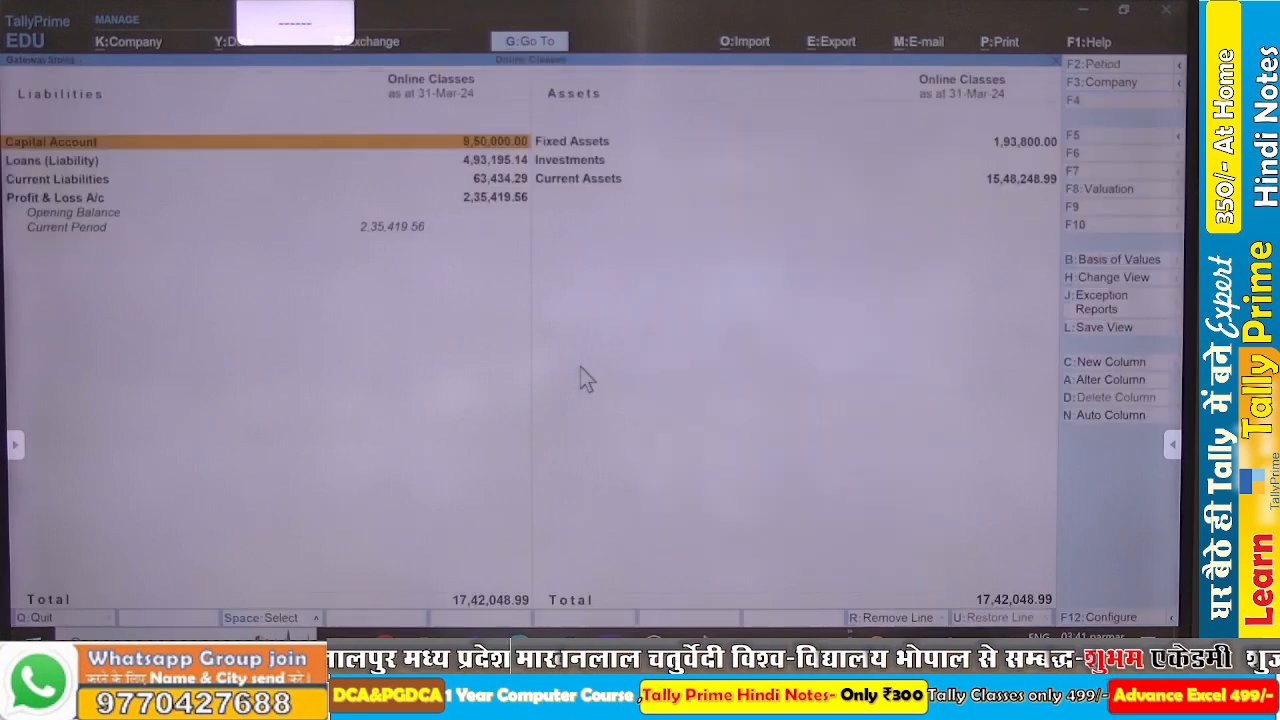
{"action": "key", "text": "Right"}
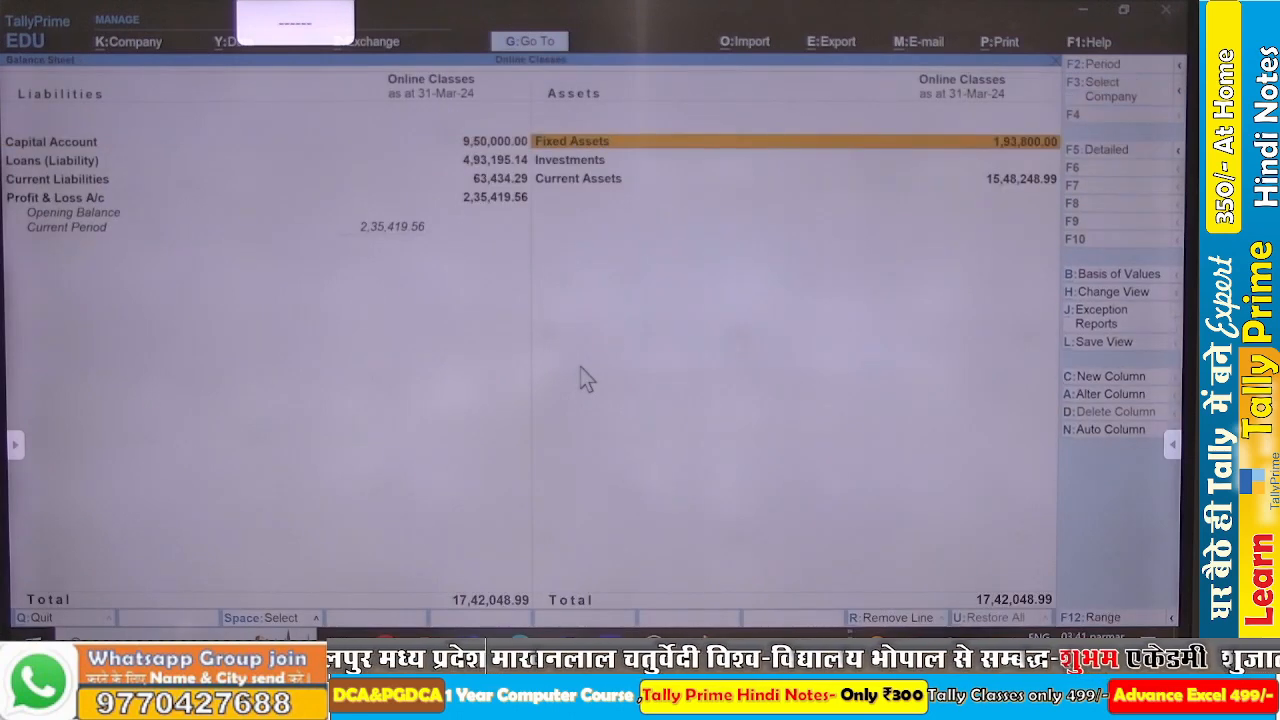
{"action": "key", "text": "alt+F5"}
Open the Sundry Debtors group under Current Assets to examine the party balances.
{"action": "key", "text": "Down"}
{"action": "key", "text": "Down"}
{"action": "key", "text": "Down"}
{"action": "key", "text": "Down"}
{"action": "key", "text": "Down"}
{"action": "key", "text": "Down"}
{"action": "key", "text": "Down"}
{"action": "key", "text": "Down"}
{"action": "key", "text": "Down"}
{"action": "key", "text": "Down"}
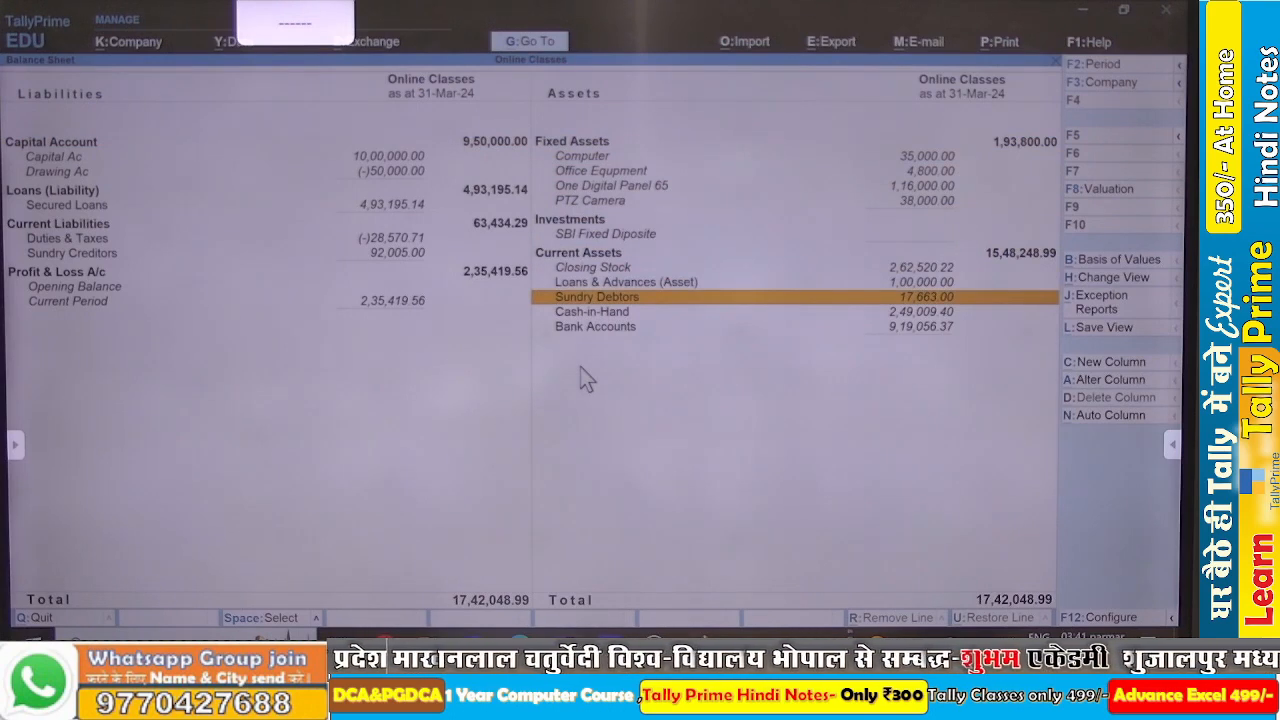
{"action": "key", "text": "Return"}
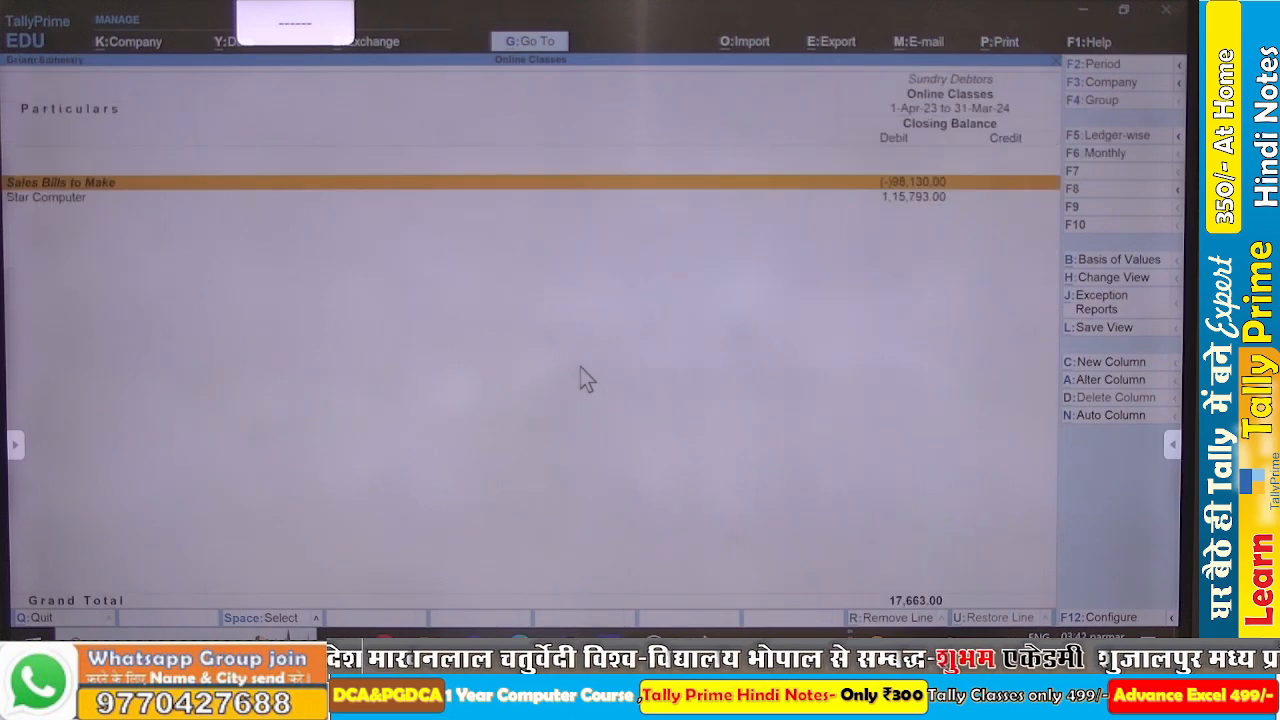
Examine the Sales Bills to Make entry under Sundry Debtors and return to the Balance Sheet.
{"action": "key", "text": "Return"}
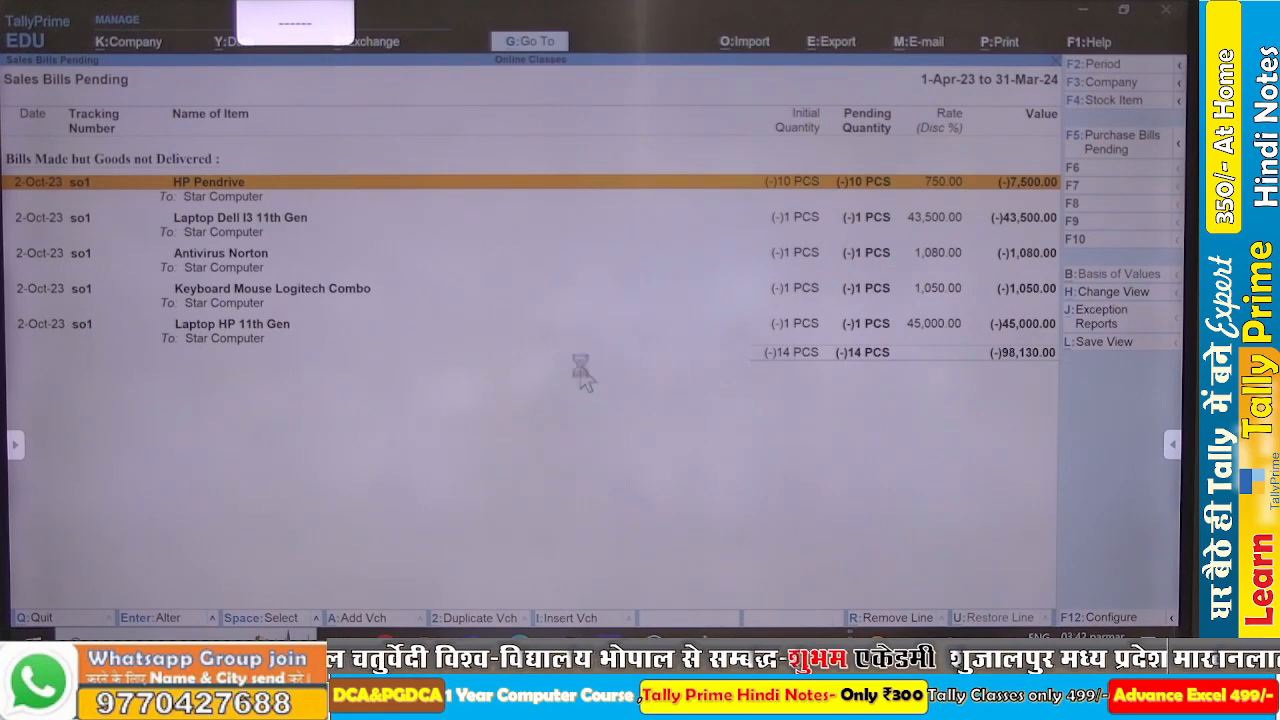
{"action": "key", "text": "Escape"}
{"action": "key", "text": "Escape"}
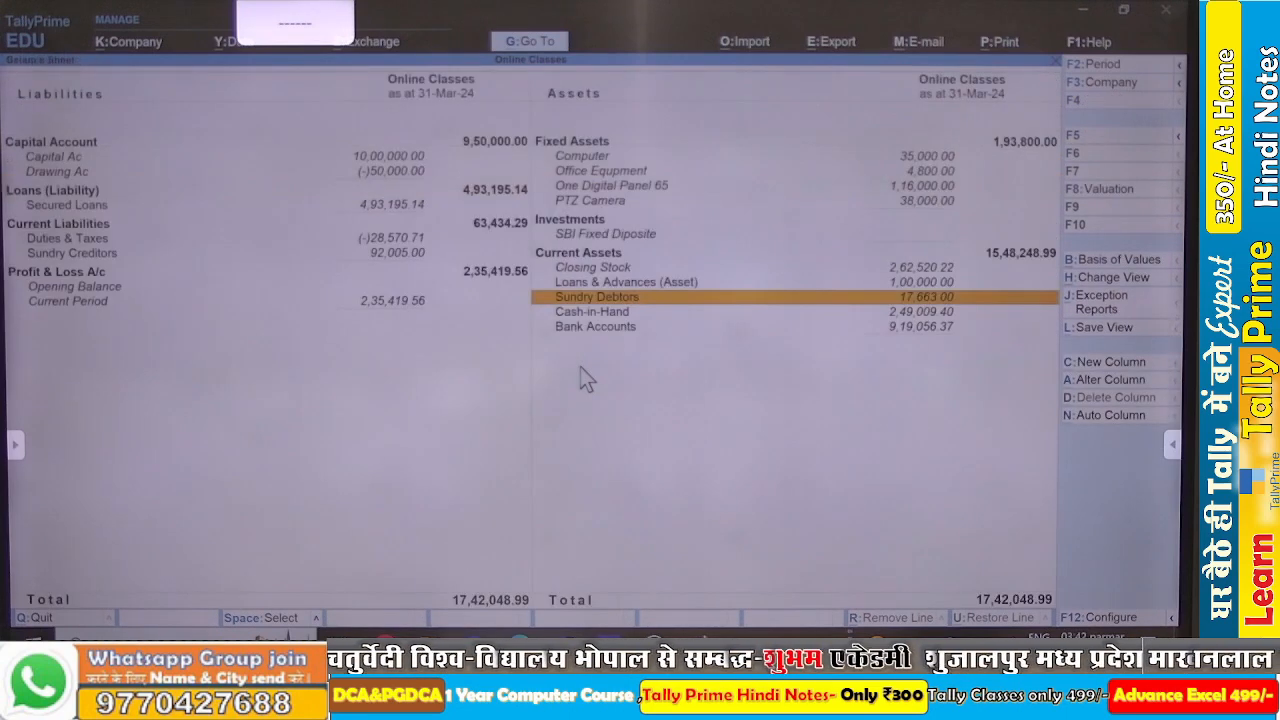
Drill down from Sundry Debtors through Star Computer's October entries and open its sales voucher dated 2-Oct-23.
{"action": "key", "text": "Return"}
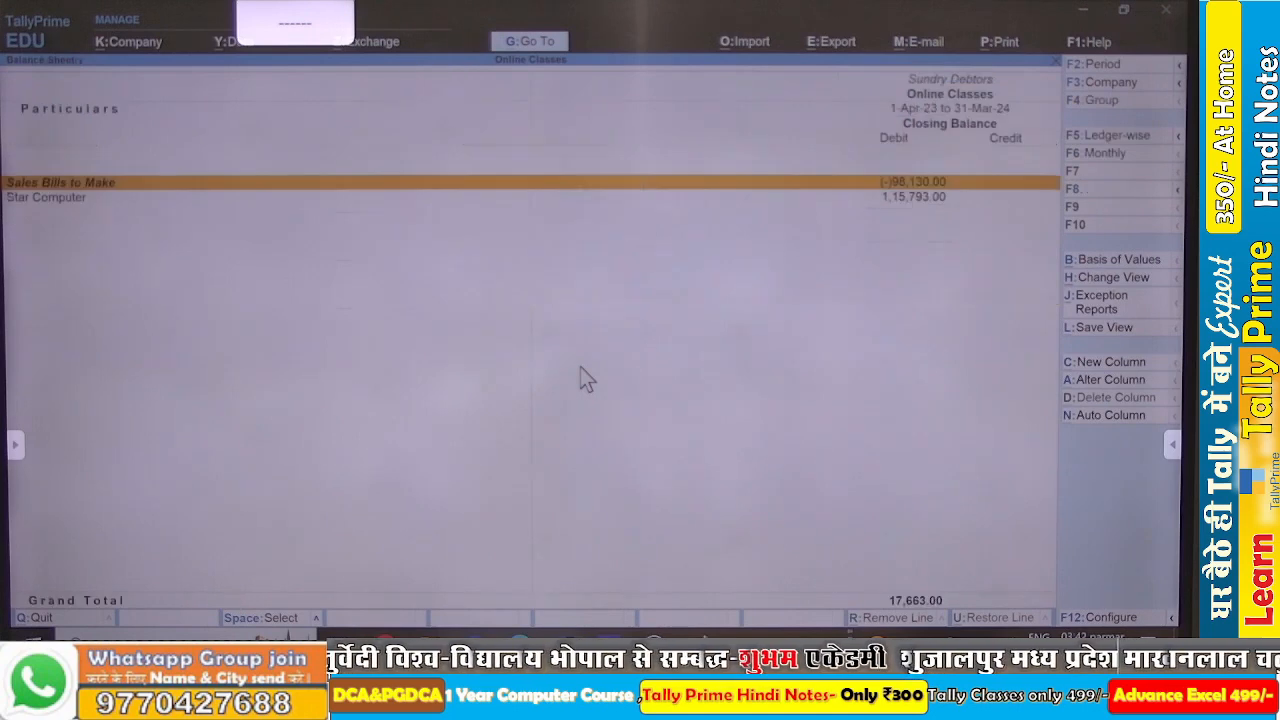
{"action": "key", "text": "Down"}
{"action": "key", "text": "Return"}
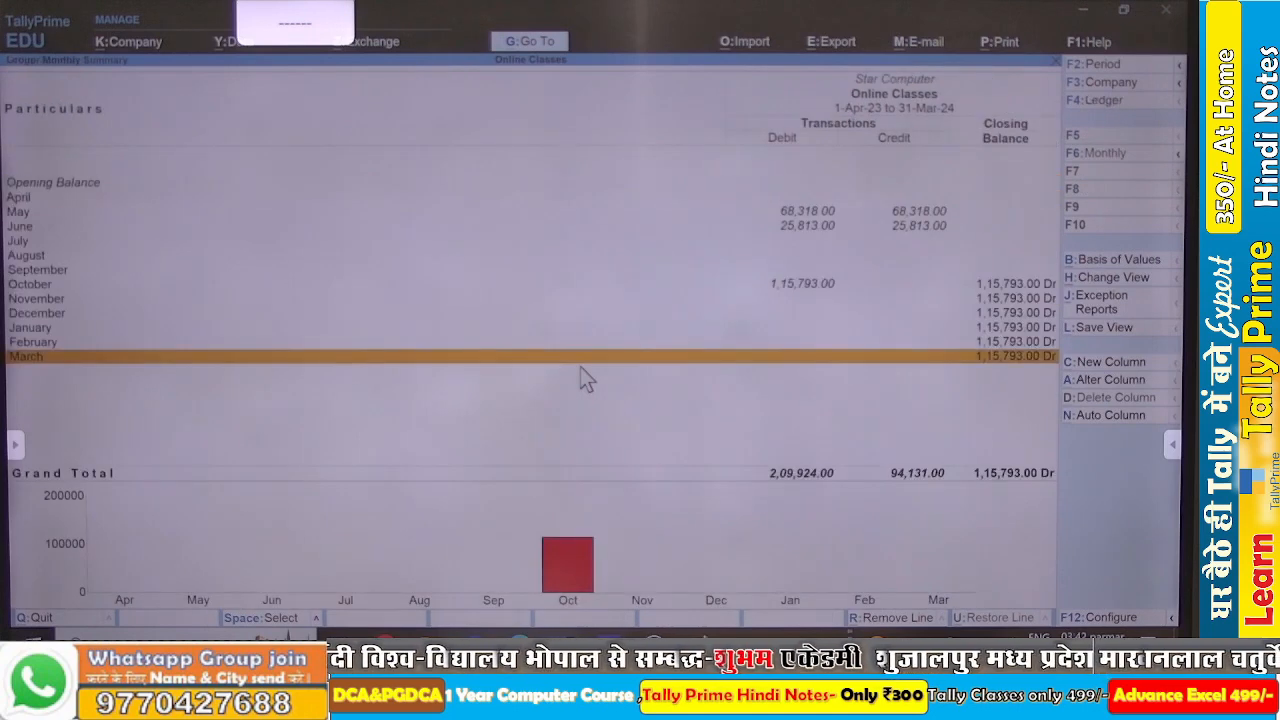
{"action": "key", "text": "Up"}
{"action": "key", "text": "Up"}
{"action": "key", "text": "Up"}
{"action": "key", "text": "Up"}
{"action": "key", "text": "Up"}
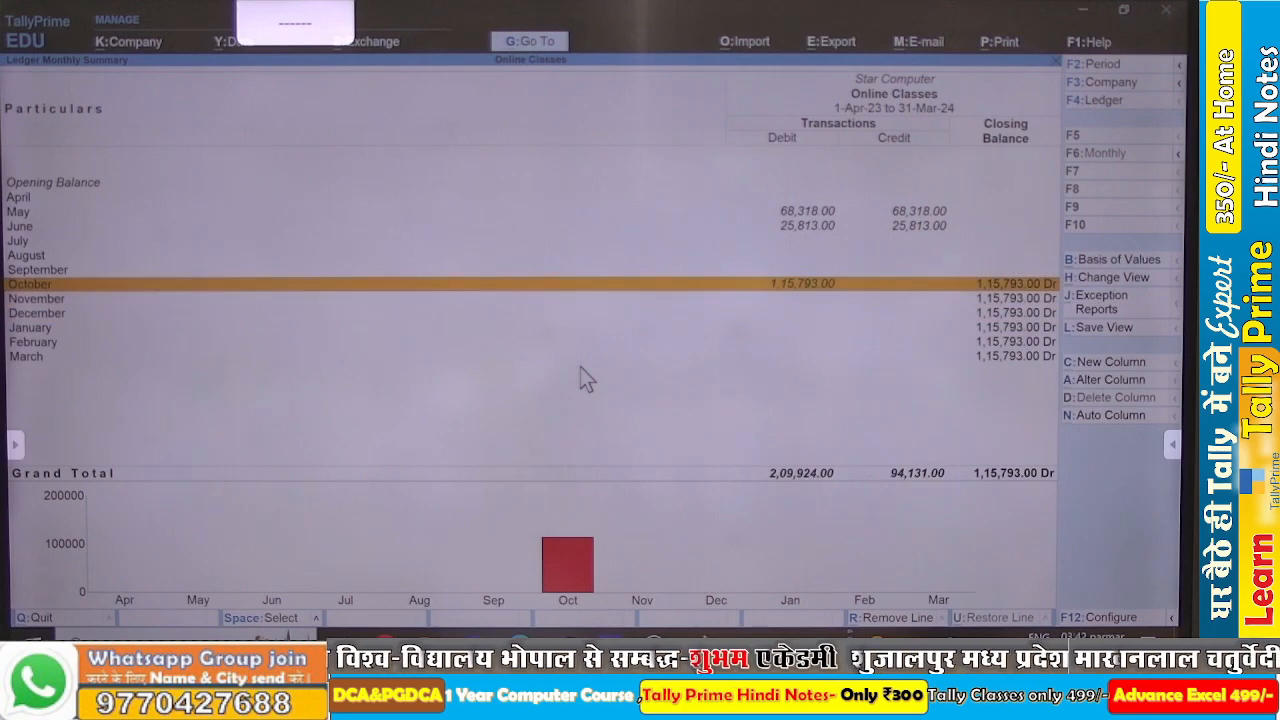
{"action": "key", "text": "Return"}
{"action": "key", "text": "Return"}
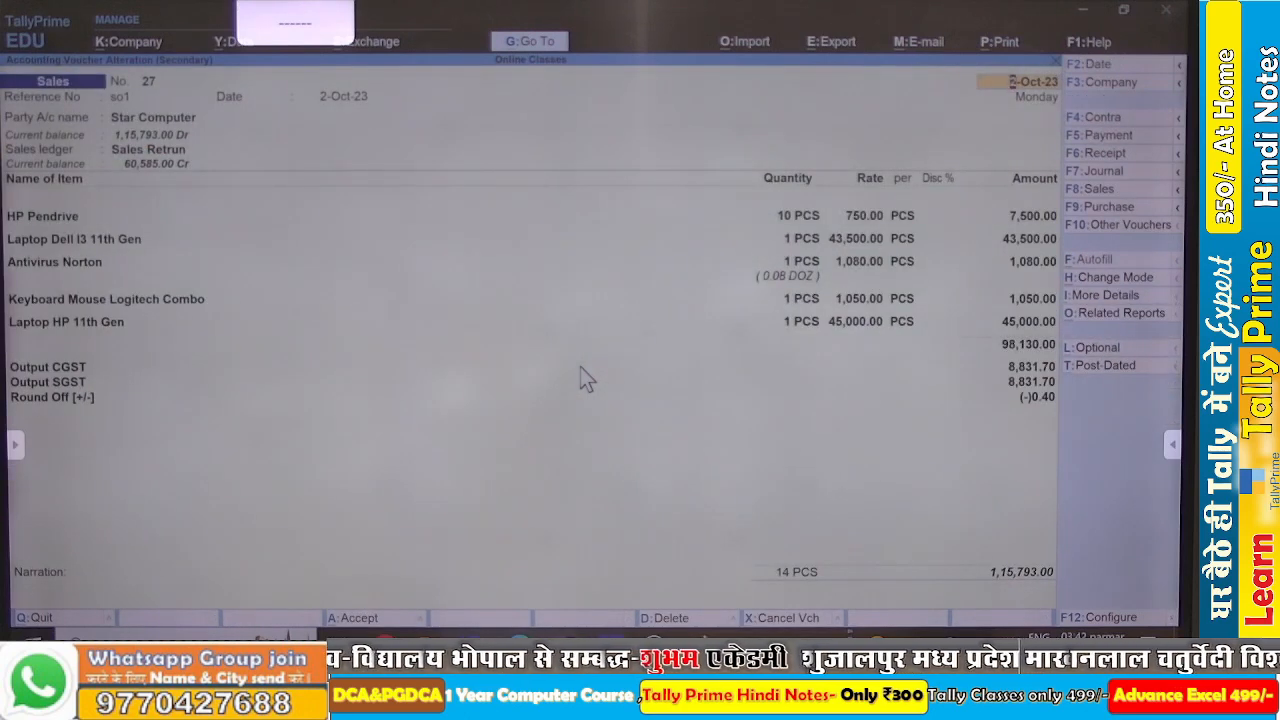
Delete Star Computer's sales voucher, leave the sales order and return to the Gateway of Tally.
{"action": "key", "text": "alt"}
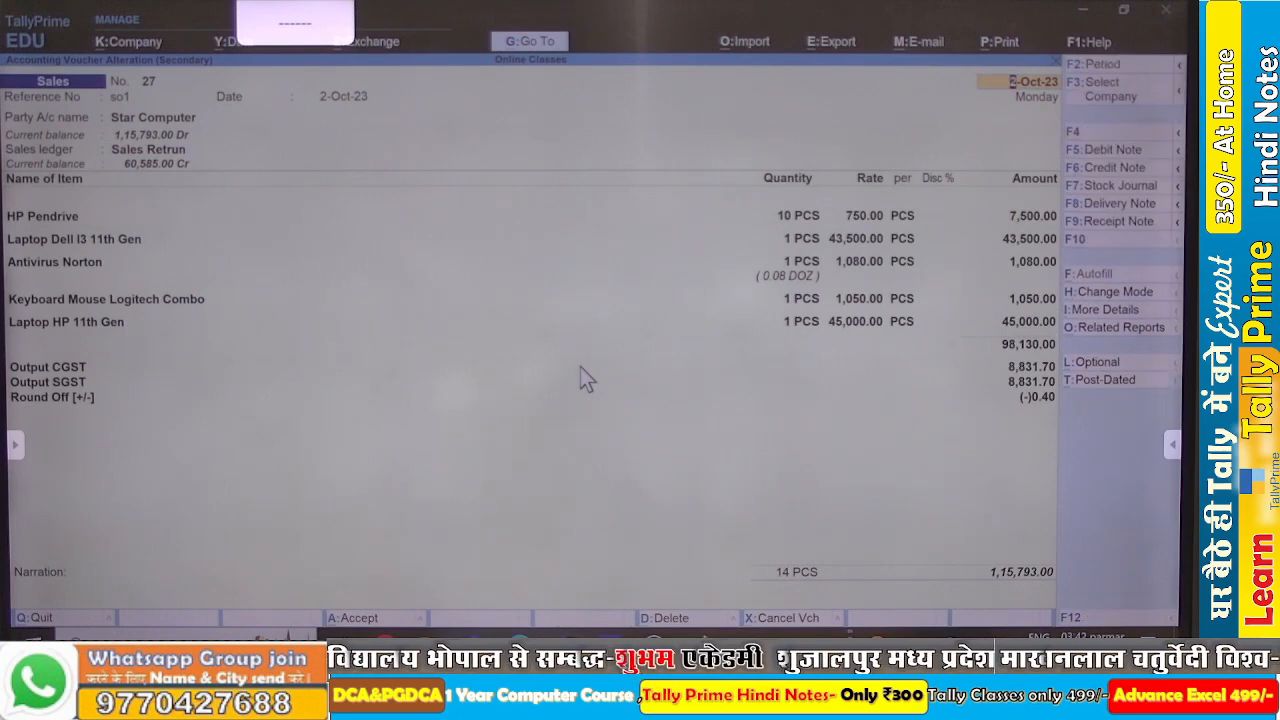
{"action": "key", "text": "ctrl+F8"}
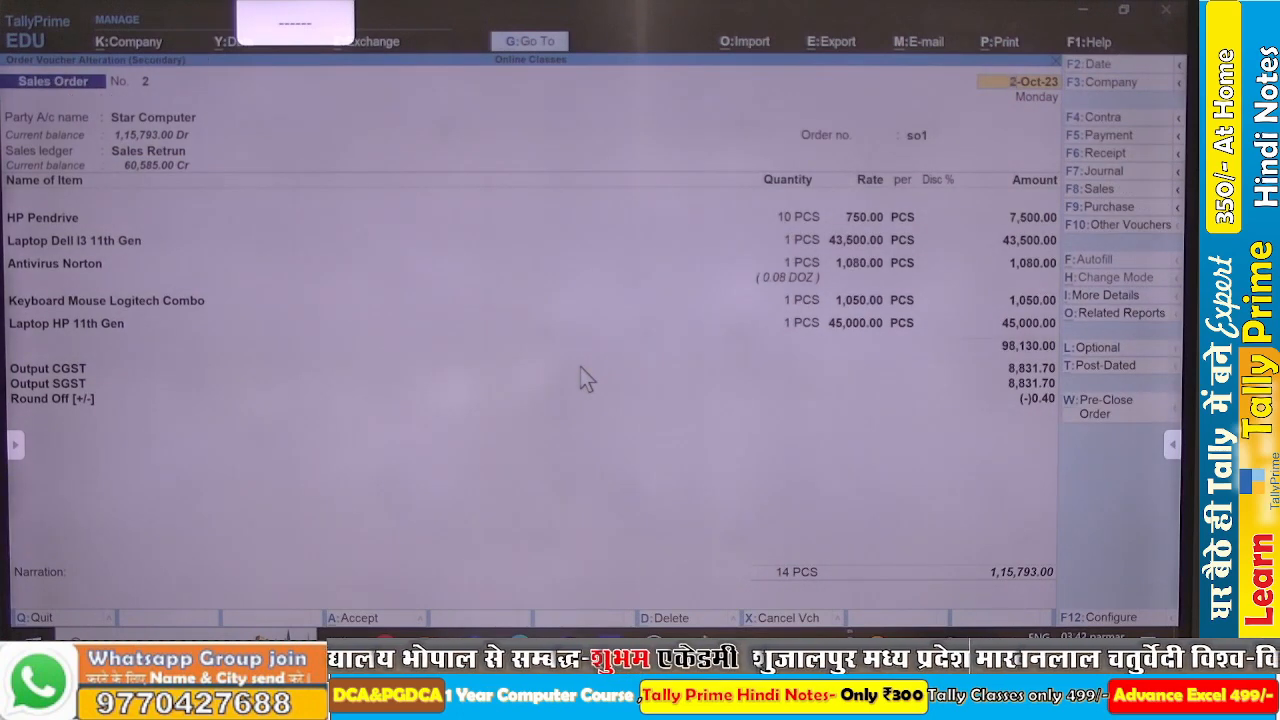
{"action": "key", "text": "ctrl"}
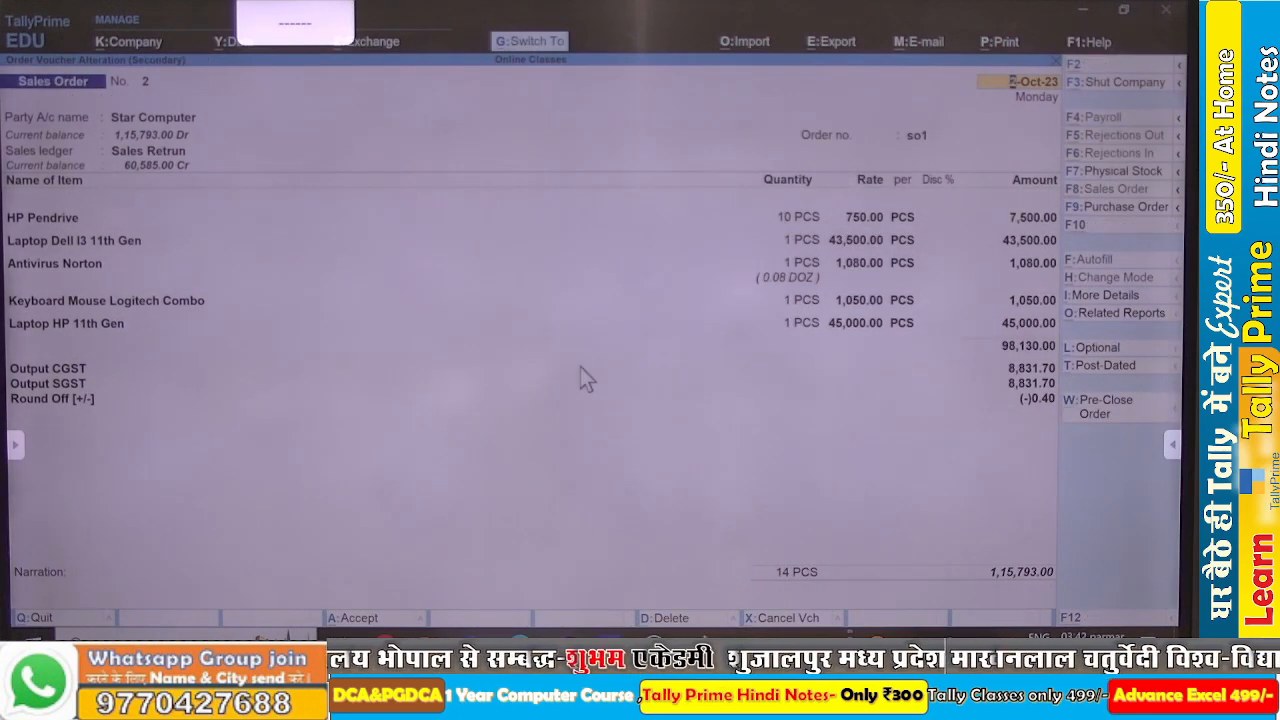
{"action": "key", "text": "ctrl+a"}
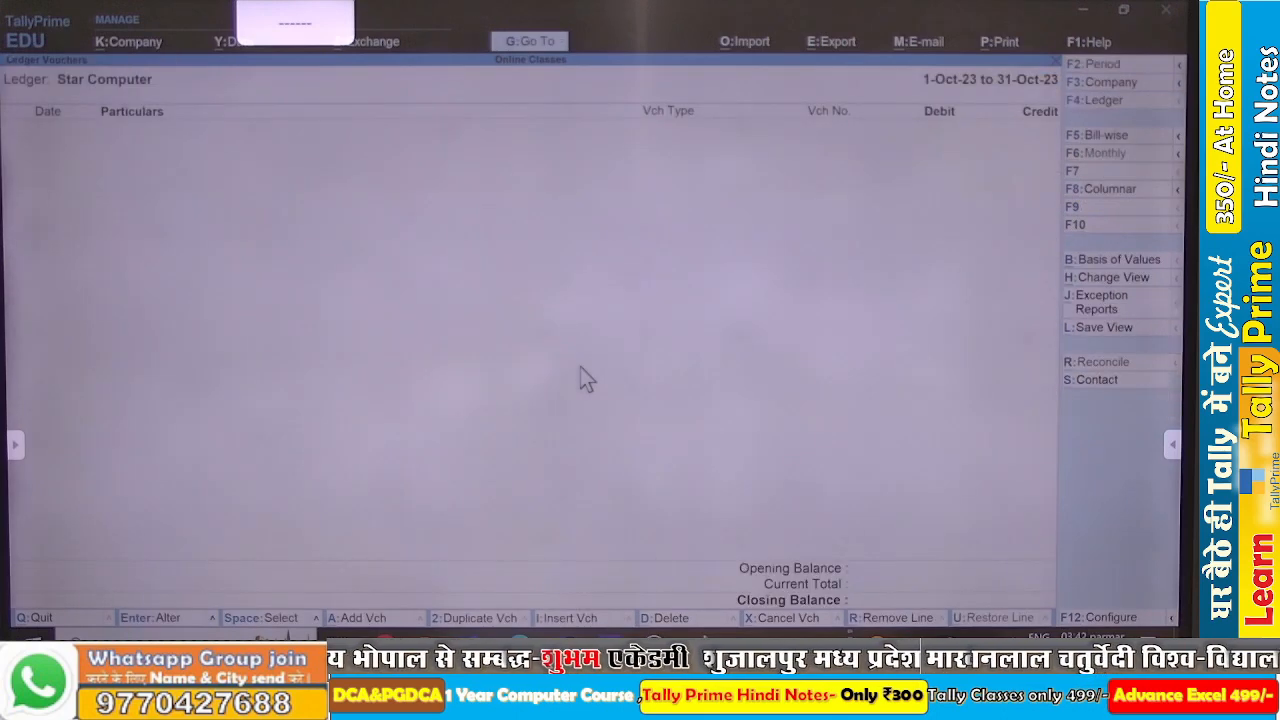
{"action": "key", "text": "Escape"}
{"action": "key", "text": "Escape"}
{"action": "key", "text": "Escape"}
{"action": "key", "text": "Escape"}
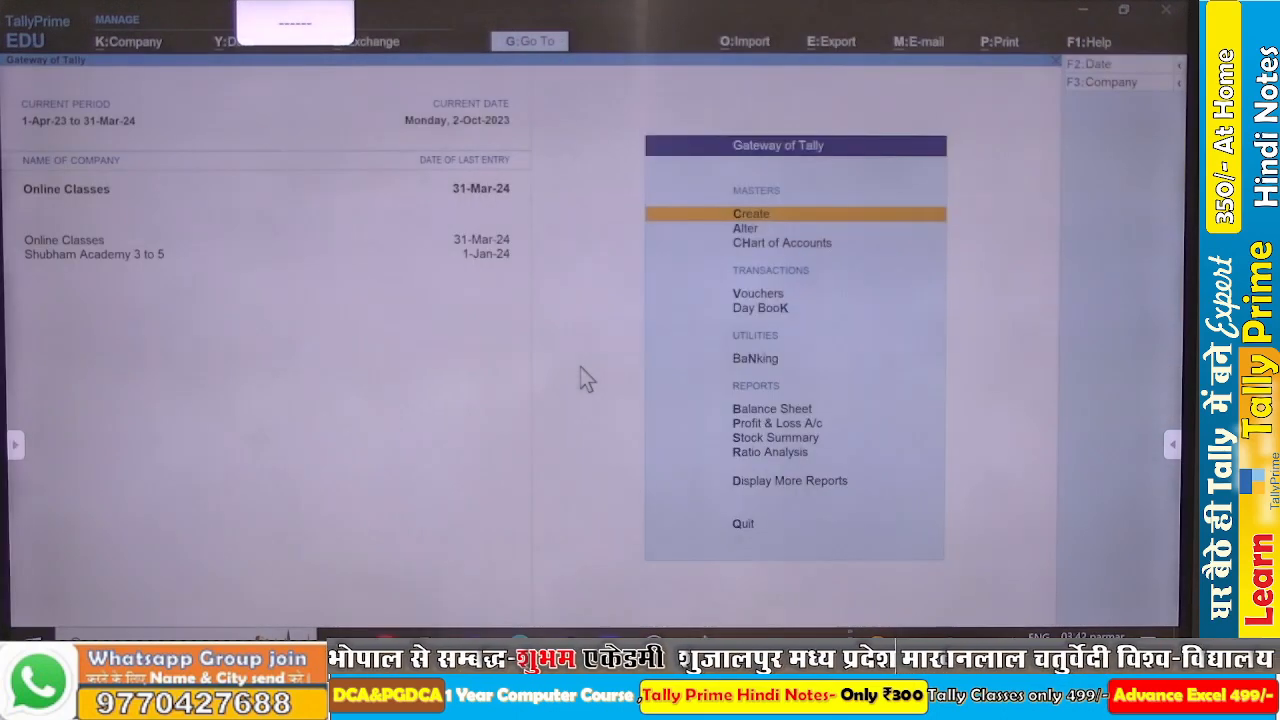
{"action": "key", "text": "v"}
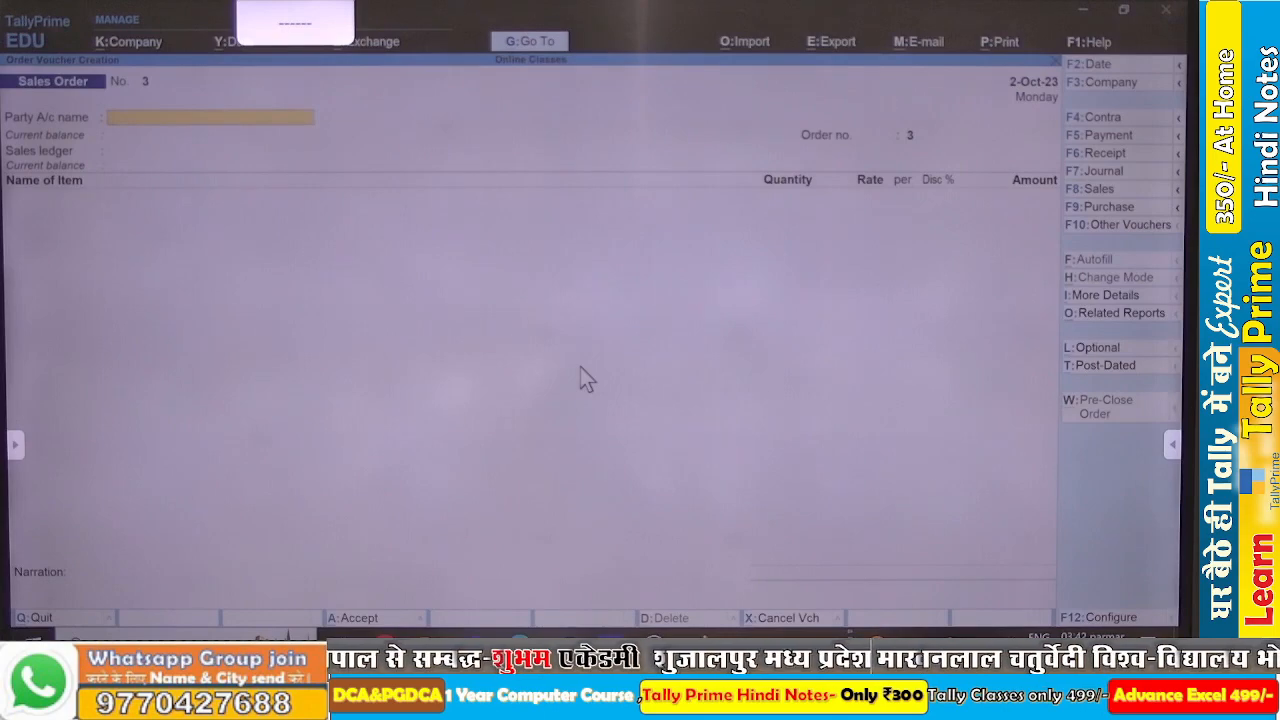
{"action": "key", "text": "F8"}
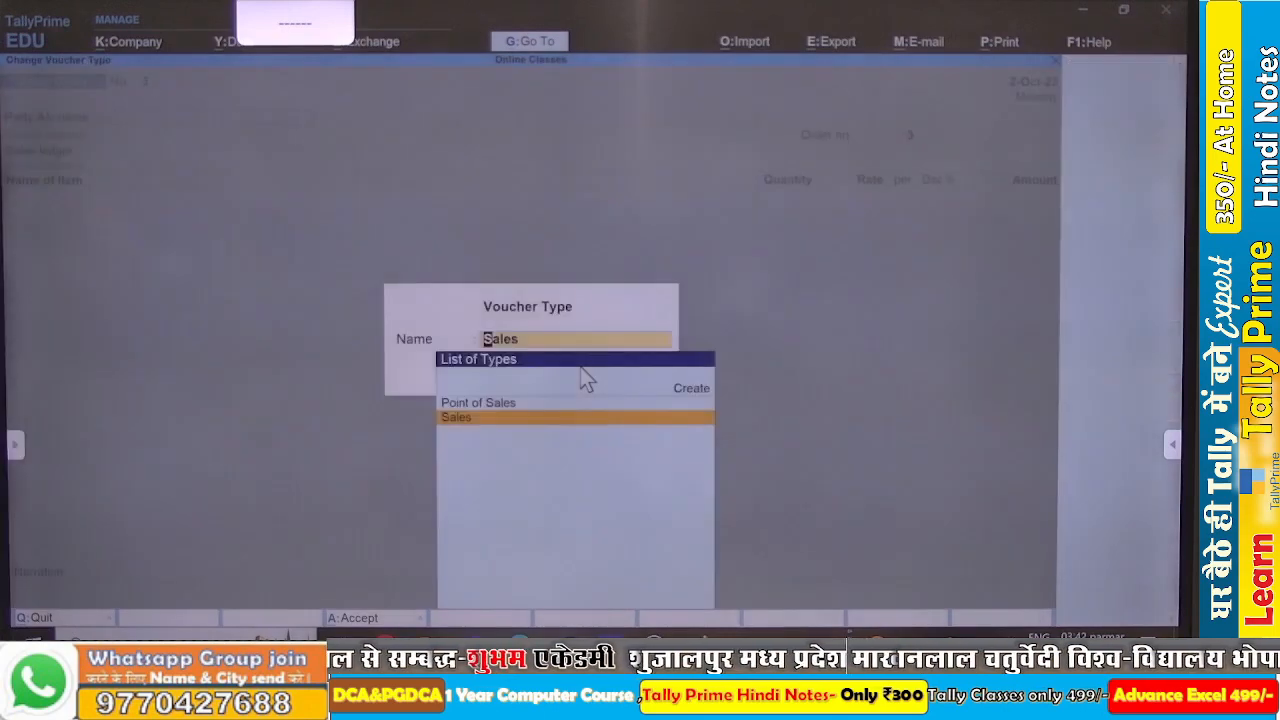
{"action": "key", "text": "Return"}
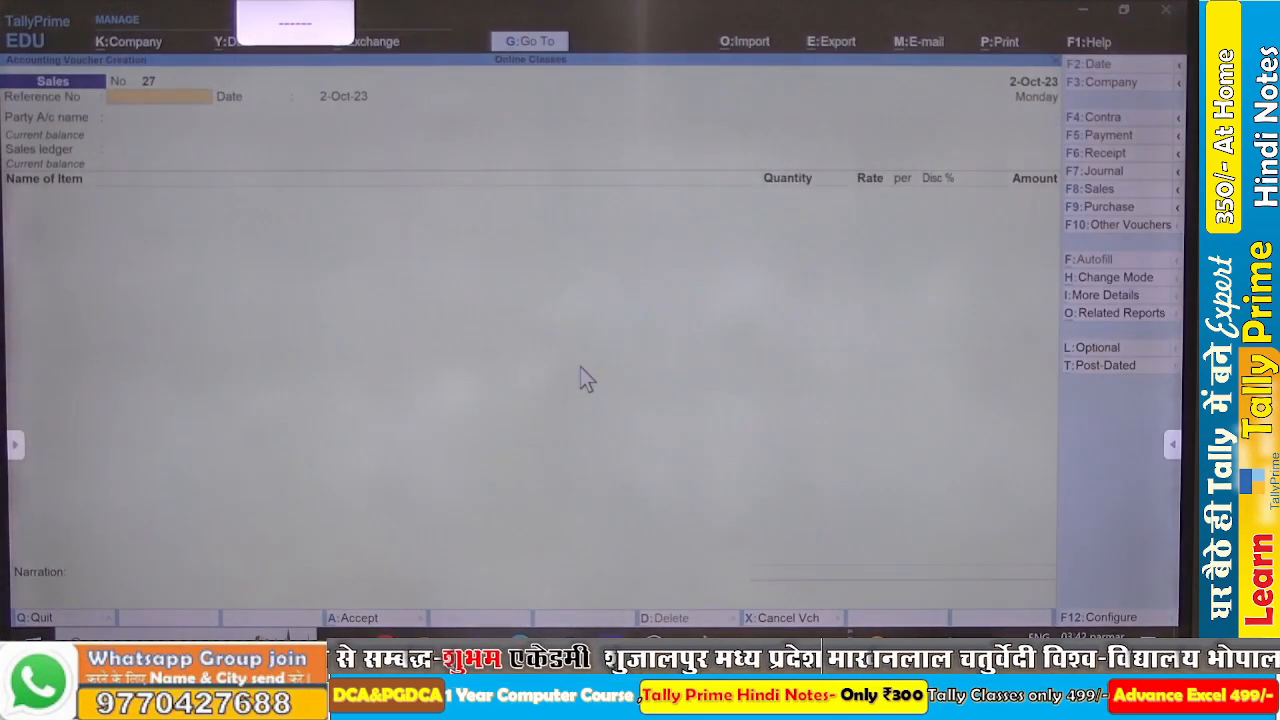
{"action": "key", "text": "Return"}
{"action": "key", "text": "Return"}
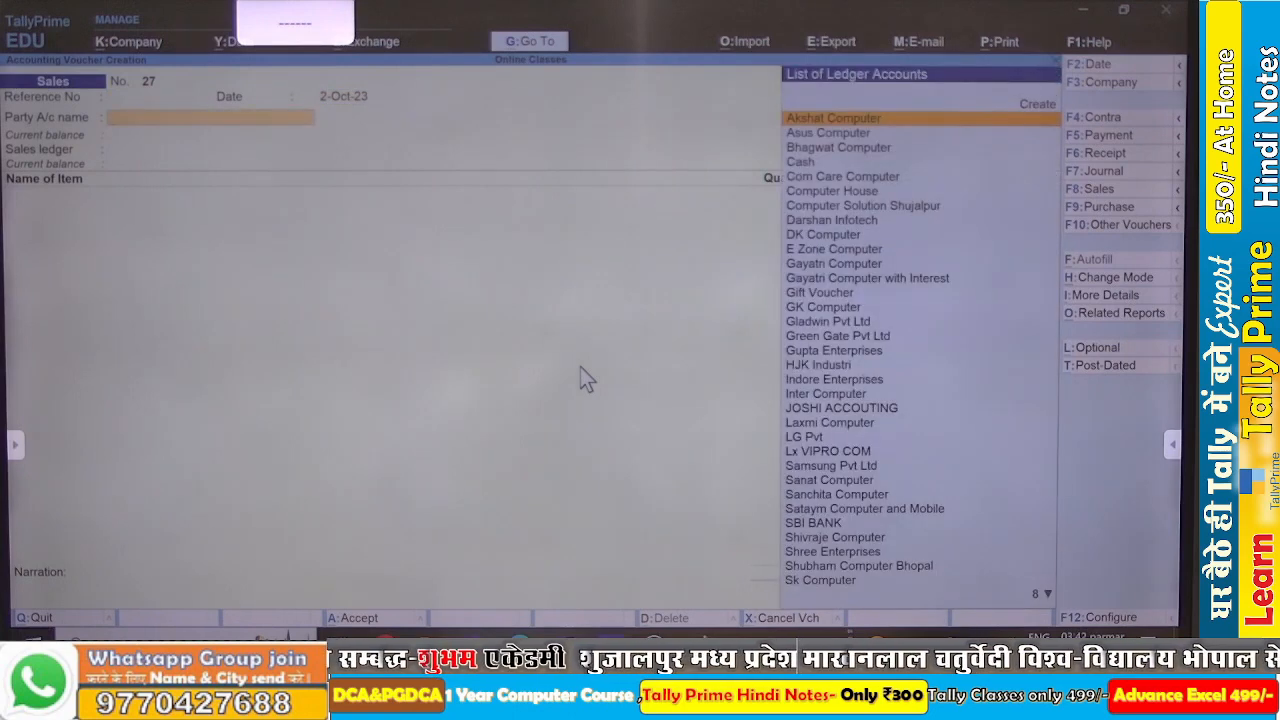
{"action": "type", "text": "St"}
{"action": "key", "text": "Return"}
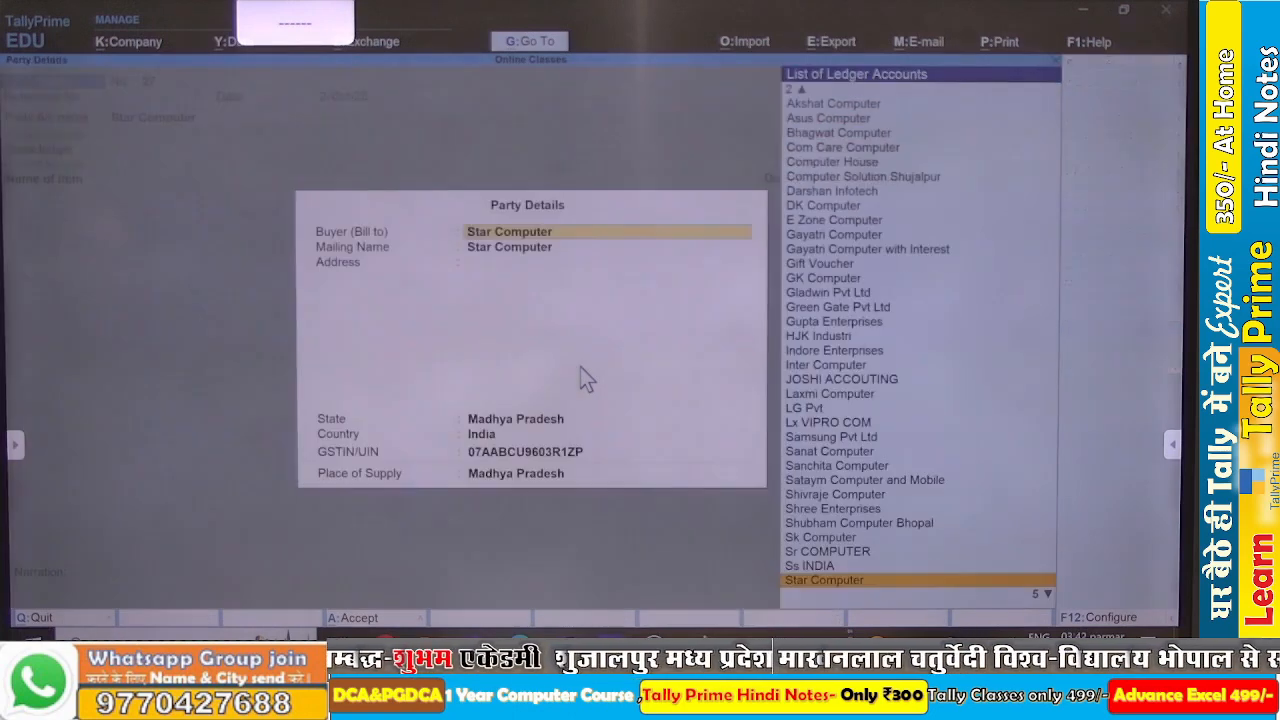
{"action": "key", "text": "ctrl+a"}
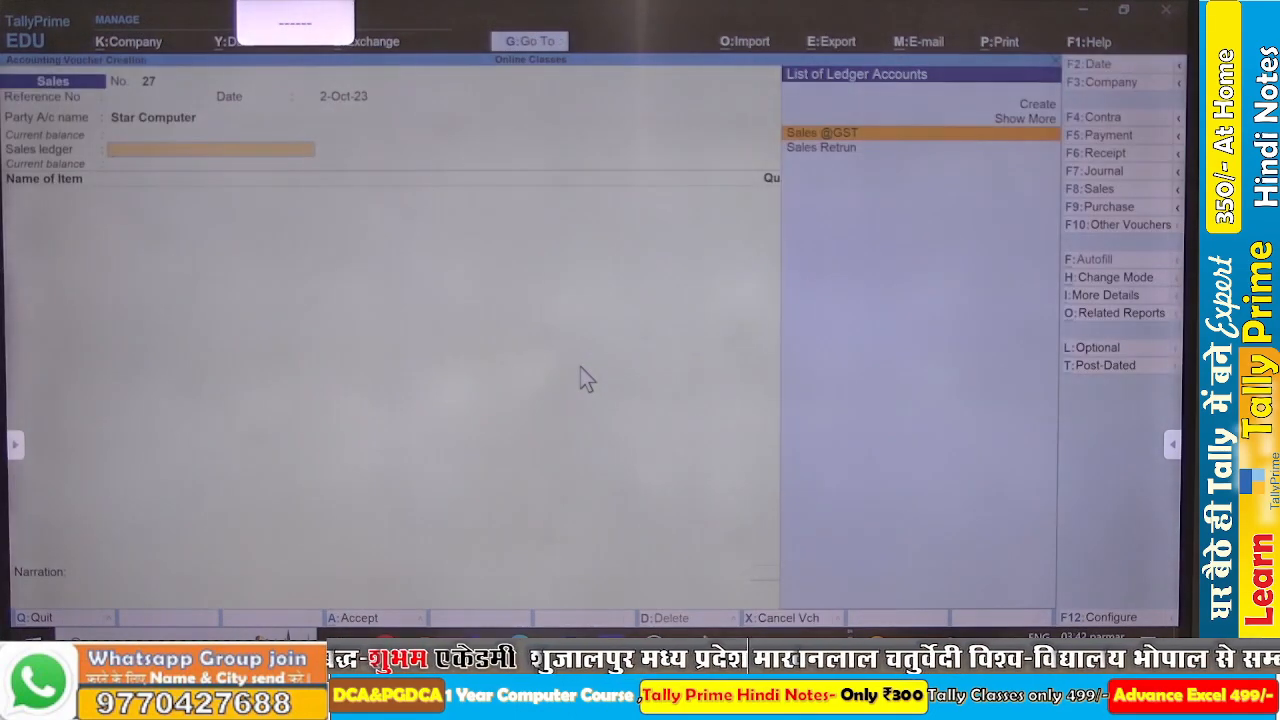
{"action": "key", "text": "Return"}
{"action": "type", "text": "Sa"}
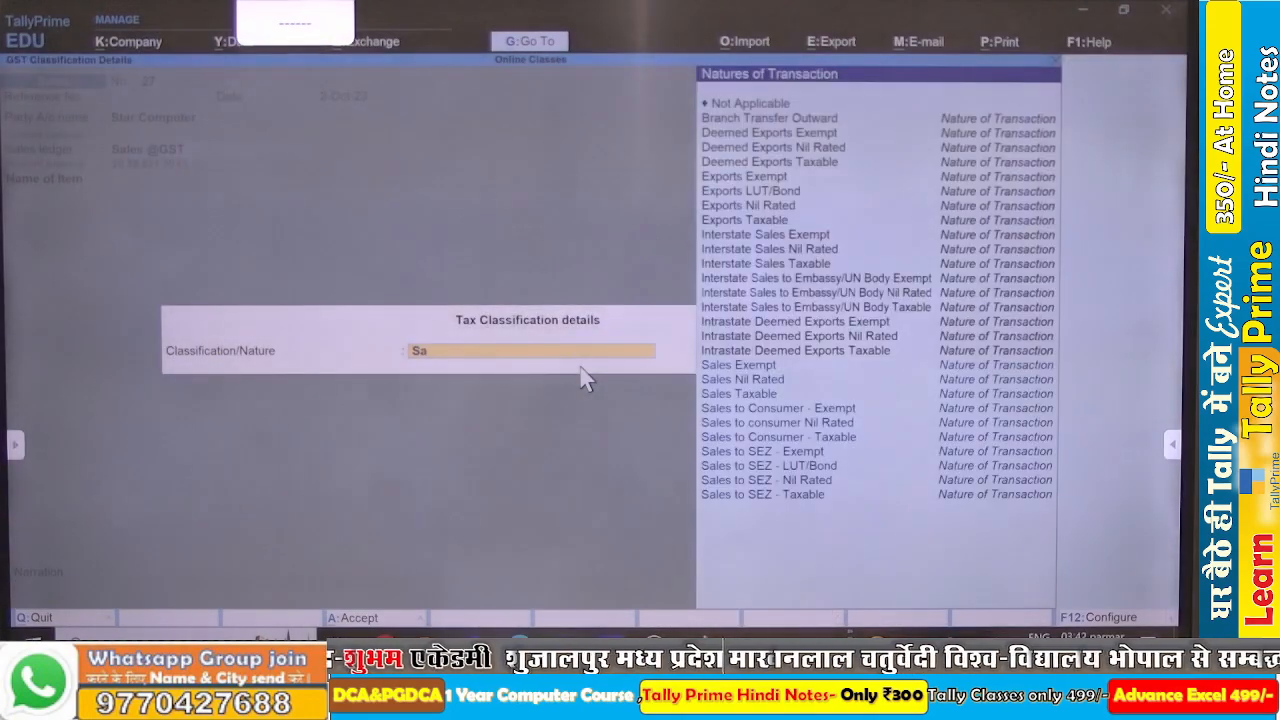
{"action": "key", "text": "Down"}
{"action": "key", "text": "Down"}
{"action": "key", "text": "Return"}
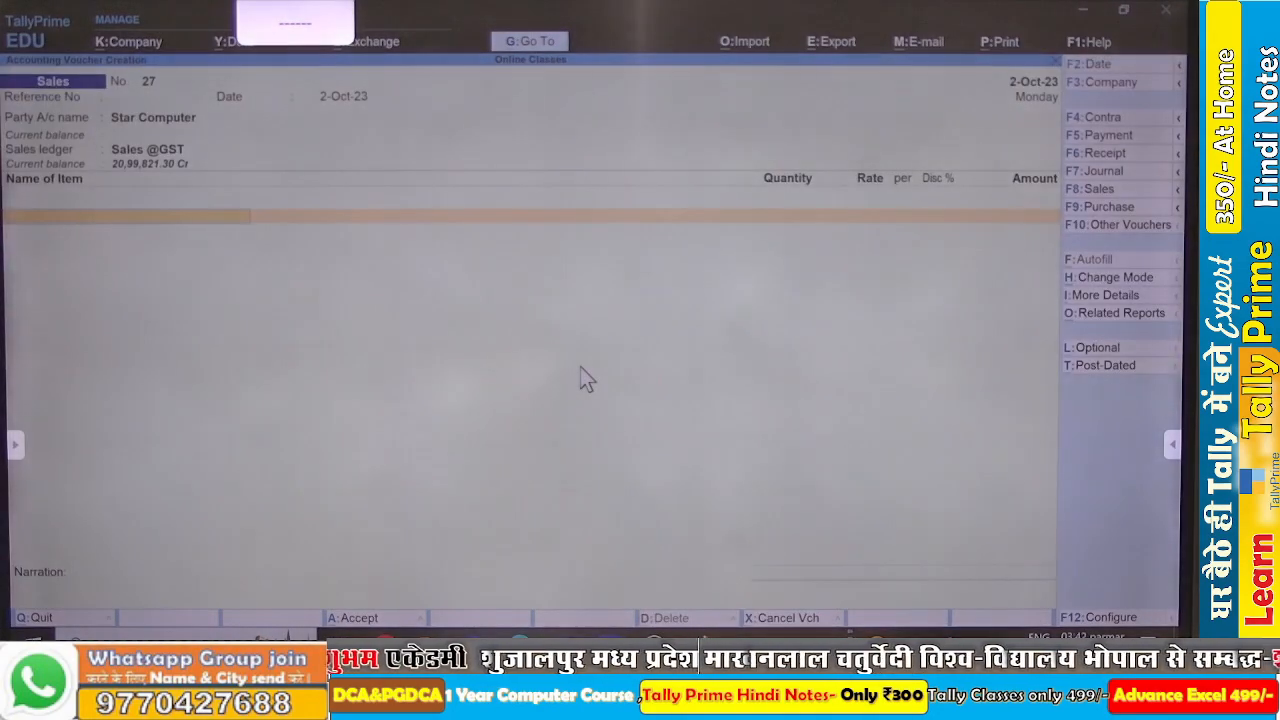
Try to add HP Pendrive against tracking number so1 with 10 PCS at 750.00, and abandon the sales voucher.
{"action": "type", "text": "Hp"}
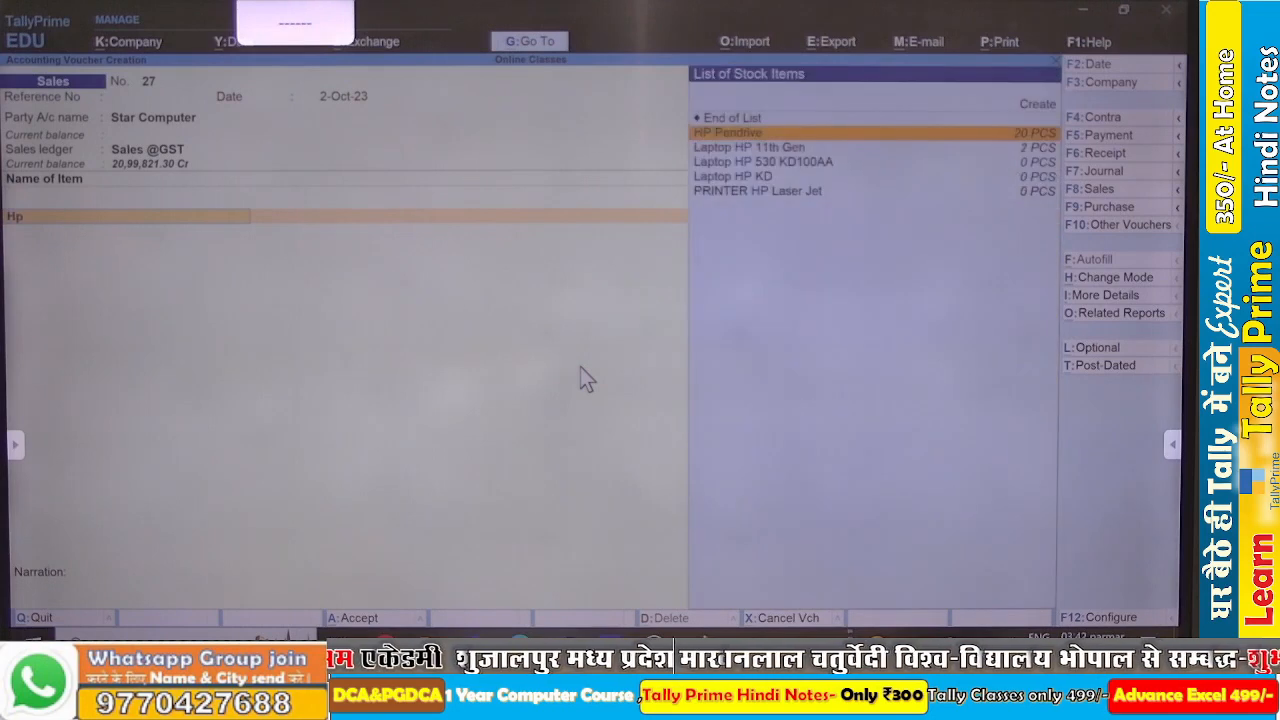
{"action": "key", "text": "Return"}
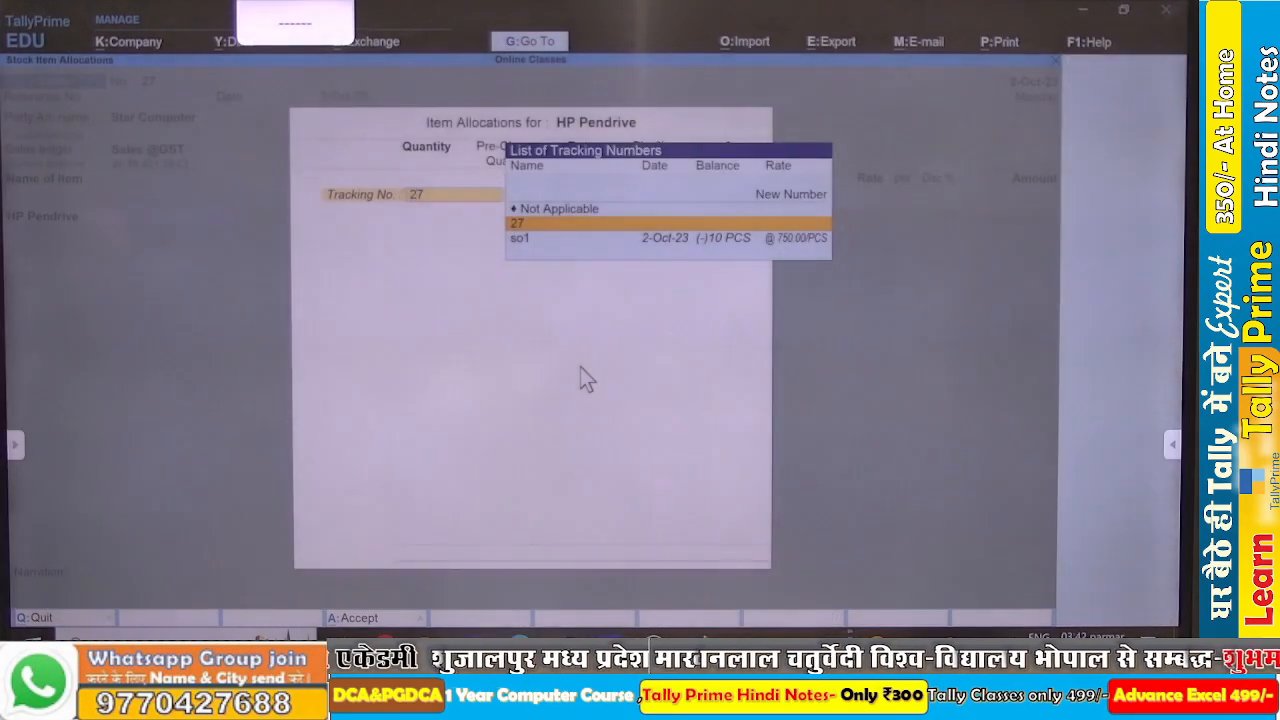
{"action": "key", "text": "Down"}
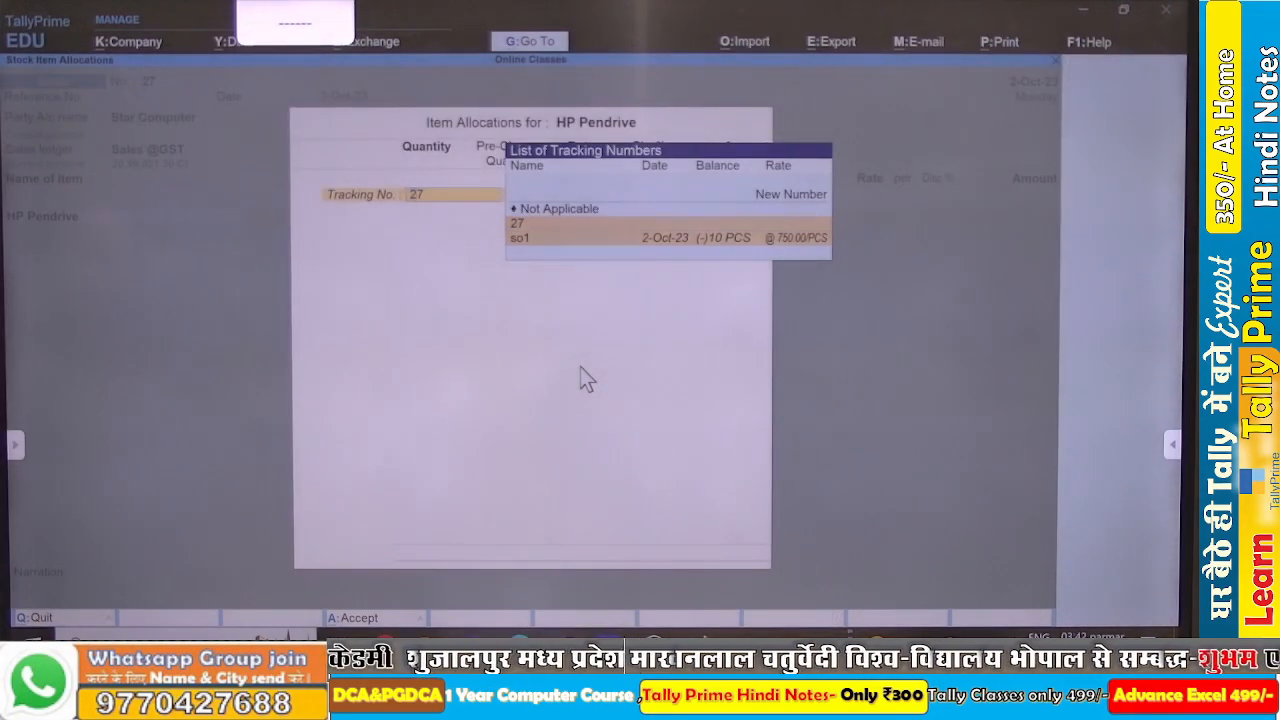
{"action": "key", "text": "Return"}
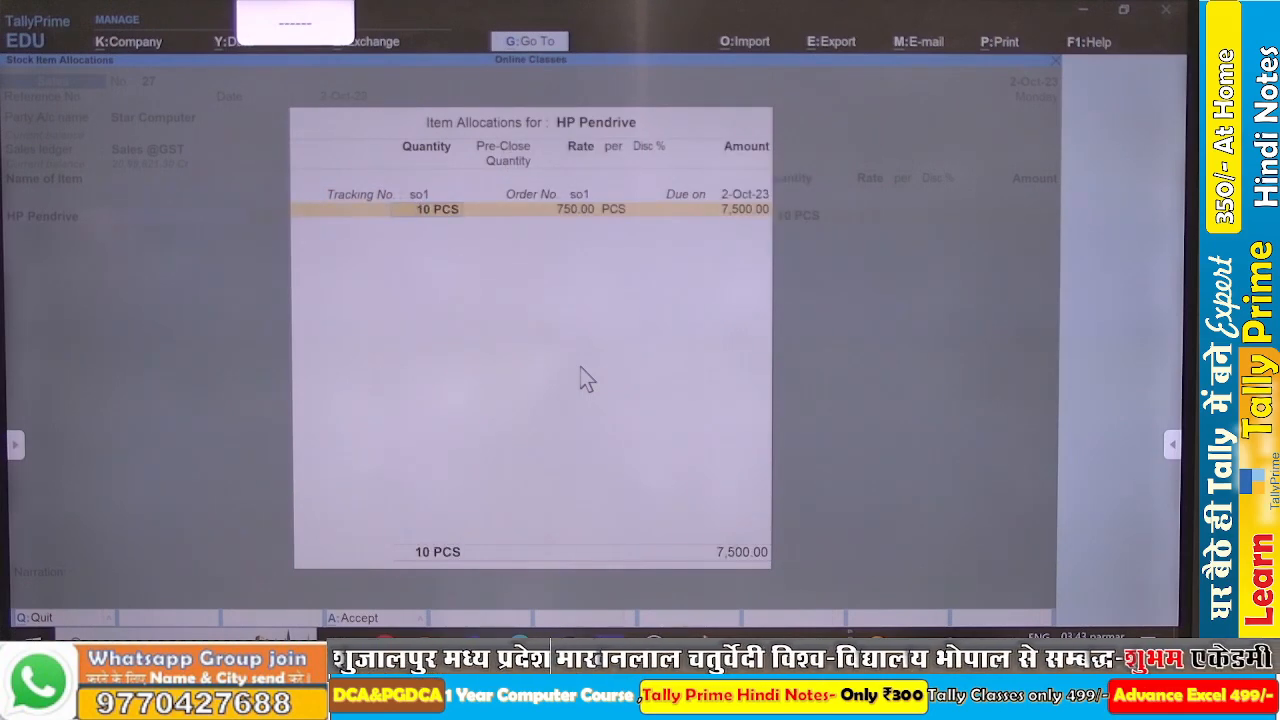
{"action": "key", "text": "Return"}
{"action": "key", "text": "Return"}
{"action": "key", "text": "Return"}
{"action": "key", "text": "Return"}
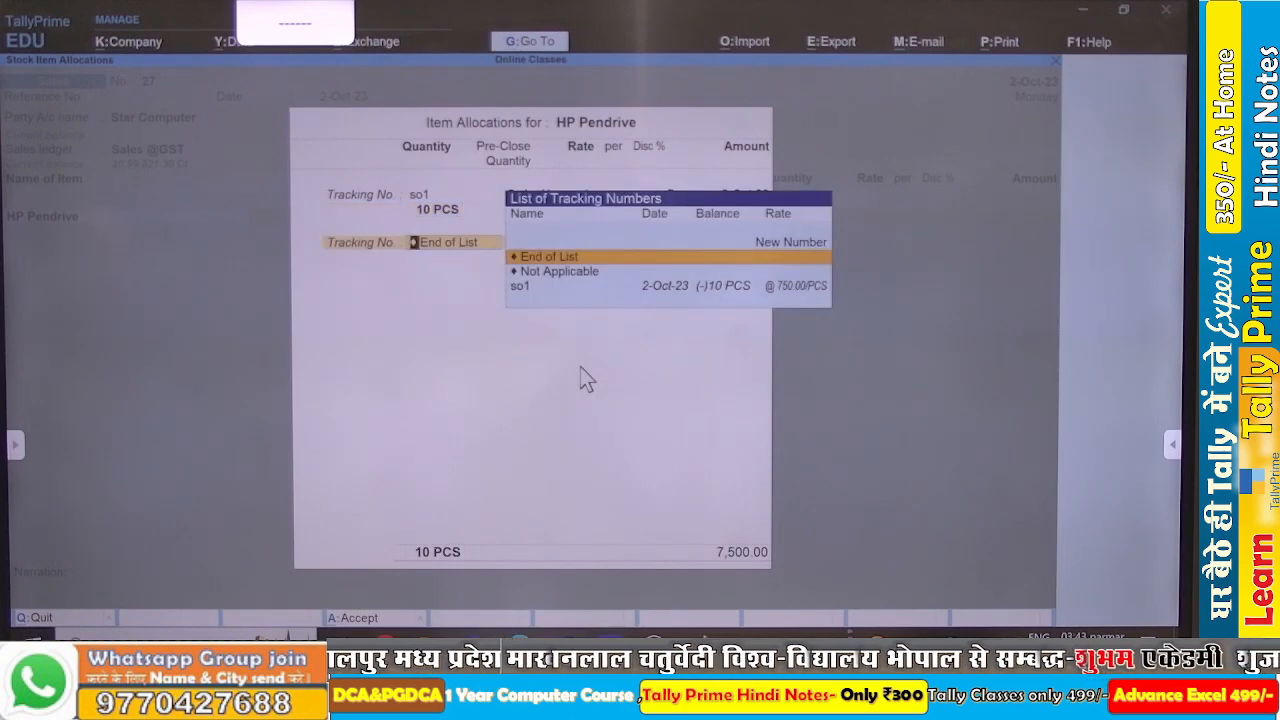
{"action": "key", "text": "Return"}
{"action": "key", "text": "Return"}
{"action": "key", "text": "Escape"}
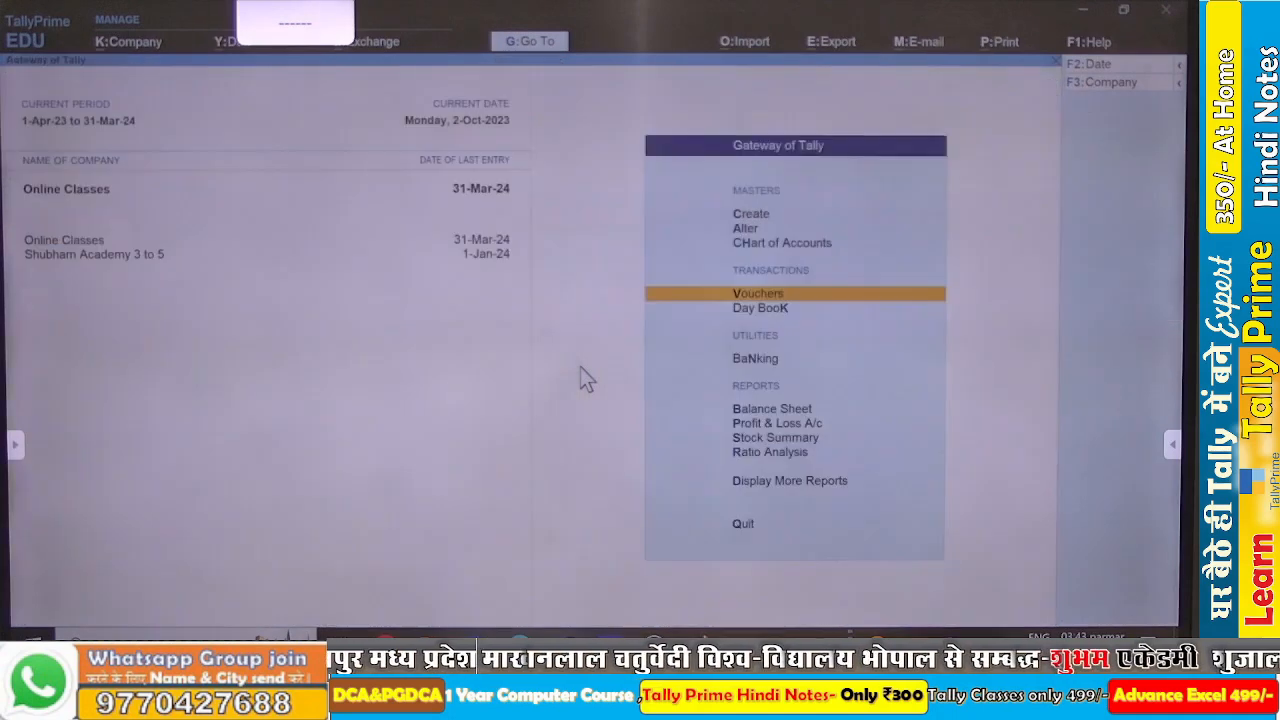
{"action": "key", "text": "Escape"}
{"action": "key", "text": "Escape"}
{"action": "key", "text": "Escape"}
{"action": "key", "text": "Escape"}
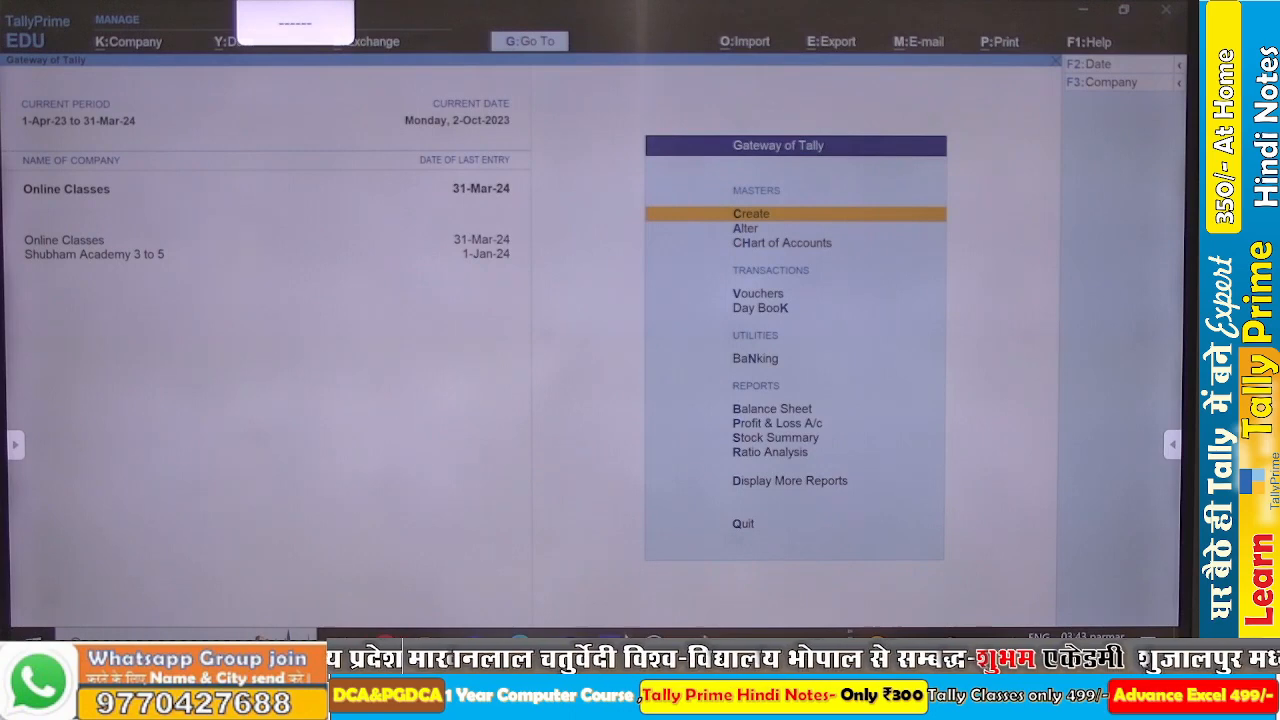
Glance at the sales voucher screenshot in Paint, return to TallyPrime and look through the Account Books registers.
{"action": "left_click", "coordinate": [697, 640]}
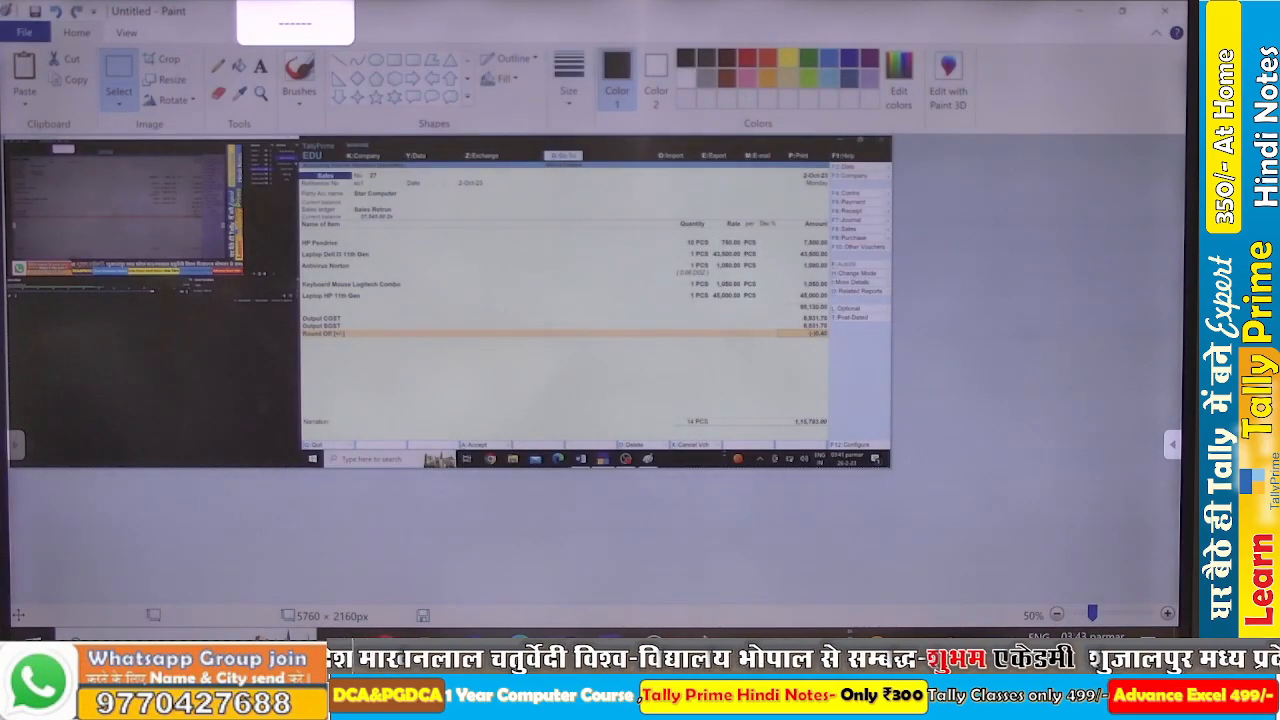
{"action": "key", "text": "alt+Tab"}
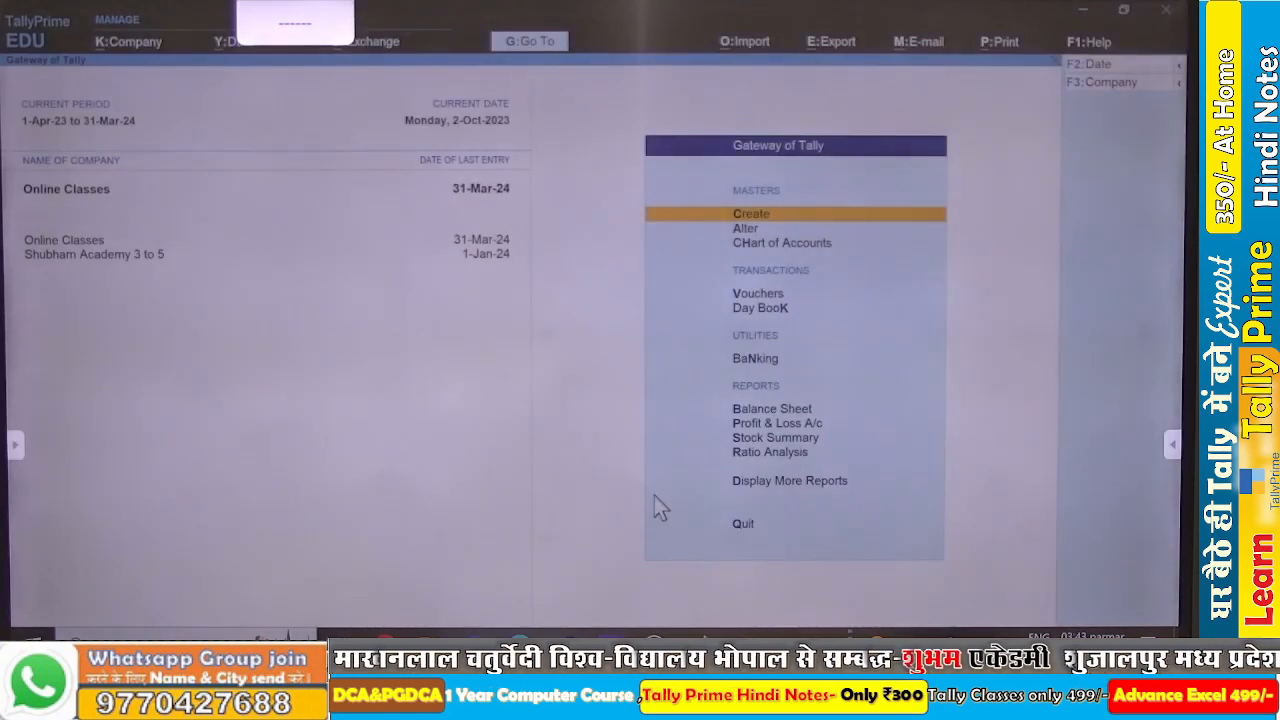
{"action": "key", "text": "d"}
{"action": "key", "text": "a"}
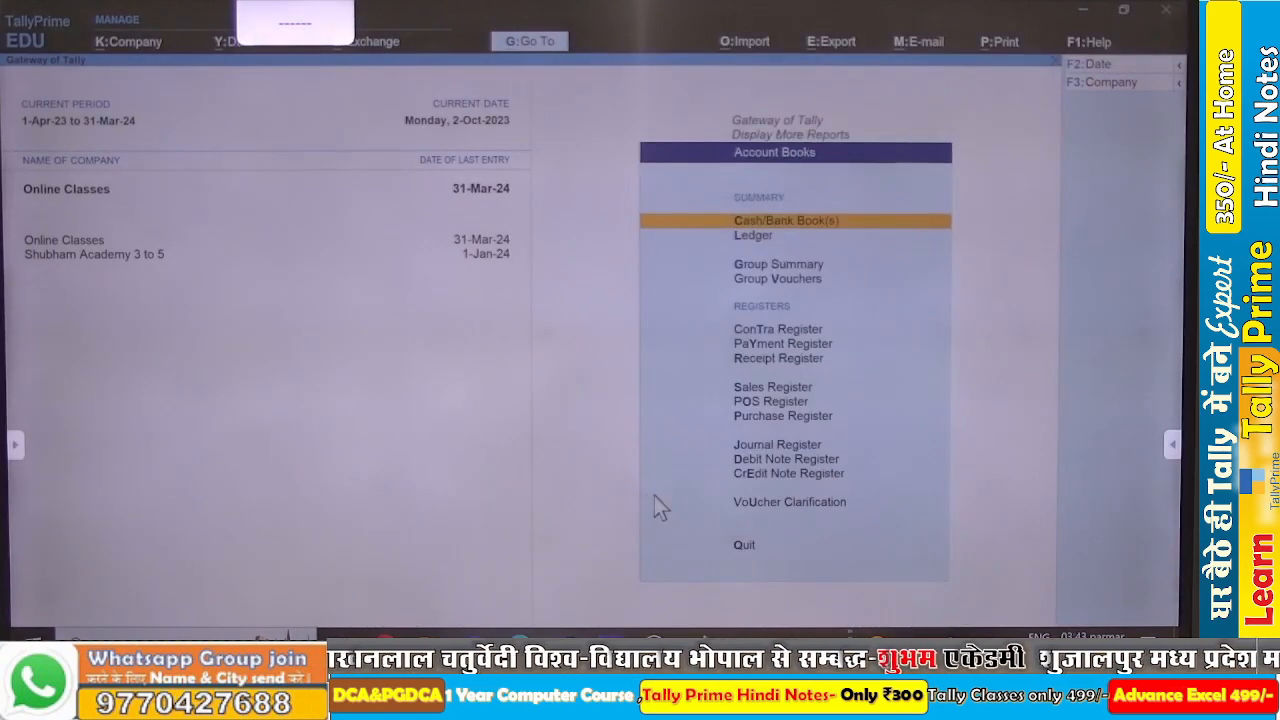
{"action": "key", "text": "Down"}
{"action": "key", "text": "Down"}
{"action": "key", "text": "Down"}
{"action": "key", "text": "Down"}
{"action": "key", "text": "Down"}
{"action": "key", "text": "Down"}
{"action": "key", "text": "Down"}
{"action": "key", "text": "Down"}
{"action": "key", "text": "Down"}
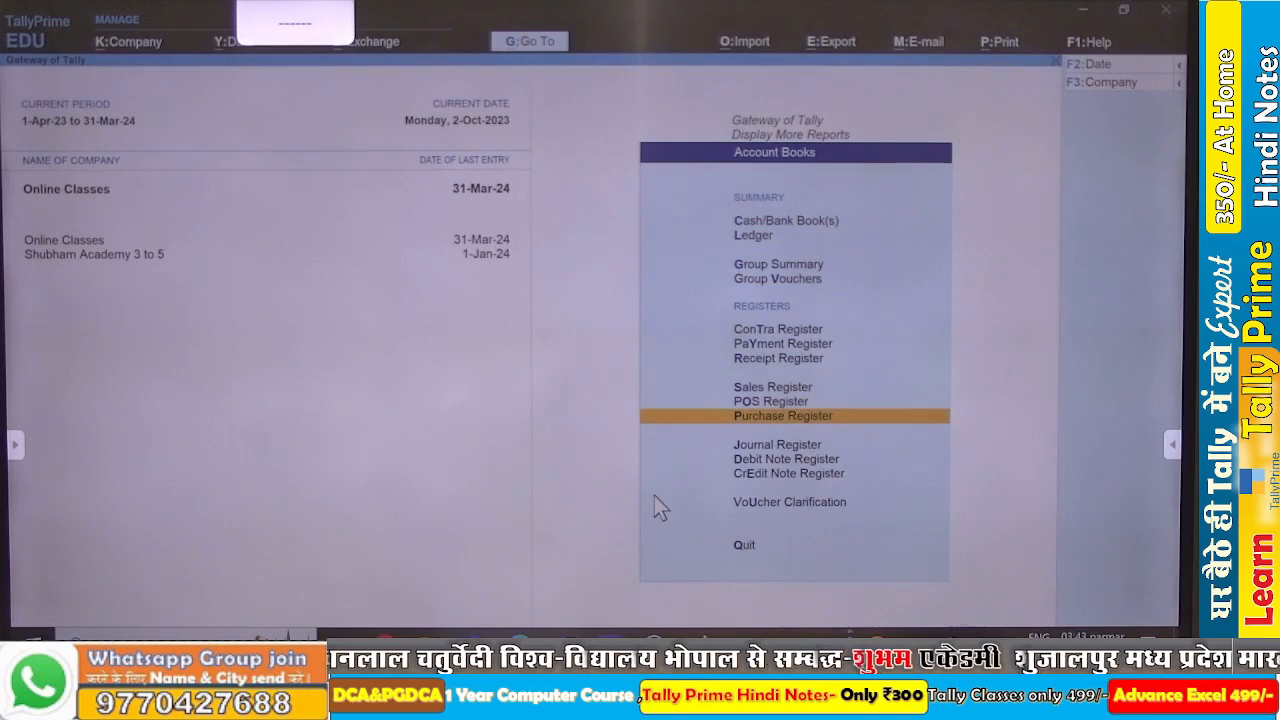
{"action": "key", "text": "Up"}
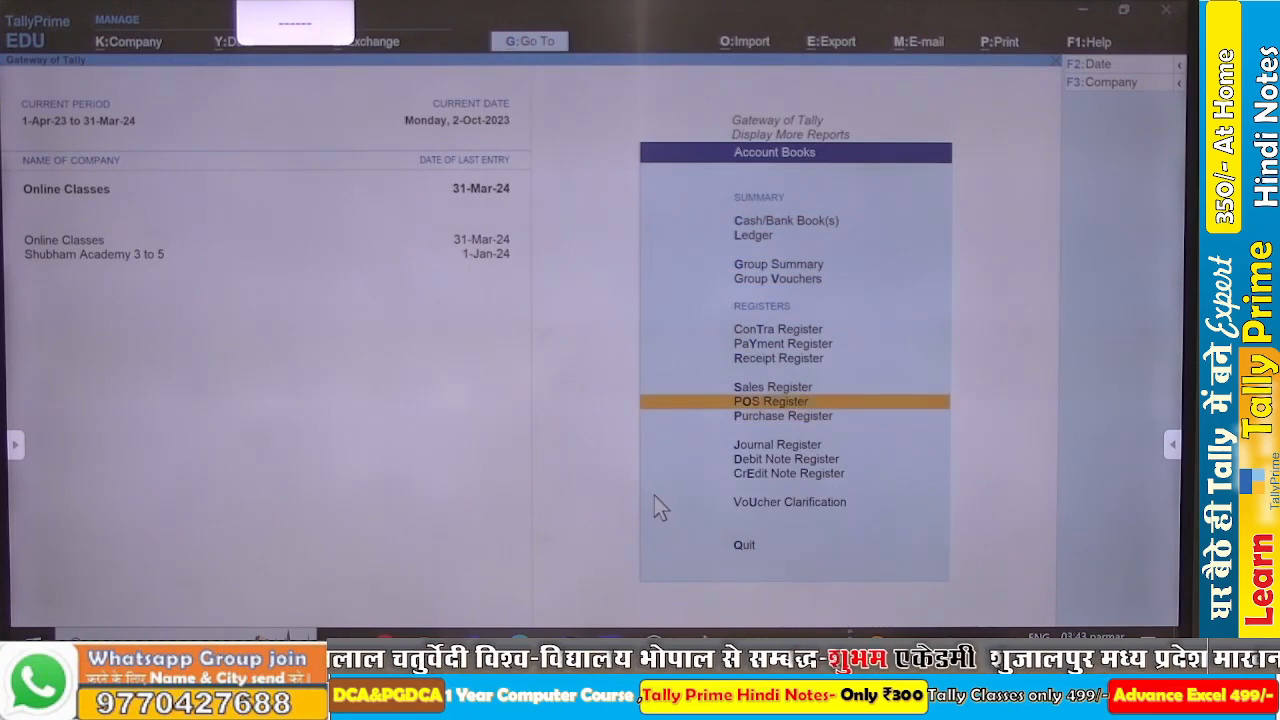
{"action": "key", "text": "Up"}
{"action": "key", "text": "Down"}
{"action": "key", "text": "Down"}
{"action": "key", "text": "Down"}
{"action": "key", "text": "Down"}
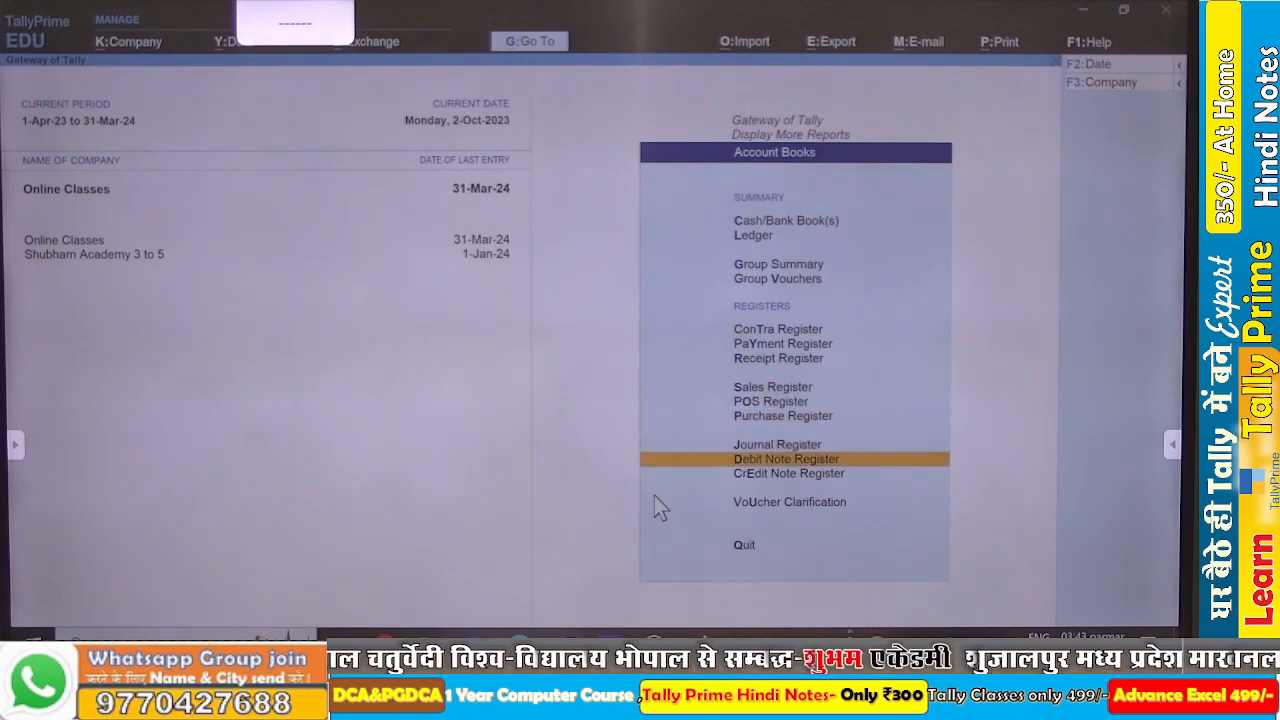
{"action": "key", "text": "Escape"}
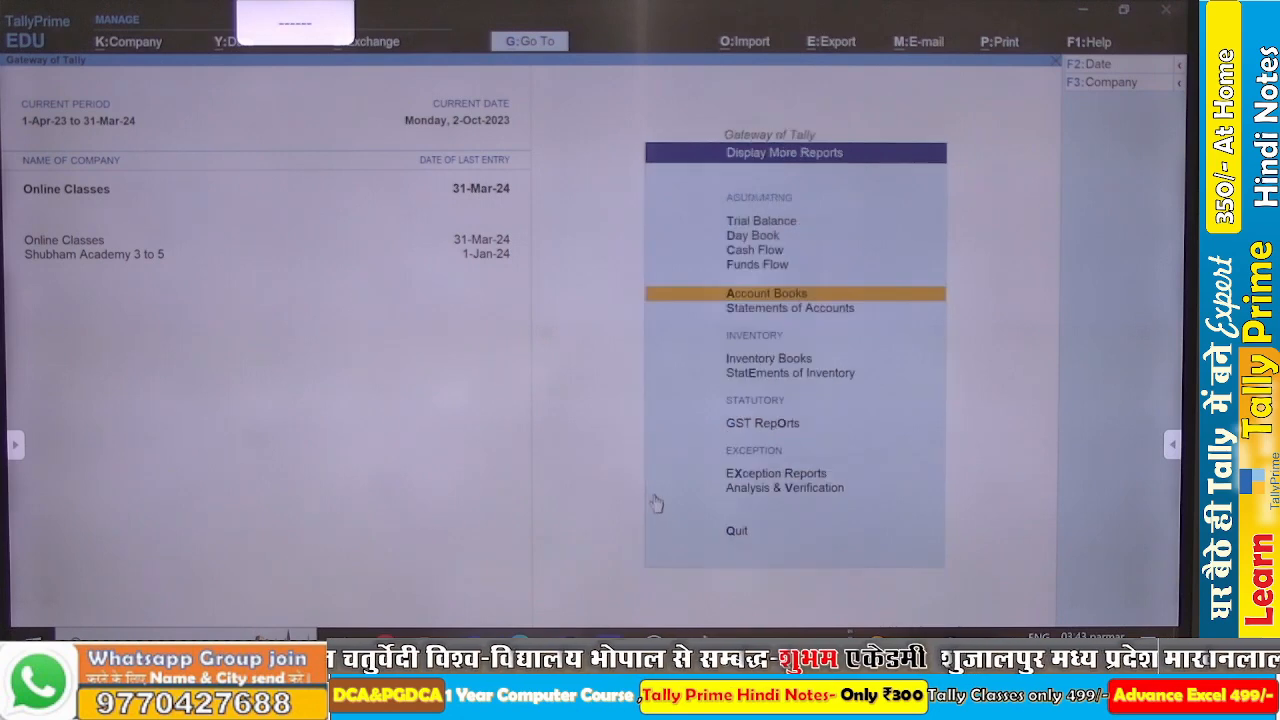
Open the Sales Orders Book from the Inventory Books reports.
{"action": "key", "text": "Down"}
{"action": "key", "text": "Down"}
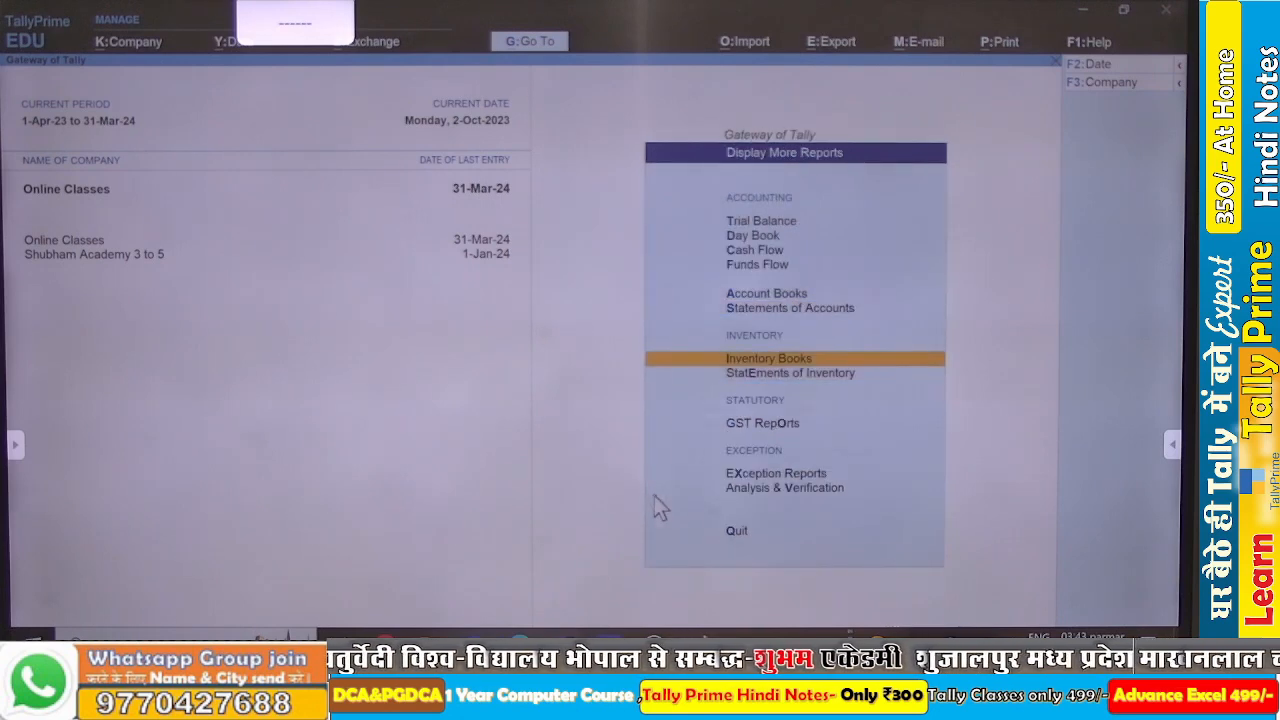
{"action": "key", "text": "Return"}
{"action": "key", "text": "Down"}
{"action": "key", "text": "Down"}
{"action": "key", "text": "Down"}
{"action": "key", "text": "Down"}
{"action": "key", "text": "Down"}
{"action": "key", "text": "Down"}
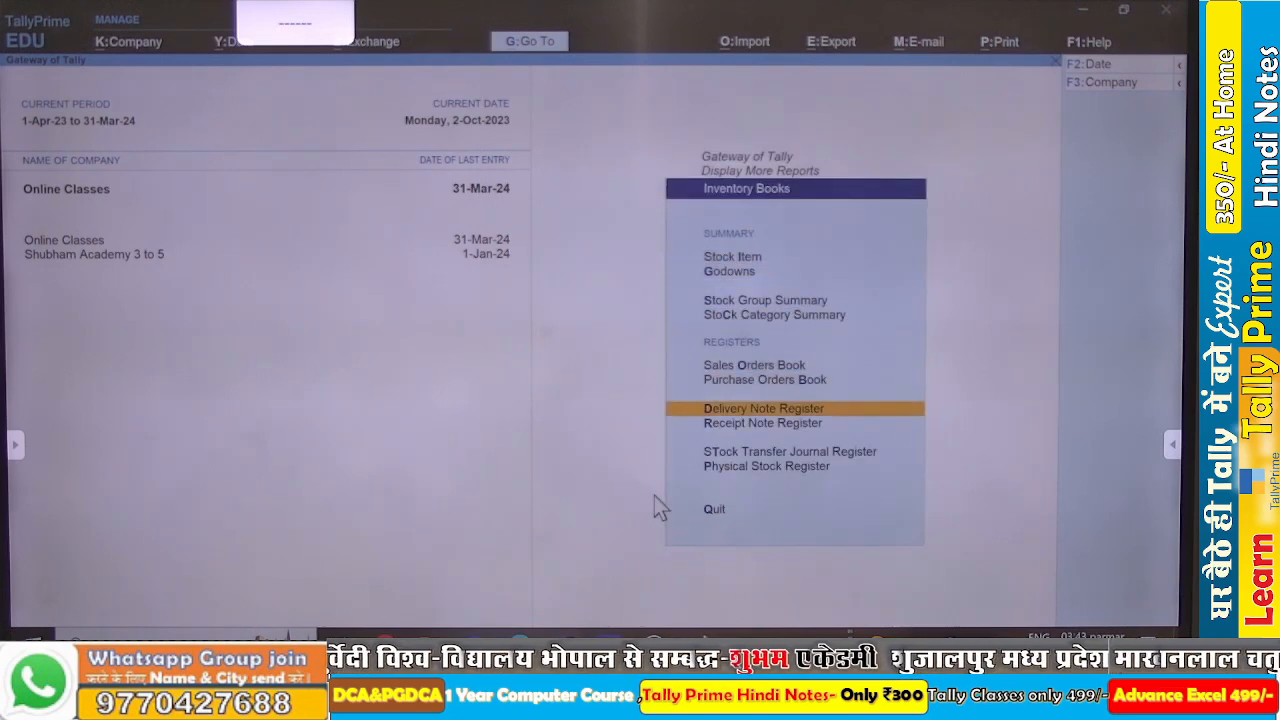
{"action": "key", "text": "Up"}
{"action": "key", "text": "Up"}
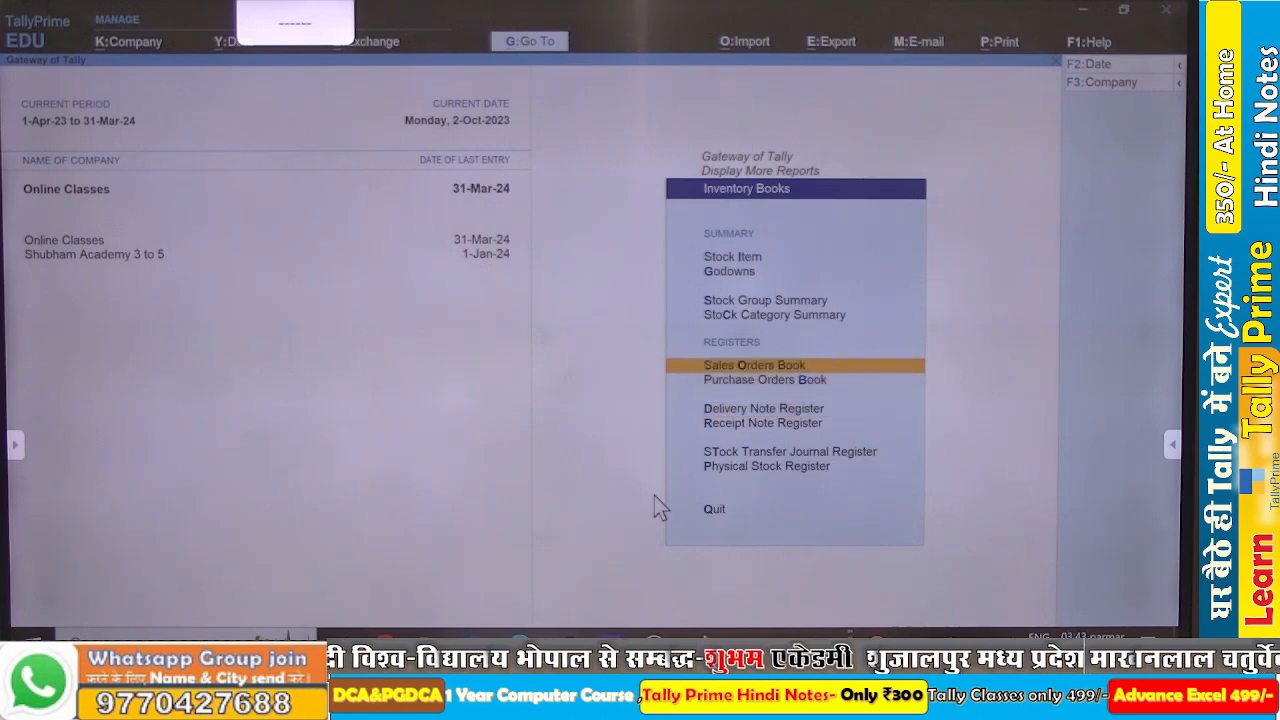
{"action": "key", "text": "Return"}
List October's sales orders, examine Star Computer's order no. 1 and close it without changes.
{"action": "key", "text": "Up"}
{"action": "key", "text": "Up"}
{"action": "key", "text": "Up"}
{"action": "key", "text": "Up"}
{"action": "key", "text": "Up"}
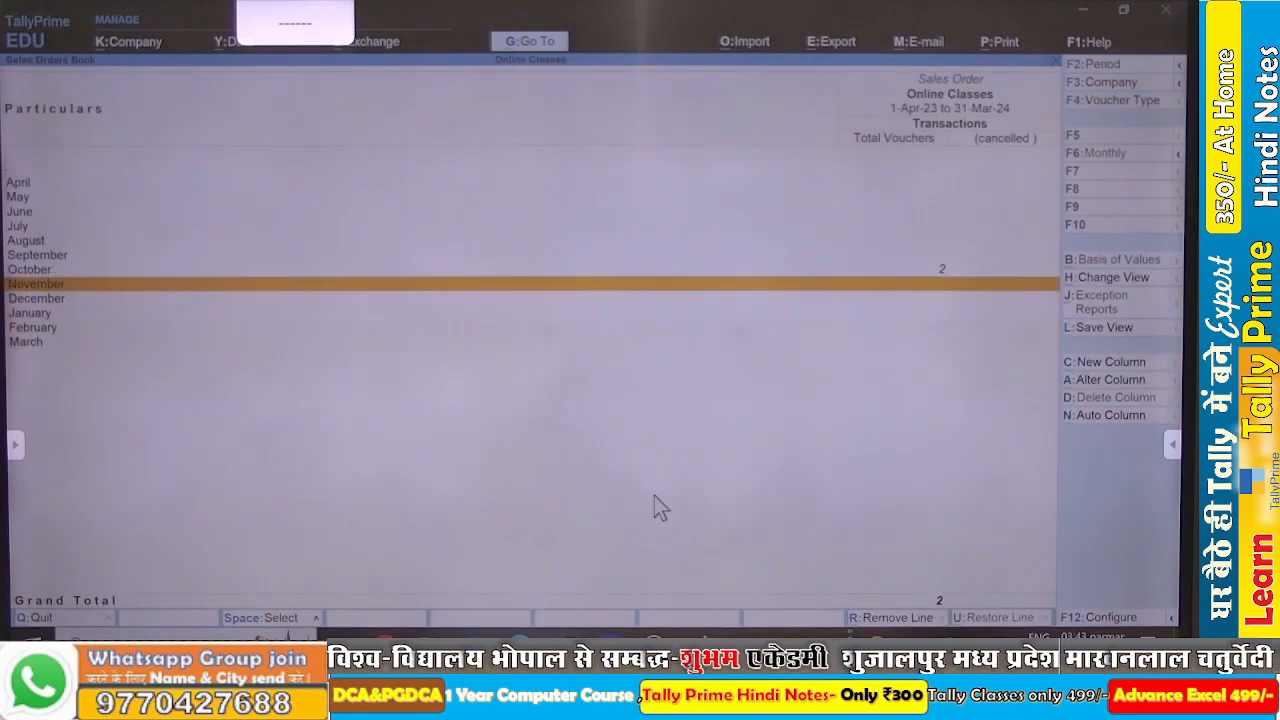
{"action": "key", "text": "Return"}
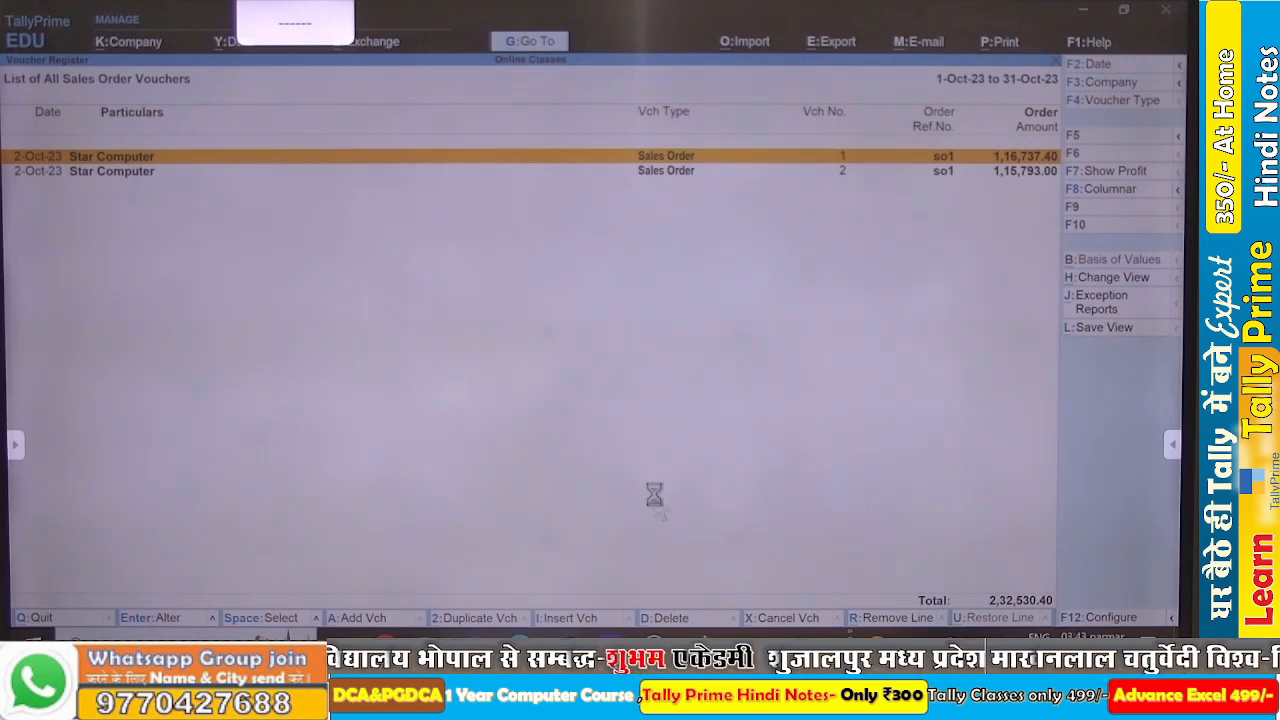
{"action": "key", "text": "Return"}
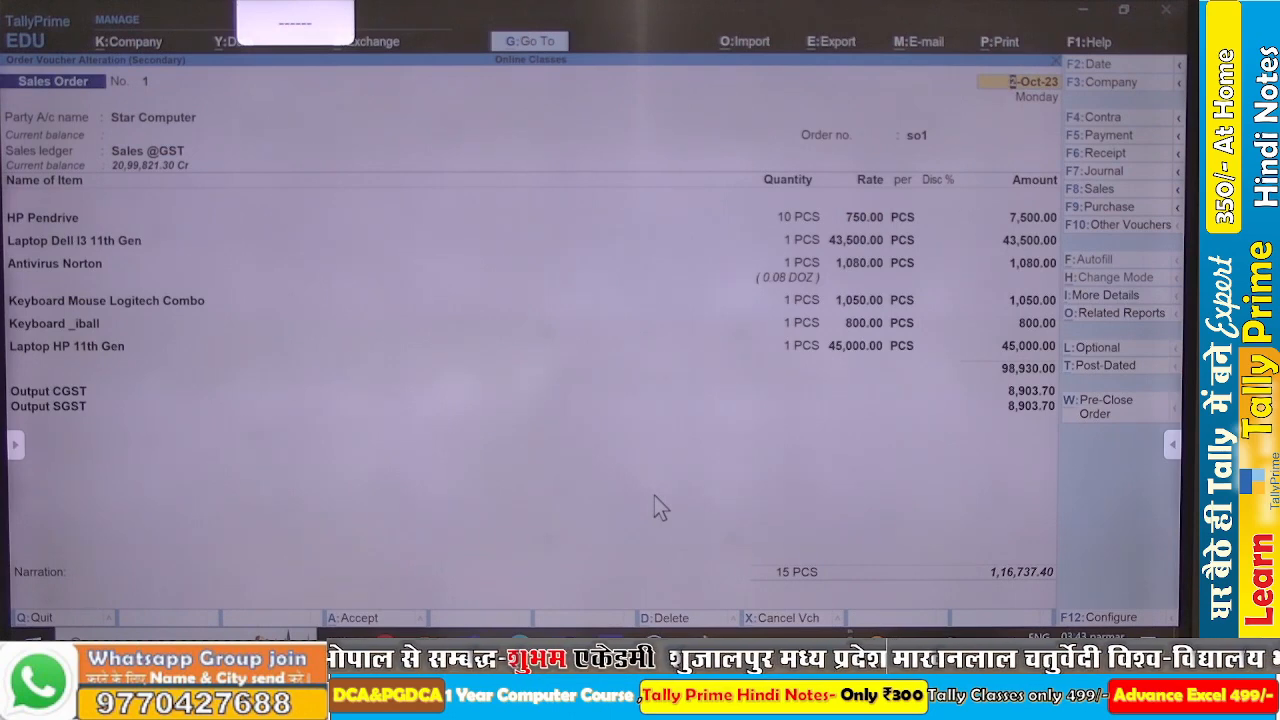
{"action": "key", "text": "BackSpace"}
{"action": "key", "text": "Escape"}
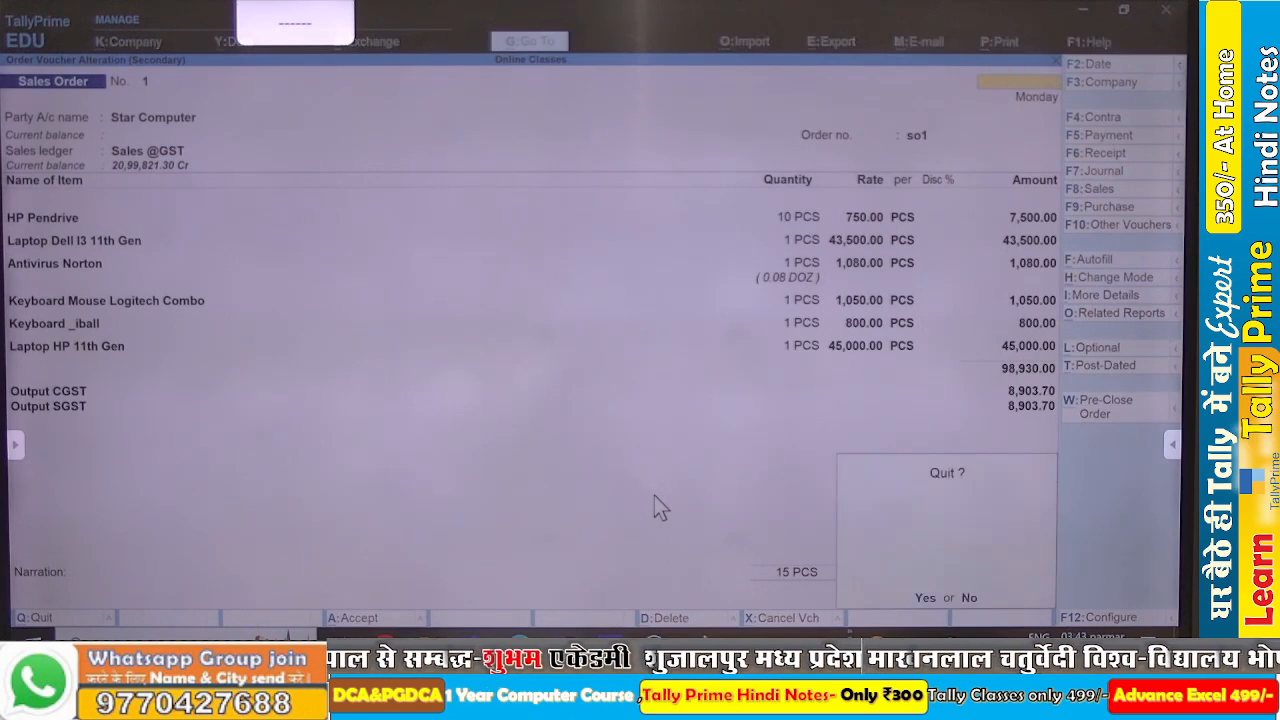
{"action": "key", "text": "Return"}
Delete Star Computer's sales order no. 2, which uses the Sales Retrun ledger, and leave the October order list.
{"action": "key", "text": "Down"}
{"action": "key", "text": "Return"}
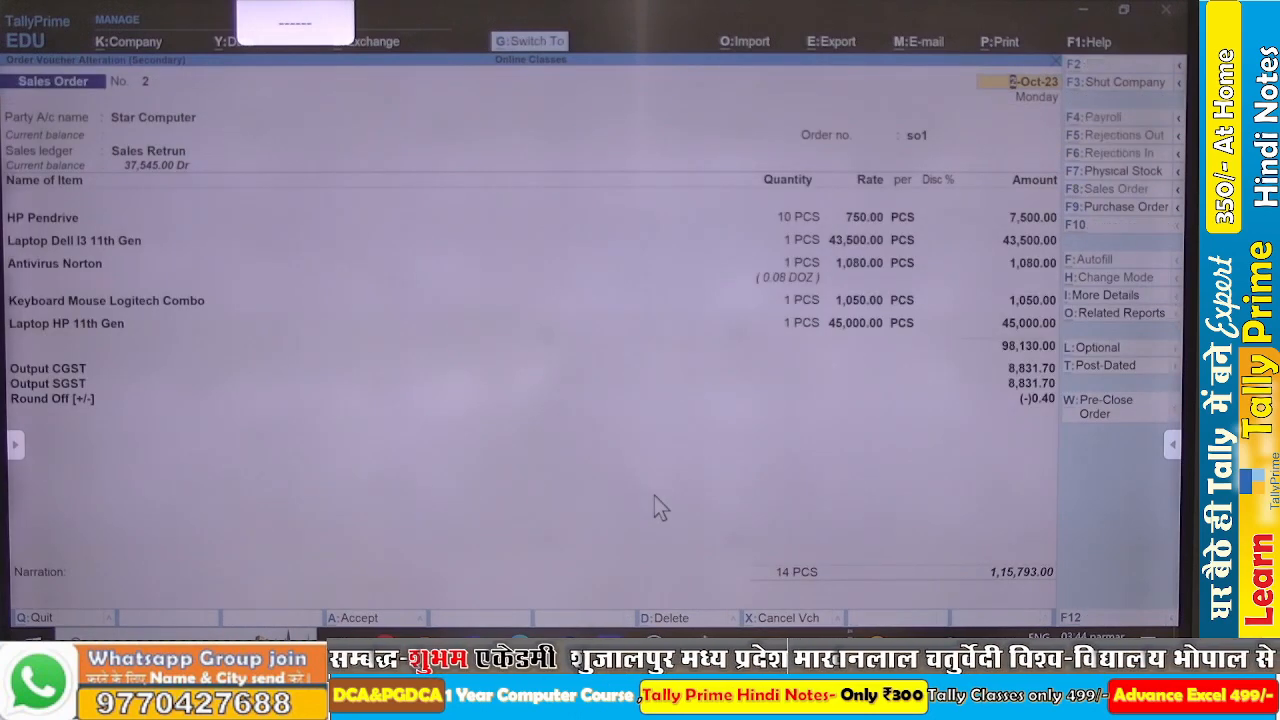
{"action": "key", "text": "alt+d"}
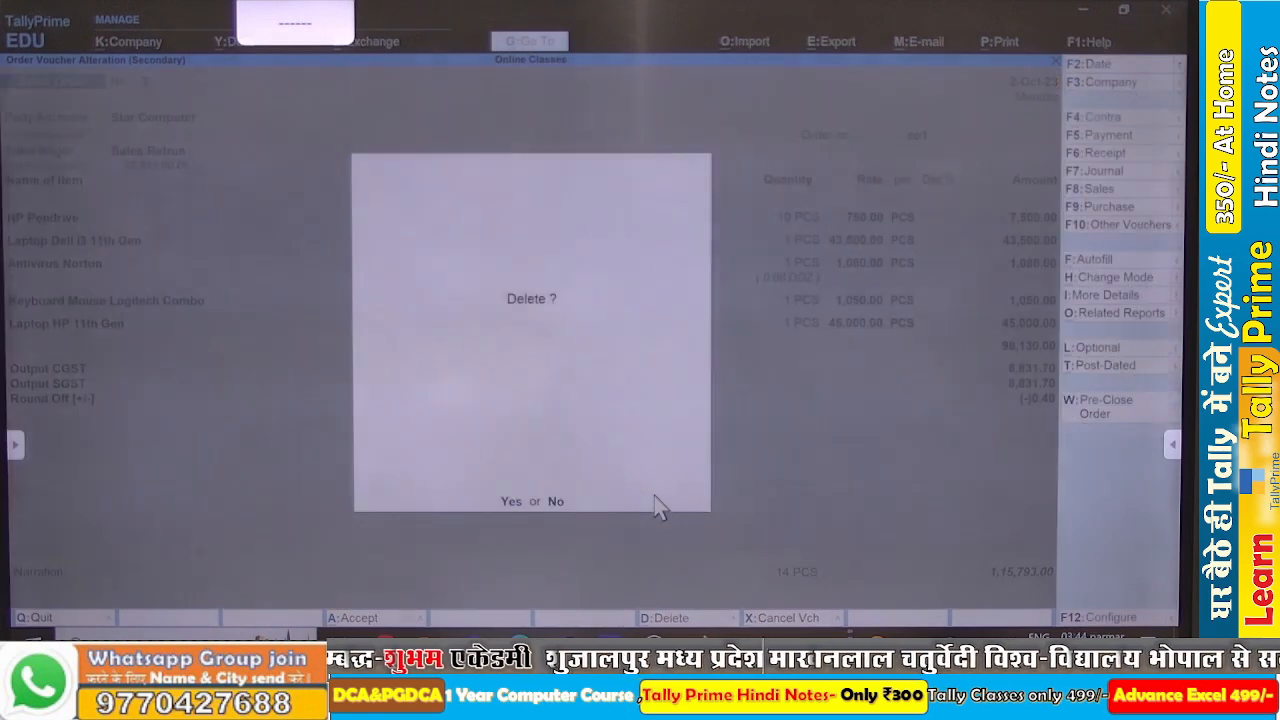
{"action": "key", "text": "y"}
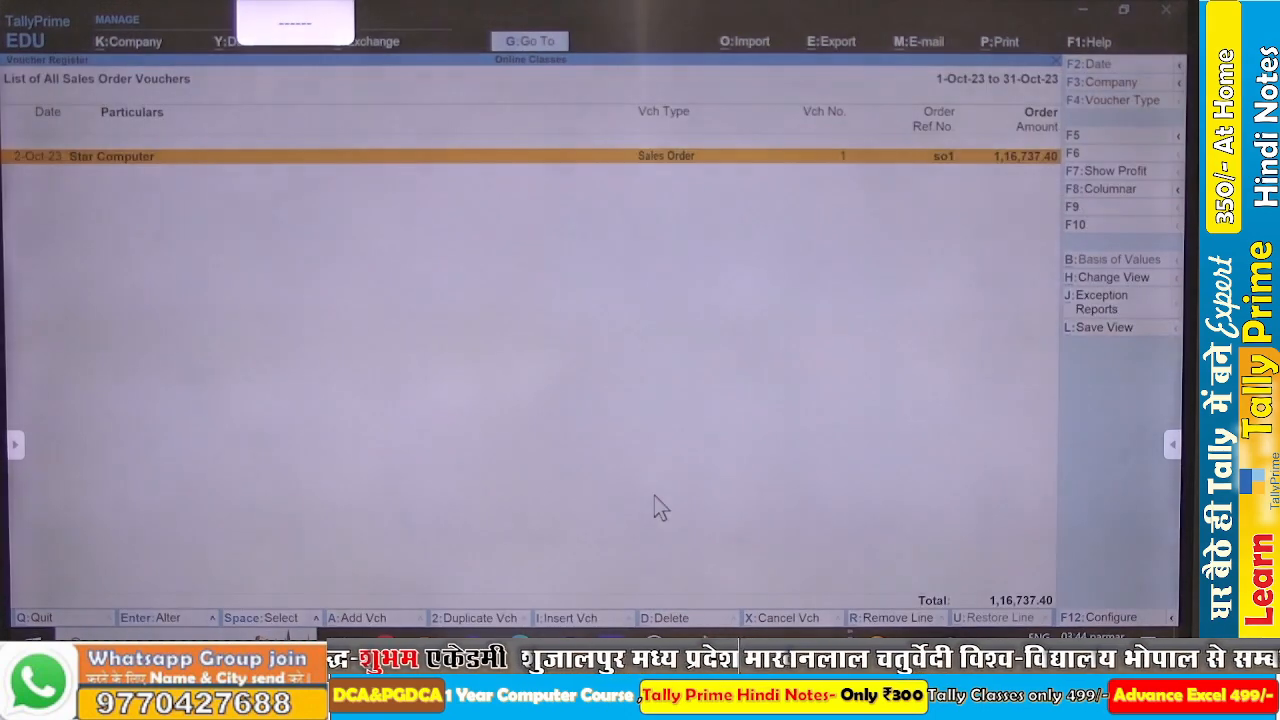
{"action": "key", "text": "Escape"}
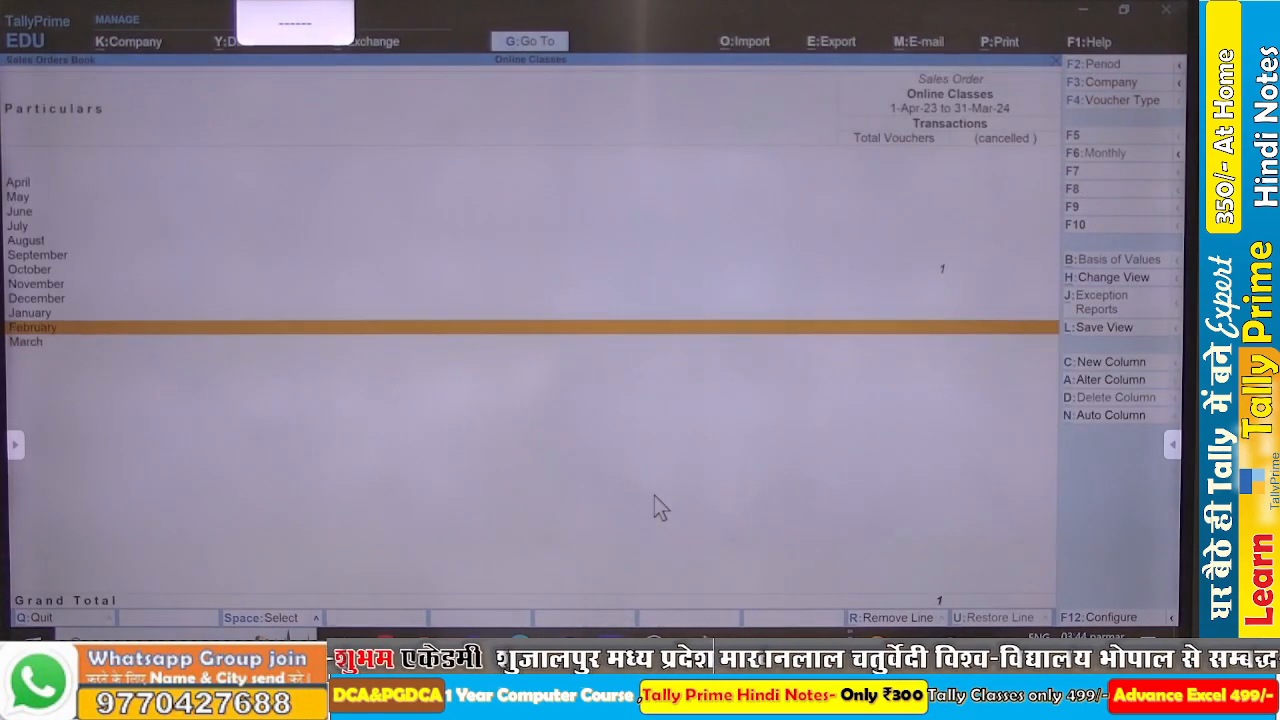
Check the Delivery Note Register for vouchers and return to the Gateway of Tally.
{"action": "key", "text": "Escape"}
{"action": "key", "text": "Down"}
{"action": "key", "text": "Down"}
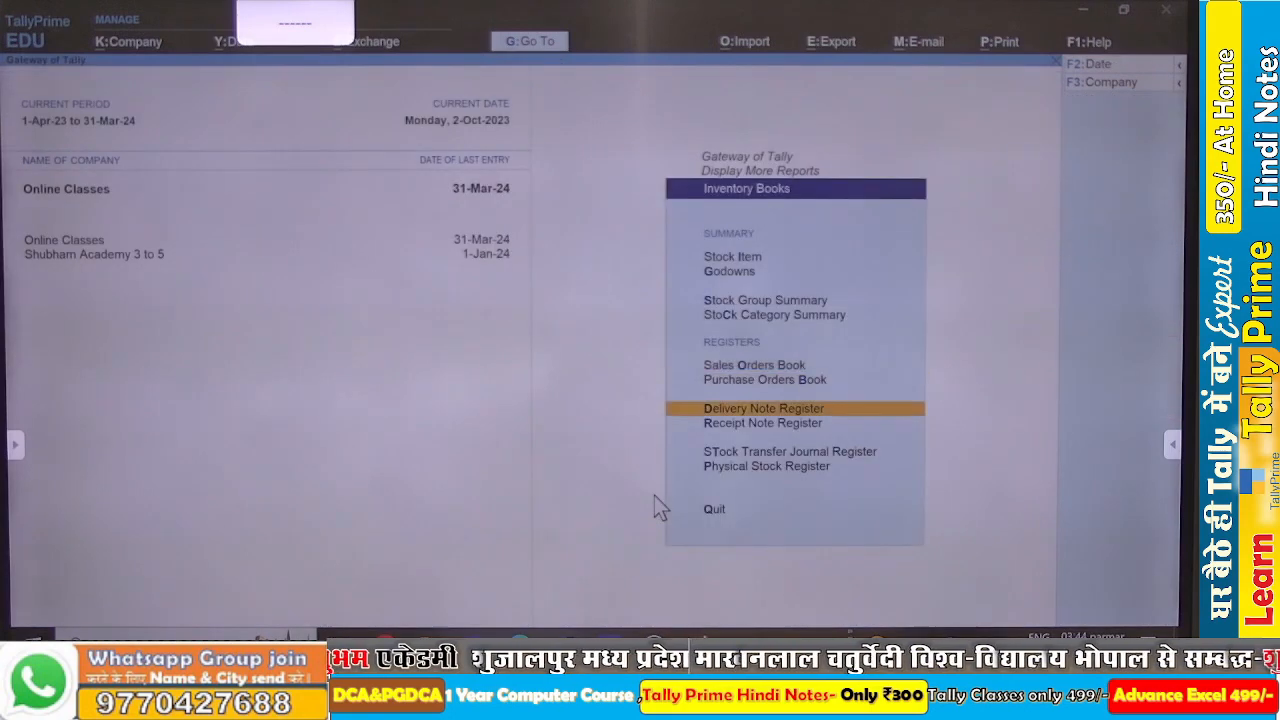
{"action": "key", "text": "Down"}
{"action": "key", "text": "Up"}
{"action": "key", "text": "Return"}
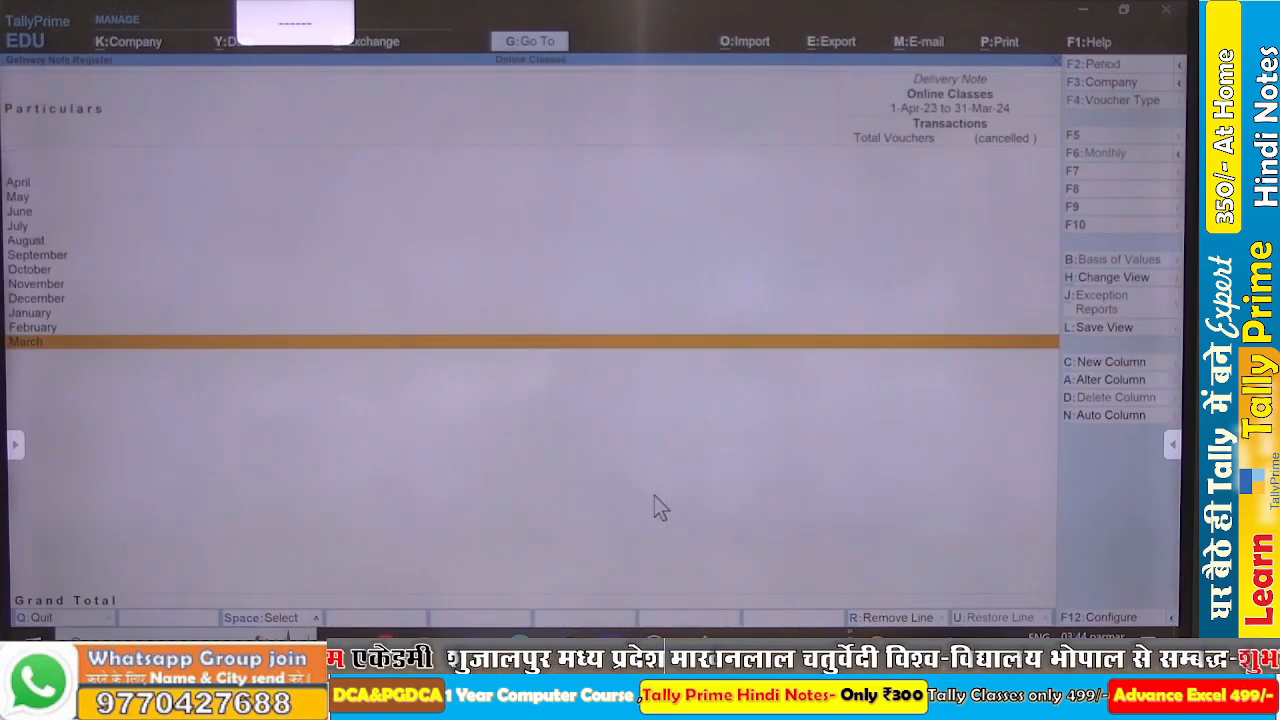
{"action": "key", "text": "Up"}
{"action": "key", "text": "Up"}
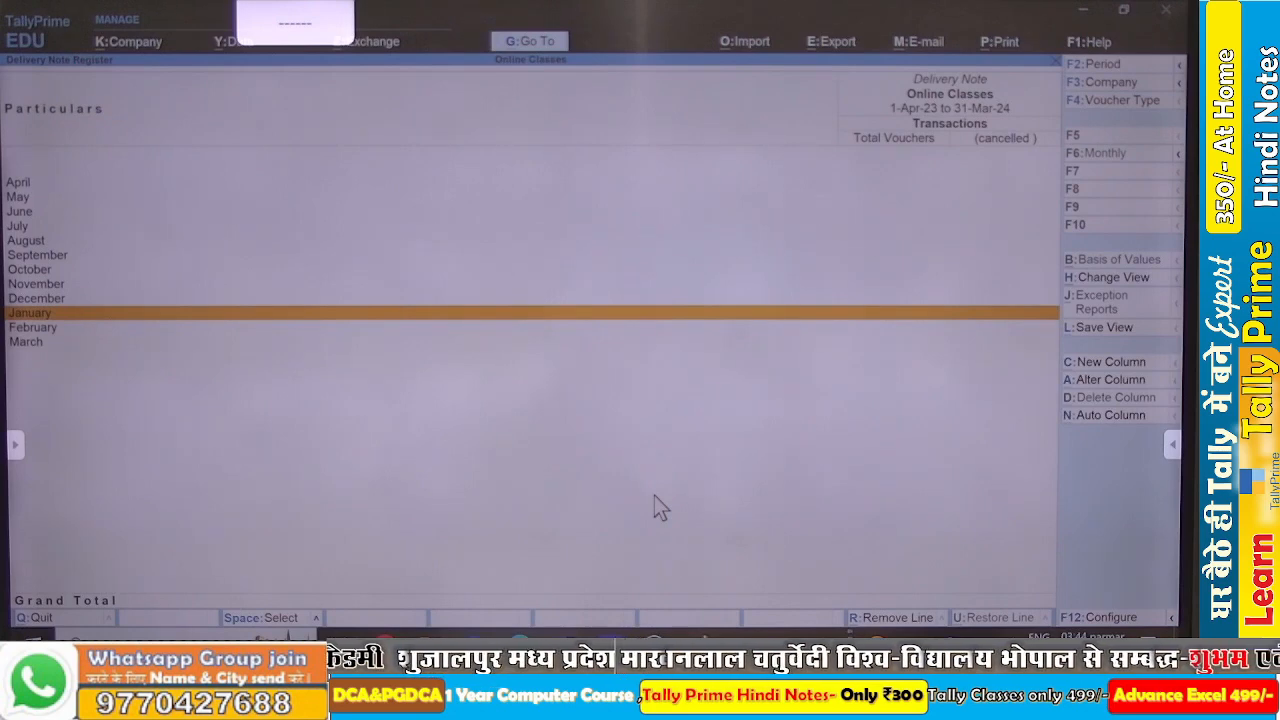
{"action": "key", "text": "Escape"}
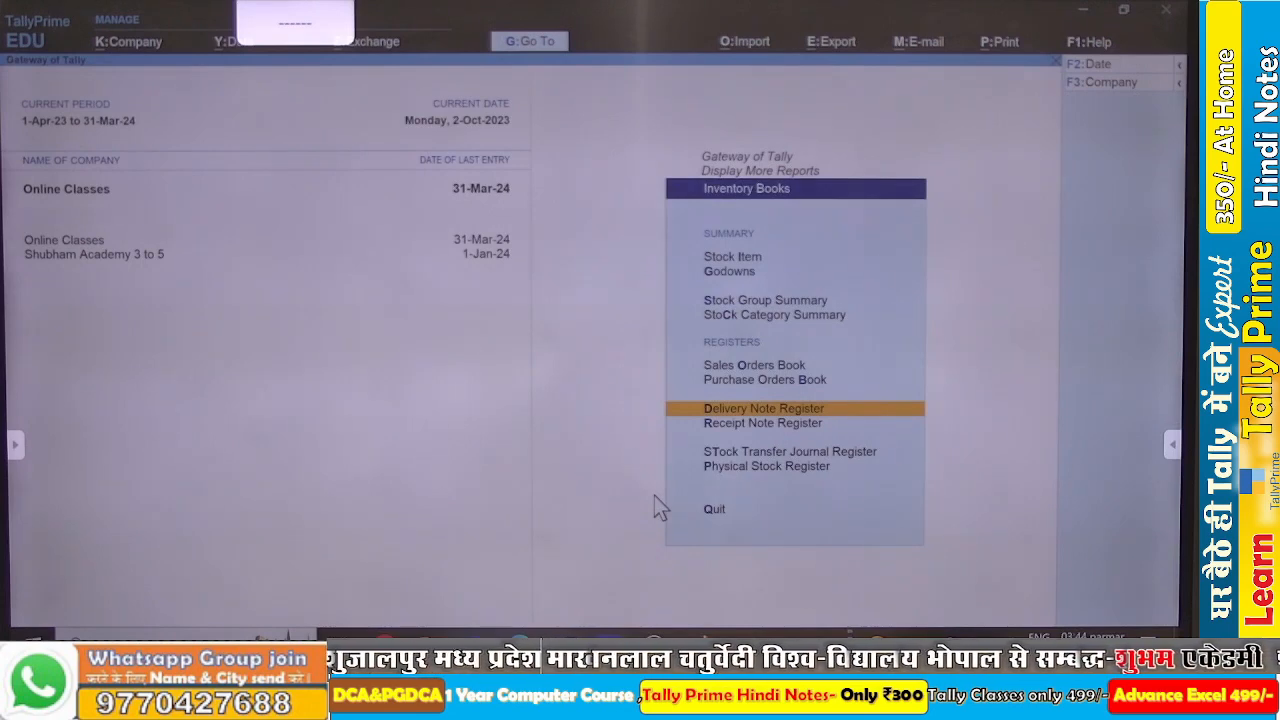
{"action": "key", "text": "Up"}
{"action": "key", "text": "Up"}
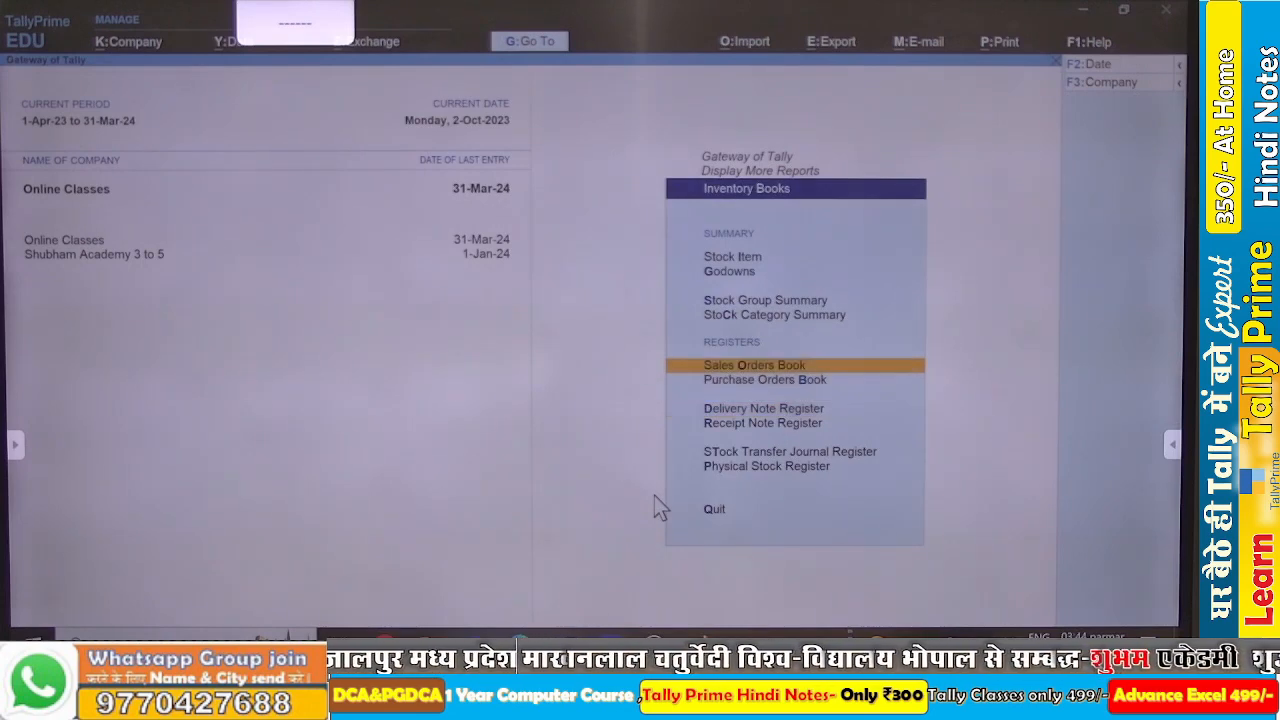
{"action": "key", "text": "Escape"}
{"action": "key", "text": "Escape"}
{"action": "key", "text": "Escape"}
{"action": "key", "text": "Escape"}
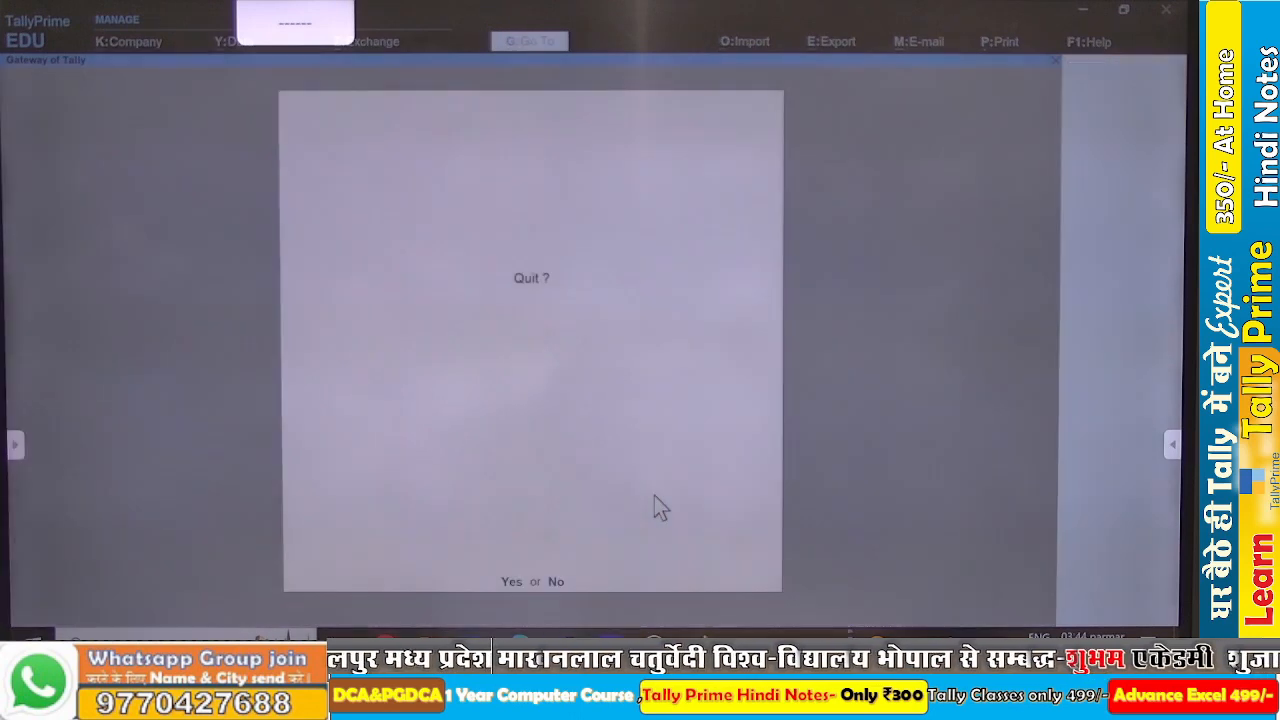
Start a new Sales voucher with Star Computer as the party account and accept its party details.
{"action": "key", "text": "v"}
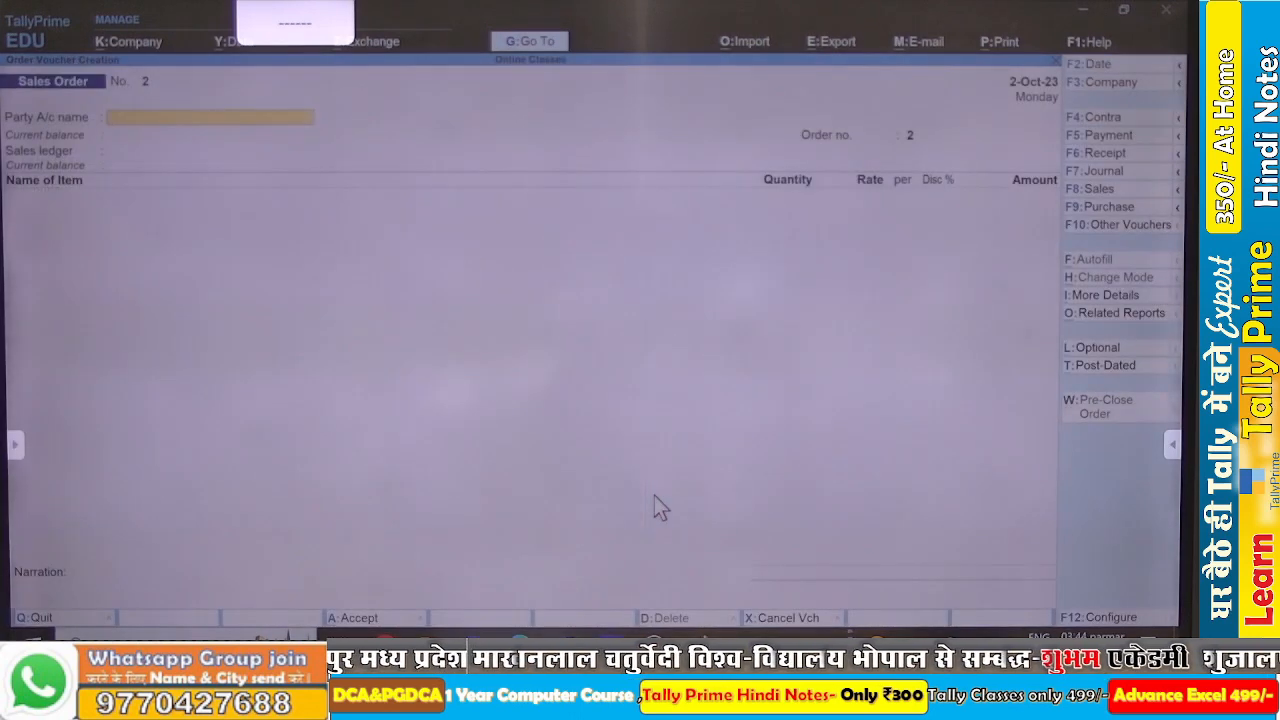
{"action": "key", "text": "F8"}
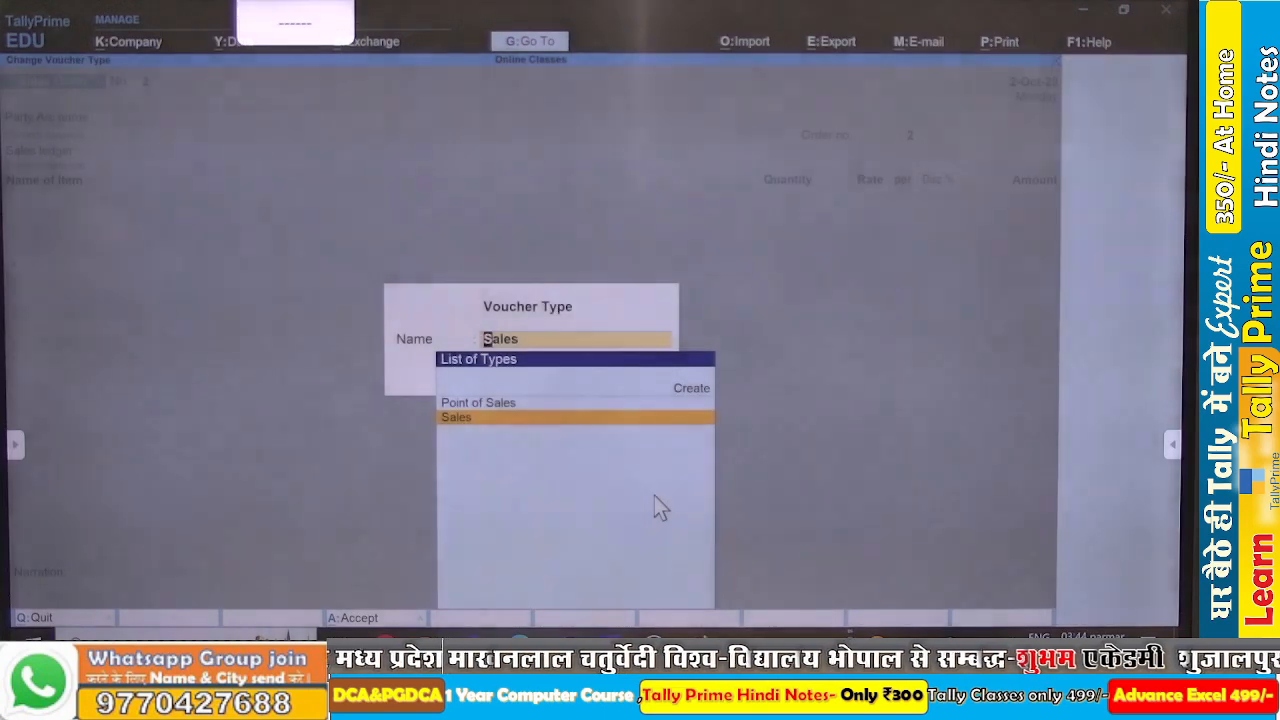
{"action": "key", "text": "Return"}
{"action": "key", "text": "Return"}
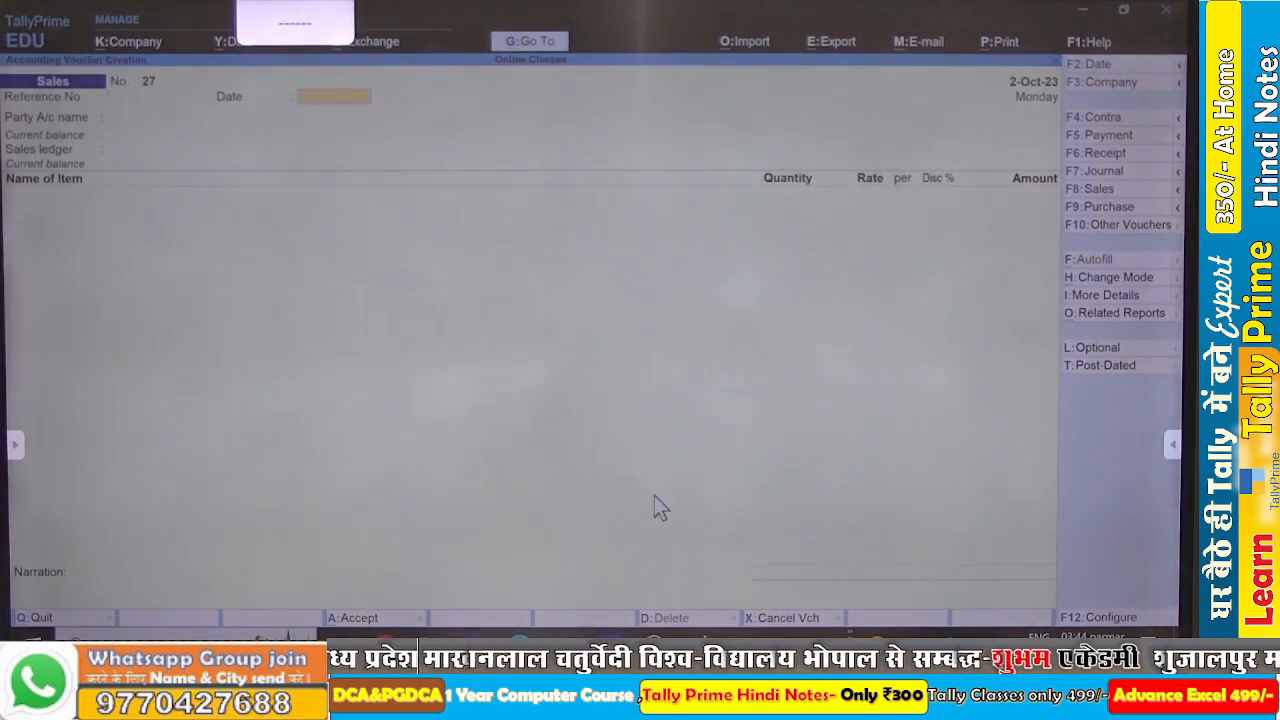
{"action": "key", "text": "Return"}
{"action": "type", "text": "Sy"}
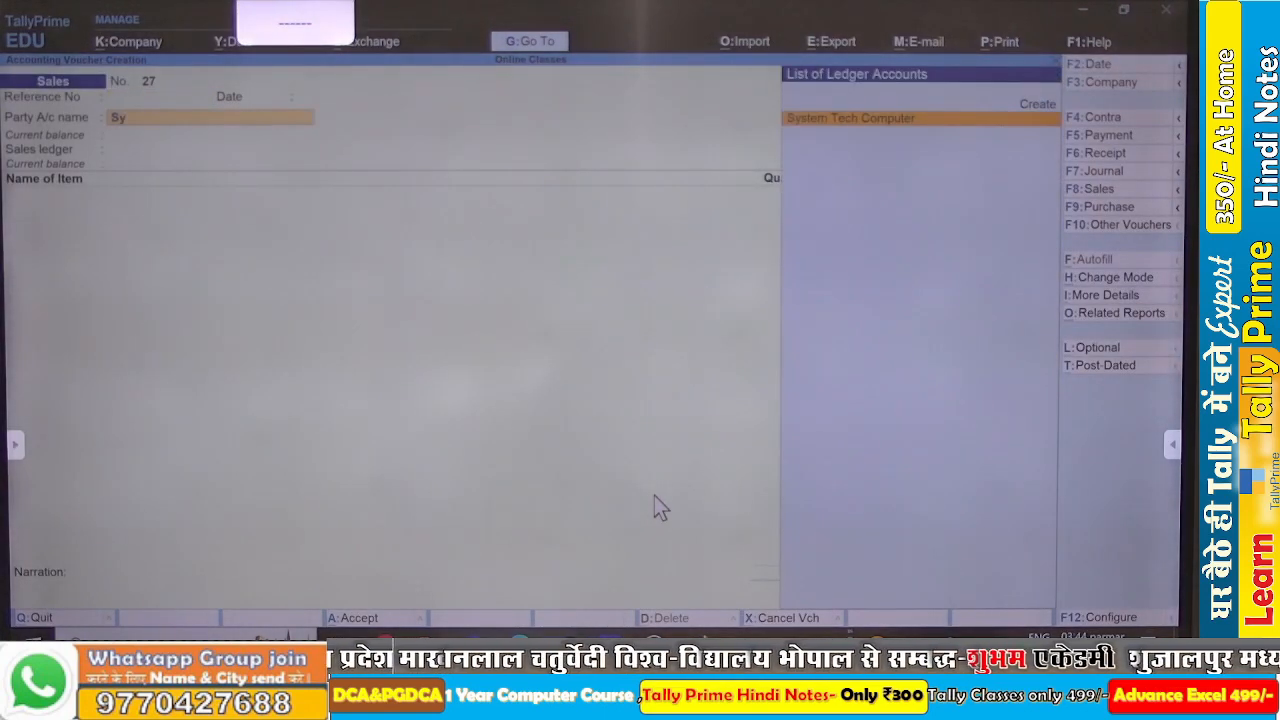
{"action": "key", "text": "BackSpace"}
{"action": "key", "text": "BackSpace"}
{"action": "type", "text": "St"}
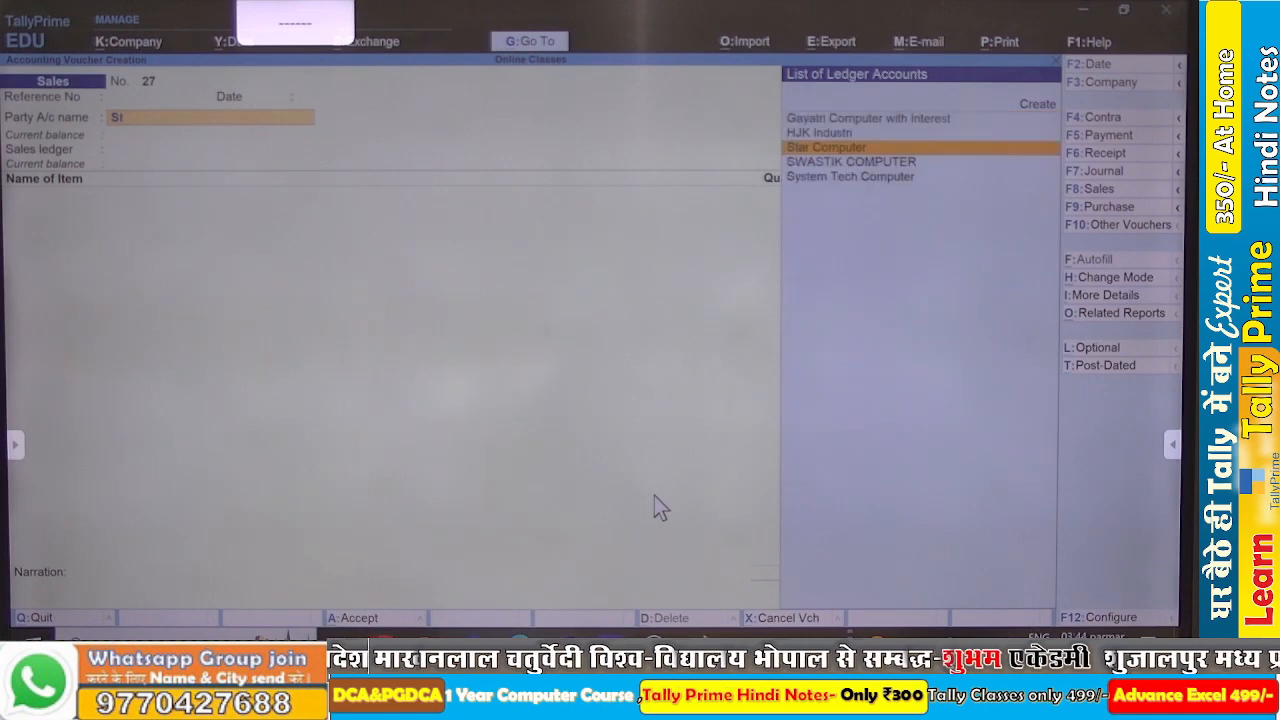
{"action": "key", "text": "Return"}
{"action": "key", "text": "ctrl+a"}
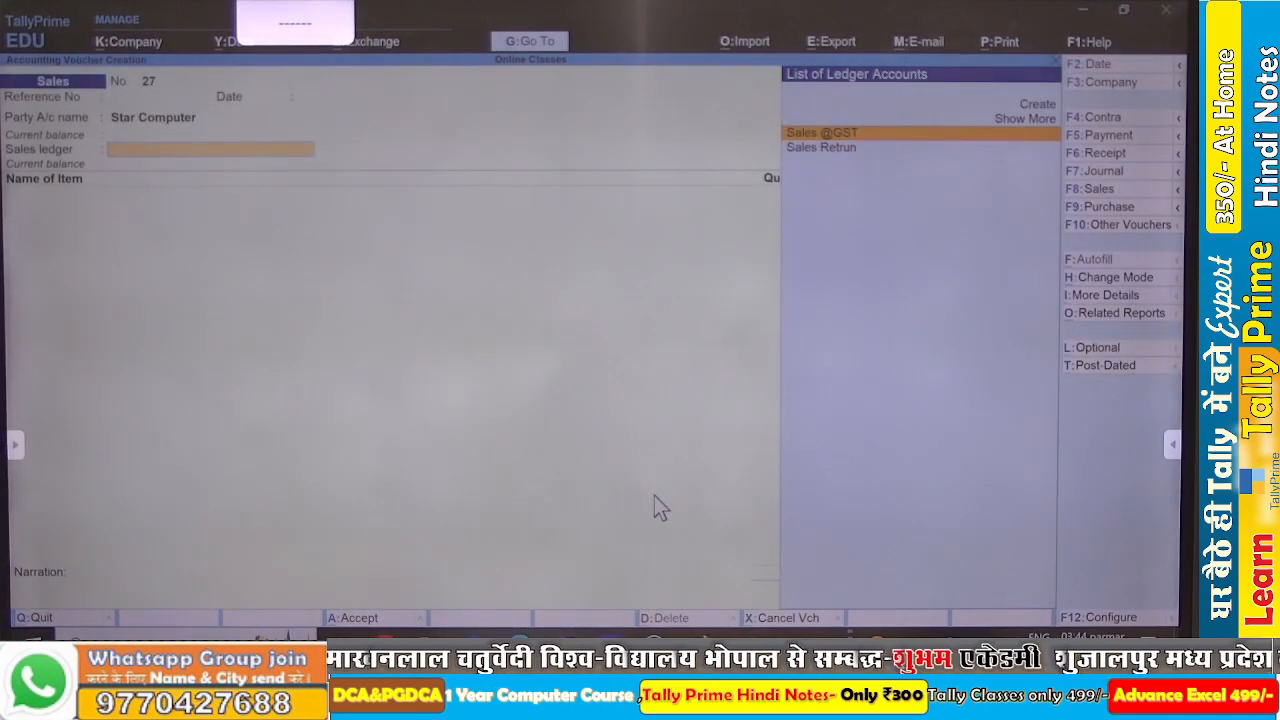
{"action": "key", "text": "Return"}
{"action": "type", "text": "Sal"}
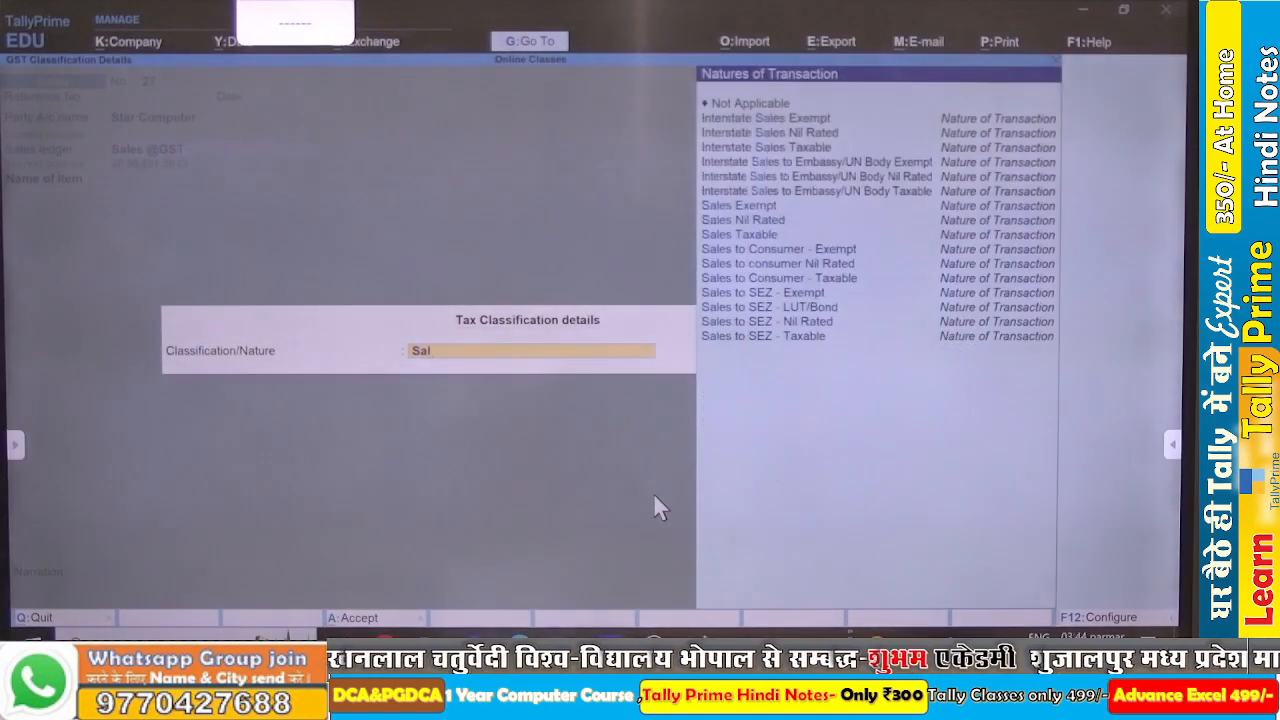
{"action": "key", "text": "Down"}
{"action": "key", "text": "Down"}
{"action": "key", "text": "Down"}
{"action": "key", "text": "Up"}
{"action": "key", "text": "Up"}
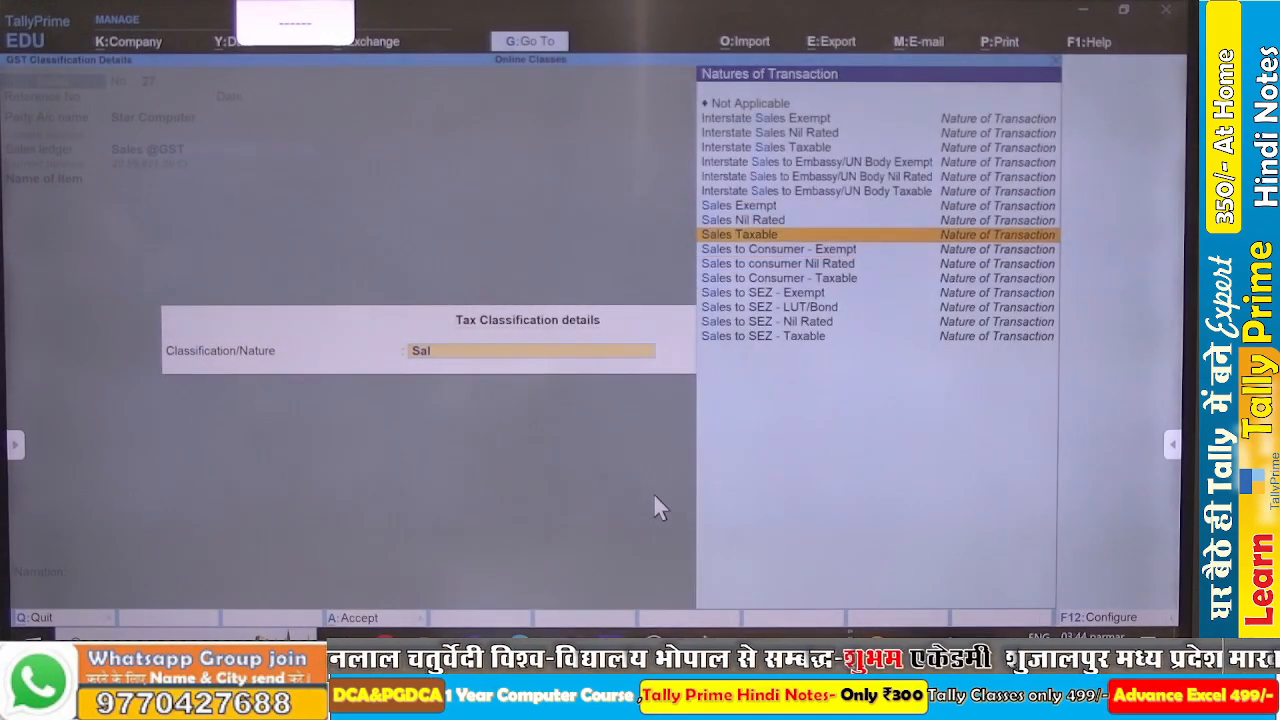
{"action": "key", "text": "Return"}
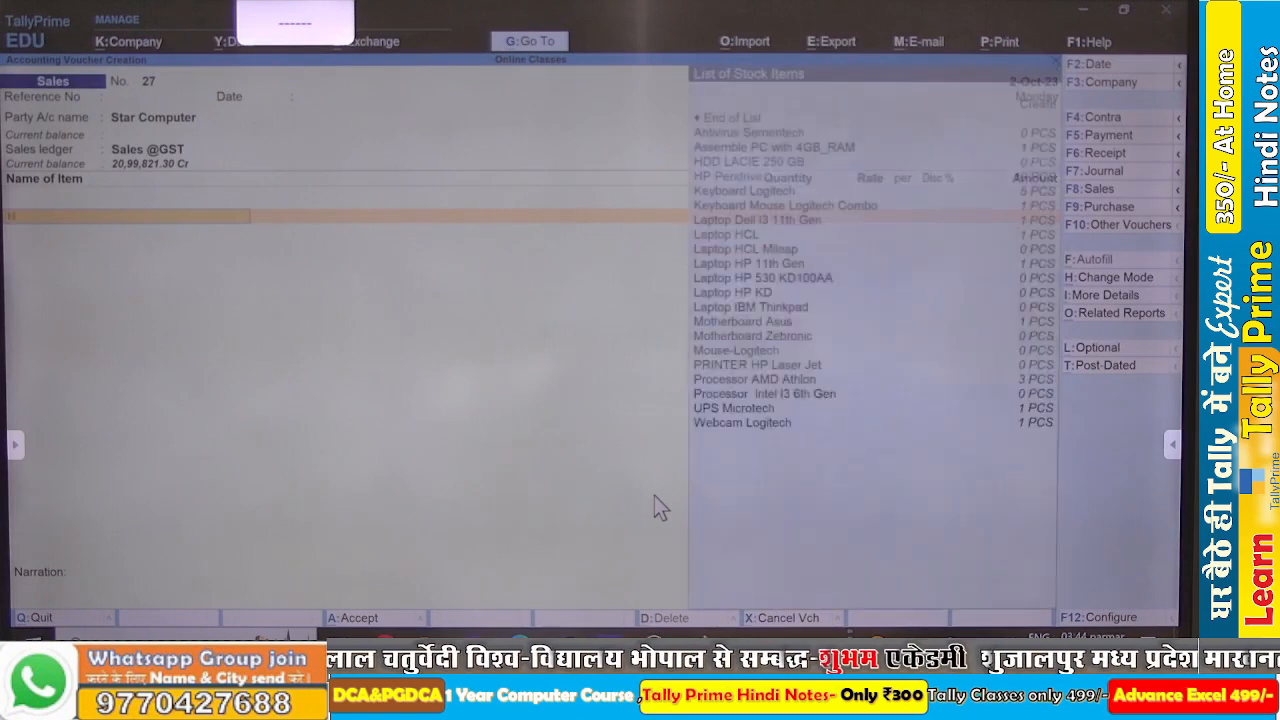
Add HP Pendrive with tracking number 27 against order so1, 10 PCS at 750.00.
{"action": "type", "text": "Hp"}
{"action": "key", "text": "Return"}
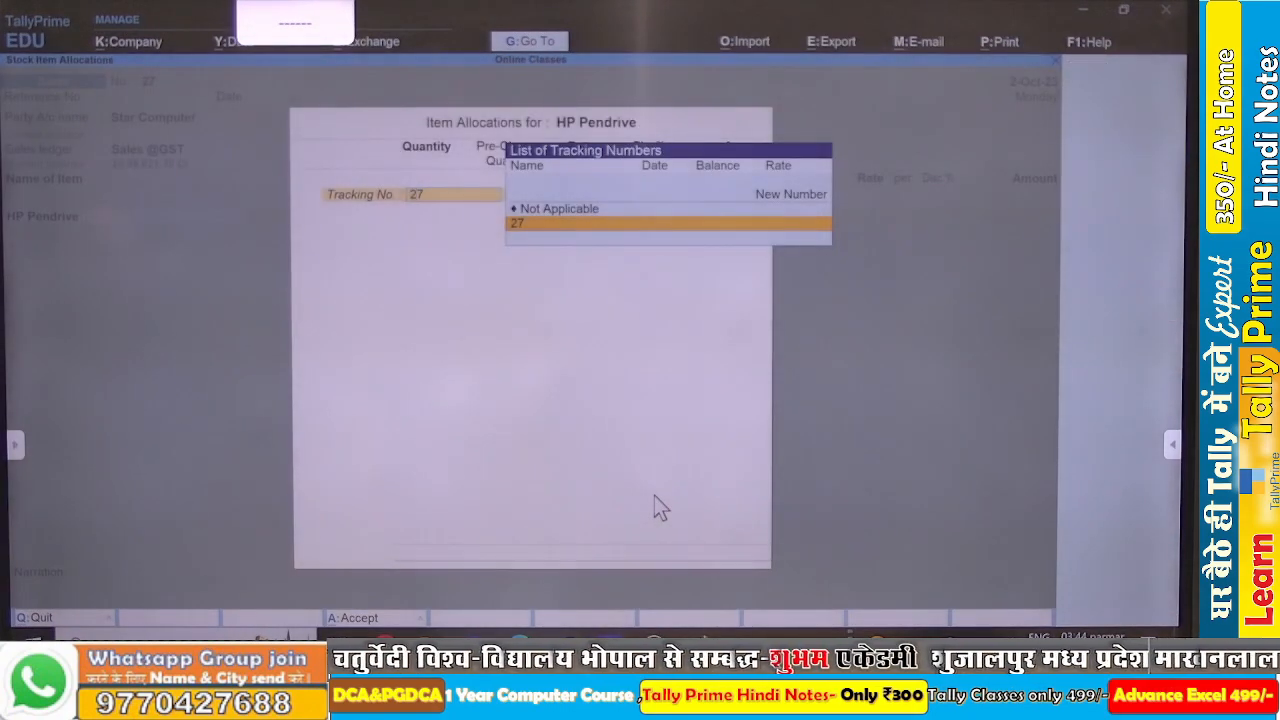
{"action": "key", "text": "Return"}
{"action": "key", "text": "Down"}
{"action": "key", "text": "Return"}
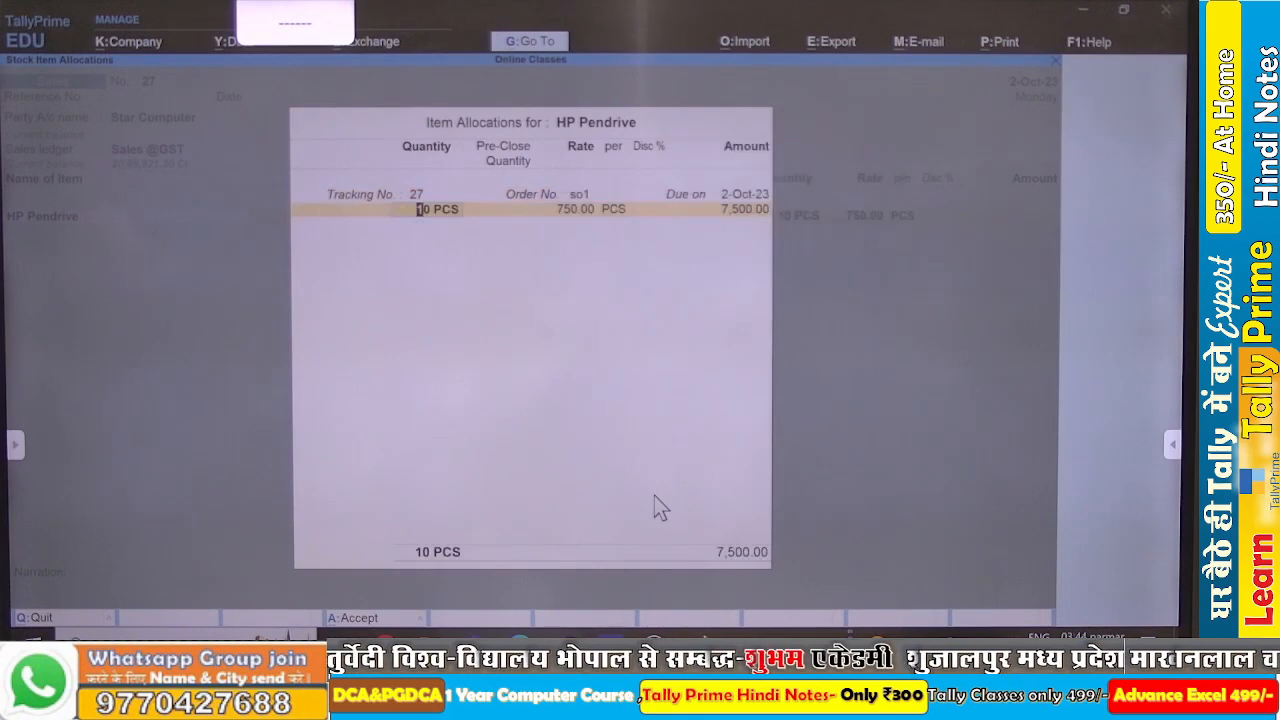
{"action": "key", "text": "Return"}
{"action": "key", "text": "Return"}
{"action": "key", "text": "Return"}
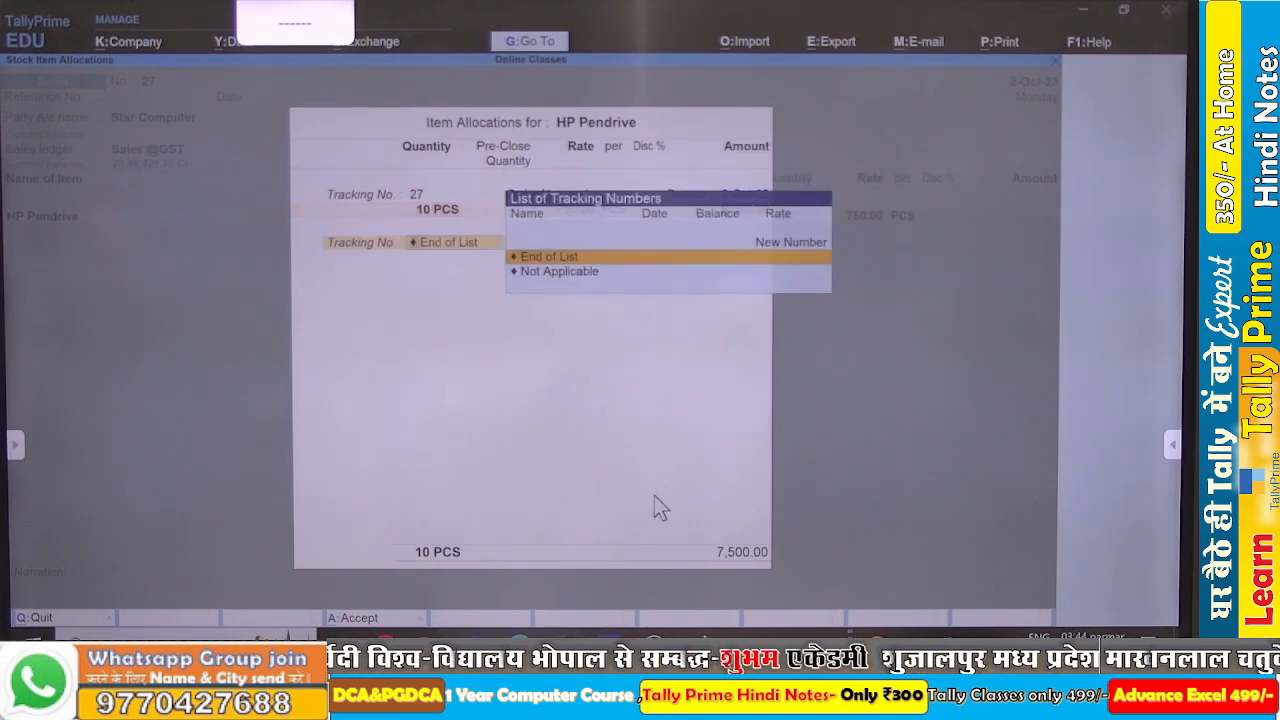
{"action": "key", "text": "Return"}
{"action": "key", "text": "Return"}
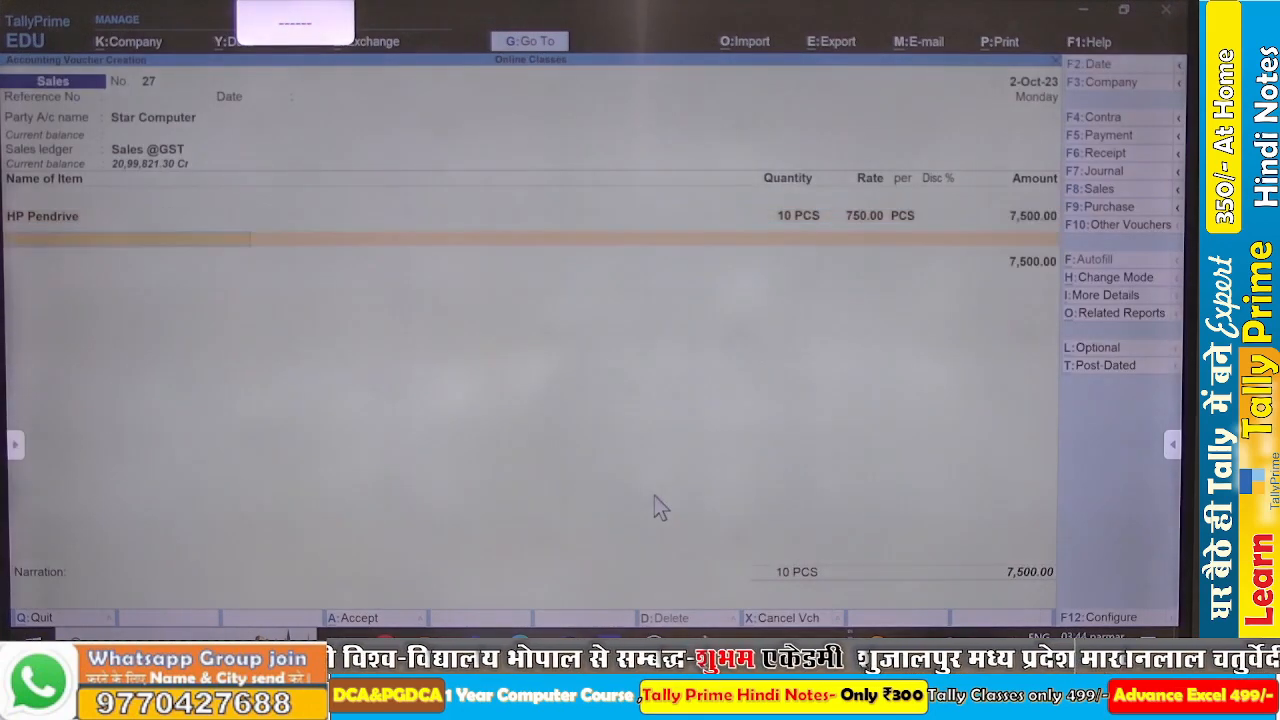
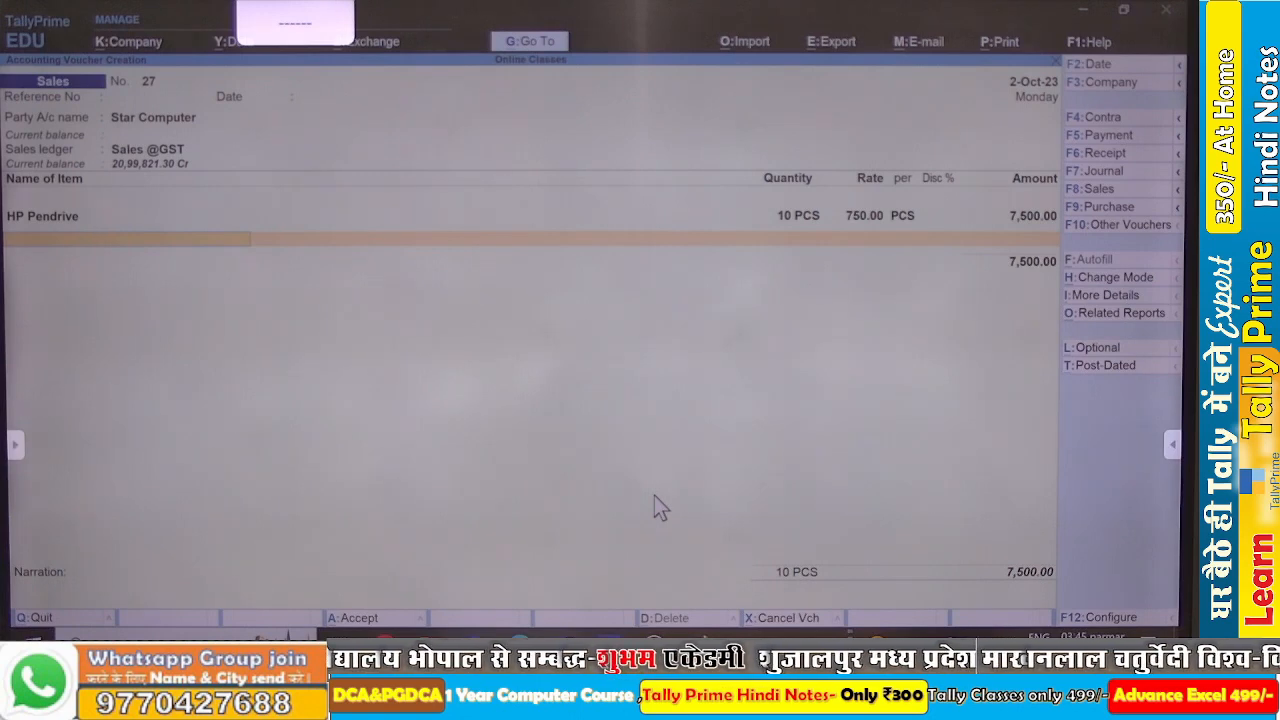
Add Laptop Dell I3 11th Gen from the reference bill with tracking number 27 against order so1, 1 PCS at 43,500.00.
{"action": "key", "text": "alt+Tab"}
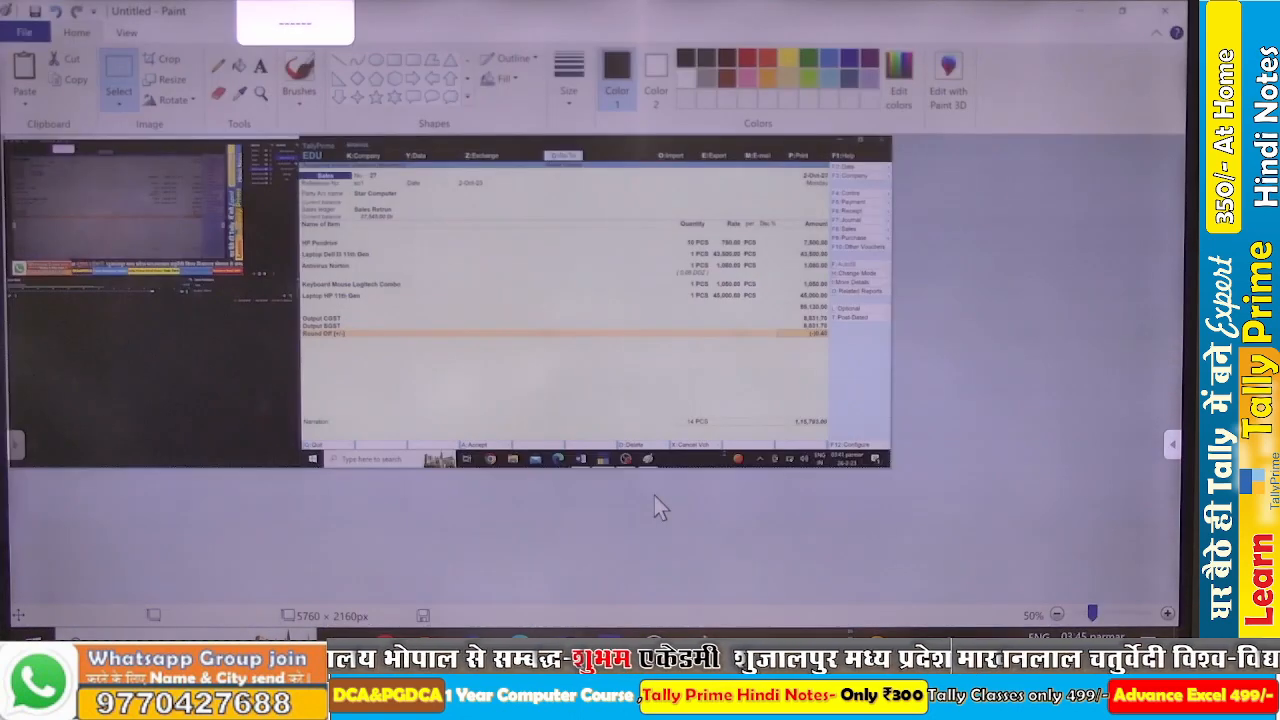
{"action": "key", "text": "alt+Tab"}
{"action": "type", "text": "La"}
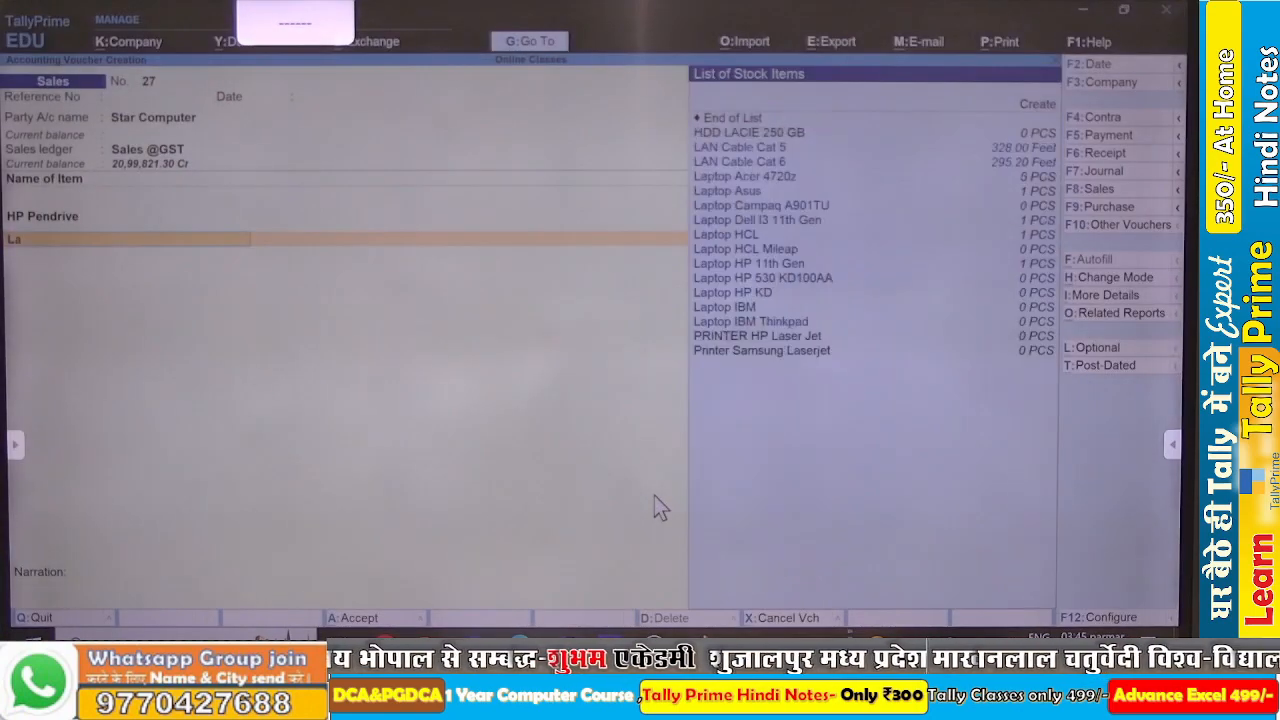
{"action": "key", "text": "Down"}
{"action": "key", "text": "Down"}
{"action": "key", "text": "Down"}
{"action": "key", "text": "Down"}
{"action": "key", "text": "Down"}
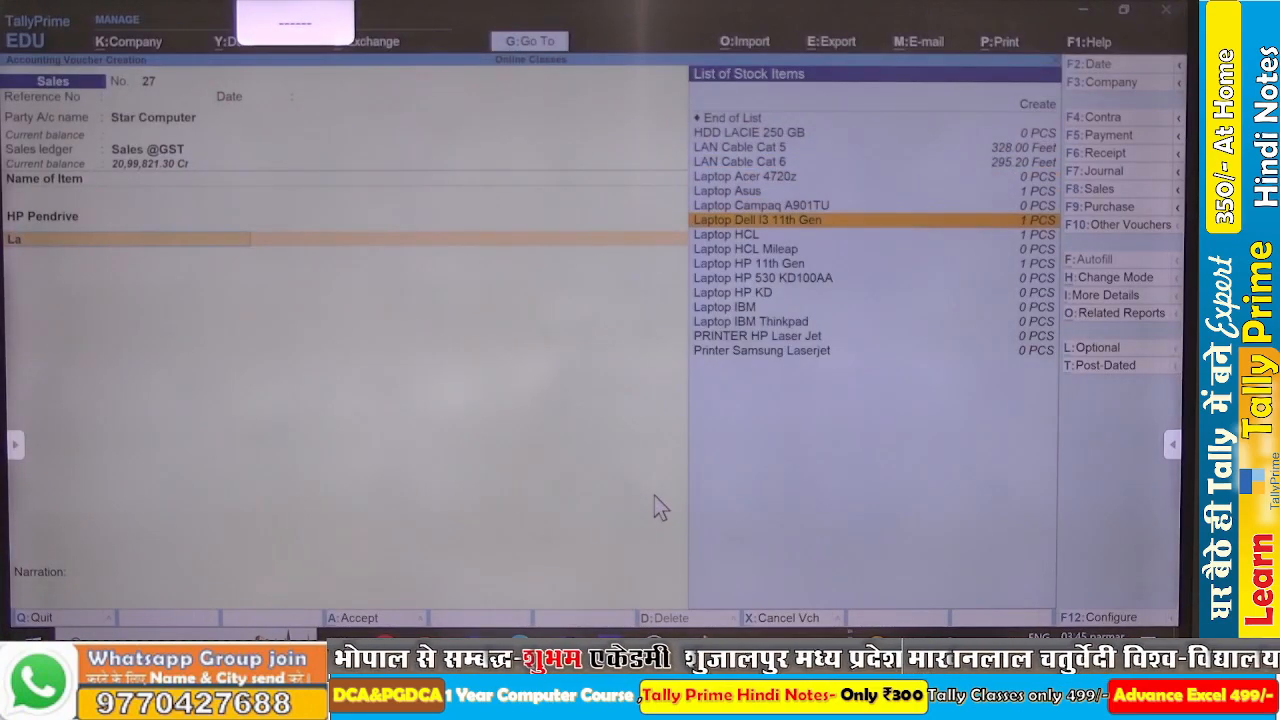
{"action": "key", "text": "Return"}
{"action": "key", "text": "Return"}
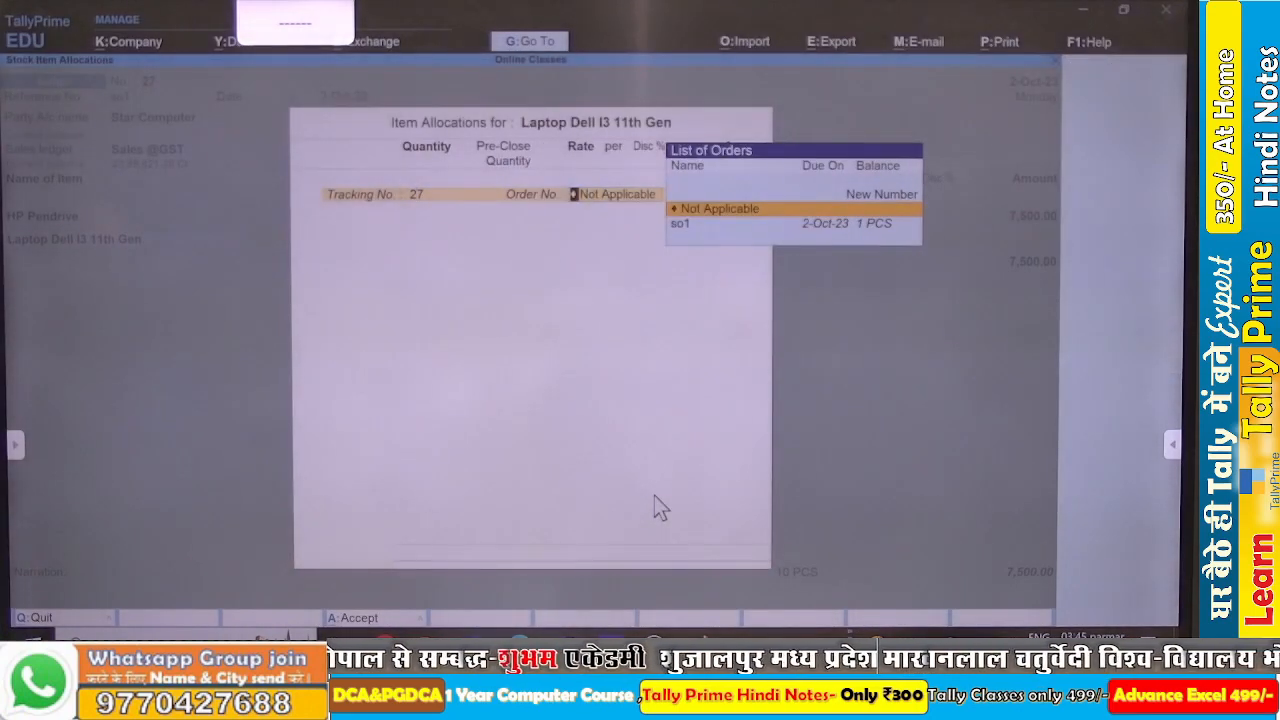
{"action": "key", "text": "Down"}
{"action": "key", "text": "Return"}
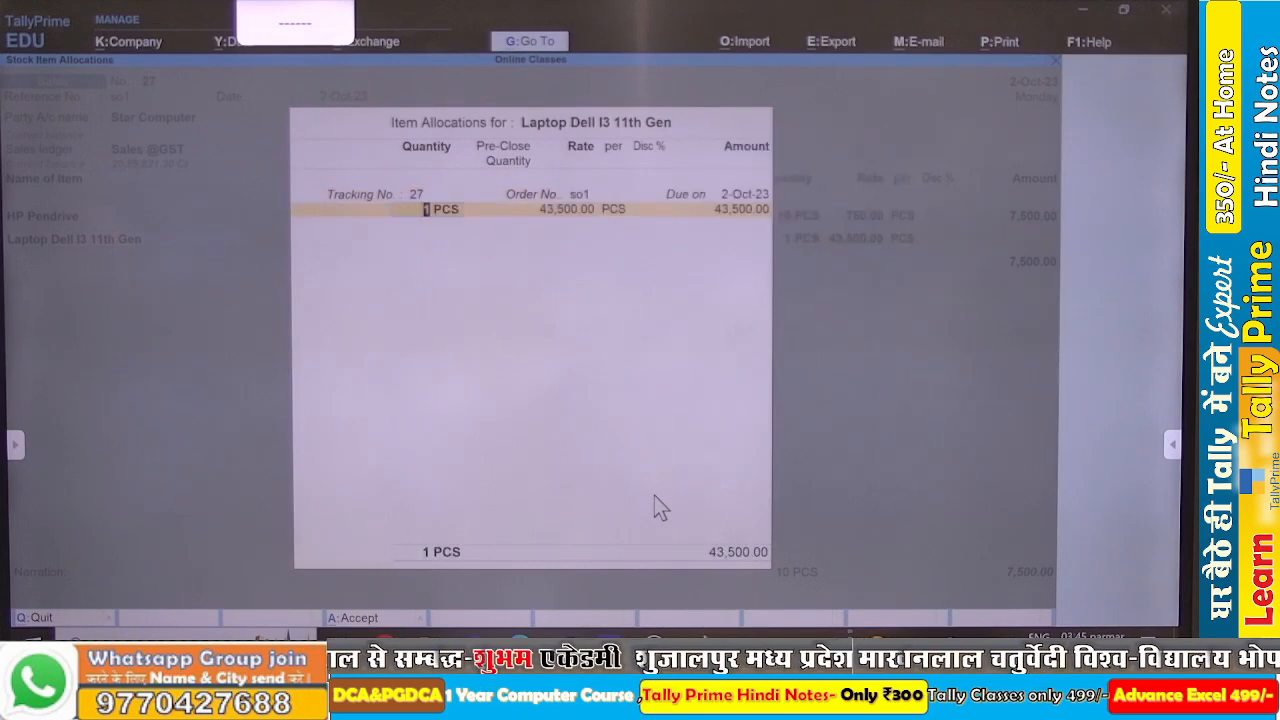
{"action": "key", "text": "Return"}
{"action": "key", "text": "Return"}
{"action": "key", "text": "Return"}
{"action": "key", "text": "Return"}
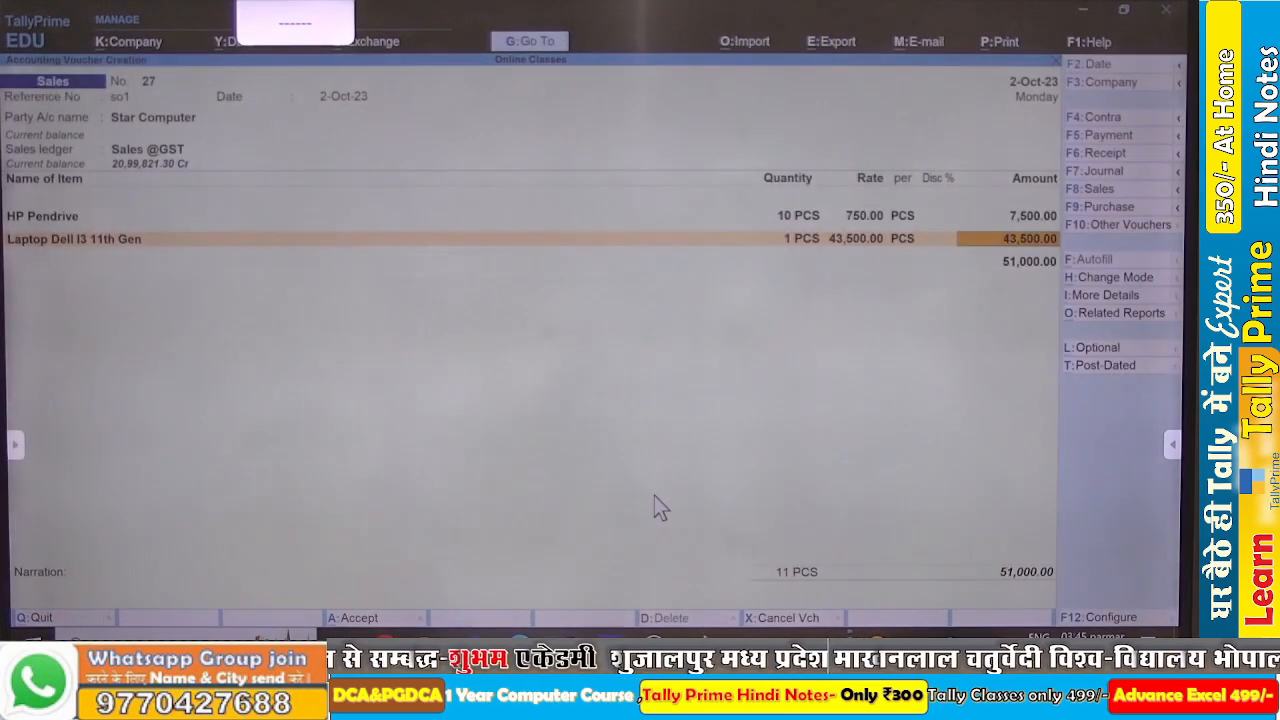
{"action": "key", "text": "Return"}
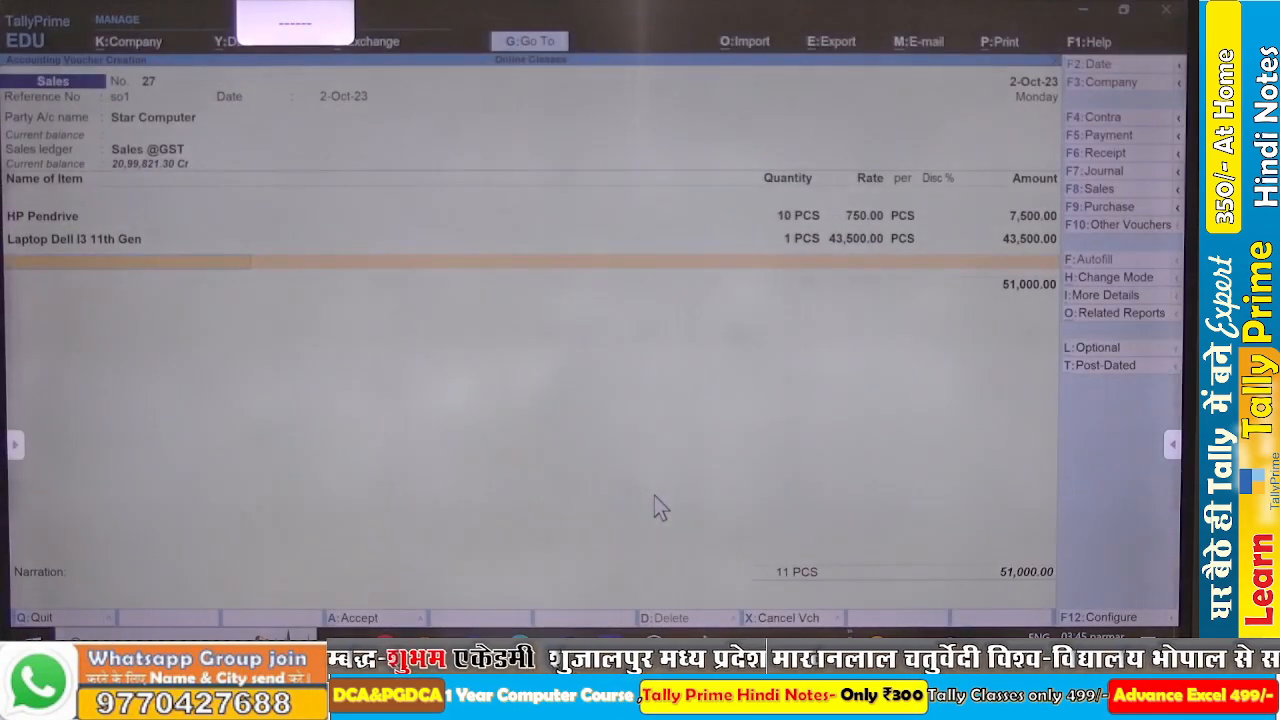
Add Antivirus Norton with tracking number 27 against order so1, 1 PCS at 1,080.00.
{"action": "type", "text": "Ant"}
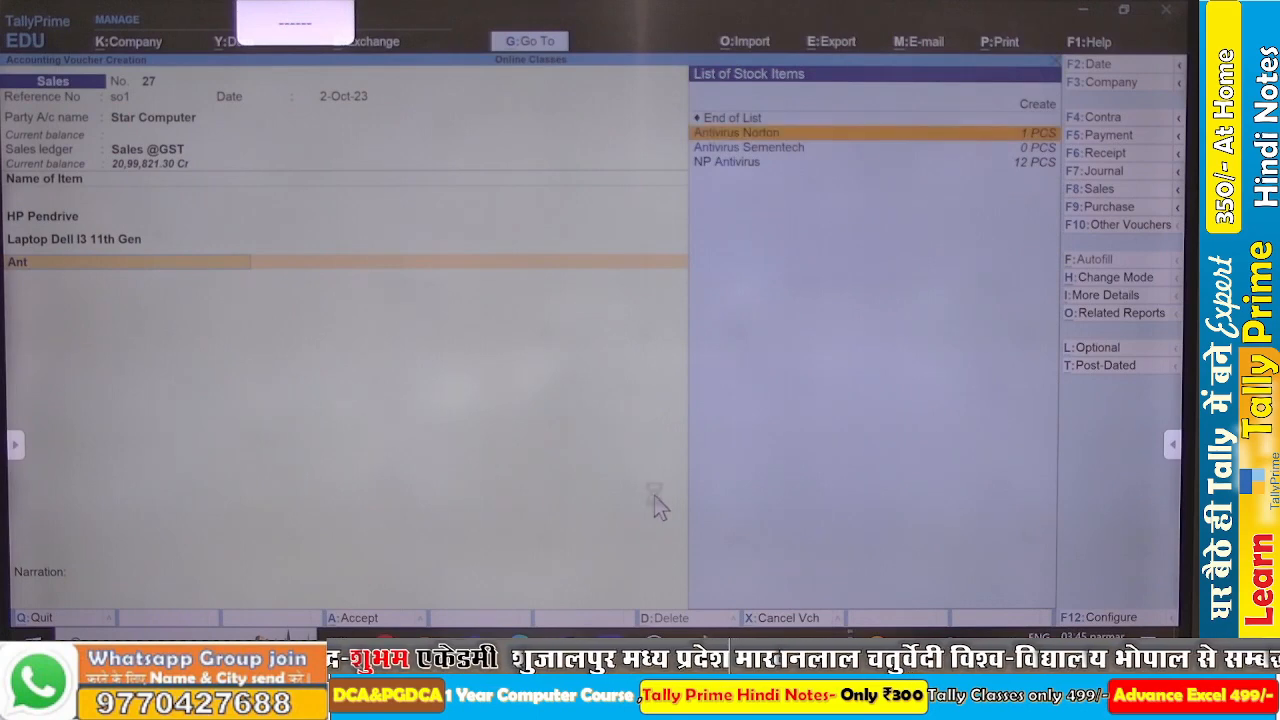
{"action": "key", "text": "Return"}
{"action": "key", "text": "Return"}
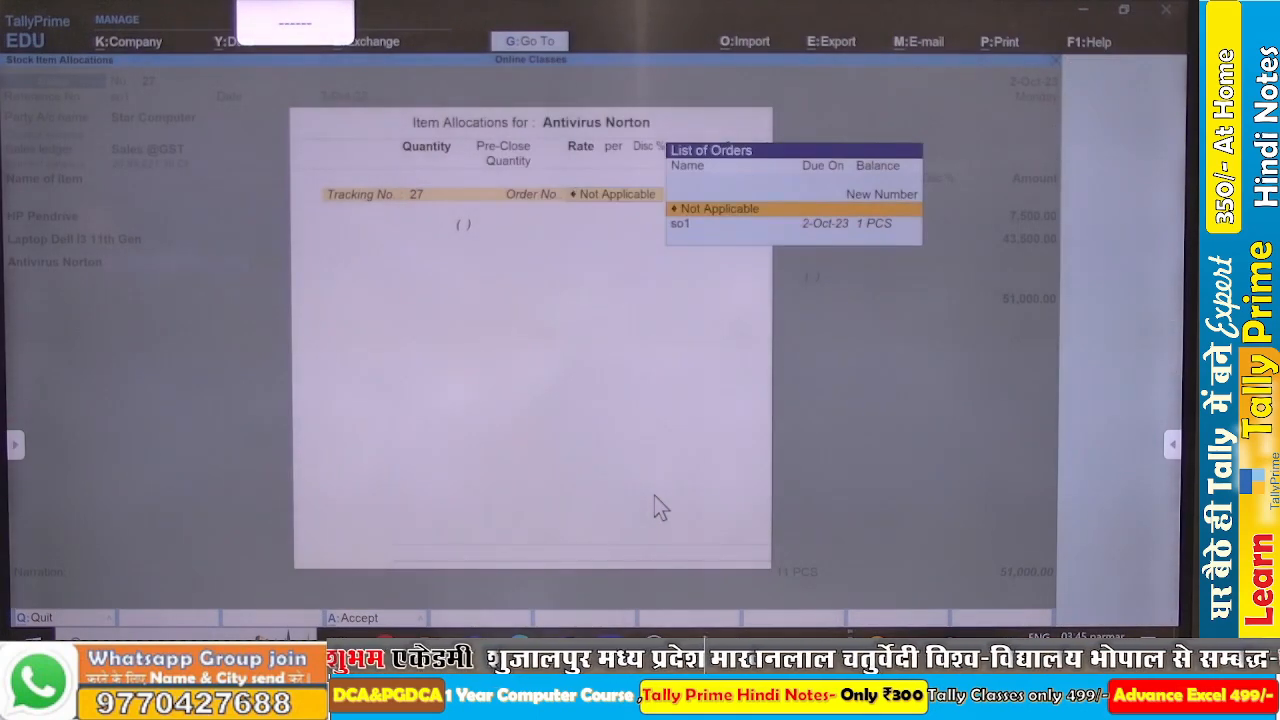
{"action": "key", "text": "Down"}
{"action": "key", "text": "Return"}
{"action": "key", "text": "Return"}
{"action": "key", "text": "Return"}
{"action": "key", "text": "Return"}
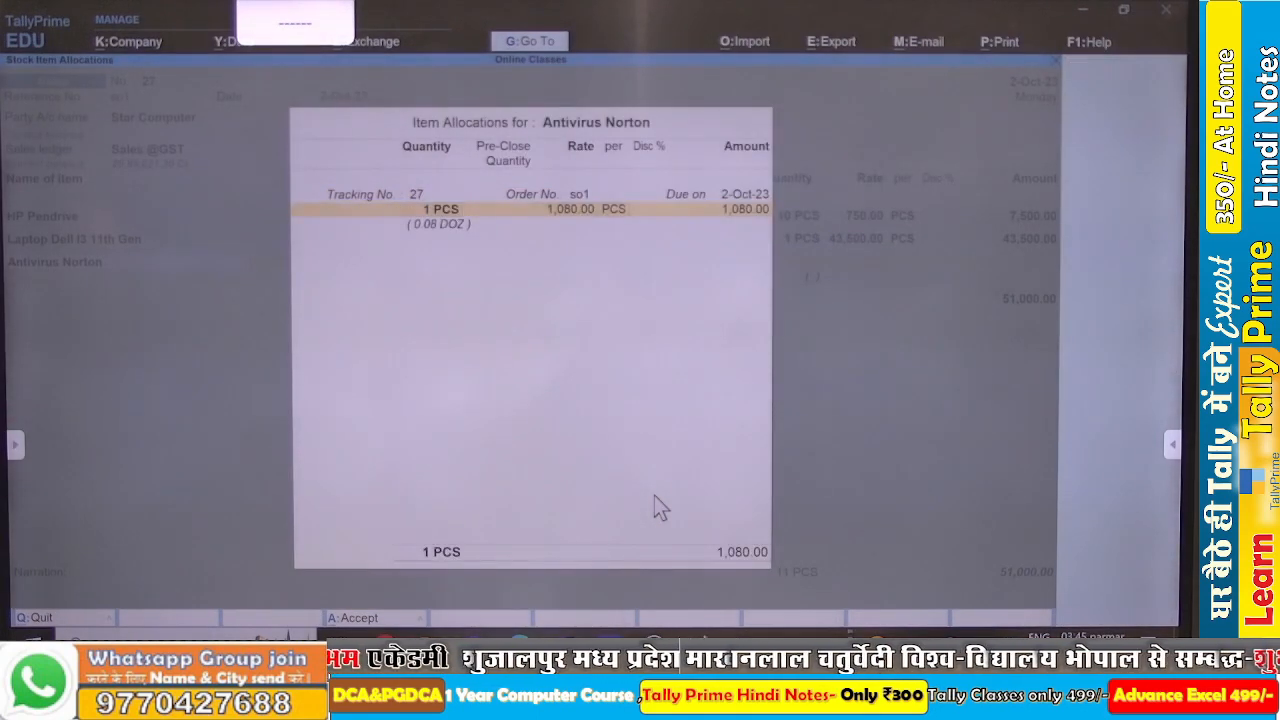
{"action": "key", "text": "Return"}
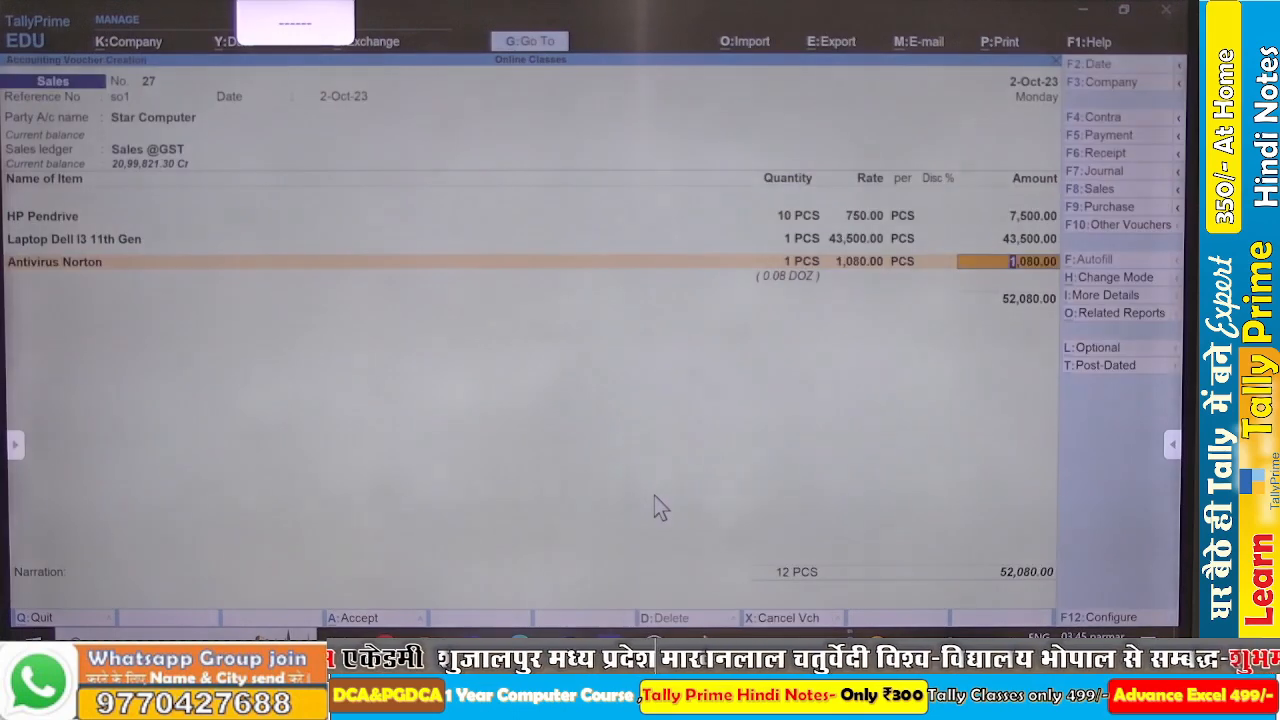
{"action": "key", "text": "Return"}
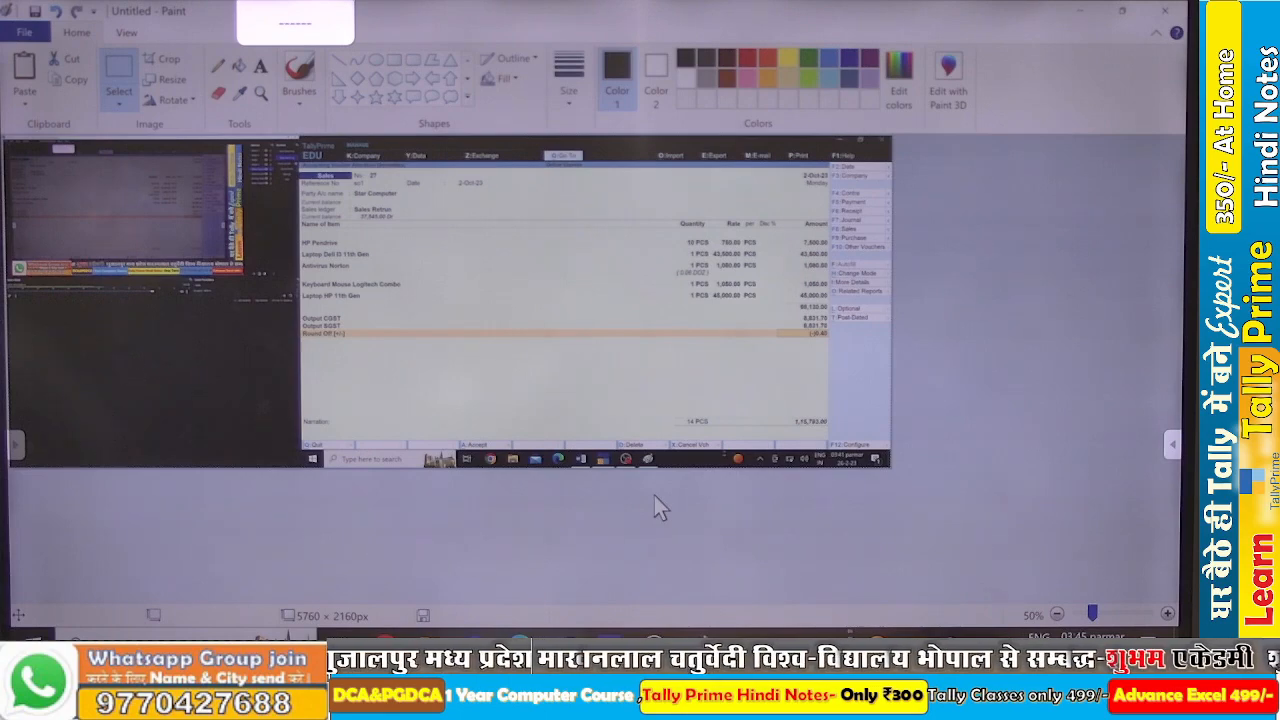
Add Keyboard Mouse Logitech Combo with tracking number 27 against order so1, 1 PCS at 1,050.00.
{"action": "key", "text": "alt+Tab"}
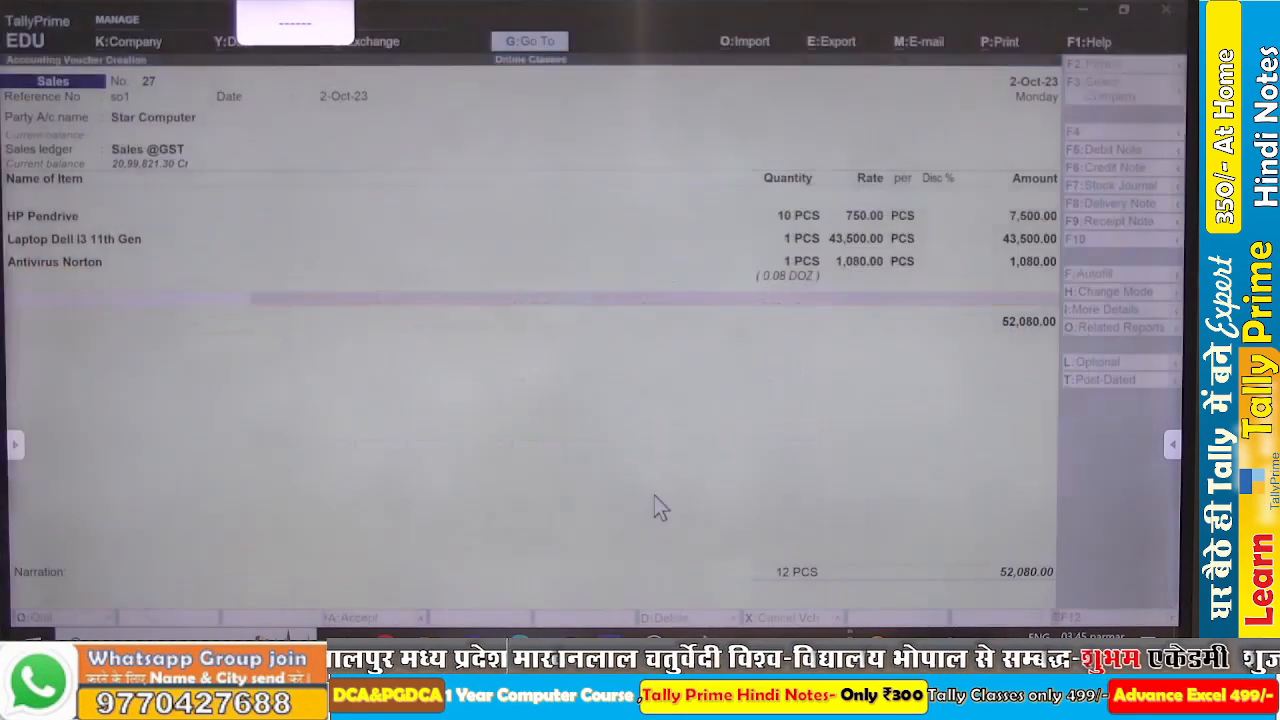
{"action": "type", "text": "Key"}
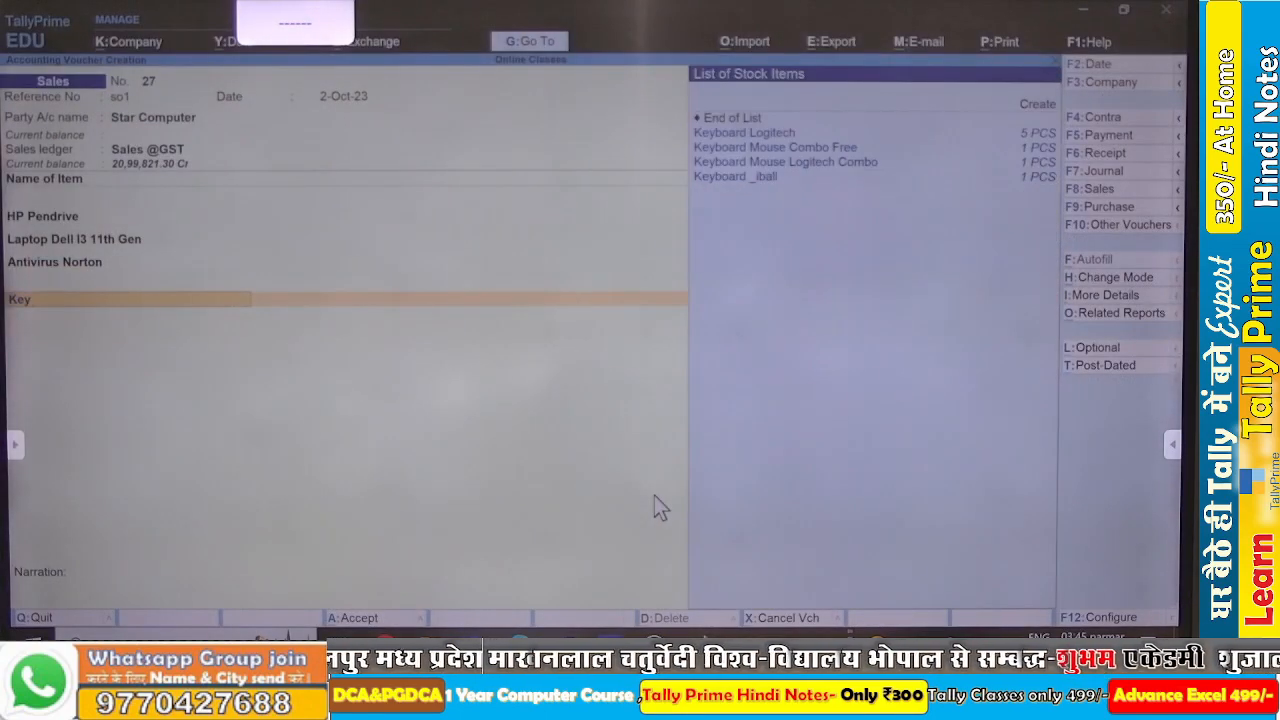
{"action": "key", "text": "Down"}
{"action": "key", "text": "Down"}
{"action": "key", "text": "Down"}
{"action": "key", "text": "Return"}
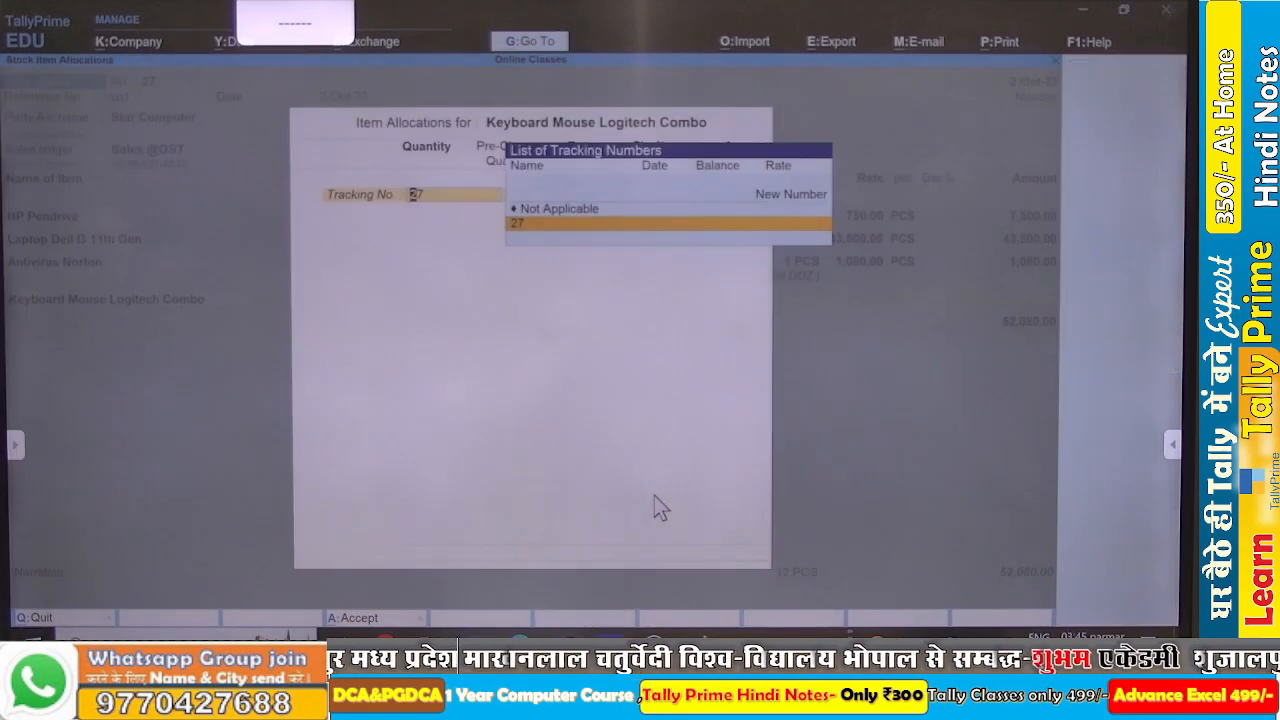
{"action": "key", "text": "Return"}
{"action": "key", "text": "Return"}
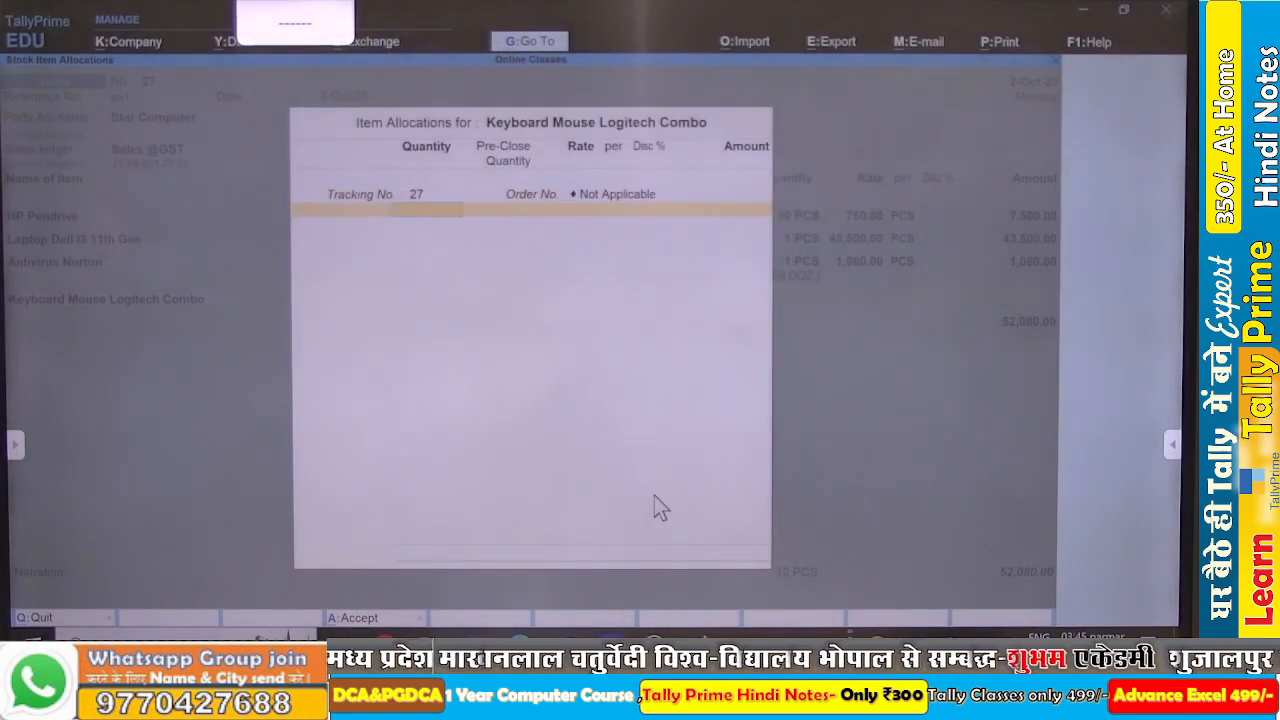
{"action": "key", "text": "BackSpace"}
{"action": "key", "text": "Down"}
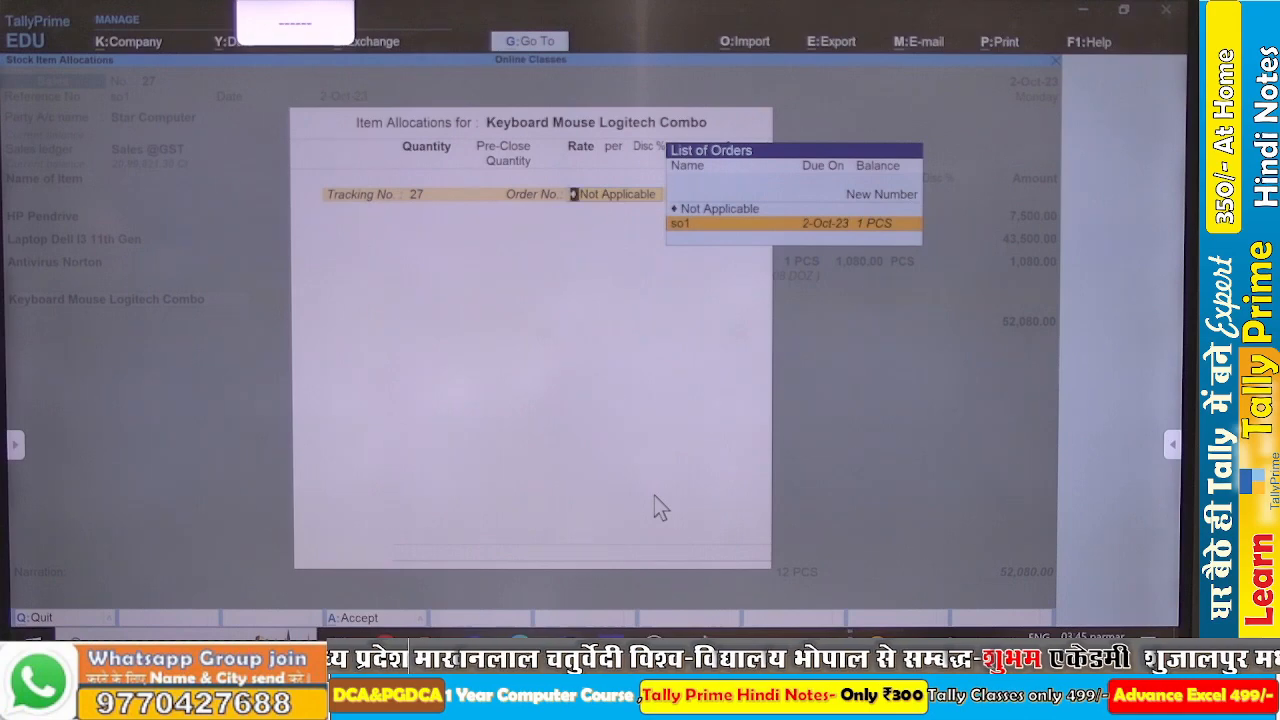
{"action": "key", "text": "Return"}
{"action": "key", "text": "ctrl+a"}
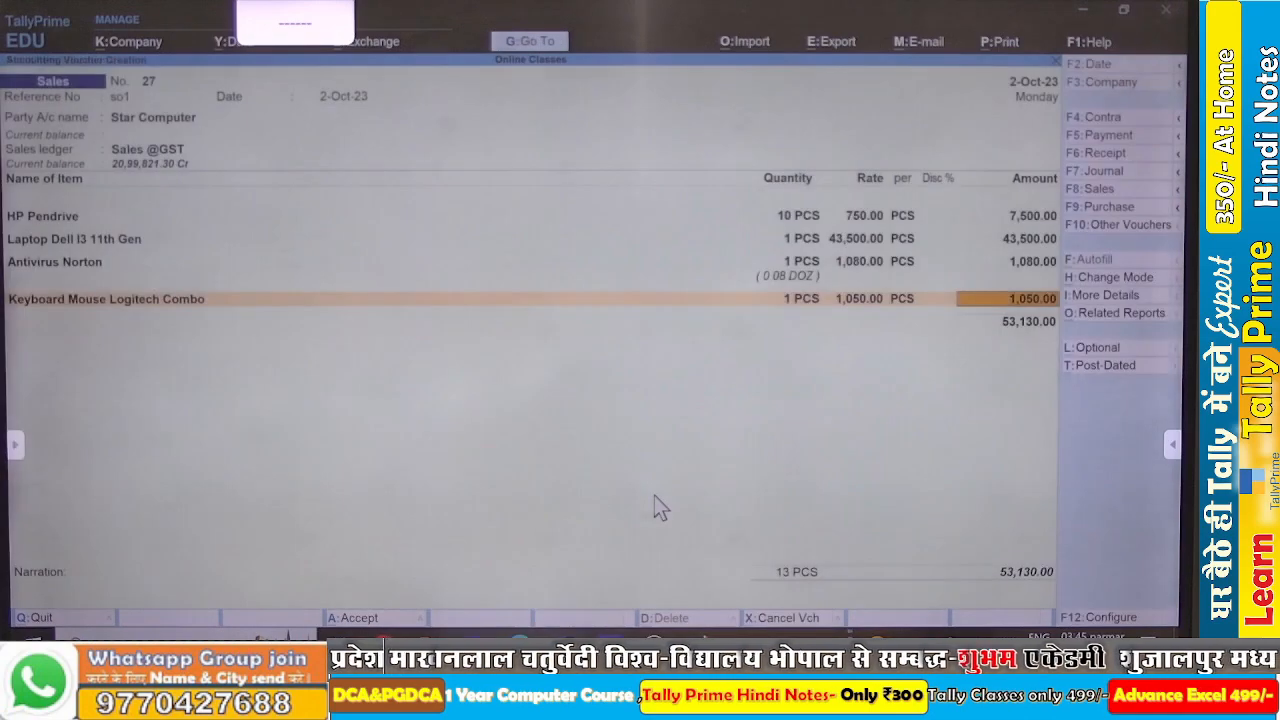
{"action": "key", "text": "Return"}
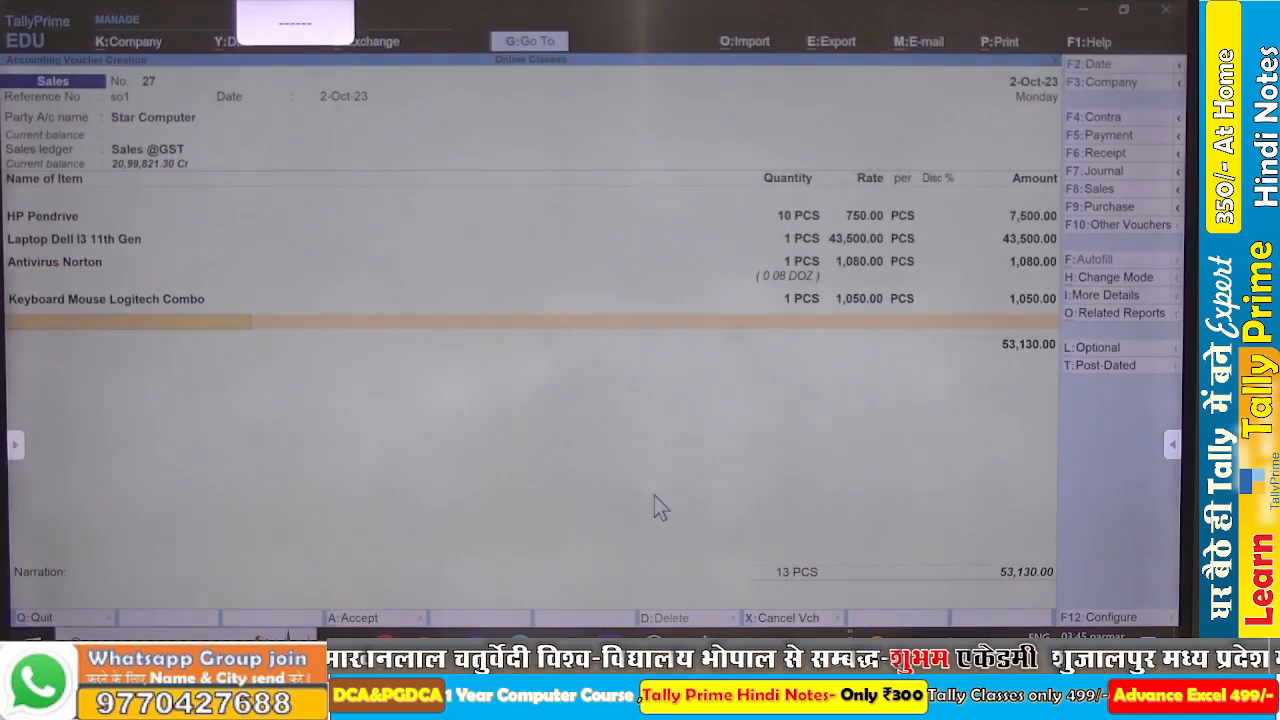
Add Laptop HP 11th Gen with tracking number 27 against order so1, 1 PCS at 45,000.00, and finish the item list.
{"action": "type", "text": "La"}
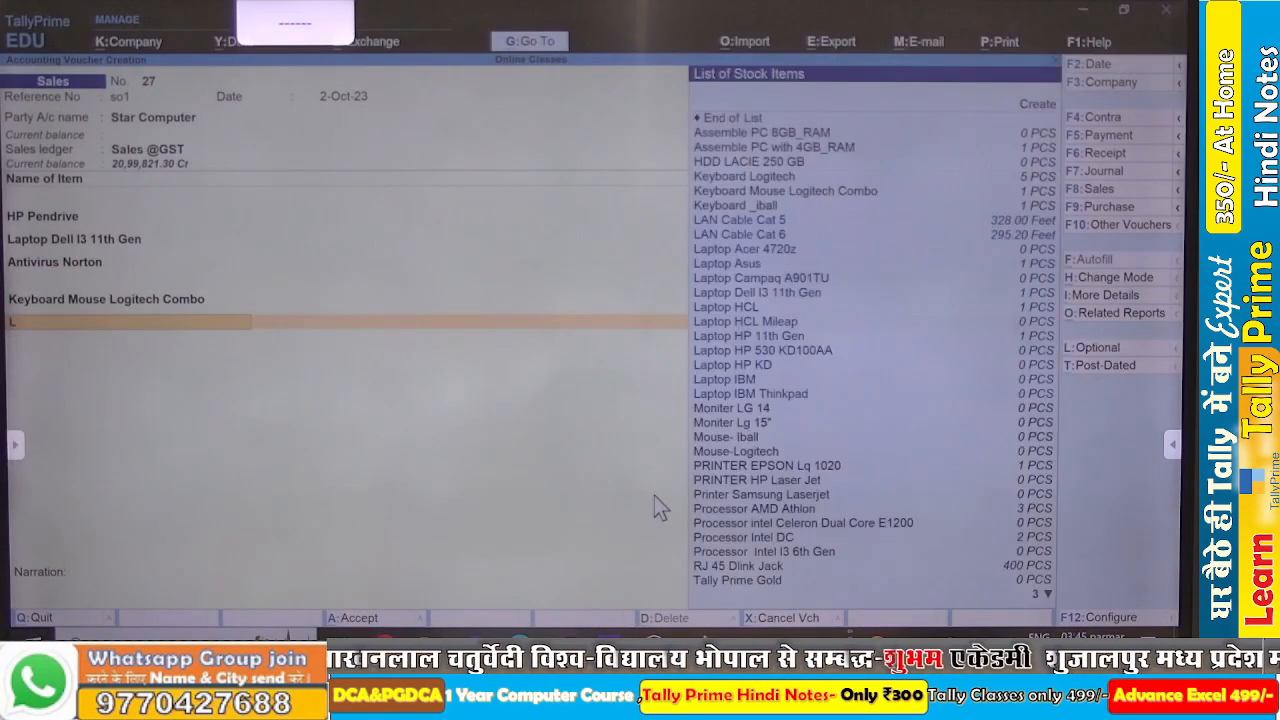
{"action": "key", "text": "Down"}
{"action": "key", "text": "Down"}
{"action": "key", "text": "Down"}
{"action": "key", "text": "Down"}
{"action": "key", "text": "Down"}
{"action": "key", "text": "Down"}
{"action": "key", "text": "Down"}
{"action": "key", "text": "Down"}
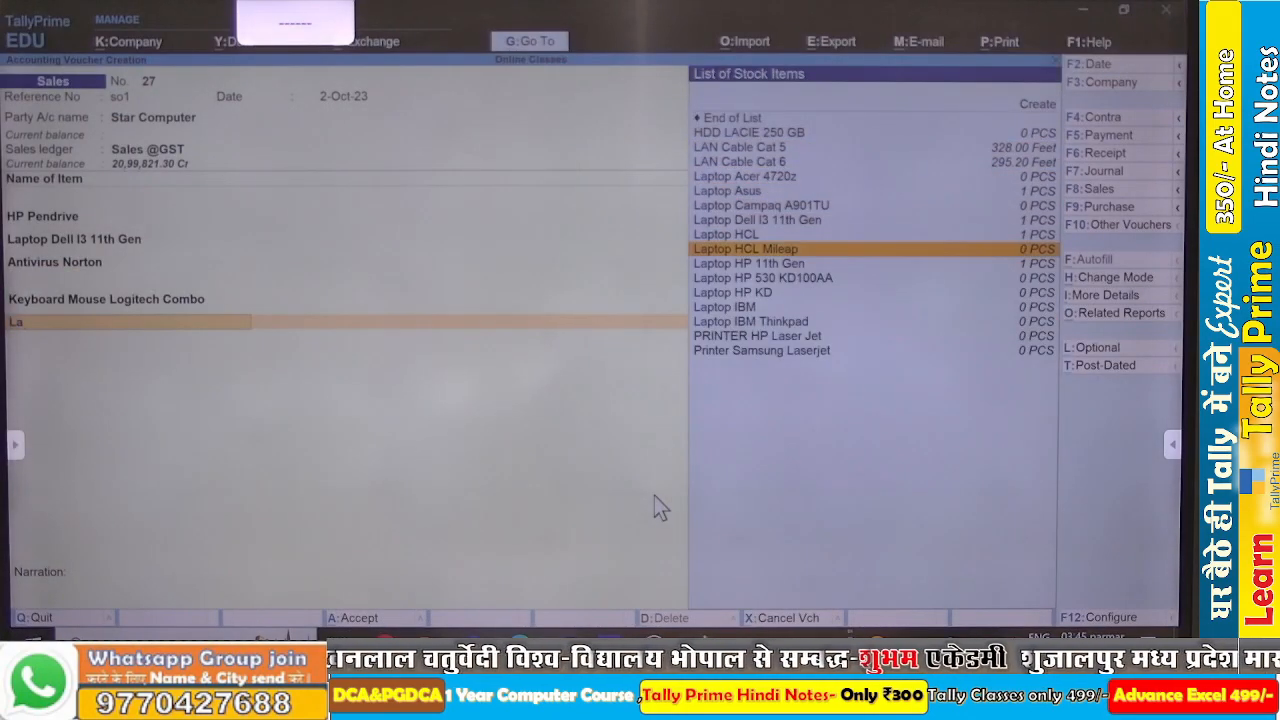
{"action": "key", "text": "Return"}
{"action": "key", "text": "Return"}
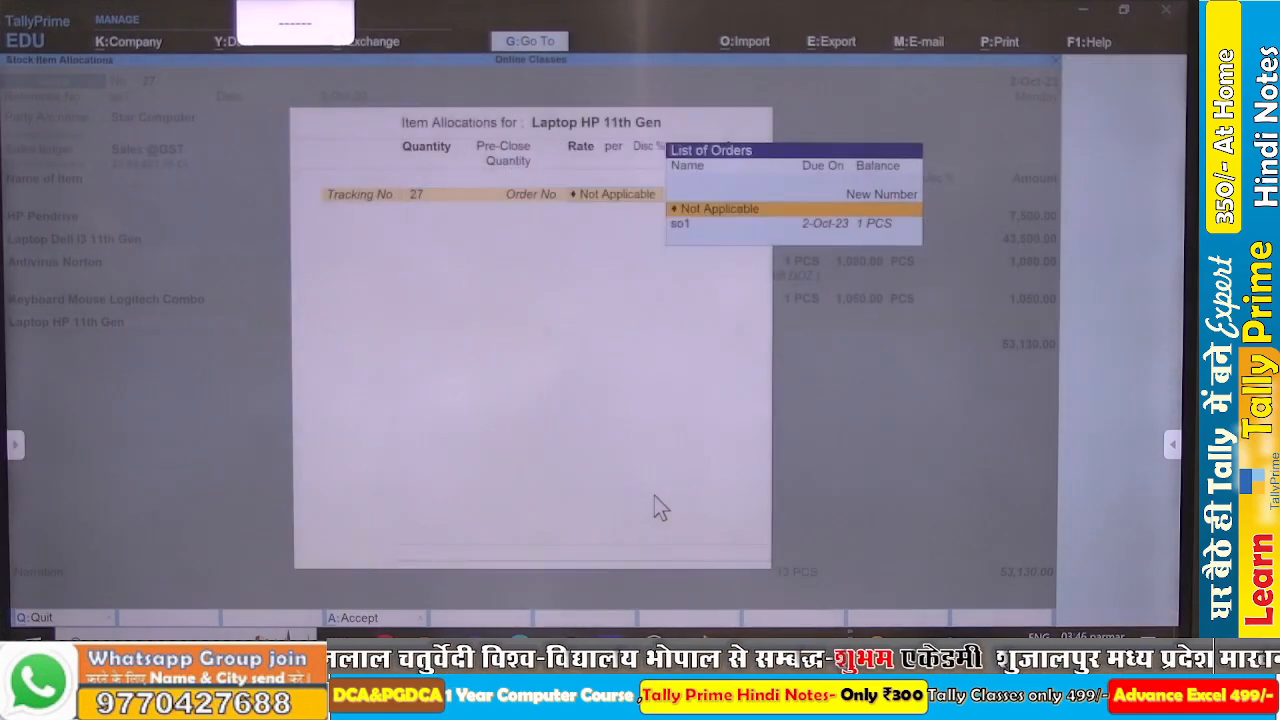
{"action": "key", "text": "Down"}
{"action": "key", "text": "Return"}
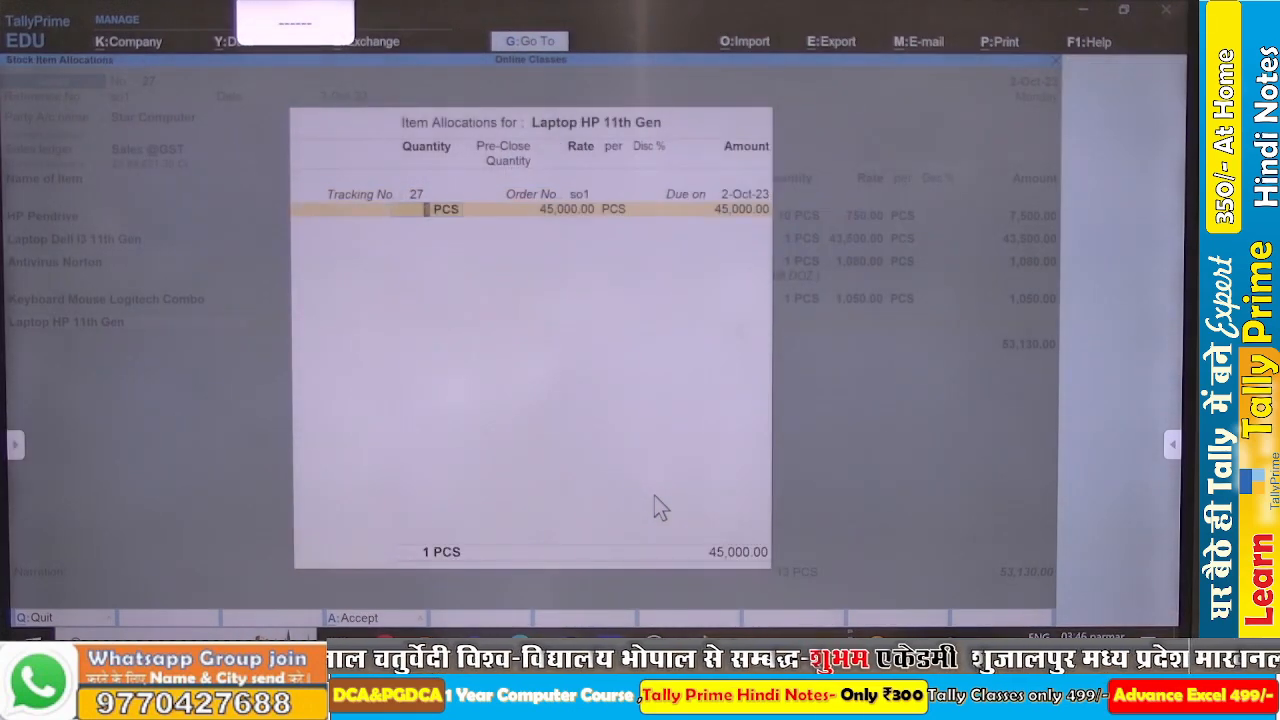
{"action": "key", "text": "Return"}
{"action": "key", "text": "ctrl+a"}
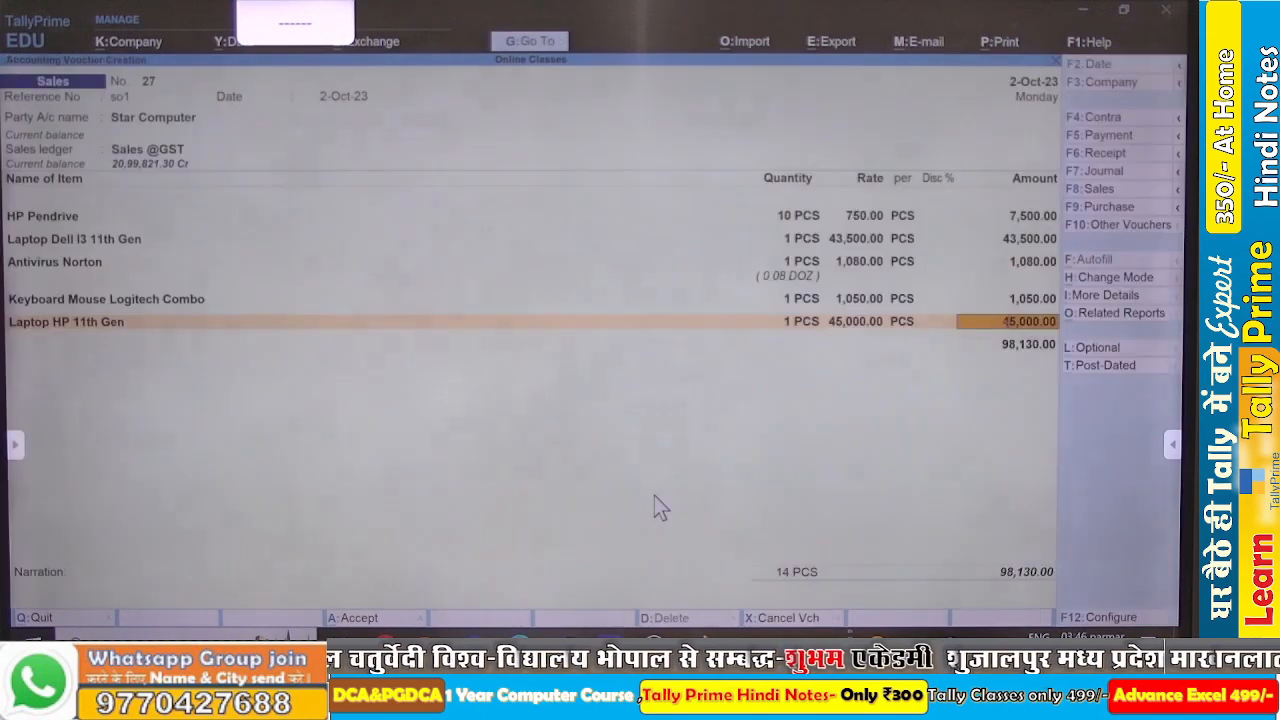
{"action": "key", "text": "Return"}
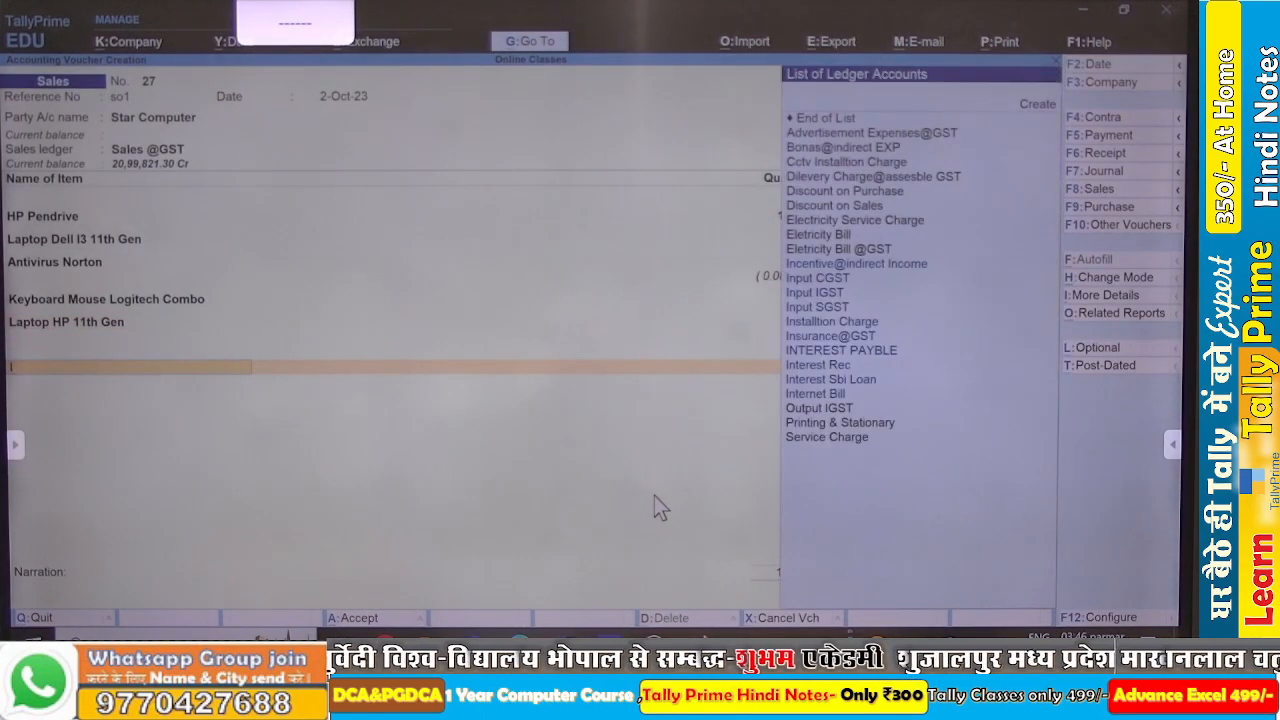
Add the Output CGST ledger below the items and accept its calculated amount.
{"action": "type", "text": "o"}
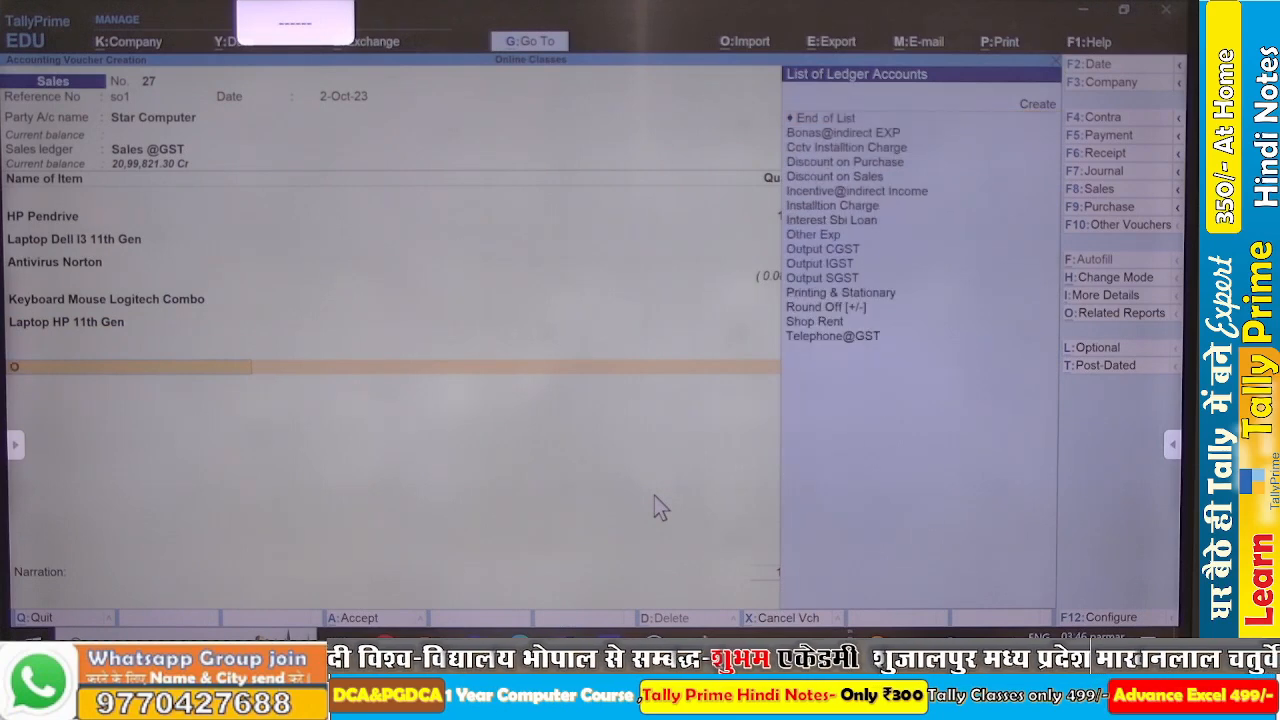
{"action": "key", "text": "Down"}
{"action": "key", "text": "Down"}
{"action": "key", "text": "Down"}
{"action": "key", "text": "Up"}
{"action": "key", "text": "Return"}
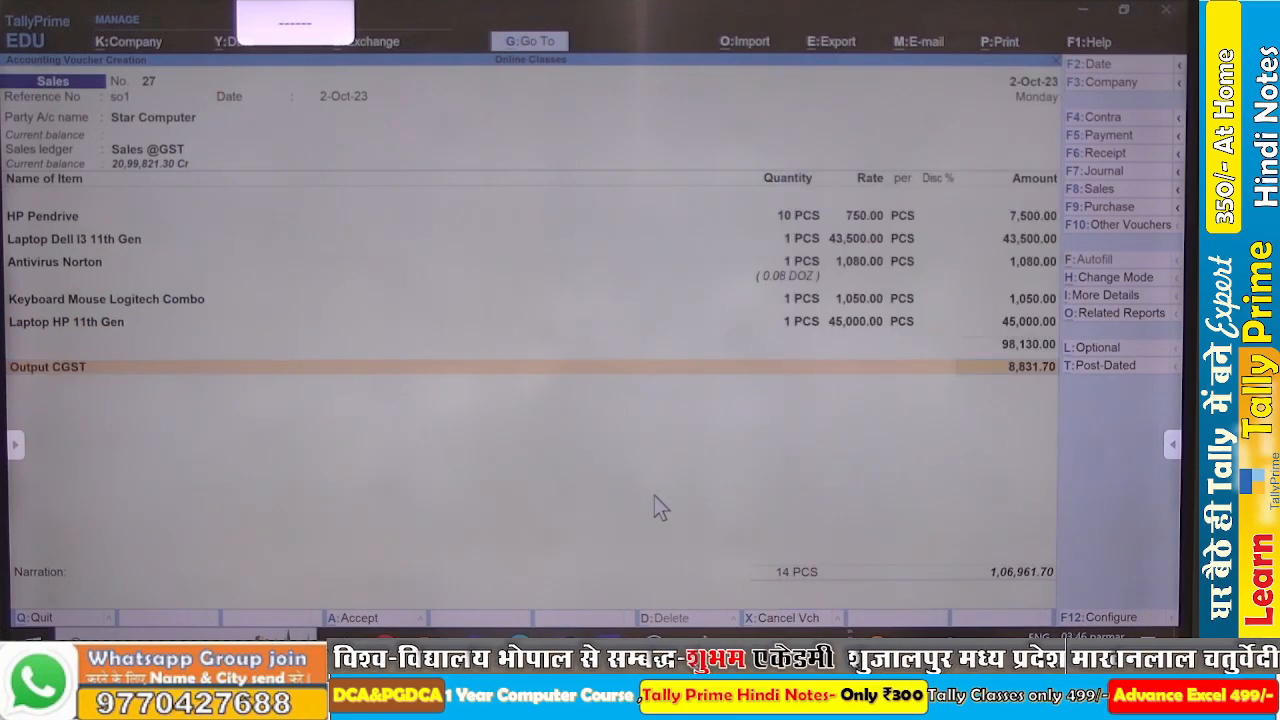
{"action": "key", "text": "Return"}
Add the Output SGST ledger below Output CGST and accept its calculated amount.
{"action": "type", "text": "O"}
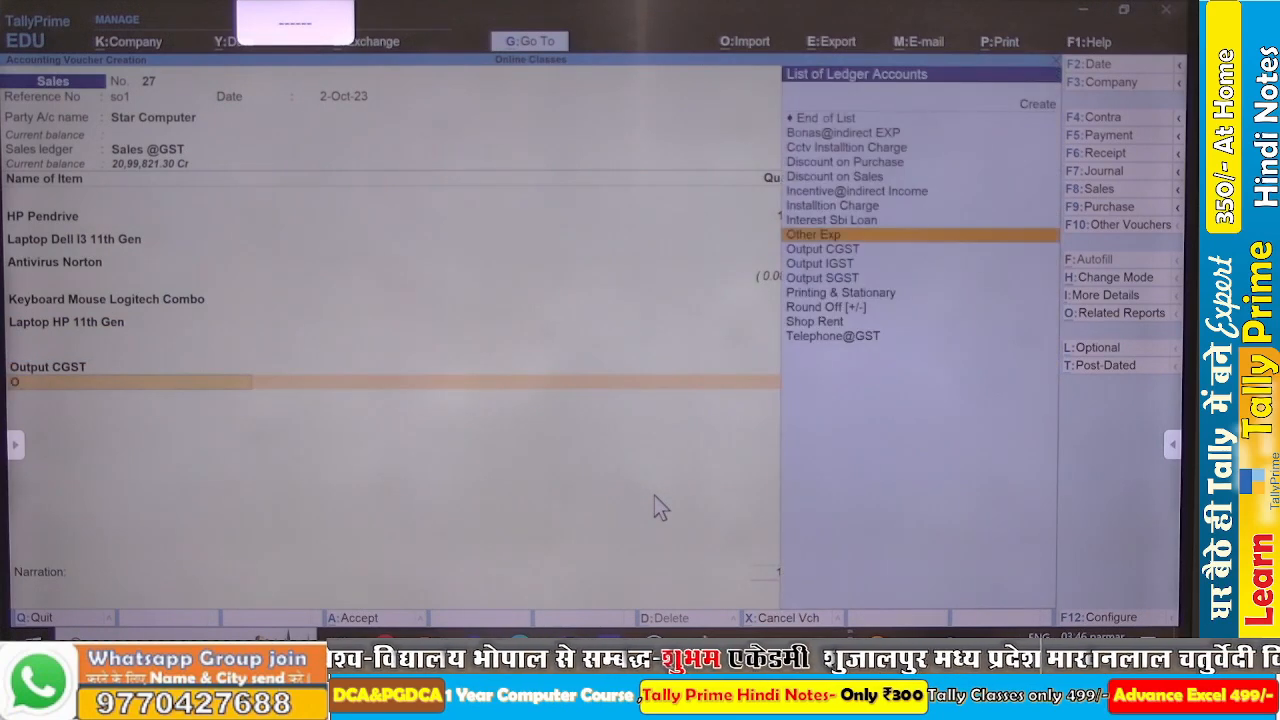
{"action": "key", "text": "Down"}
{"action": "key", "text": "Down"}
{"action": "key", "text": "Down"}
{"action": "key", "text": "Return"}
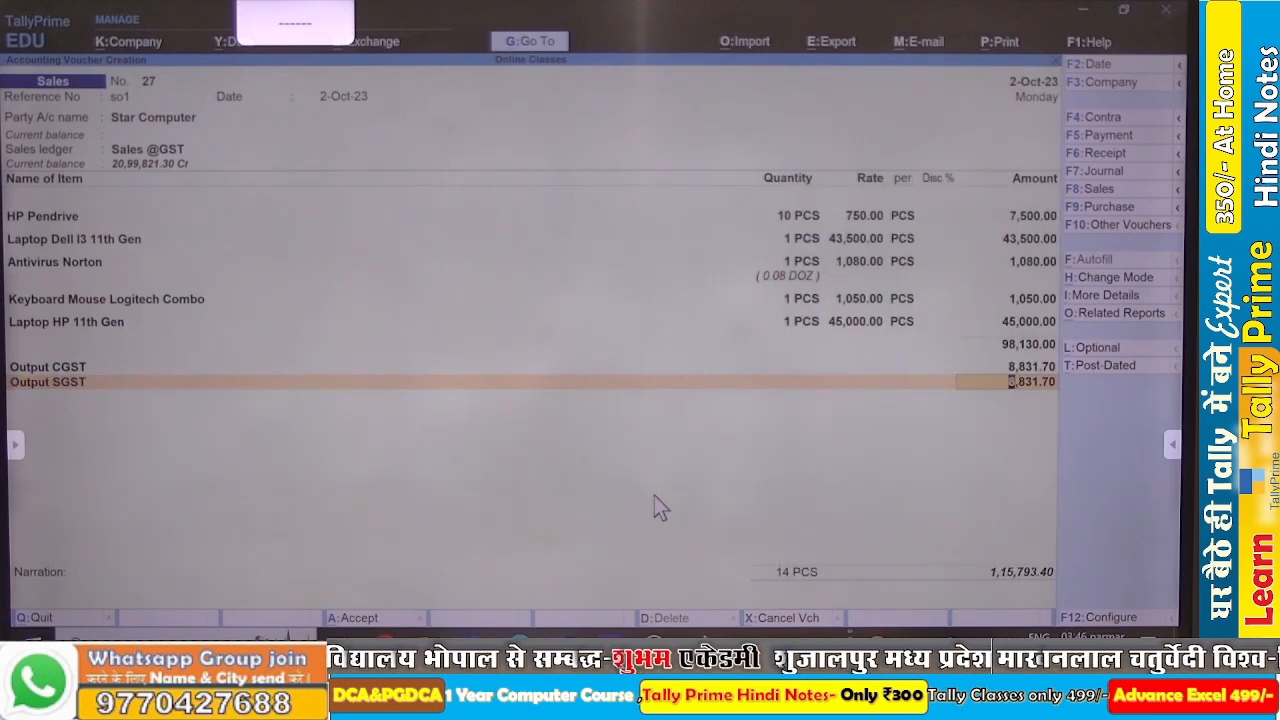
{"action": "key", "text": "alt"}
{"action": "key", "text": "Return"}
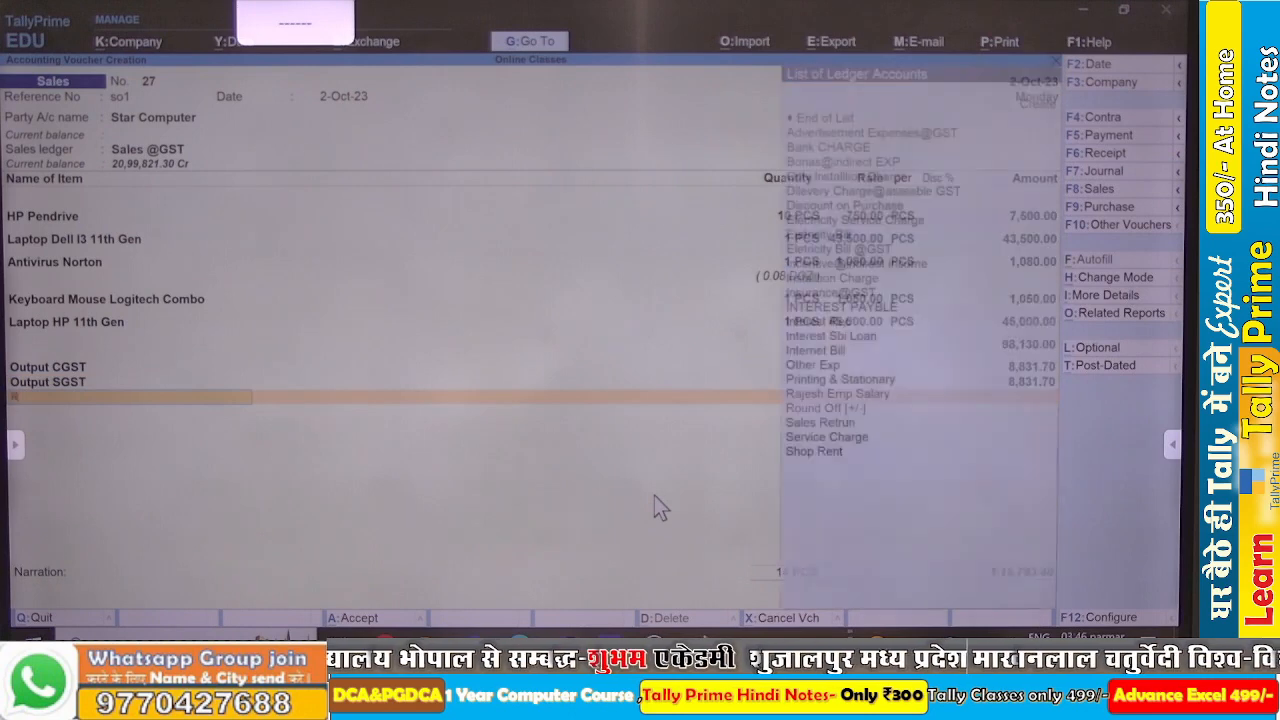
Add the Round Off [+/-] ledger and compare the finished voucher with the reference screenshot in Paint.
{"action": "type", "text": "Ro"}
{"action": "key", "text": "Return"}
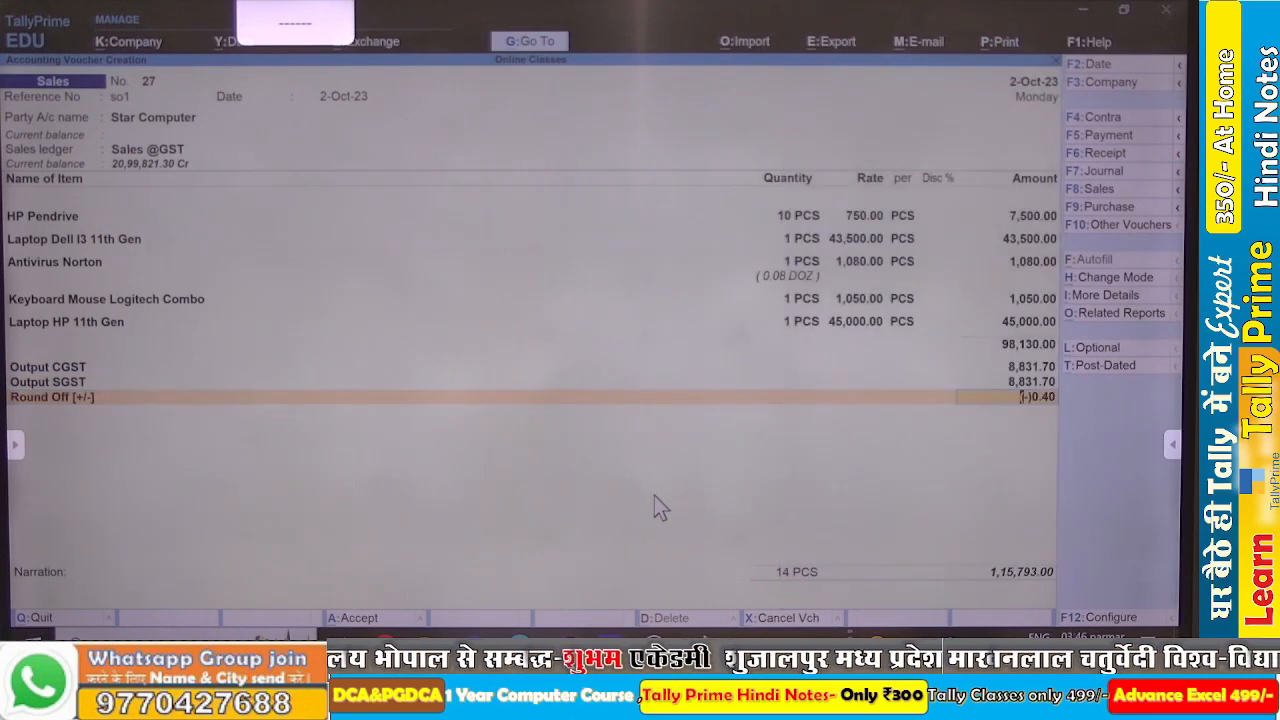
{"action": "key", "text": "alt+Tab"}
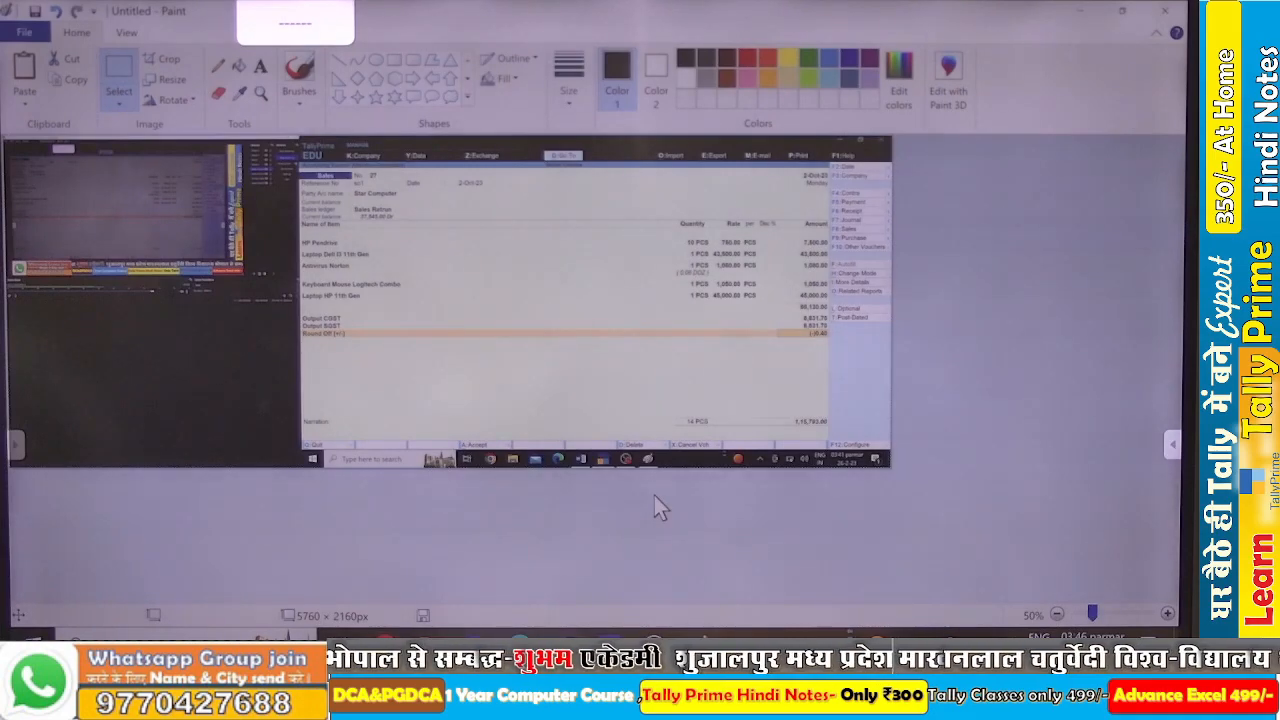
{"action": "key", "text": "alt+Tab"}
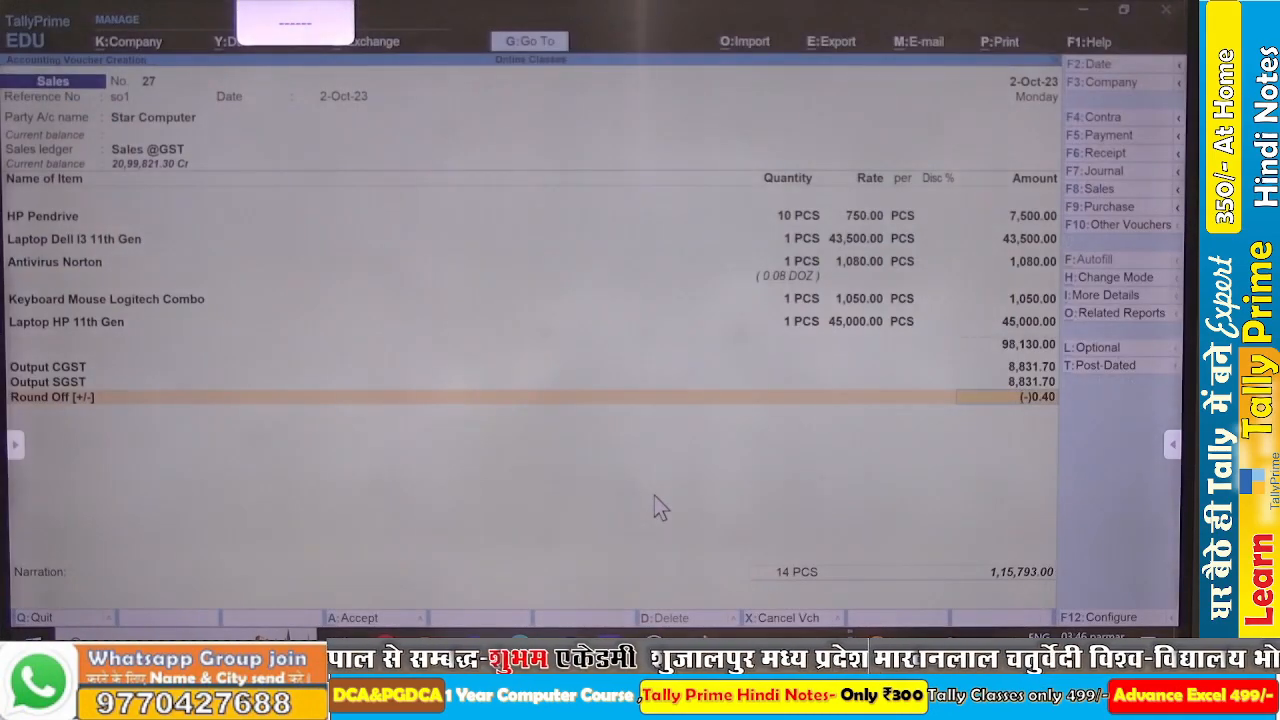
Save the completed sales voucher and return to the Gateway of Tally.
{"action": "key", "text": "ctrl"}
{"action": "key", "text": "ctrl+a"}
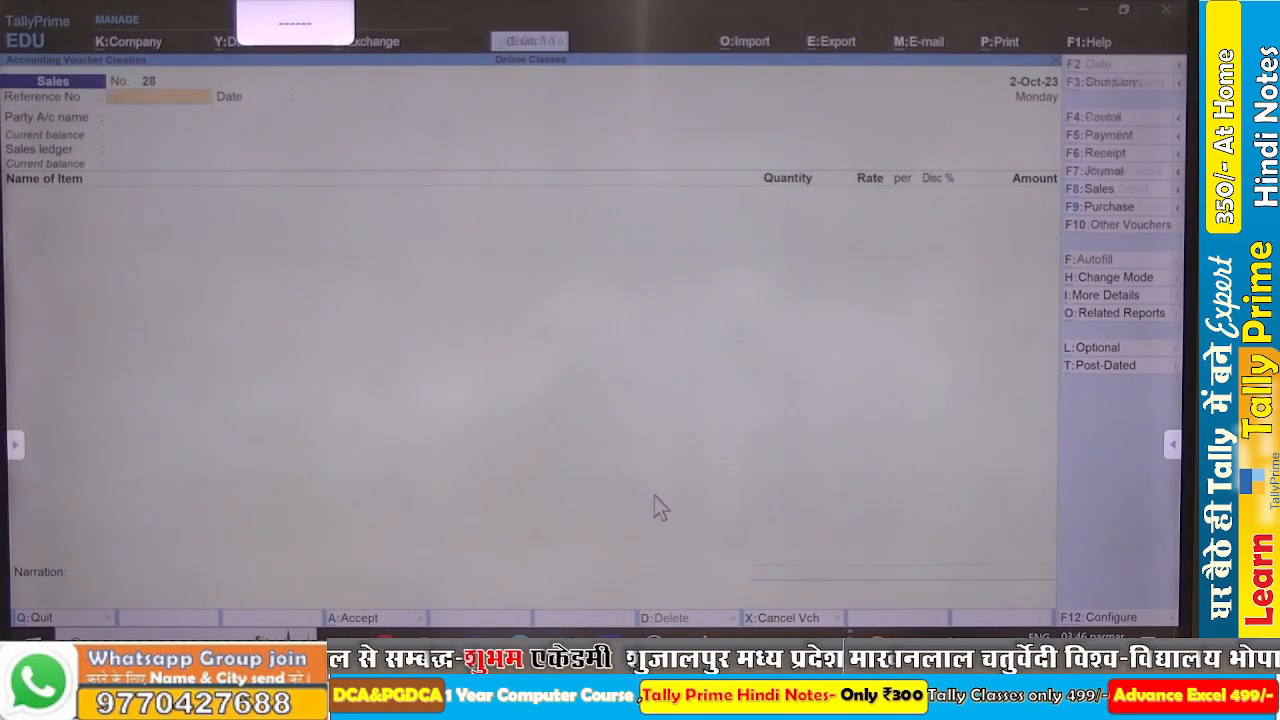
{"action": "key", "text": "Escape"}
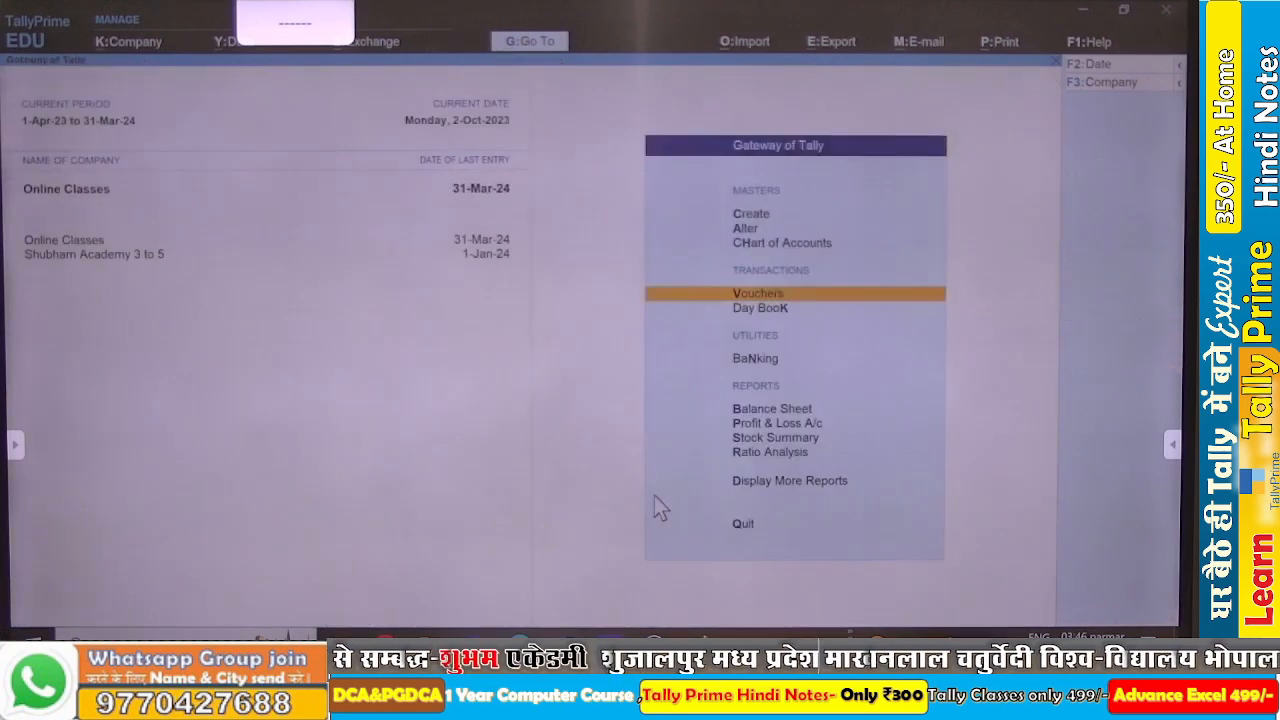
Open the Balance Sheet from the Gateway of Tally and expand it to the detailed format.
{"action": "key", "text": "Escape"}
{"action": "key", "text": "Escape"}
{"action": "key", "text": "b"}
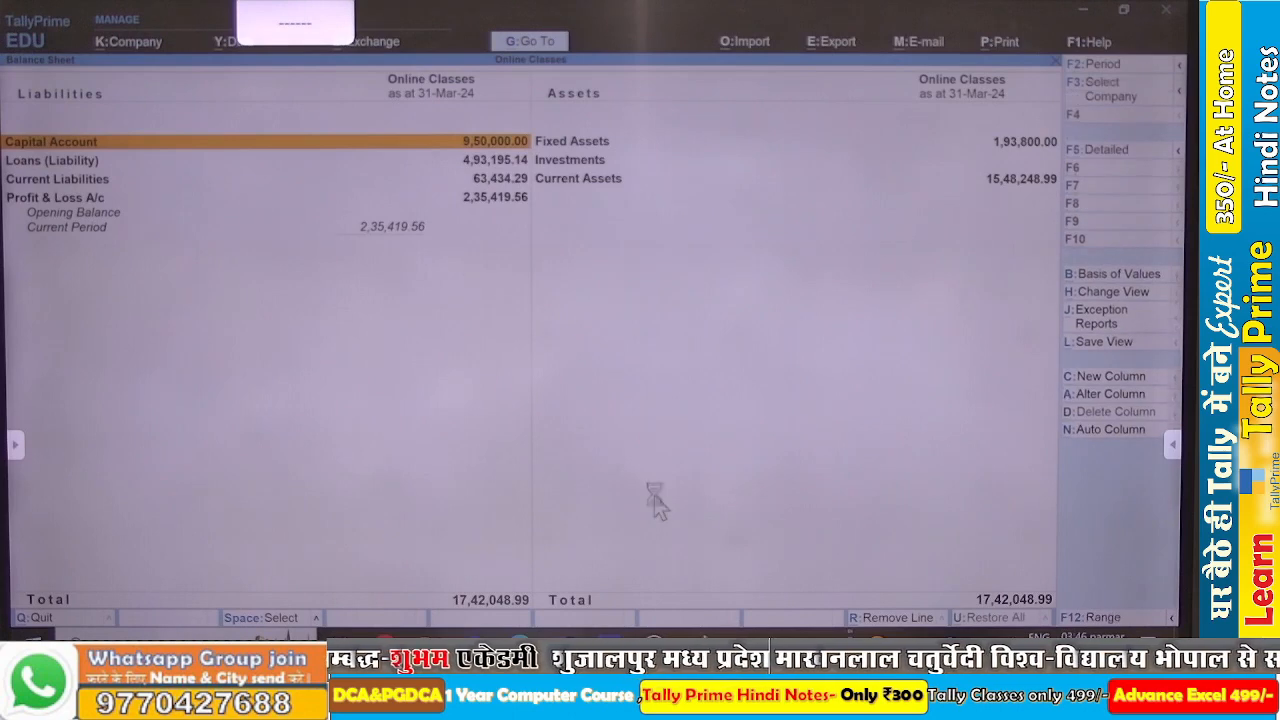
{"action": "key", "text": "alt+F5"}
Open the Sundry Debtors group summary from Current Assets on the assets side of the Balance Sheet.
{"action": "key", "text": "Right"}
{"action": "key", "text": "Down"}
{"action": "key", "text": "Down"}
{"action": "key", "text": "Down"}
{"action": "key", "text": "Down"}
{"action": "key", "text": "Down"}
{"action": "key", "text": "Down"}
{"action": "key", "text": "Down"}
{"action": "key", "text": "Down"}
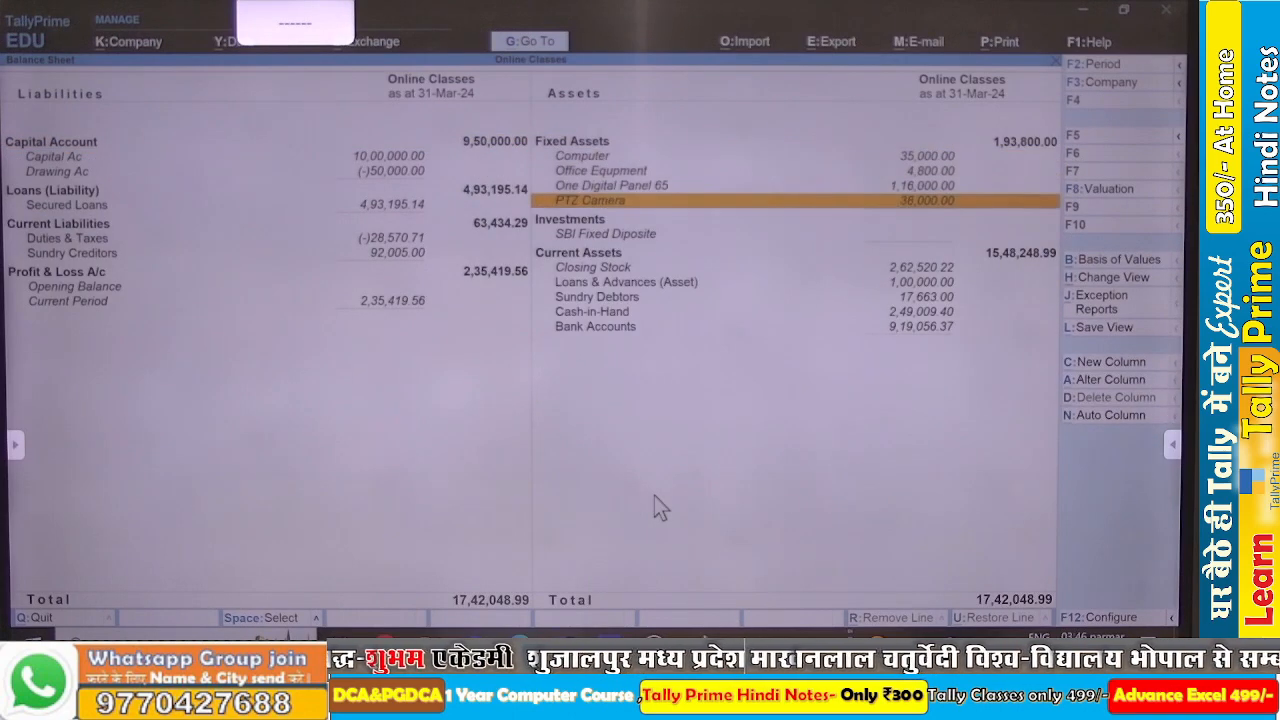
{"action": "key", "text": "Down"}
{"action": "key", "text": "Down"}
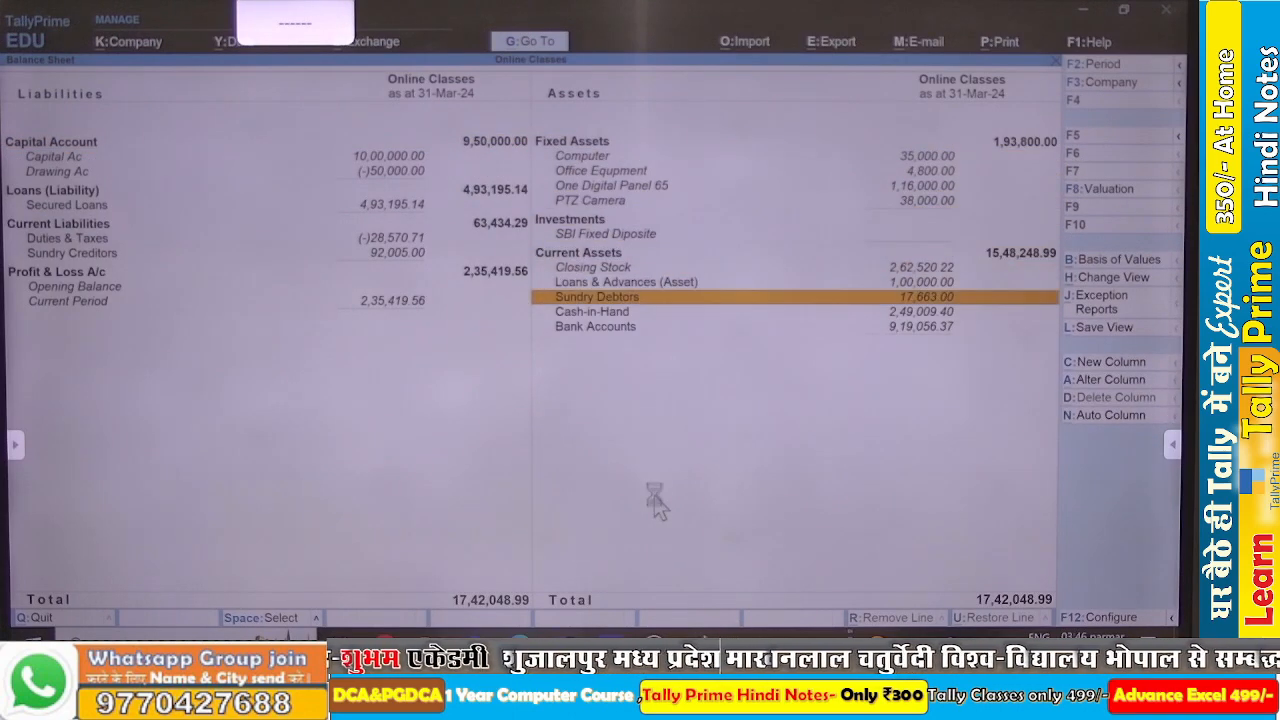
{"action": "key", "text": "Return"}
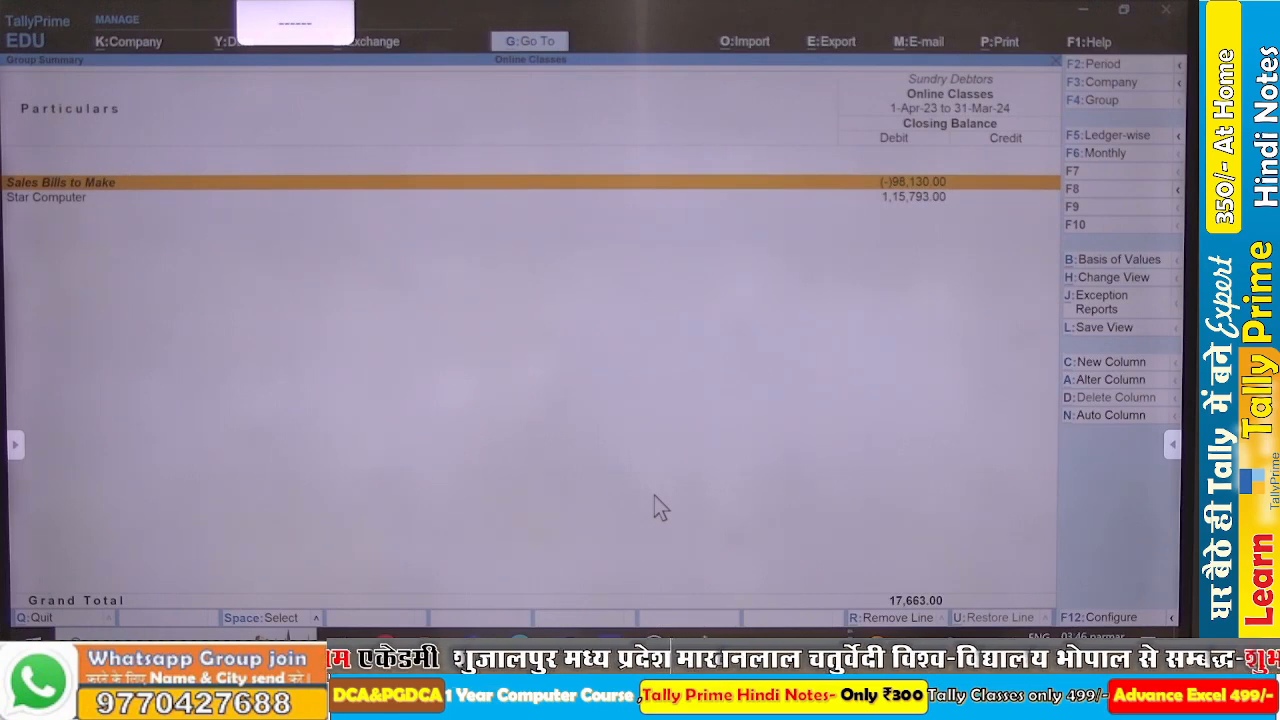
Open Sales Bills to Make, examine the pending sales bills for Star Computer's items, and return to the Gateway of Tally.
{"action": "key", "text": "Return"}
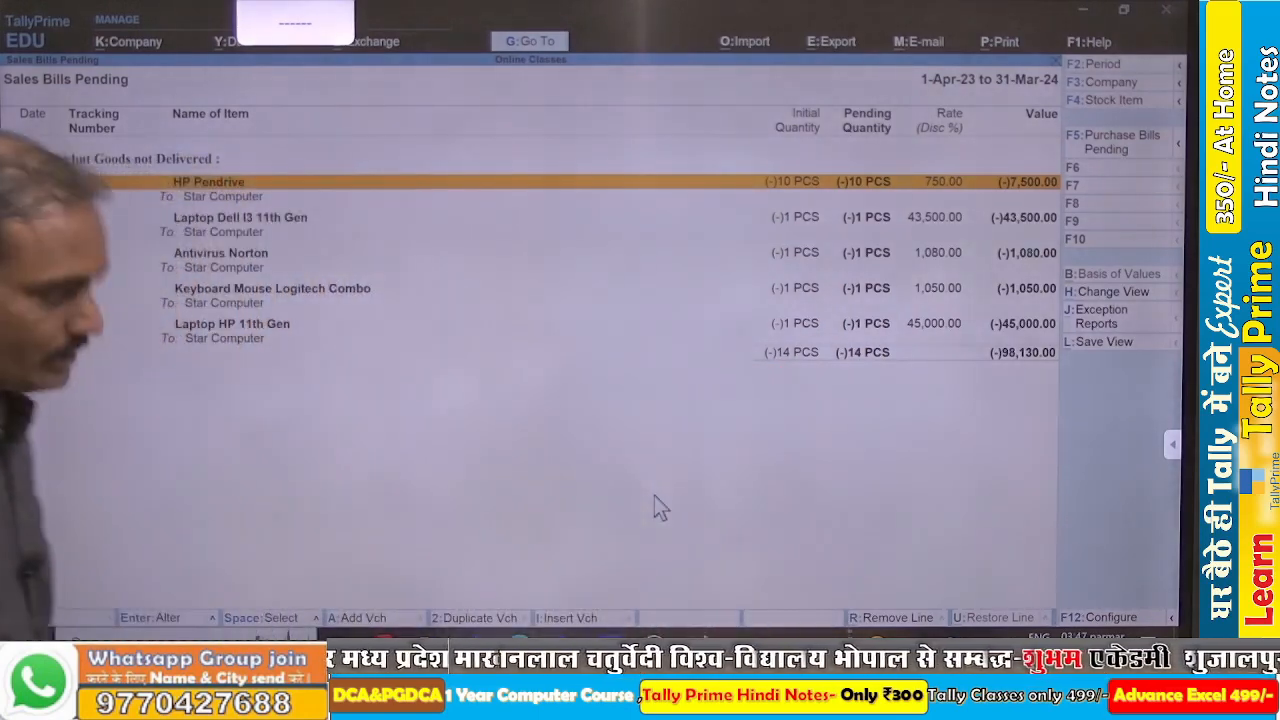
{"action": "key", "text": "Escape"}
{"action": "key", "text": "Escape"}
{"action": "key", "text": "Escape"}
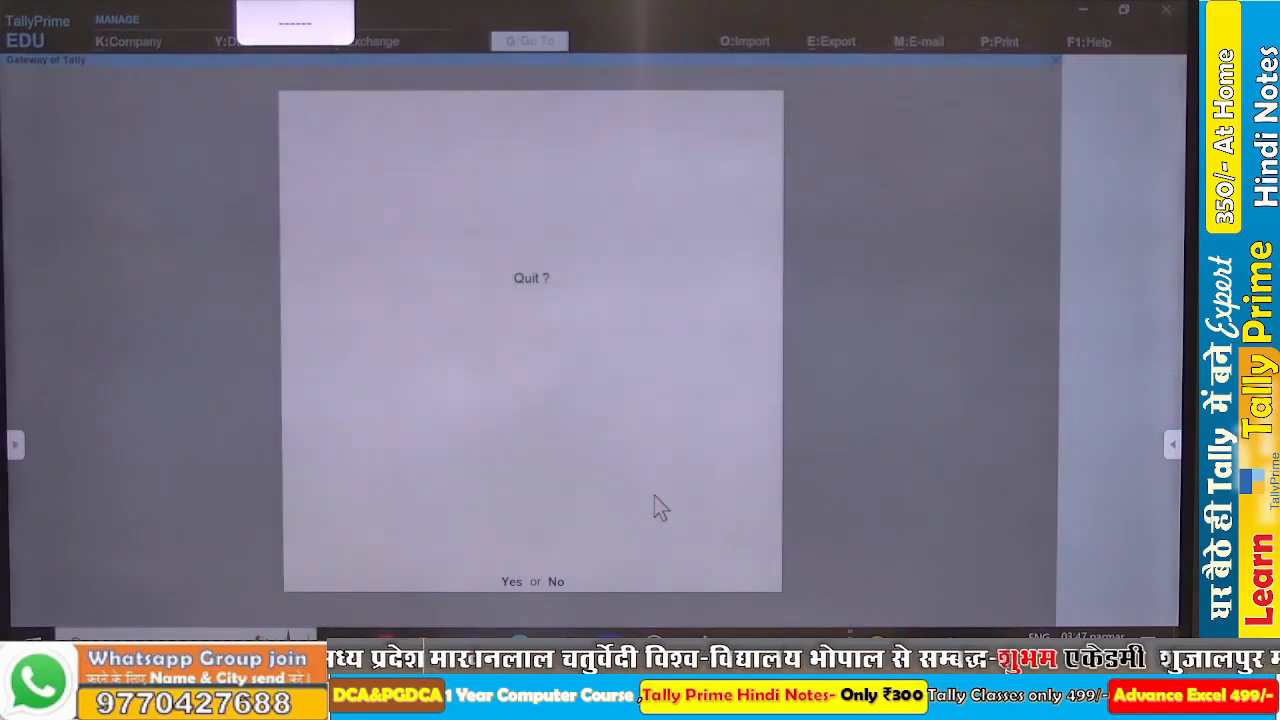
{"action": "key", "text": "Escape"}
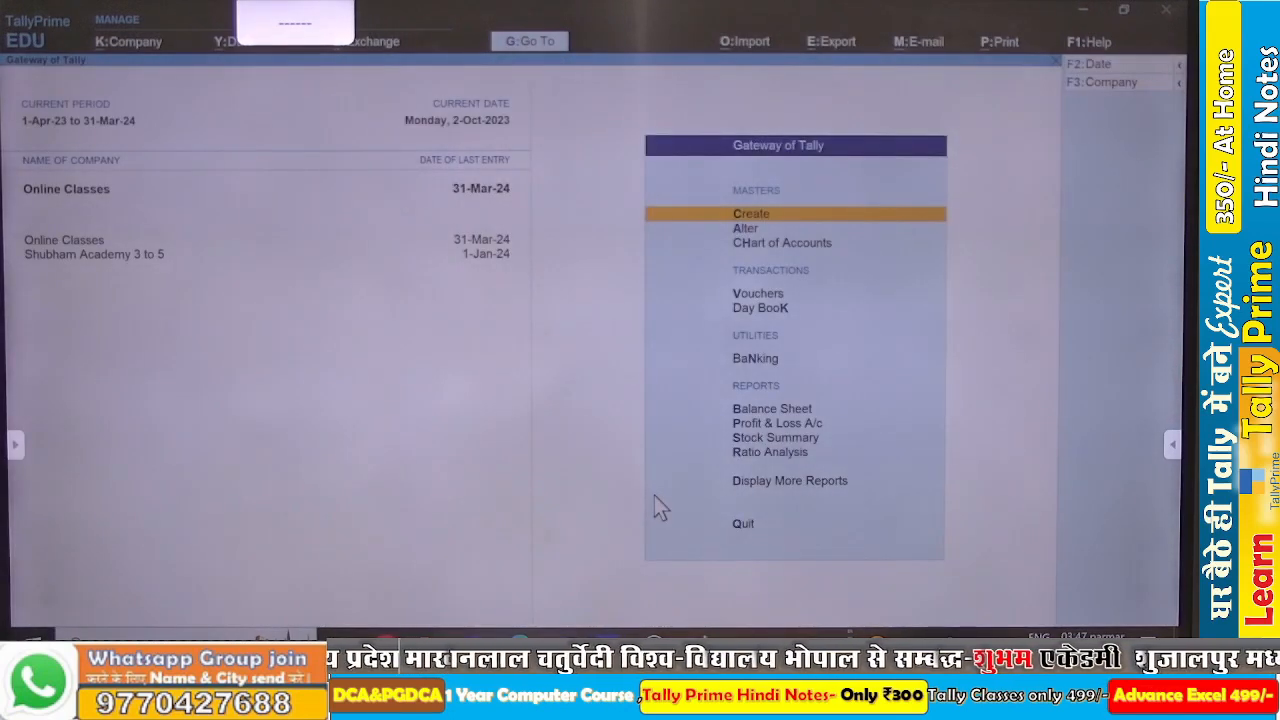